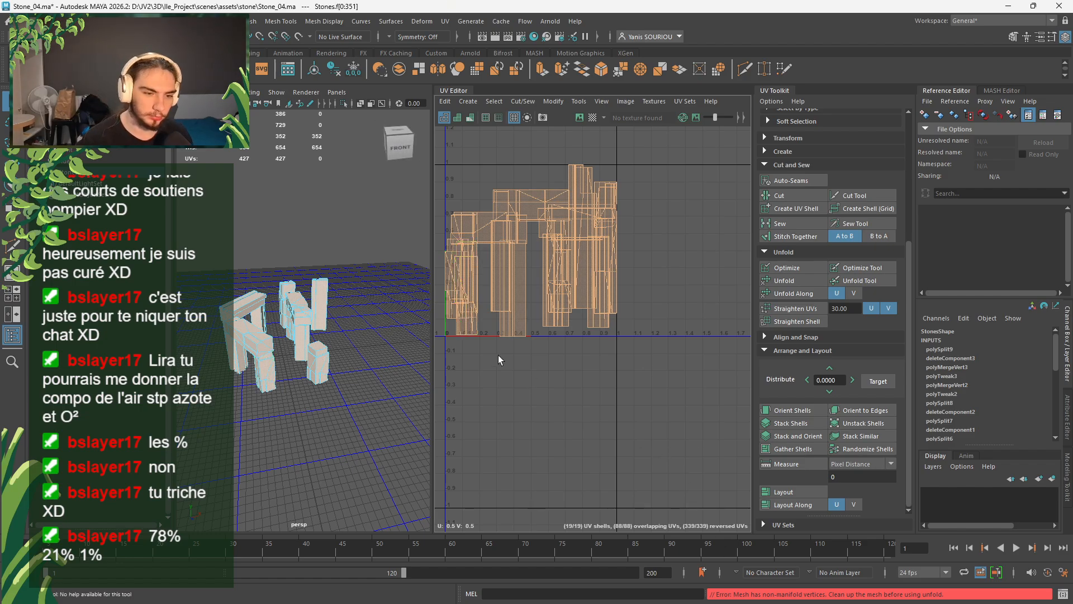
- Select all UV shells of the Stones mesh and save the scene
right_click(364, 398)
right_drag(363, 397, 373, 316)
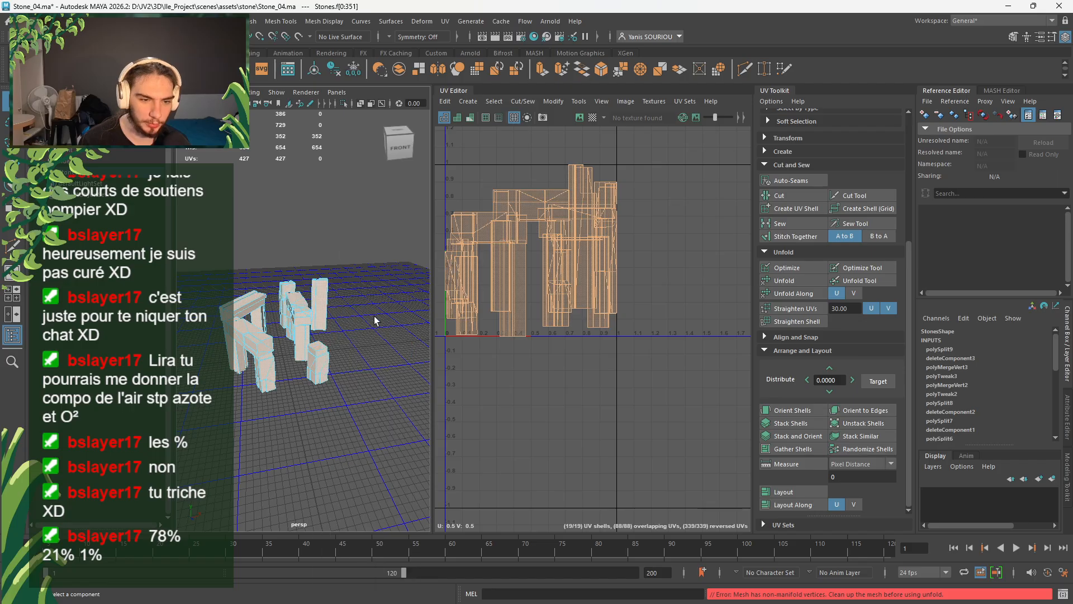
drag(381, 246, 212, 451)
alt+drag(340, 470, 320, 455)
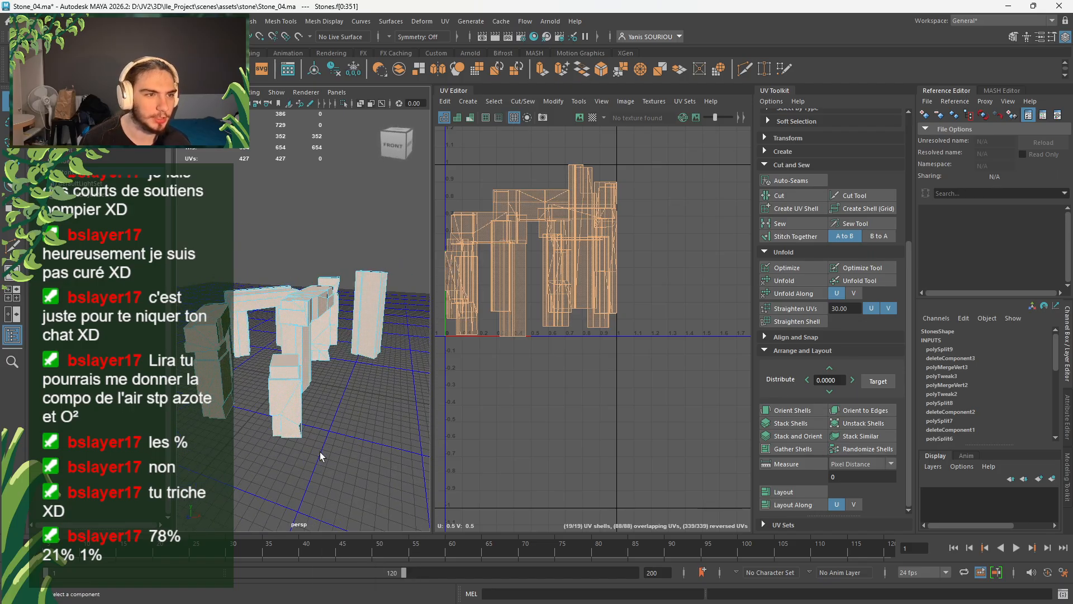
key(ctrl+s)
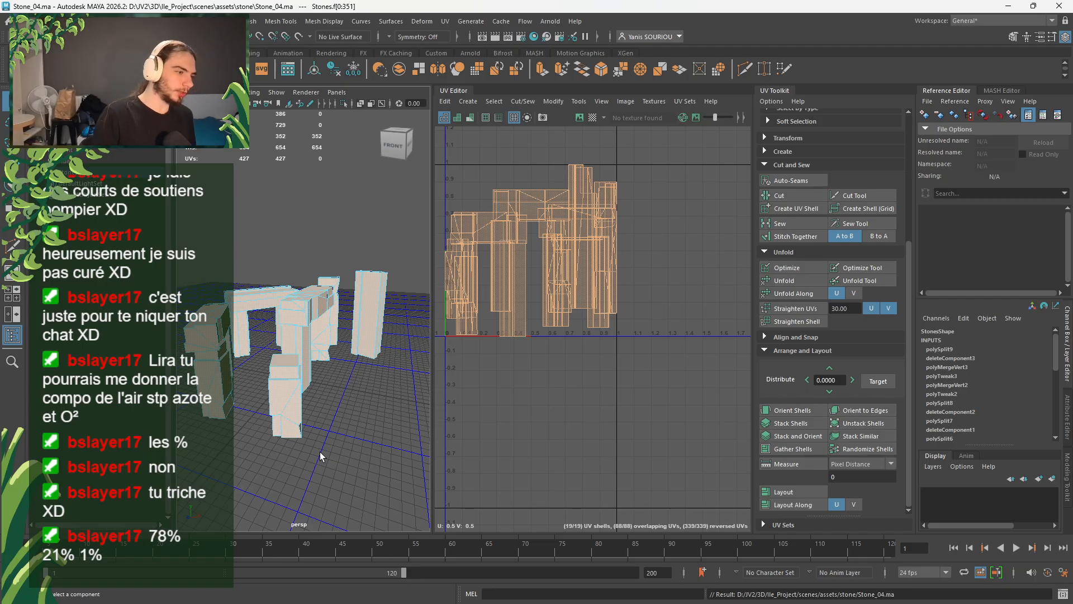
- In UV shell selection mode, select the top and front shells of the short foreground pillar
mouse_move(320, 284)
right_down()
mouse_move(317, 352)
mouse_move(360, 285)
mouse_move(321, 283)
right_up()
right_drag(559, 416, 518, 410)
click(295, 419)
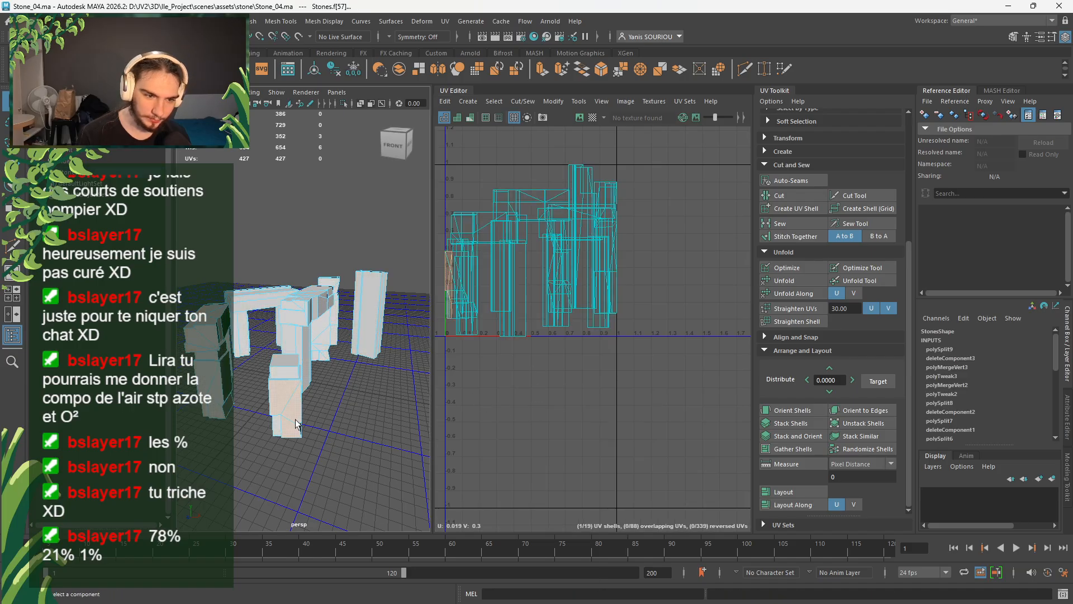
shift+click(292, 363)
scroll(292, 415, up, 4)
alt+drag(292, 416, 342, 444)
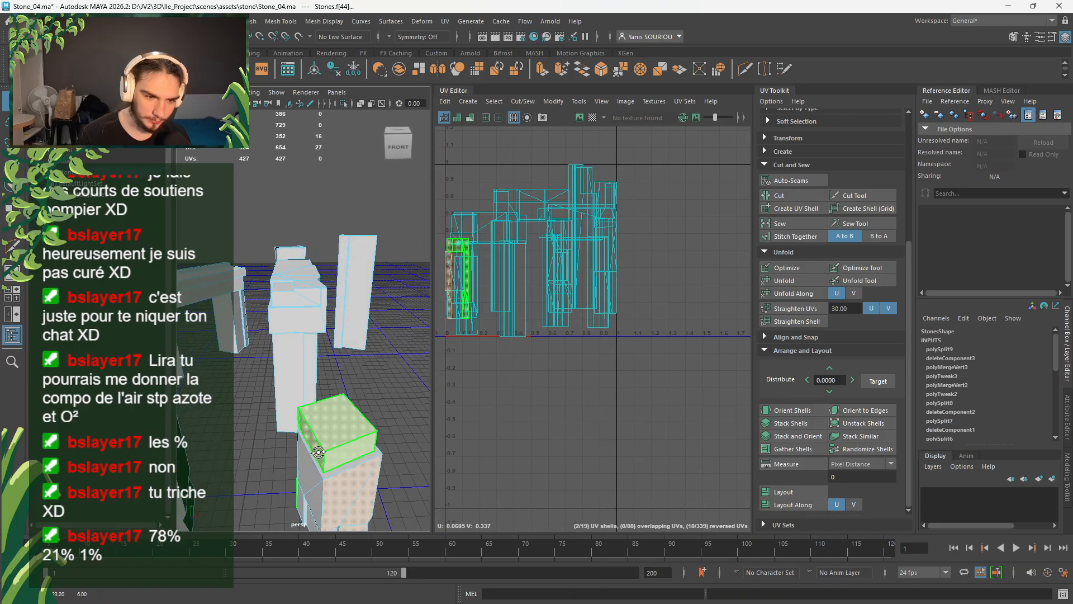
alt+middle_drag(342, 445, 329, 400)
shift+click(305, 457)
shift+click(288, 430)
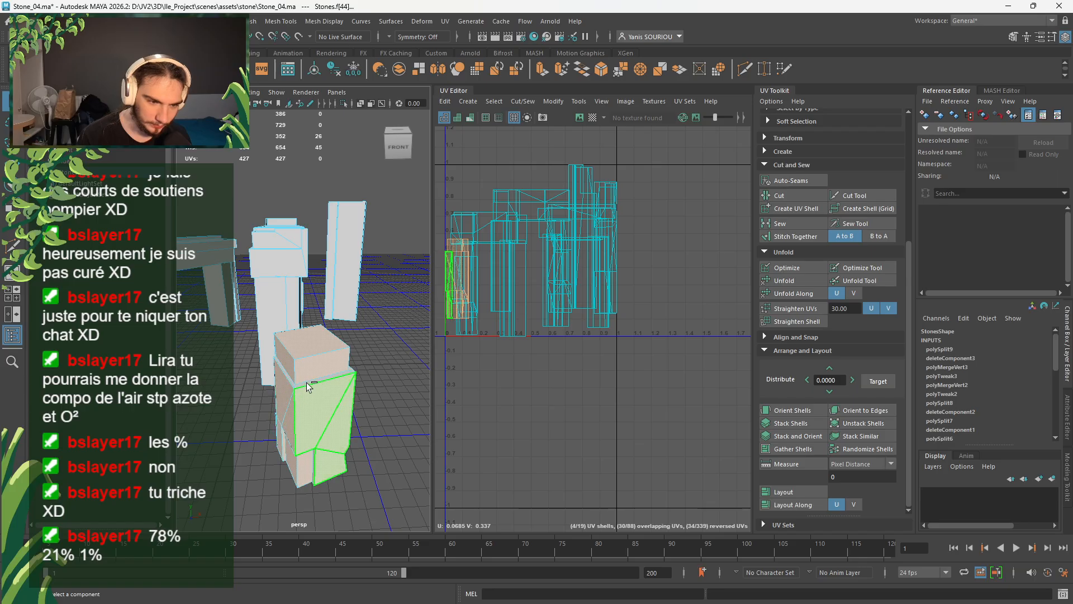
- Add the short pillar's remaining shells to the selection and try to unfold them, ignoring the non-manifold geometry
shift+click(310, 382)
alt+drag(349, 439, 285, 437)
shift+click(233, 387)
alt+middle_drag(233, 387, 347, 411)
alt+drag(347, 412, 187, 421)
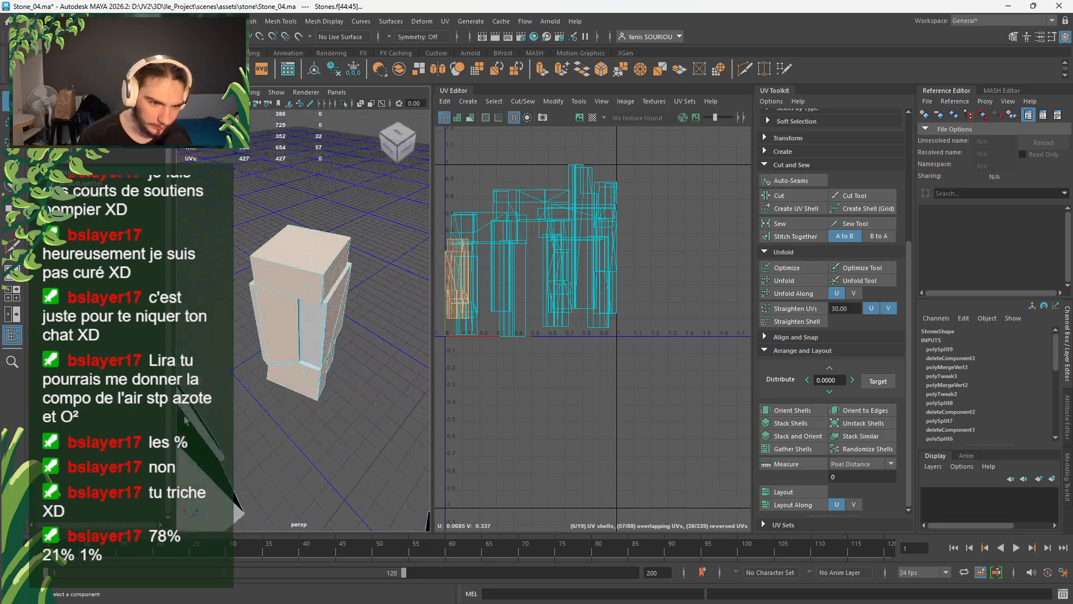
shift+click(313, 351)
alt+drag(346, 364, 258, 308)
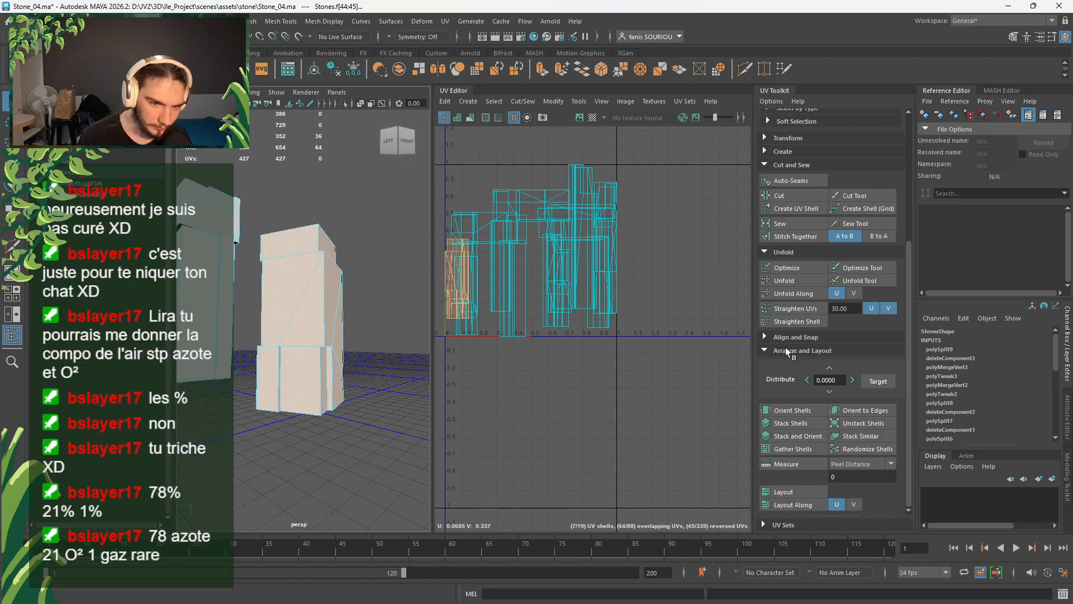
click(787, 282)
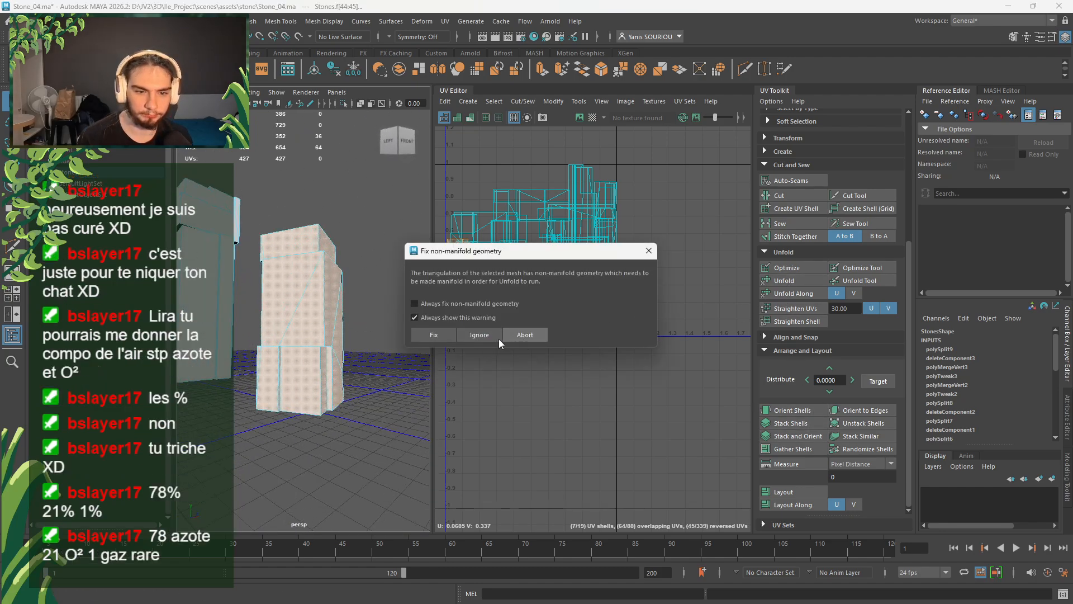
click(478, 336)
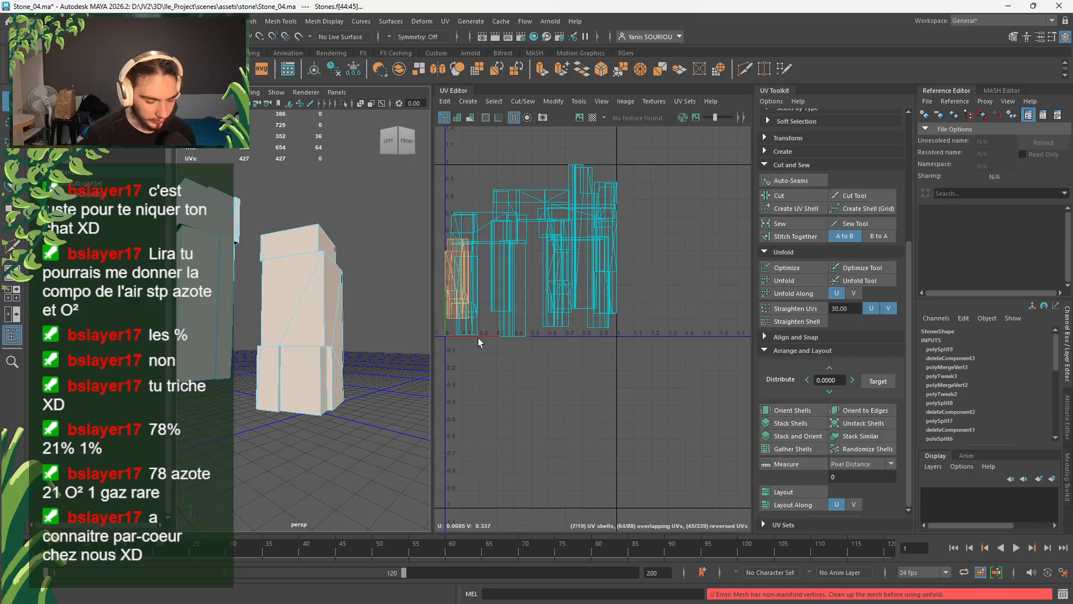
- Open File Explorer and move its window and the other loading application's window to the second display
key(super)
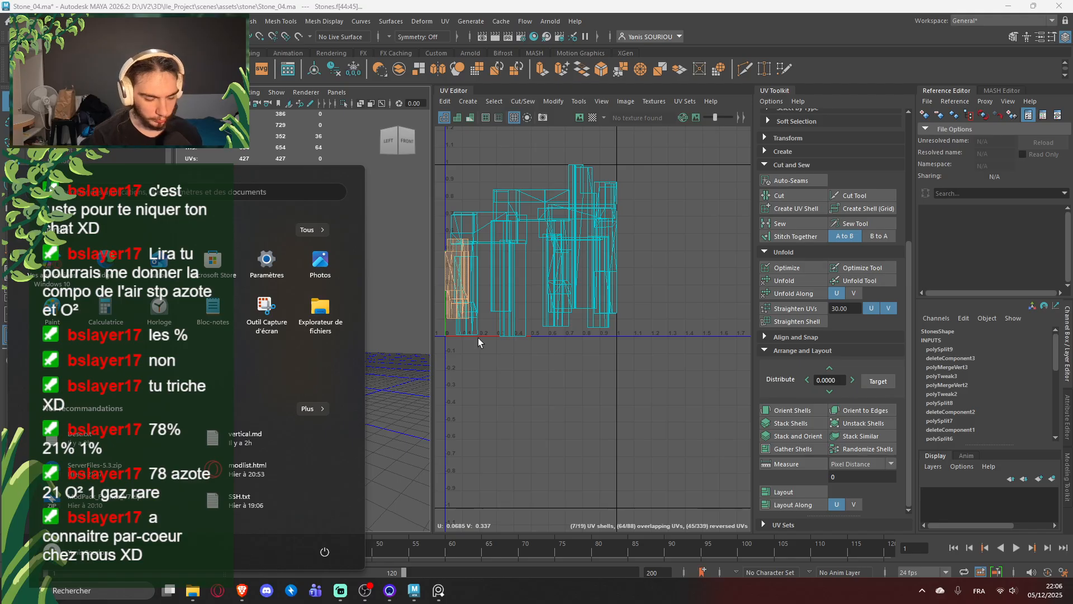
key(super+e)
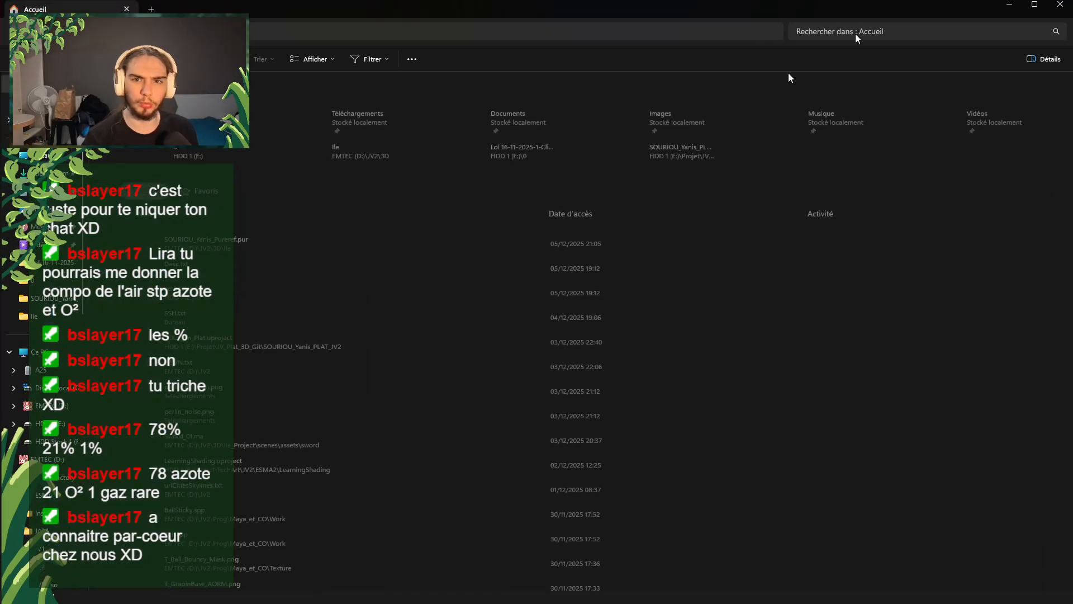
drag(888, 9, 0, 34)
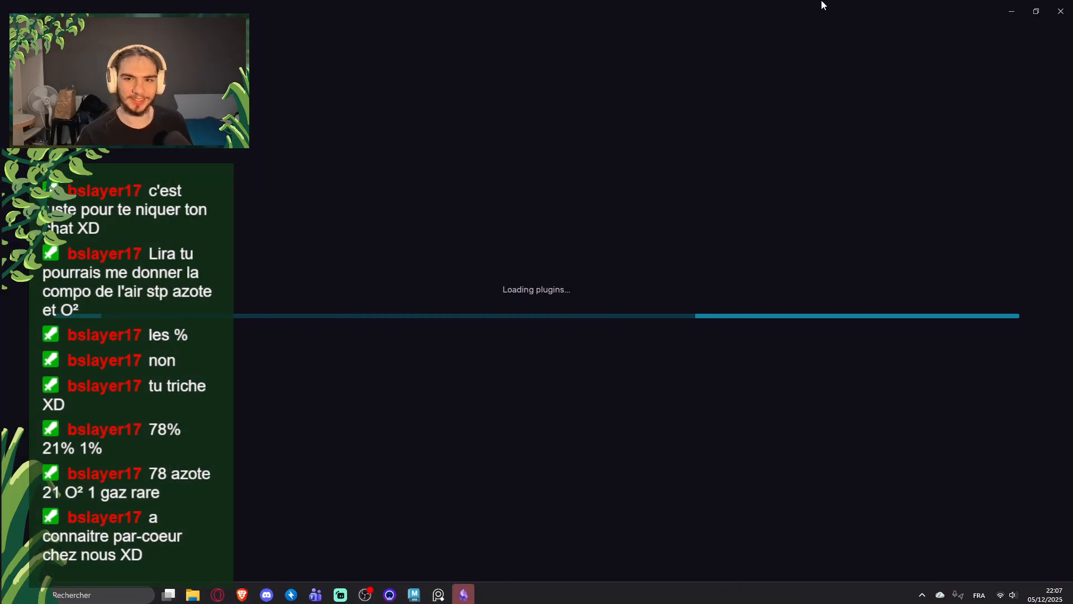
drag(821, 3, 0, 296)
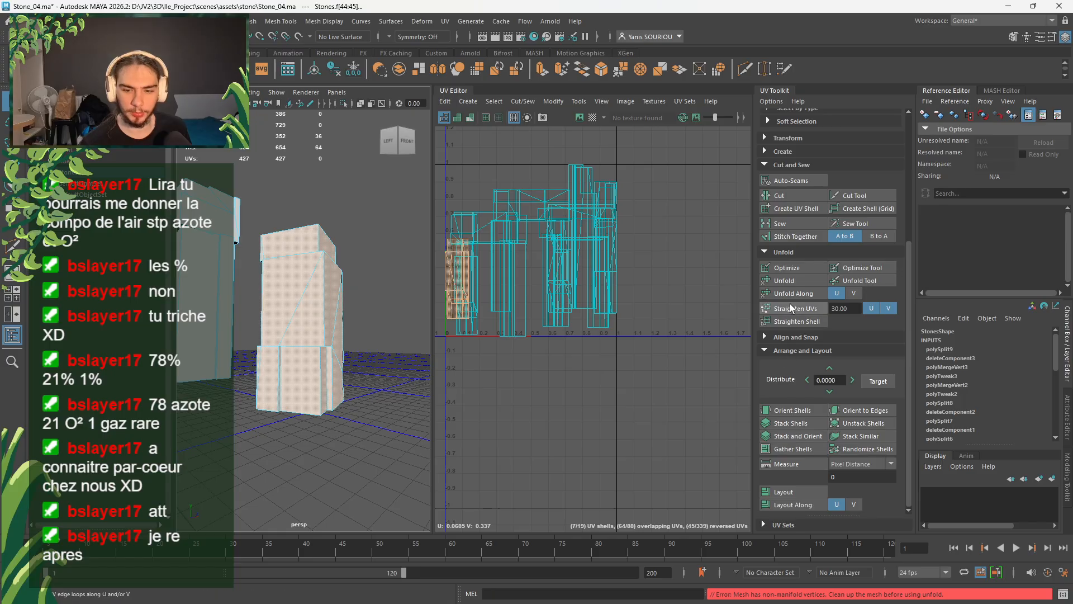
- Try to unfold the short pillar's shells together, then its front and lower shells individually, cancelling the non-manifold geometry fix each time
click(807, 280)
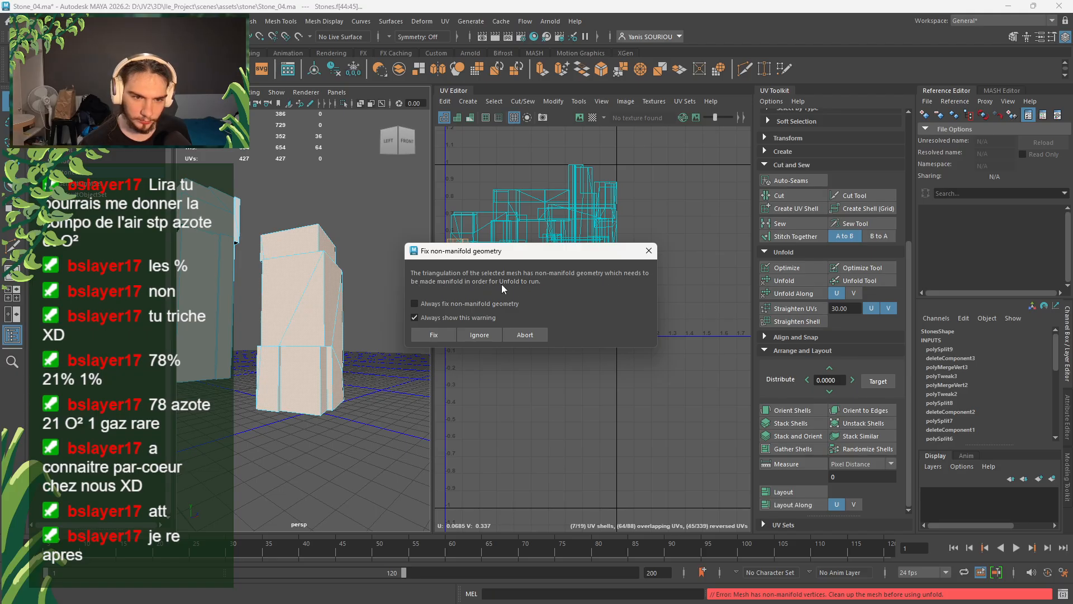
click(648, 250)
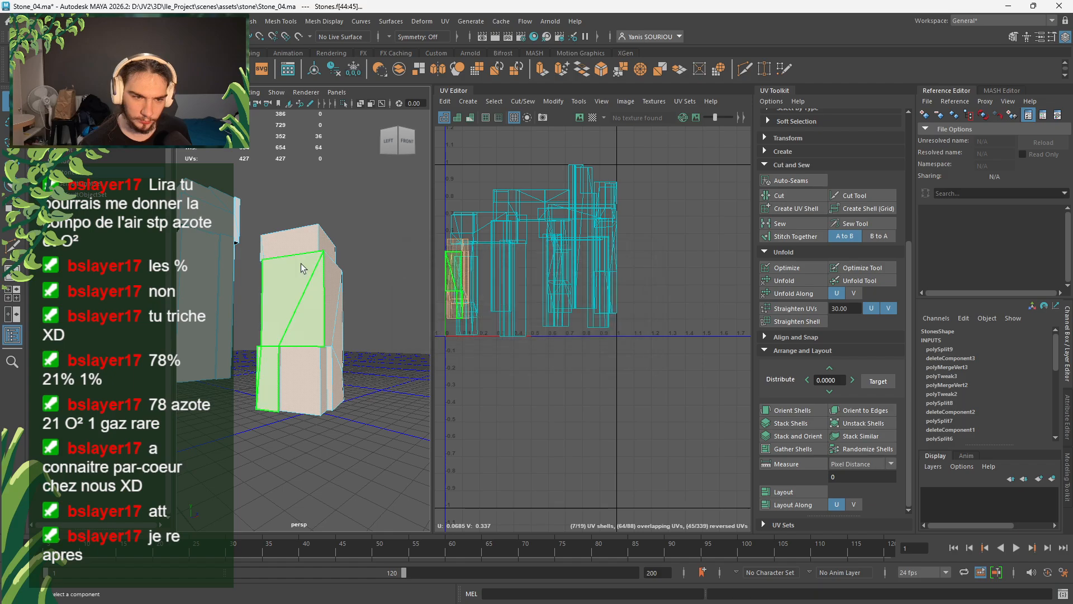
click(301, 263)
click(793, 282)
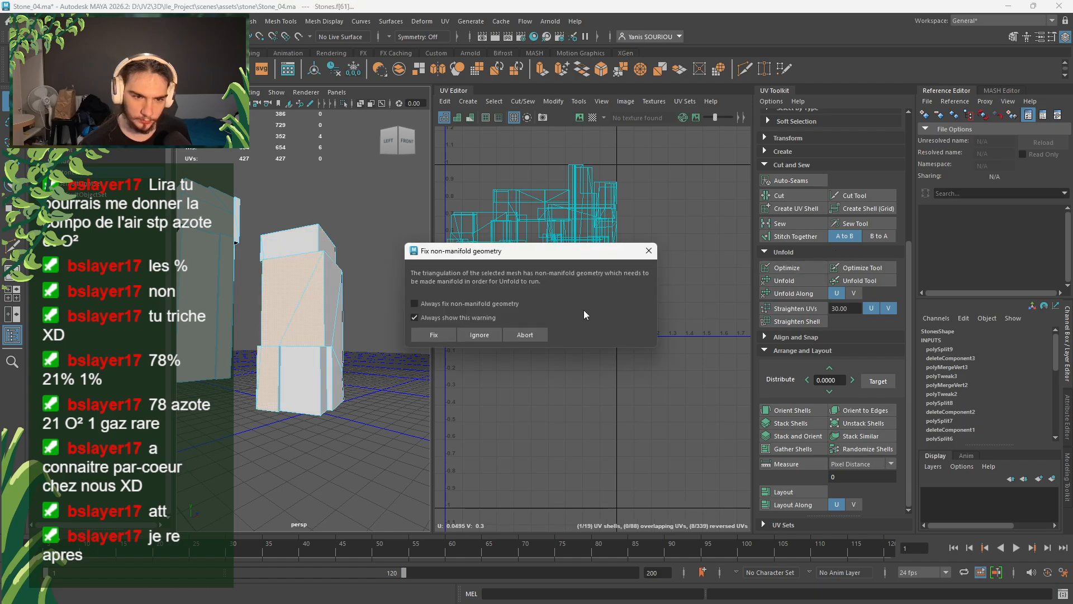
click(648, 251)
click(299, 374)
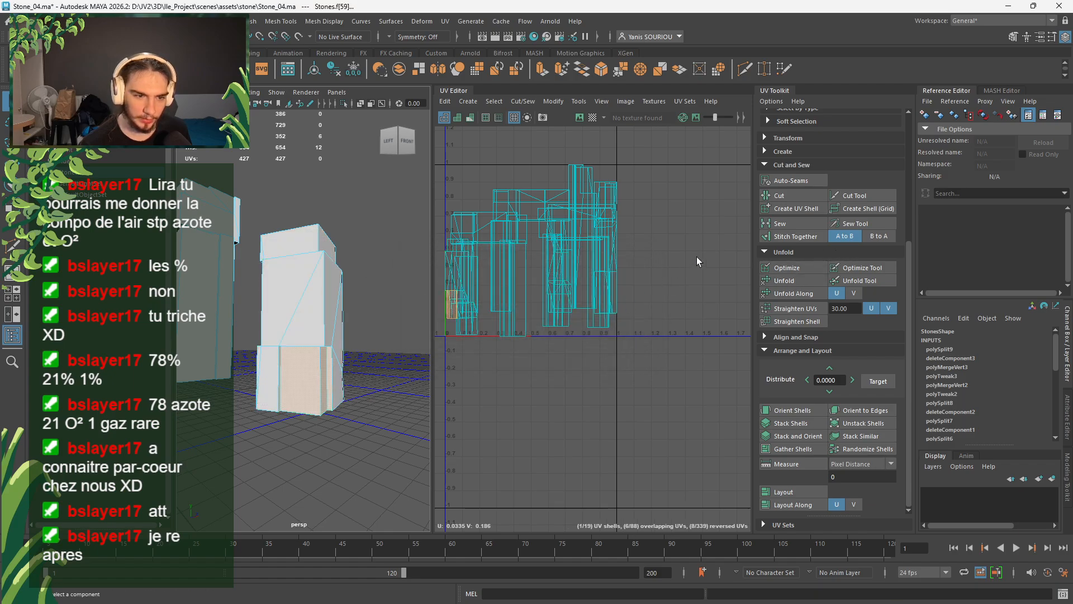
click(774, 280)
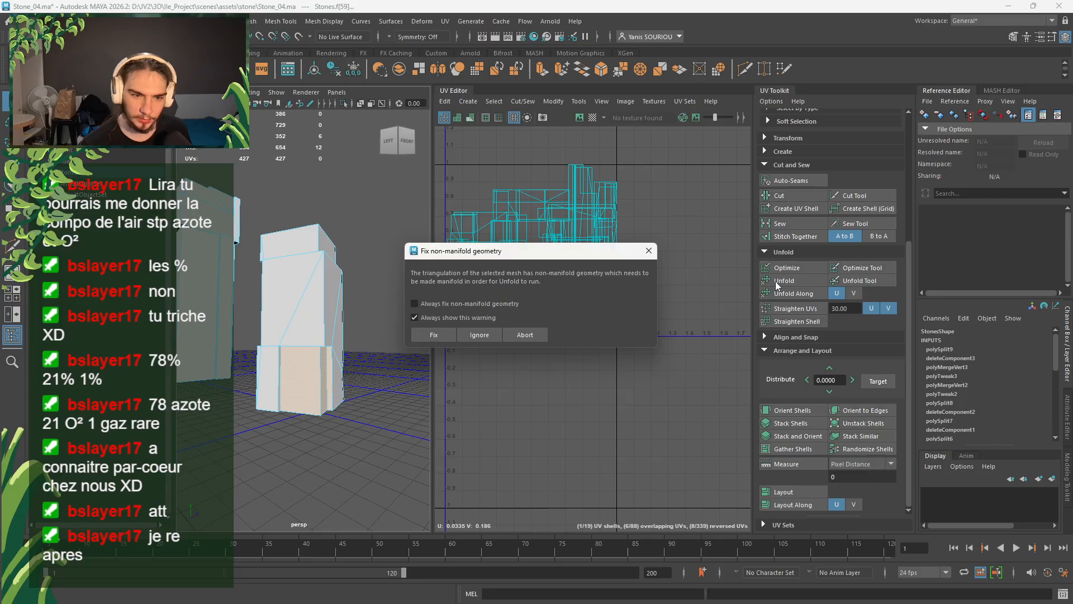
click(649, 248)
- Return to object selection, clear the component selection and select the Stones mesh
right_drag(384, 307, 403, 274)
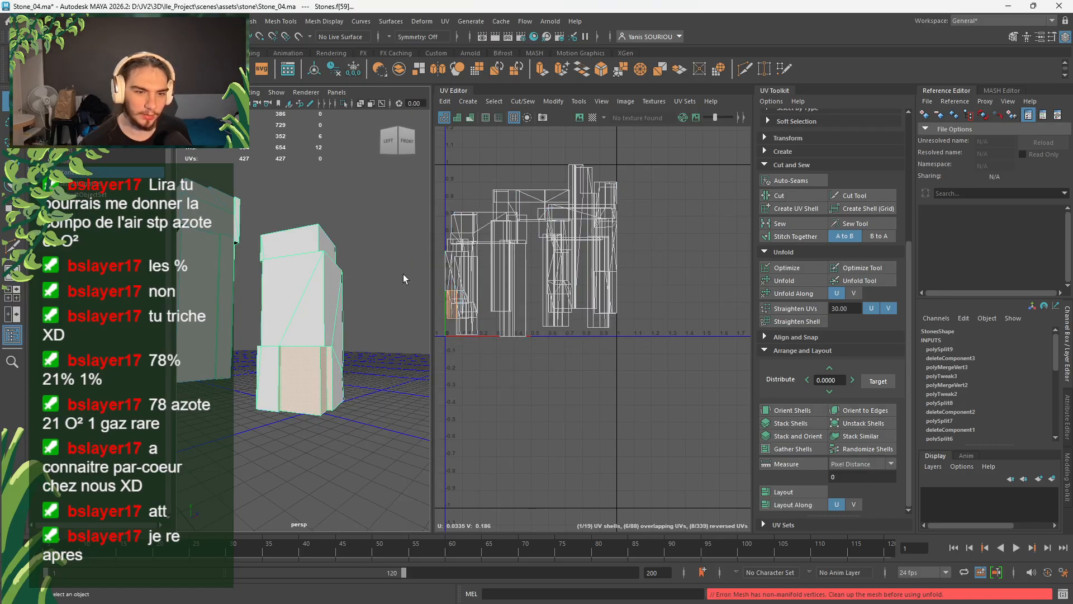
click(385, 289)
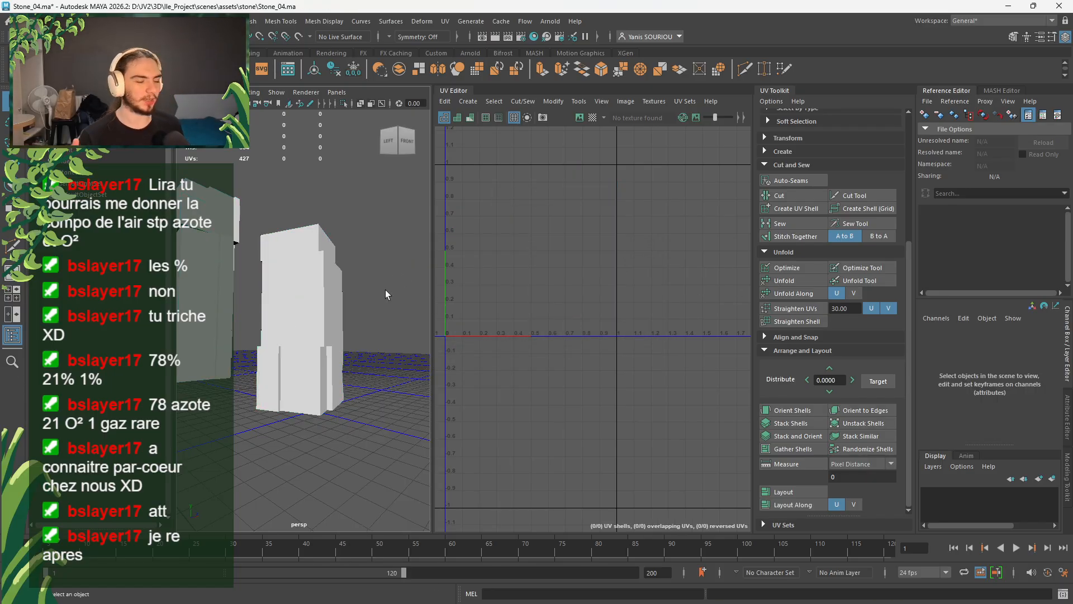
scroll(384, 289, down, 10)
alt+drag(349, 338, 317, 392)
scroll(318, 391, up, 6)
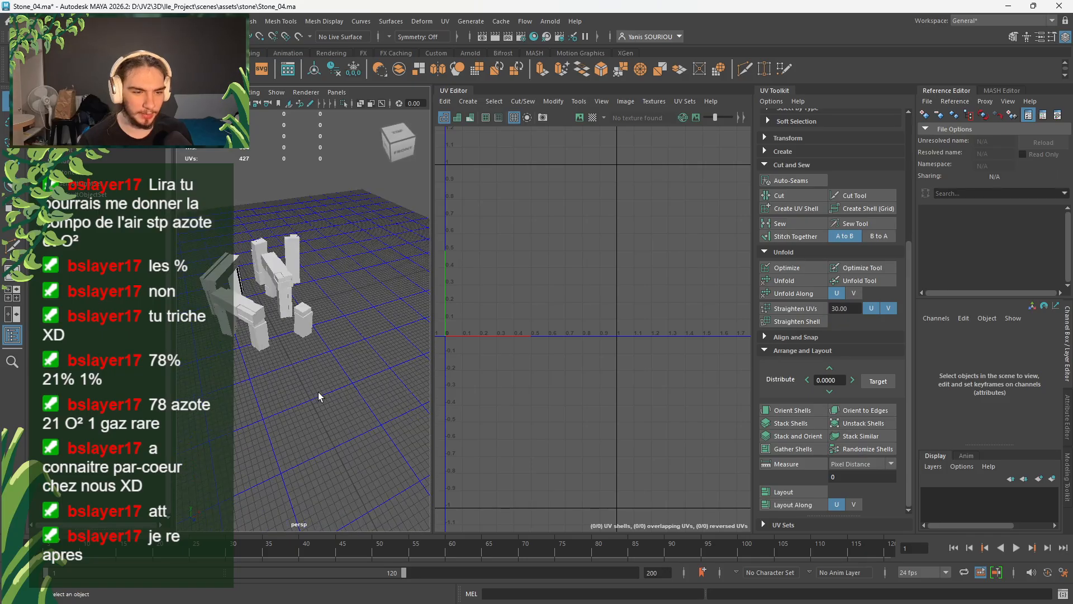
alt+middle_drag(312, 372, 346, 508)
alt+drag(345, 507, 284, 474)
scroll(284, 474, up, 4)
alt+middle_drag(284, 473, 328, 347)
click(328, 347)
alt+drag(328, 347, 314, 372)
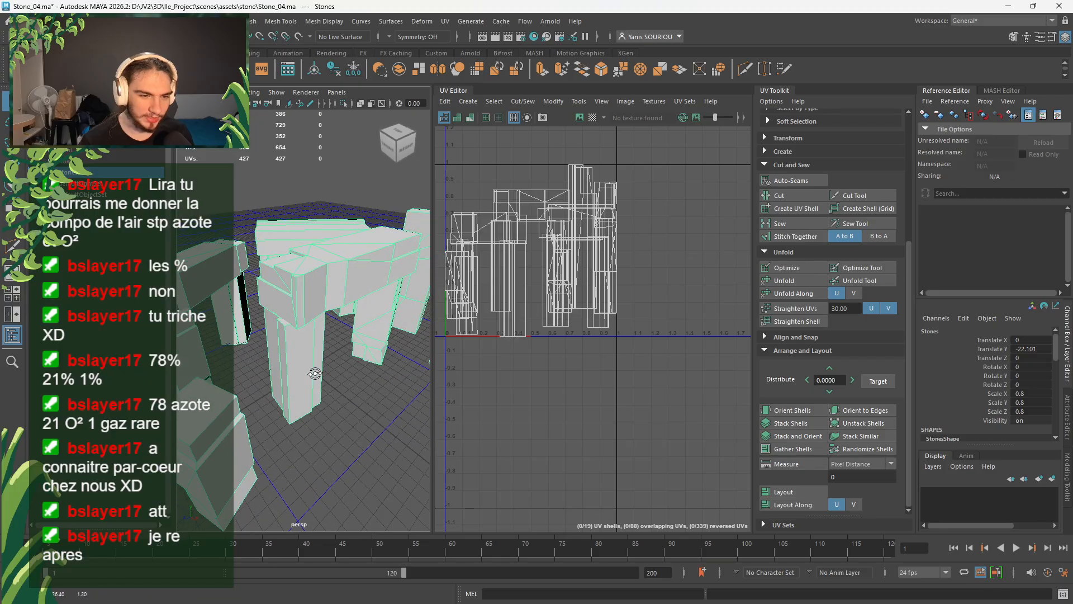
- Select the UV shell of the pillar supporting the stone beam and isolate it in the viewport
right_drag(315, 373, 314, 317)
click(307, 348)
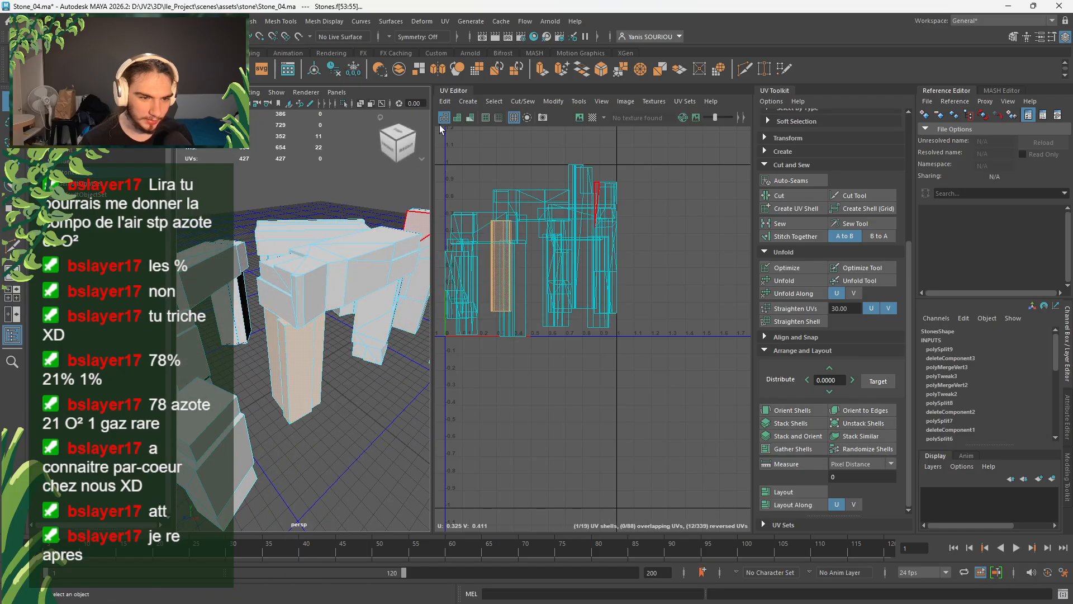
click(344, 103)
- Cut the isolated pillar's UVs along its outer top edges and one vertical corner edge
alt+drag(284, 335, 306, 394)
right_drag(353, 284, 367, 266)
click(340, 258)
alt+drag(340, 258, 339, 383)
click(226, 370)
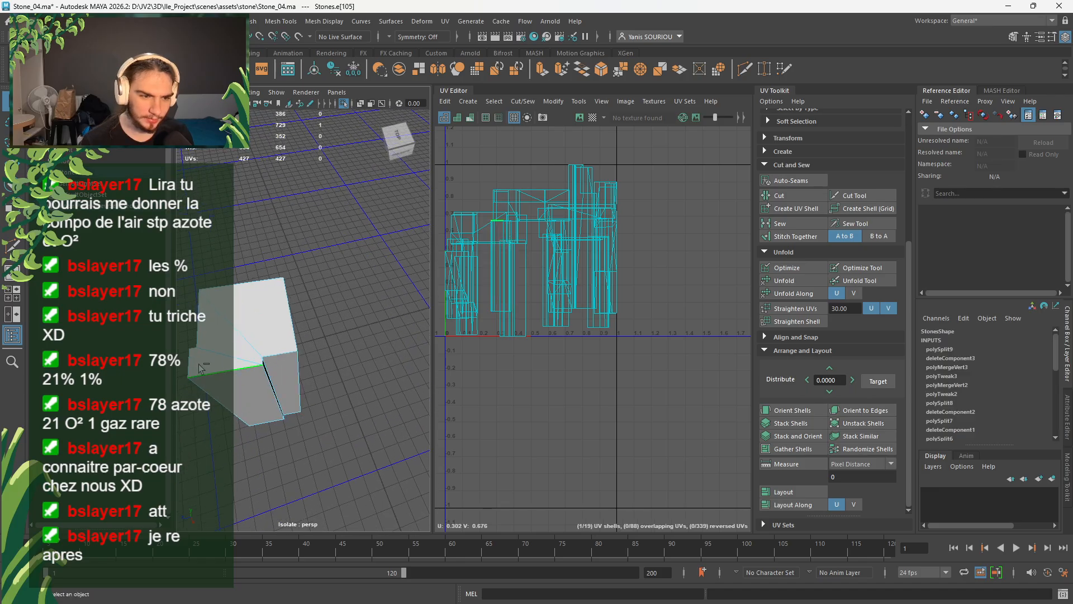
shift+click(194, 362)
shift+click(194, 350)
shift+click(199, 325)
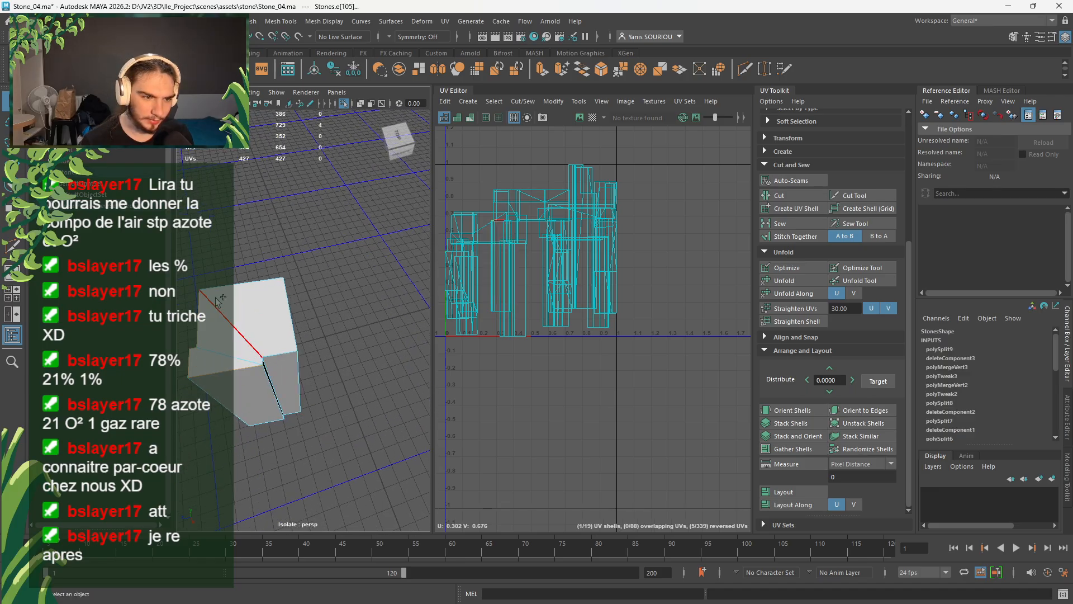
shift+click(231, 287)
shift+click(264, 360)
shift+click(273, 355)
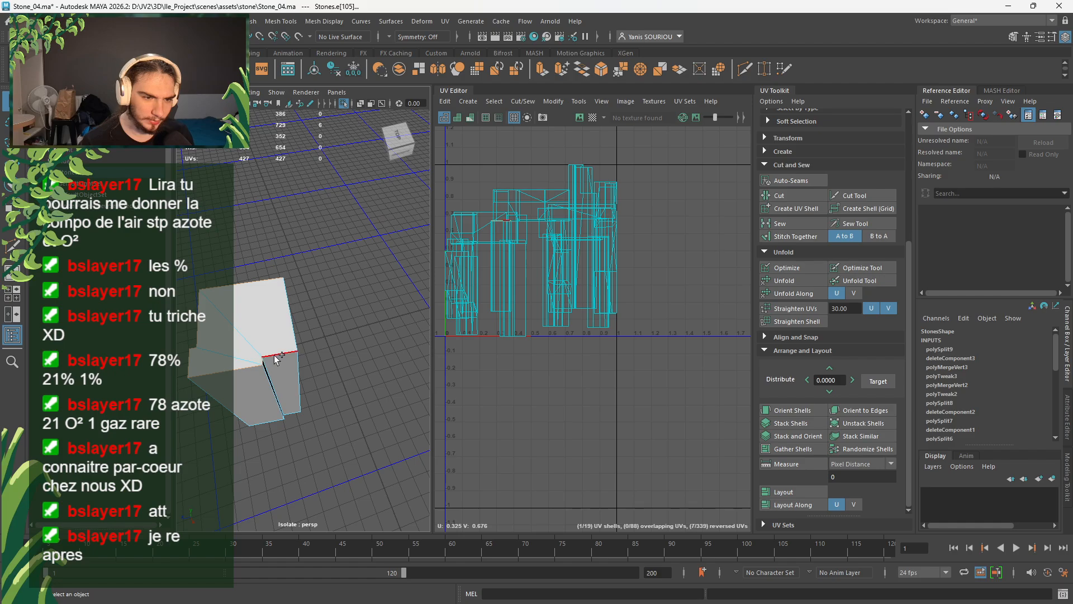
alt+drag(303, 424, 252, 378)
alt+drag(319, 334, 340, 375)
shift+click(287, 364)
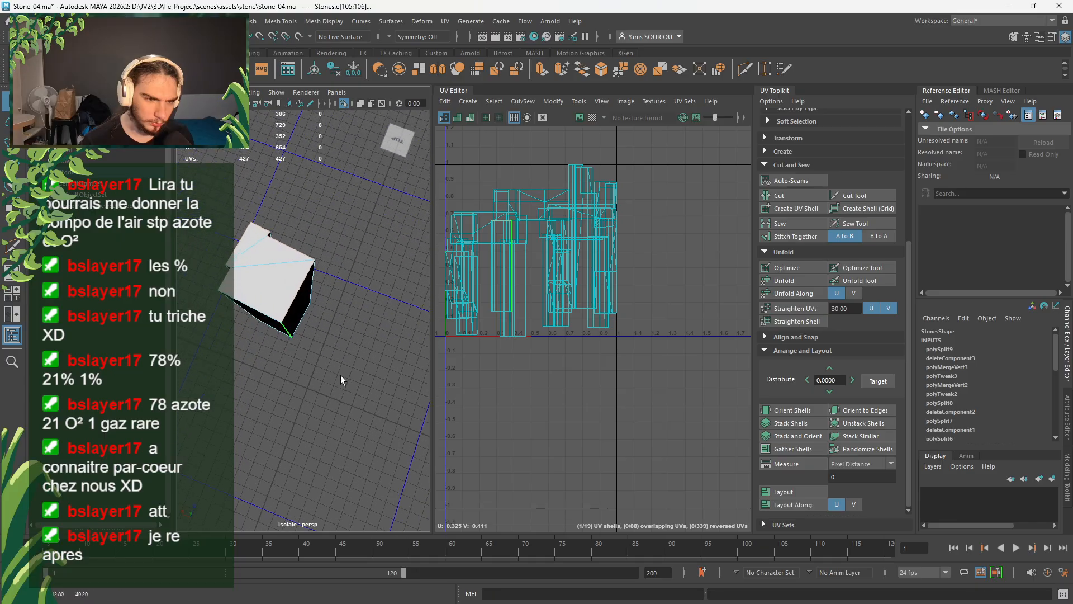
click(779, 195)
- Unfold the isolated pillar's UV shell, enabling Always fix non-manifold geometry and applying the fix
right_drag(324, 259, 335, 250)
right_drag(546, 438, 494, 419)
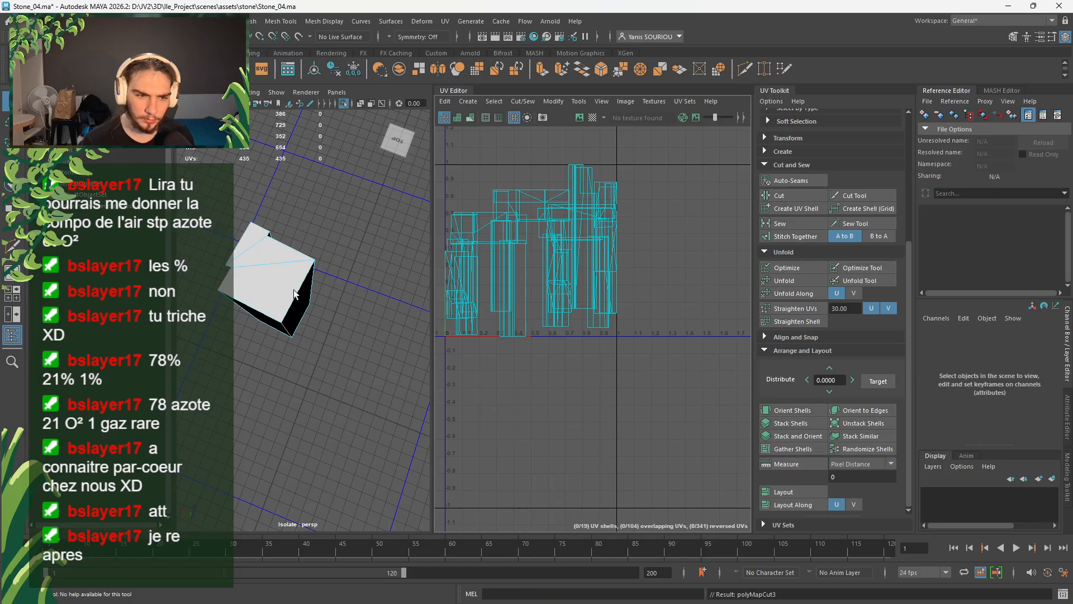
click(287, 286)
click(784, 280)
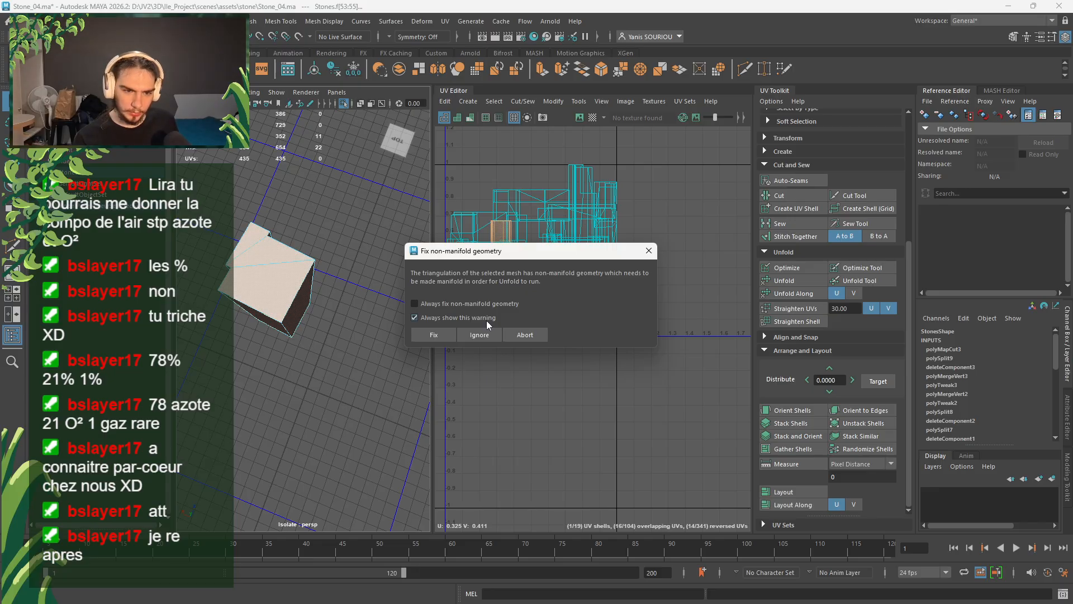
click(491, 307)
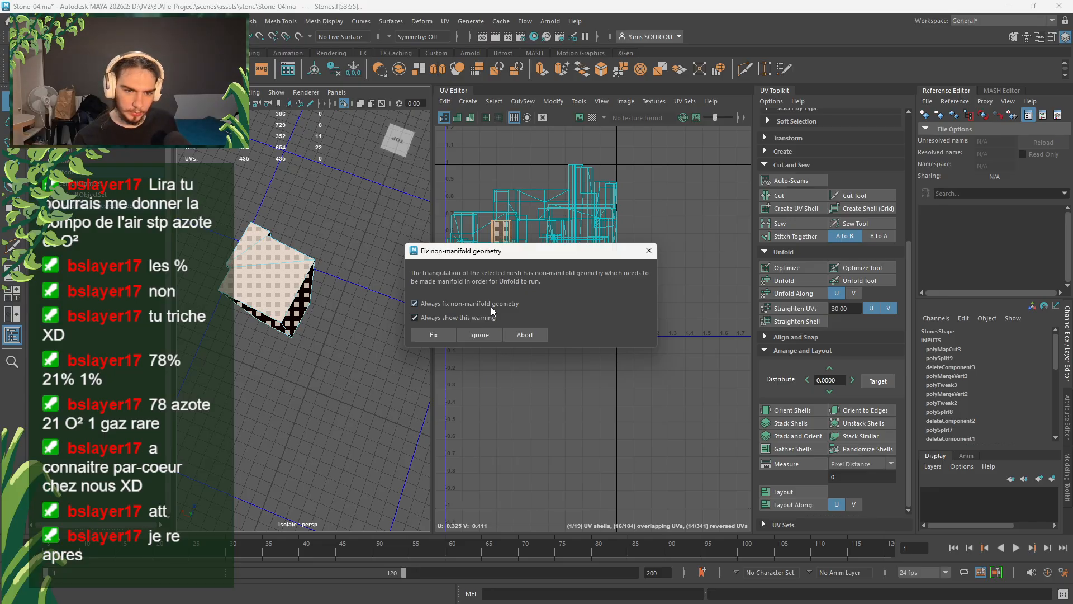
click(441, 331)
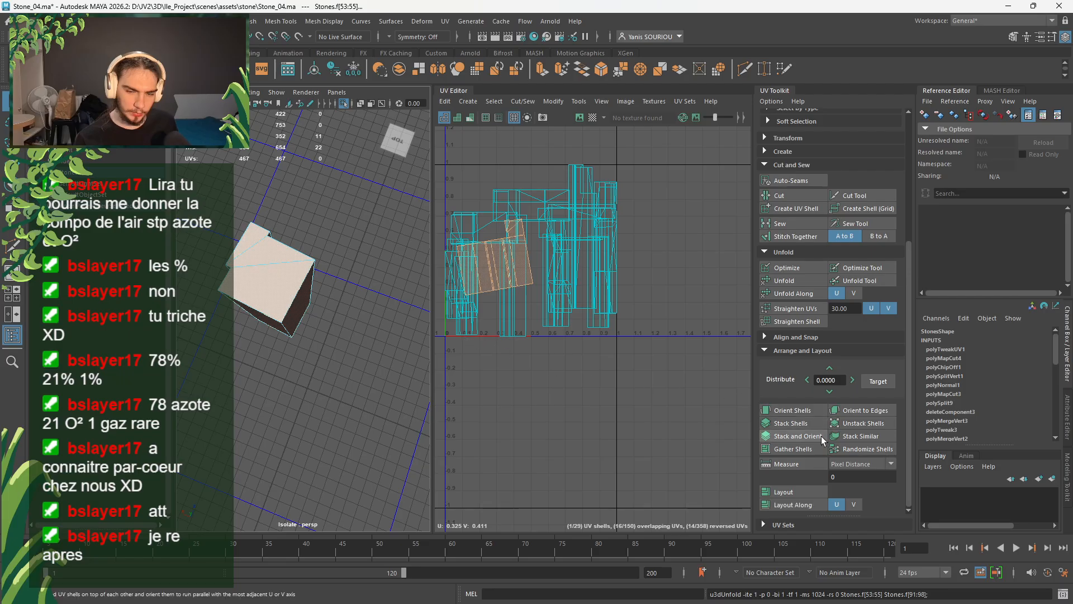
- Try to apply Stack Shells to the unfolded pillar's UV shell, reselecting it for a second attempt
click(793, 420)
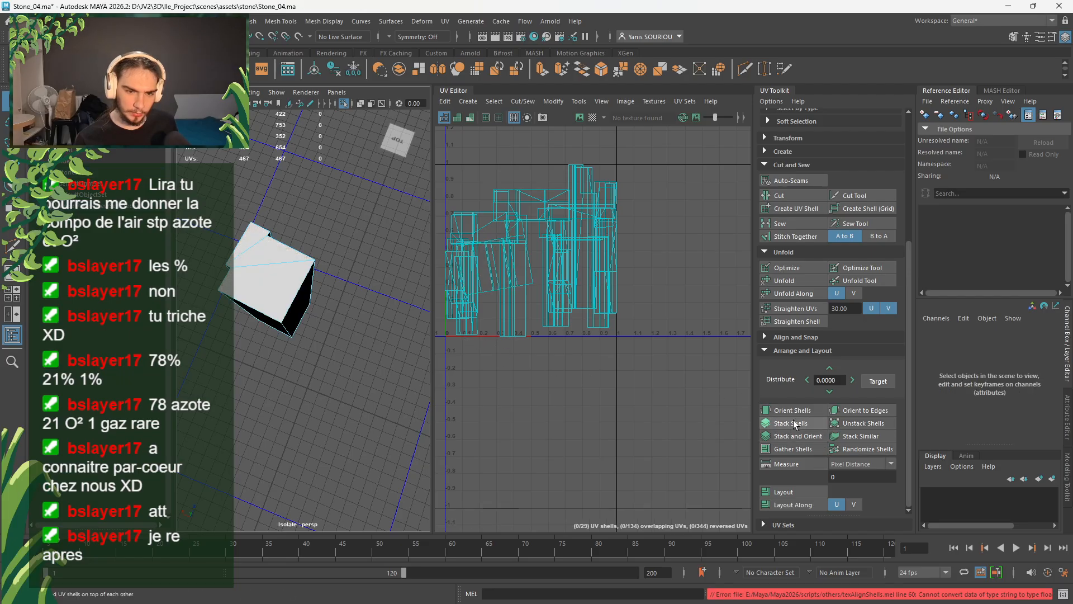
click(298, 270)
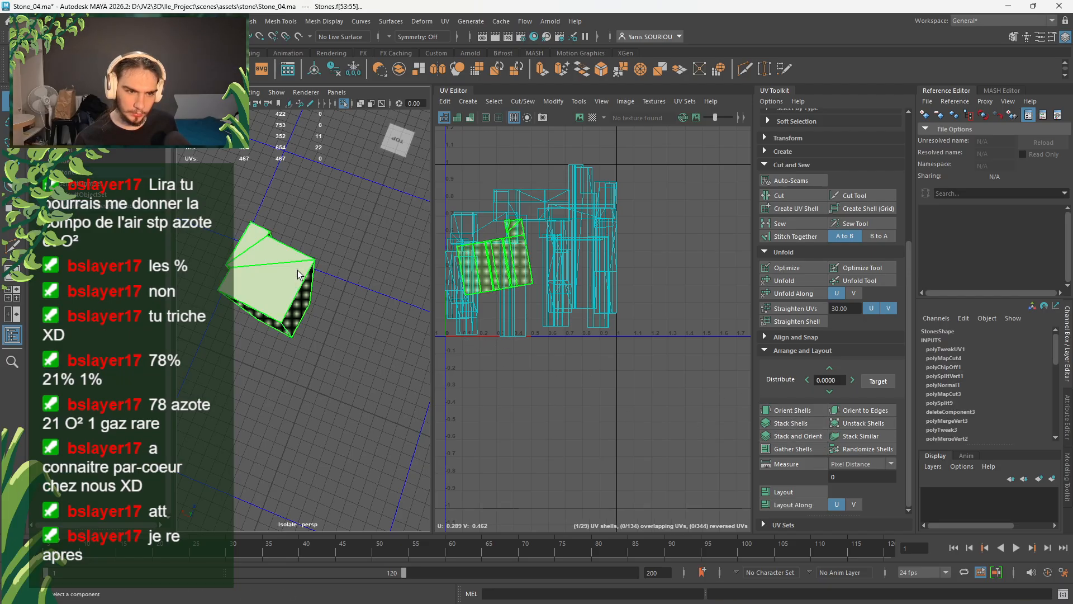
click(788, 428)
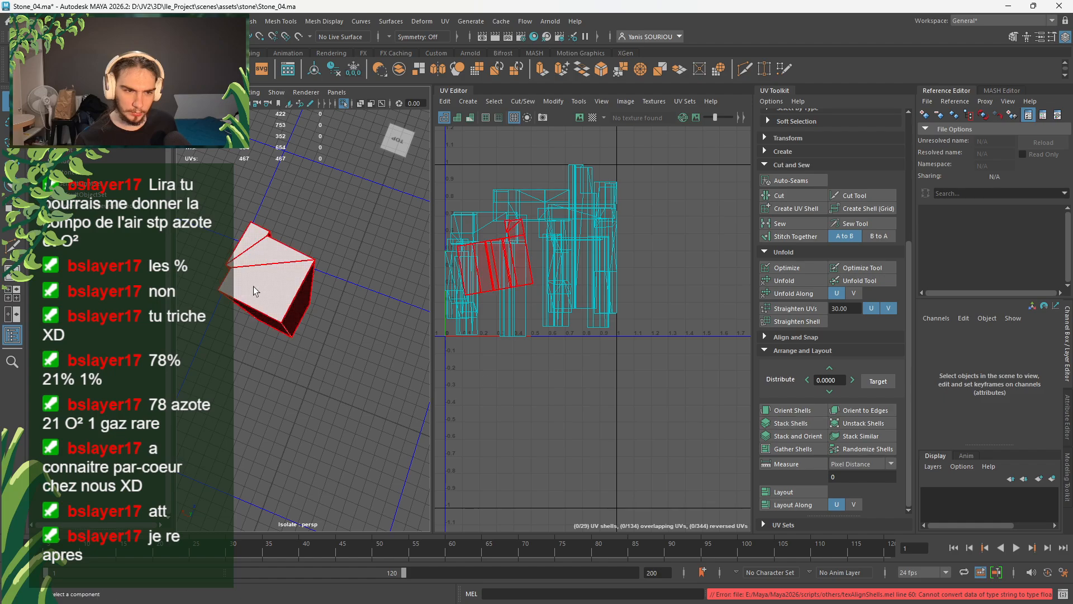
- Align the unfolded, isolated pillar's UV shell to the UV axes with Orient Shells
click(253, 286)
click(802, 411)
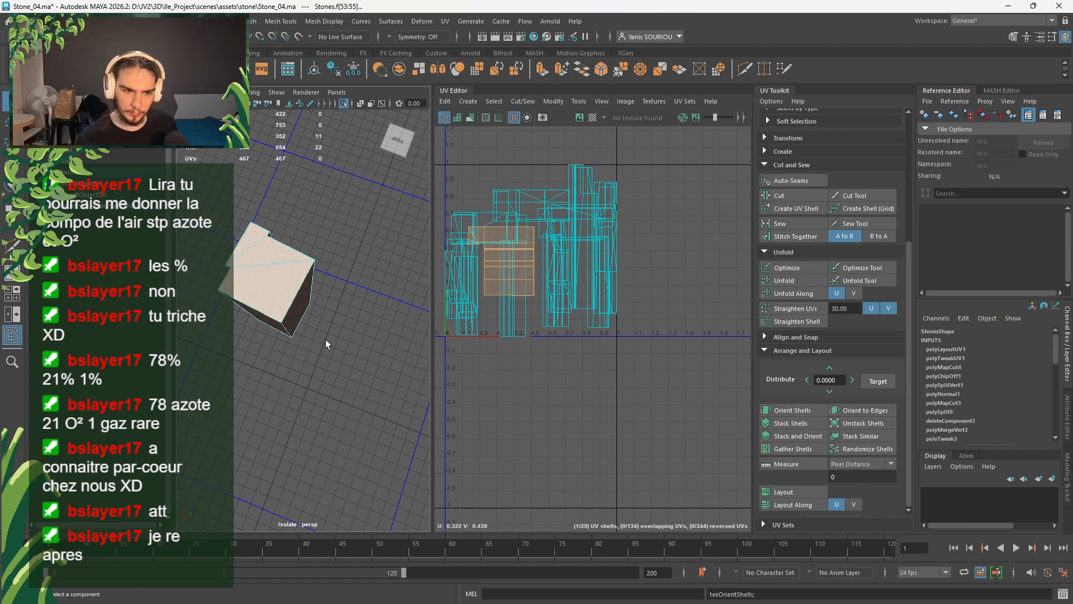
scroll(326, 376, down, 2)
alt+drag(318, 409, 414, 399)
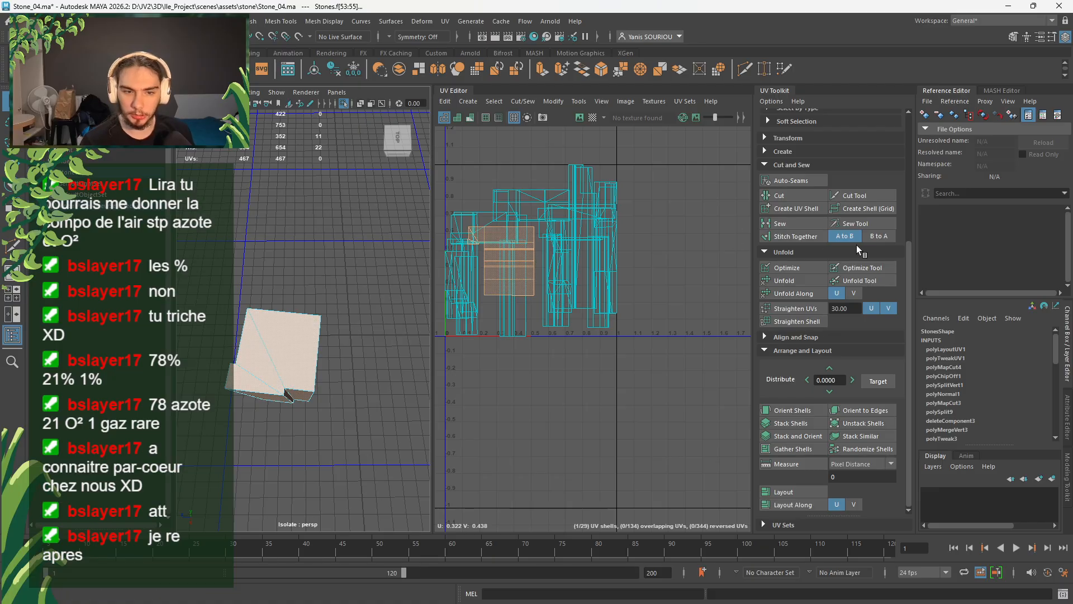
- Exit isolation, select the UV shells of the separate pillar standing in front of the beam, and unfold them
click(461, 283)
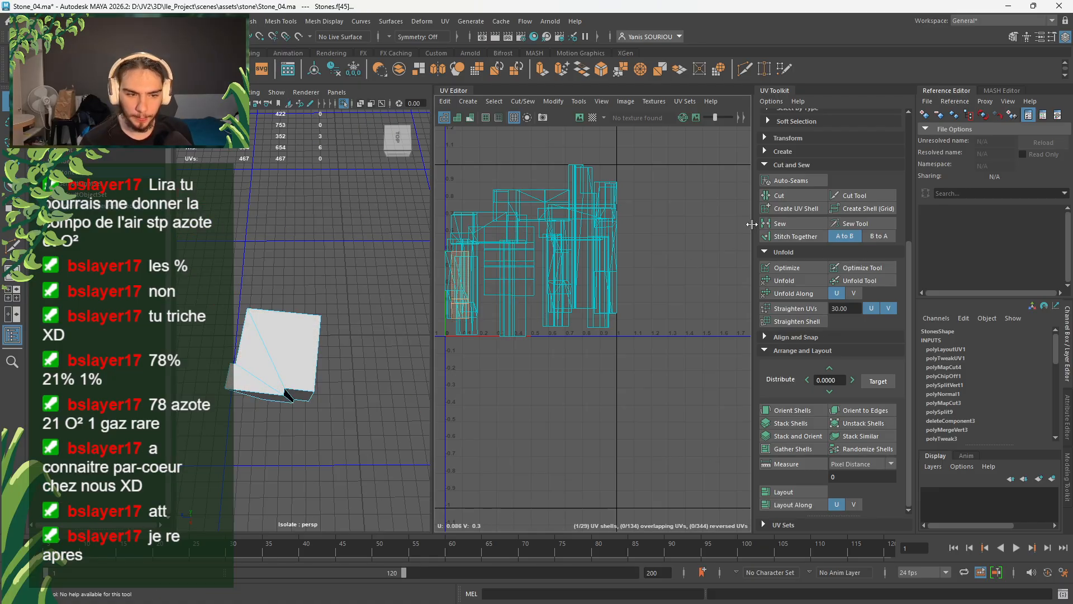
click(344, 103)
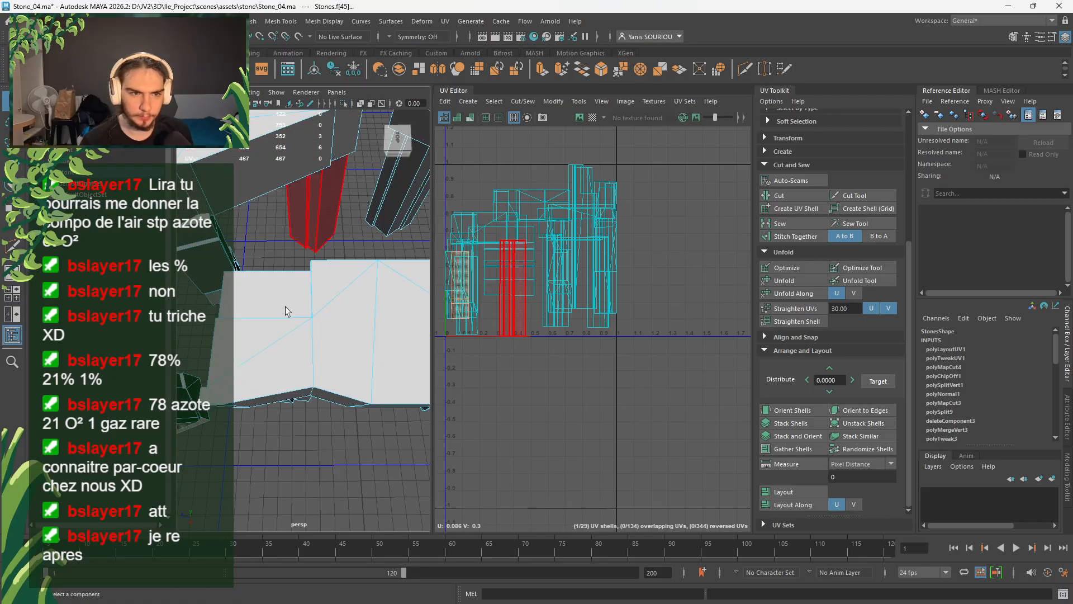
alt+middle_drag(285, 307, 342, 346)
shift+click(223, 344)
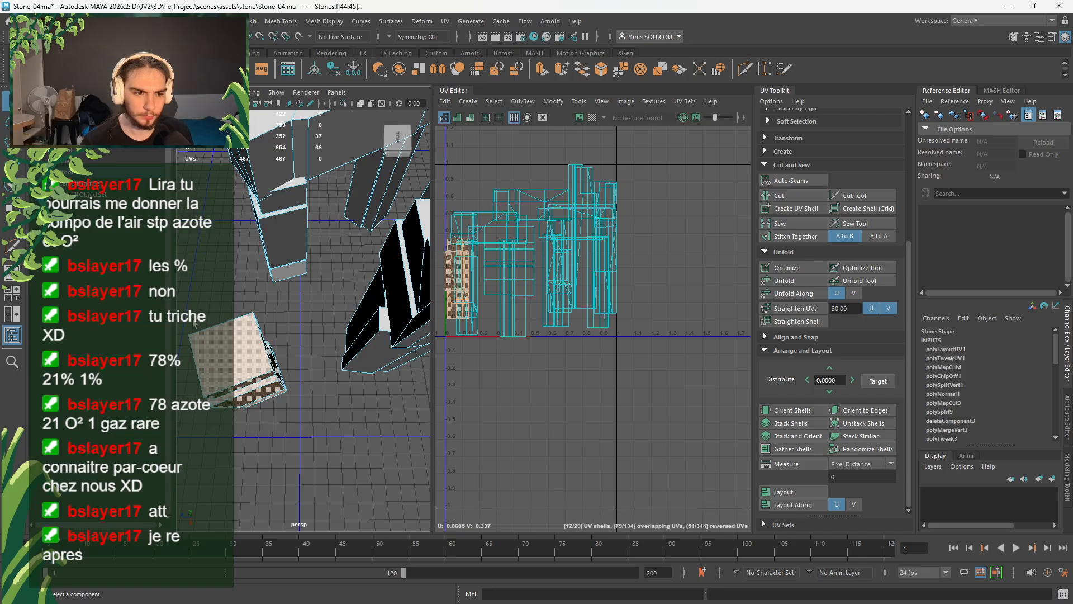
alt+drag(303, 436, 389, 450)
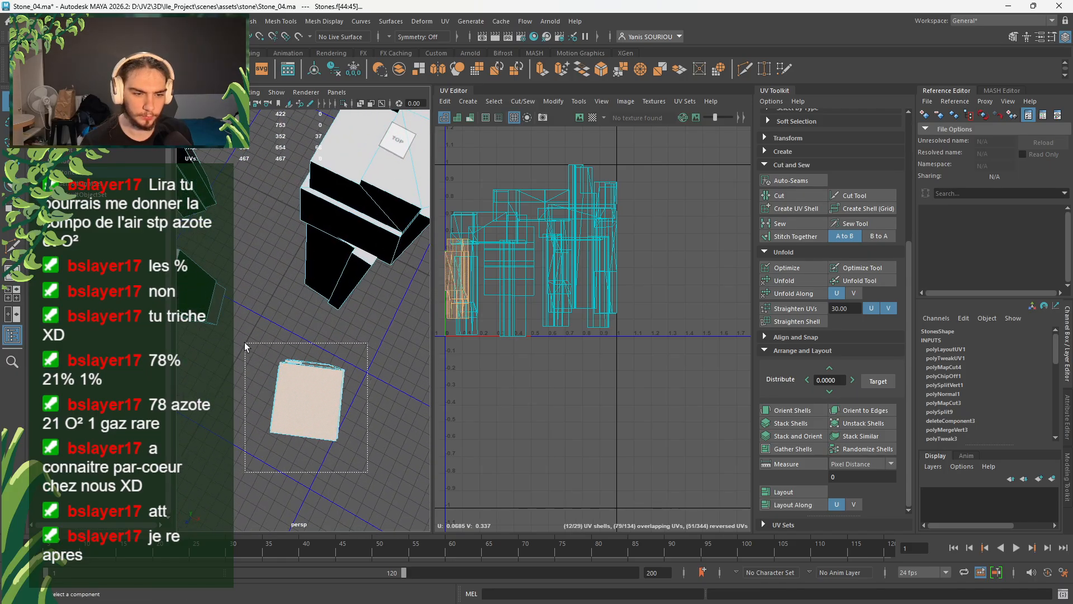
click(795, 280)
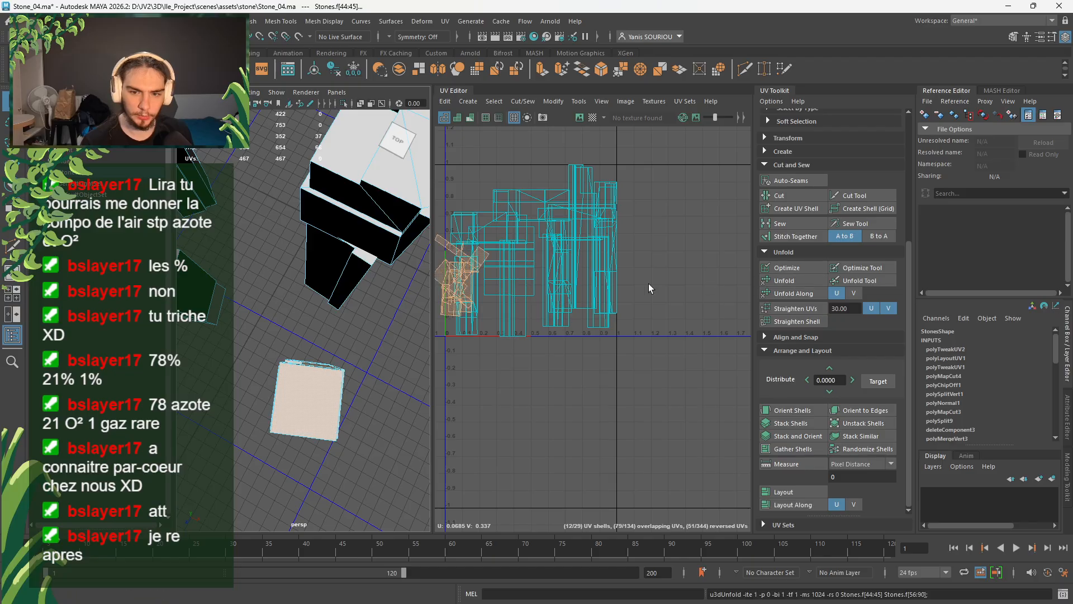
- Add the beam pillar's UV shell to the selection, then orient and lay out the shells of both pillars together
click(791, 493)
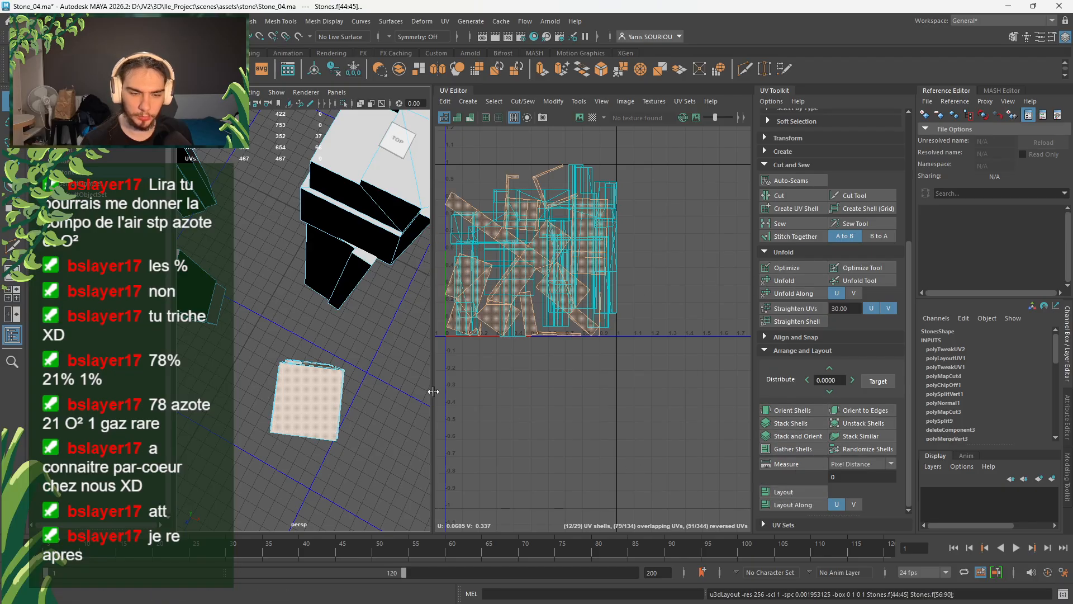
shift+click(340, 273)
click(812, 493)
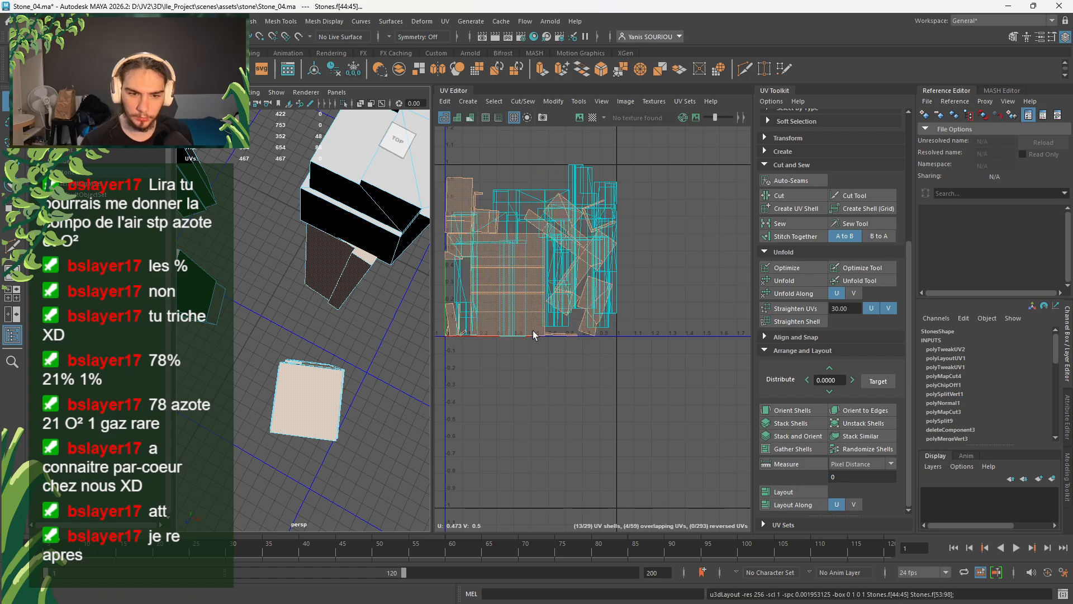
click(792, 410)
click(797, 491)
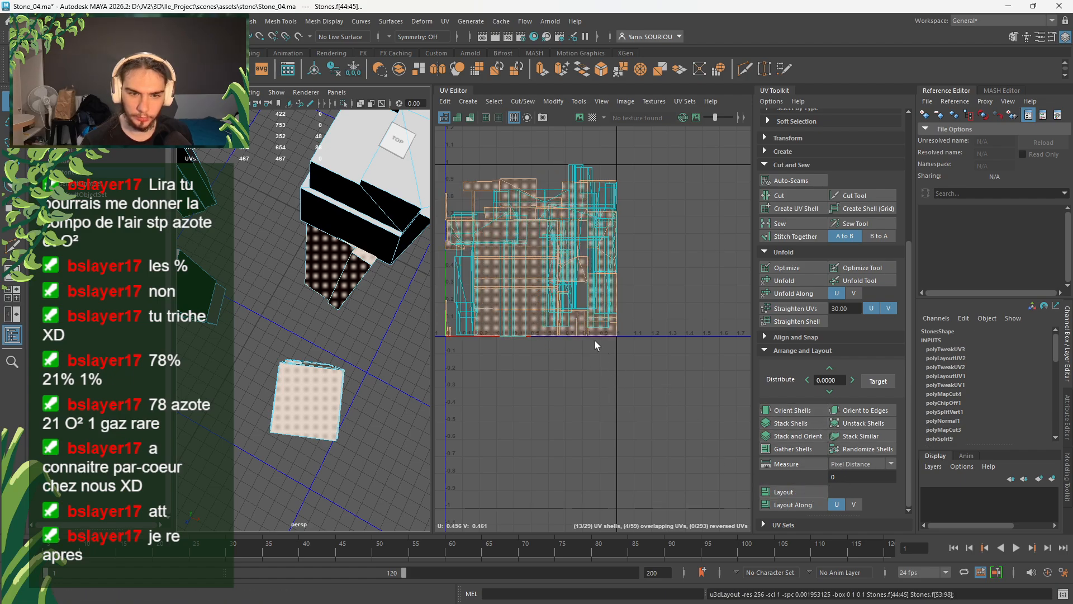
- Move the laid-out UV shells of both pillars outside the 0–1 UV tile, clear of the remaining shells
click(514, 328)
key(w)
drag(523, 291, 707, 317)
click(498, 451)
drag(397, 465, 241, 280)
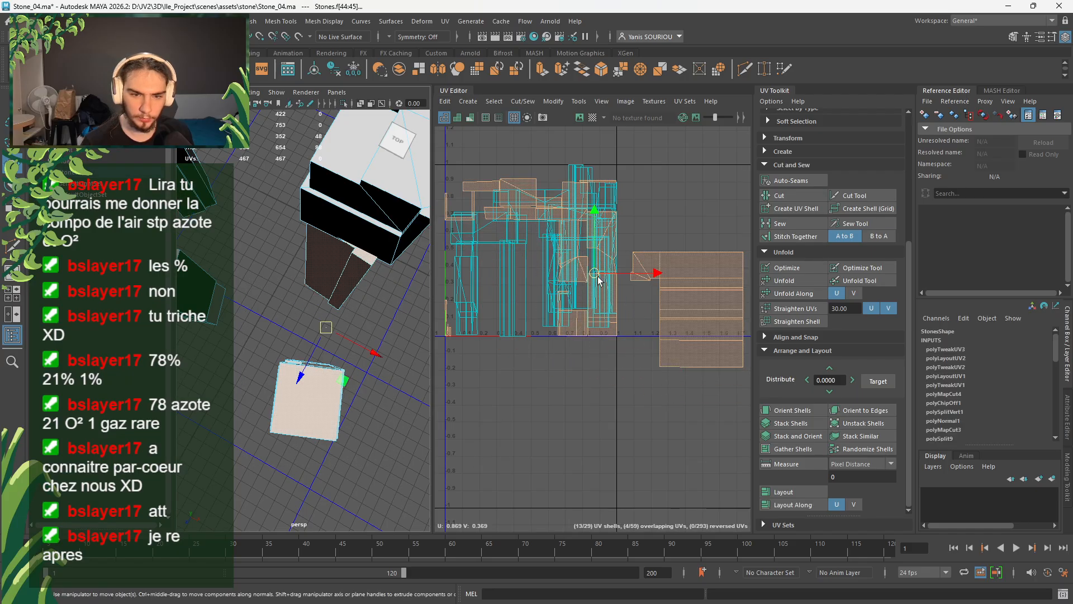
drag(596, 274, 794, 221)
click(664, 287)
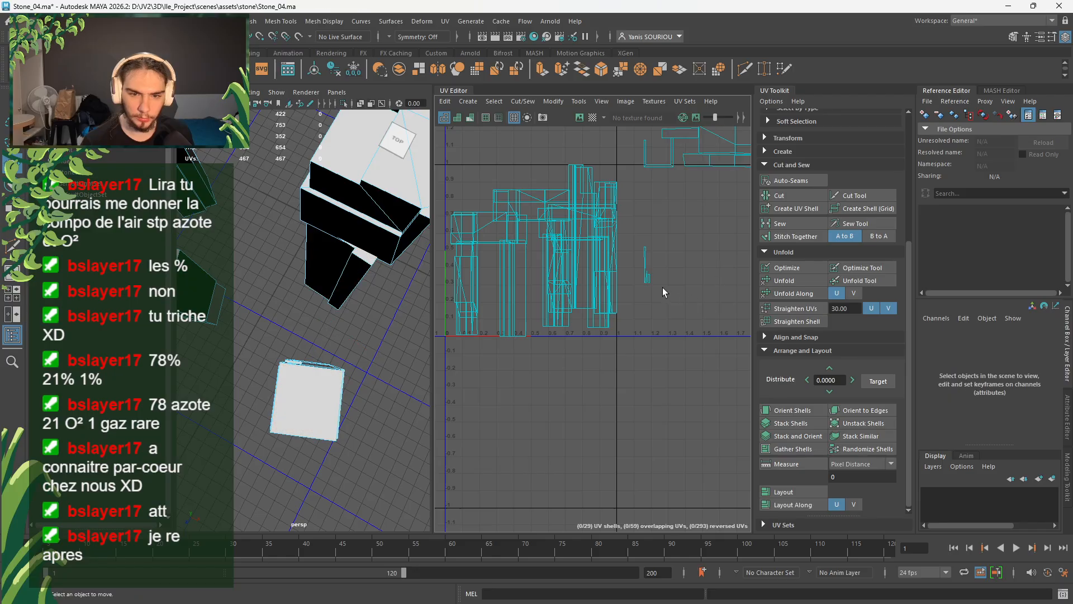
- Select the tiny sliver UV shells set apart from the layout and frame their faces on the pillar
drag(663, 288, 636, 240)
key(f)
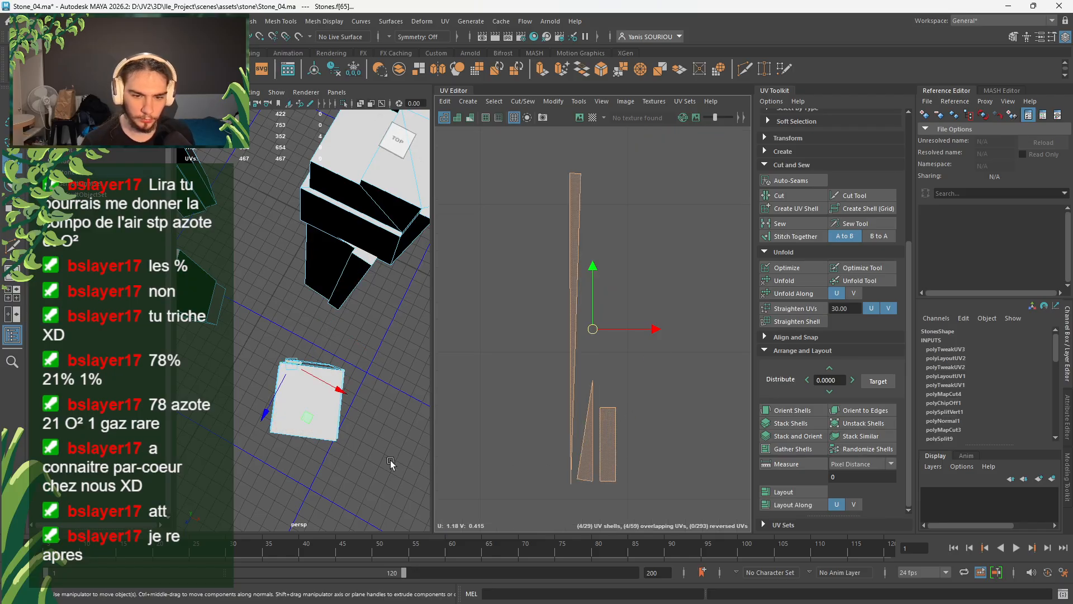
alt+drag(390, 461, 207, 403)
key(f)
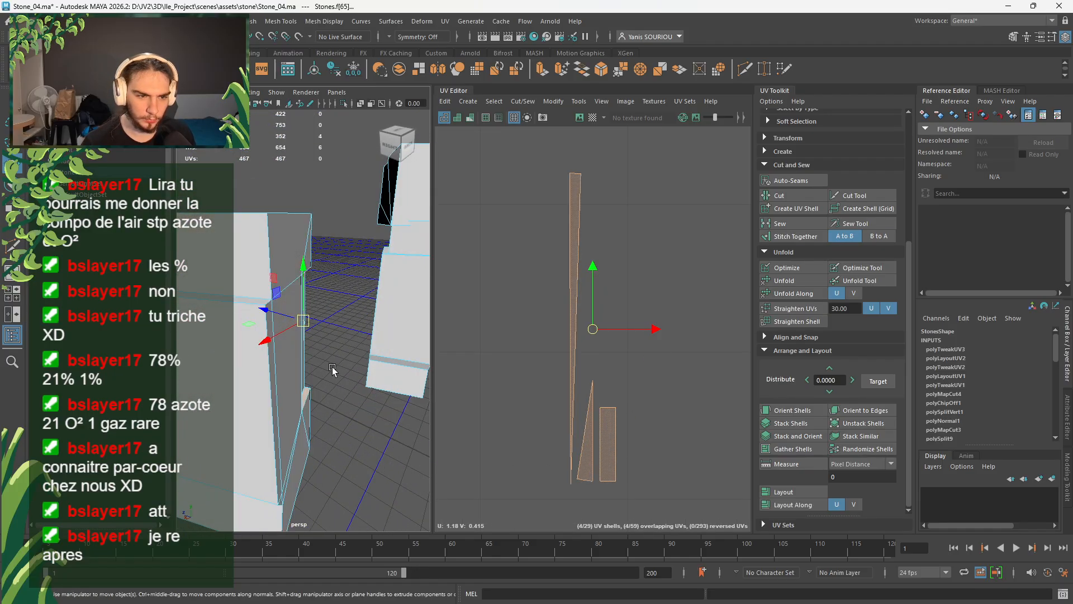
- Examine the vertices at the free-standing pillar's upper corner ledge, looking for overlapping or unmerged points
alt+drag(334, 369, 314, 413)
scroll(292, 352, up, 5)
right_drag(304, 373, 263, 285)
click(285, 364)
key(f)
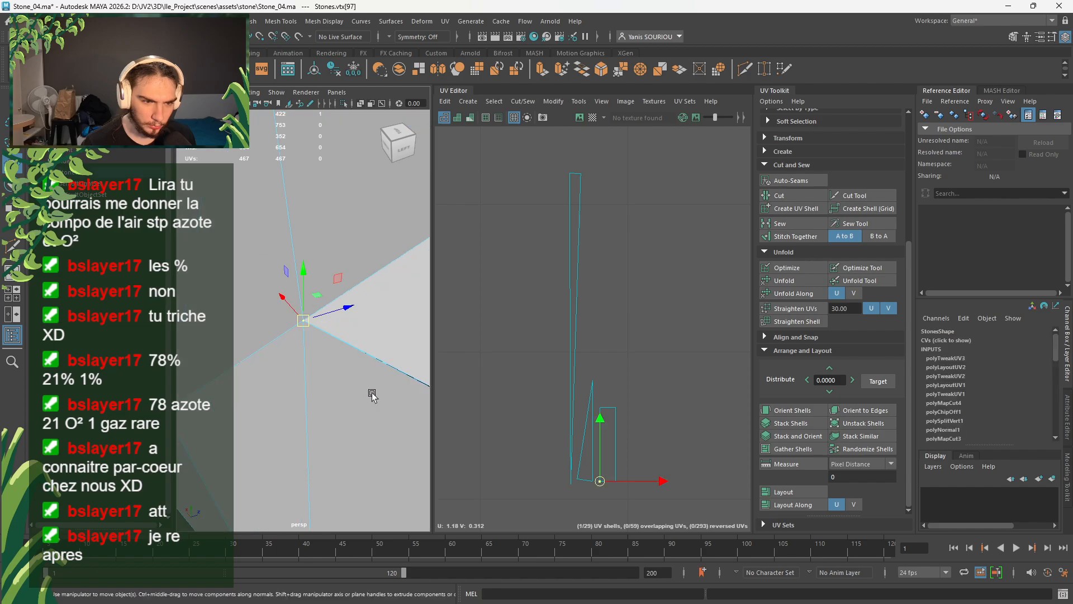
alt+drag(334, 364, 297, 409)
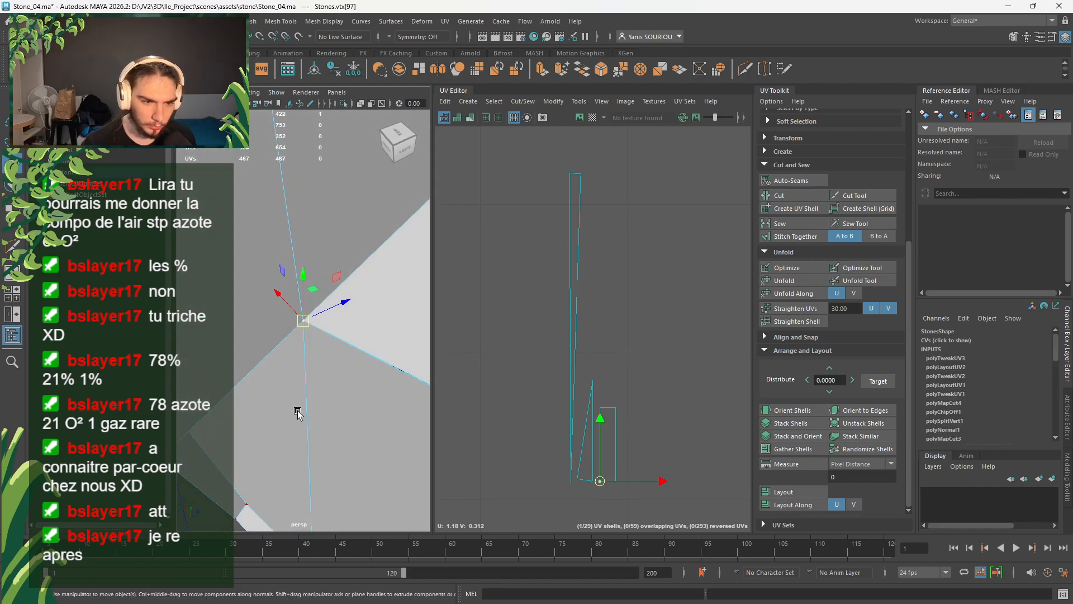
shift+drag(366, 367, 268, 314)
scroll(266, 316, down, 8)
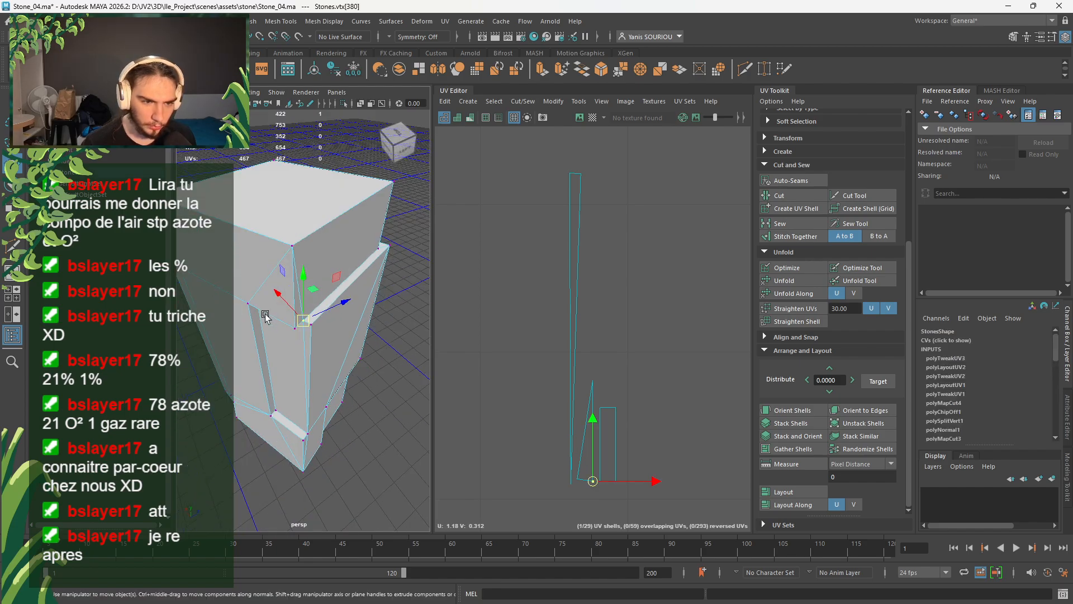
click(326, 336)
key(f)
alt+middle_drag(196, 311, 280, 381)
alt+drag(280, 381, 259, 355)
scroll(259, 354, down, 8)
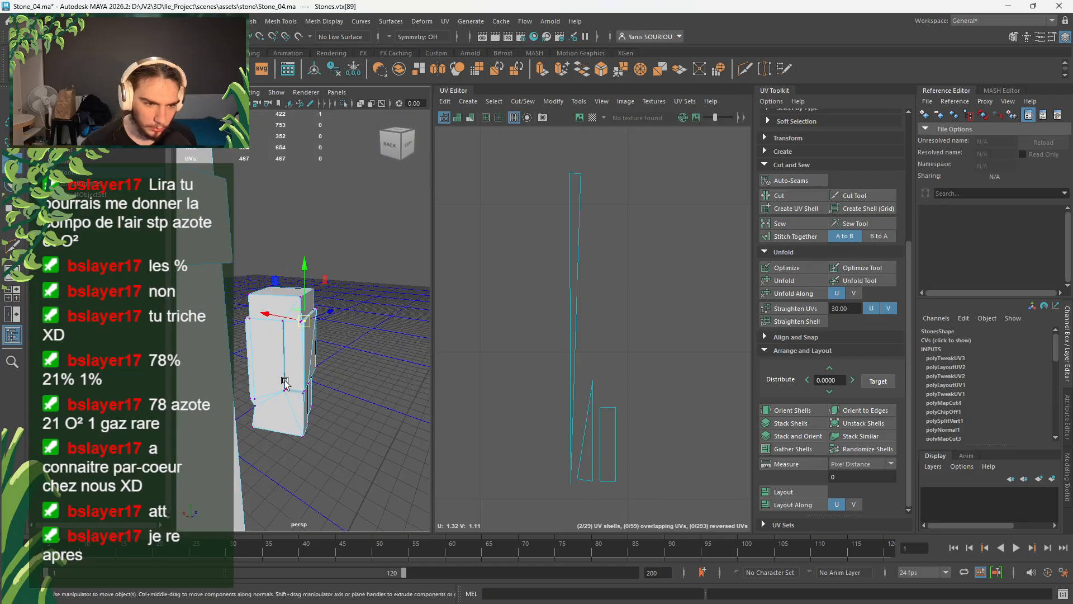
click(304, 390)
click(303, 319)
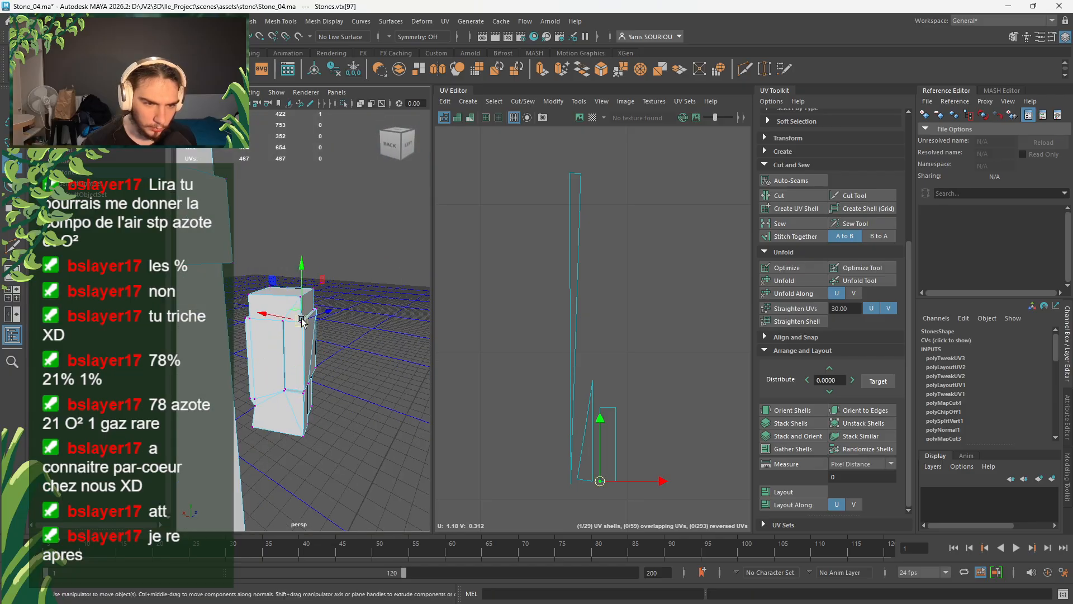
key(f)
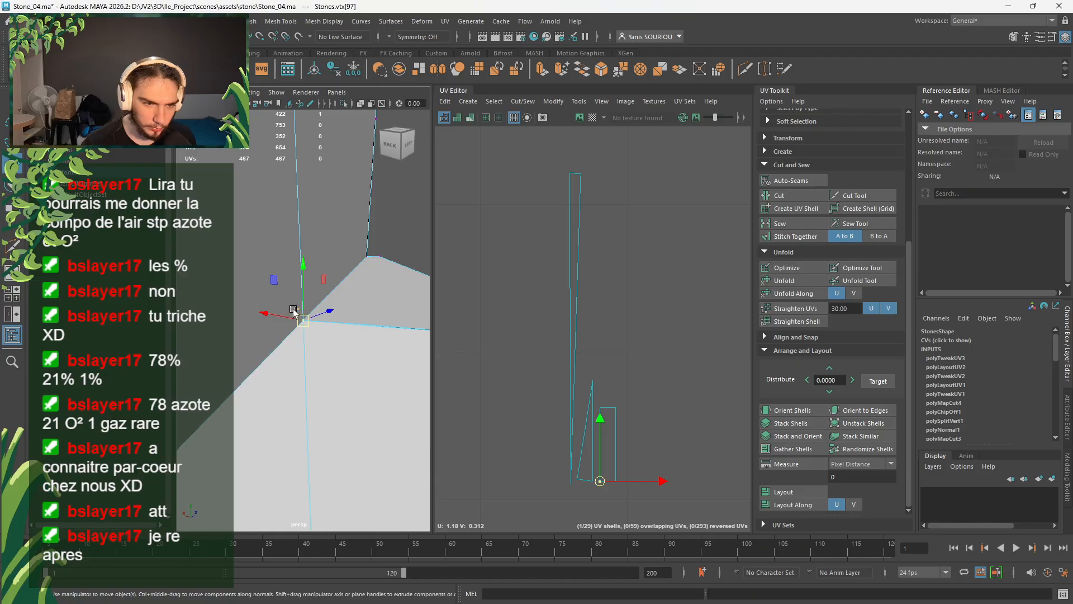
- Pull the ledge's corner vertex away, snap it back onto the overlapping vertex, and check the neighbouring vertices of the gap
drag(293, 309, 275, 432)
alt+drag(345, 470, 302, 465)
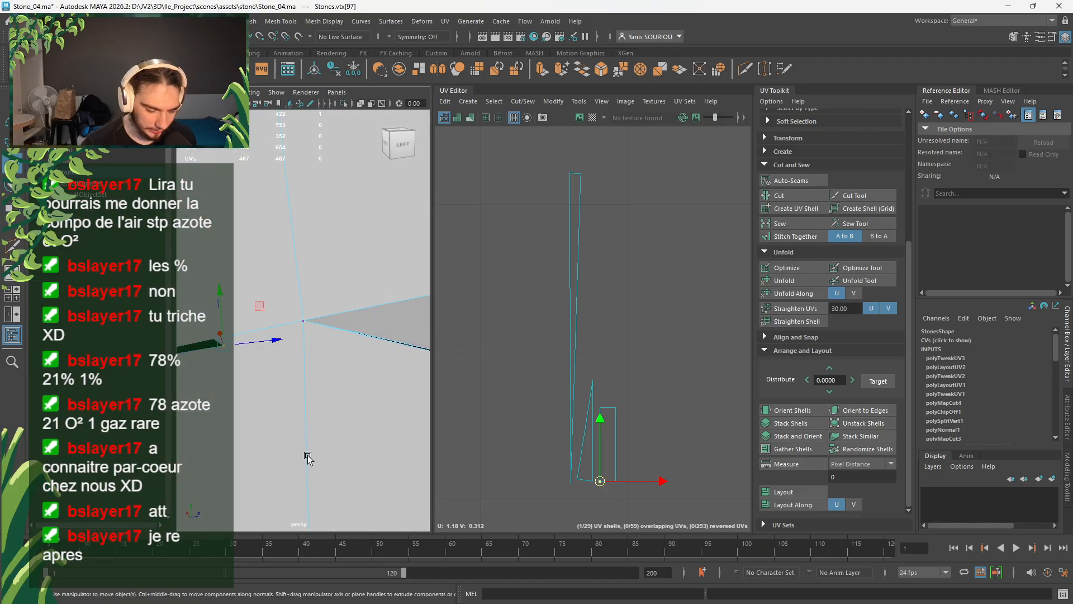
drag(223, 342, 317, 302)
alt+drag(328, 370, 321, 346)
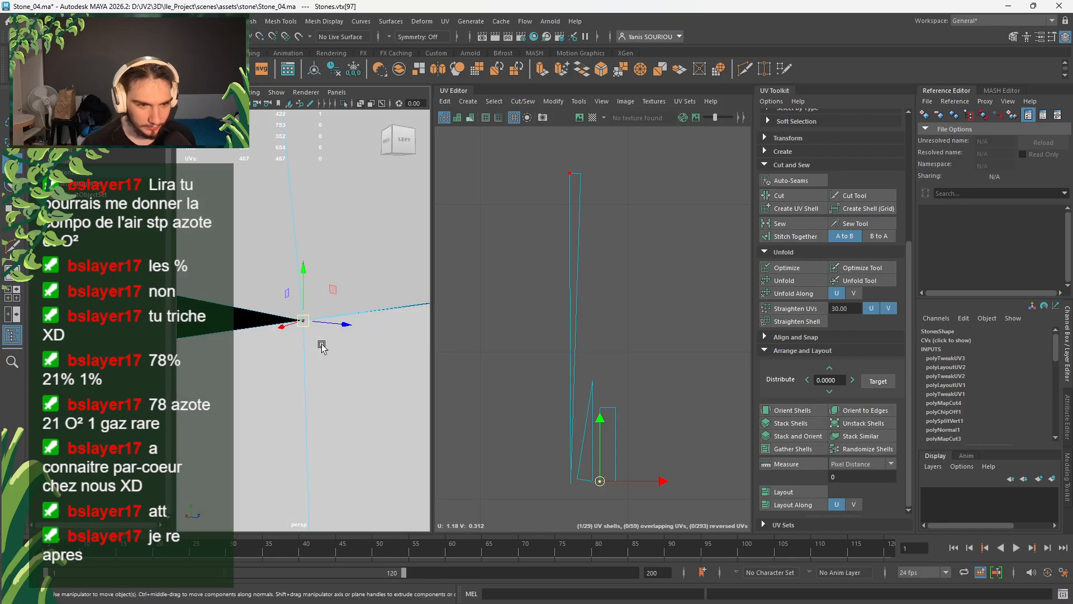
click(311, 357)
key(v)
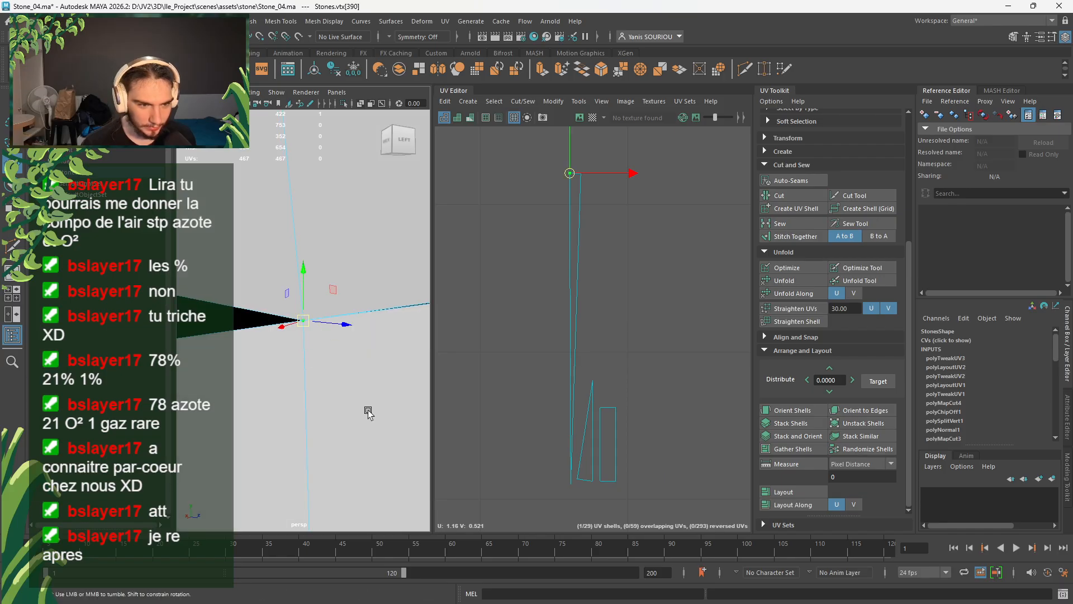
alt+drag(367, 409, 319, 432)
click(311, 418)
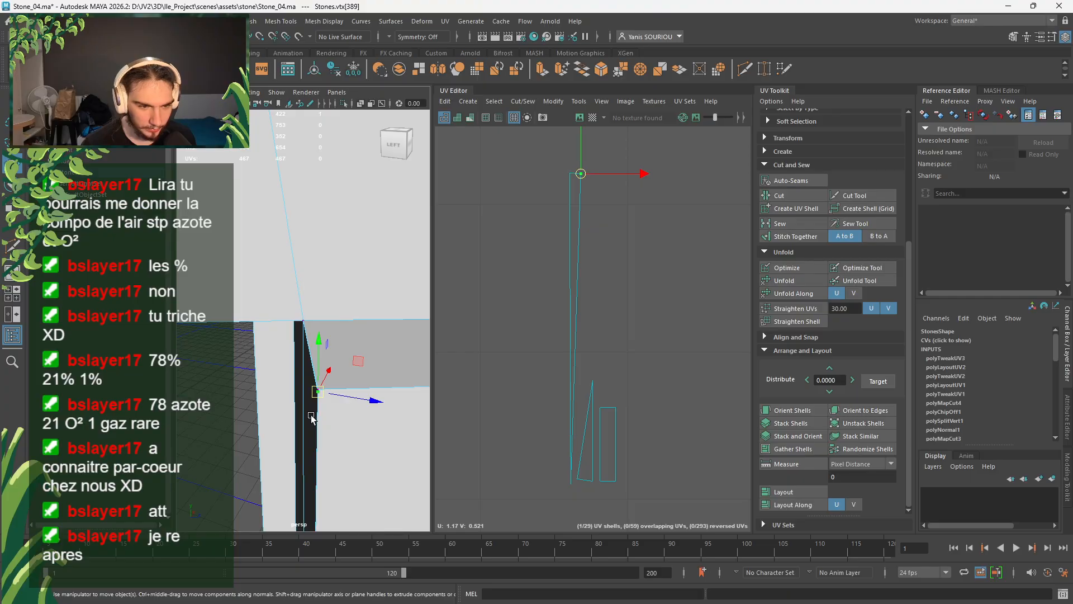
alt+drag(335, 367, 395, 466)
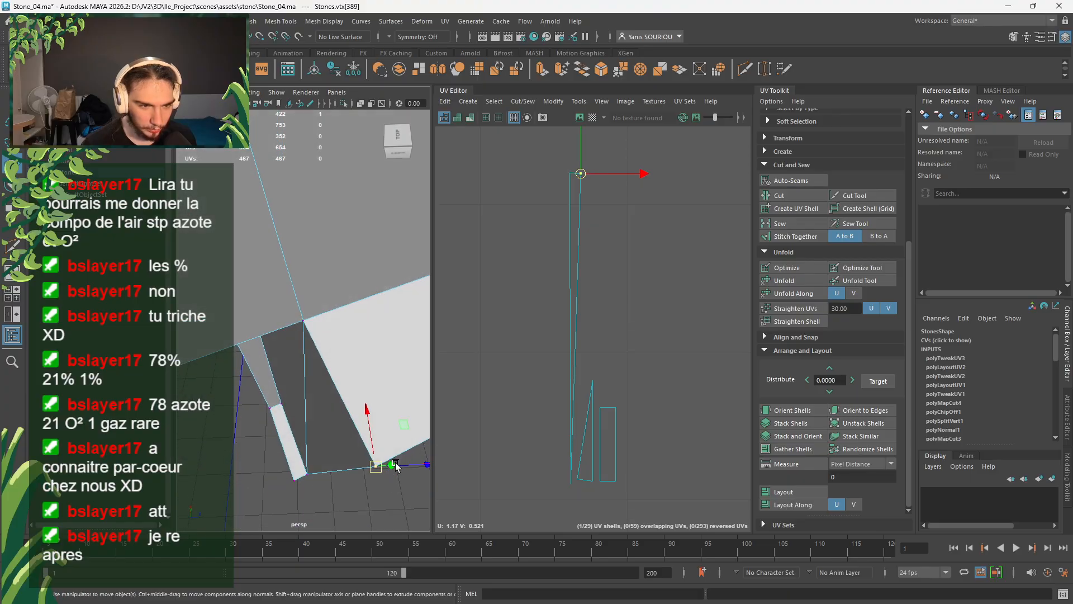
click(301, 313)
alt+drag(335, 385, 384, 390)
- Merge all vertices of the free-standing pillar with a distance threshold of 0.01
drag(336, 302, 363, 317)
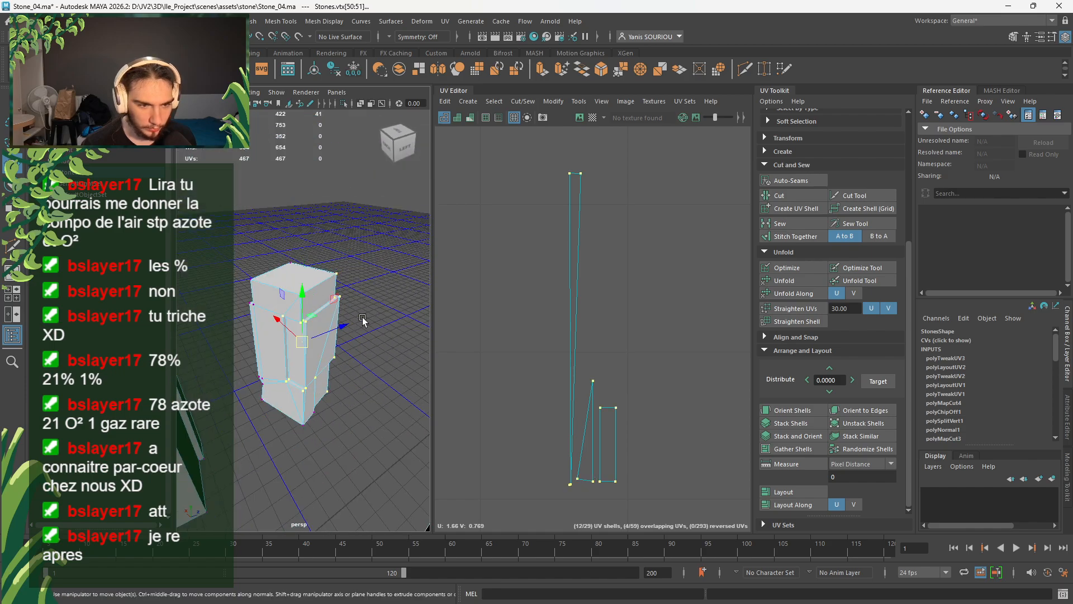
shift+right_click(385, 290)
click(388, 256)
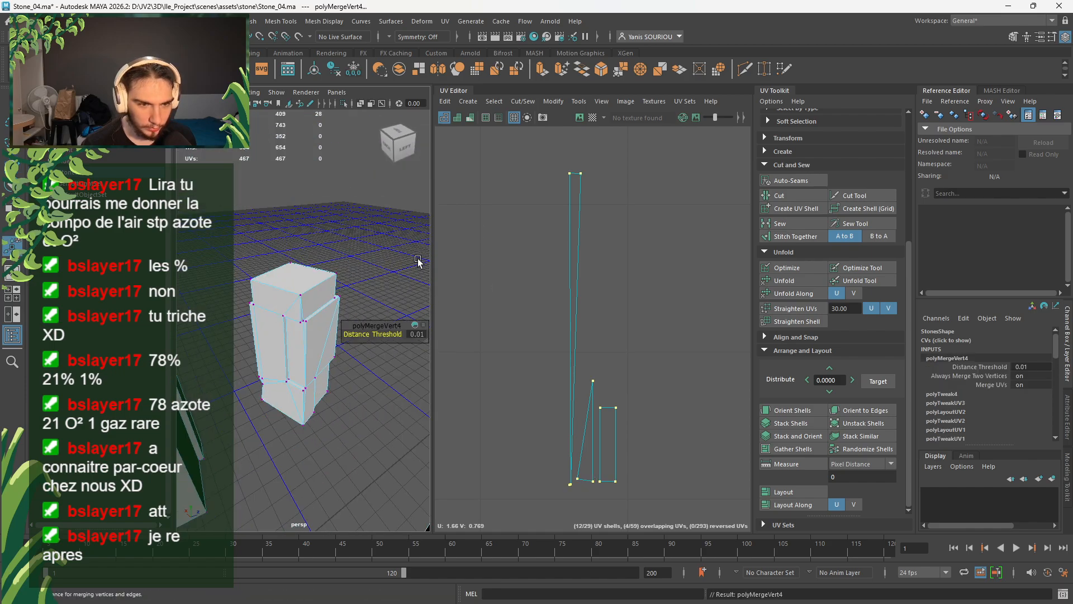
click(393, 296)
- Reselect the tiny sliver UV shells and examine where their faces sit along the merged pillar's corner
scroll(538, 385, down, 5)
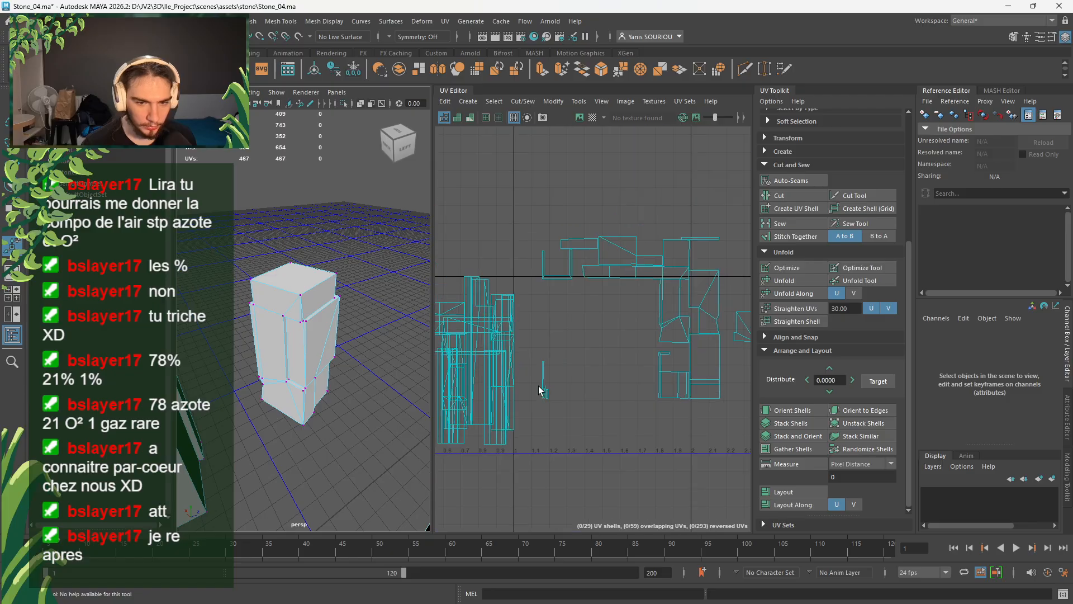
right_click(326, 285)
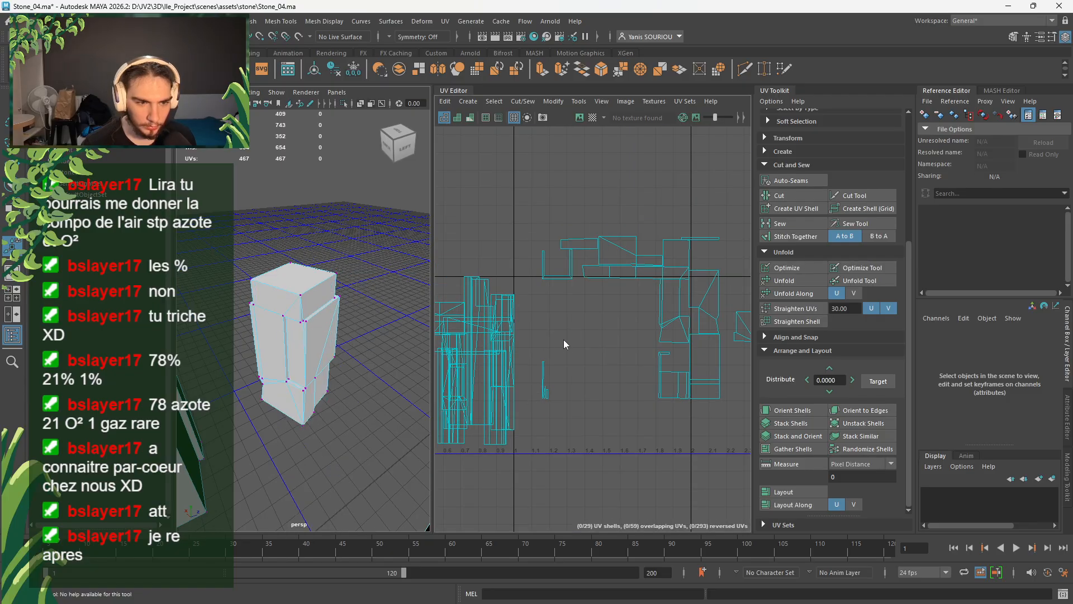
right_drag(563, 340, 537, 324)
drag(586, 352, 532, 416)
key(f)
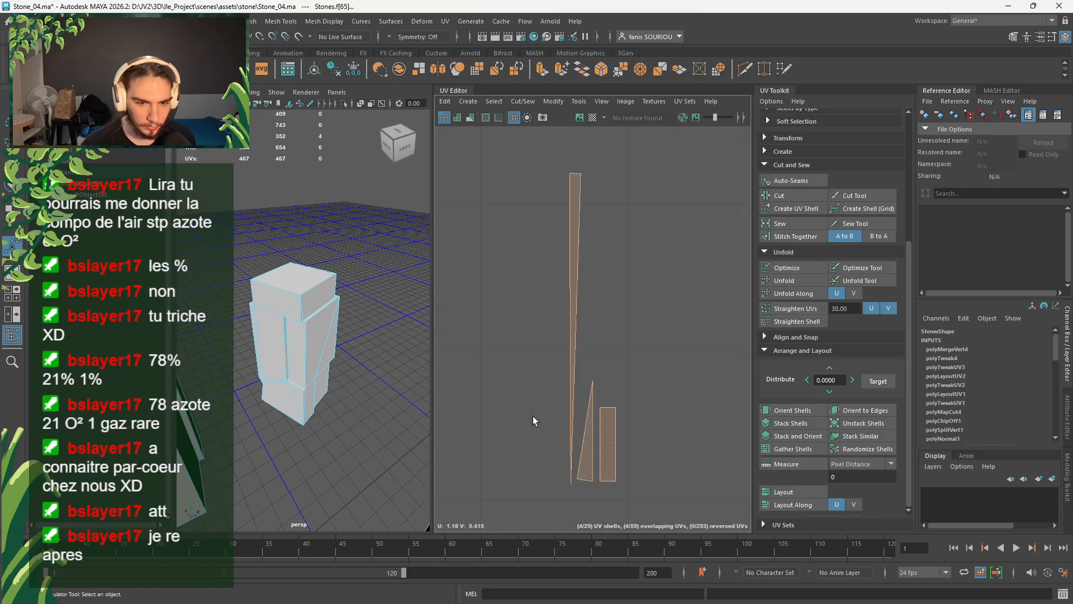
alt+drag(313, 385, 319, 390)
key(f)
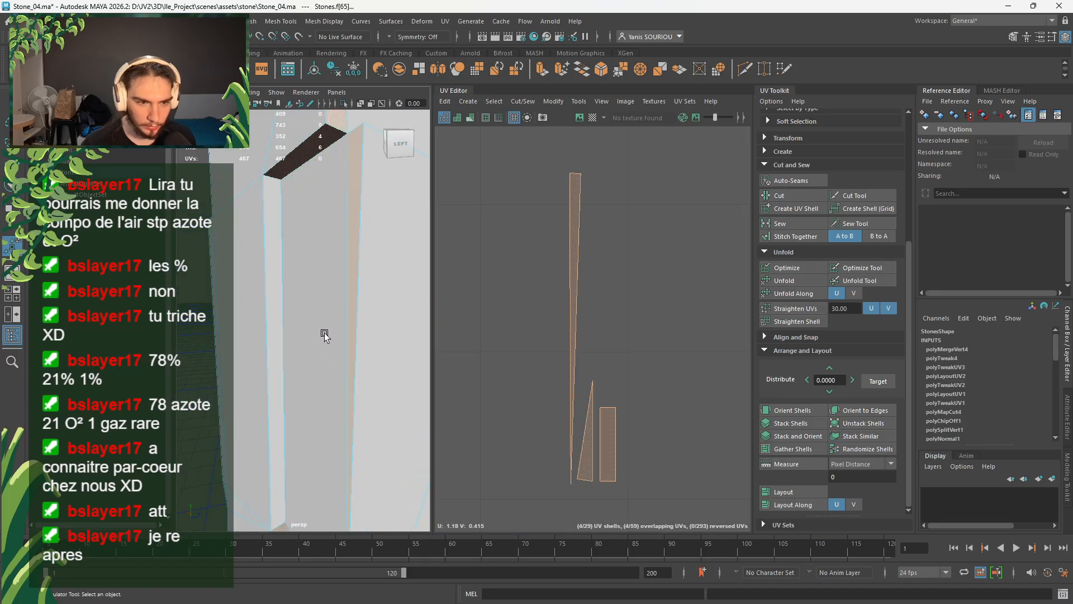
alt+drag(323, 330, 317, 437)
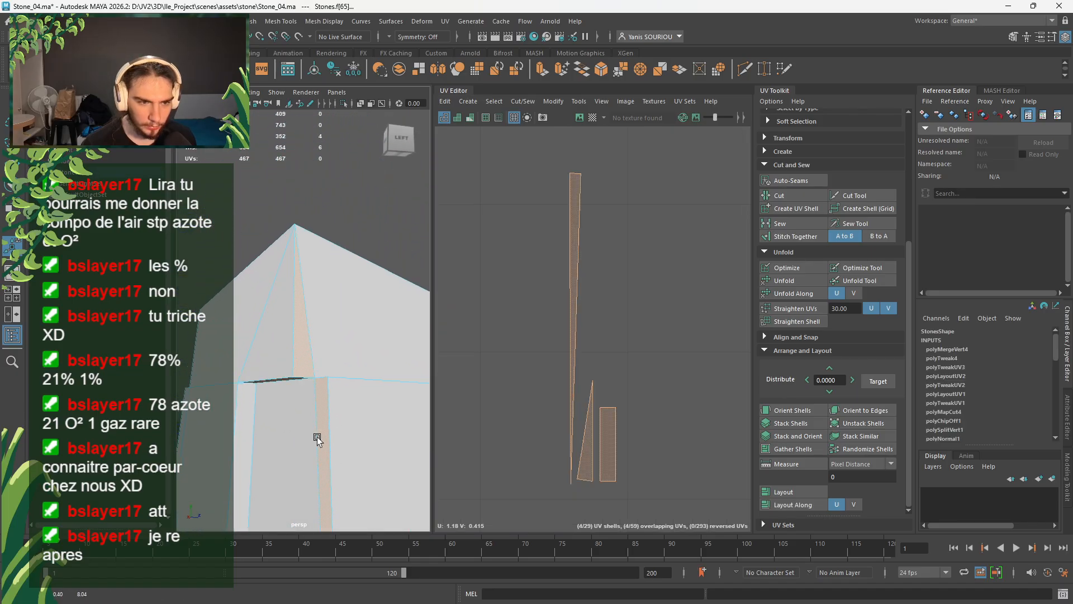
- Sew the UVs along the slanted edge running from the pillar's top corner down to the ledge
right_drag(326, 330, 331, 280)
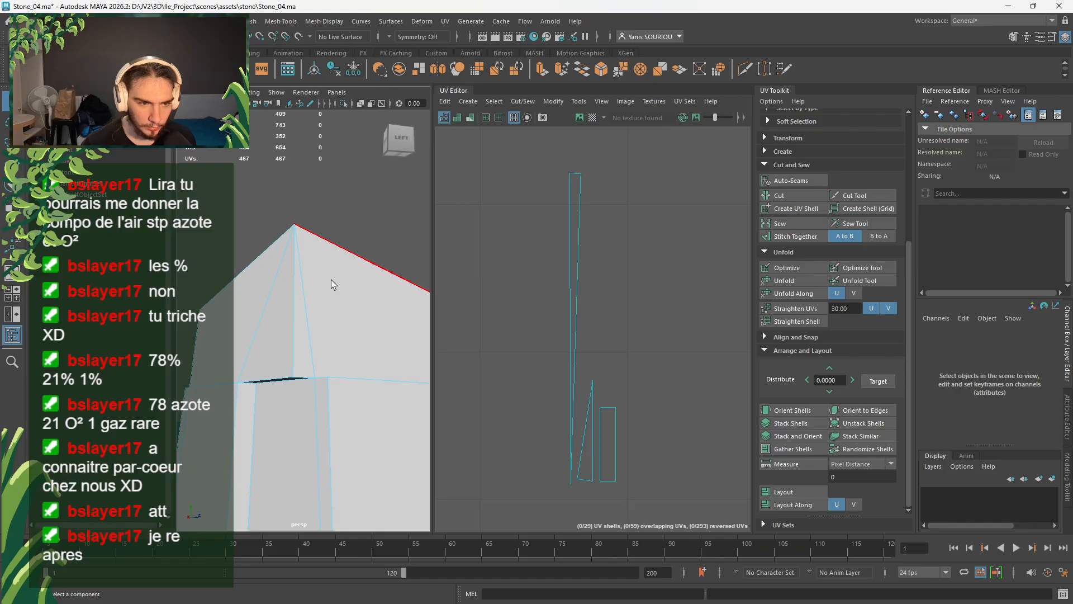
click(315, 327)
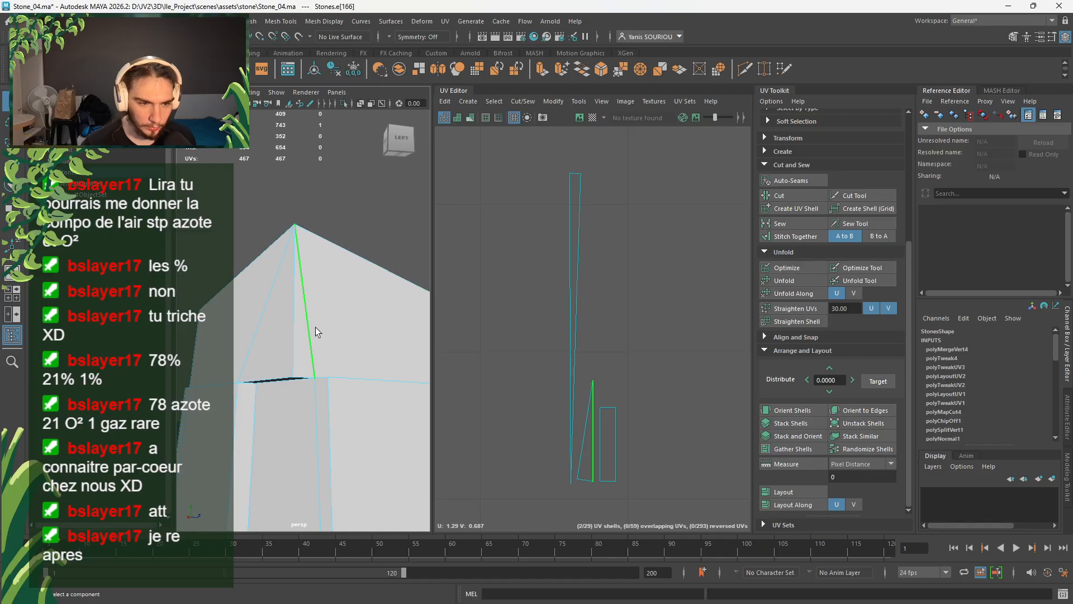
click(782, 223)
mouse_move(354, 438)
alt+mouse_down()
mouse_move(357, 451)
mouse_move(339, 437)
alt+mouse_up()
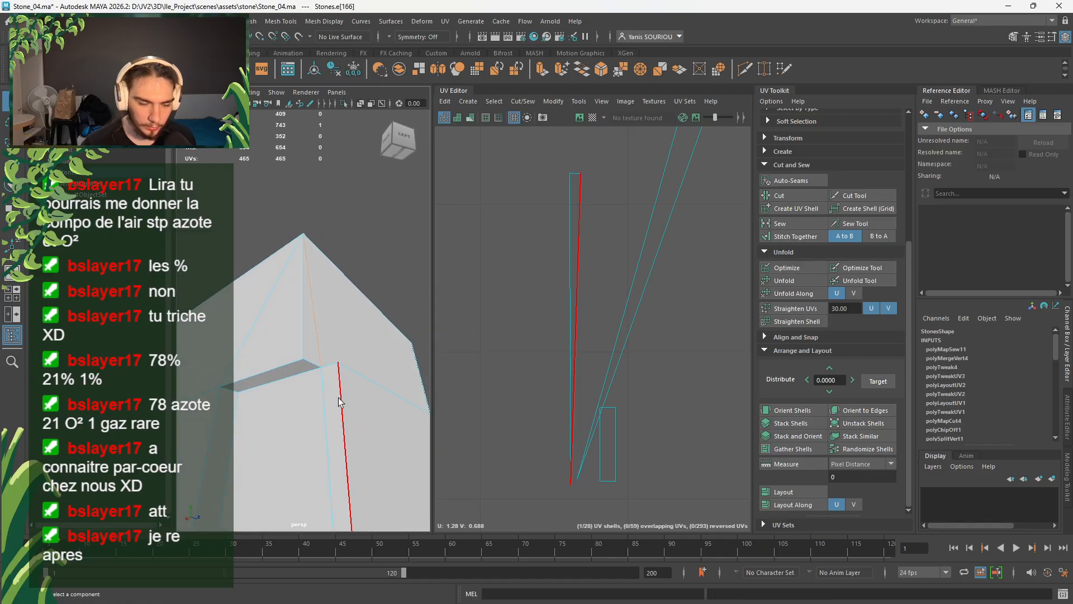
- Sew the UVs along the ledge's front edge and along the vertical edge running down from the ledge's corner
click(305, 379)
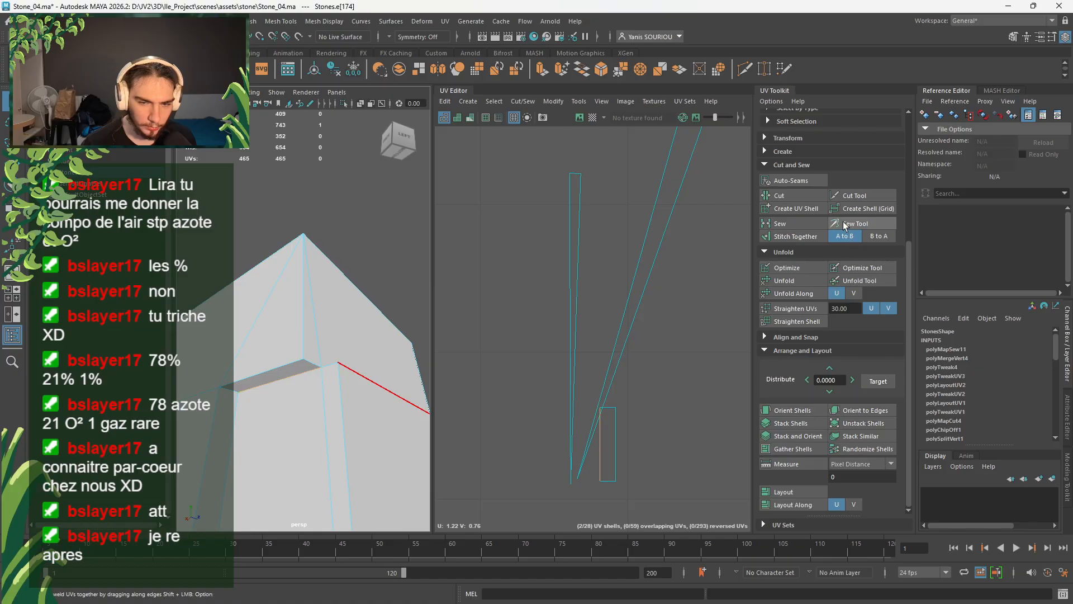
click(784, 225)
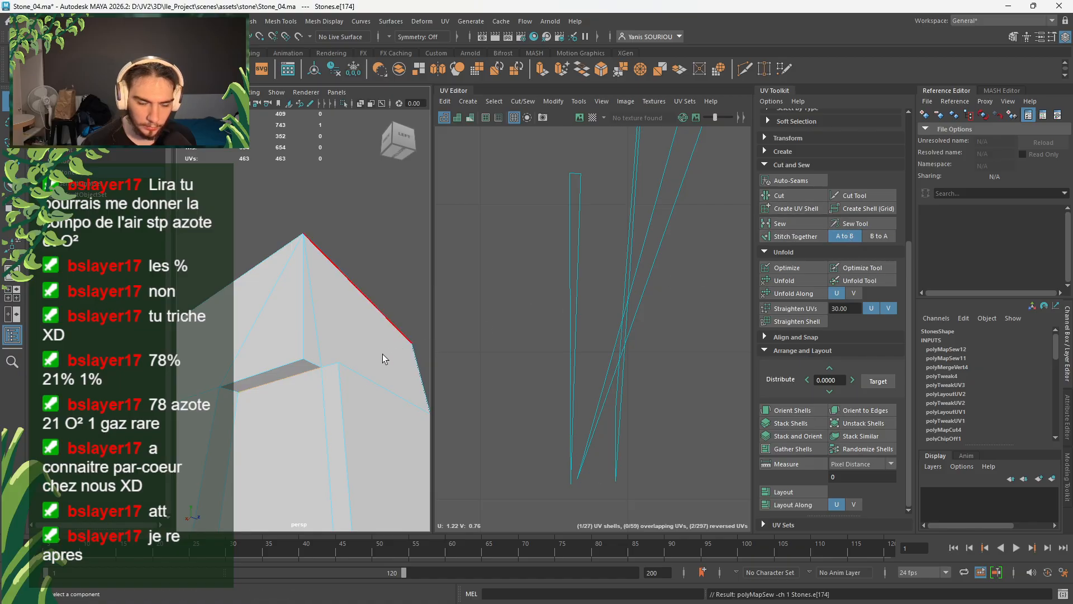
click(325, 394)
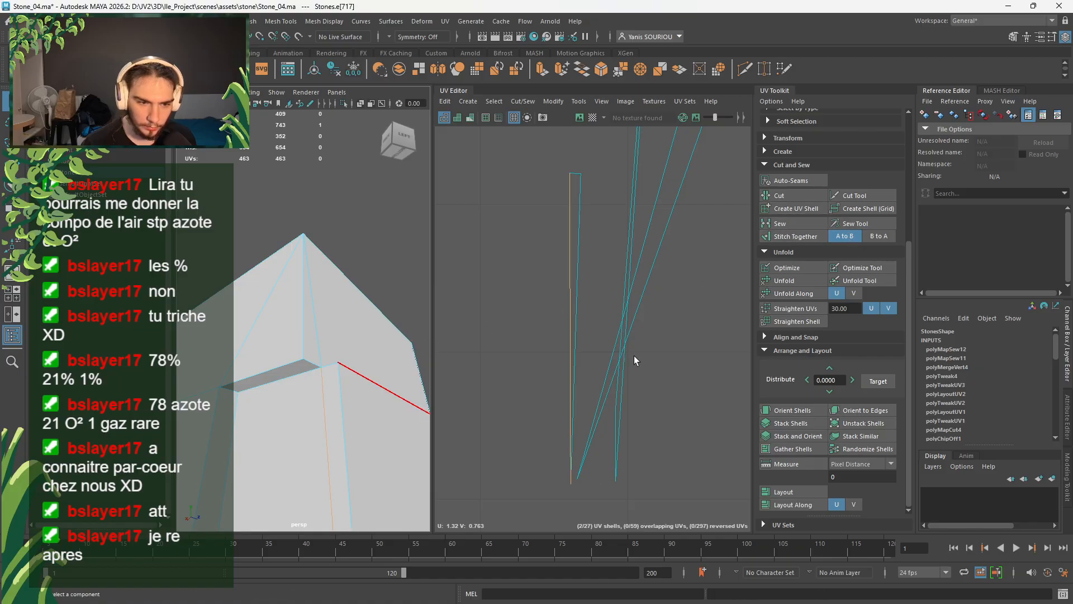
click(794, 224)
- Select all of the pillar's UV shells lying outside the main layout and unfold them
scroll(558, 304, down, 5)
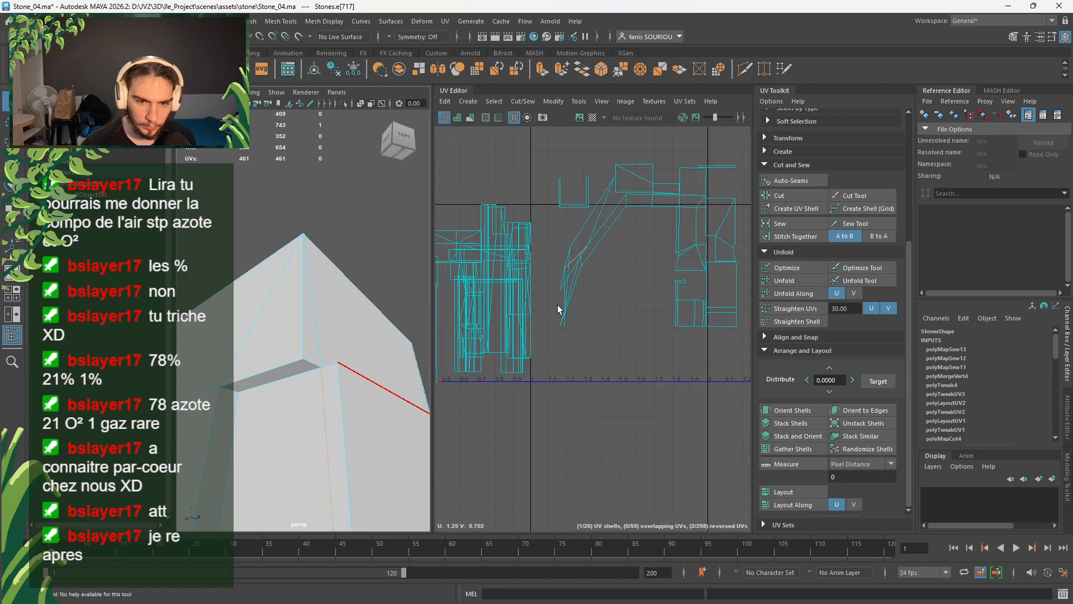
right_click(620, 329)
right_drag(615, 316, 585, 303)
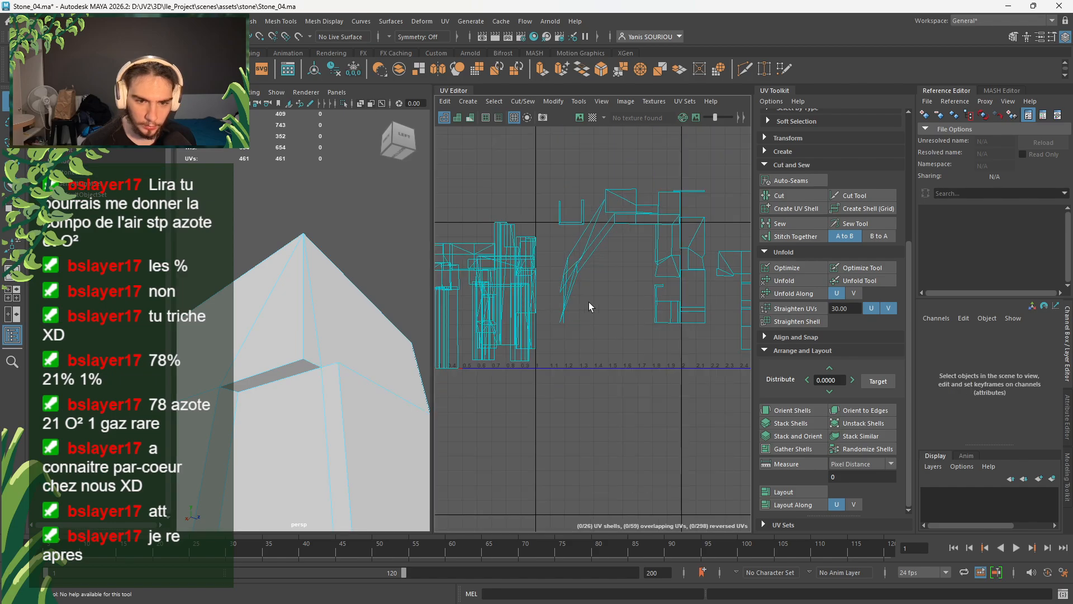
scroll(567, 335, down, 2)
drag(748, 255, 736, 213)
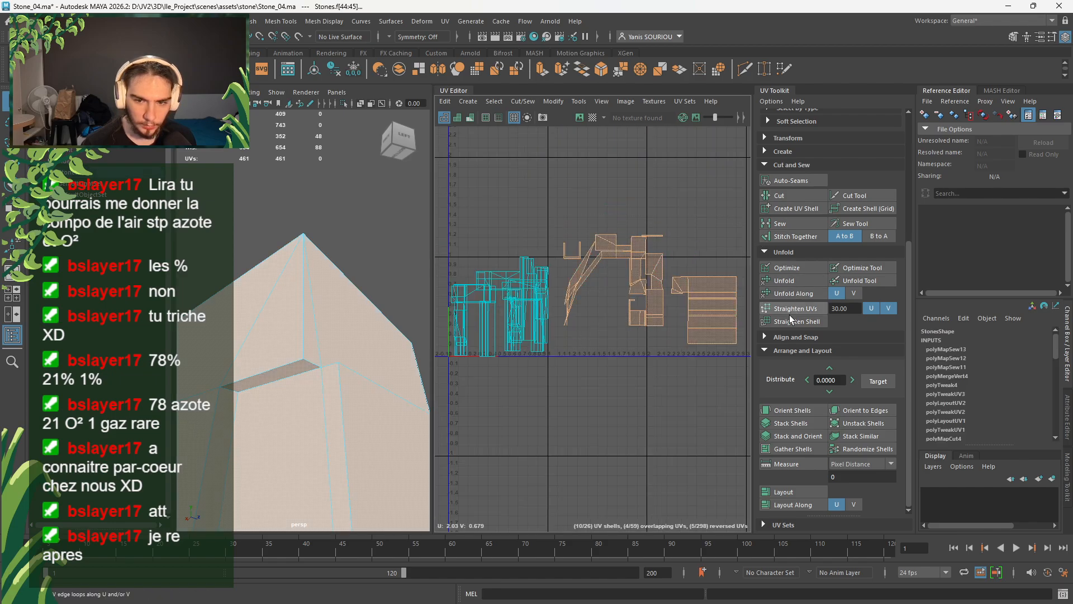
click(785, 280)
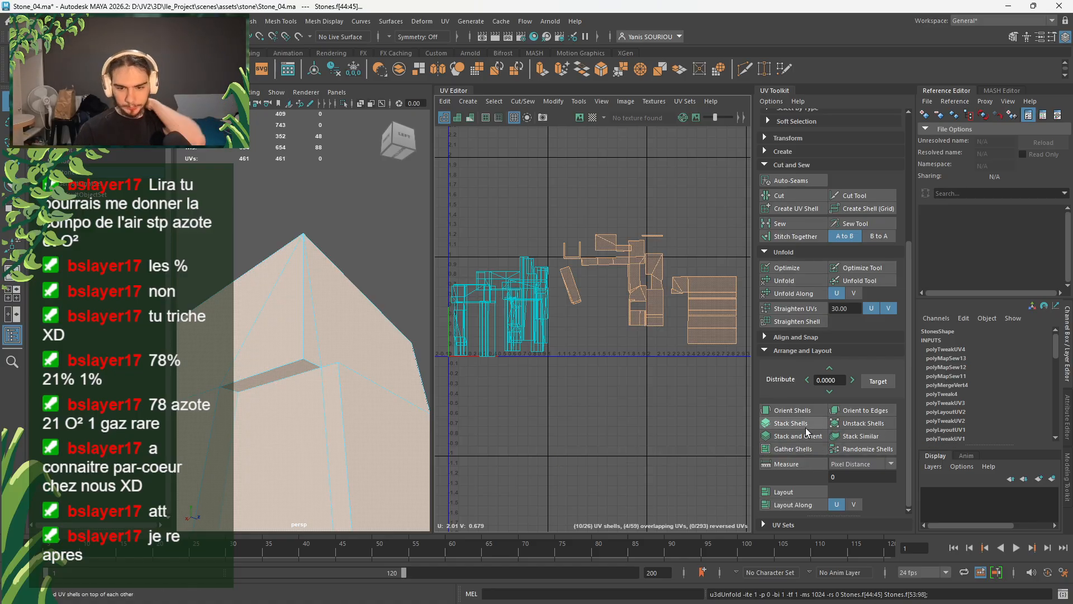
- Orient and lay out the selected pillar shells, and move them into the empty space beside the main UV tile
click(817, 413)
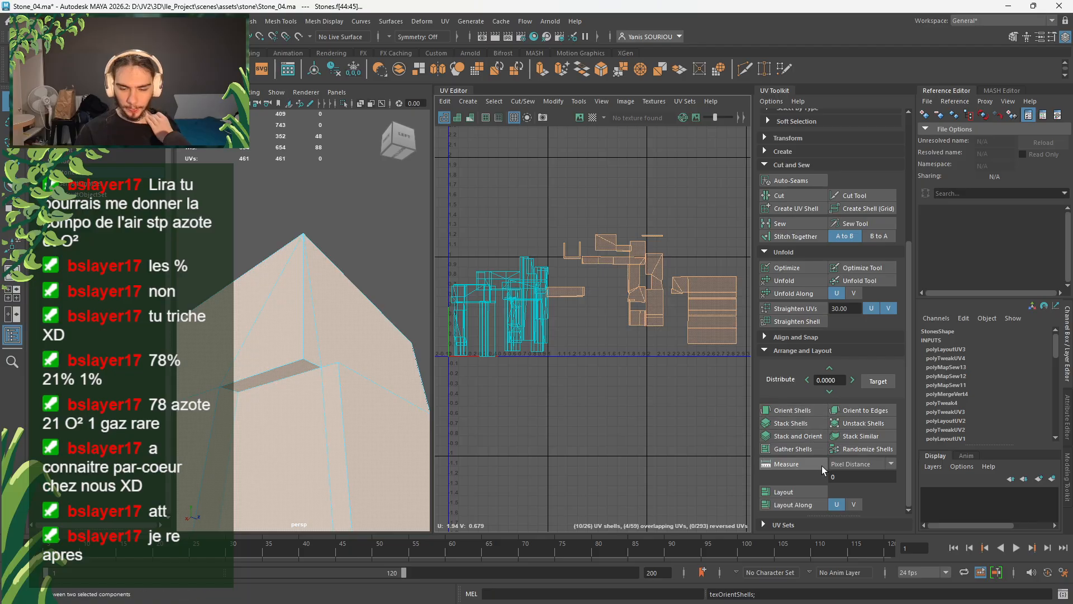
click(793, 491)
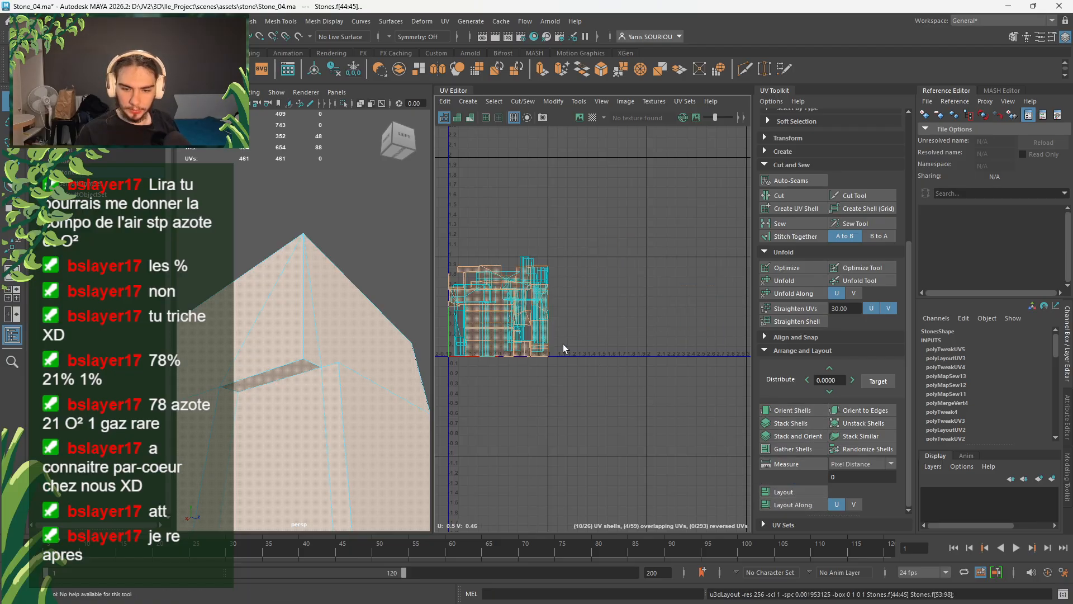
key(w)
drag(498, 307, 622, 292)
- Examine the pillar's laid-out UV shells one by one and compare them with the matching faces on the model
scroll(624, 338, up, 2)
scroll(635, 335, up, 4)
alt+middle_drag(676, 266, 555, 394)
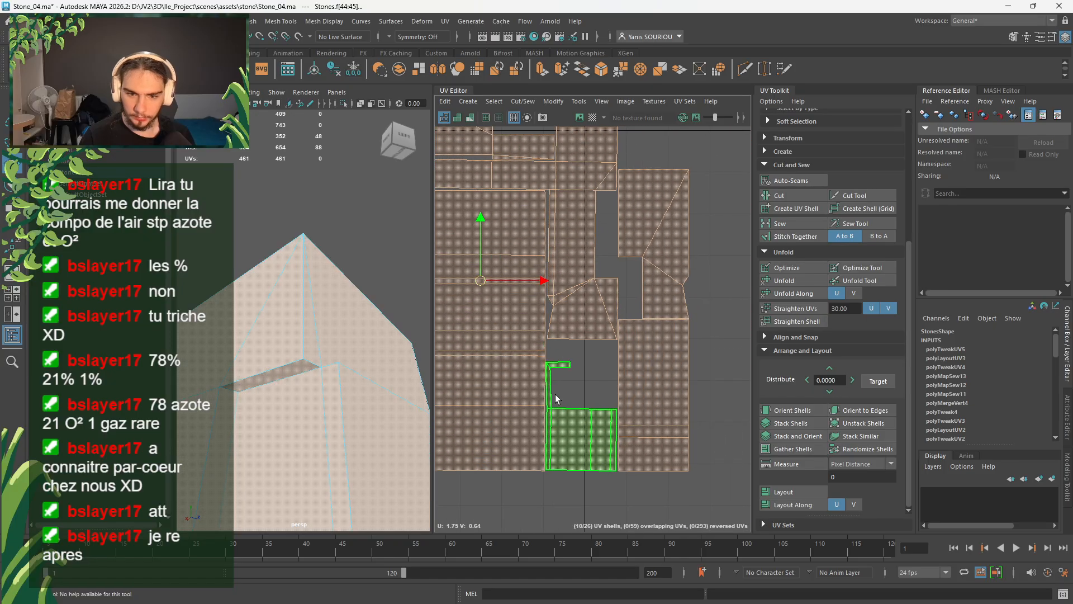
click(568, 421)
scroll(567, 422, up, 2)
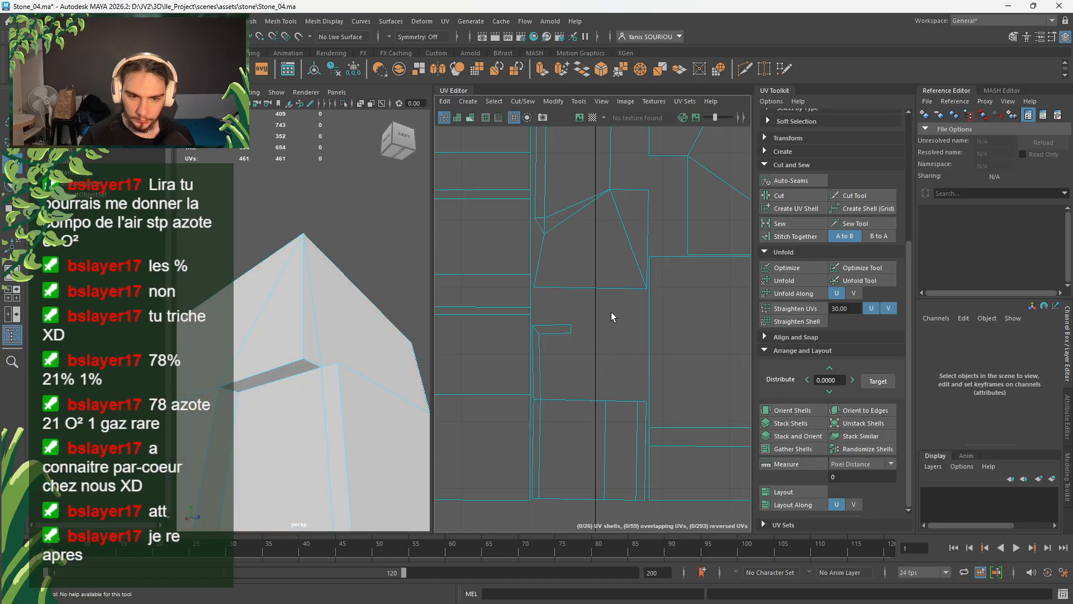
alt+middle_drag(611, 317, 604, 451)
click(600, 382)
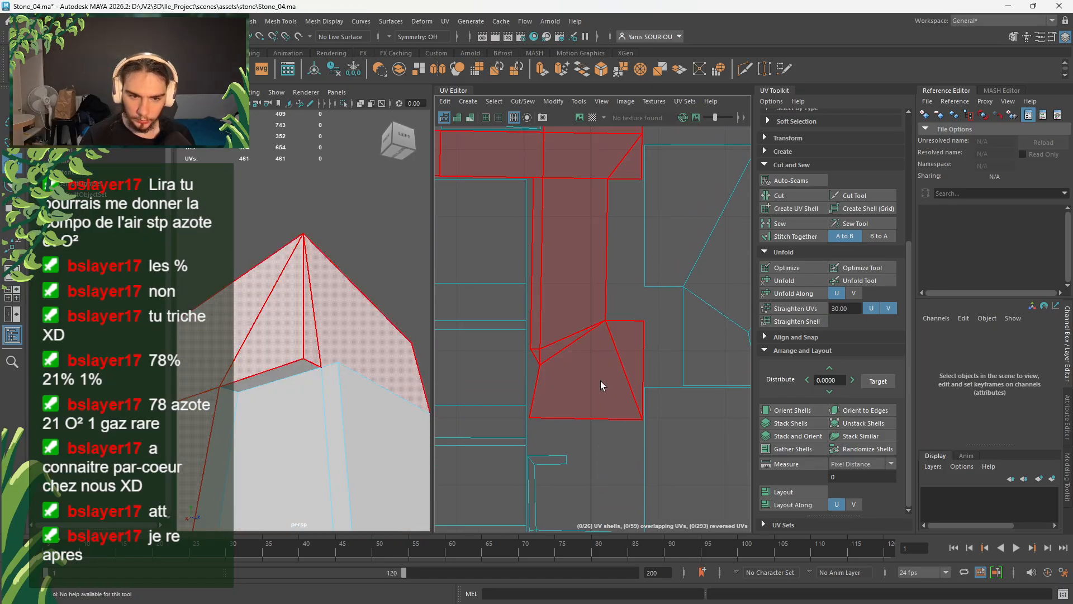
alt+middle_drag(600, 381, 568, 419)
click(620, 438)
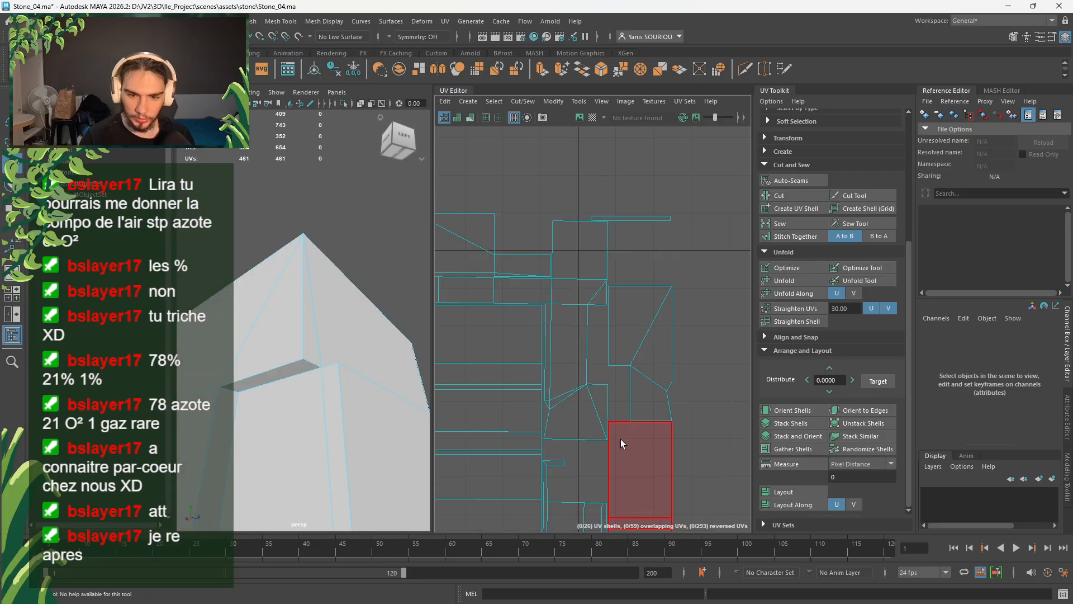
alt+middle_drag(647, 477, 657, 400)
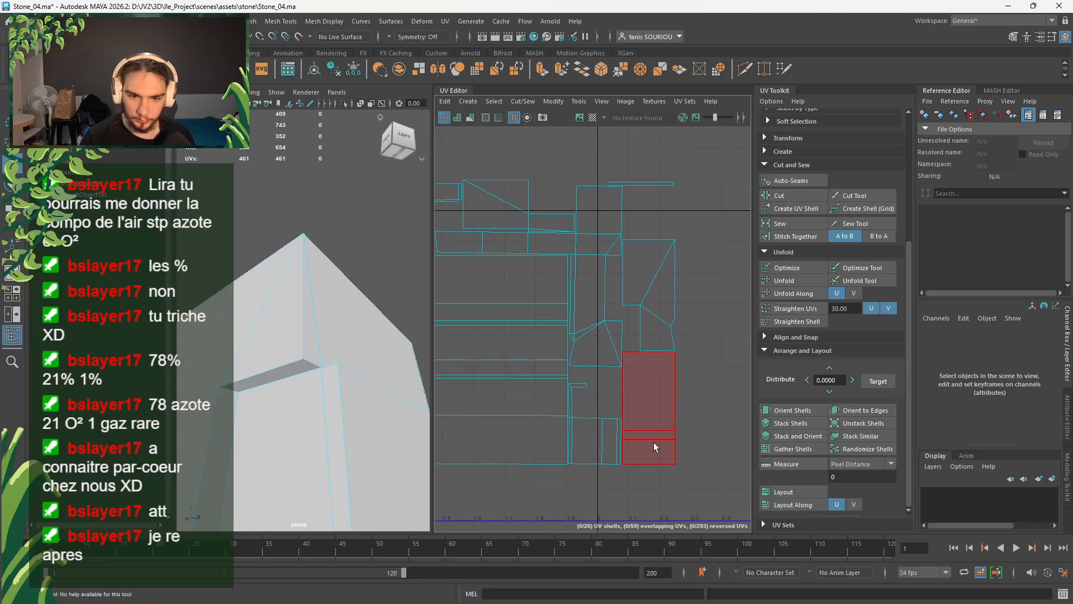
click(561, 289)
alt+middle_drag(560, 288, 636, 372)
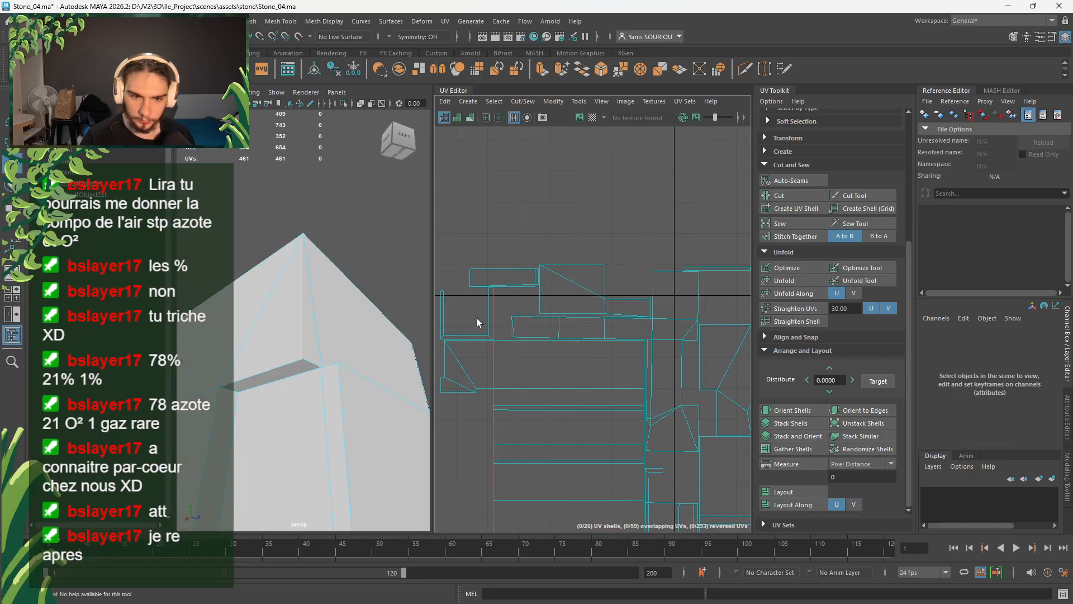
alt+middle_drag(609, 289, 546, 307)
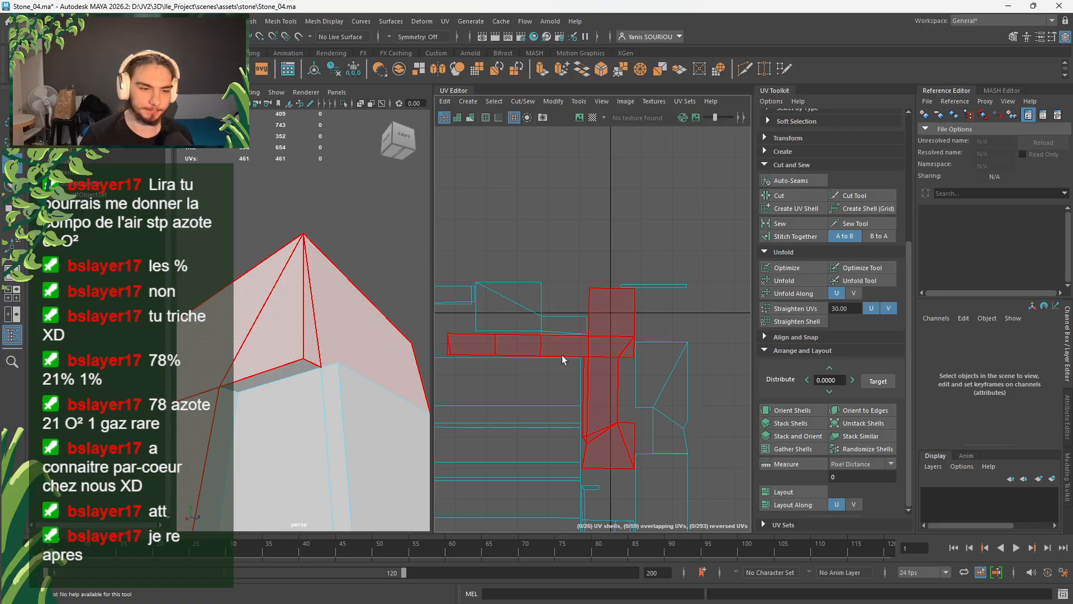
- Inspect the corner vertex at the top of the stone archway's pillar and the gap next to it
scroll(327, 233, down, 10)
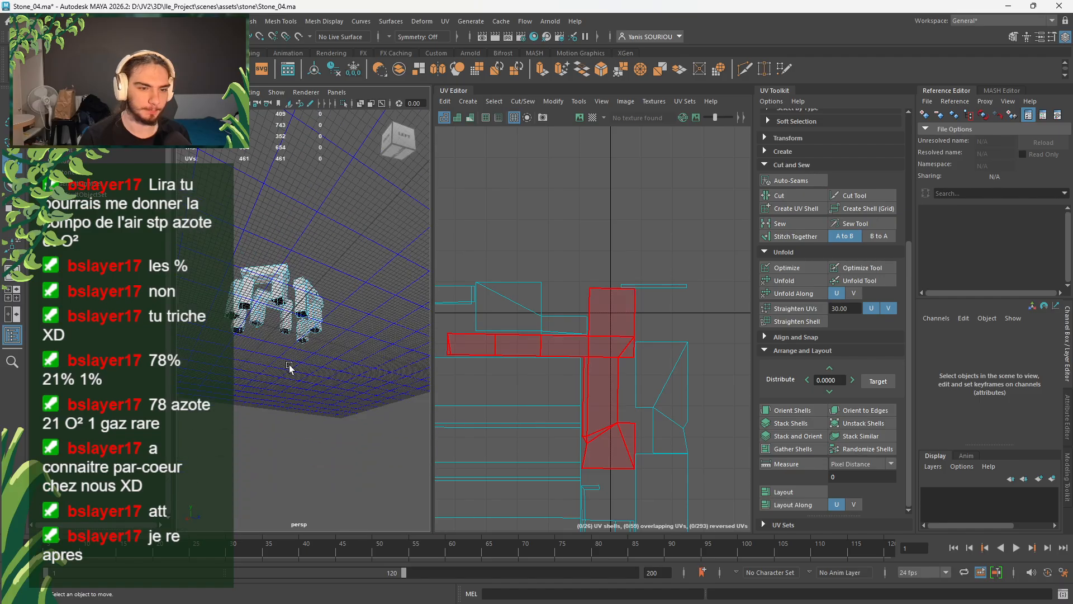
alt+drag(290, 368, 167, 439)
scroll(288, 423, up, 5)
scroll(288, 423, down, 5)
alt+middle_drag(289, 404, 386, 404)
scroll(386, 406, up, 4)
alt+drag(386, 406, 479, 363)
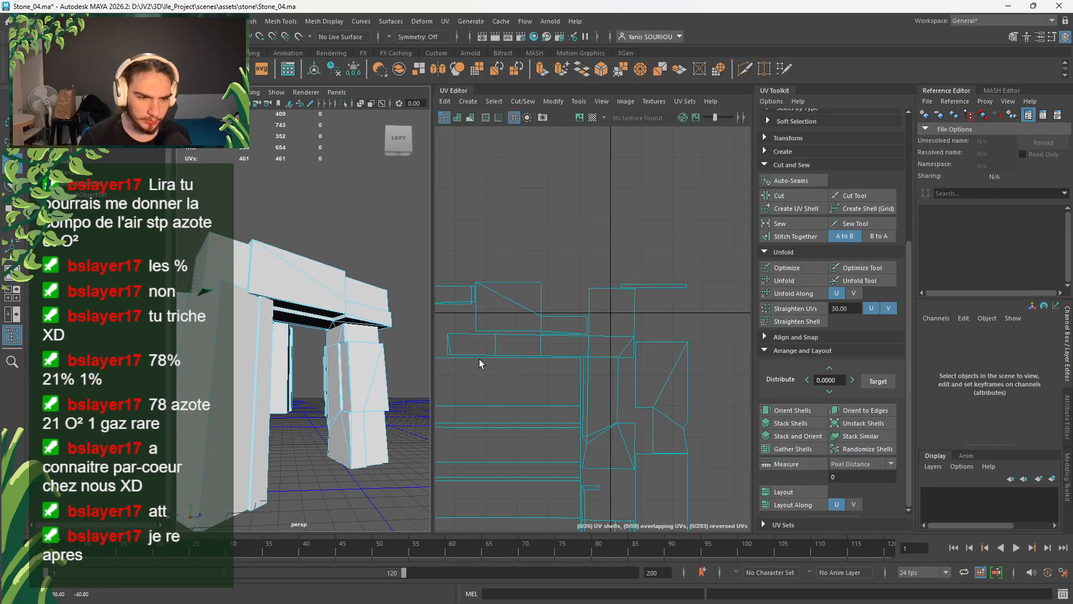
scroll(390, 349, up, 5)
alt+middle_drag(390, 350, 342, 388)
right_drag(363, 288, 341, 284)
click(336, 388)
key(f)
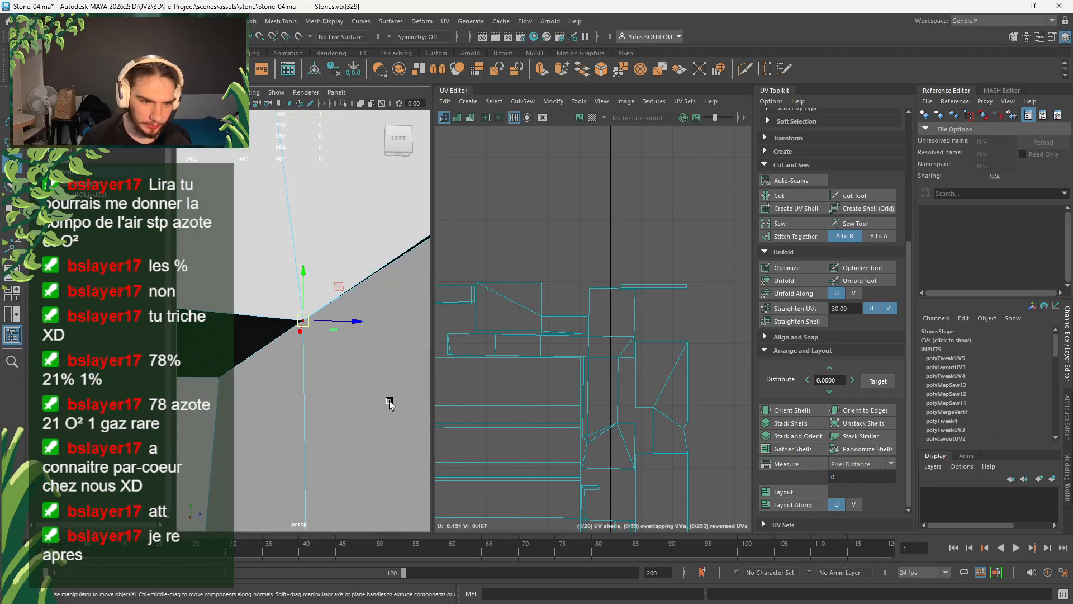
alt+drag(389, 402, 389, 372)
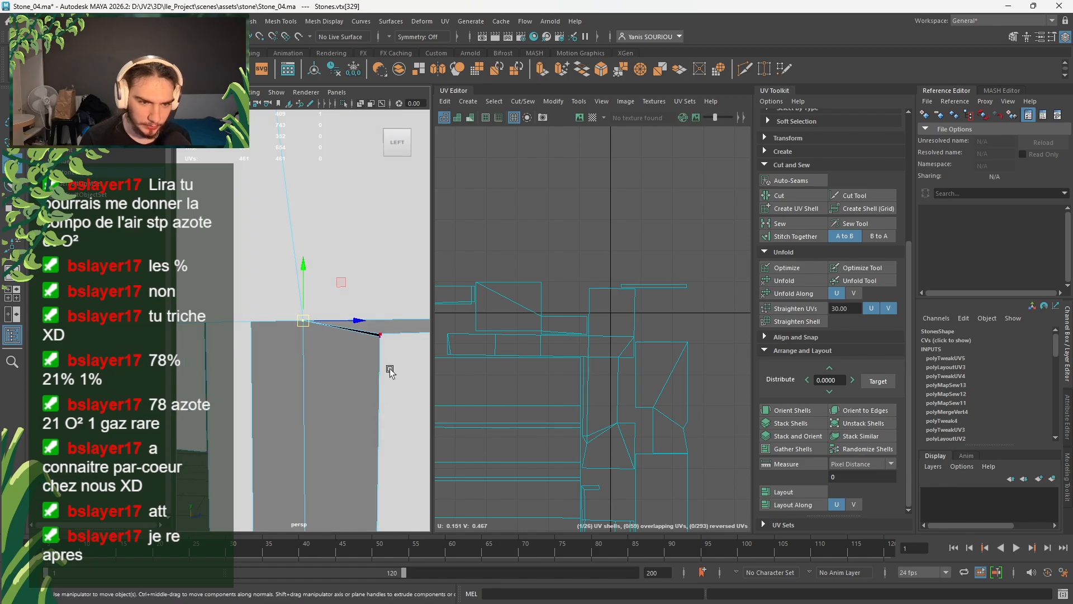
- Snap the neighbouring vertex of the gap onto the archway pillar's corner vertex
click(377, 378)
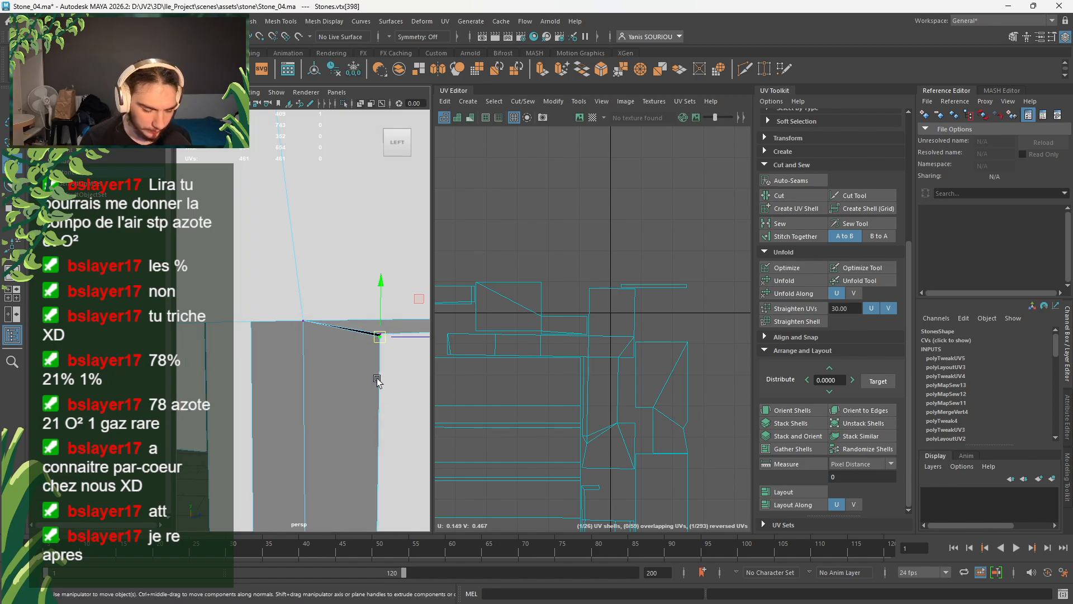
key(f)
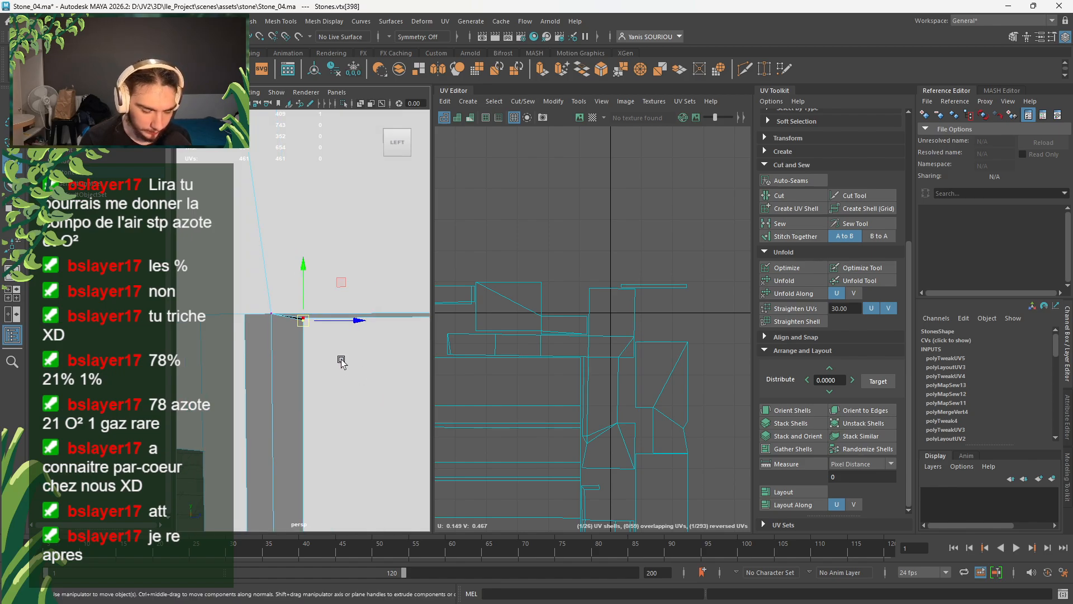
key(v)
middle_drag(316, 358, 288, 367)
click(268, 331)
key(v)
- Pull the overlapping vertices at the archway pillar's corner apart one after another to expose them
scroll(287, 367, up, 4)
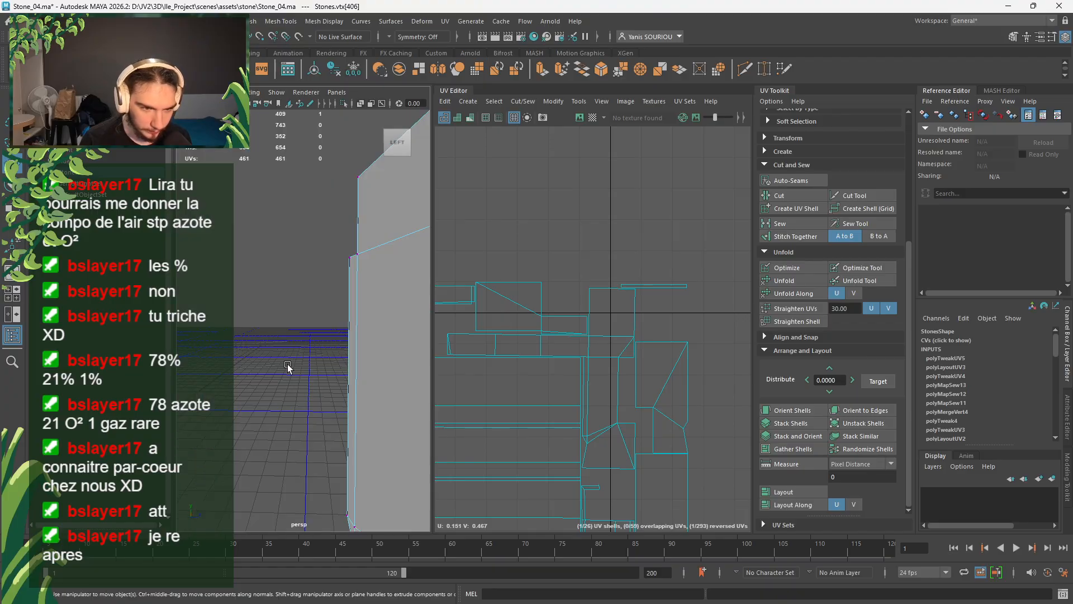
scroll(288, 367, down, 3)
alt+drag(306, 371, 328, 382)
scroll(301, 384, down, 3)
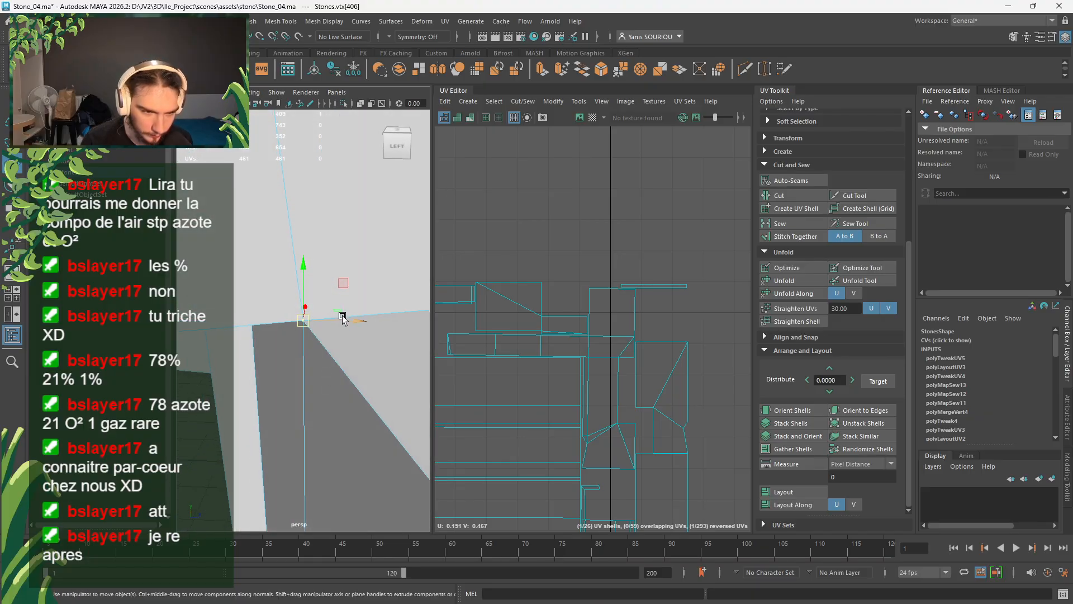
alt+drag(342, 318, 304, 349)
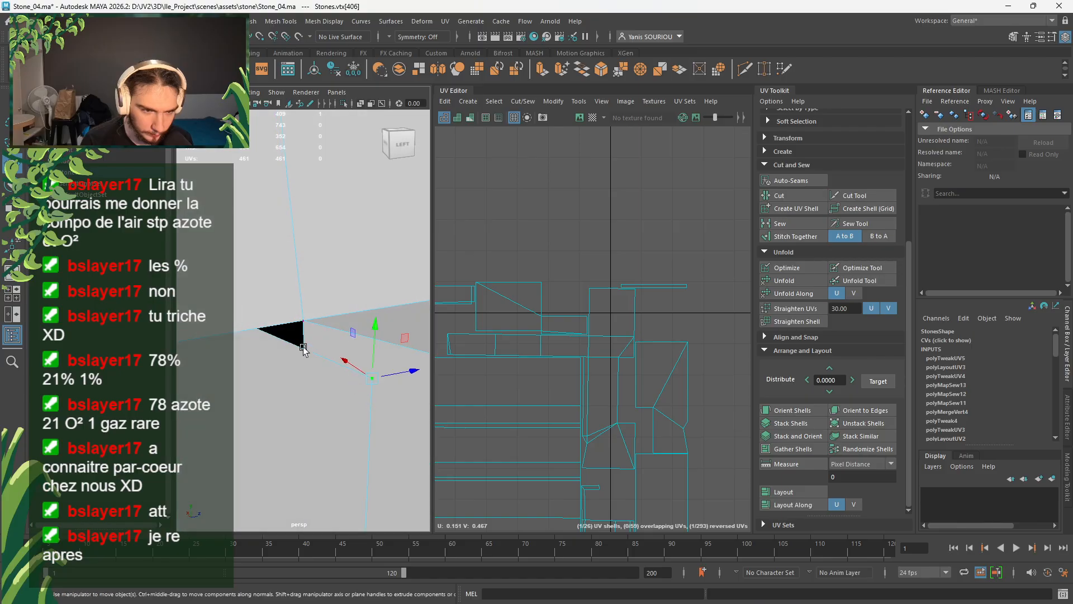
alt+drag(314, 313, 335, 395)
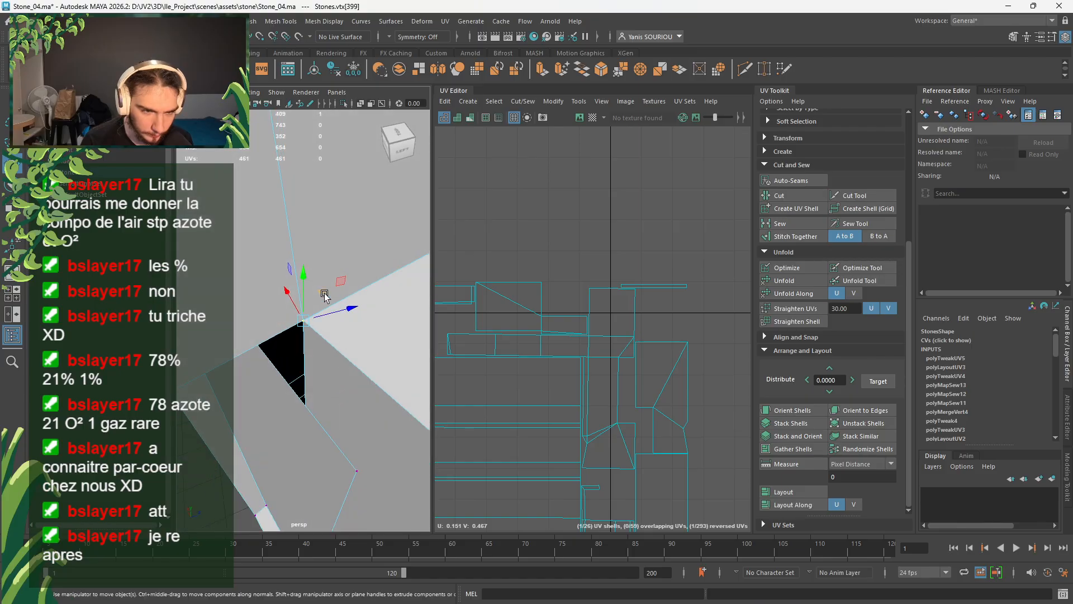
alt+drag(323, 290, 335, 381)
click(316, 331)
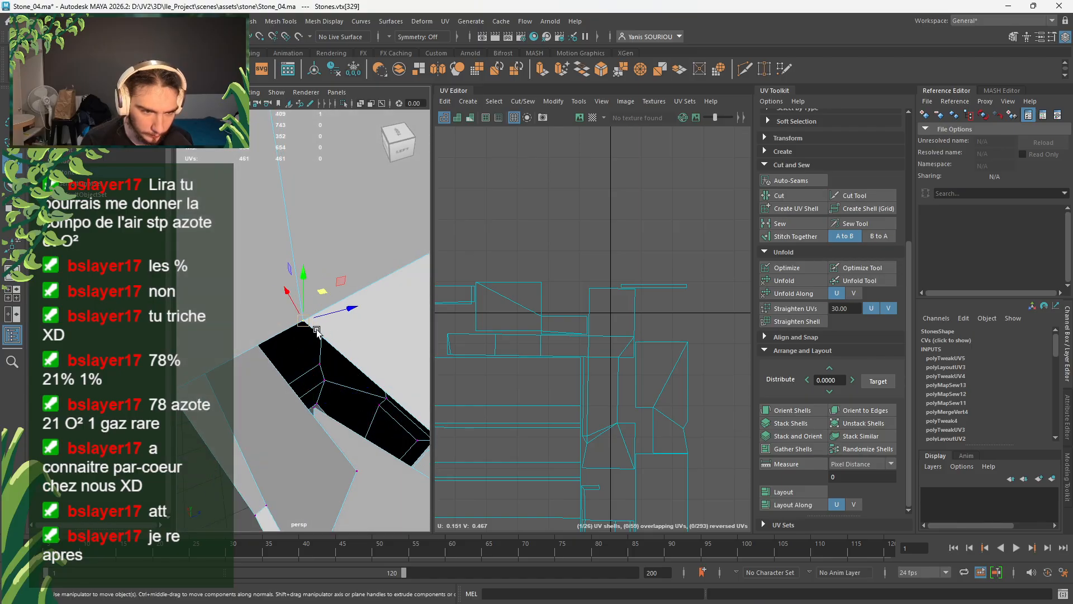
alt+drag(329, 299, 324, 369)
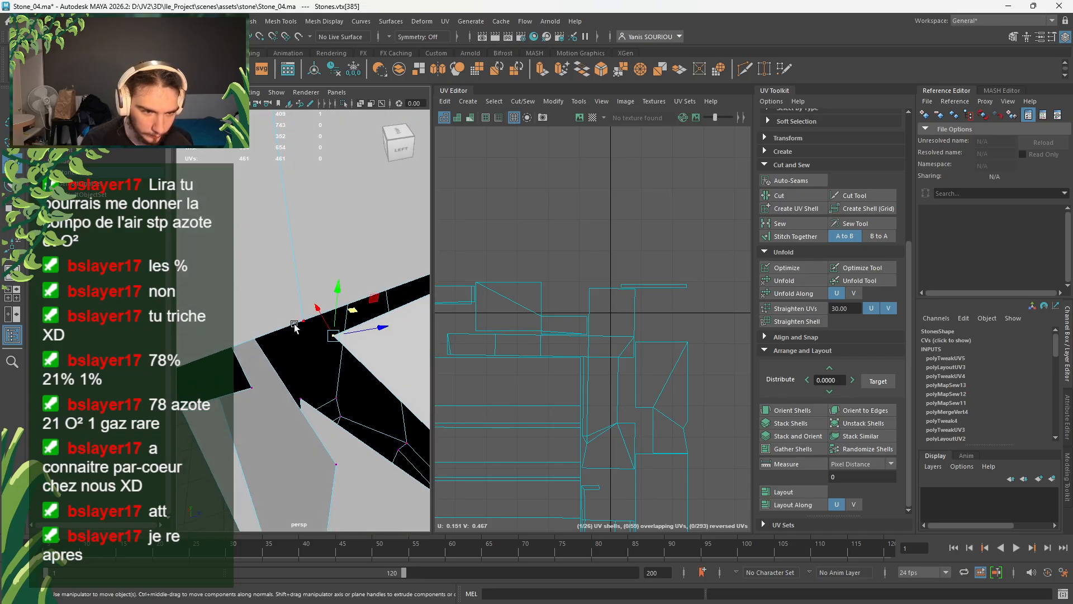
drag(303, 321, 298, 331)
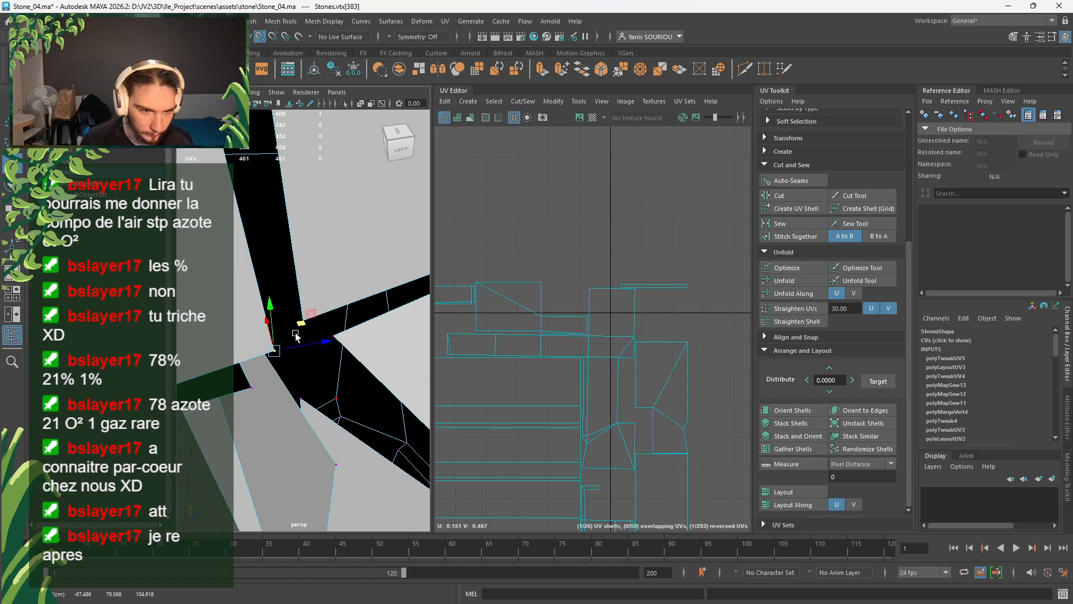
- Snap the separated vertices back together at the shared corner point of the archway pillar
middle_drag(291, 315, 310, 319)
click(347, 345)
key(v)
click(300, 397)
key(v)
click(342, 464)
key(v)
click(247, 386)
key(v)
- Merge the coincident vertices at the archway pillar's corner with a distance threshold of 0.01
drag(383, 281, 268, 369)
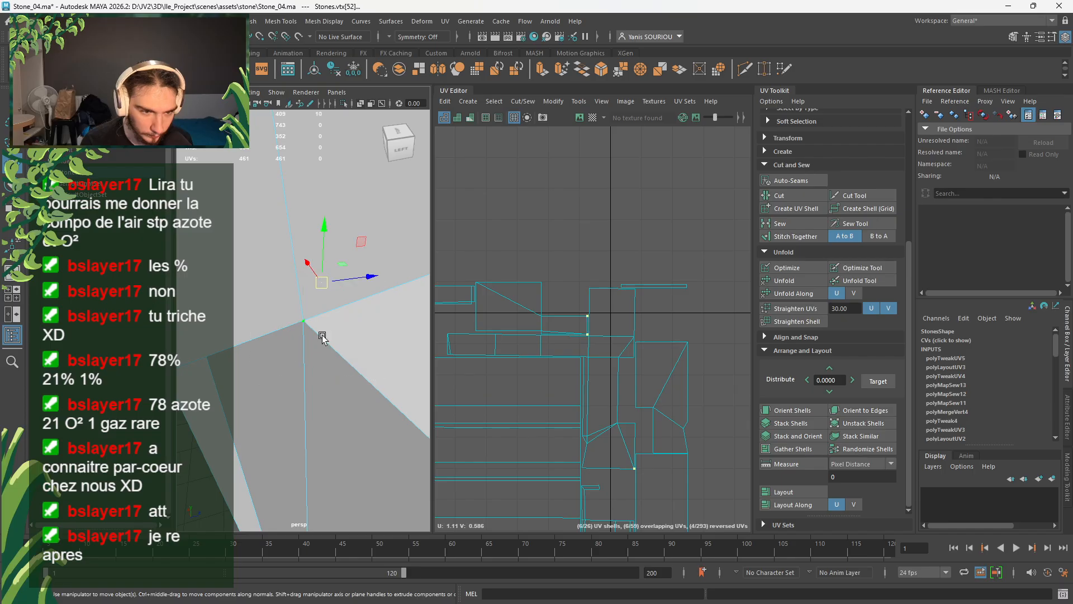
shift+right_drag(340, 334, 389, 288)
scroll(387, 287, down, 10)
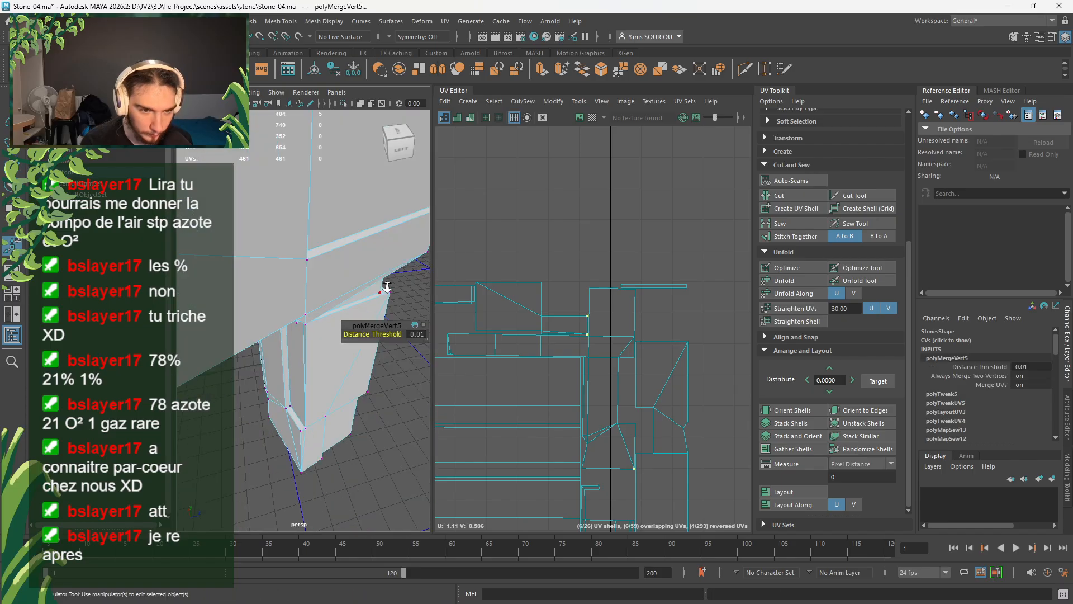
- Examine the other pillars from several sides and check the corner vertices of a pillar's narrow ledge
scroll(387, 288, down, 6)
click(314, 432)
alt+drag(314, 432, 497, 387)
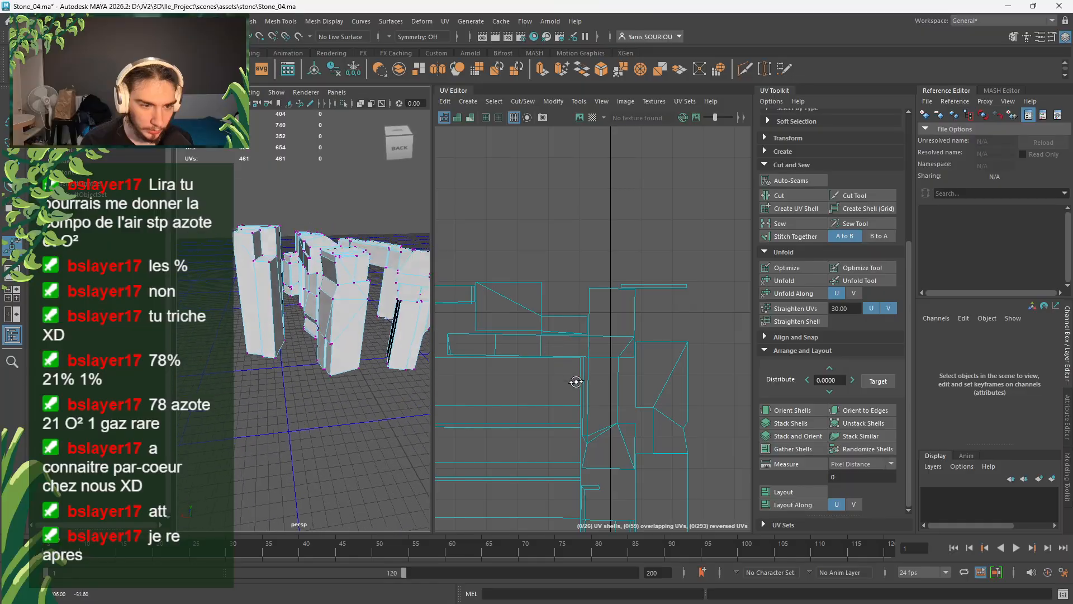
alt+drag(576, 381, 349, 406)
alt+drag(249, 419, 226, 373)
click(216, 360)
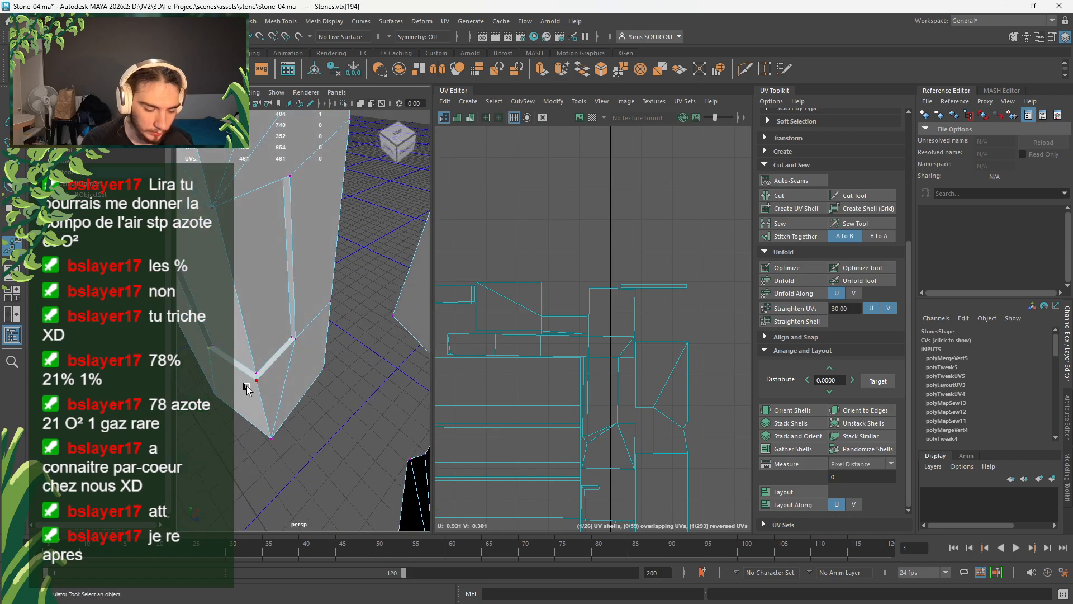
key(f)
alt+drag(373, 439, 207, 440)
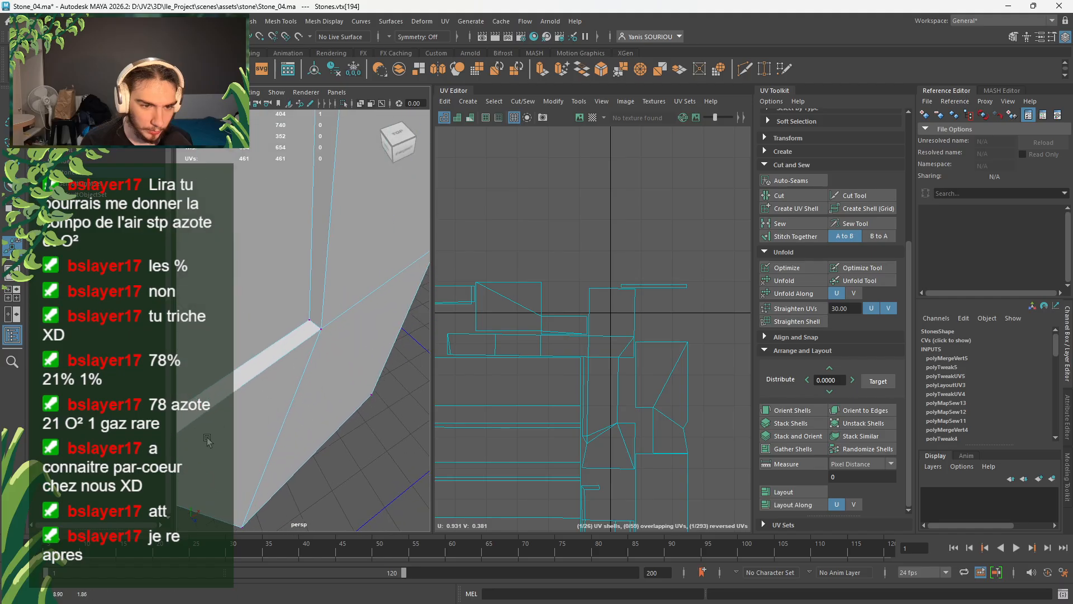
alt+drag(376, 387, 416, 390)
scroll(284, 364, down, 12)
scroll(417, 390, down, 10)
right_drag(379, 284, 379, 350)
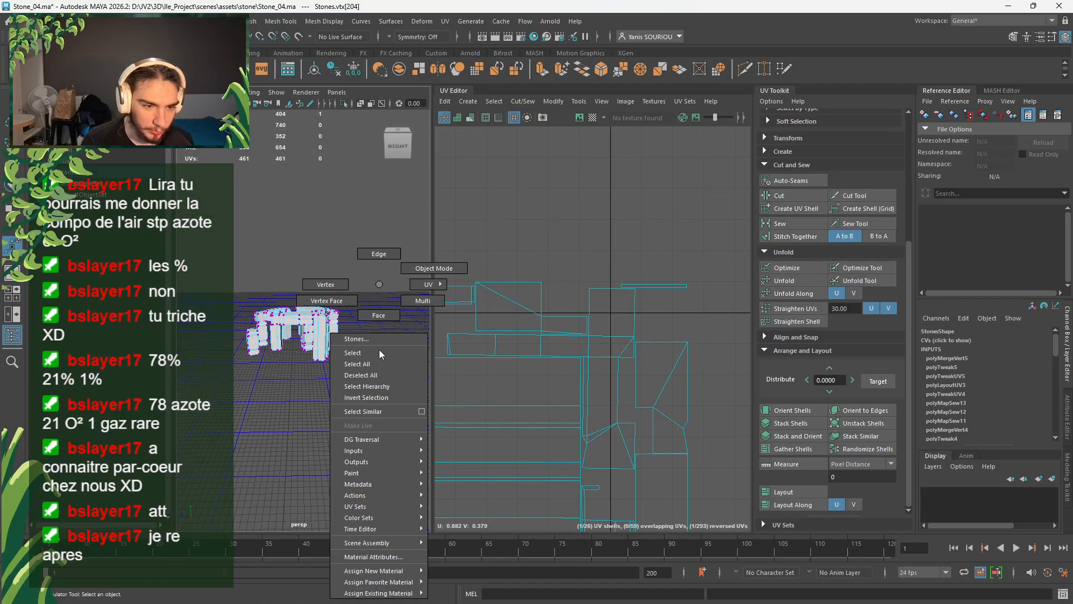
- Select all faces of the horizontal lintel stone at the front of the circle and isolate it in the viewport
right_drag(415, 260, 415, 263)
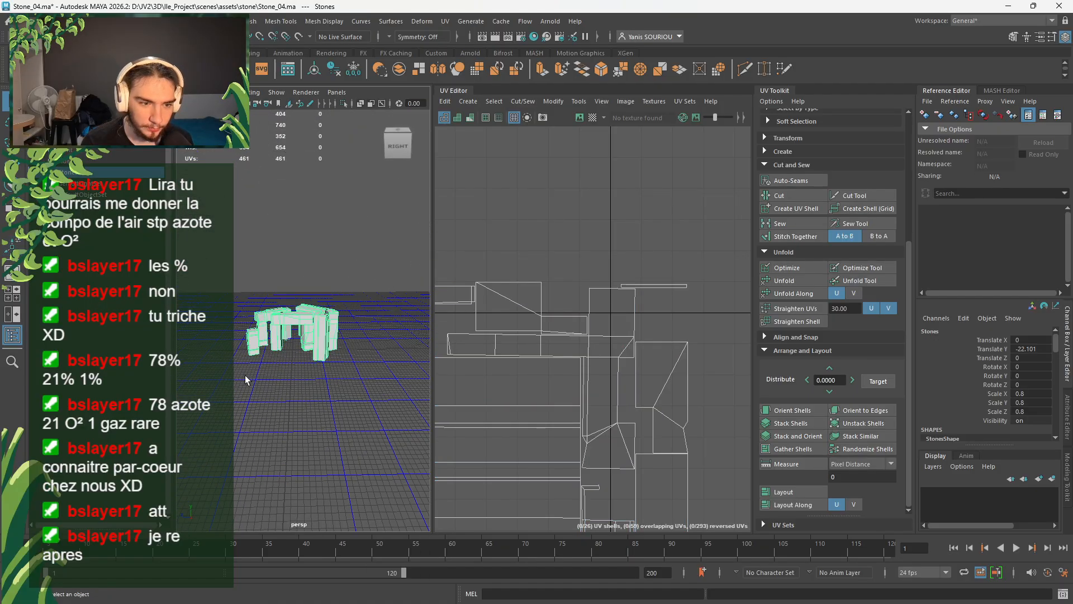
right_drag(316, 316, 313, 341)
alt+drag(309, 325, 316, 400)
scroll(316, 400, up, 6)
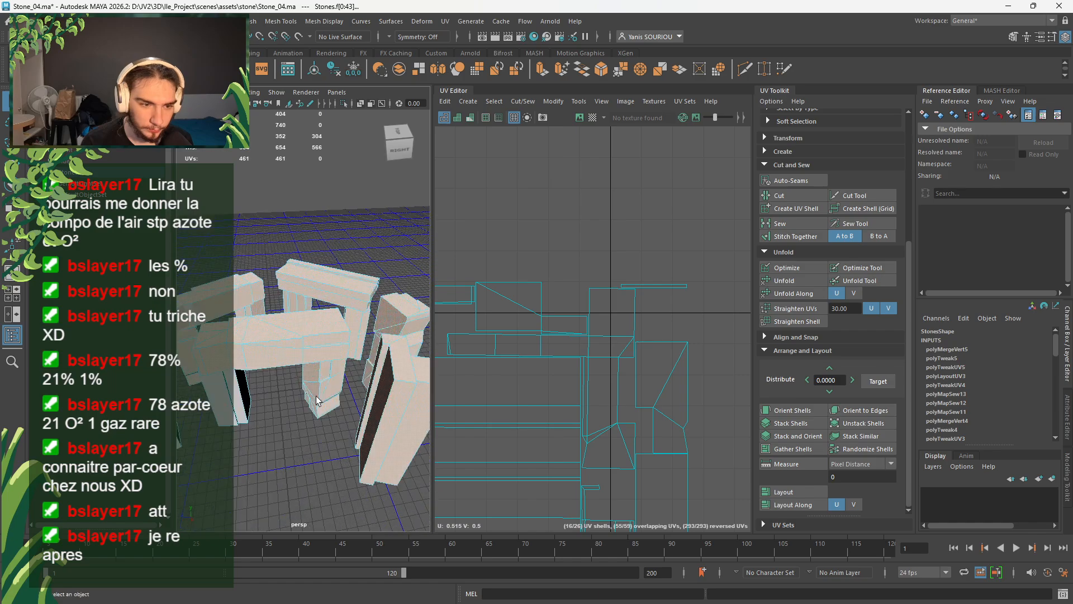
click(268, 444)
double_click(269, 351)
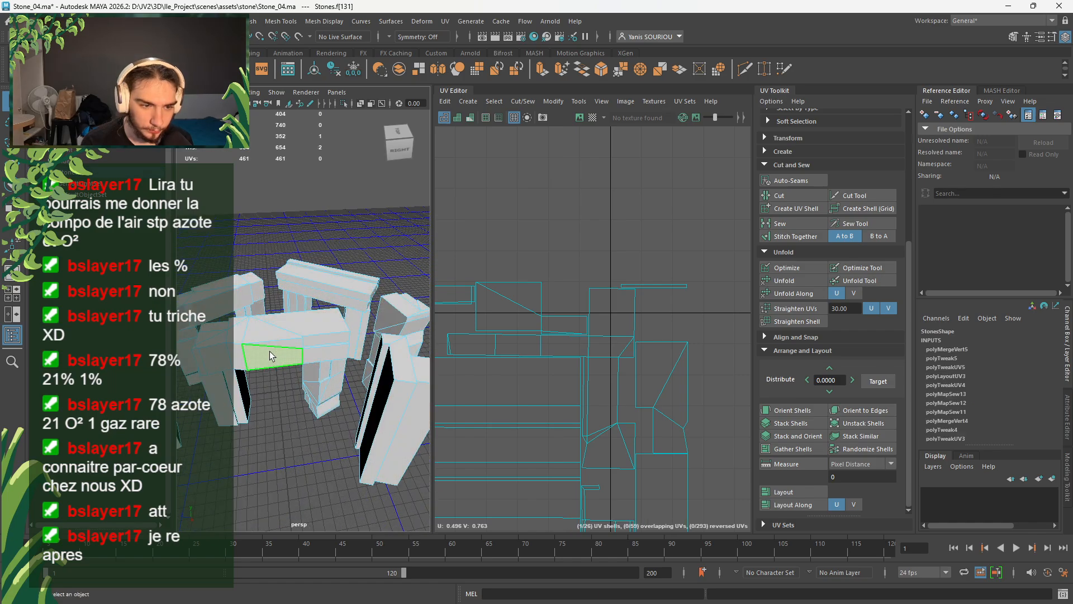
click(343, 104)
- Switch to edge selection and pick the first seam edge along the narrow step on the isolated lintel
alt+drag(297, 418, 293, 388)
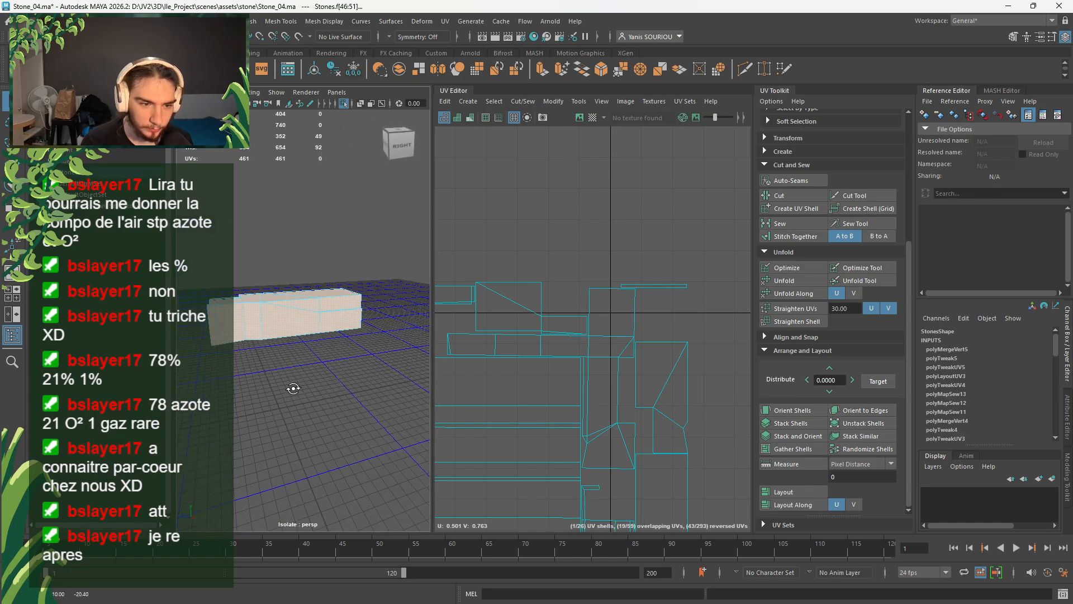
scroll(298, 389, up, 5)
alt+middle_drag(302, 389, 296, 404)
alt+drag(296, 403, 280, 411)
alt+middle_drag(280, 411, 335, 352)
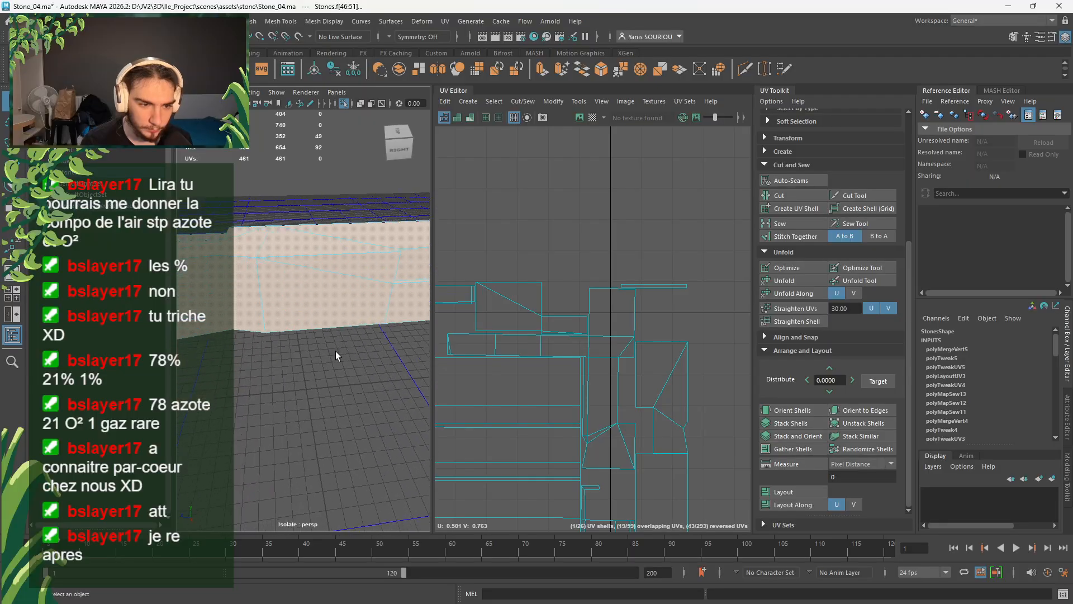
right_drag(277, 213, 276, 232)
key(f)
scroll(281, 333, up, 4)
alt+drag(279, 315, 333, 449)
scroll(331, 453, up, 5)
click(259, 355)
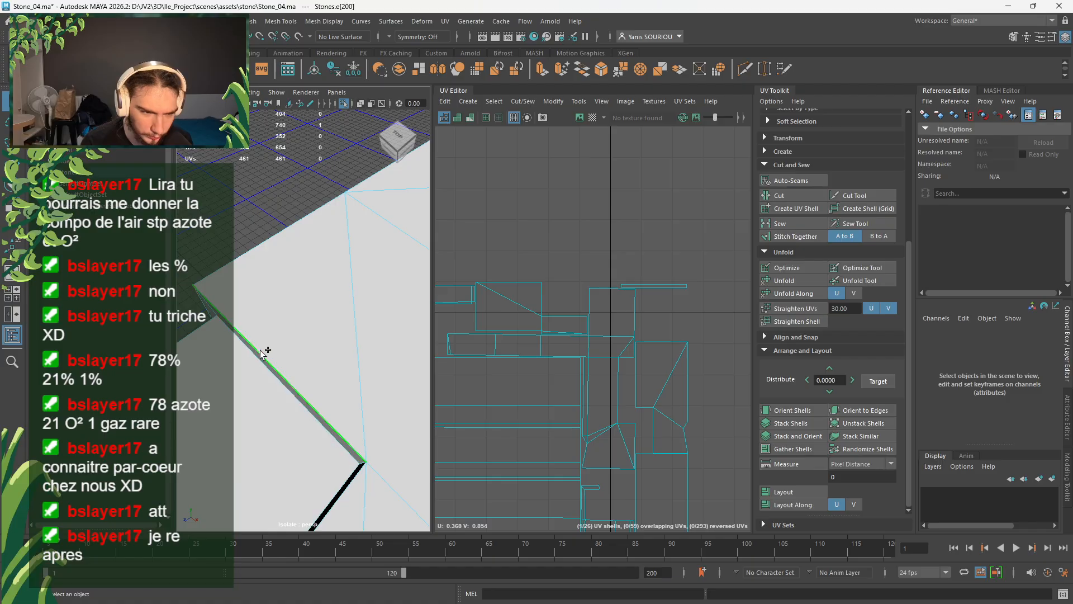
- Add the border edges around the lintel's upper face and its far end to the seam selection
alt+drag(260, 350, 316, 434)
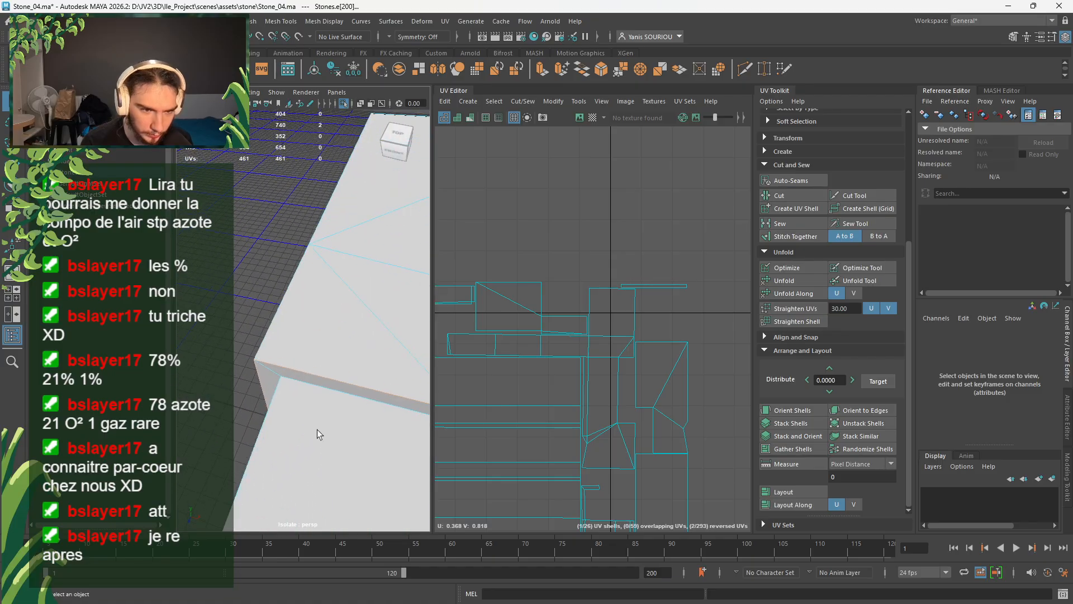
shift+click(267, 322)
alt+drag(267, 322, 311, 294)
shift+click(311, 295)
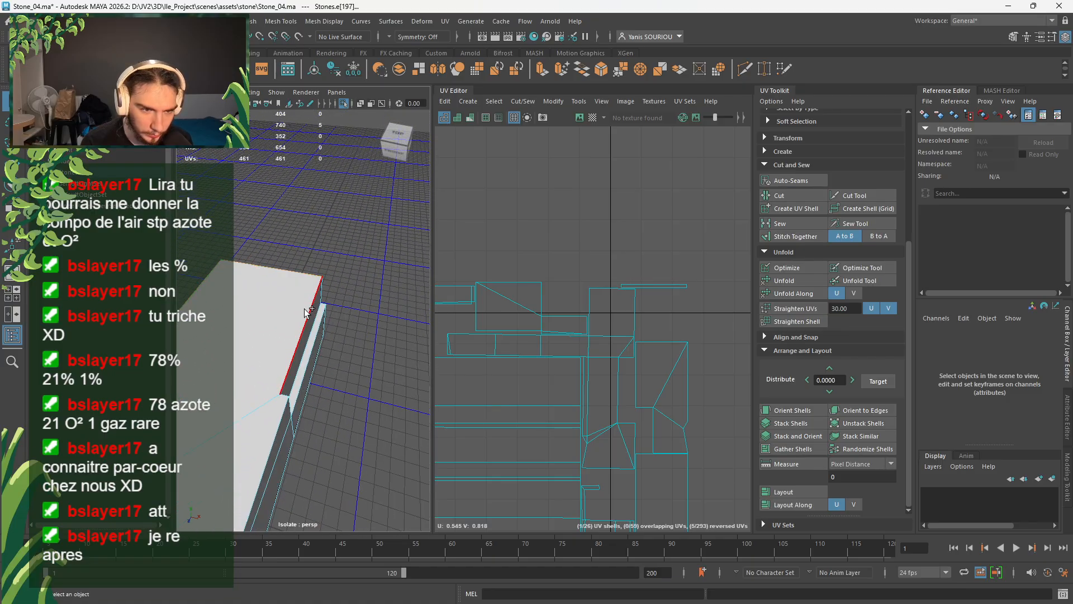
shift+click(287, 397)
alt+drag(288, 397, 273, 355)
alt+drag(225, 437, 239, 428)
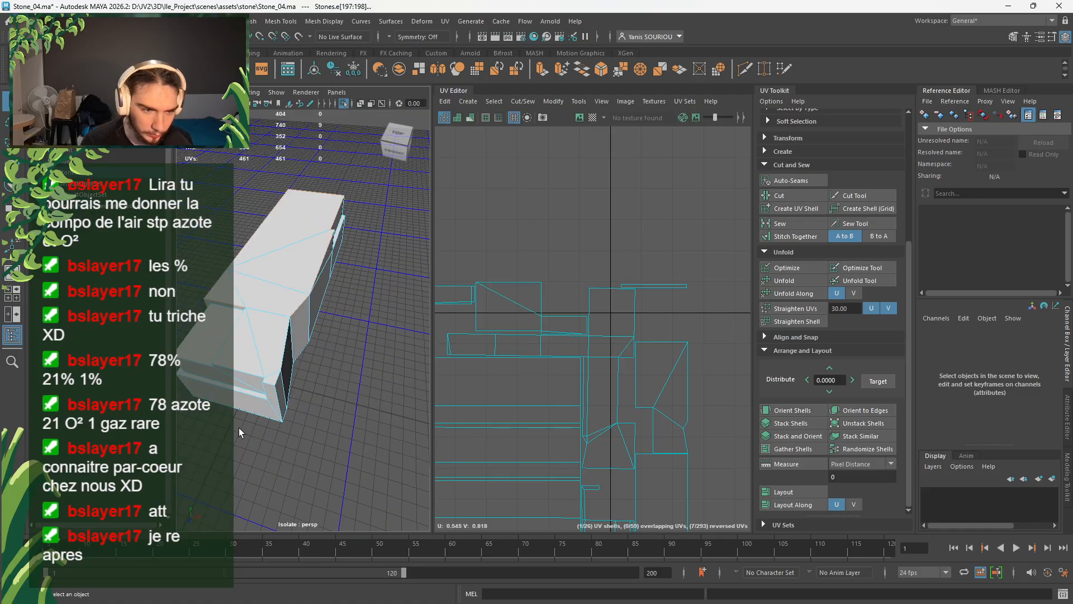
- Add the edges around the notched near end of the lintel's upper face to the seam selection
shift+click(282, 314)
mouse_move(283, 343)
alt+mouse_down()
mouse_move(286, 405)
mouse_move(284, 354)
mouse_move(271, 347)
alt+mouse_up()
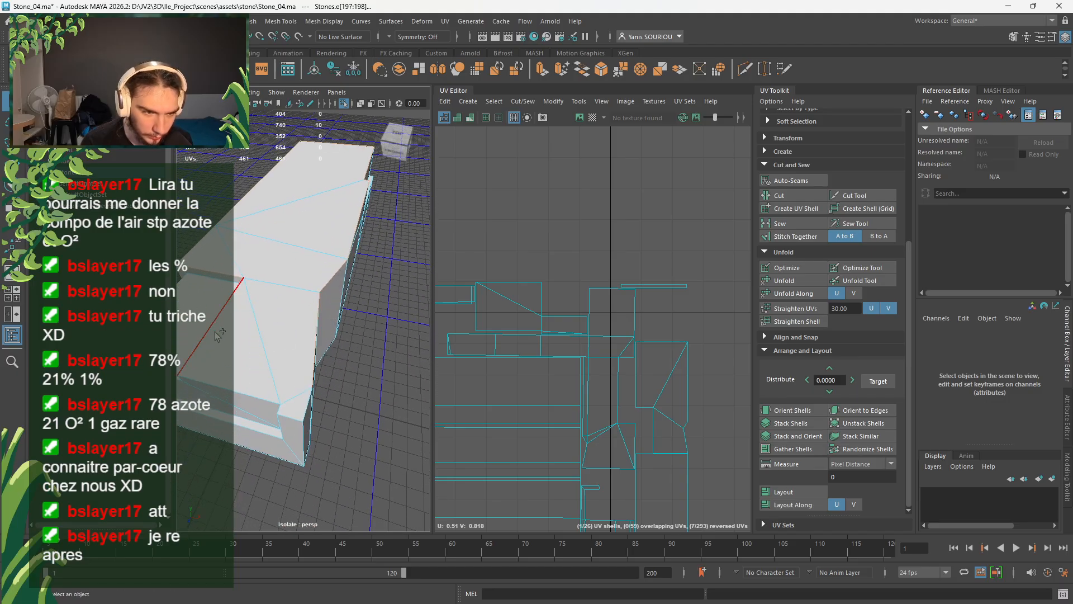
shift+click(218, 382)
shift+click(281, 408)
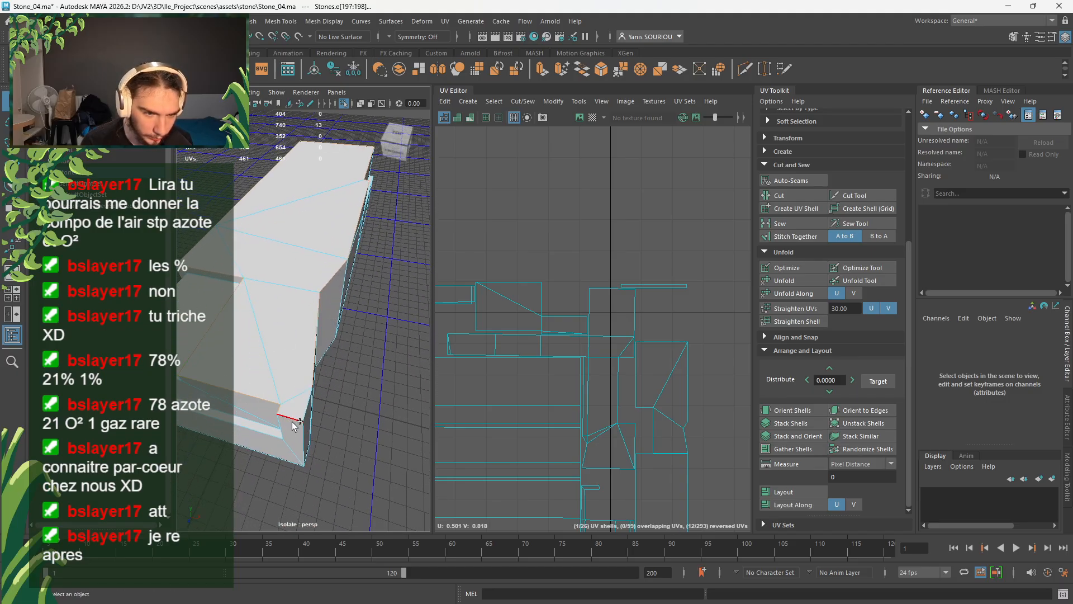
alt+drag(305, 416, 311, 355)
shift+click(301, 339)
- Extend the seam selection along the lintel's side, covering the stepped ledge and the lower border edges
alt+drag(323, 424, 250, 398)
shift+click(289, 306)
shift+click(287, 324)
shift+click(274, 405)
shift+click(286, 348)
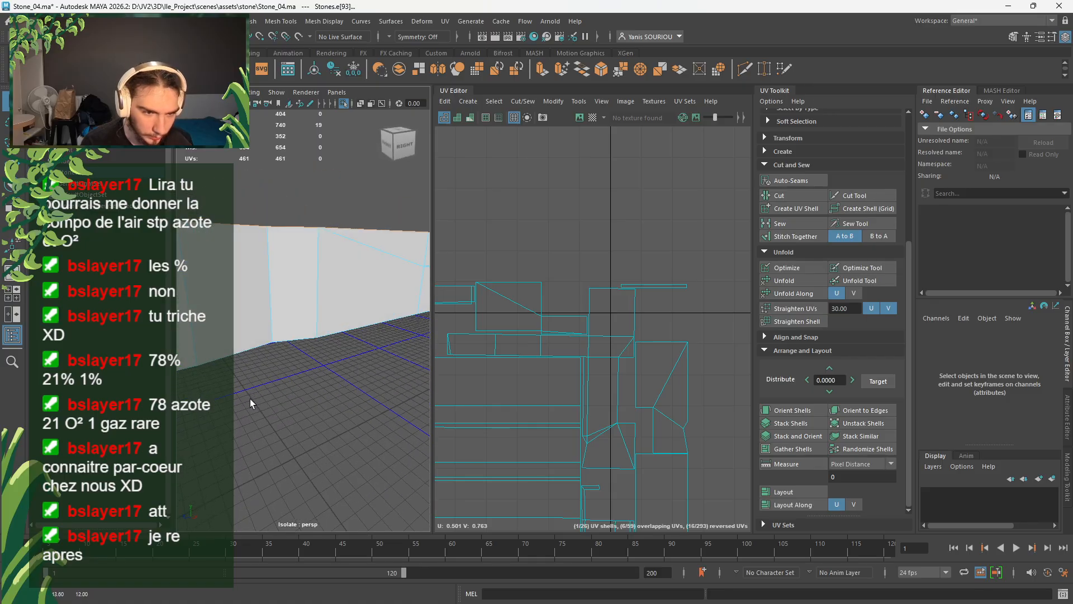
shift+click(294, 340)
alt+drag(333, 329, 250, 323)
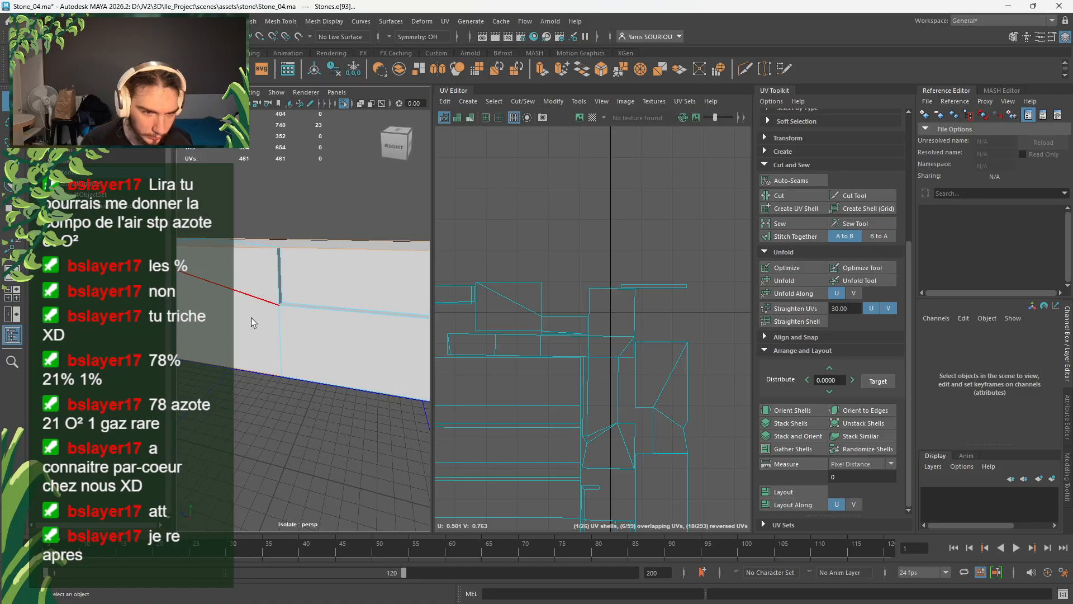
shift+click(302, 363)
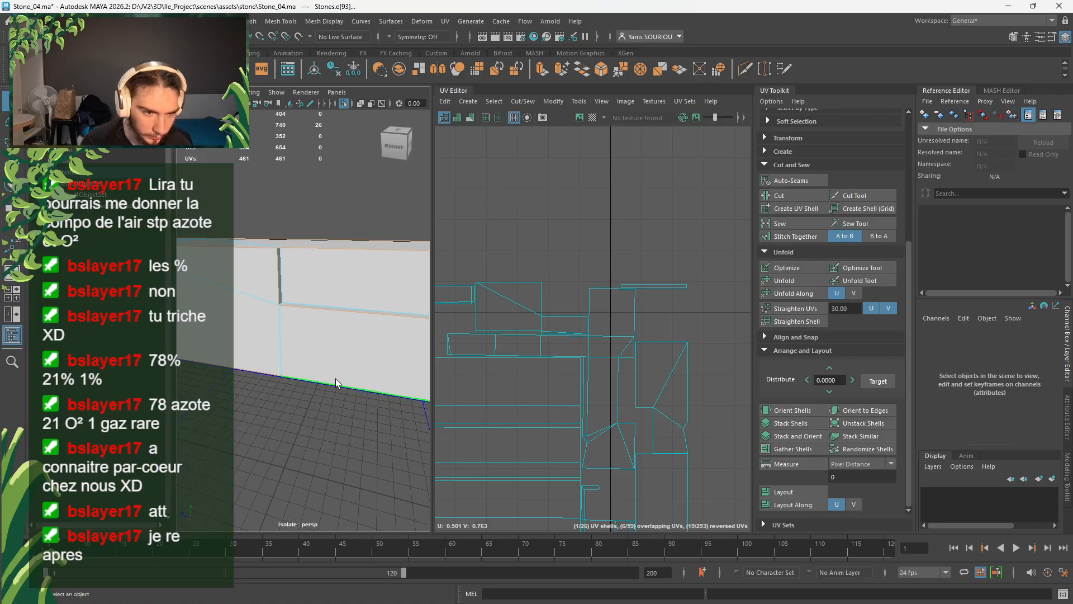
alt+drag(335, 377, 287, 380)
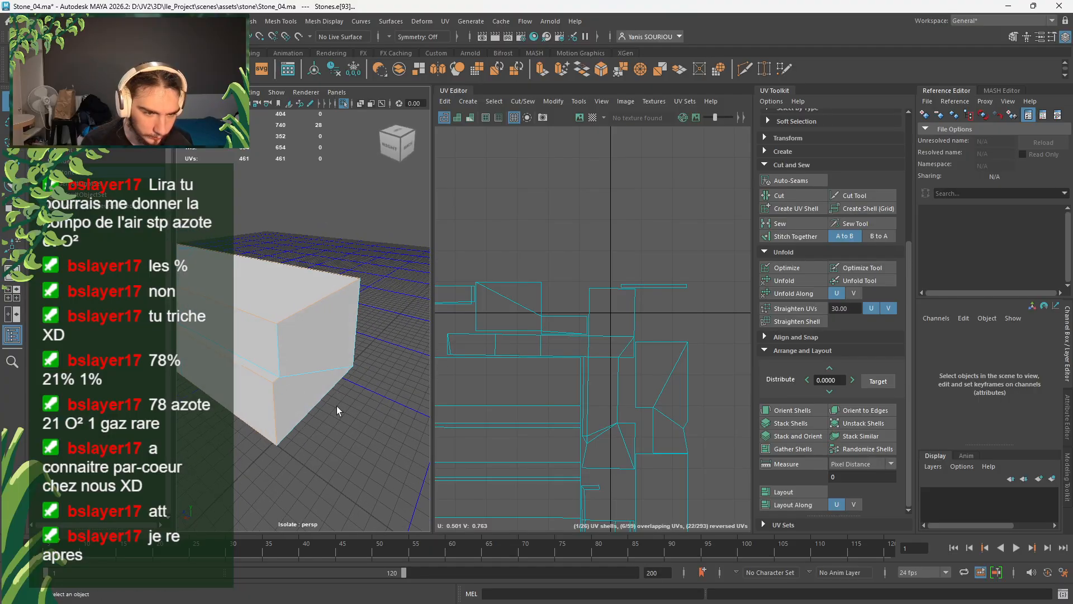
- Add the corner and lower border edges of the lintel's end block to the seam selection
alt+drag(308, 419, 222, 380)
shift+click(302, 388)
shift+click(281, 408)
shift+click(344, 368)
alt+drag(342, 370, 284, 389)
shift+click(283, 387)
- Add the lower and vertical edges along the lintel's opposite long side to the seam selection
alt+drag(360, 396, 304, 401)
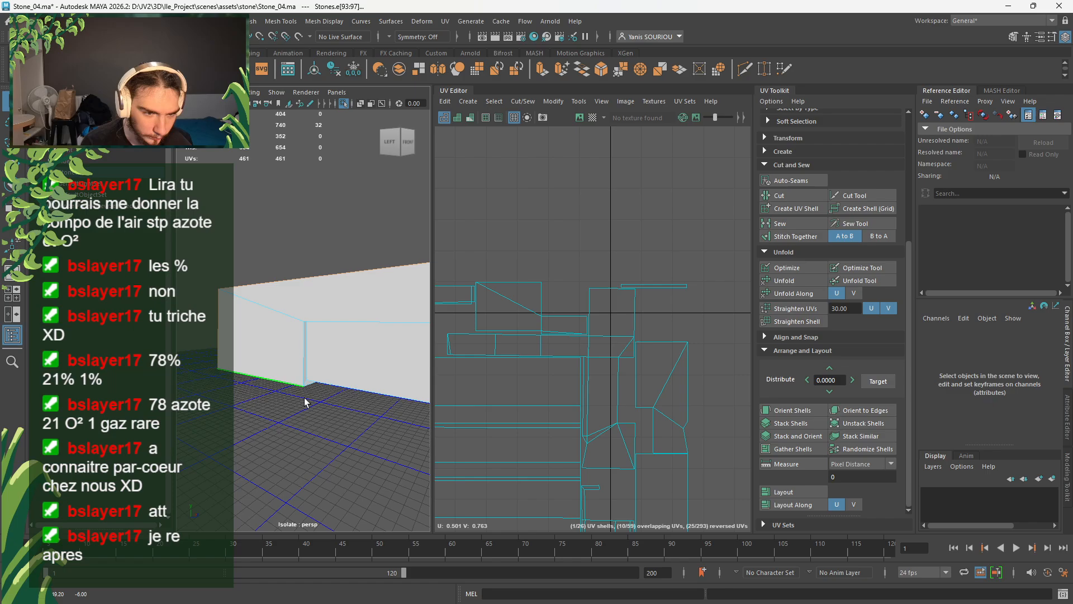
shift+click(302, 365)
shift+click(334, 322)
mouse_move(334, 329)
alt+mouse_down()
mouse_move(330, 301)
mouse_move(343, 335)
alt+mouse_up()
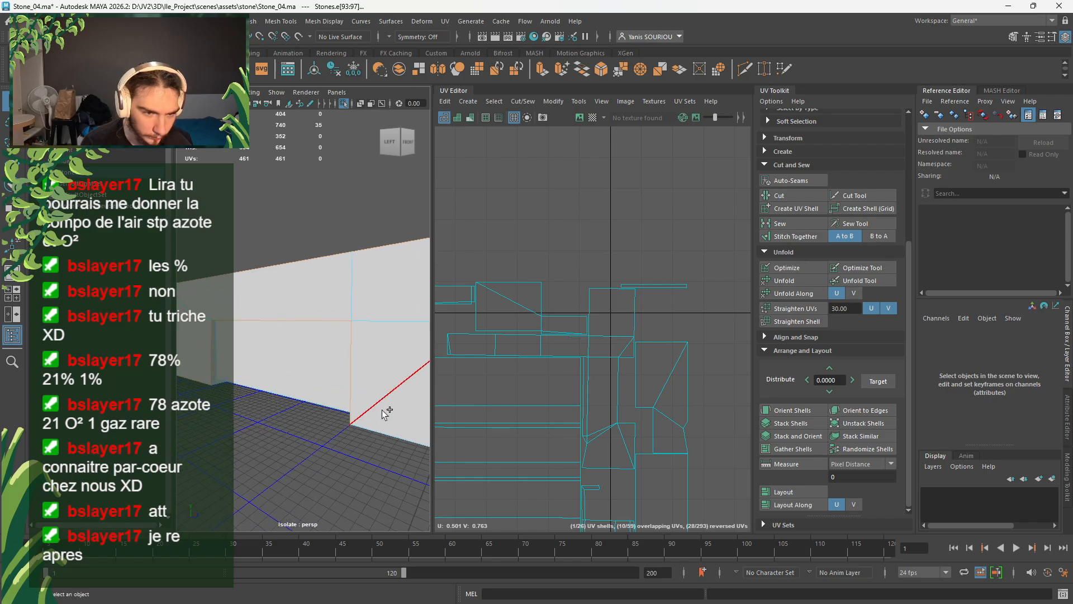
alt+drag(378, 424, 337, 424)
- Add the rim edges of the recess in the lintel's side to the seam selection
scroll(322, 431, up, 5)
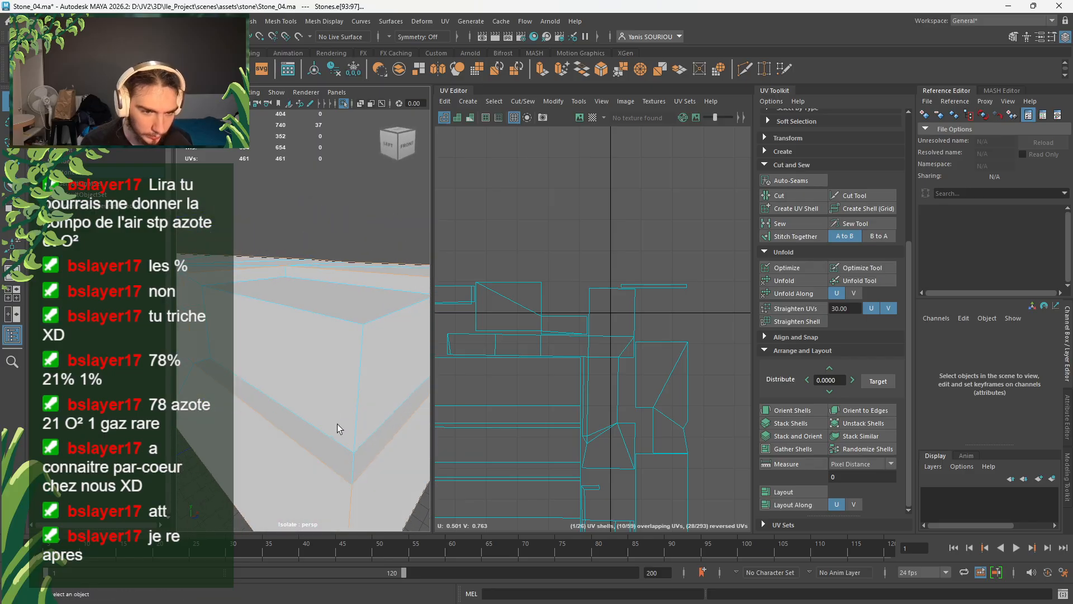
scroll(337, 424, down, 5)
scroll(337, 424, up, 5)
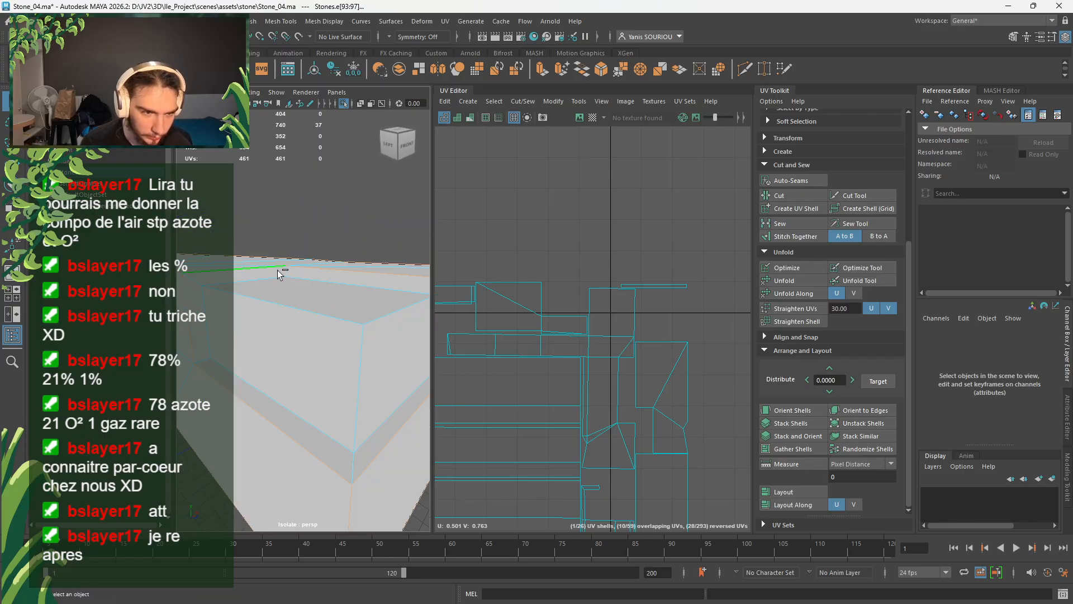
alt+drag(286, 270, 285, 308)
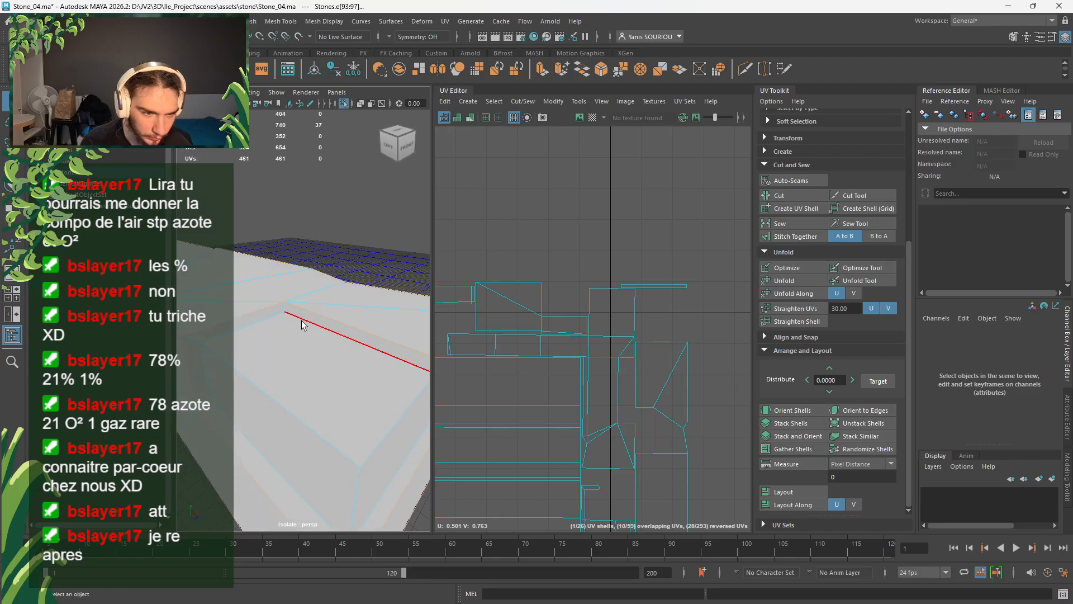
shift+click(257, 328)
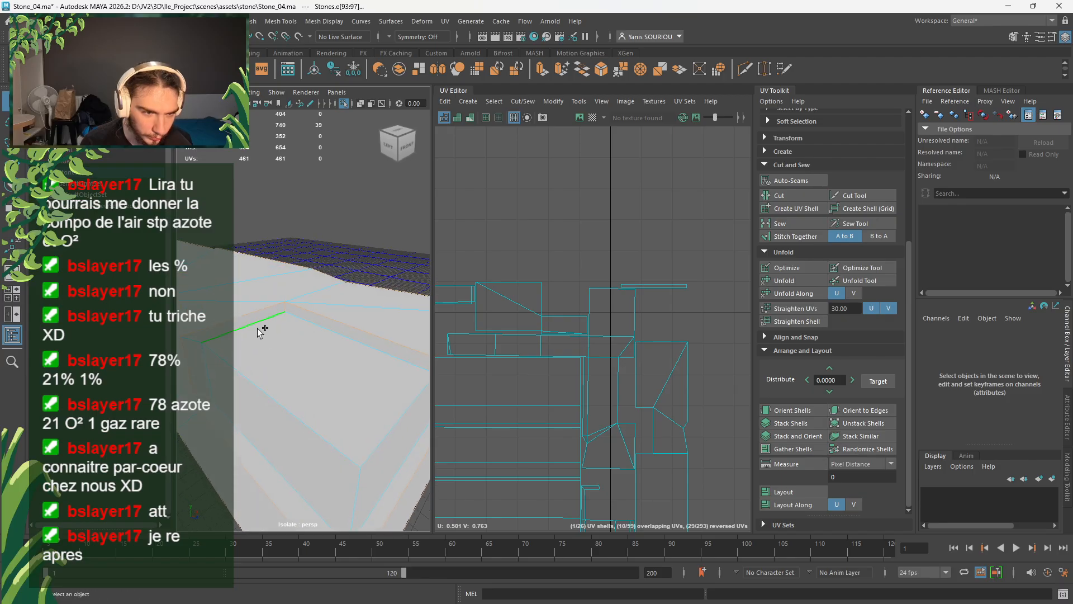
shift+click(296, 465)
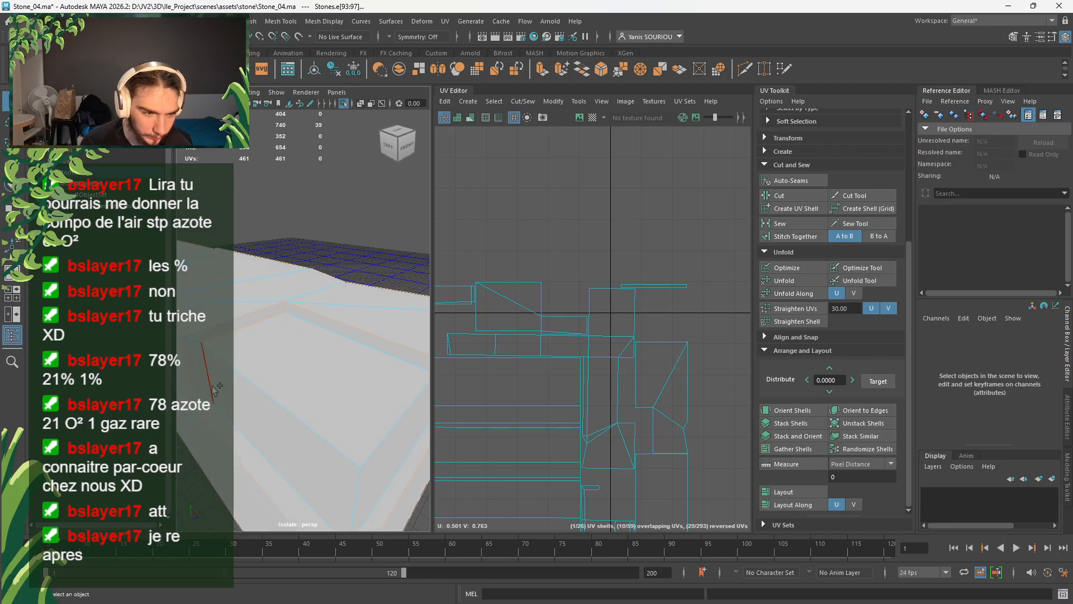
alt+drag(297, 465, 343, 419)
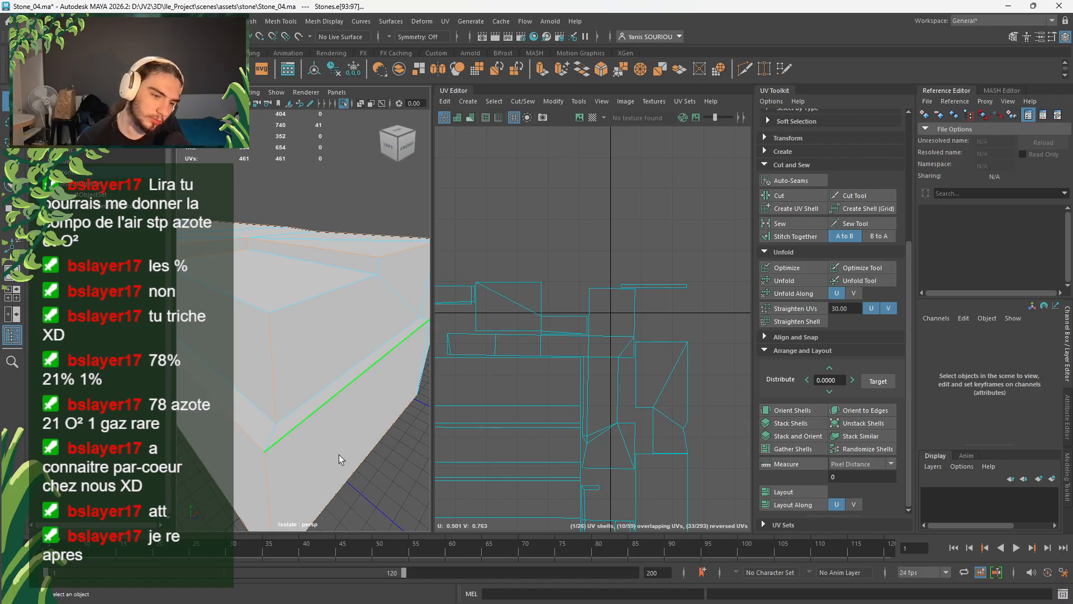
- Add the short corner edges where the lintel's recess meets its ledge to the seam selection
mouse_move(339, 447)
alt+mouse_down()
mouse_move(315, 471)
mouse_move(335, 443)
mouse_move(321, 451)
alt+mouse_up()
shift+click(266, 434)
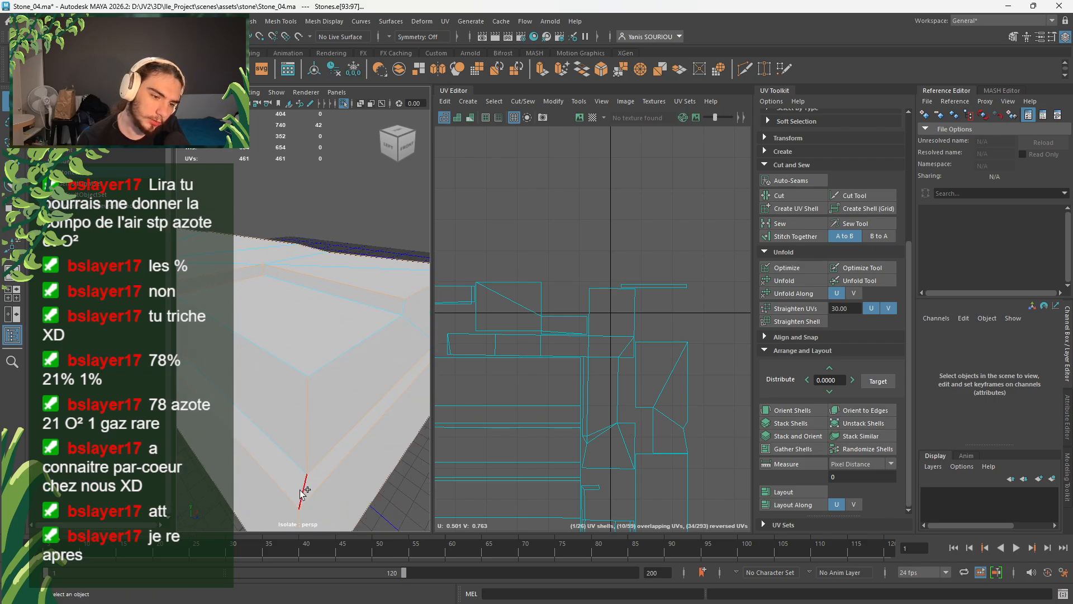
ctrl+click(326, 453)
alt+drag(375, 451, 327, 449)
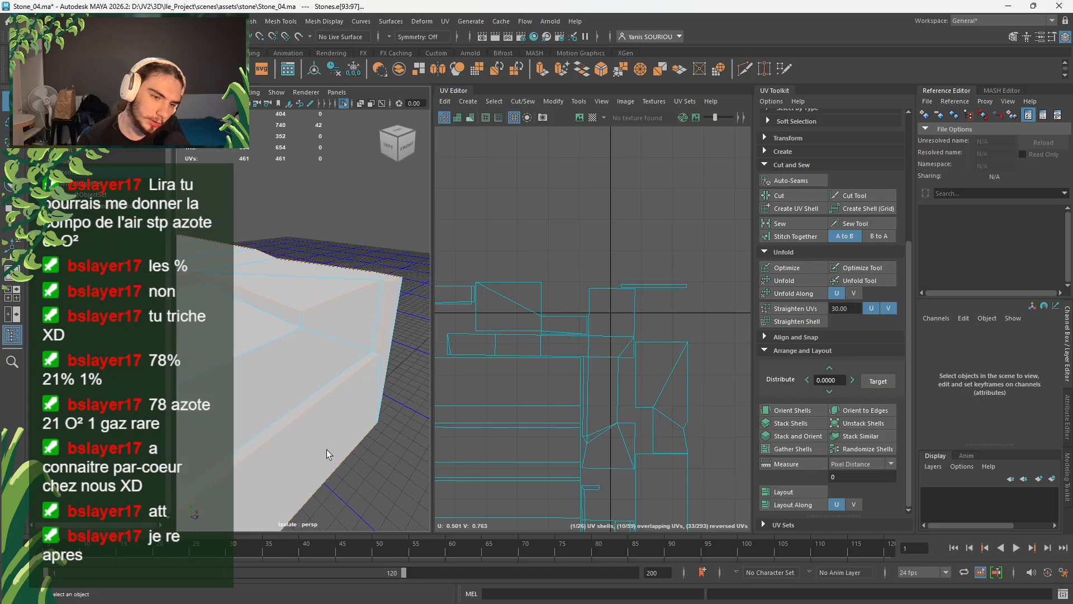
alt+middle_drag(307, 421, 320, 376)
ctrl+shift+click(317, 345)
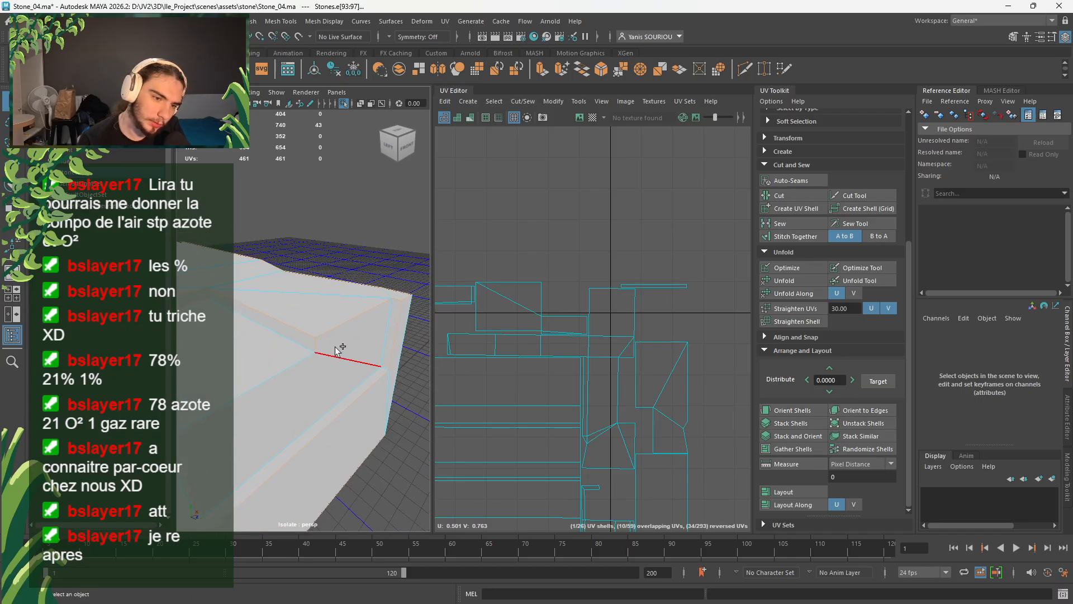
ctrl+shift+click(386, 367)
- Add the short crosswise step edges on the lintel's underside to the seam selection
alt+drag(357, 423, 327, 349)
scroll(304, 400, up, 3)
ctrl+shift+click(320, 403)
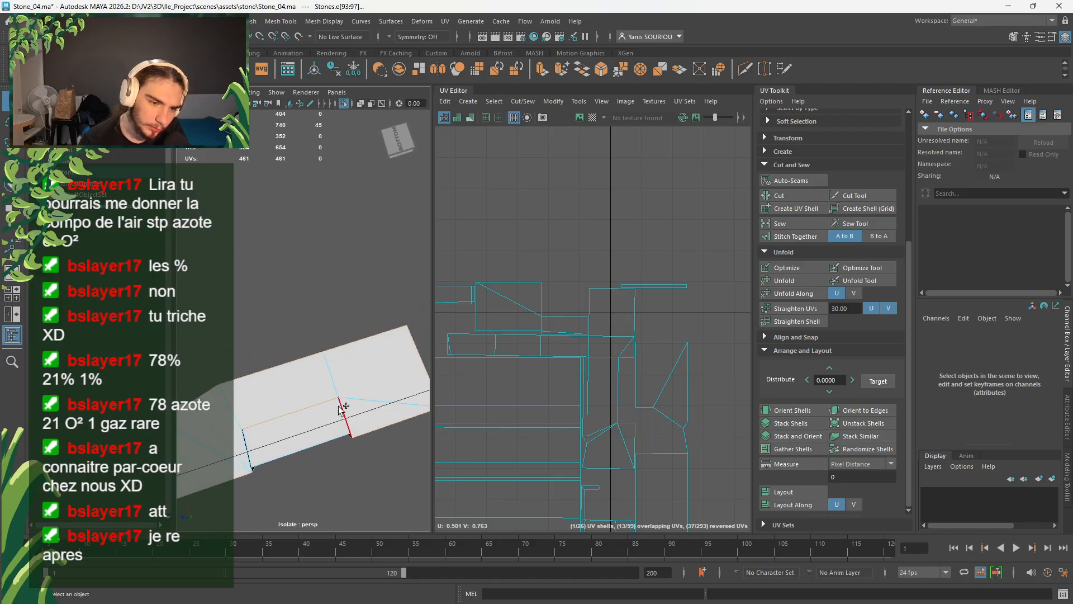
ctrl+shift+click(242, 445)
- Add the remaining edges around the lintel's angled recess and cut the UVs along all selected edges
alt+drag(333, 380, 328, 467)
scroll(340, 341, up, 4)
alt+middle_drag(329, 371, 319, 394)
alt+drag(319, 393, 376, 269)
shift+click(256, 309)
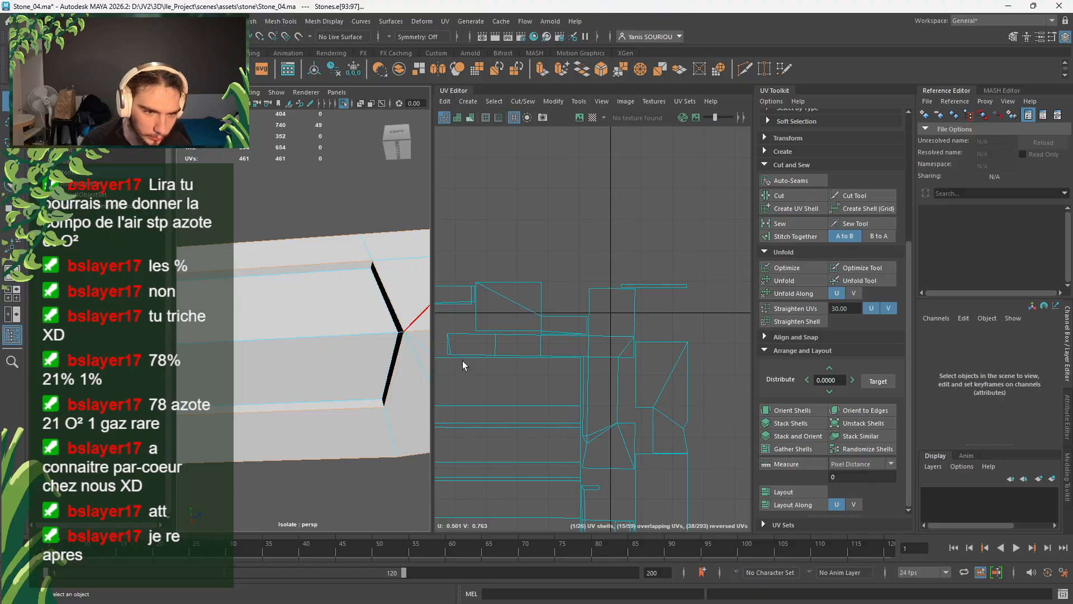
alt+drag(402, 364, 374, 394)
shift+click(389, 371)
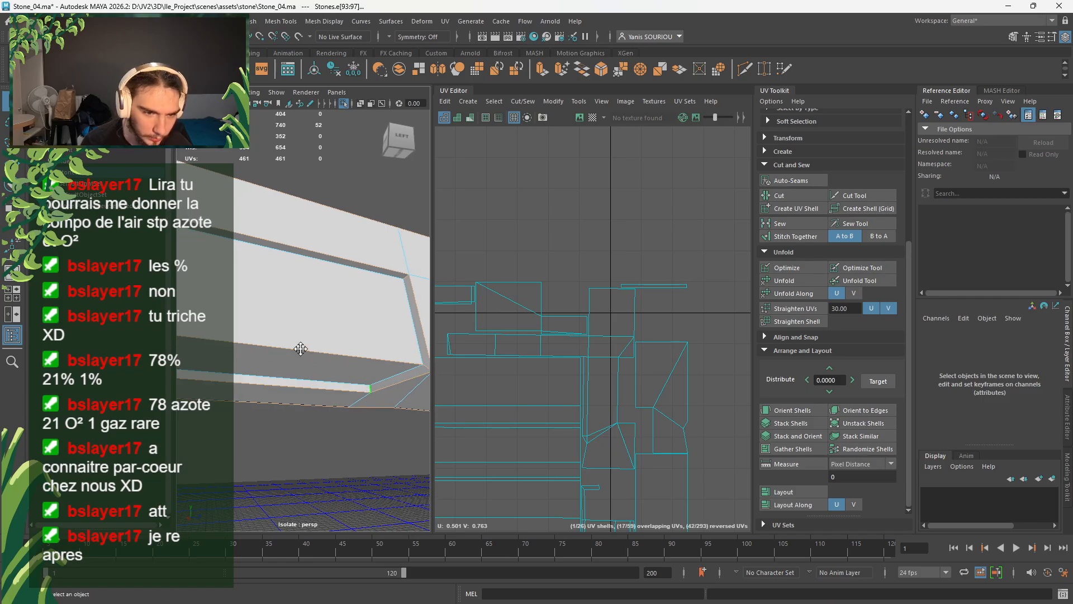
alt+drag(301, 348, 238, 302)
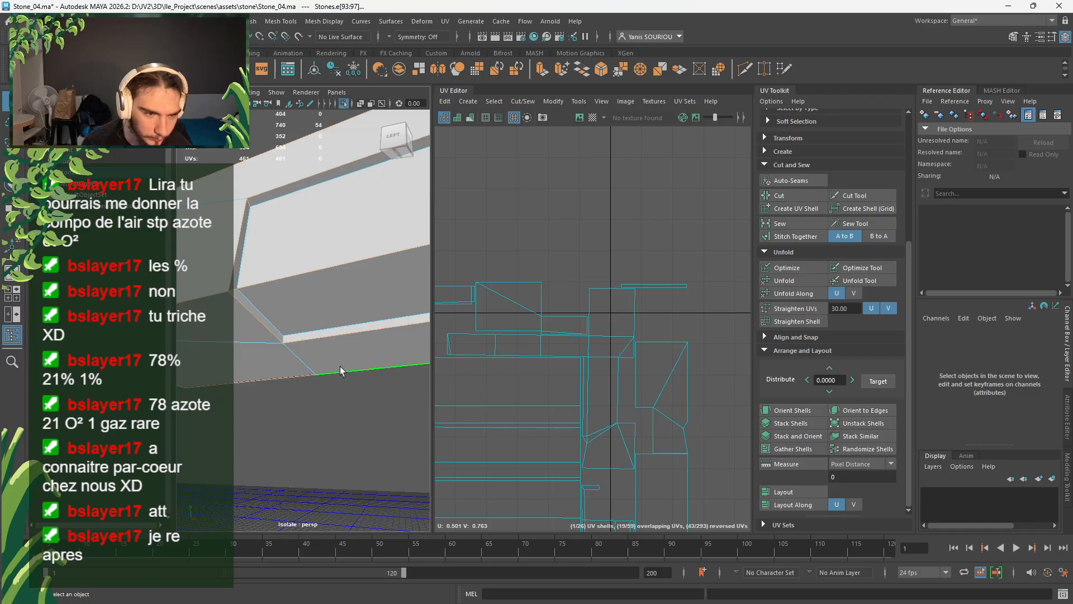
scroll(340, 363, down, 3)
click(781, 195)
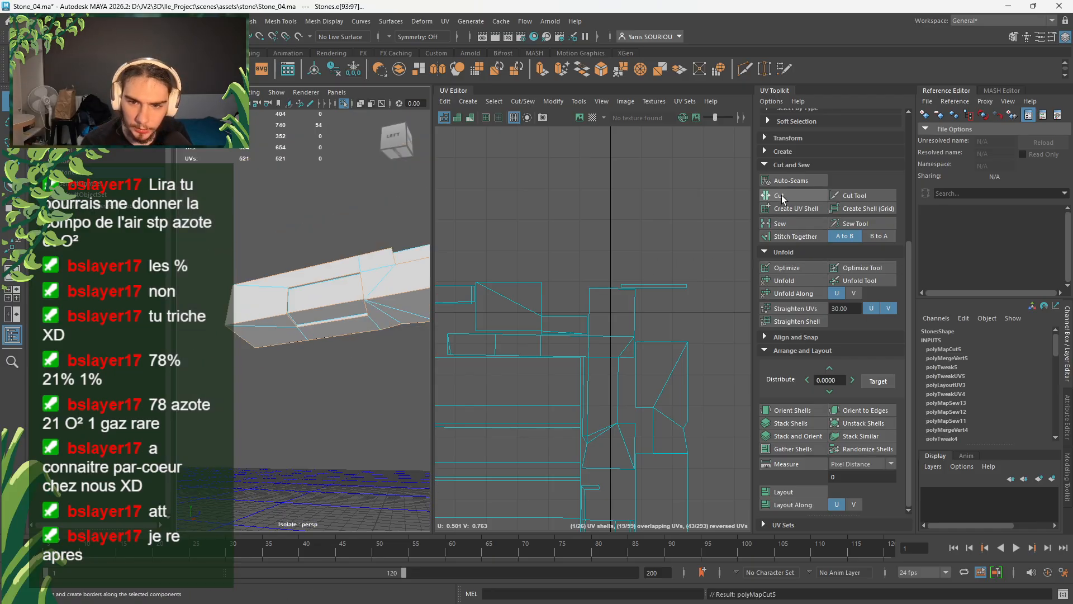
- Select all faces of the isolated lintel and unfold their UVs
right_click(328, 254)
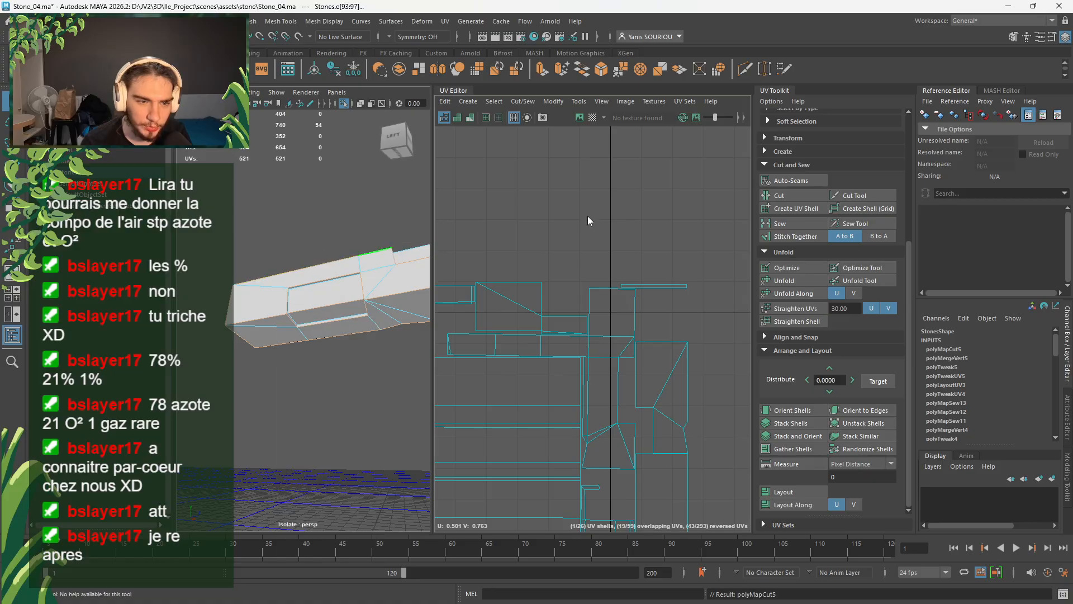
right_drag(587, 216, 520, 201)
scroll(333, 246, down, 6)
alt+drag(335, 249, 229, 394)
click(782, 280)
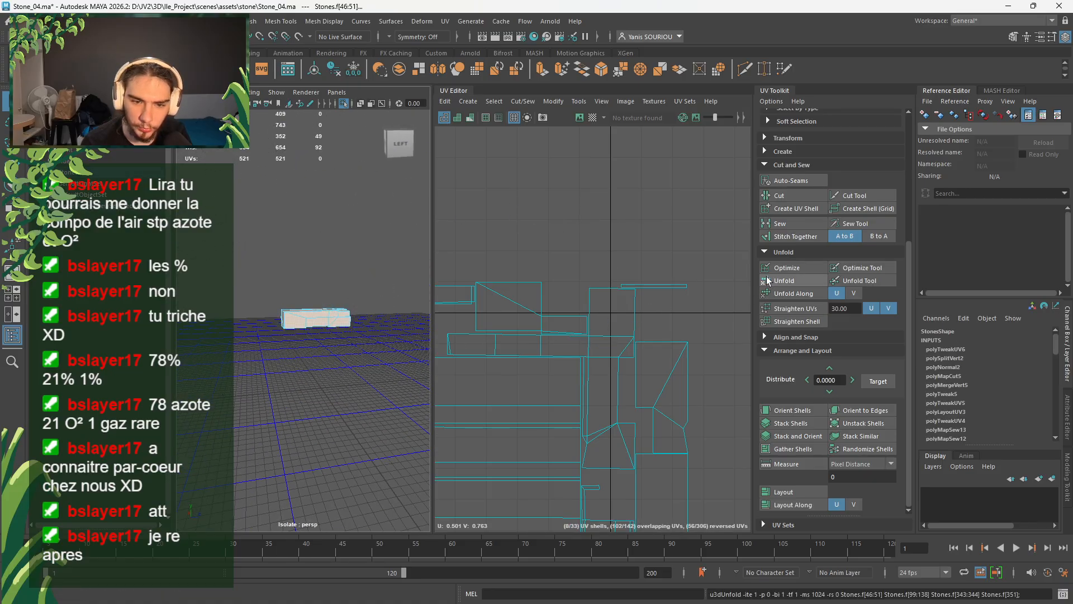
- Move the lintel's unfolded UV shells into the empty area above the other shells and clear the selection
scroll(649, 338, down, 10)
scroll(505, 383, up, 2)
key(w)
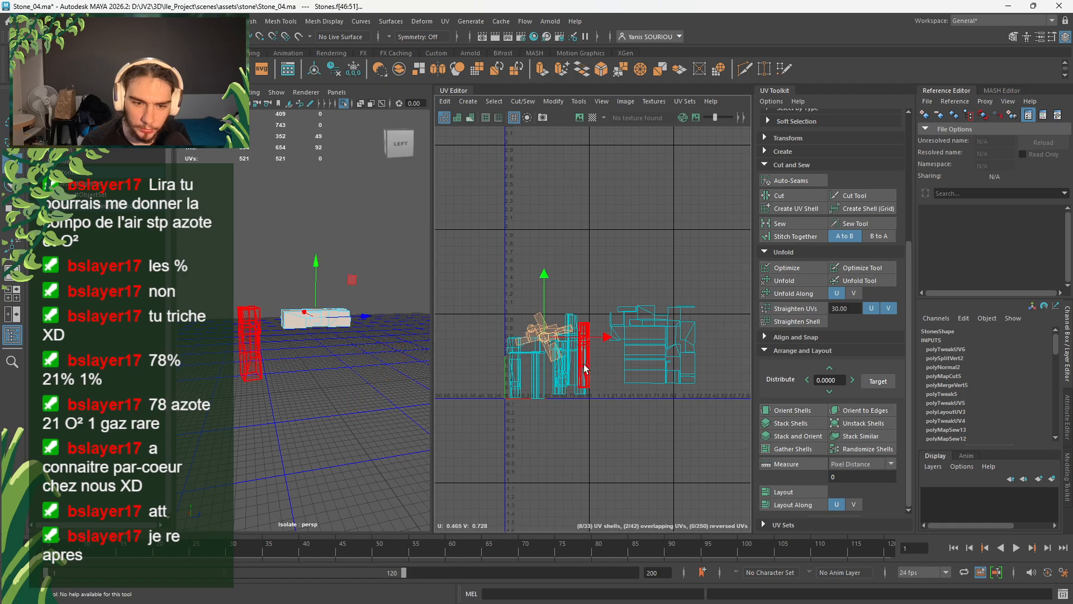
drag(544, 338, 640, 264)
click(632, 276)
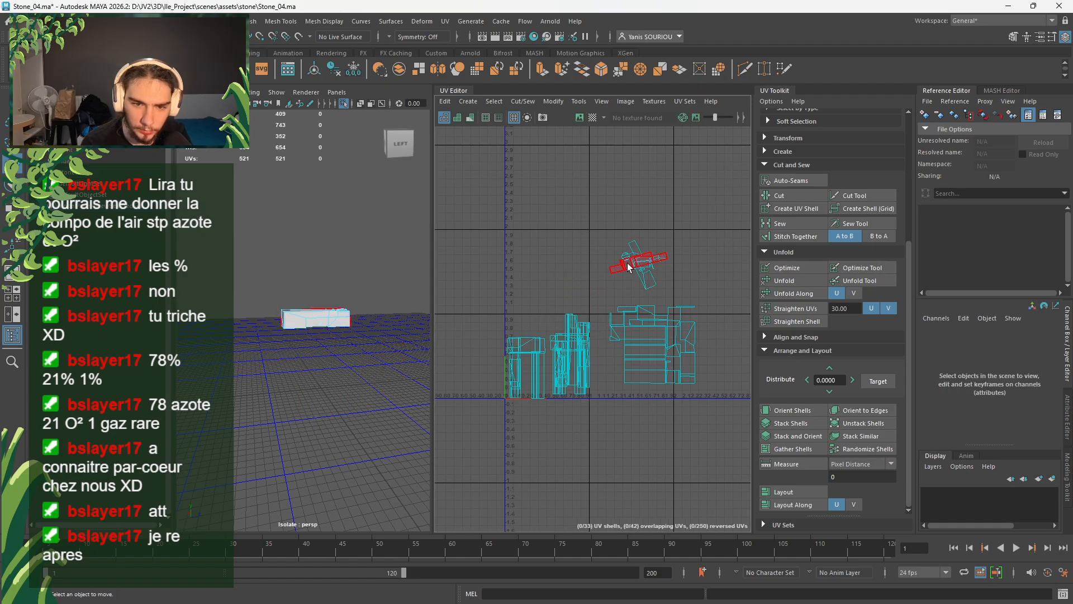
- Examine the rounded UV shell of the lintel's angled recess and compare it with the matching faces on the model
click(627, 258)
key(f)
drag(592, 329, 497, 262)
click(370, 366)
scroll(370, 357, up, 5)
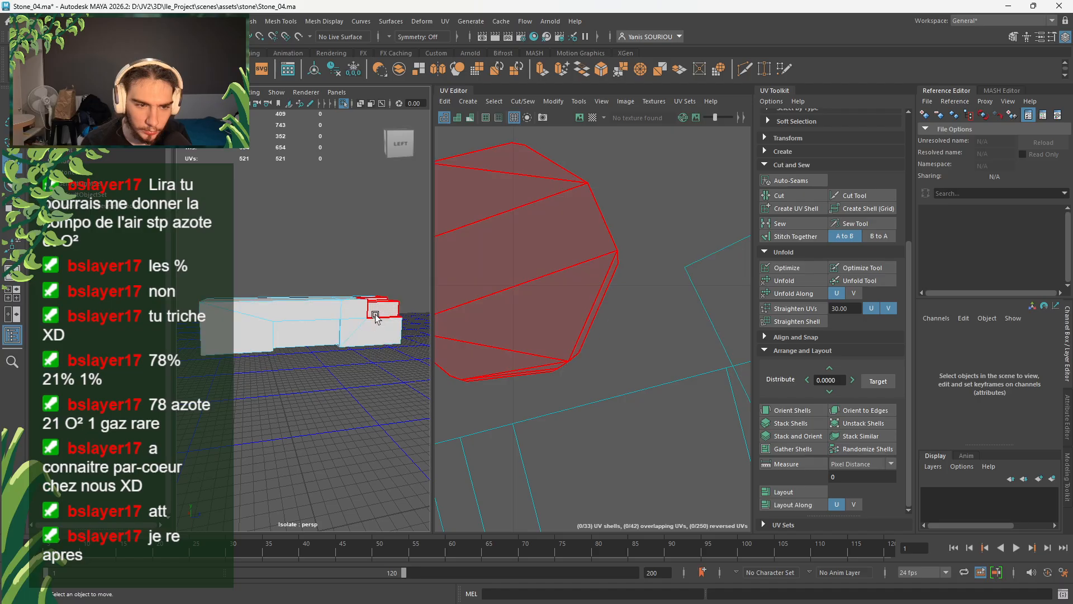
click(375, 316)
key(f)
alt+drag(377, 325, 287, 378)
alt+middle_drag(286, 379, 308, 416)
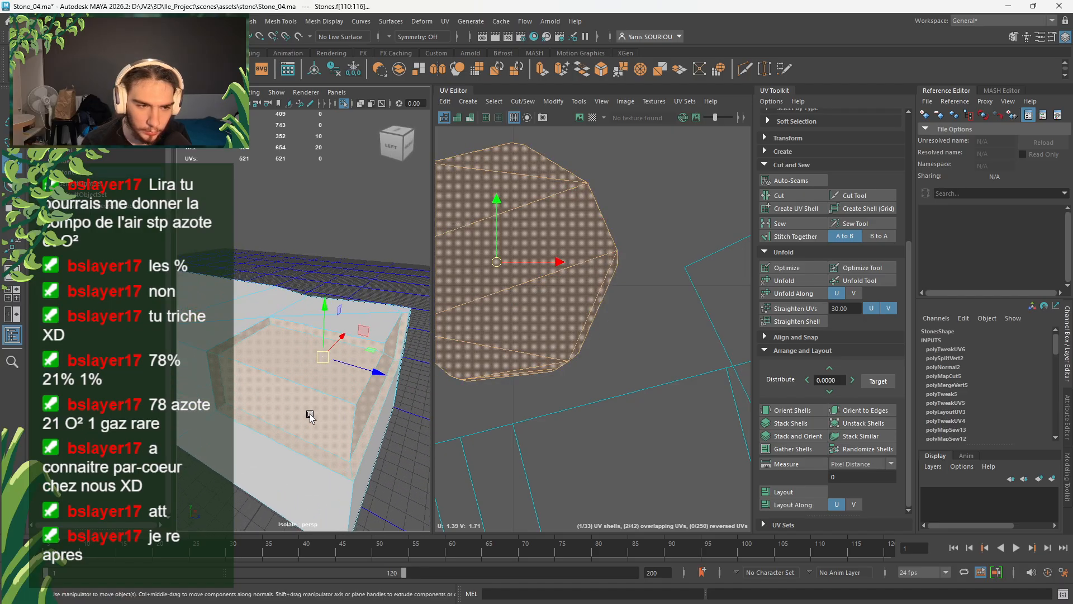
alt+drag(308, 415, 280, 408)
right_drag(281, 284, 277, 253)
alt+drag(300, 359, 335, 367)
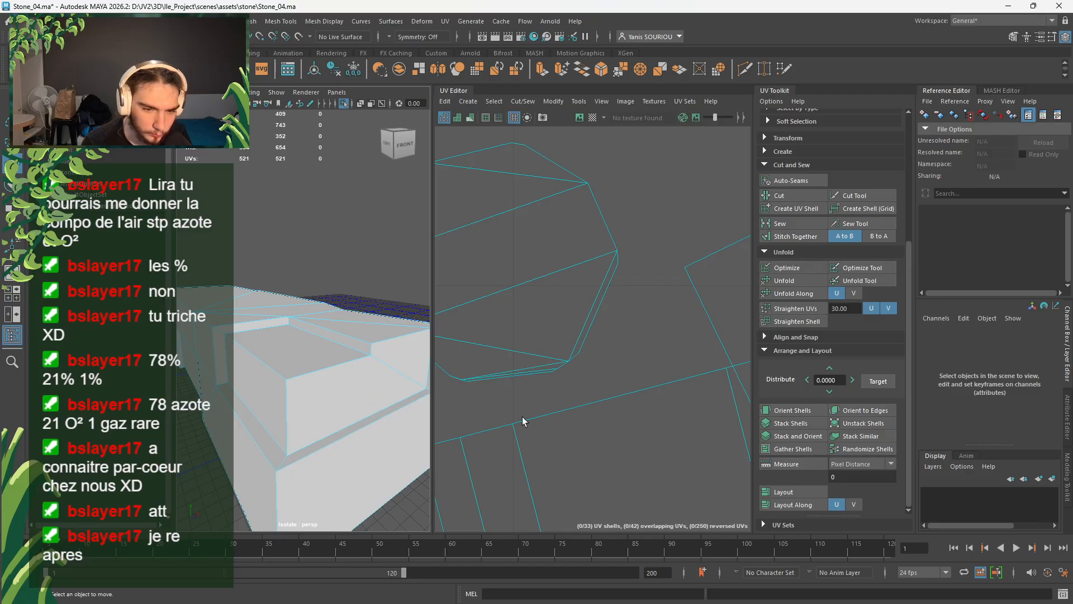
alt+drag(289, 467, 387, 397)
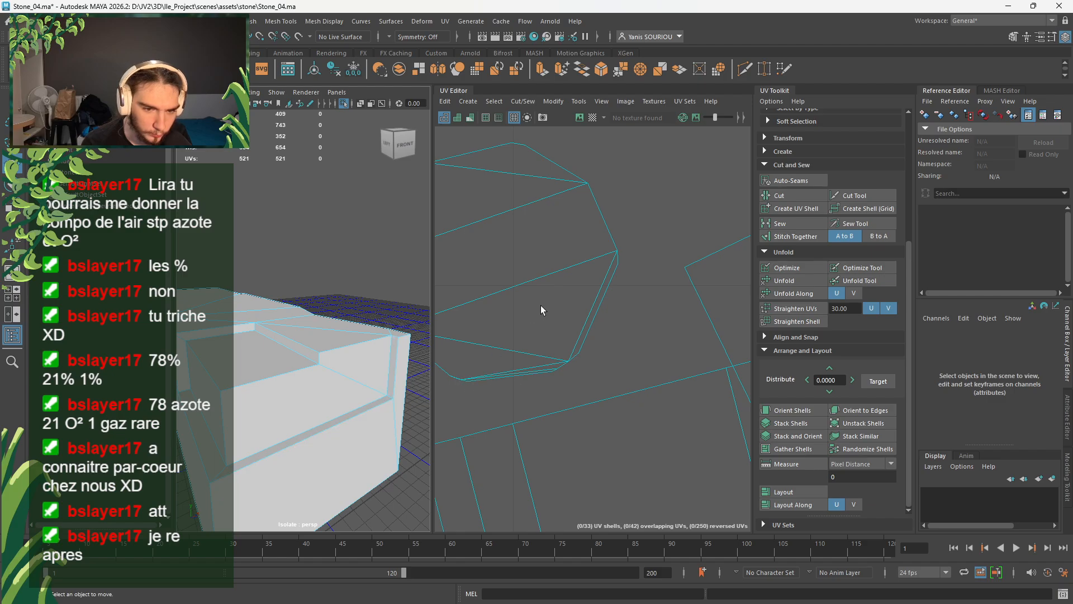
- Select the rounded recess UV shell on its own and unfold it repeatedly
right_drag(541, 309, 503, 288)
click(520, 290)
click(798, 282)
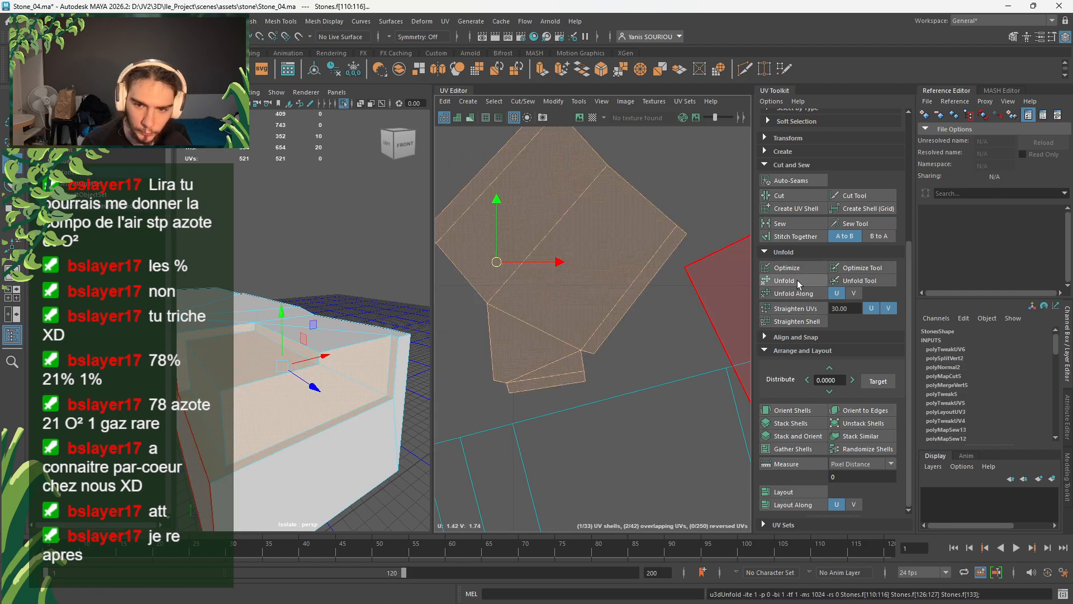
click(798, 283)
click(798, 283)
- Unfold all of the lintel's UV shells together, and unfold the recess shell once more on its own
scroll(712, 307, down, 6)
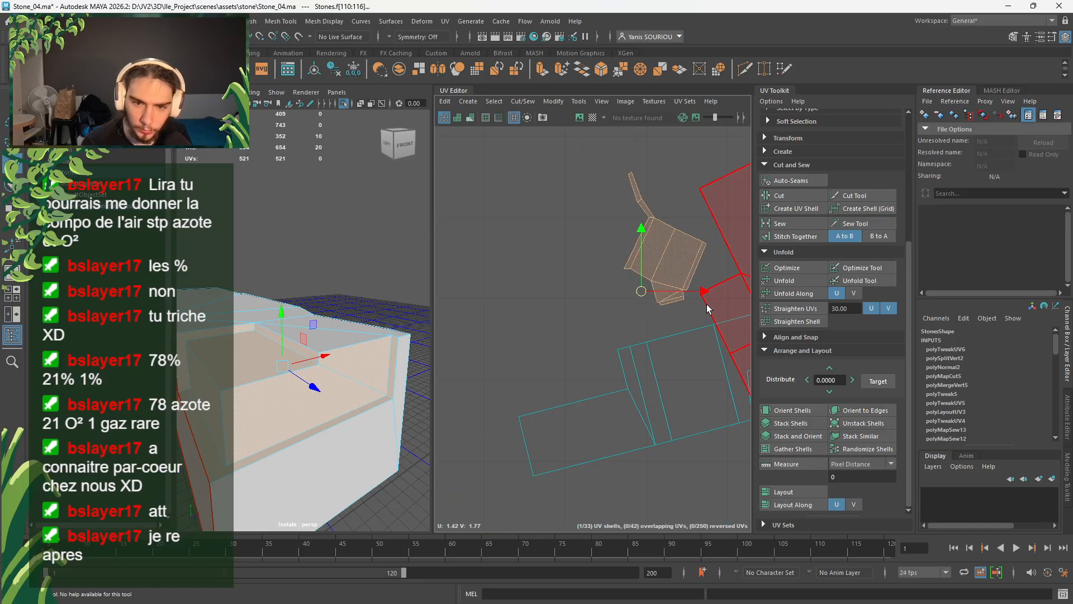
scroll(707, 305, down, 5)
scroll(635, 327, down, 3)
alt+middle_drag(661, 378, 535, 368)
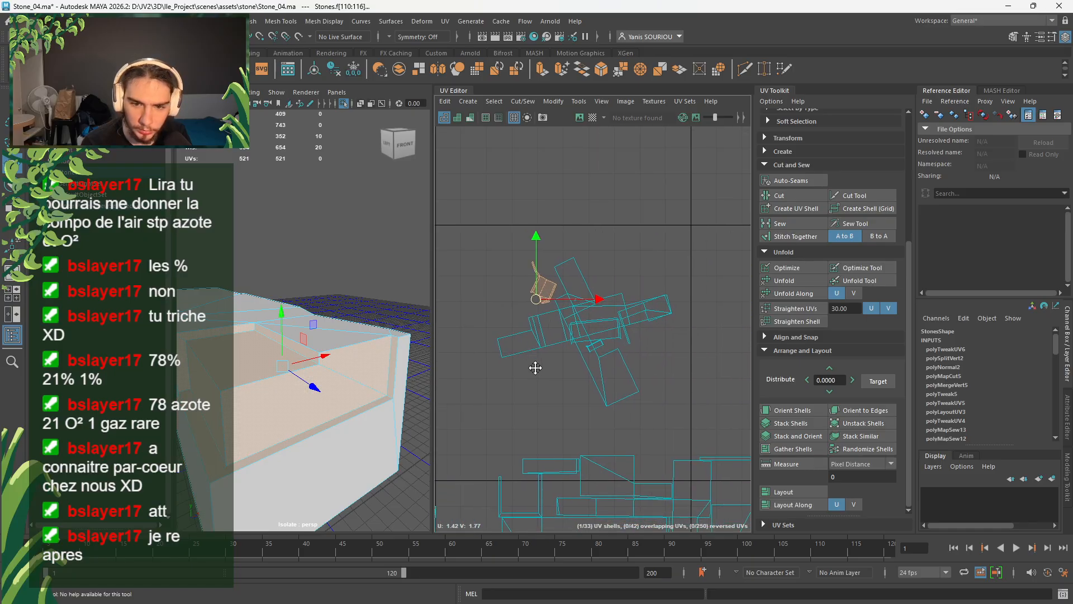
drag(705, 253, 497, 411)
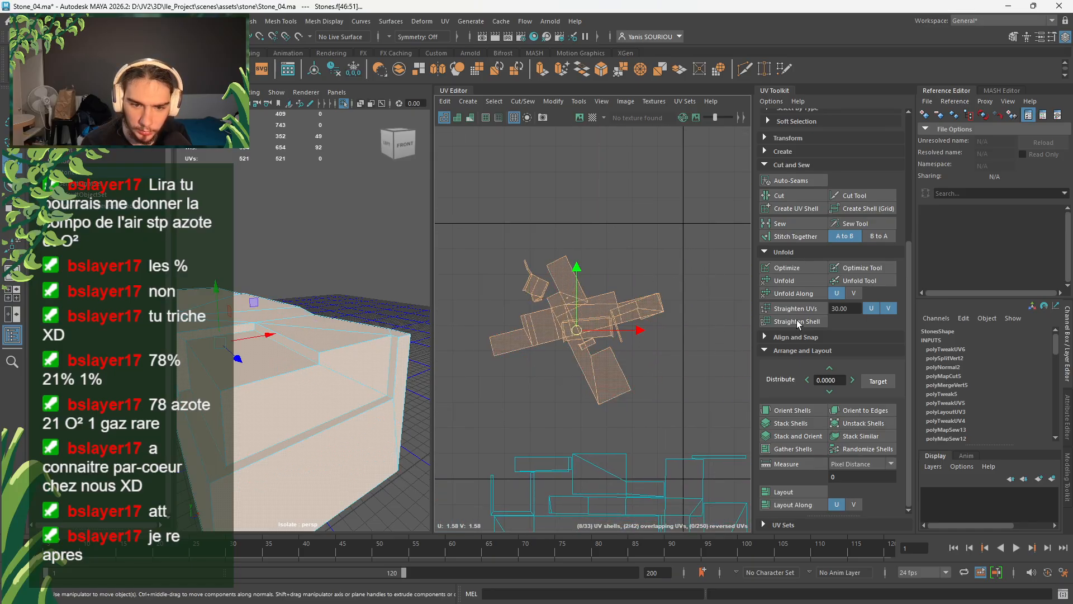
click(784, 282)
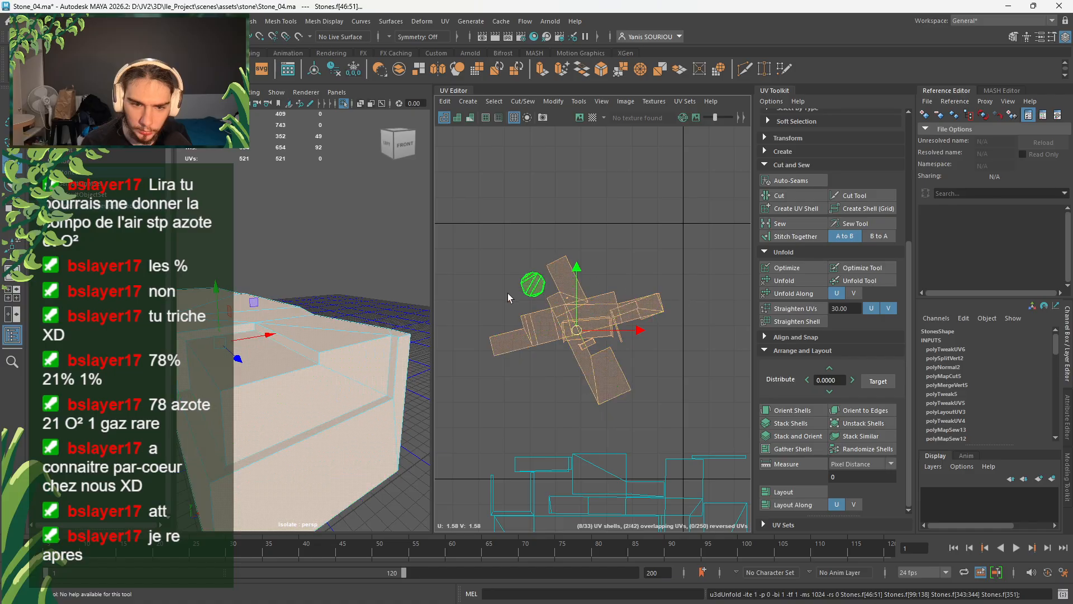
click(532, 284)
click(780, 280)
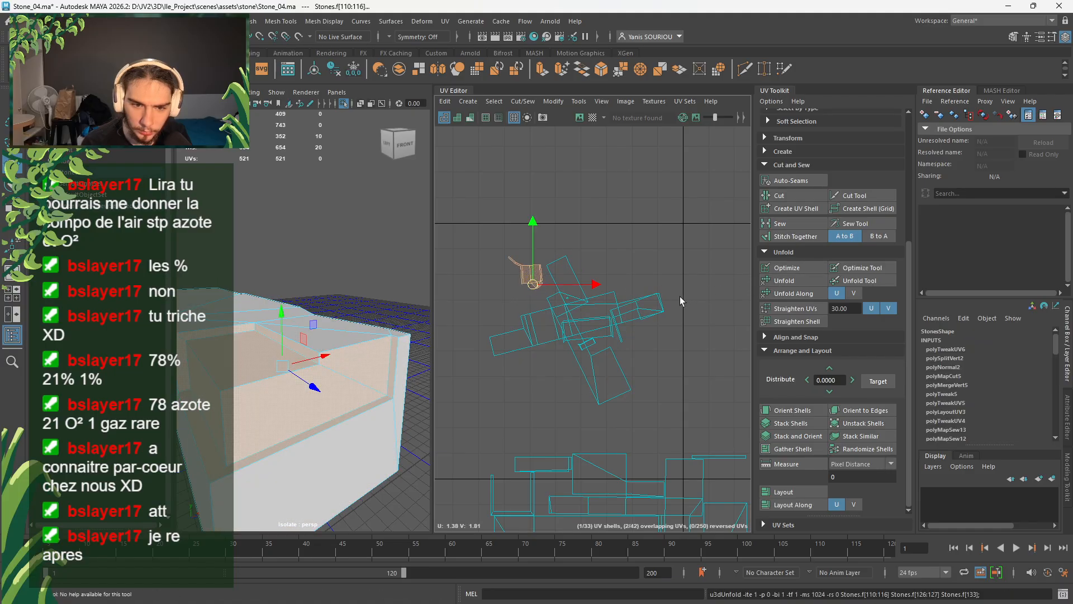
- Select the UV shell of the lintel's long top face and unfold it separately
click(402, 325)
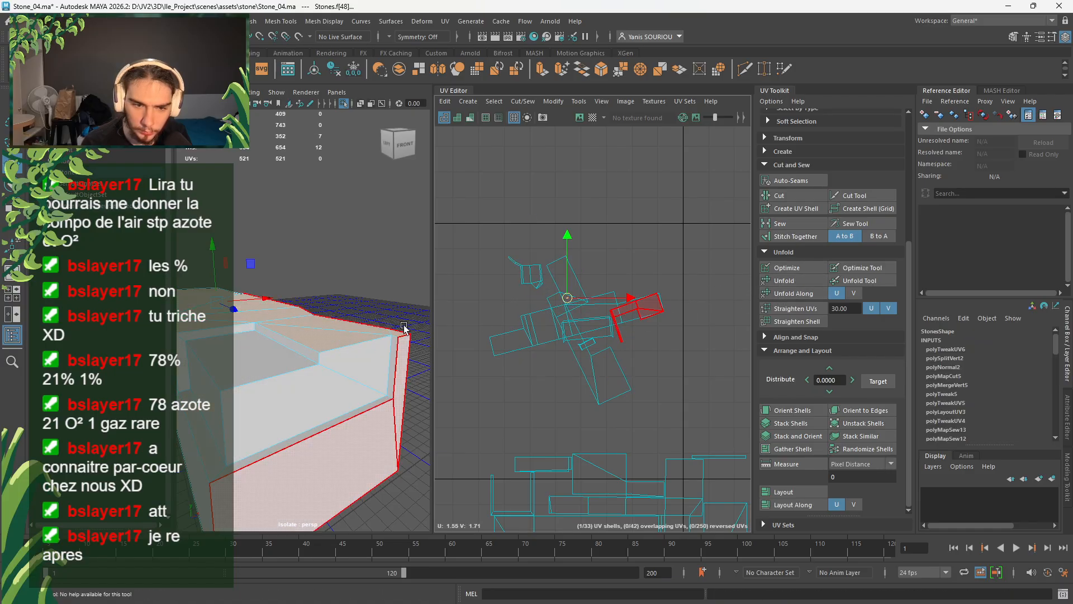
key(f)
alt+drag(283, 366, 348, 463)
scroll(349, 463, up, 4)
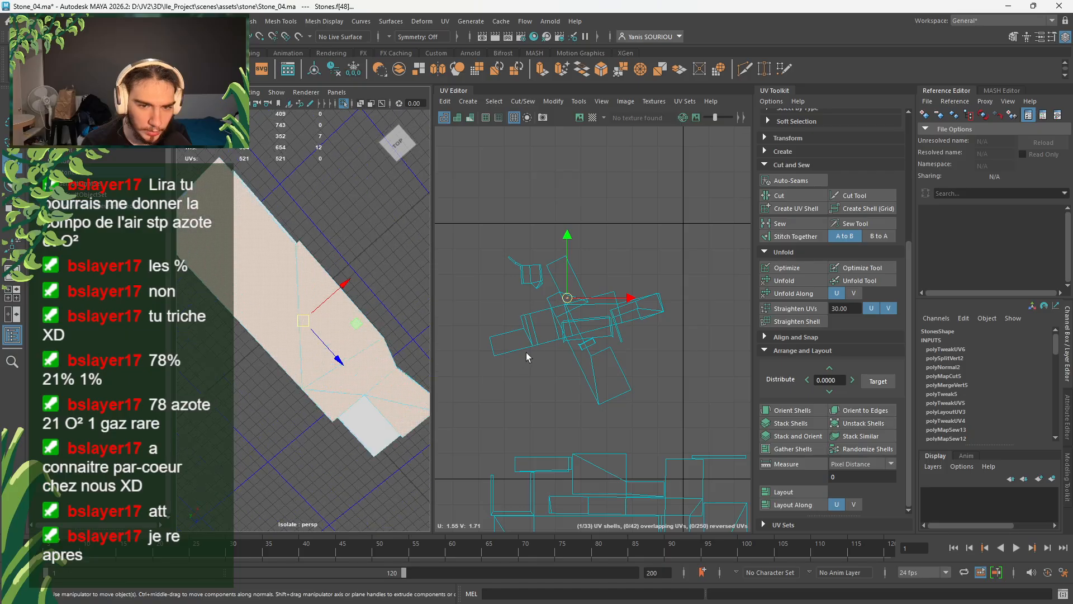
scroll(576, 296, up, 12)
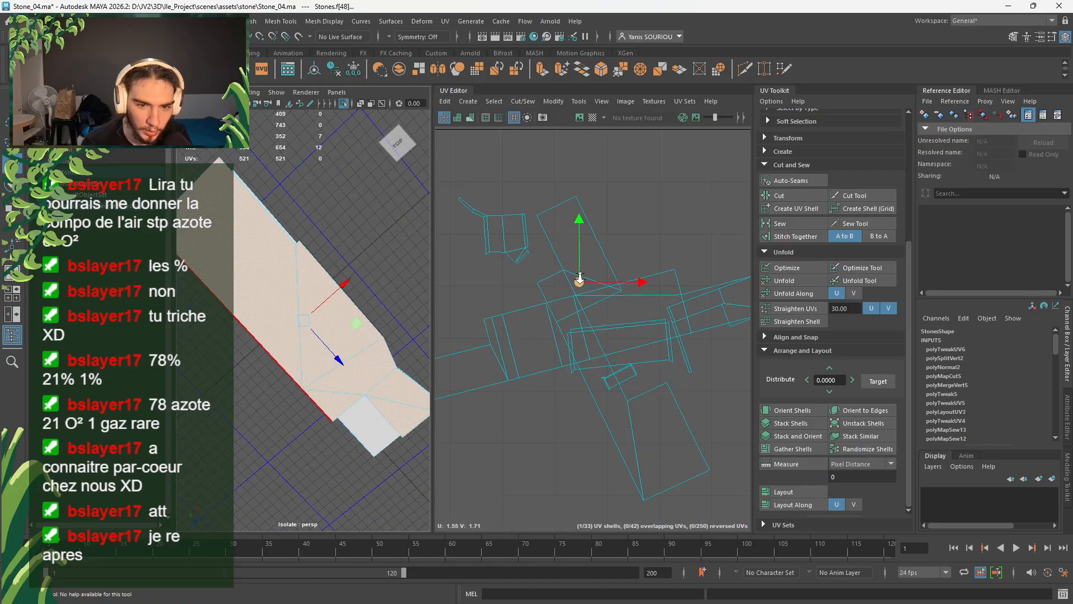
click(802, 284)
- Select the lintel's UV shells together with the lintel shell group below them, leaving out the pillars, and lay them out
scroll(596, 307, down, 8)
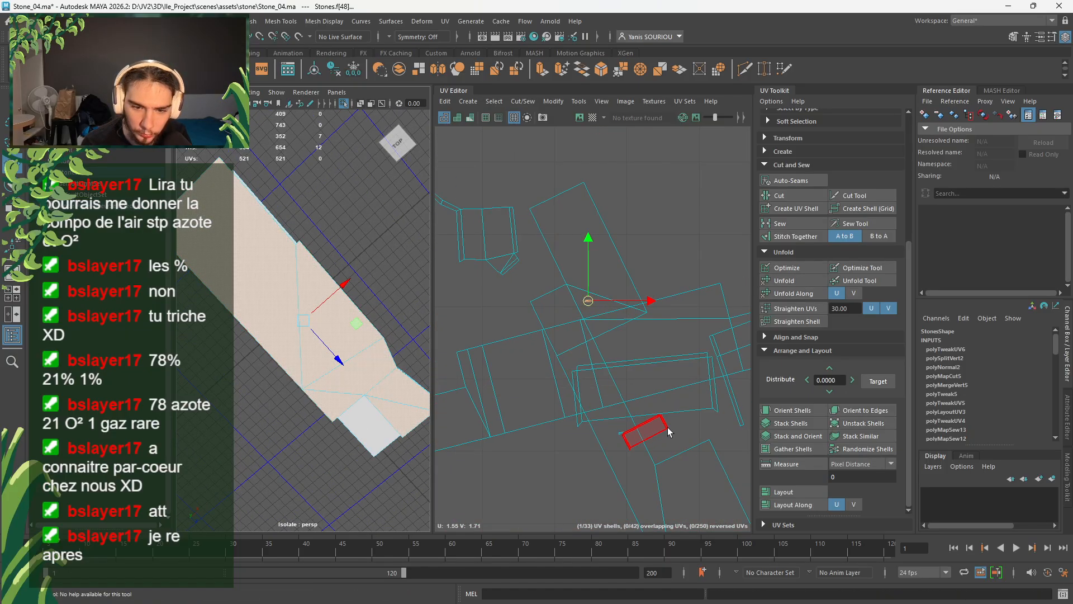
scroll(621, 435, down, 10)
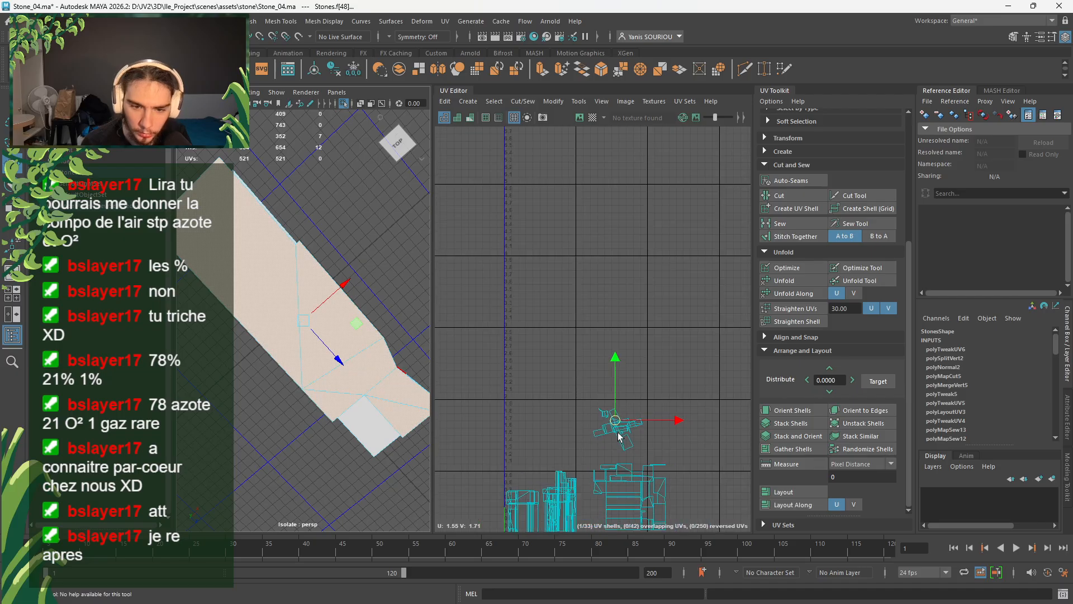
scroll(617, 433, down, 2)
alt+middle_drag(617, 433, 584, 316)
drag(696, 248, 558, 429)
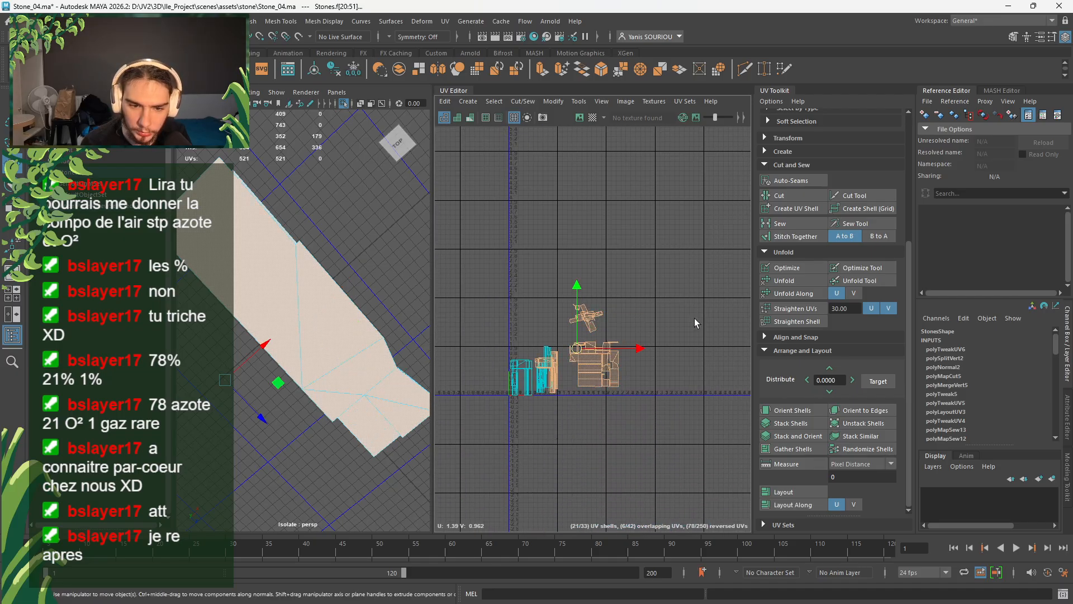
drag(711, 248, 565, 431)
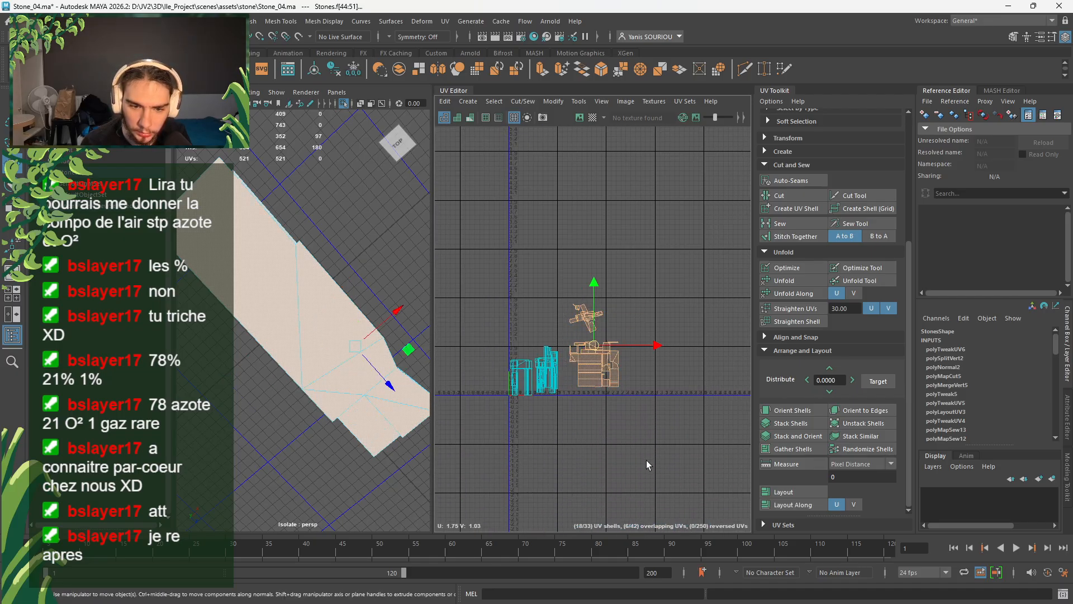
click(793, 492)
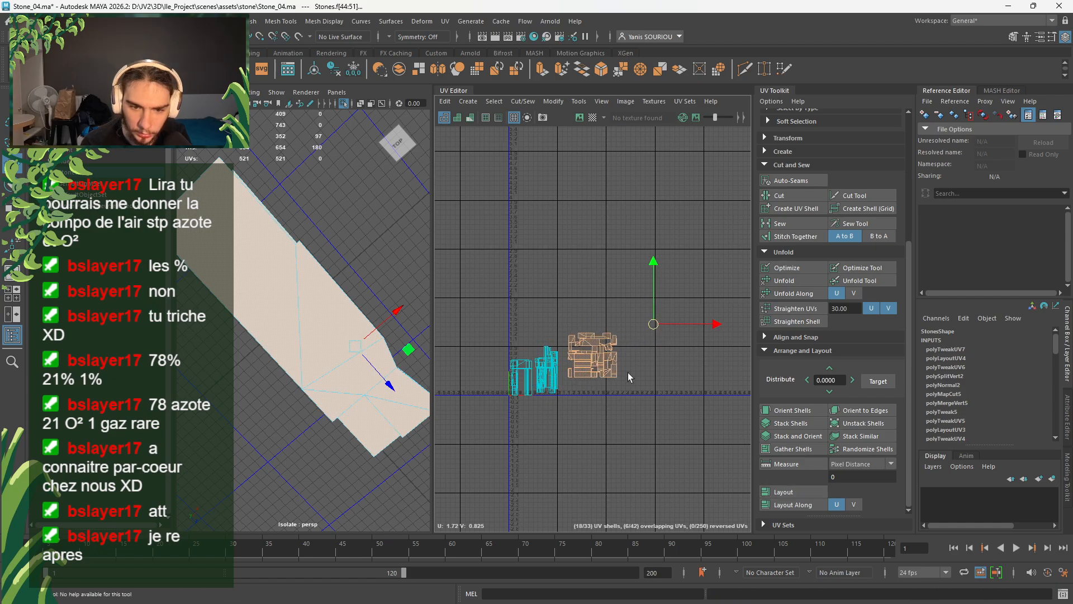
- Examine the new shell layout and match the lintel's top face to its UV shell
scroll(628, 372, up, 5)
click(519, 324)
alt+middle_drag(519, 325, 587, 315)
click(574, 417)
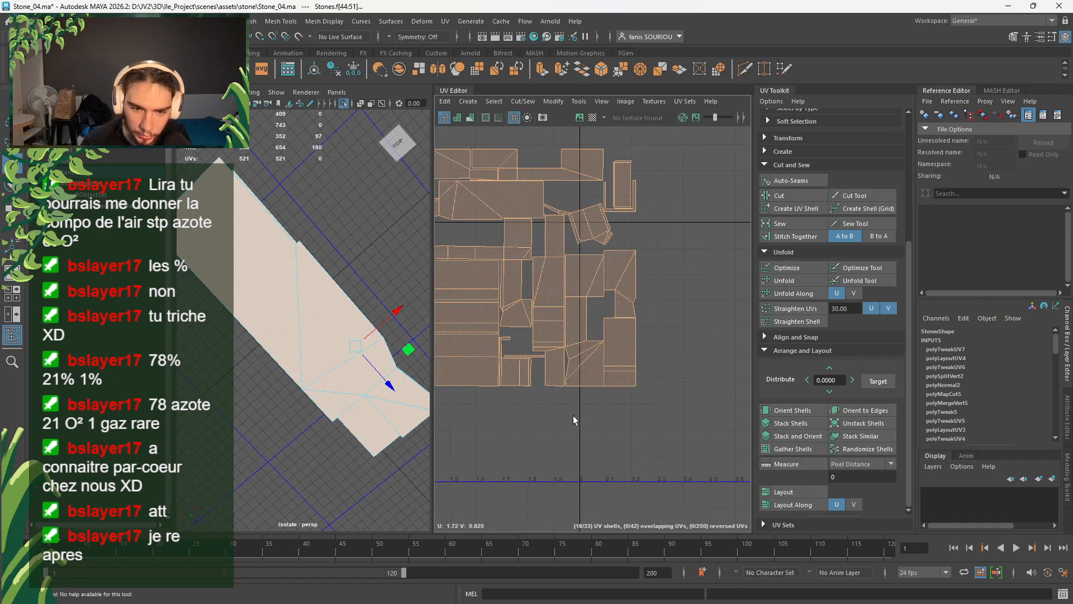
click(322, 402)
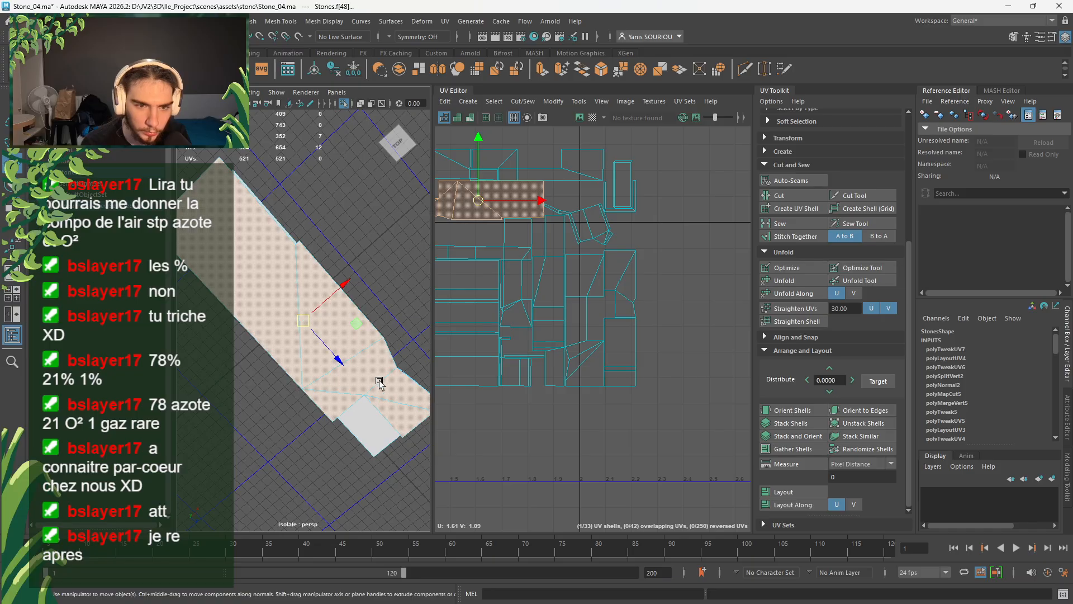
scroll(548, 391, down, 3)
mouse_move(520, 416)
alt+middle_down()
mouse_move(571, 410)
mouse_move(604, 444)
alt+middle_up()
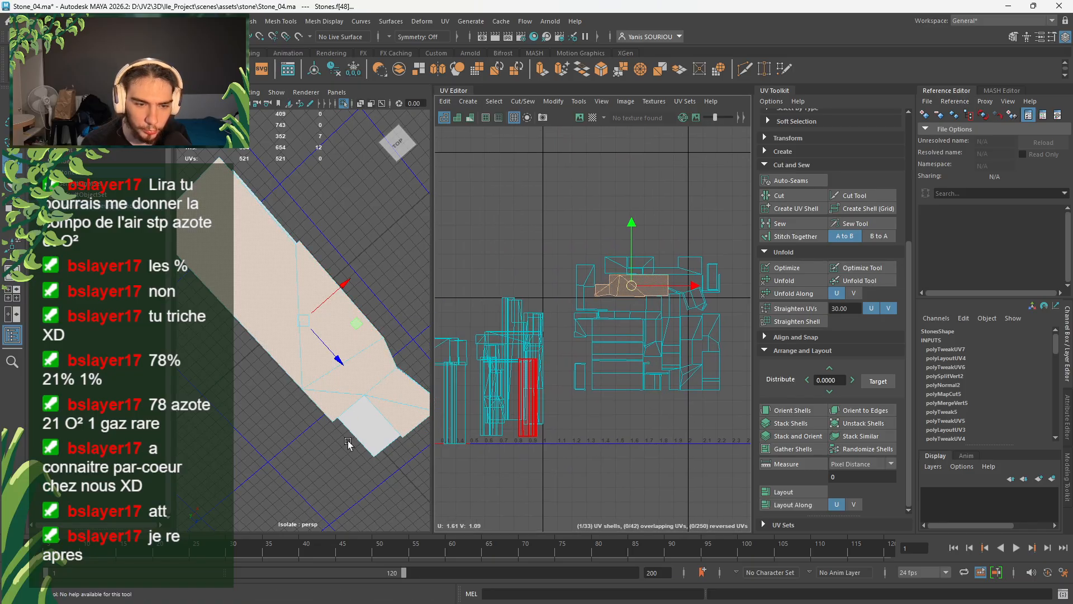
alt+drag(347, 442, 290, 356)
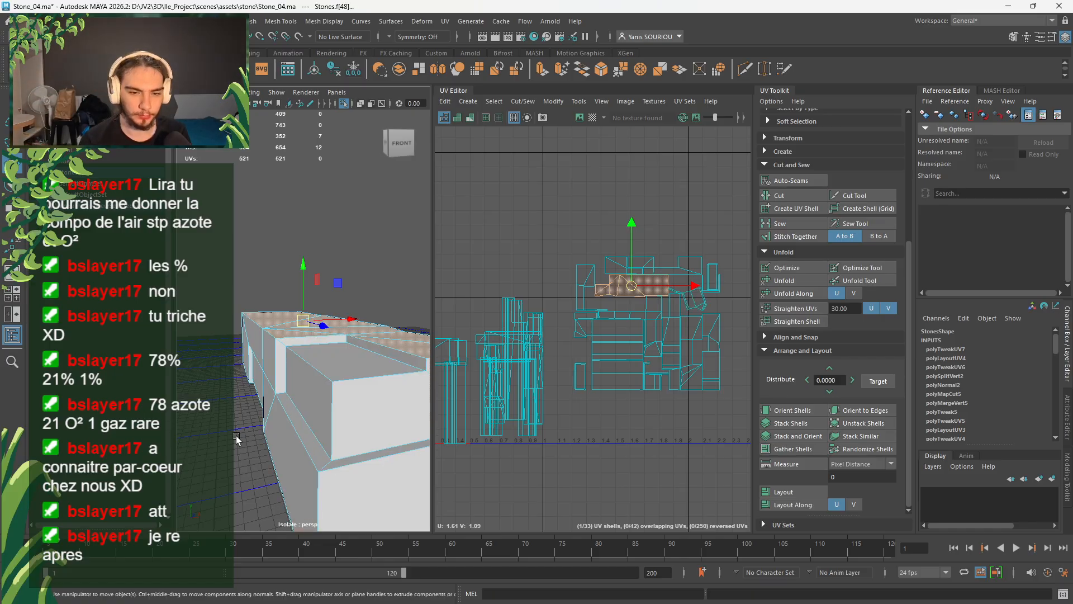
- Return to object mode, clear the selection and end the lintel's isolation to show all the stones
scroll(283, 398, down, 8)
right_drag(328, 276, 362, 260)
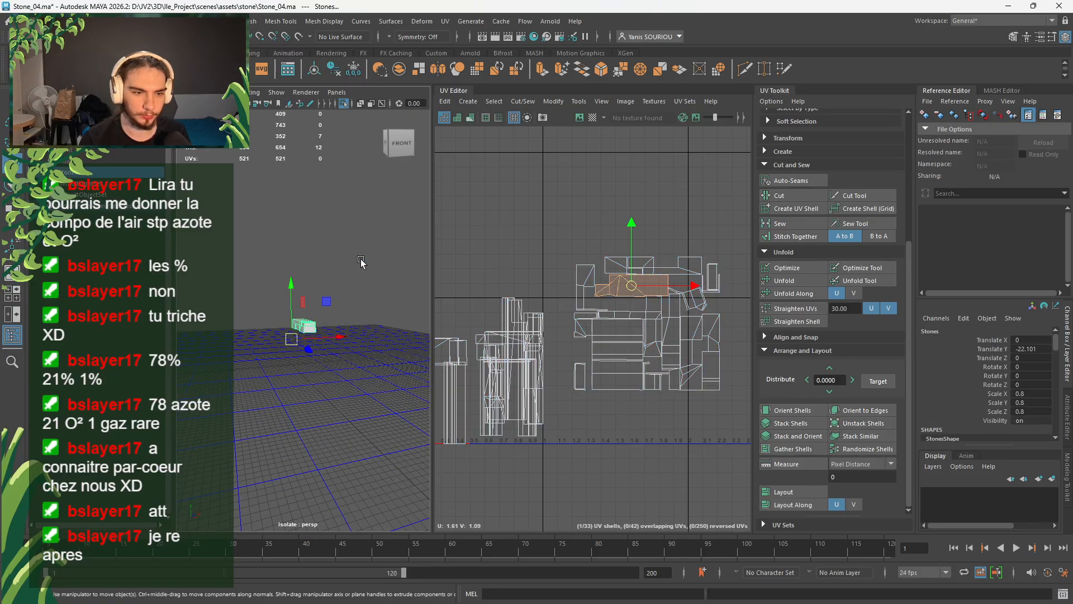
click(363, 260)
click(344, 106)
alt+drag(358, 224, 378, 263)
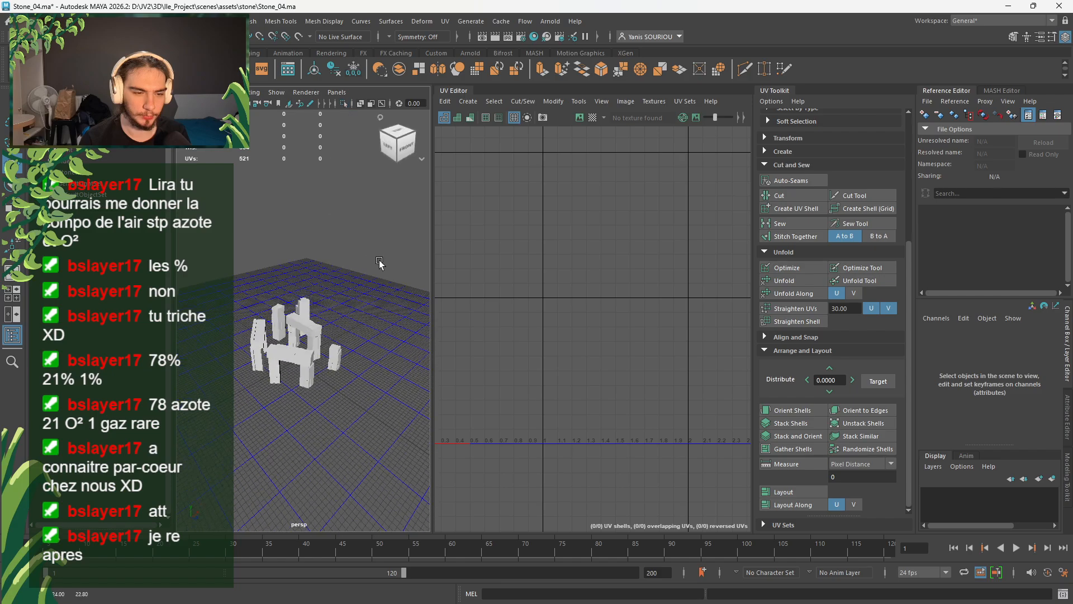
- Select all faces of the pillar with the notched base beside the tall pillar, and isolate it
scroll(341, 293, up, 5)
alt+drag(335, 297, 263, 417)
scroll(286, 351, up, 3)
right_drag(291, 284, 322, 311)
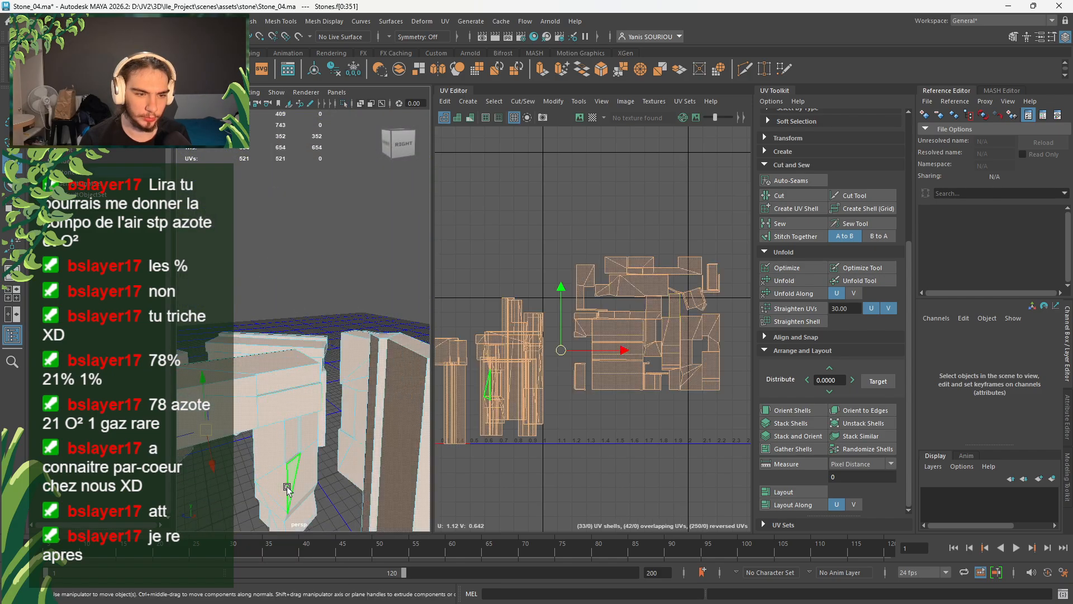
alt+drag(314, 479, 381, 470)
double_click(386, 397)
key(f)
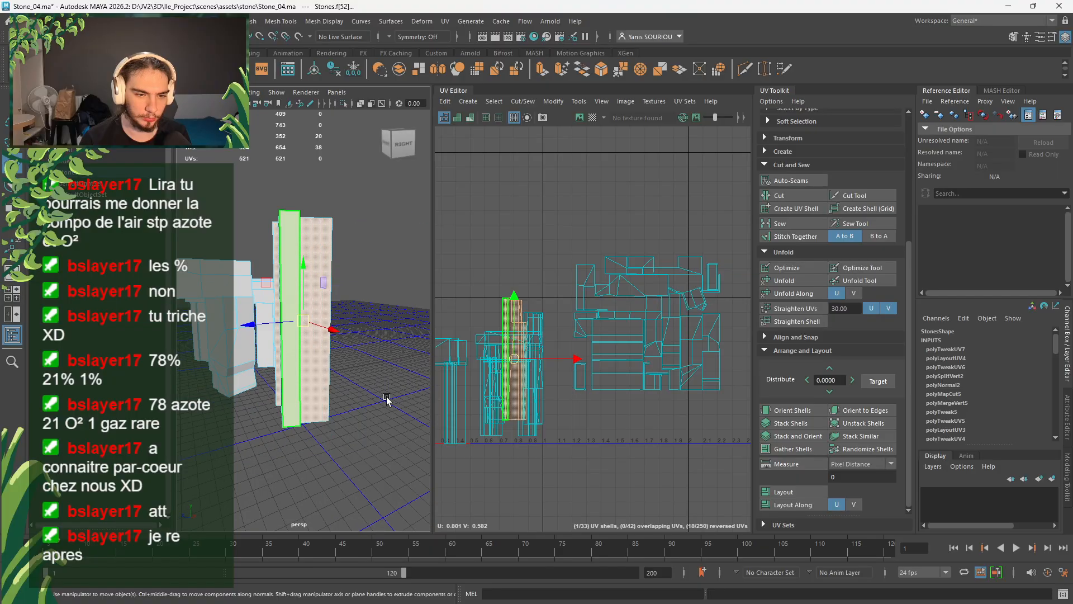
alt+drag(386, 396, 215, 377)
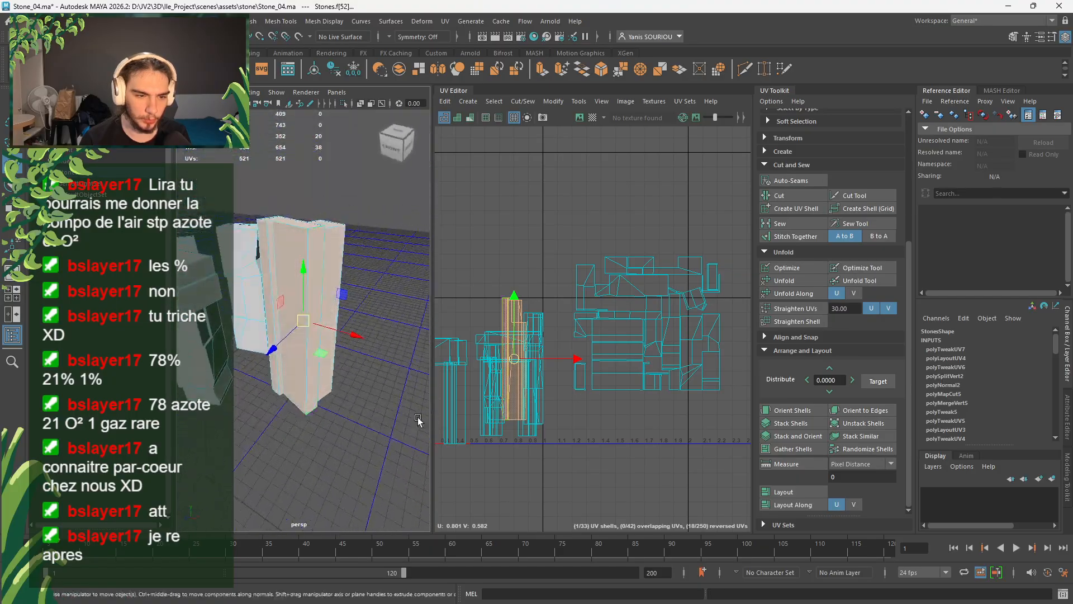
double_click(212, 377)
key(f)
click(345, 104)
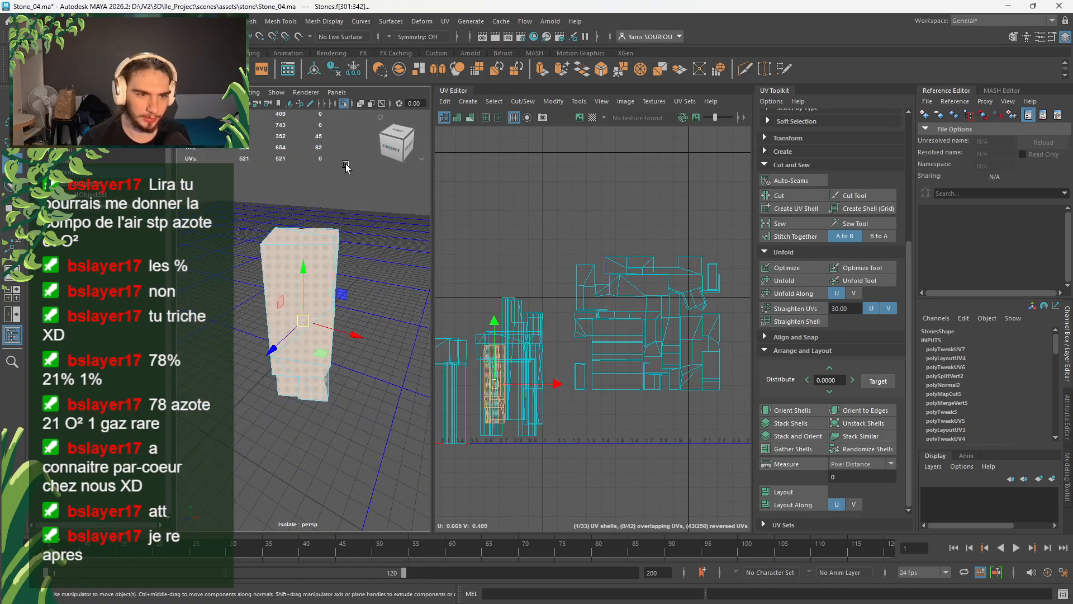
- Start a seam edge selection on the isolated pillar with a top edge and the upright edges of the adjoining side
alt+drag(360, 291, 308, 340)
scroll(344, 316, up, 5)
alt+middle_drag(345, 315, 345, 335)
right_drag(389, 282, 389, 250)
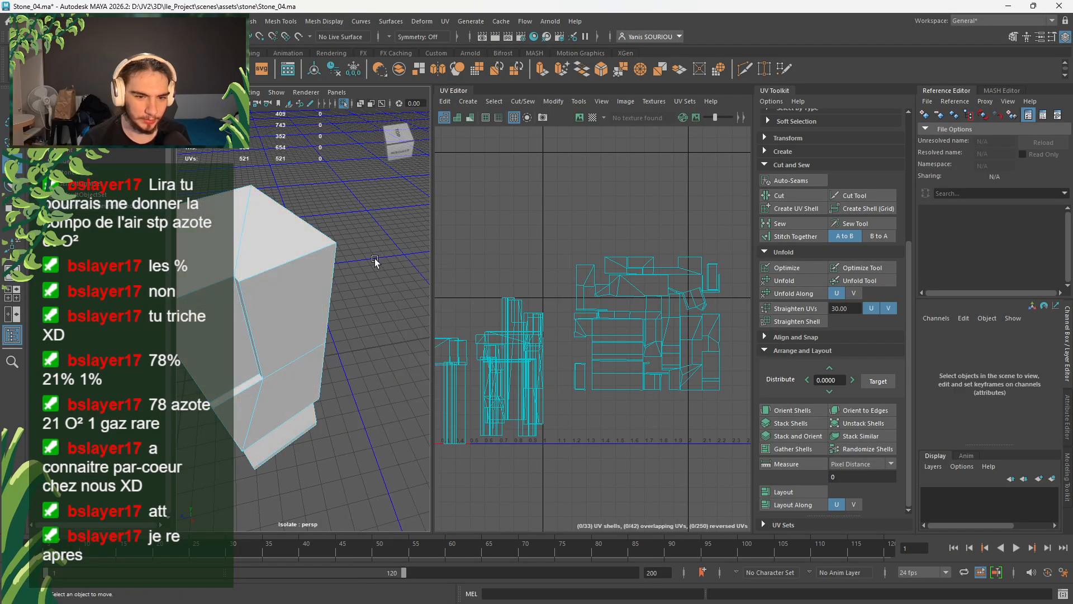
alt+middle_drag(307, 299, 342, 305)
click(332, 285)
alt+drag(319, 365, 304, 341)
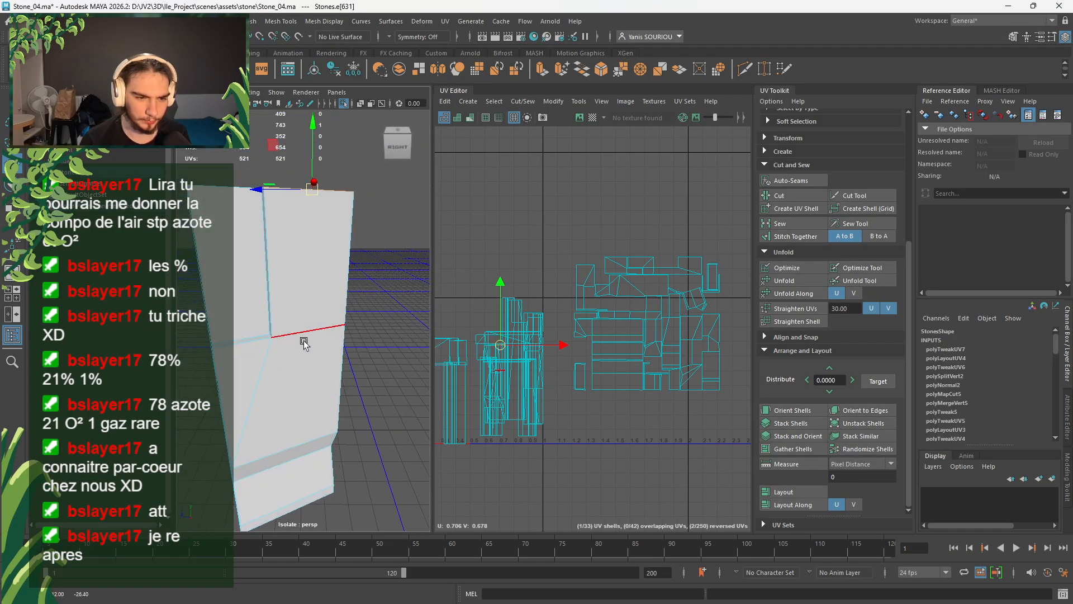
shift+click(260, 340)
alt+drag(276, 378, 321, 383)
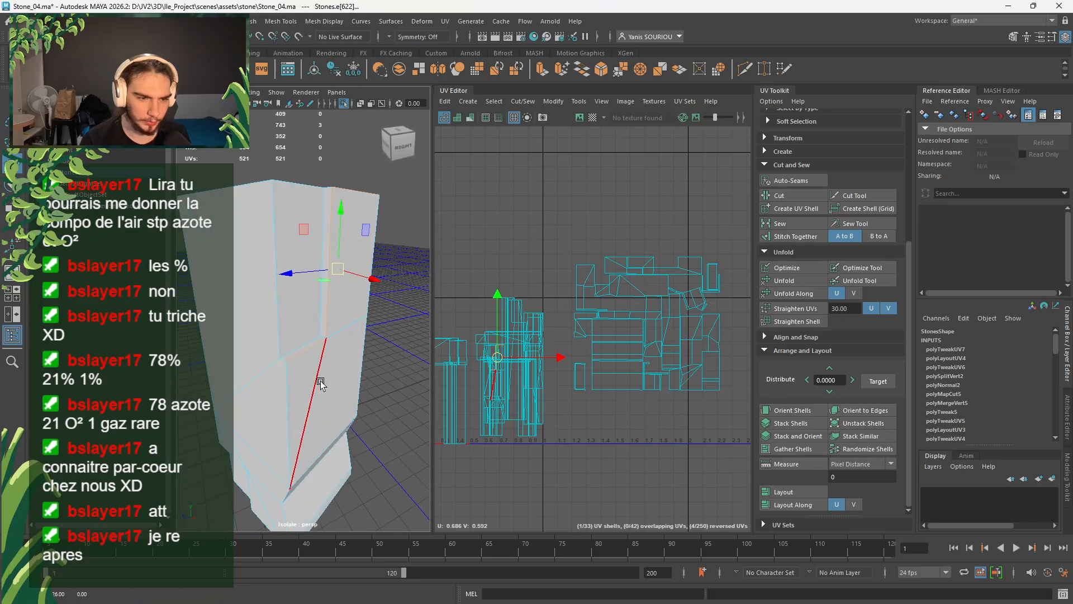
shift+click(282, 391)
- Add the upright corner edges and the ledge edges of the pillar's stepped side to the seam selection
alt+drag(306, 423, 327, 400)
scroll(335, 409, up, 5)
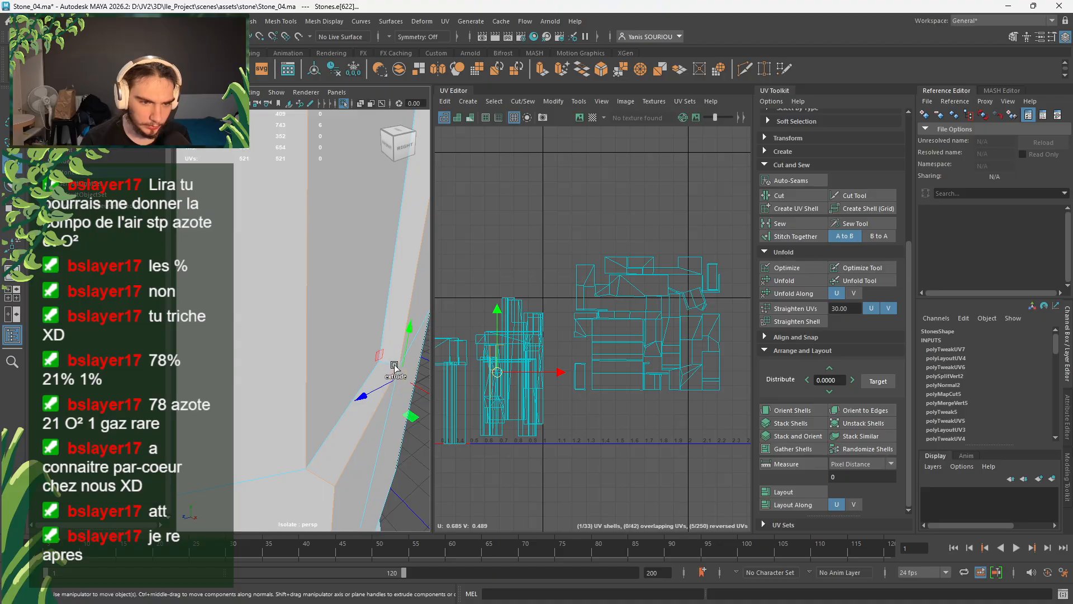
alt+drag(373, 442, 324, 419)
shift+click(294, 323)
scroll(296, 338, down, 5)
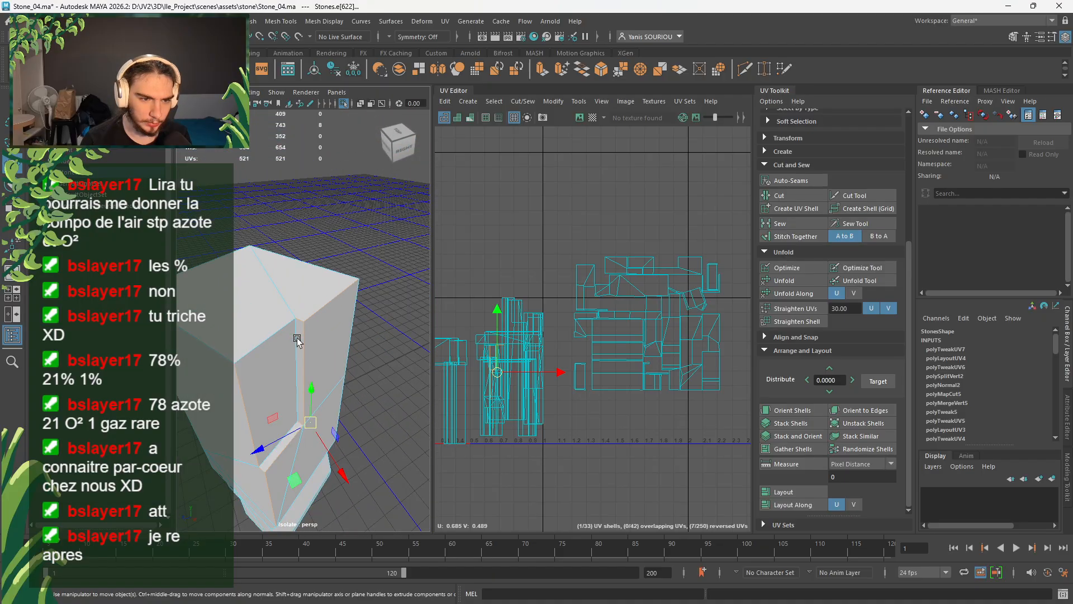
alt+drag(297, 338, 294, 373)
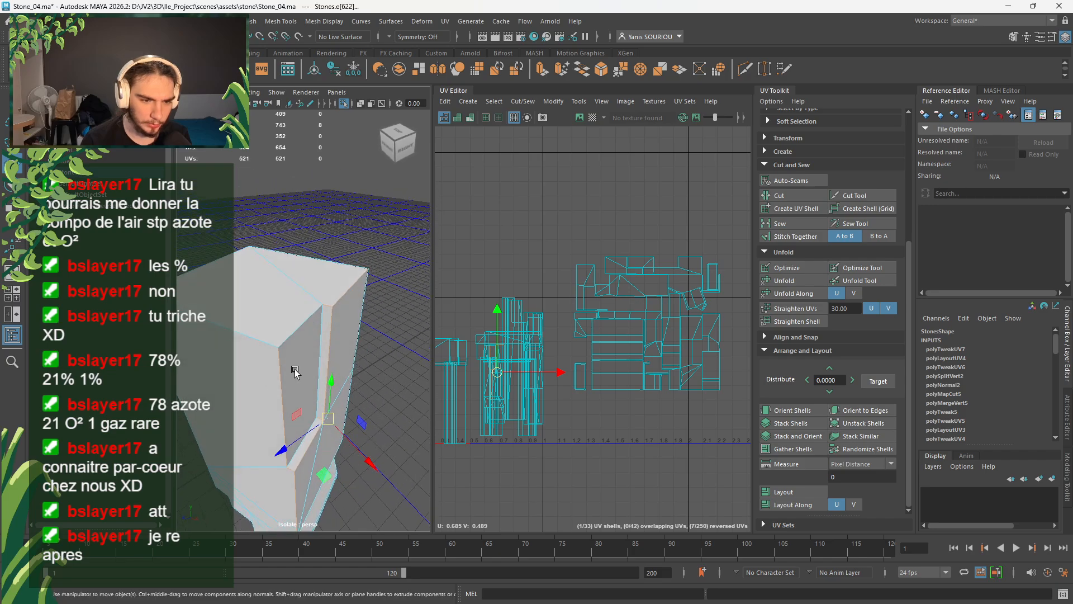
shift+click(316, 339)
scroll(327, 411, up, 5)
alt+drag(329, 415, 302, 352)
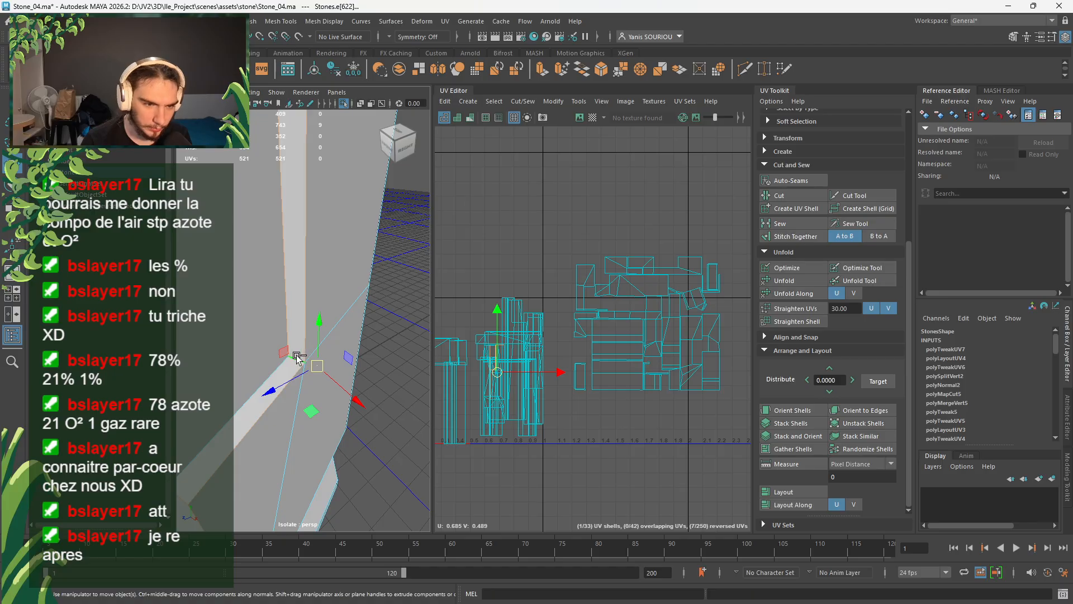
alt+drag(318, 392, 277, 283)
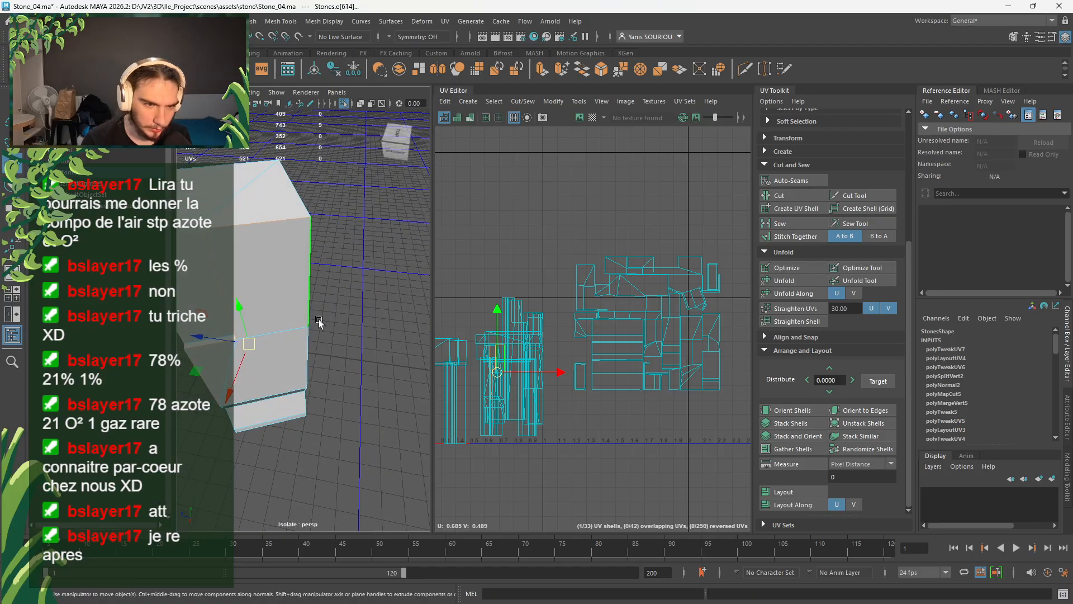
- Extend the seam selection with the upright edges running down the pillar's back corner to its base
alt+drag(319, 323, 283, 304)
alt+drag(333, 370, 276, 338)
shift+click(275, 404)
shift+click(278, 445)
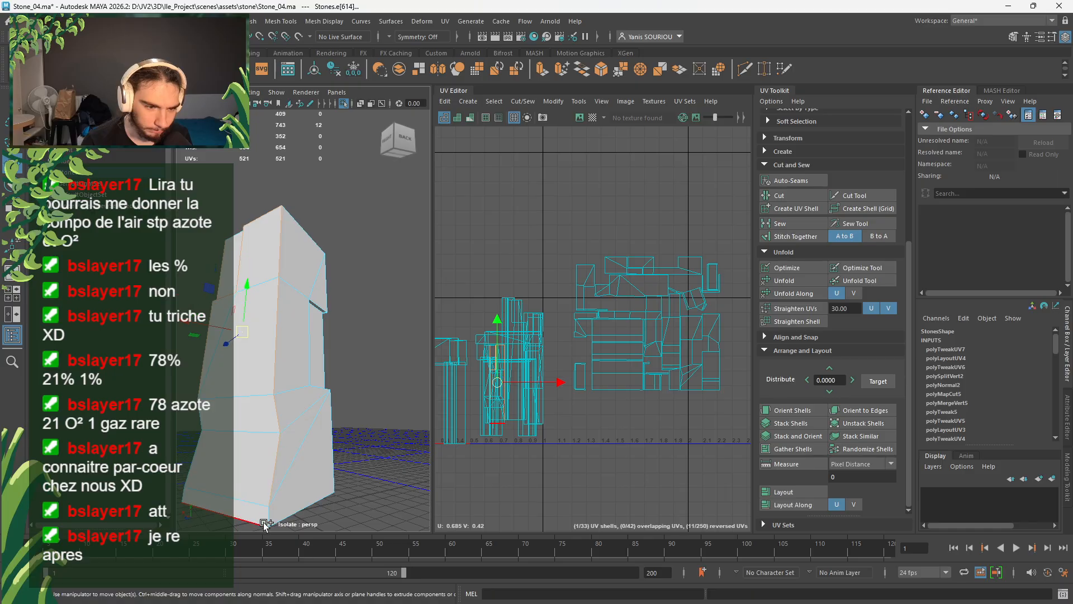
- Add the base notch's upright and ledge edges and the outer corner edges above it to the seam selection
alt+drag(258, 490, 351, 422)
shift+click(328, 316)
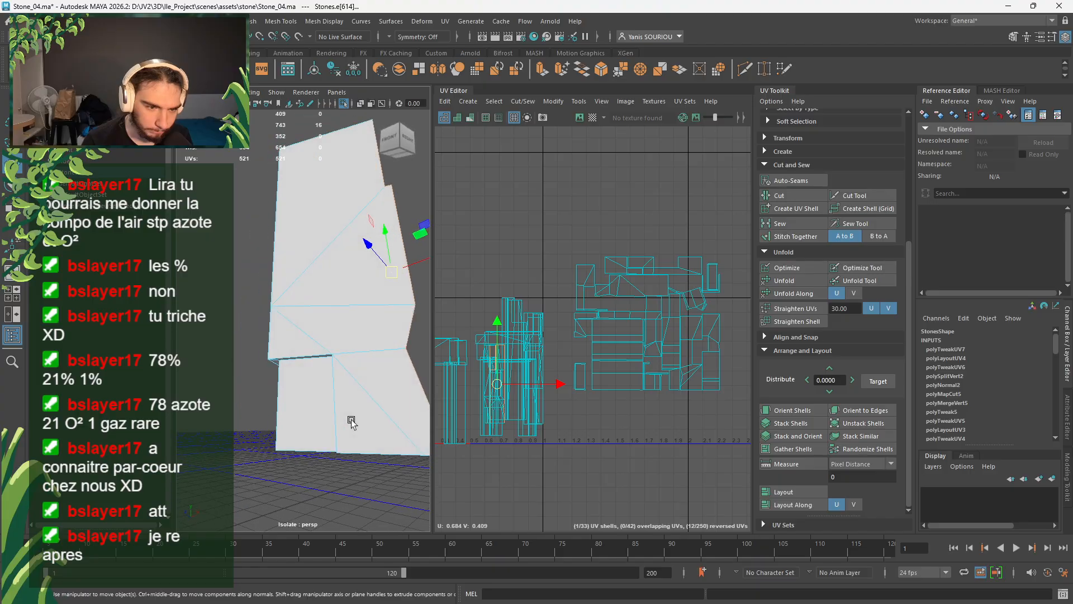
shift+click(348, 420)
shift+click(306, 355)
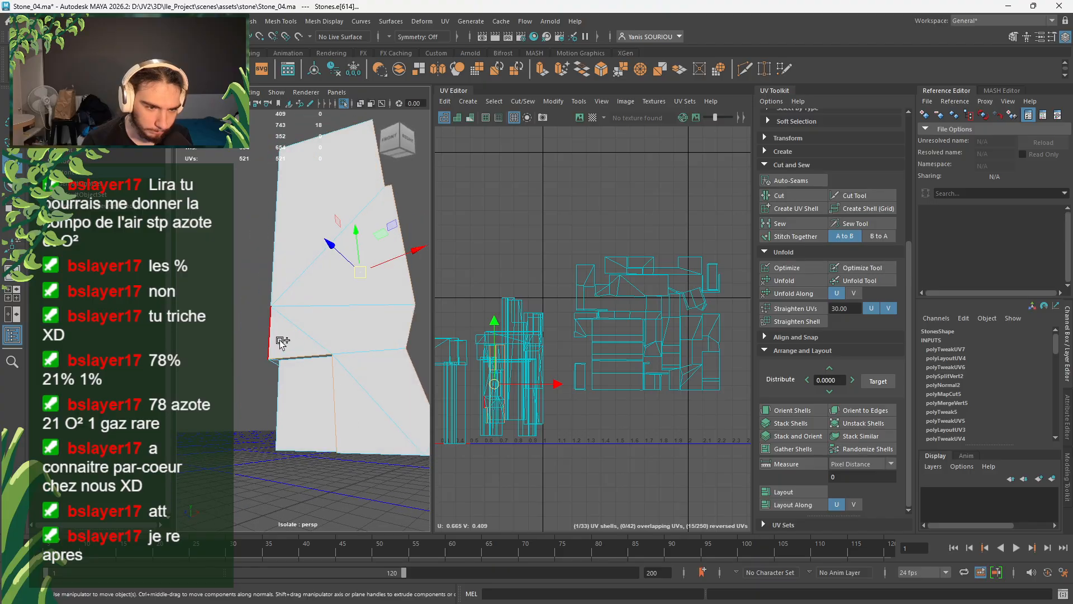
shift+click(276, 280)
alt+drag(276, 280, 310, 351)
- Add the top, upright and bottom edges of the recess on the pillar's left corner to the seam selection
scroll(310, 351, up, 4)
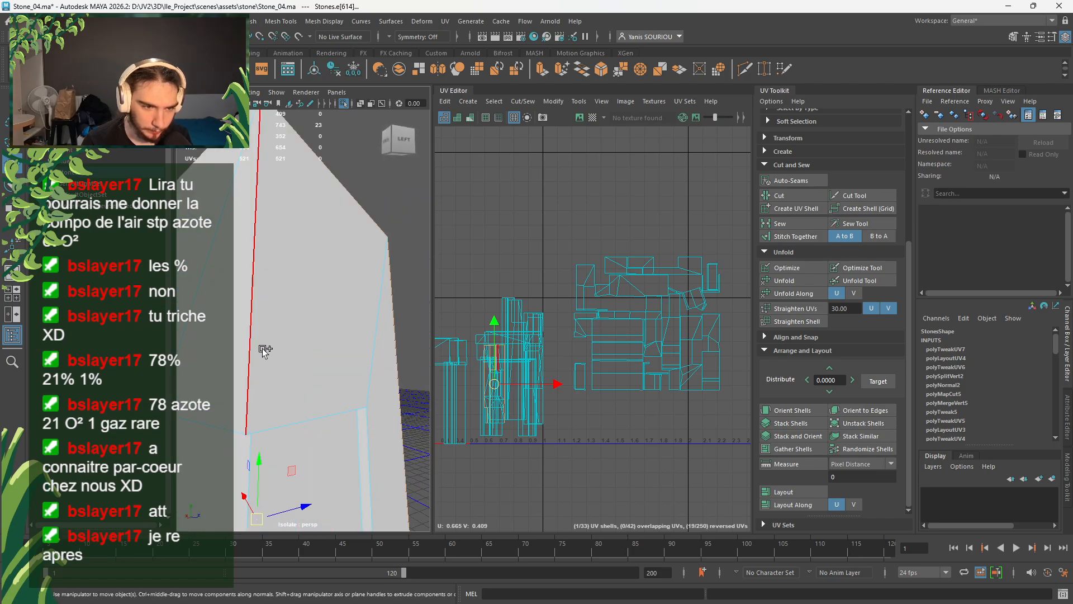
scroll(263, 350, down, 4)
alt+drag(252, 366, 268, 342)
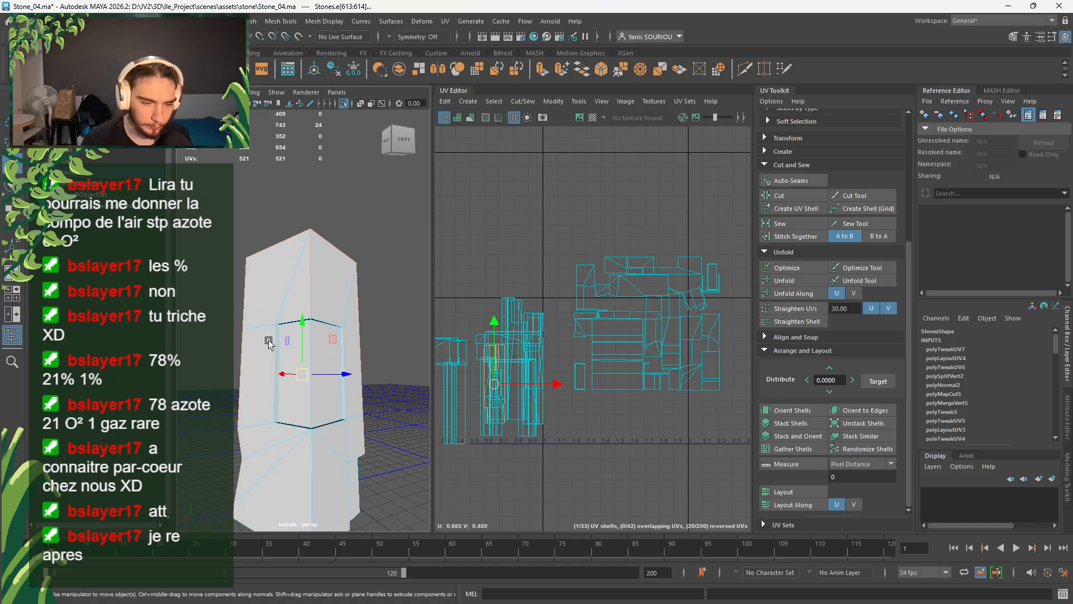
scroll(269, 335, up, 4)
shift+click(237, 343)
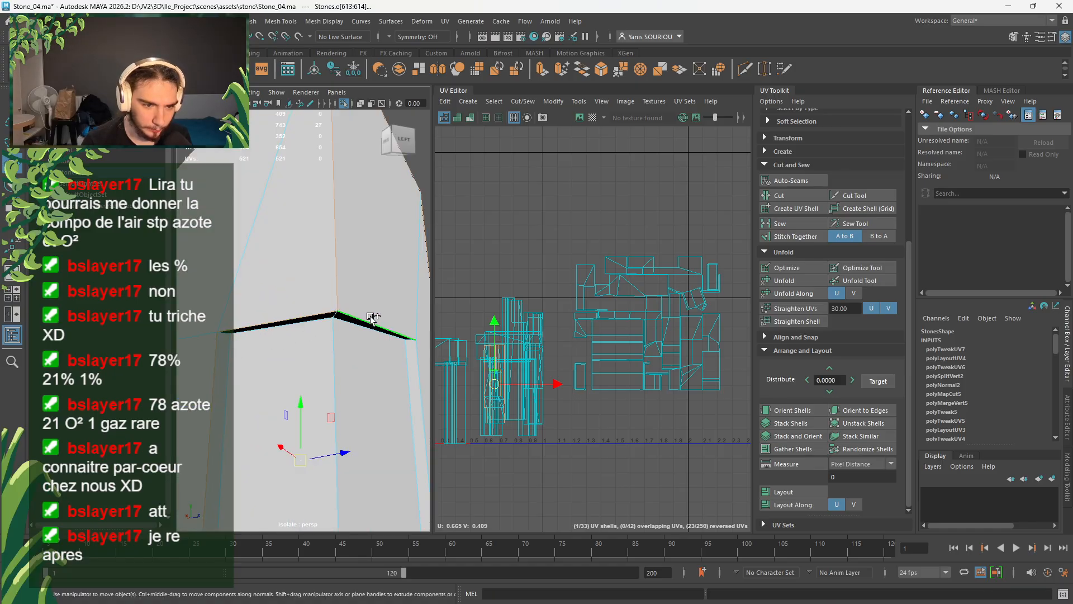
alt+drag(319, 392, 340, 319)
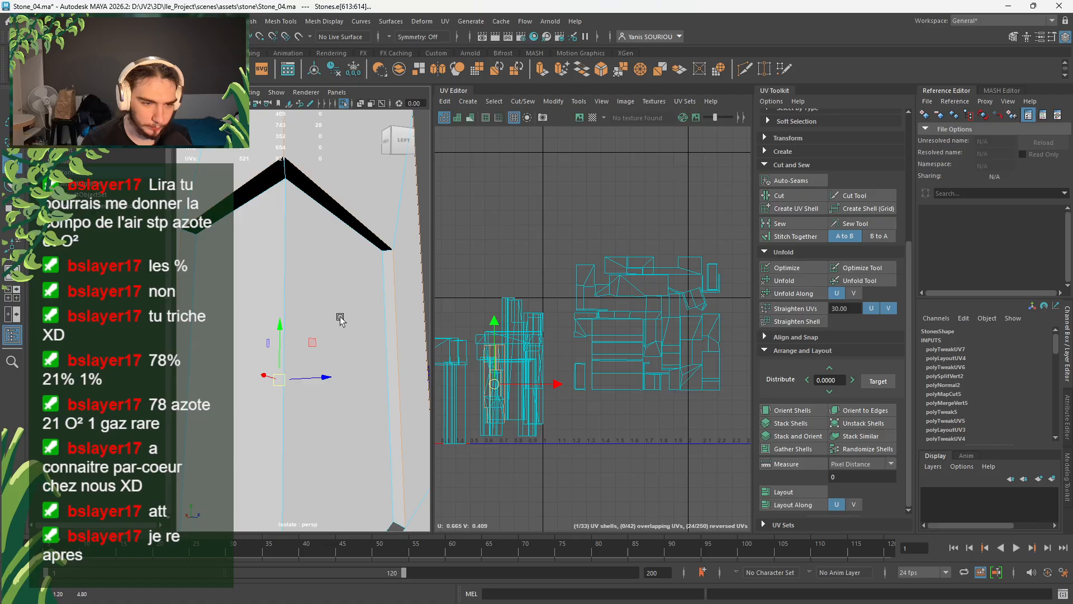
shift+click(283, 190)
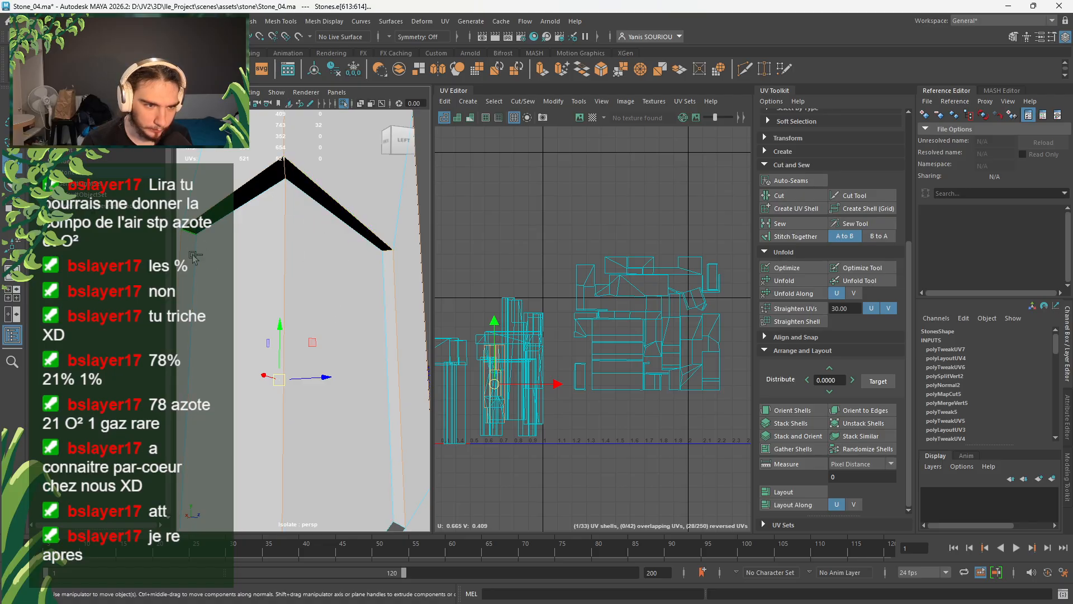
alt+drag(194, 257, 244, 370)
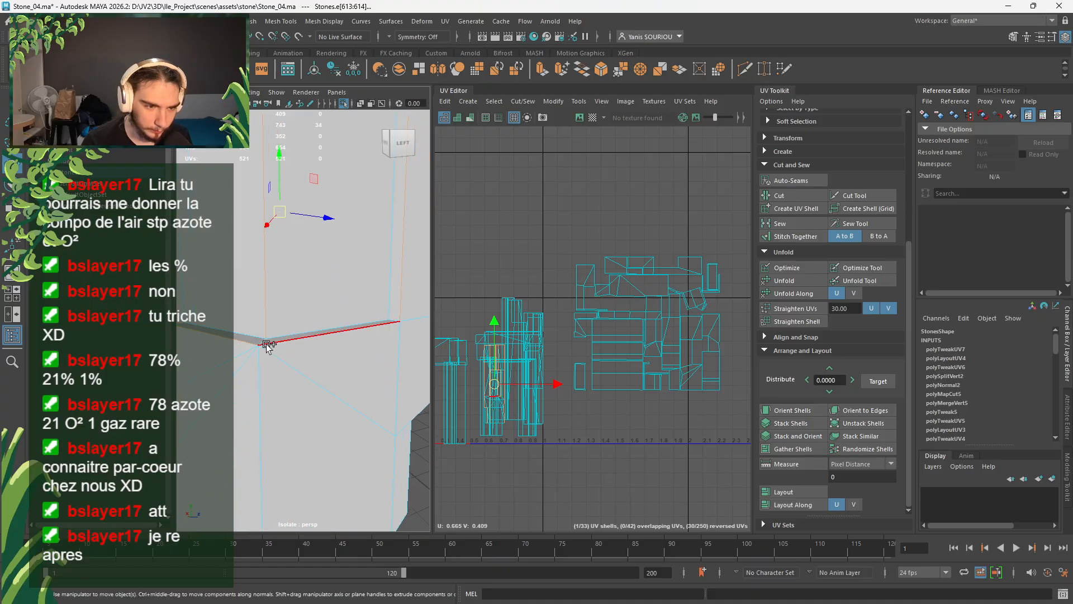
shift+click(261, 367)
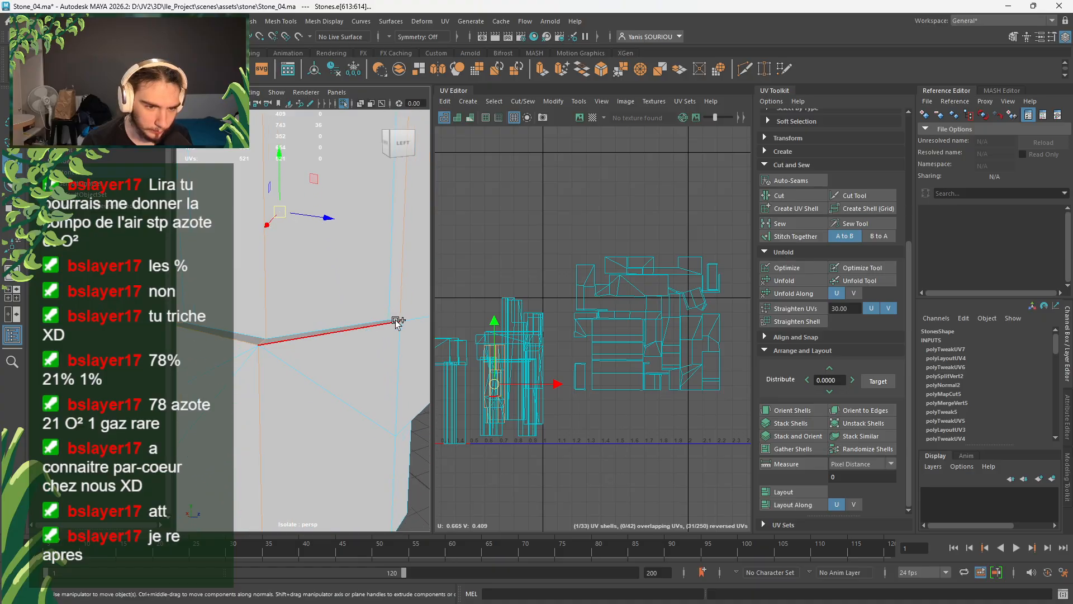
scroll(388, 389, down, 5)
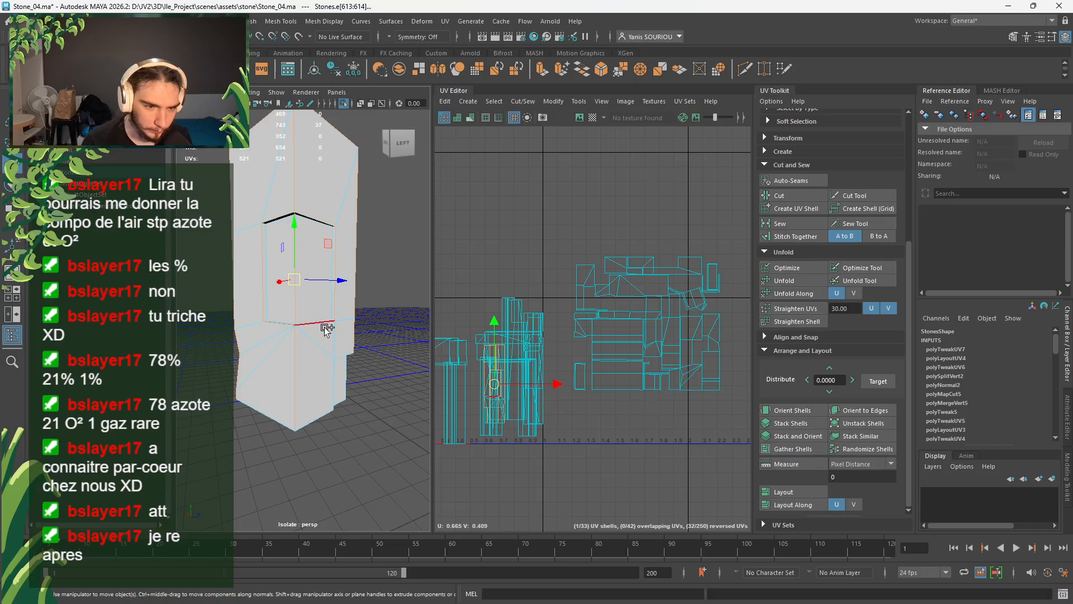
- Add the remaining ledge and upright edges of the notched base, and cut the UVs along the selected seams
alt+drag(336, 476, 384, 398)
scroll(286, 390, up, 4)
alt+middle_drag(255, 399, 409, 378)
scroll(339, 377, up, 4)
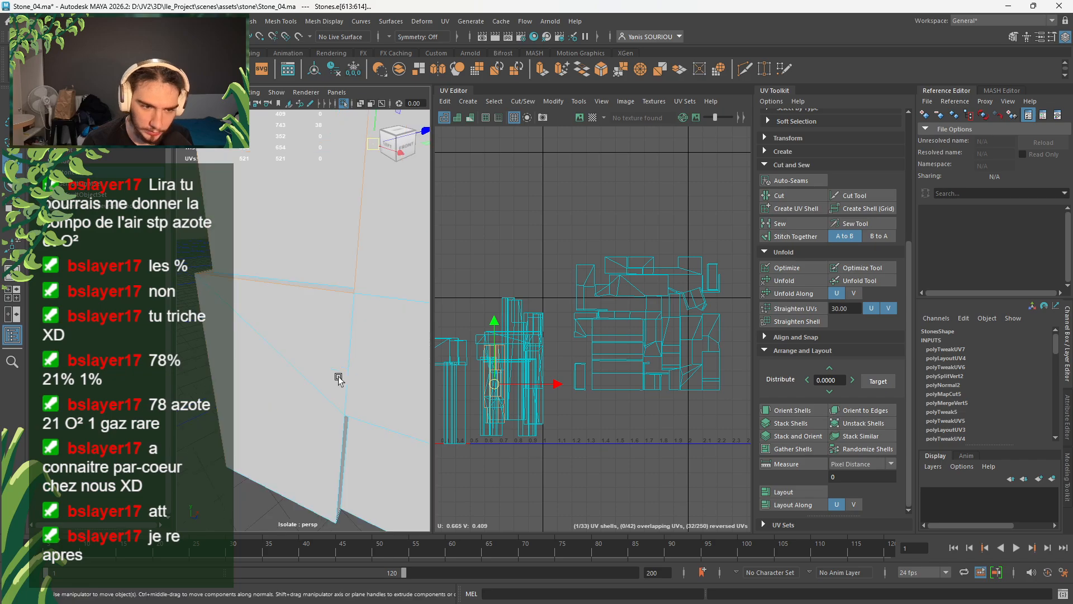
scroll(297, 335, down, 5)
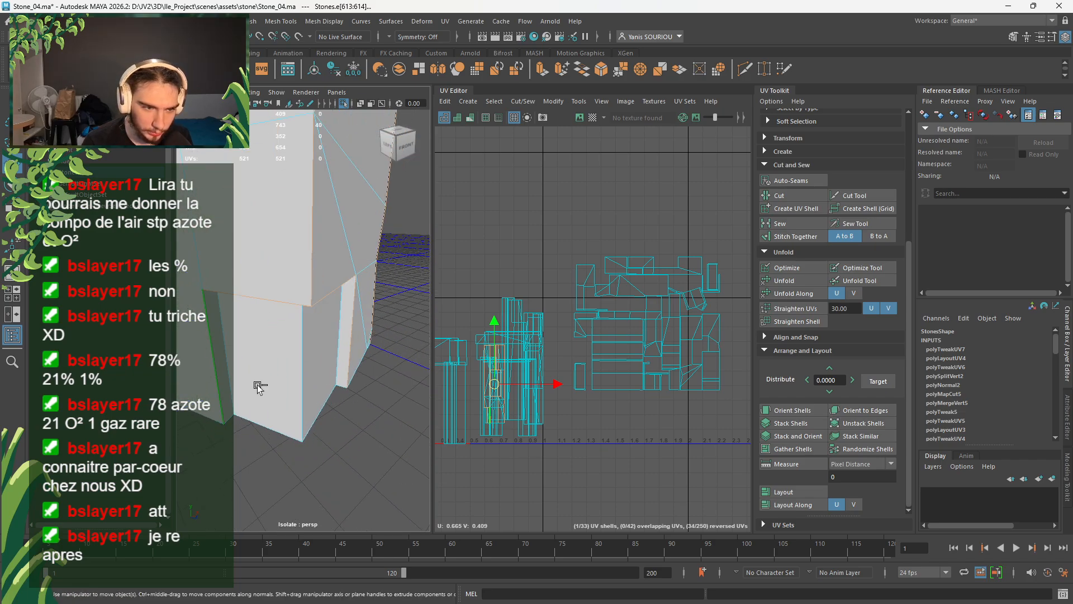
alt+drag(320, 413, 297, 350)
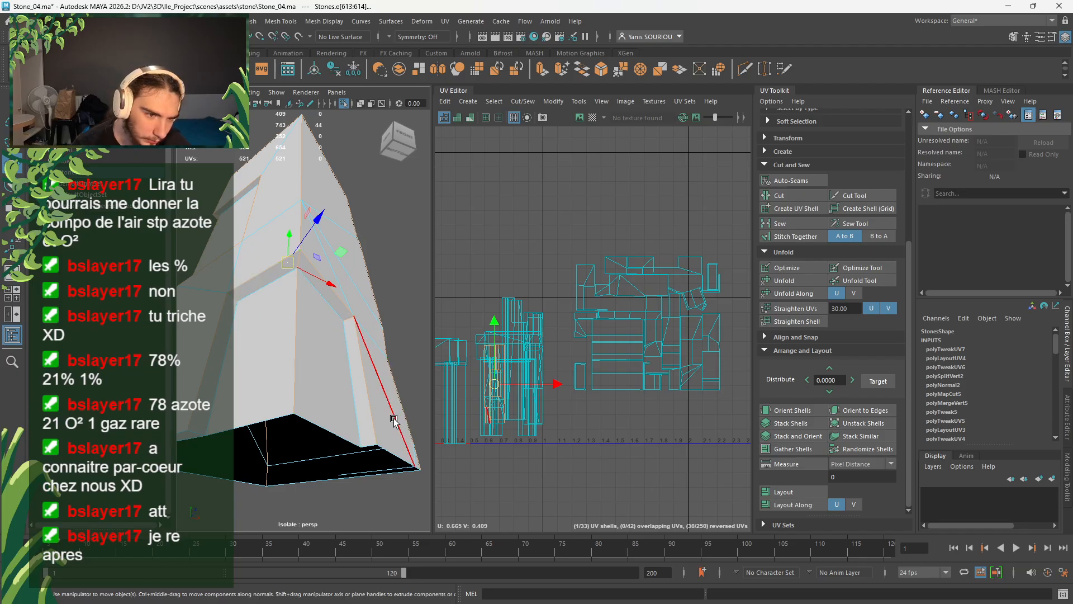
alt+drag(395, 488, 372, 319)
scroll(373, 482, down, 6)
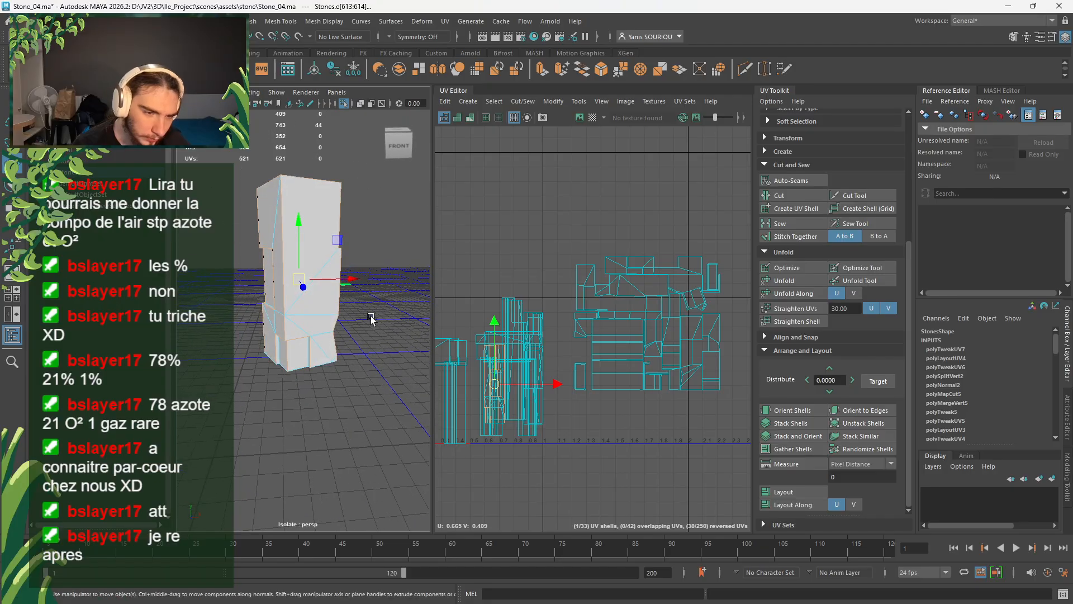
click(779, 195)
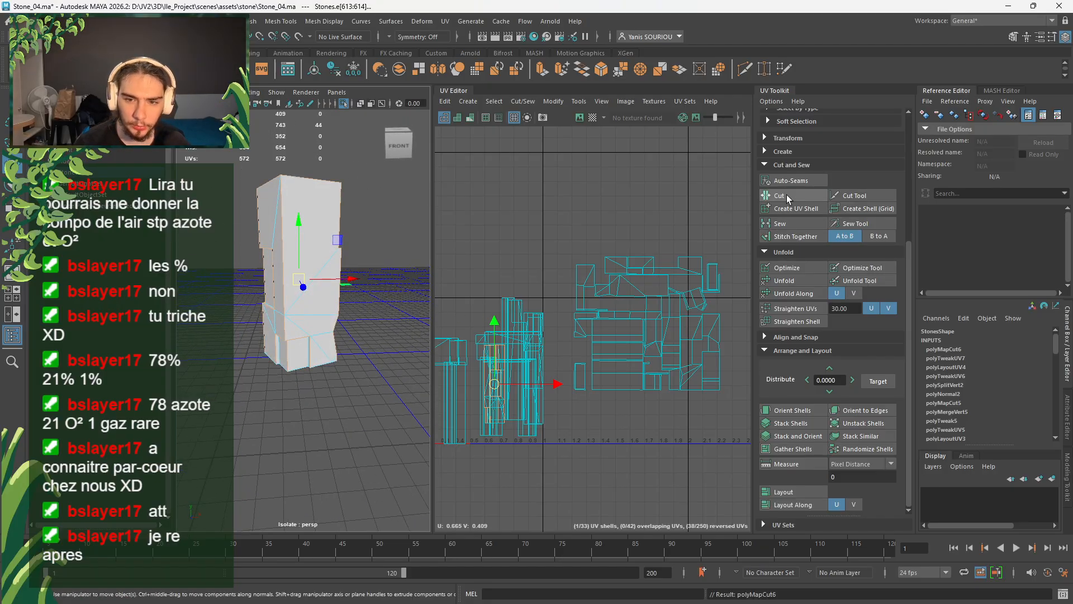
- Select all faces of the pillar, unfold their UVs and orient the shells
right_drag(519, 255, 488, 232)
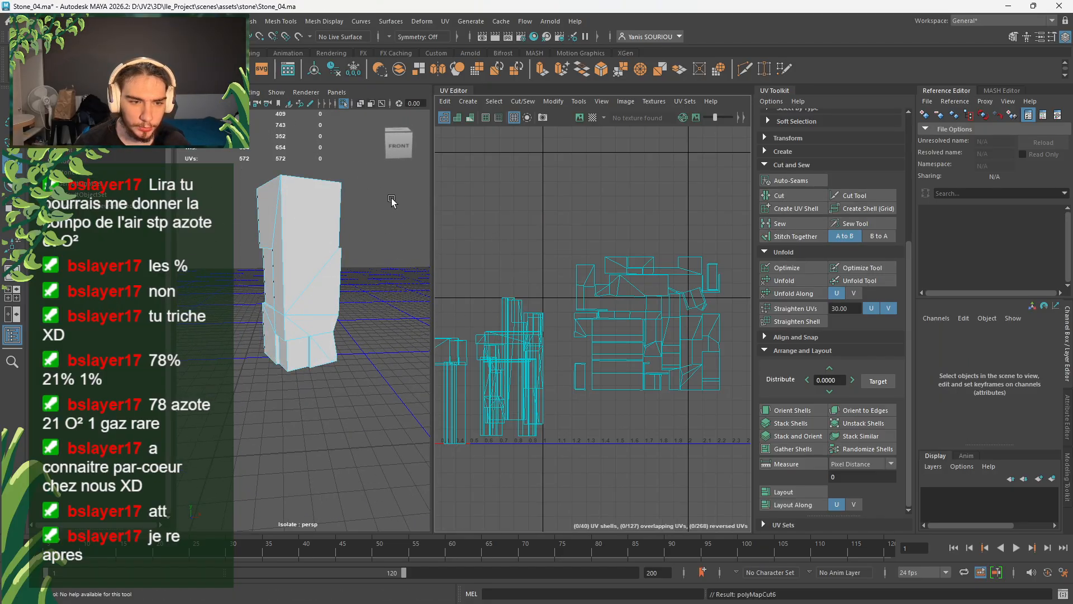
drag(381, 156, 239, 418)
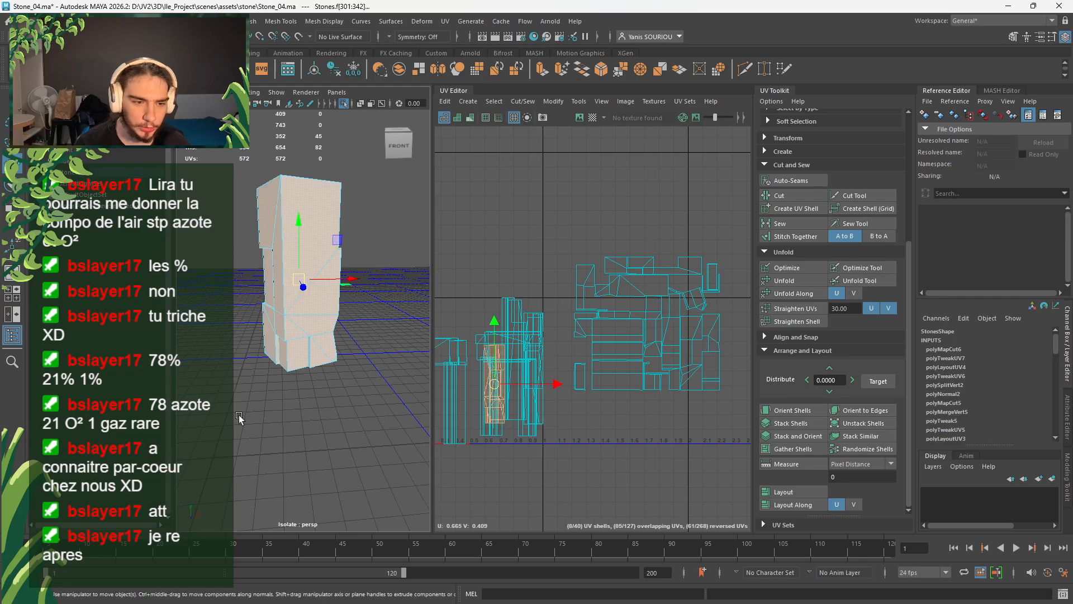
alt+drag(414, 391, 569, 413)
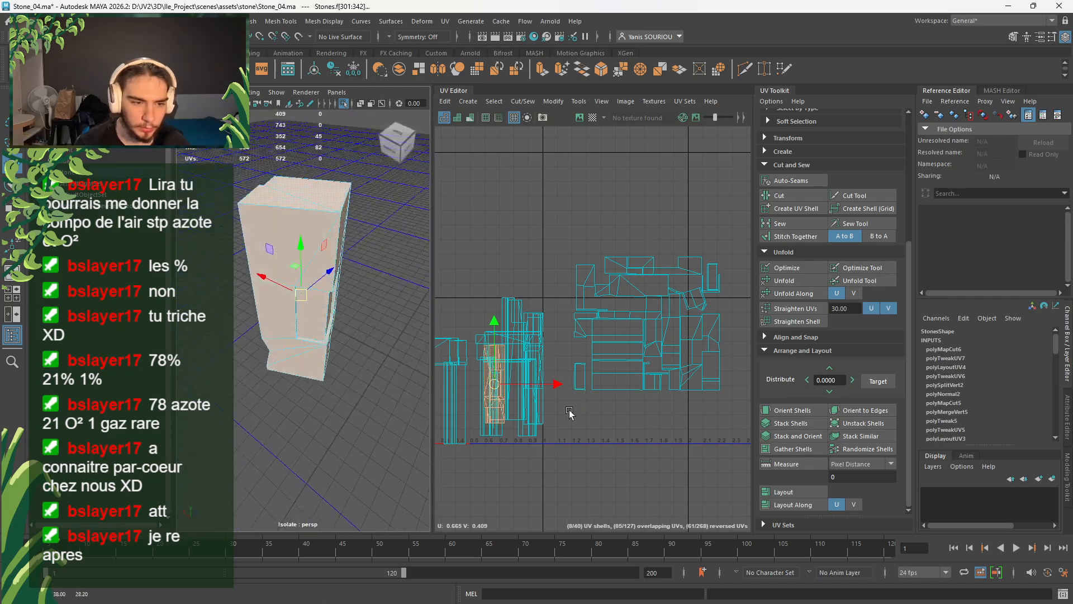
click(782, 282)
click(789, 410)
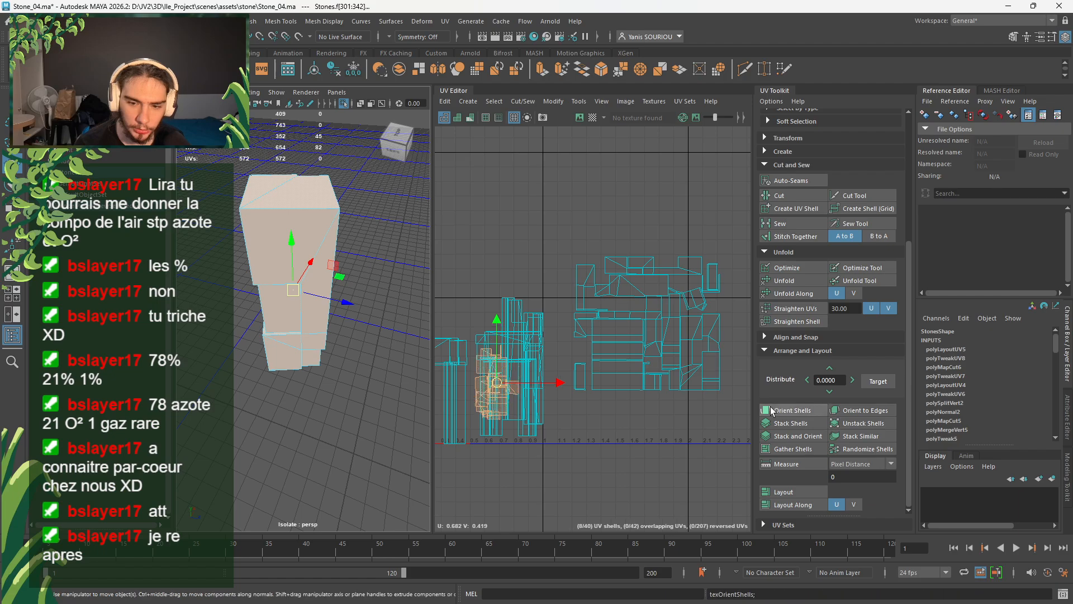
- Move the pillar's UVs to empty space above the other layouts and pull its two large side shells out of the pile
drag(510, 388, 588, 204)
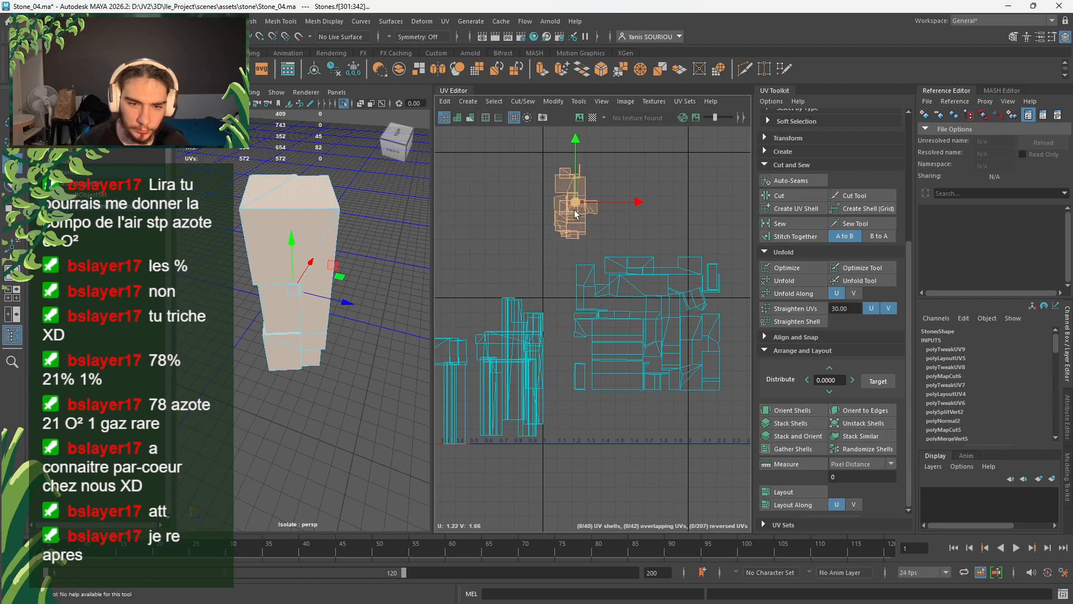
click(616, 229)
scroll(592, 187, up, 5)
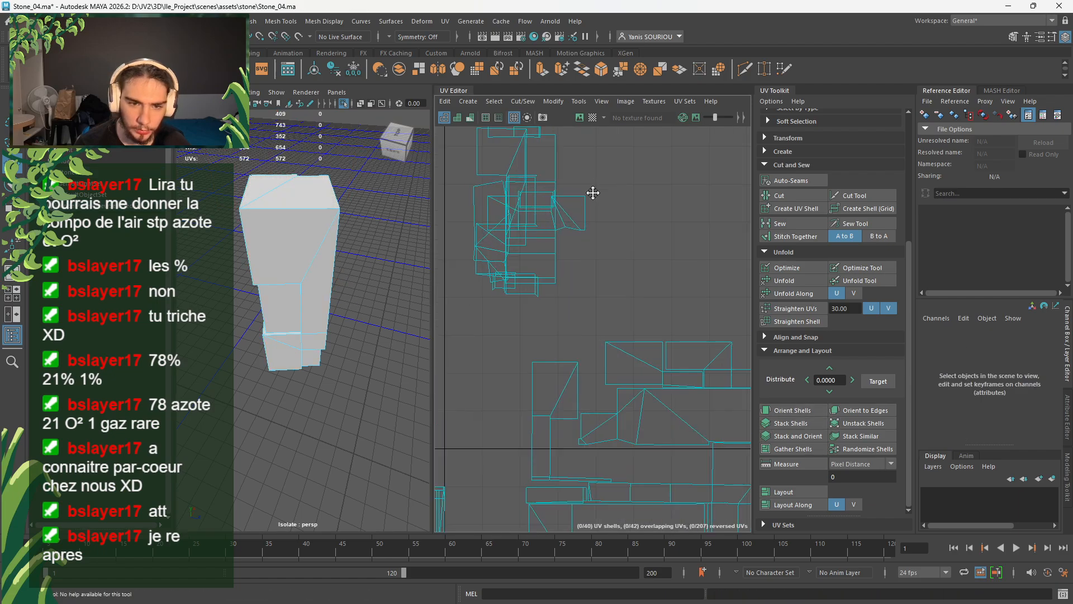
click(581, 296)
drag(577, 296, 708, 334)
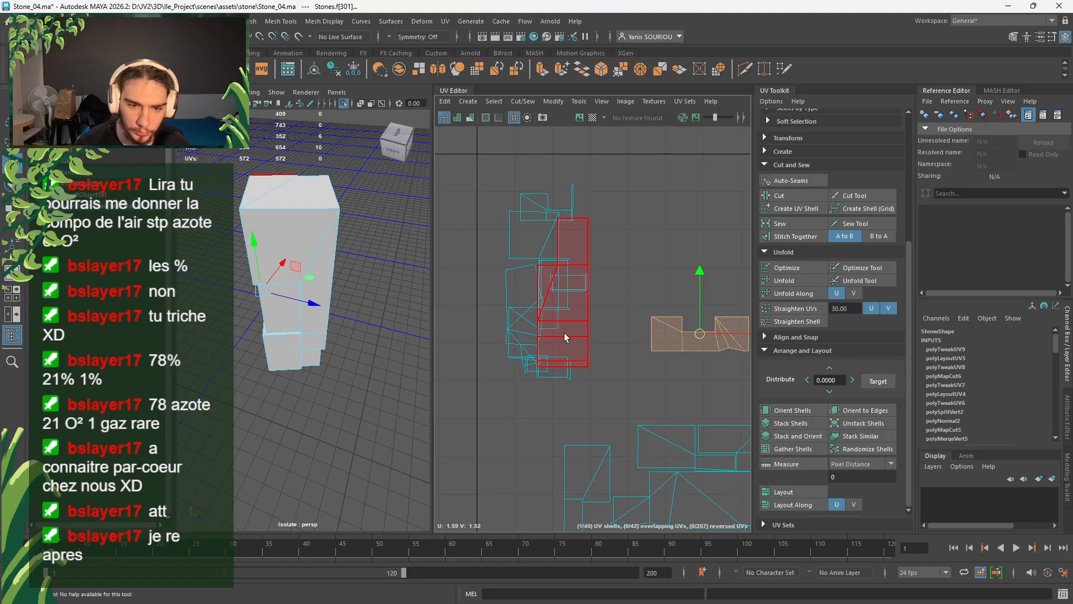
click(560, 291)
drag(560, 291, 725, 236)
- Separate the small rectangular shell, the top-face shell and the long stepped shell from the remaining overlapping pillar shells
click(567, 283)
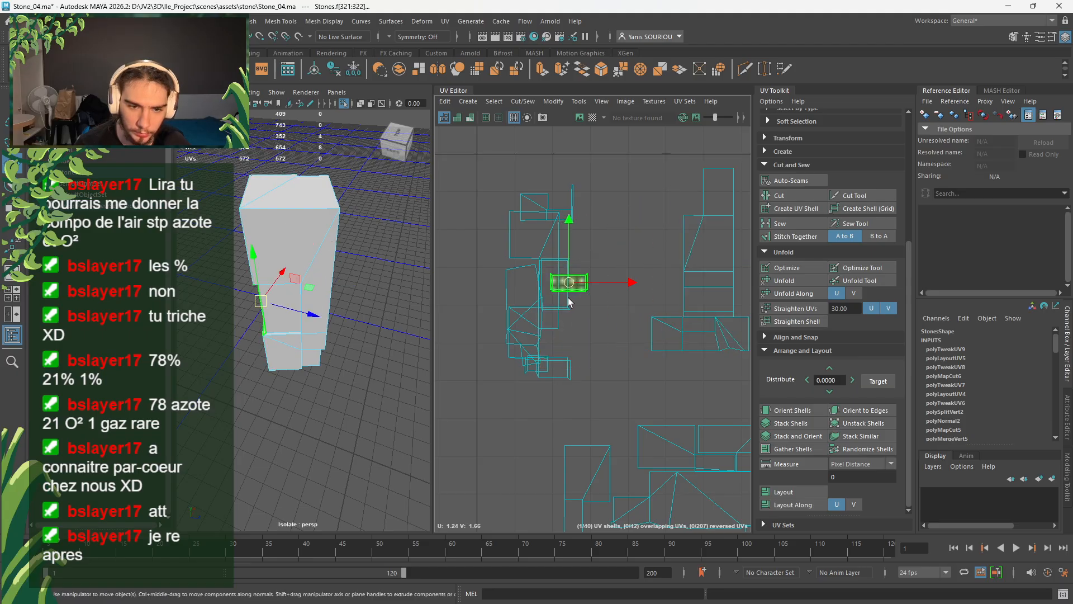
drag(567, 283, 643, 262)
click(567, 217)
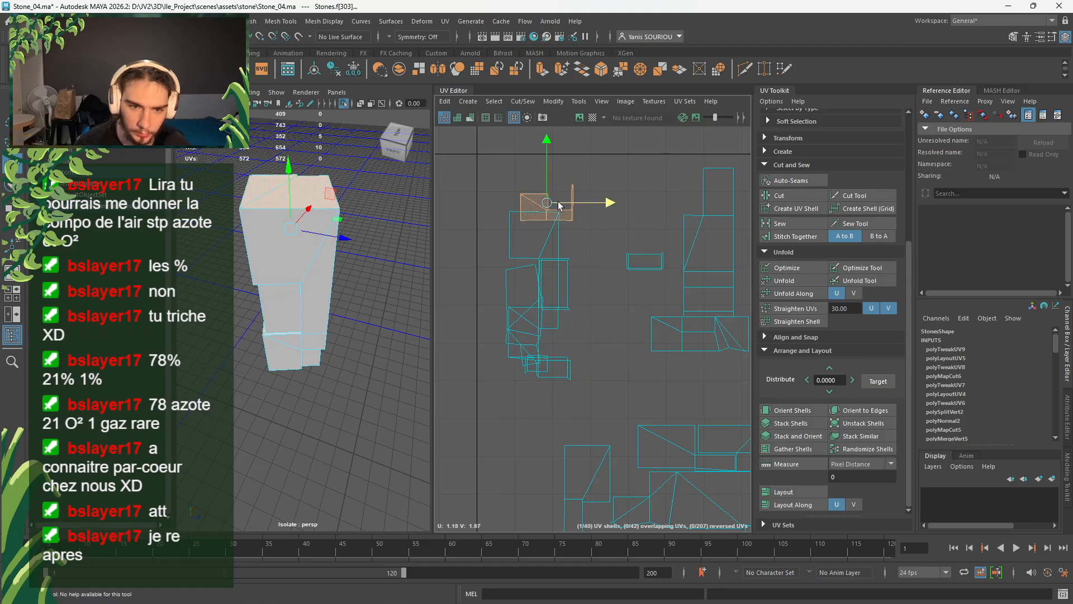
drag(562, 205, 697, 212)
click(548, 255)
drag(548, 256, 608, 279)
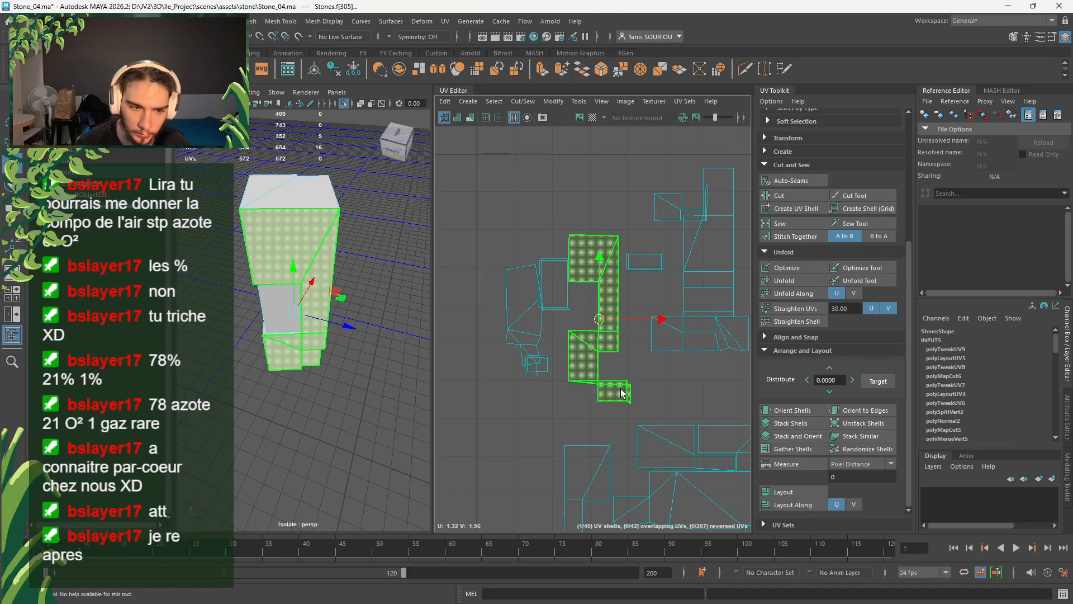
- Inspect the notched base from below and delete the stray triangular face at the pillar's open underside
alt+drag(388, 406, 316, 328)
scroll(340, 346, up, 5)
scroll(333, 362, up, 4)
scroll(300, 324, up, 5)
scroll(348, 283, down, 5)
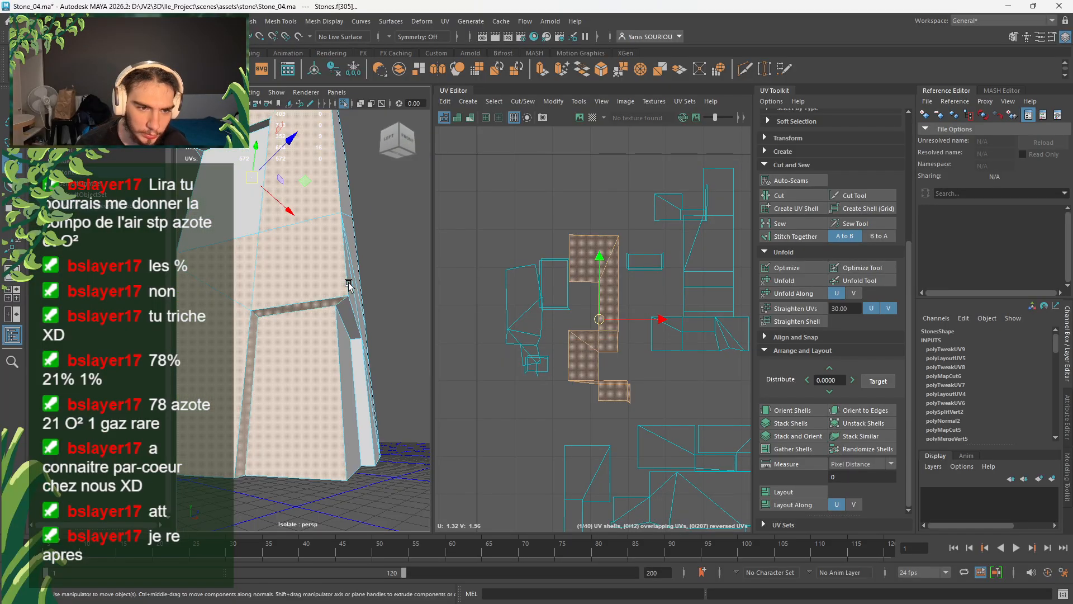
right_drag(304, 283, 294, 256)
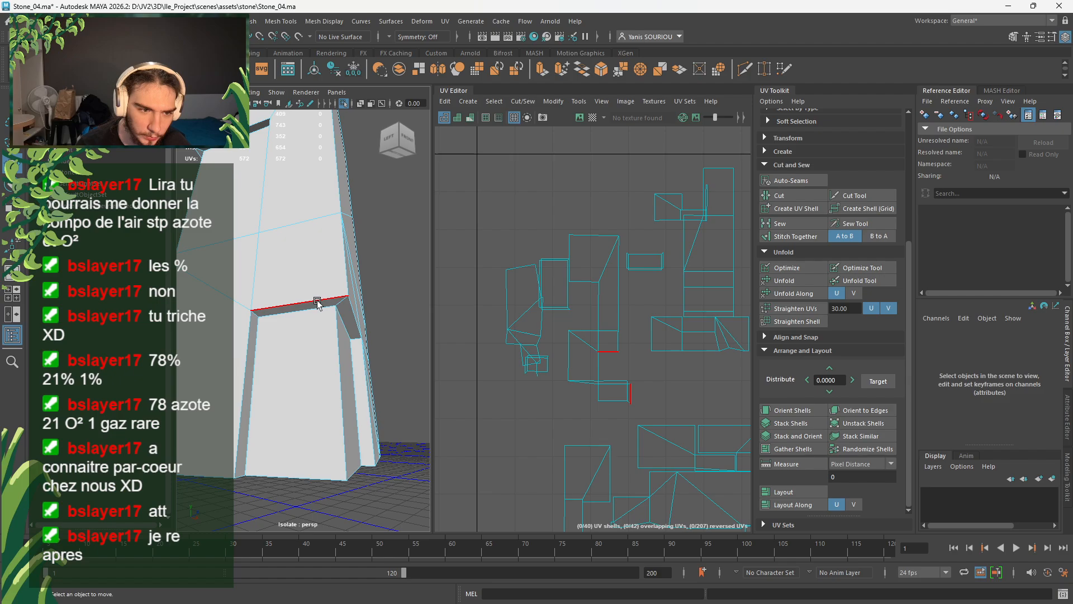
click(237, 478)
alt+drag(239, 477, 322, 420)
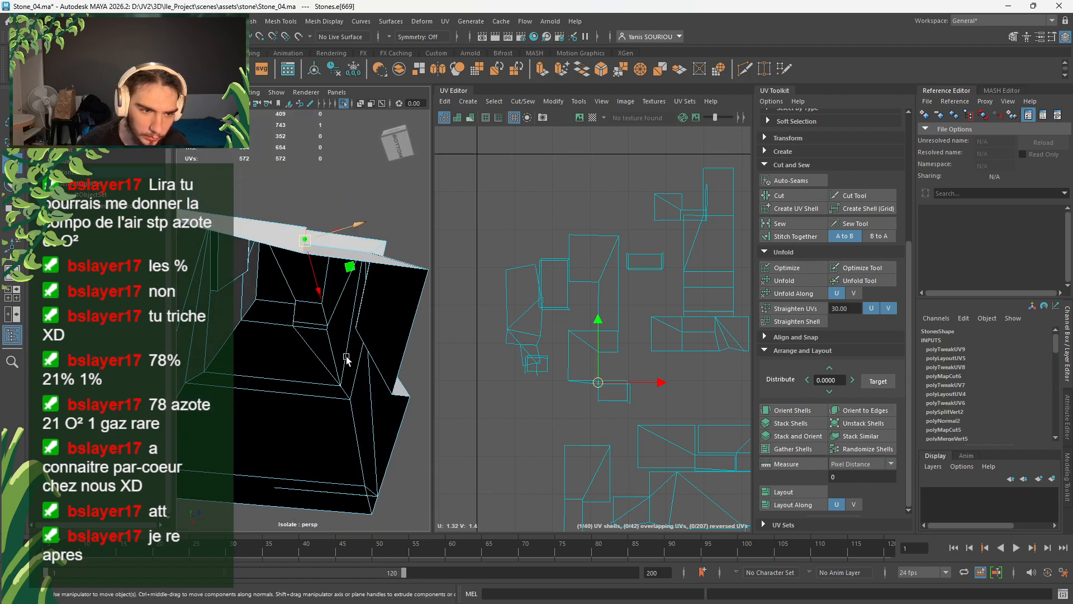
alt+middle_drag(297, 289, 333, 318)
right_drag(338, 285, 350, 318)
click(350, 318)
key(Delete)
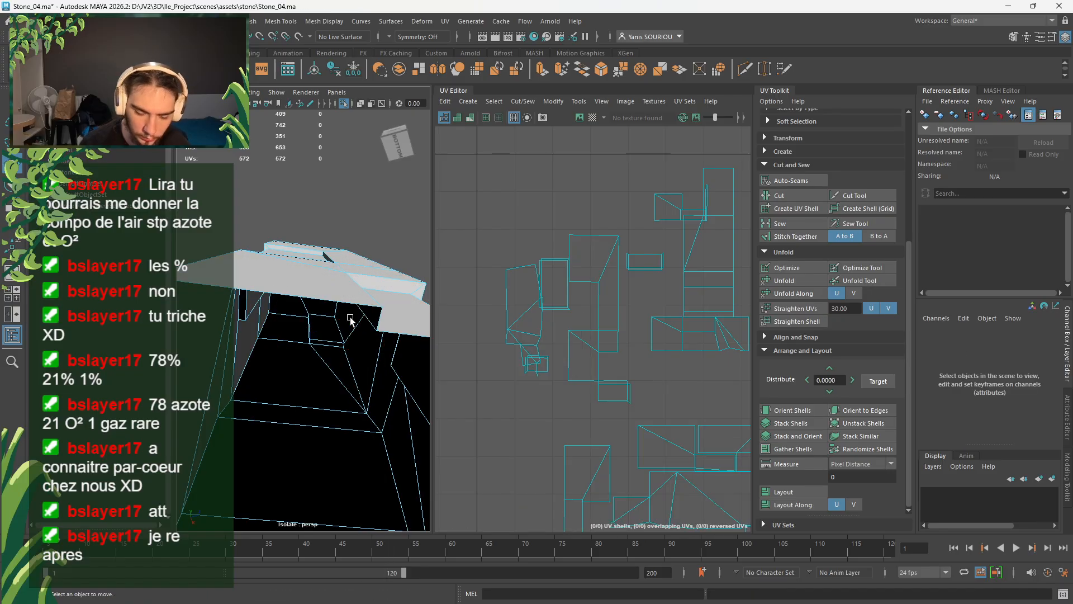
- Unfold the C-shaped stepped shell, detach its small corner rectangle and move the two pieces apart
scroll(350, 319, down, 5)
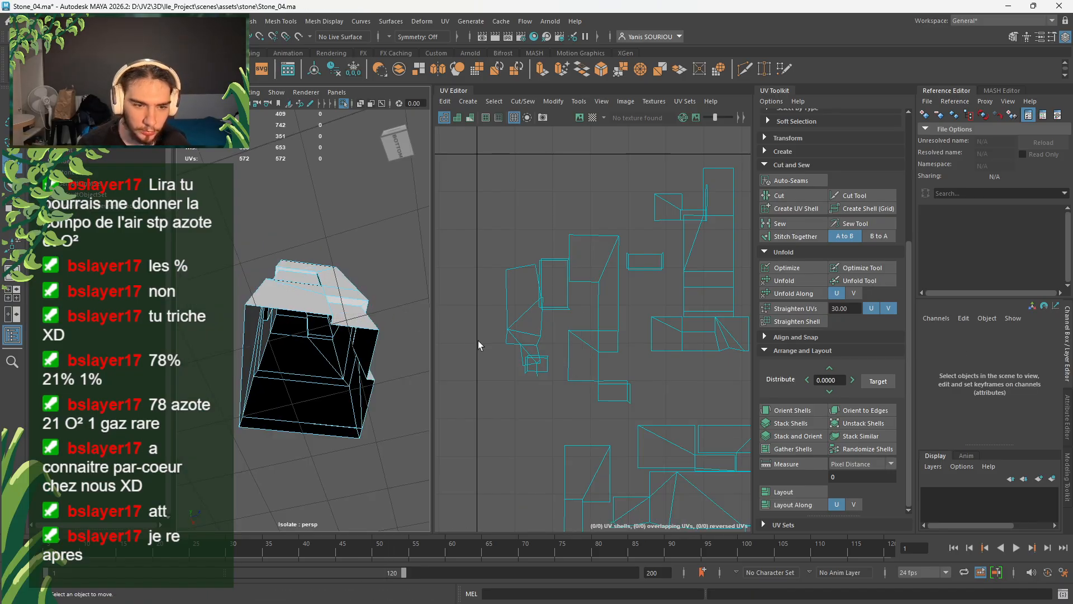
right_drag(588, 410, 546, 382)
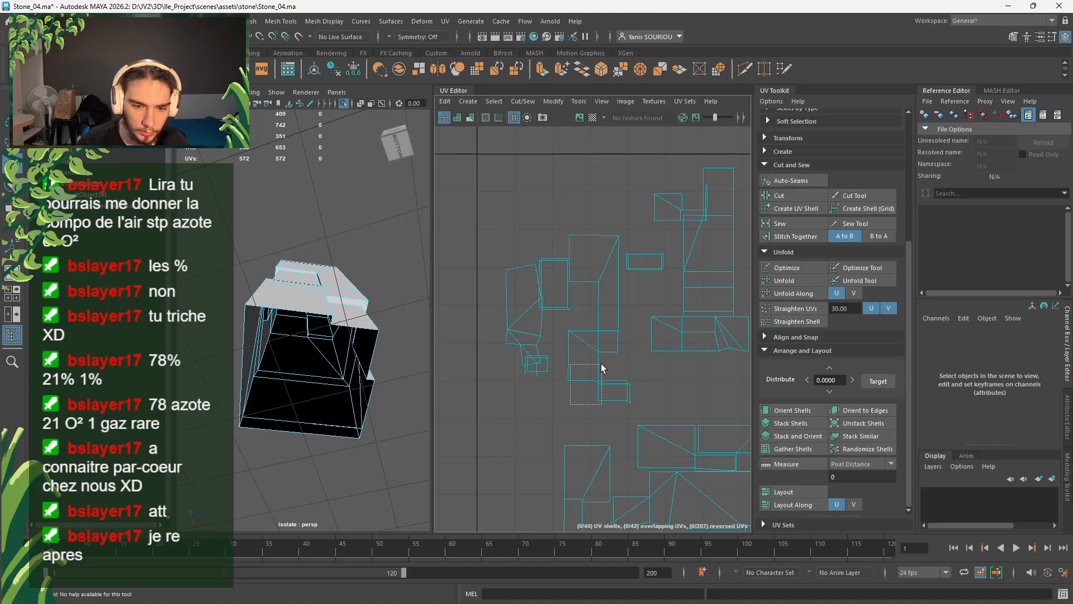
click(628, 404)
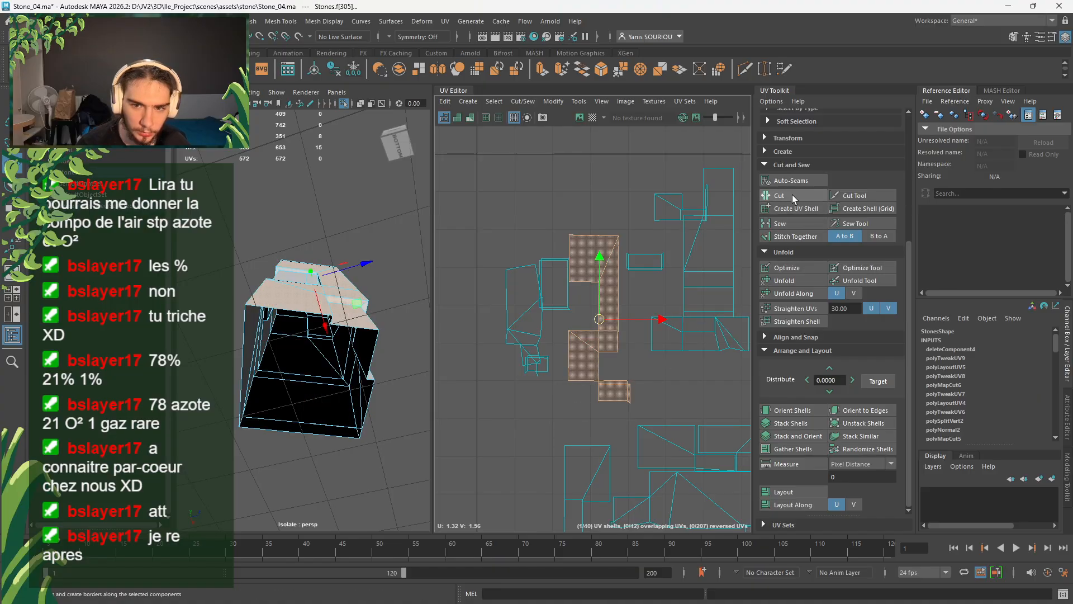
click(779, 280)
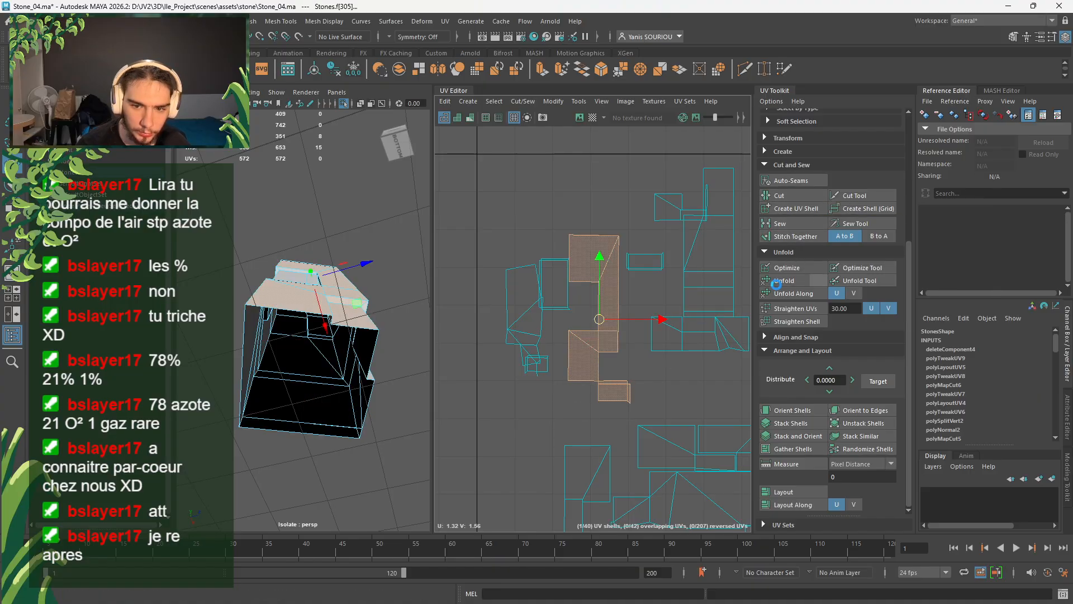
click(610, 364)
click(618, 398)
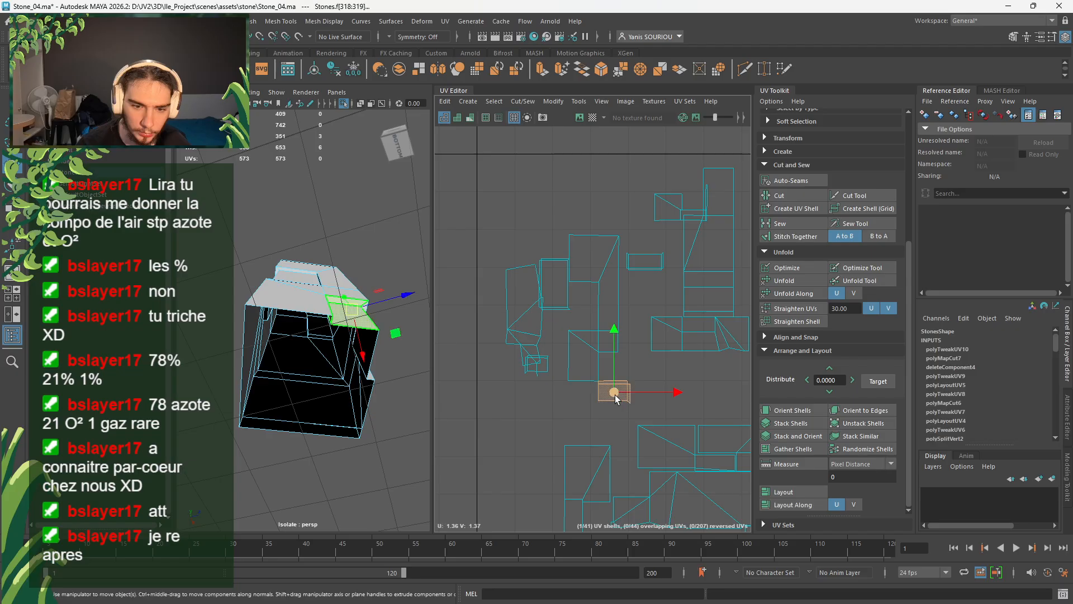
drag(614, 394, 636, 385)
click(592, 343)
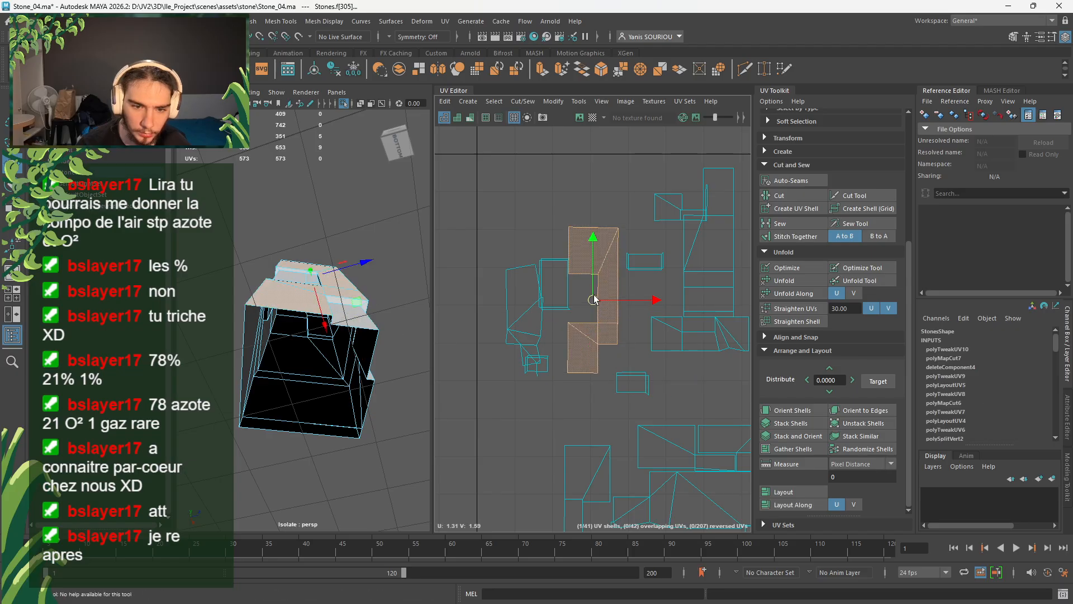
- Pull the irregular side shell clear of the small rectangular shells and delete the stray sliver face at its lower end
click(522, 324)
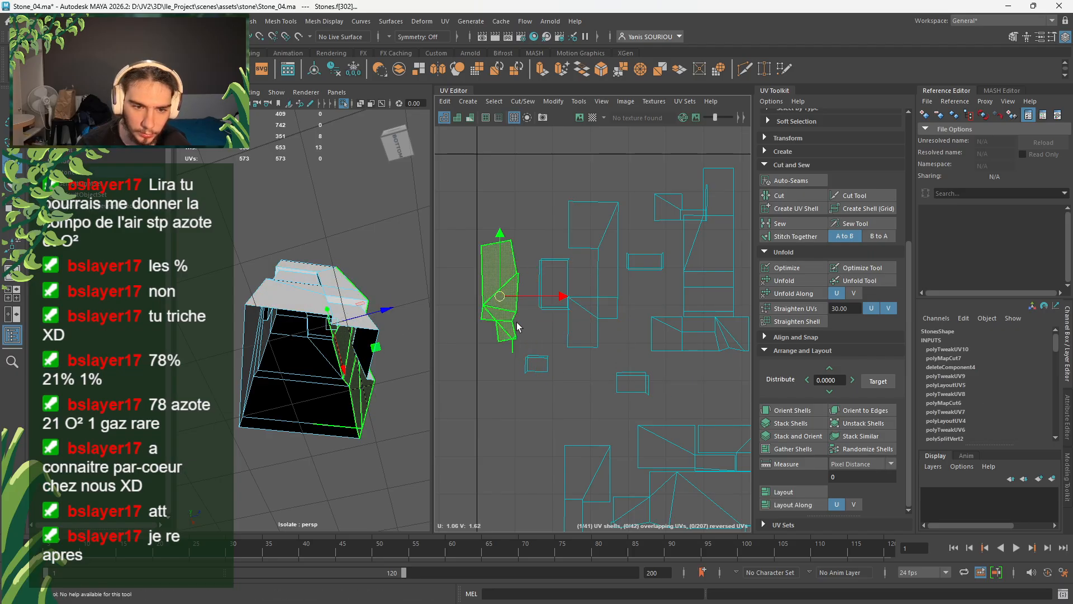
scroll(514, 327, up, 3)
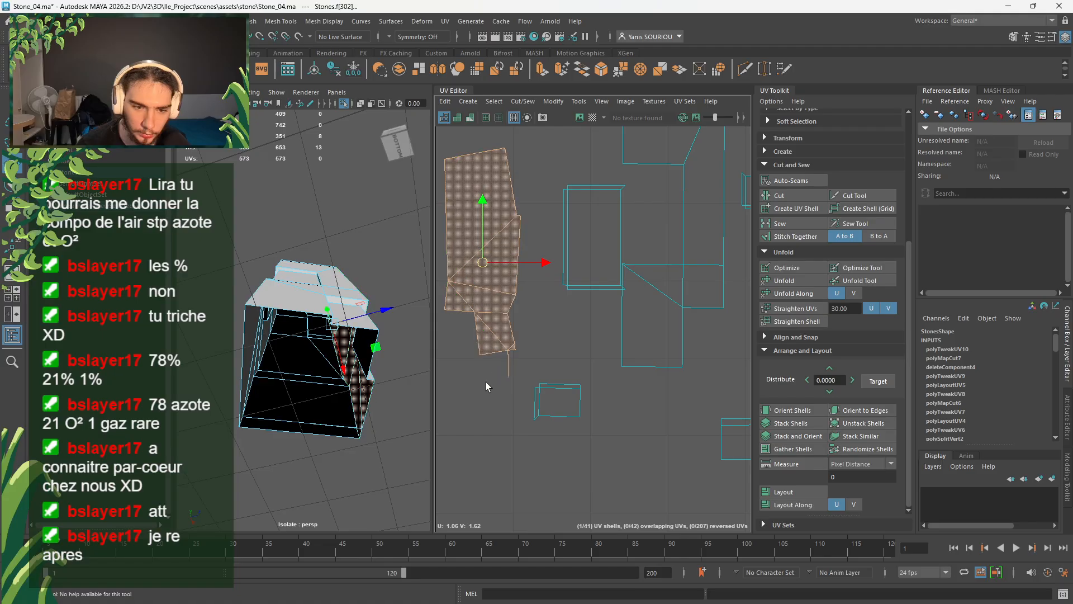
right_click(514, 369)
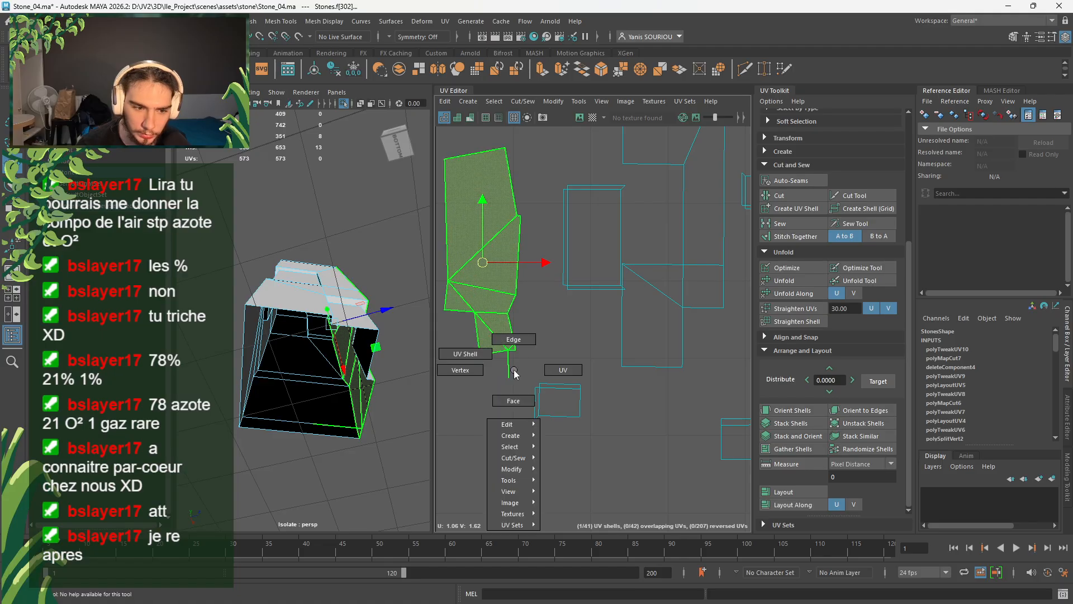
right_drag(514, 373, 510, 394)
click(508, 368)
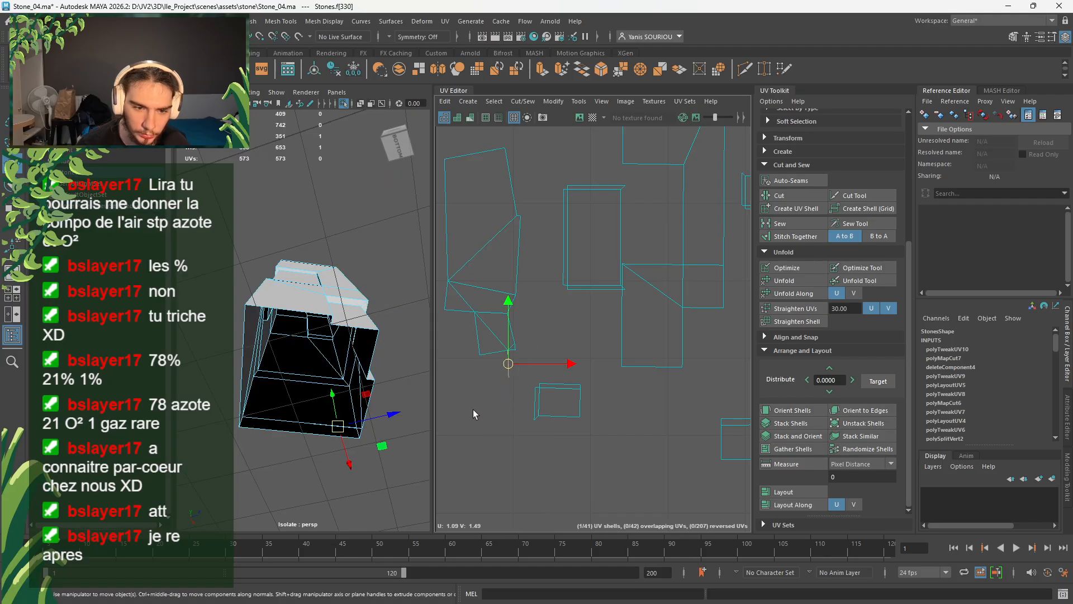
alt+drag(317, 438, 334, 390)
scroll(333, 390, up, 4)
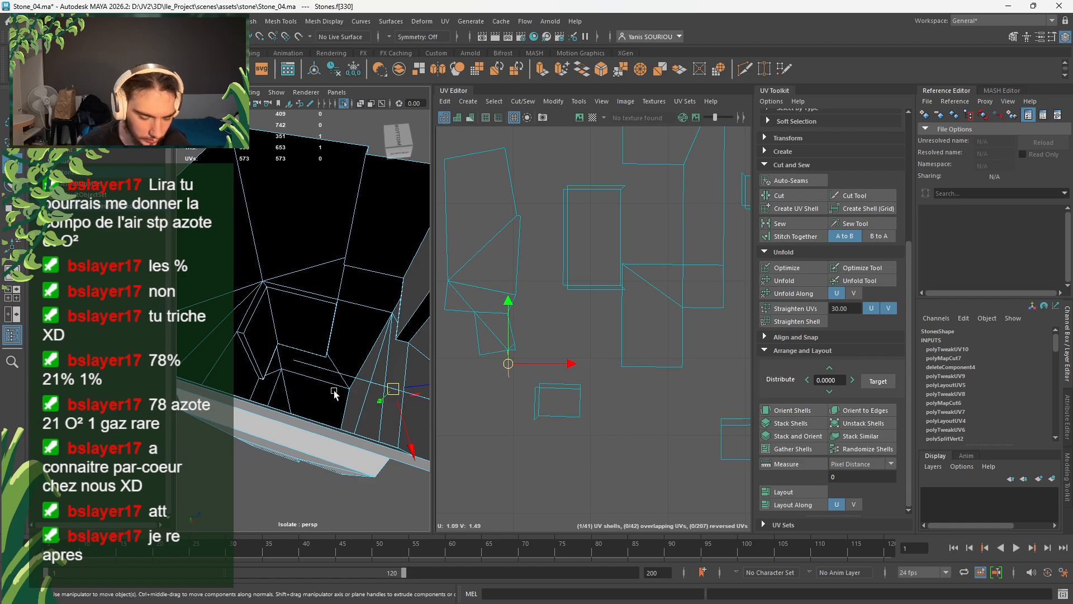
key(Delete)
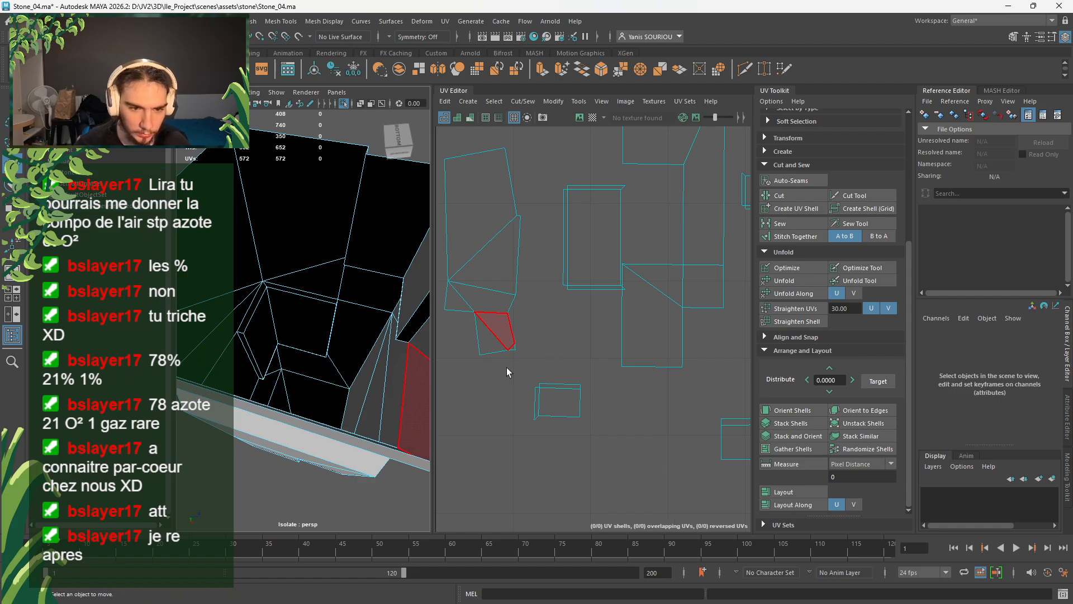
- Unfold the cleaned-up irregular side shell, then select the small rectangular shell beside it
right_drag(538, 338, 503, 305)
click(503, 304)
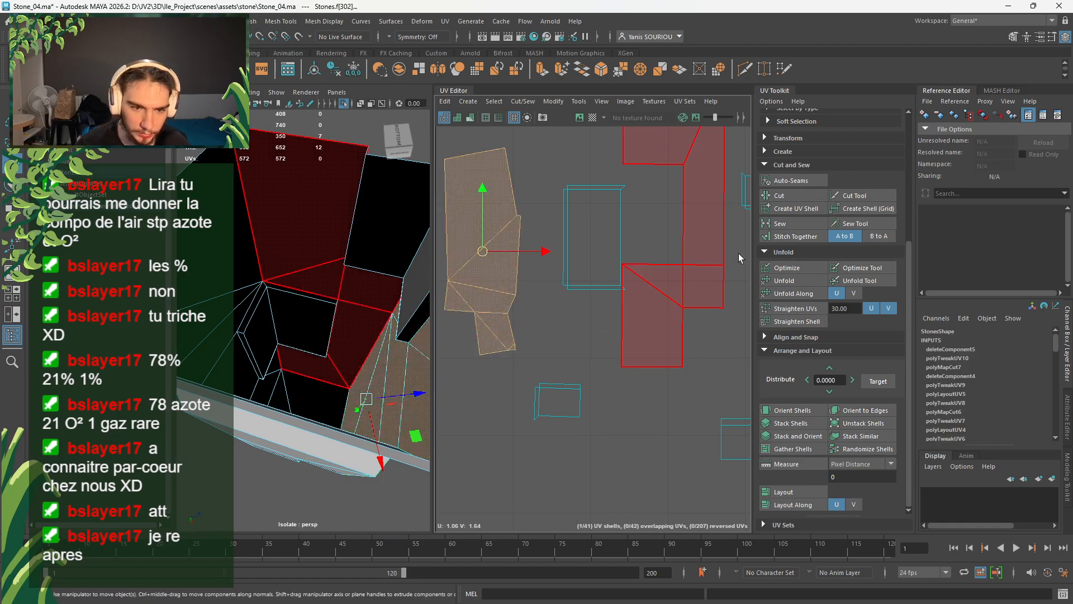
click(775, 279)
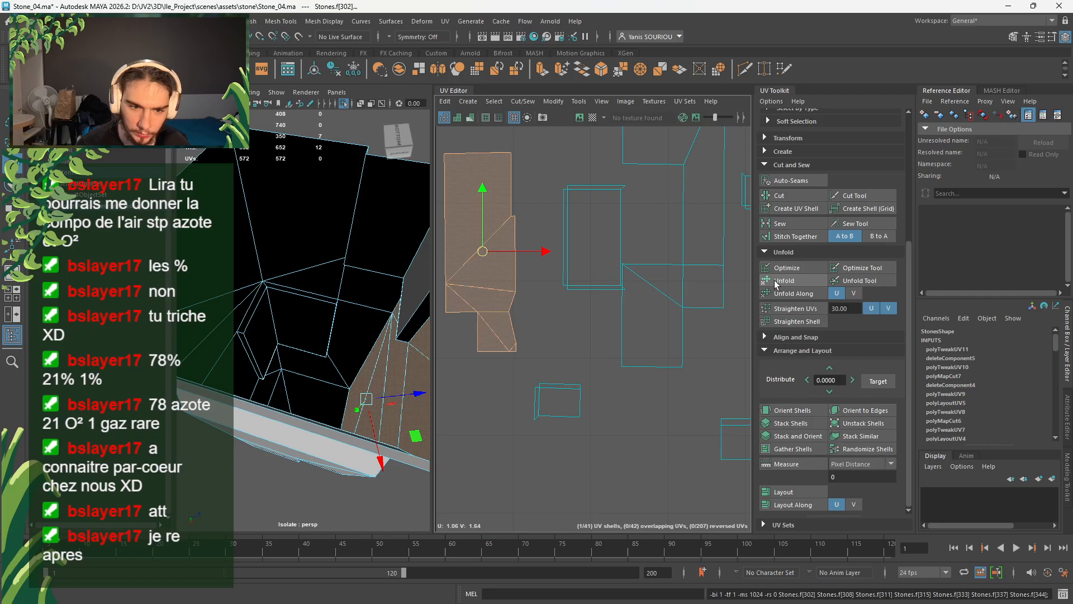
click(548, 363)
click(572, 398)
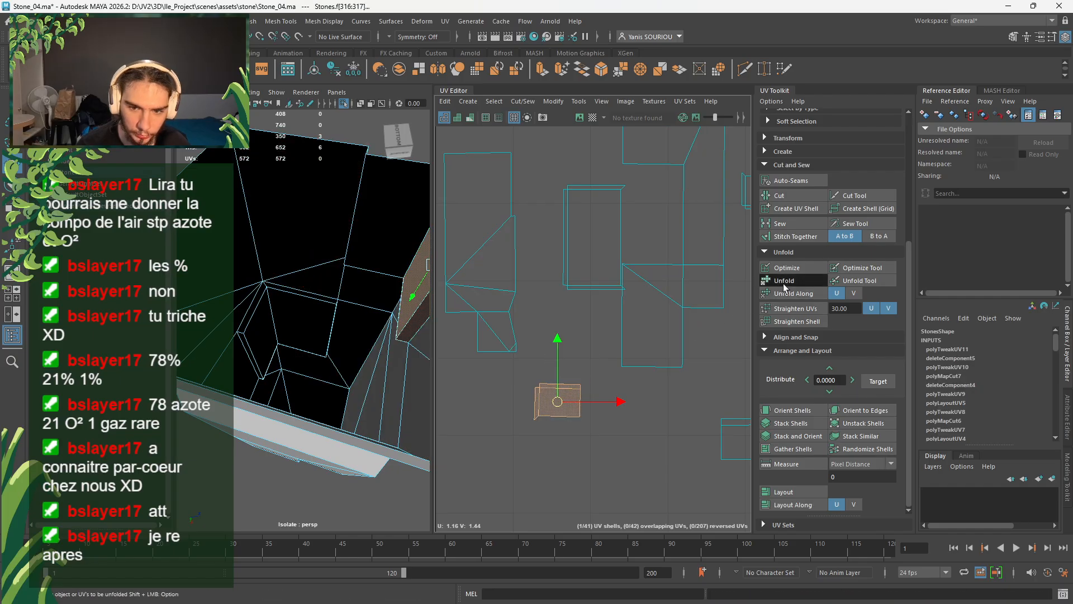
key(a)
scroll(597, 394, down, 10)
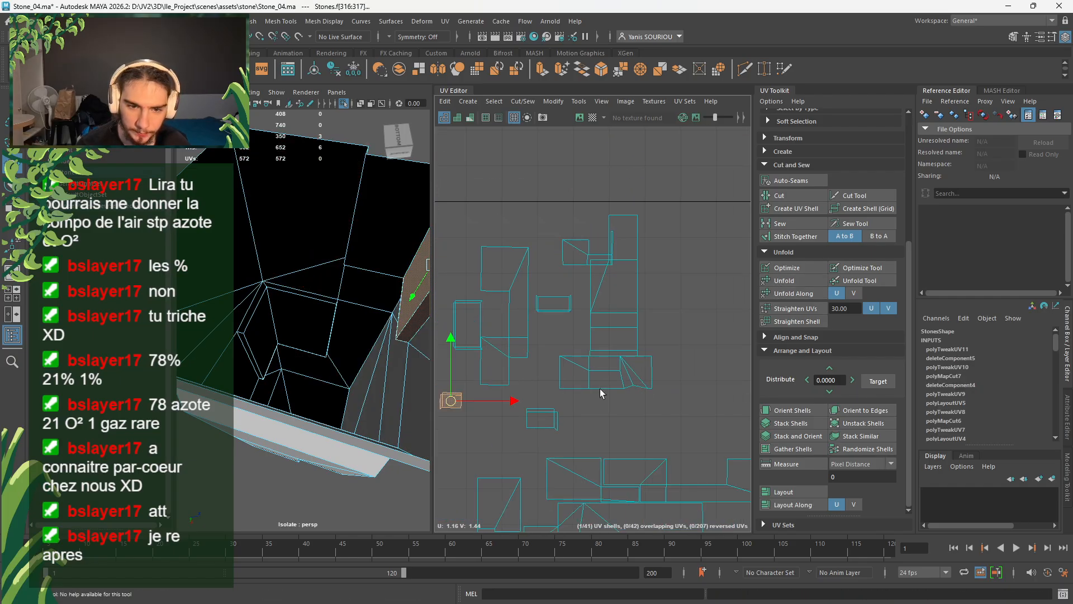
alt+middle_drag(599, 450, 681, 365)
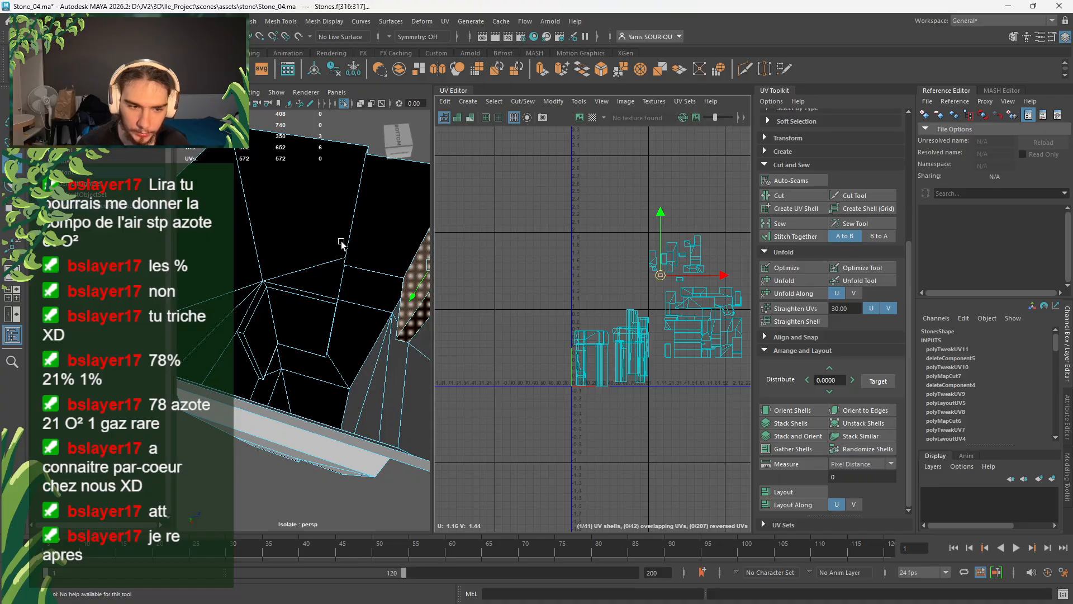
- Exit the isolated view of the pillar and bring the whole Stones mesh back into view for component selection
right_drag(341, 242, 382, 219)
key(f)
alt+drag(382, 220, 245, 292)
click(345, 104)
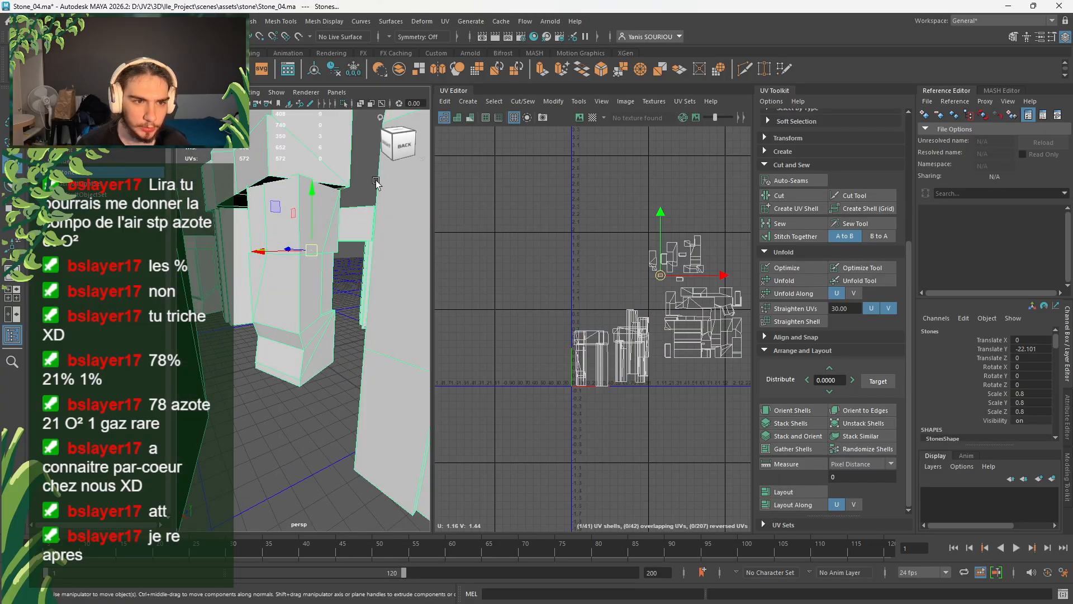
right_drag(389, 234, 374, 267)
key(ctrl+shift+a)
key(f)
alt+drag(344, 387, 412, 450)
- Select all faces of the tall stepped pillar standing apart from the lintels and frame it
click(368, 437)
alt+drag(206, 402, 304, 412)
double_click(377, 295)
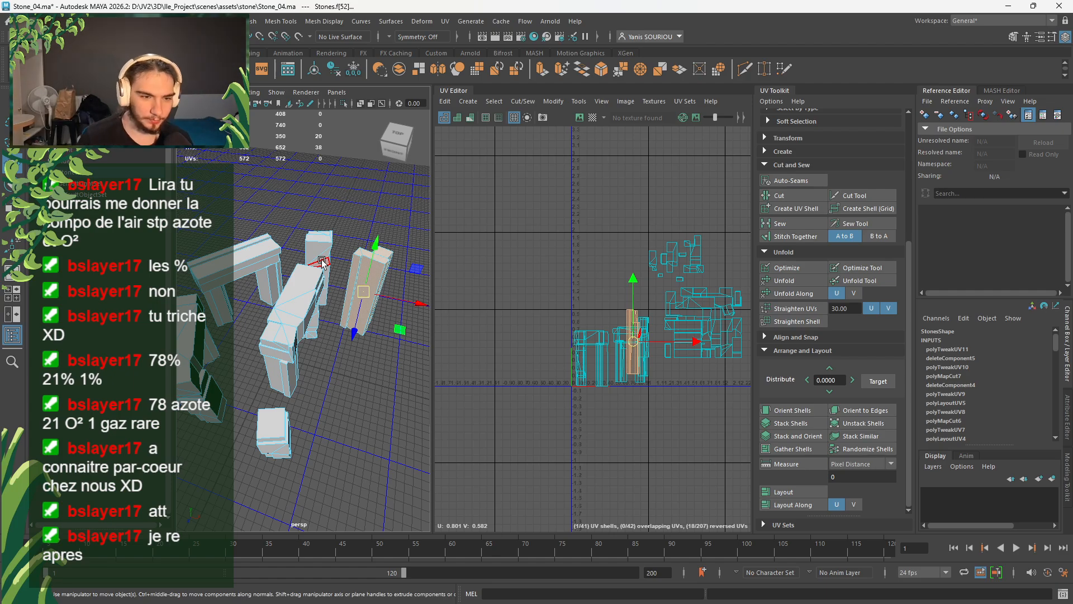
key(f)
mouse_move(324, 280)
alt+mouse_down()
mouse_move(302, 246)
mouse_move(341, 257)
mouse_move(321, 266)
alt+mouse_up()
scroll(304, 244, up, 5)
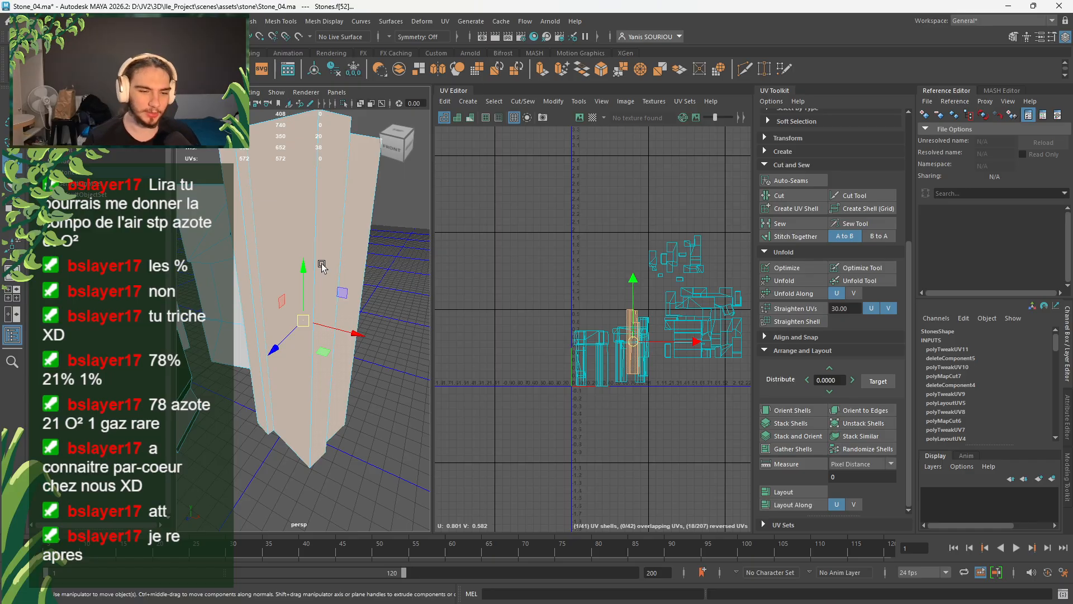
- Select the pillar's long vertical corner edges and the edges around its top faces as UV seams
alt+drag(352, 261, 354, 359)
right_click(356, 261)
click(367, 242)
click(324, 337)
shift+click(324, 338)
shift+click(321, 283)
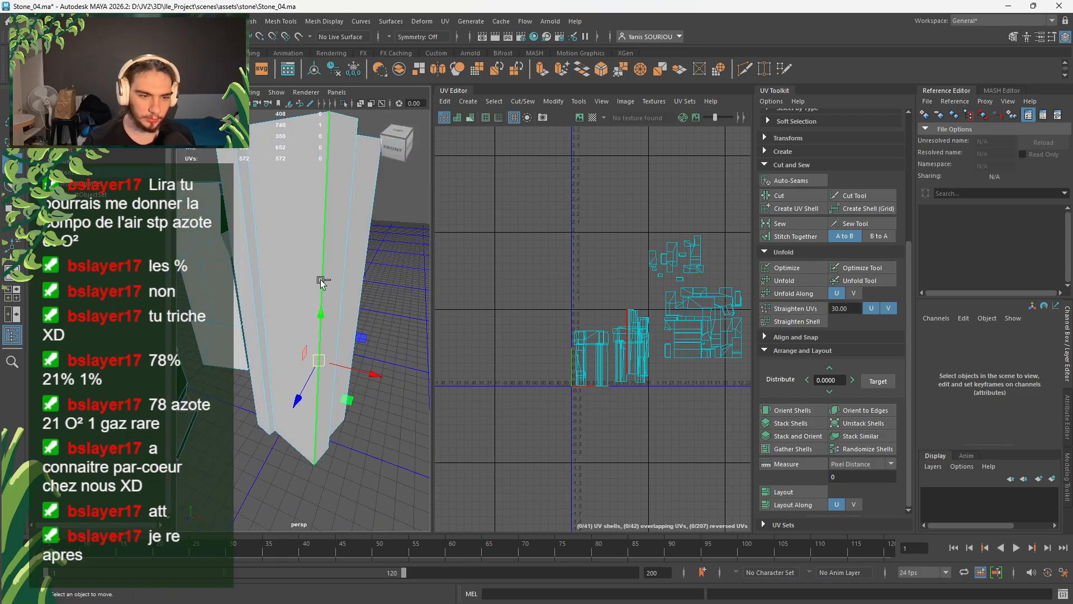
alt+drag(378, 248, 346, 305)
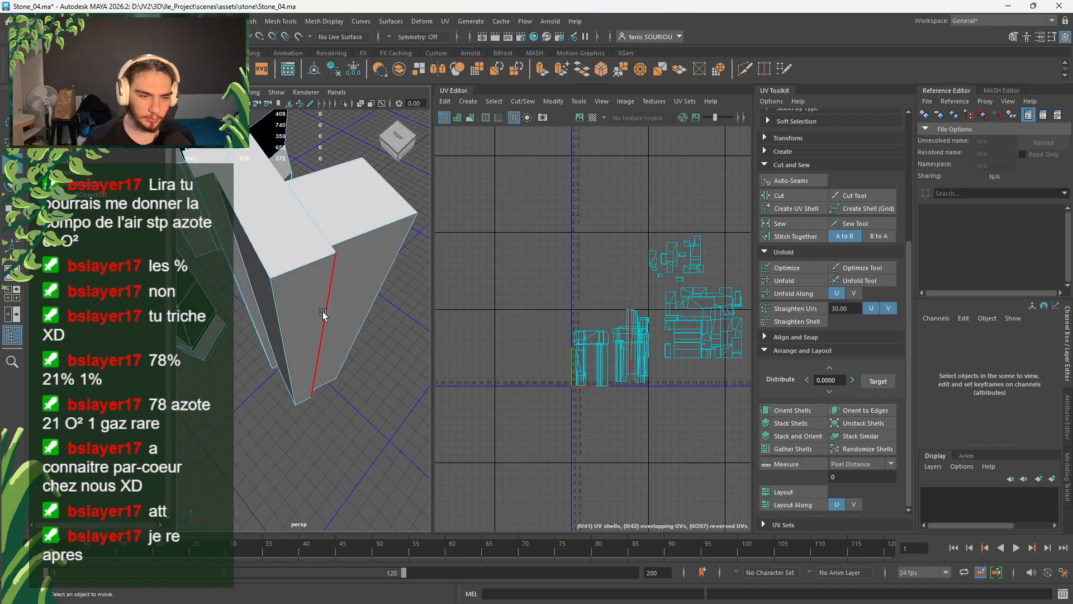
shift+click(324, 312)
shift+click(305, 264)
alt+drag(306, 267, 260, 243)
shift+click(263, 184)
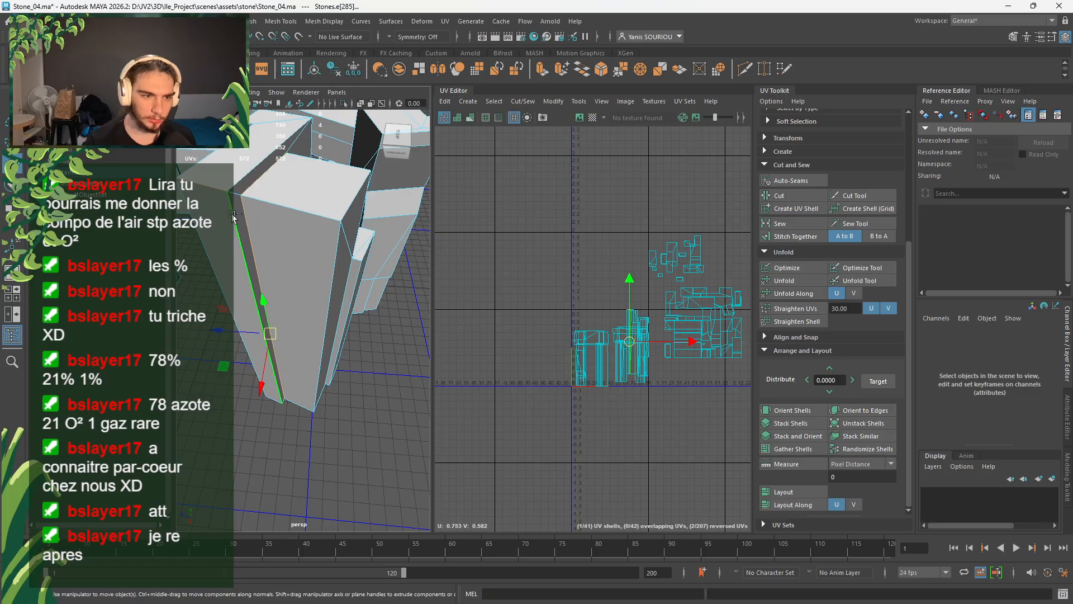
shift+click(245, 181)
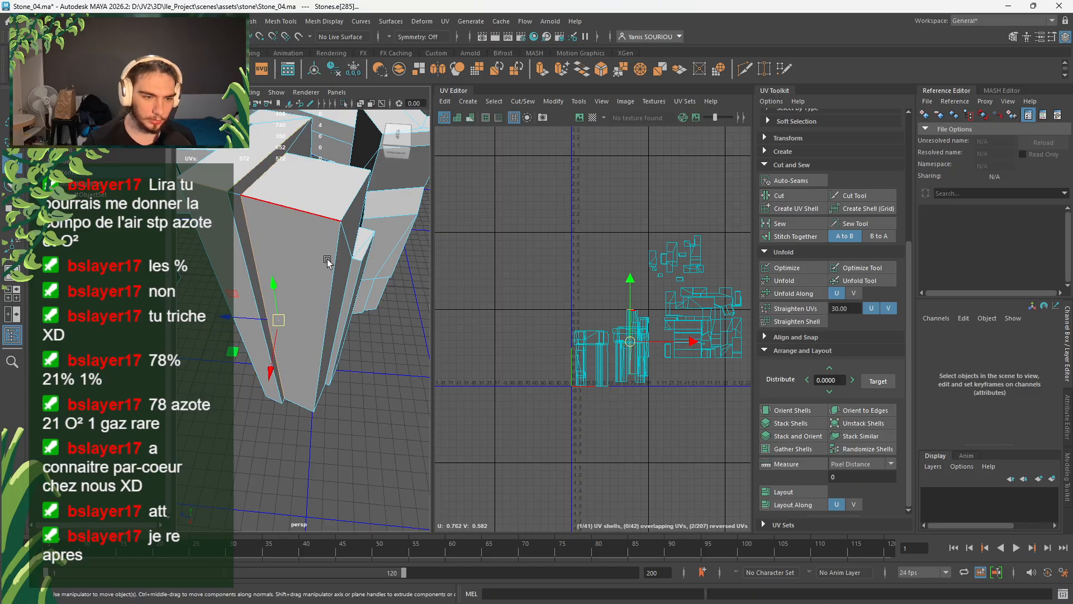
alt+drag(279, 215, 285, 329)
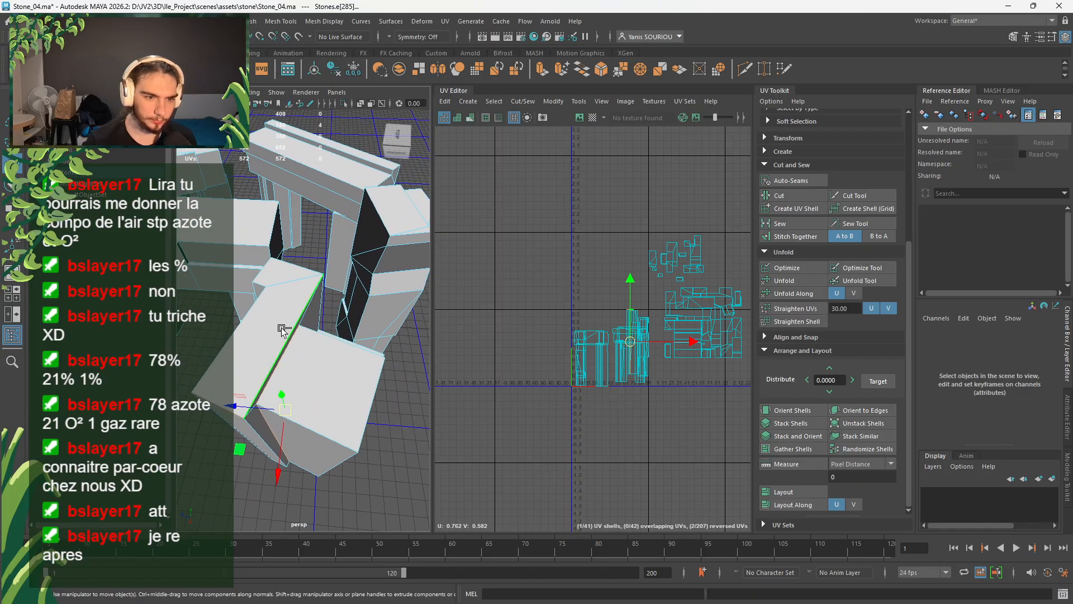
shift+click(246, 340)
- Add the edges around the pillar's lower step and base to the seam selection and cut the UVs along them
alt+drag(286, 270, 300, 351)
shift+click(334, 329)
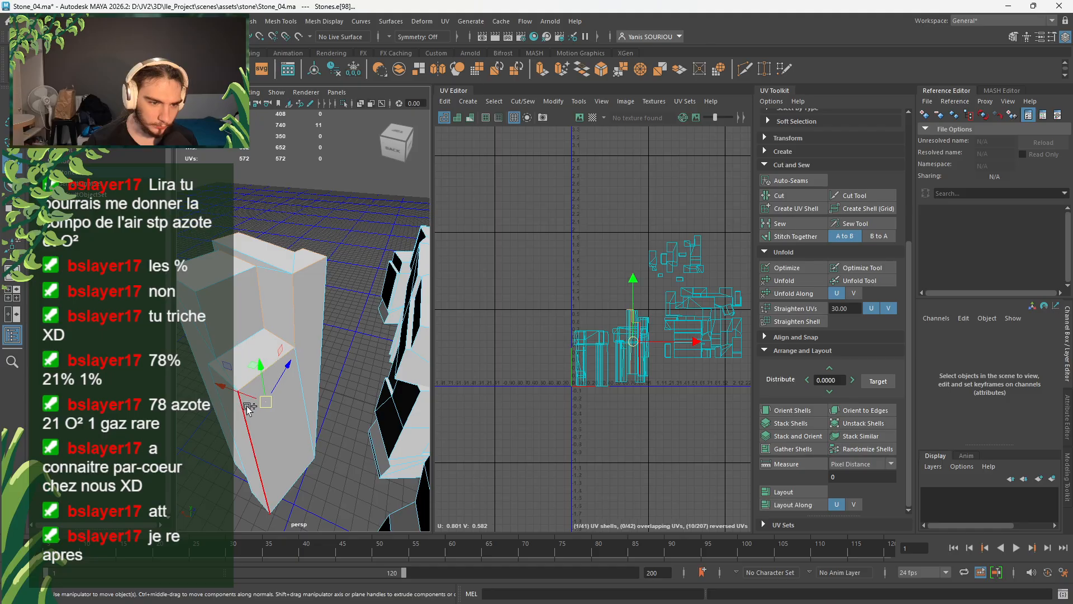
shift+click(292, 485)
mouse_move(292, 487)
alt+mouse_down()
mouse_move(278, 452)
mouse_move(284, 475)
alt+mouse_up()
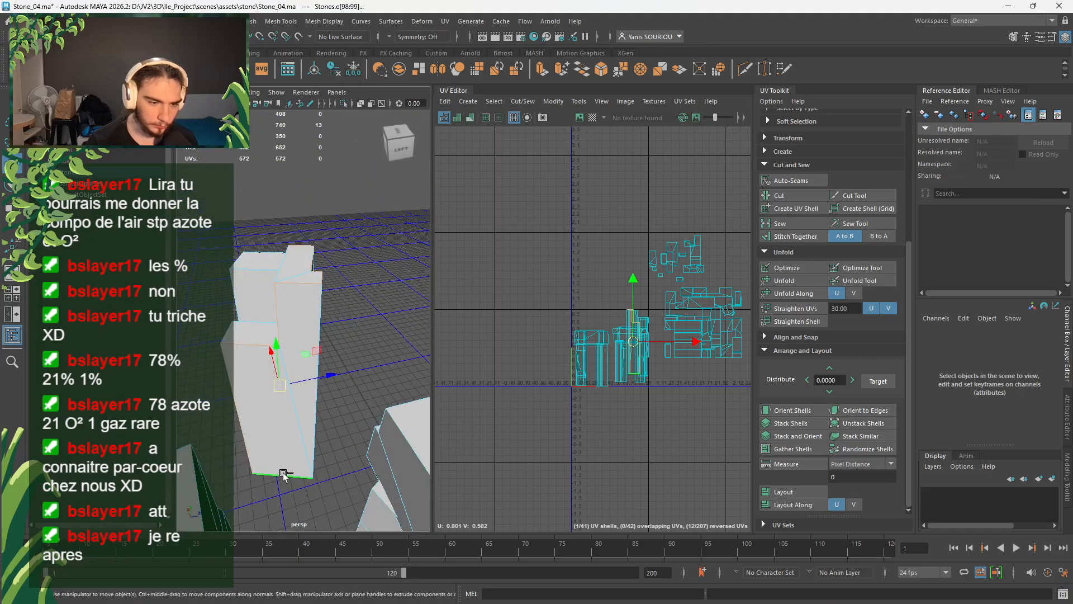
alt+drag(335, 391, 280, 366)
alt+middle_drag(280, 366, 305, 202)
alt+drag(306, 203, 298, 320)
scroll(313, 297, up, 8)
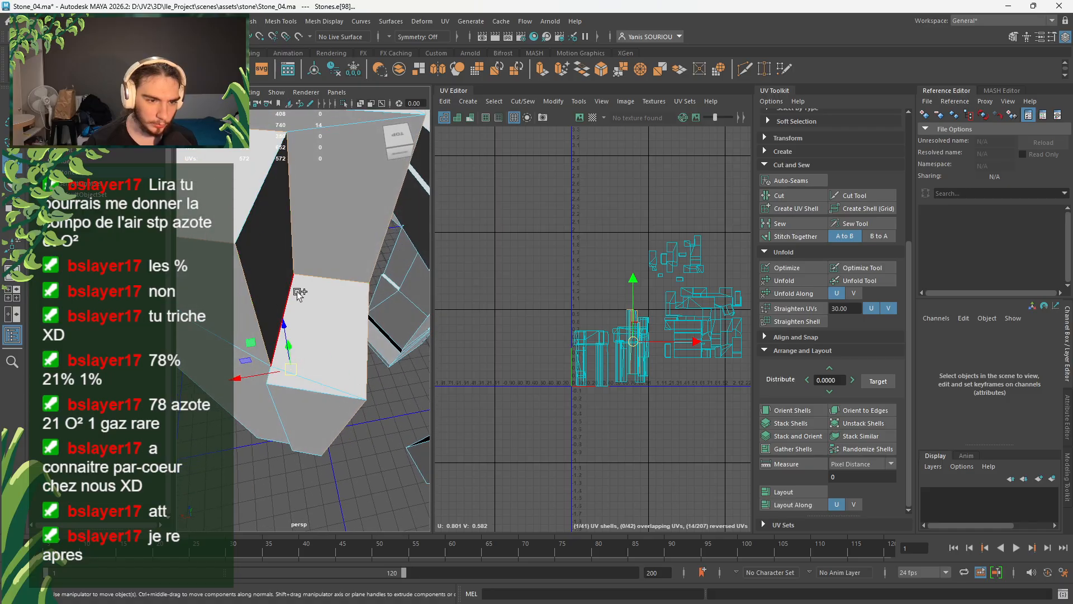
alt+drag(296, 292, 311, 358)
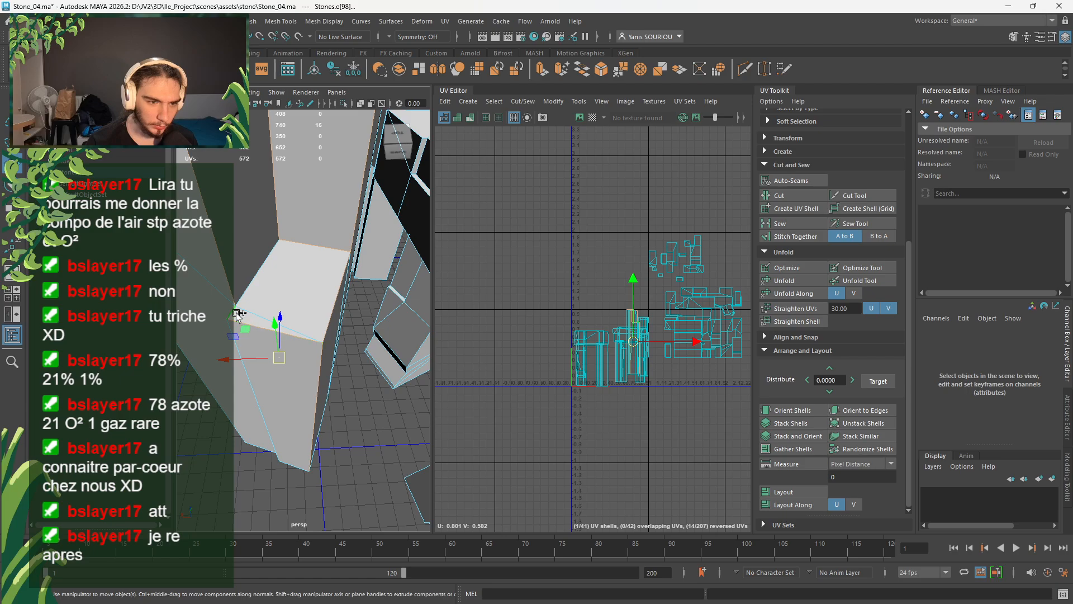
mouse_move(359, 422)
alt+mouse_down()
mouse_move(435, 430)
mouse_move(400, 414)
mouse_move(316, 410)
mouse_move(342, 410)
alt+mouse_up()
scroll(342, 411, down, 8)
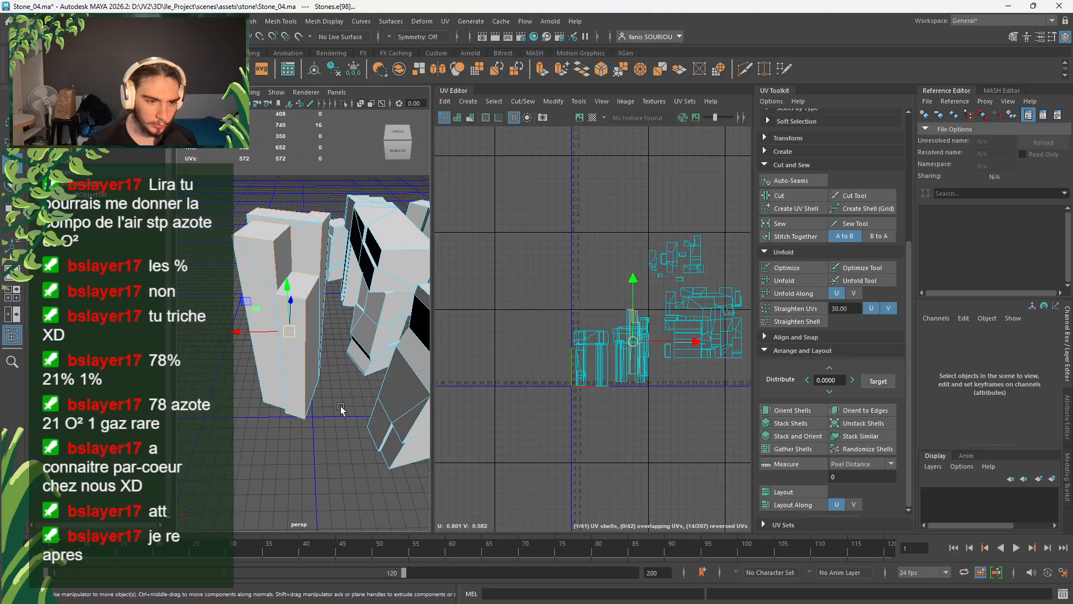
click(799, 199)
- Select only the two UV shells of the freestanding stepped pillar, dropping the stray shells of neighbouring stones from the selection
mouse_move(525, 257)
right_down()
mouse_move(542, 260)
mouse_move(523, 249)
right_up()
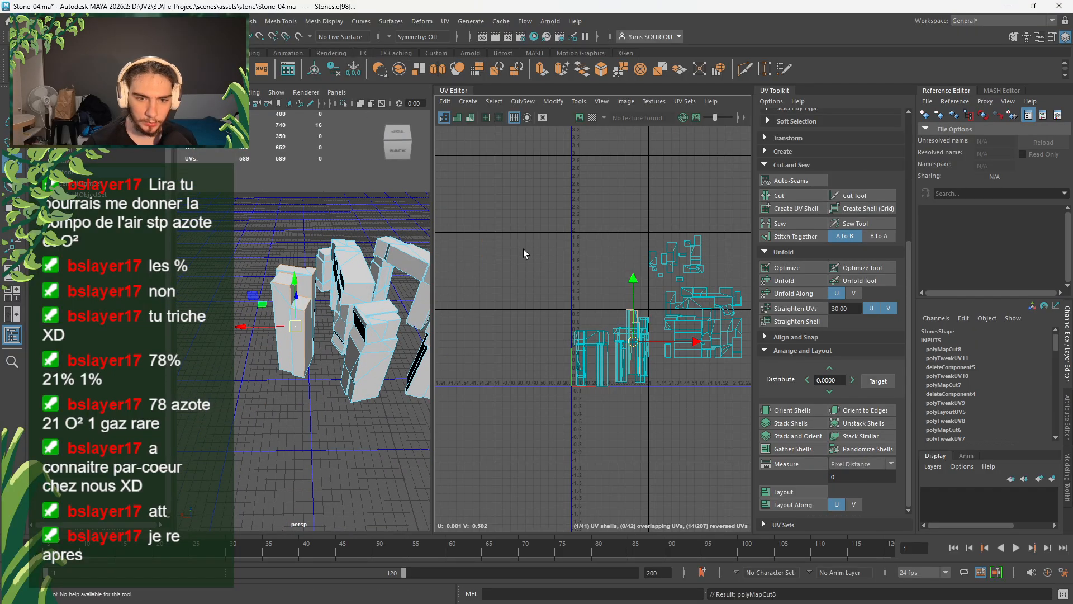
drag(220, 244, 270, 322)
drag(321, 416, 310, 428)
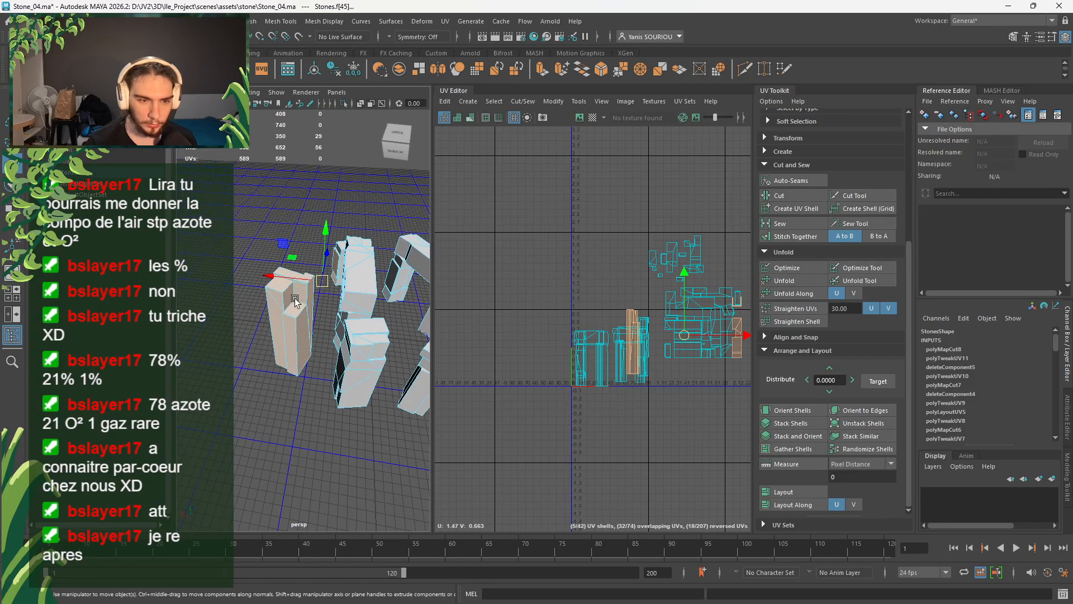
click(352, 351)
alt+drag(320, 391, 335, 393)
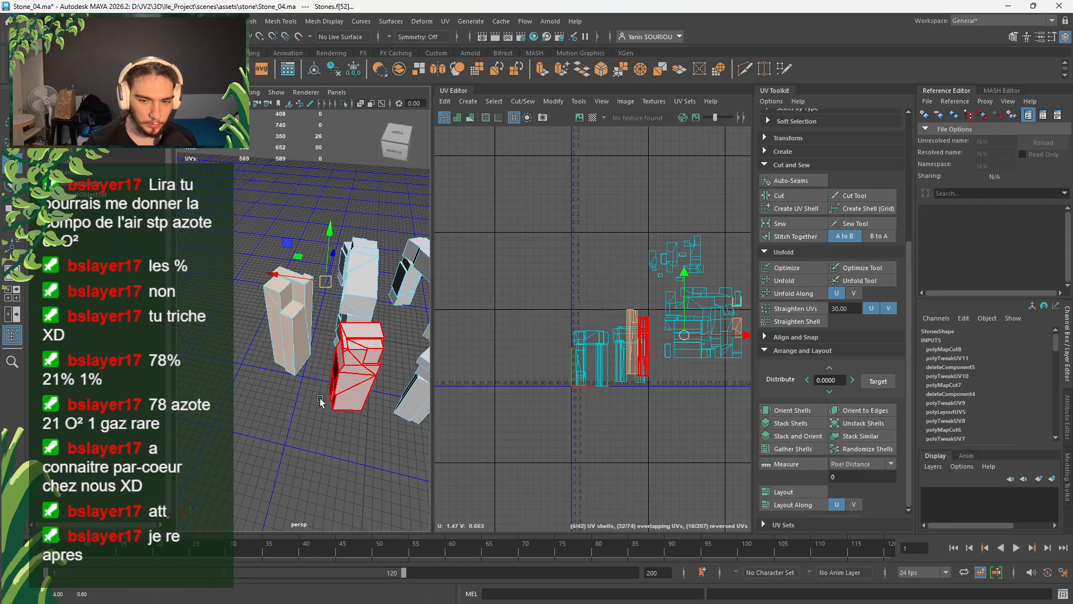
click(412, 394)
alt+drag(403, 353, 540, 384)
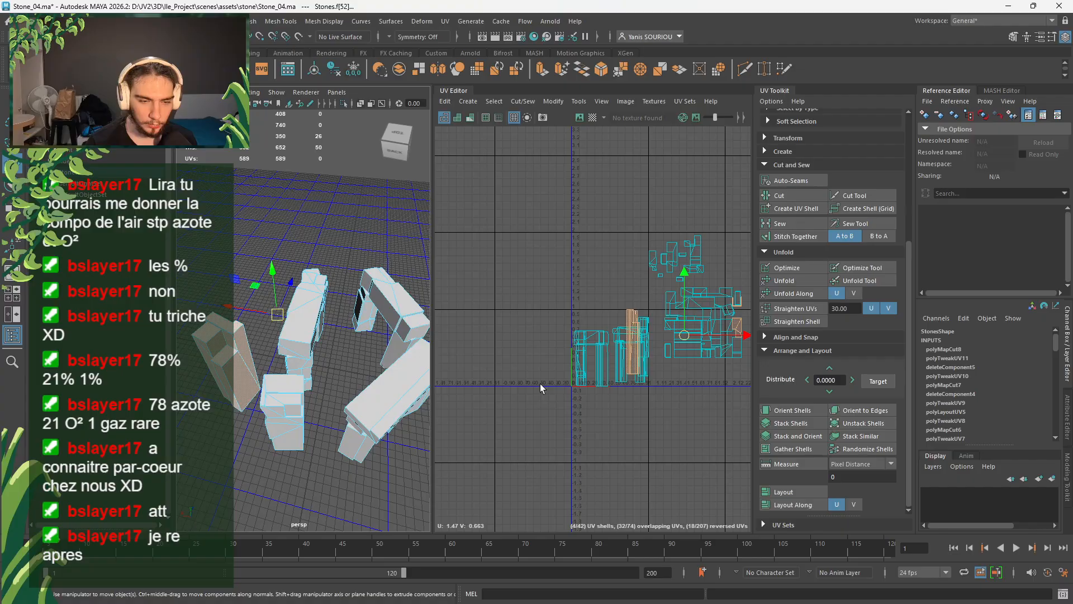
ctrl+click(741, 326)
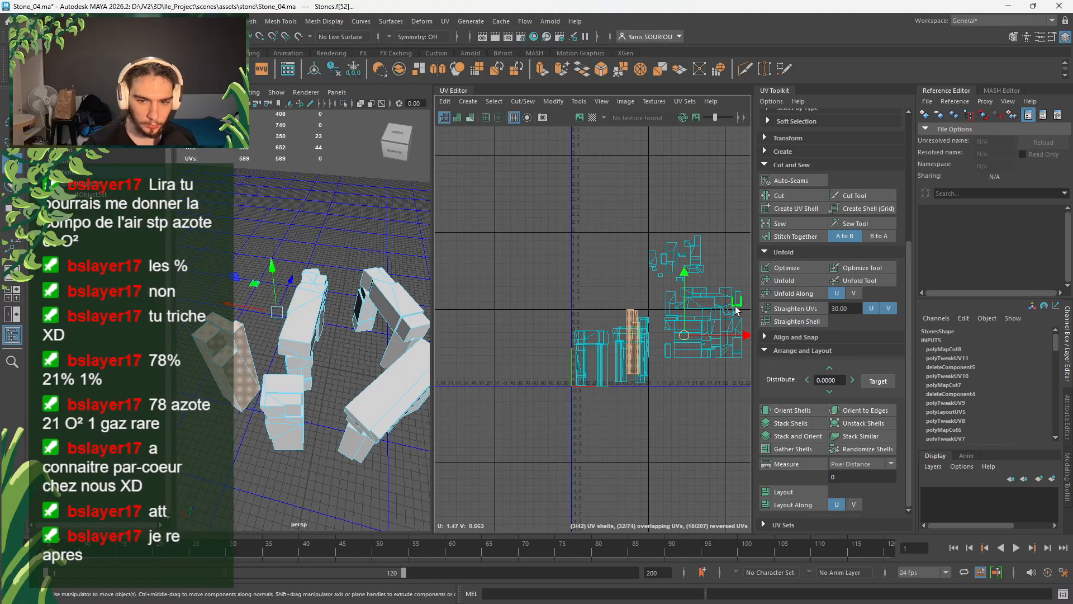
ctrl+click(735, 311)
alt+drag(322, 400, 414, 358)
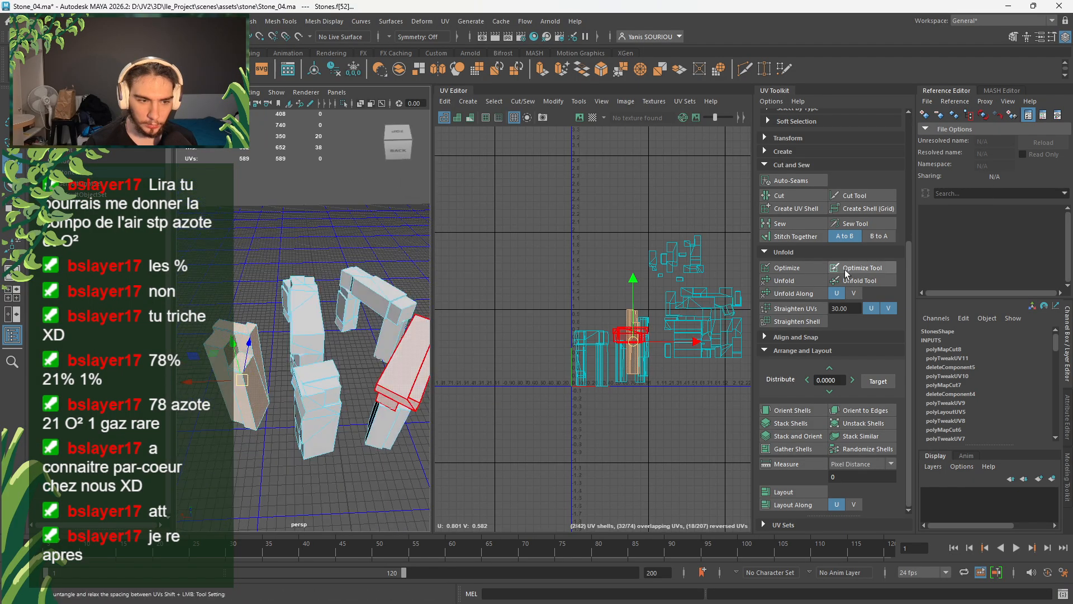
- Unfold and orient the pillar's two UV shells and move them to the empty space above the packed shells
click(818, 282)
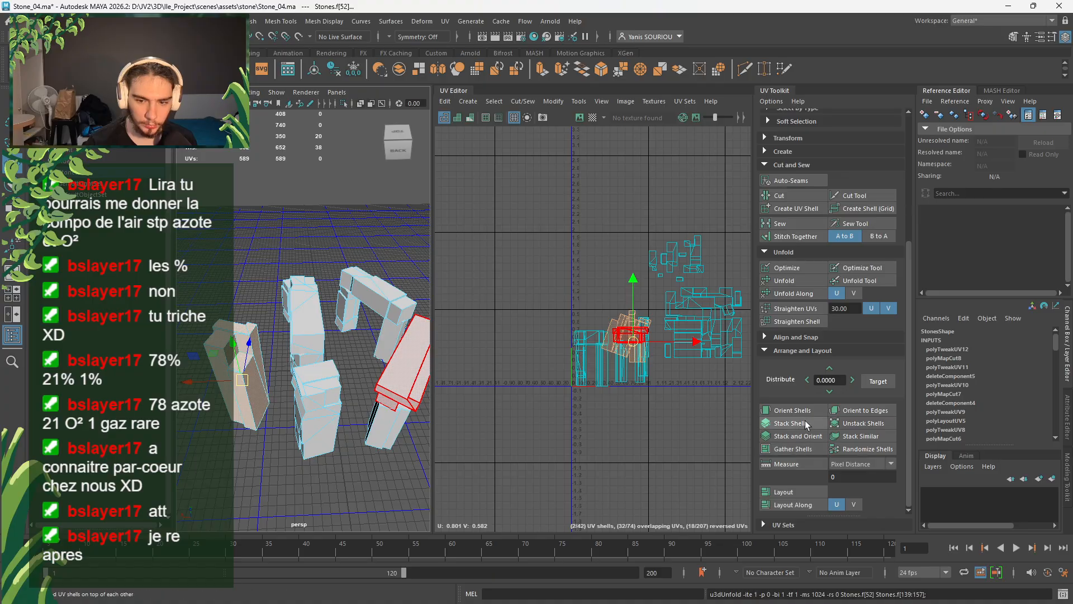
click(792, 410)
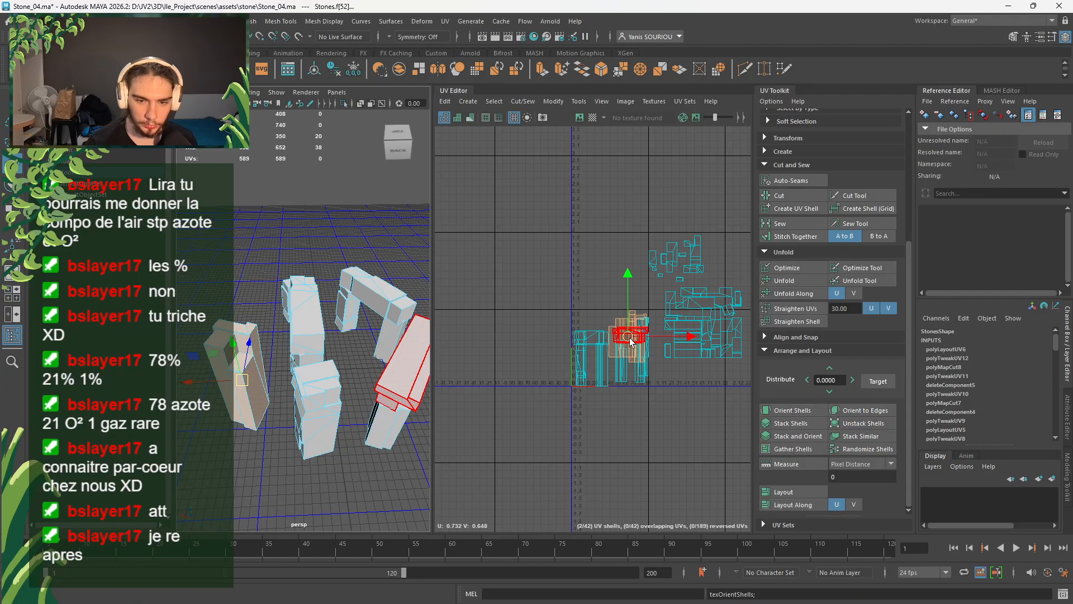
drag(631, 342, 625, 272)
scroll(609, 339, up, 3)
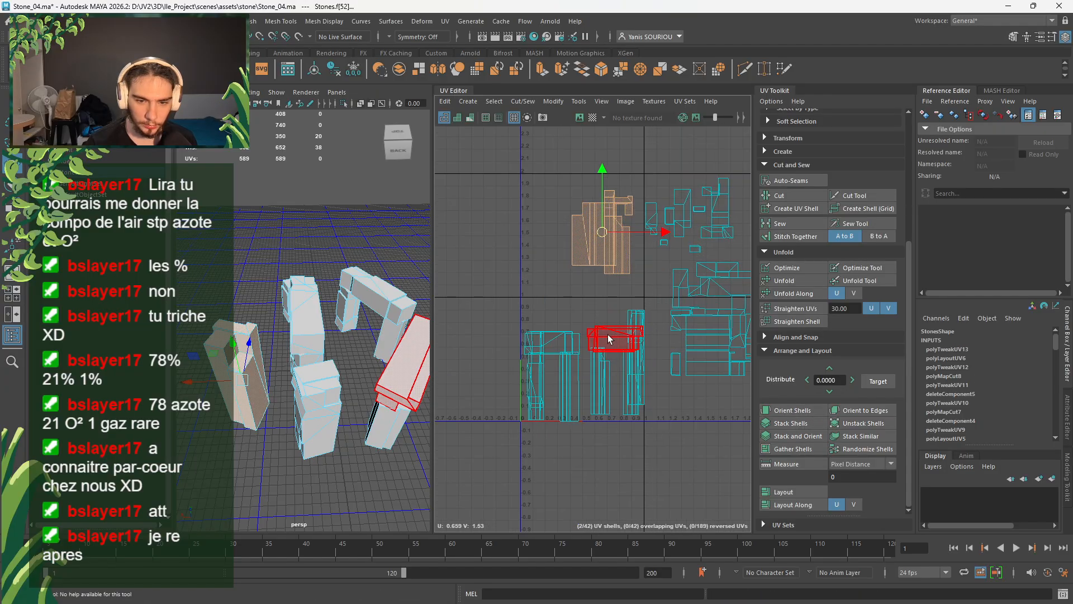
- Separate the pillar's overlapping UV shells by moving the narrow shell clear of the wider one and repositioning the wider shell
click(609, 340)
click(607, 248)
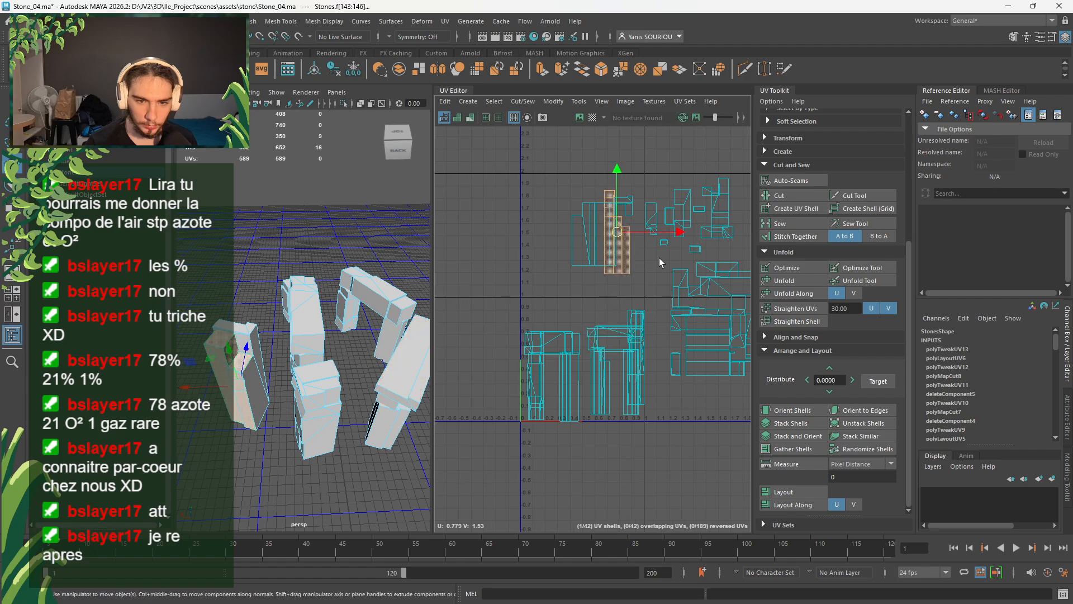
scroll(658, 256, up, 3)
alt+middle_drag(632, 231, 623, 305)
drag(588, 289, 482, 291)
click(550, 288)
drag(551, 288, 558, 263)
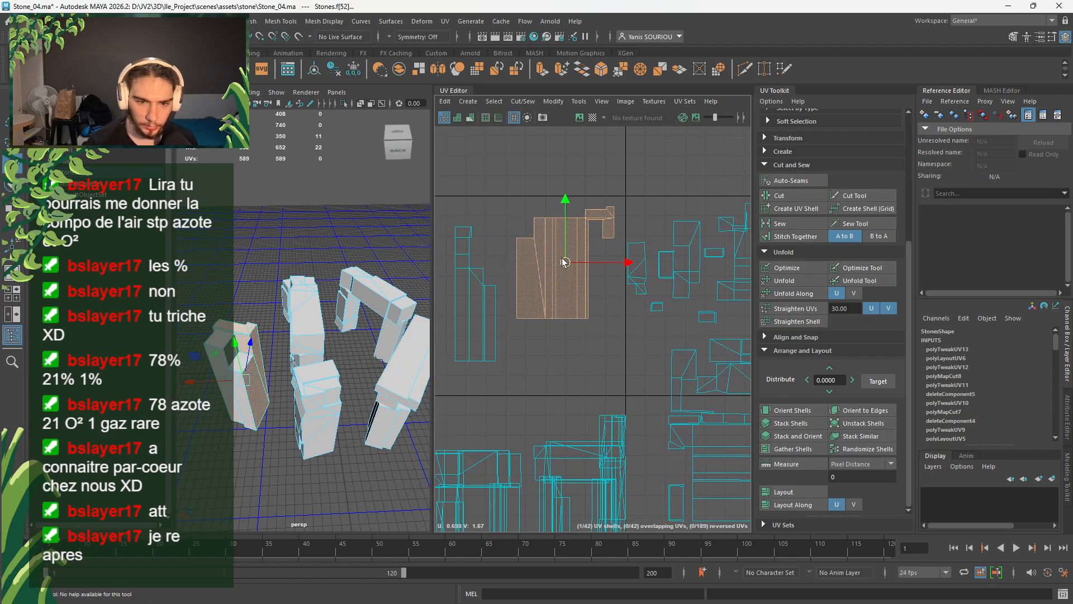
- Examine the pillar's wider UV shell and the faces it covers on the mesh
click(566, 359)
scroll(565, 361, up, 2)
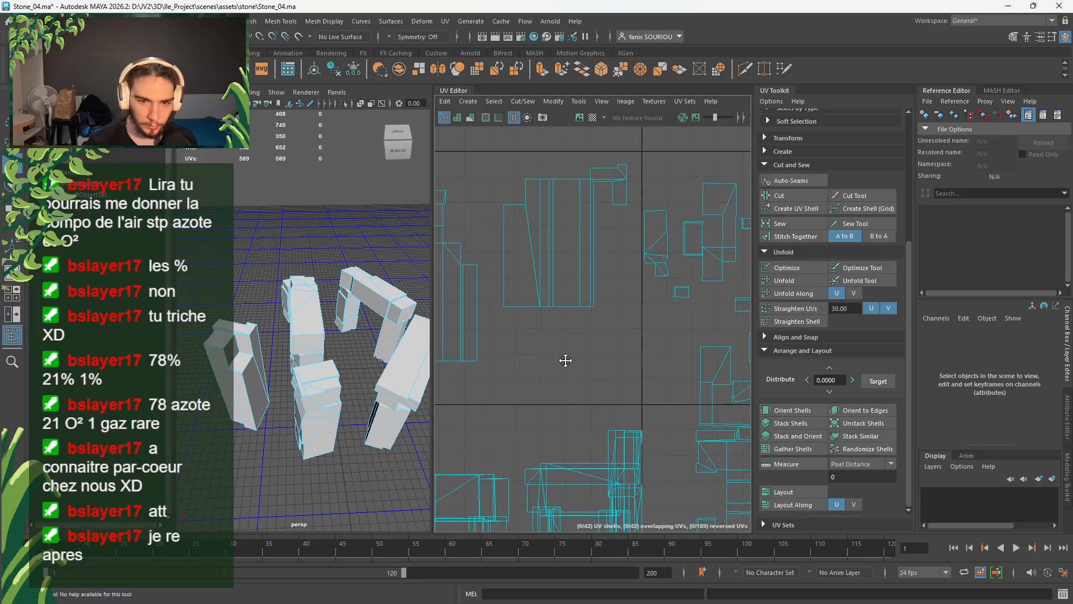
alt+middle_drag(564, 361, 568, 408)
click(623, 248)
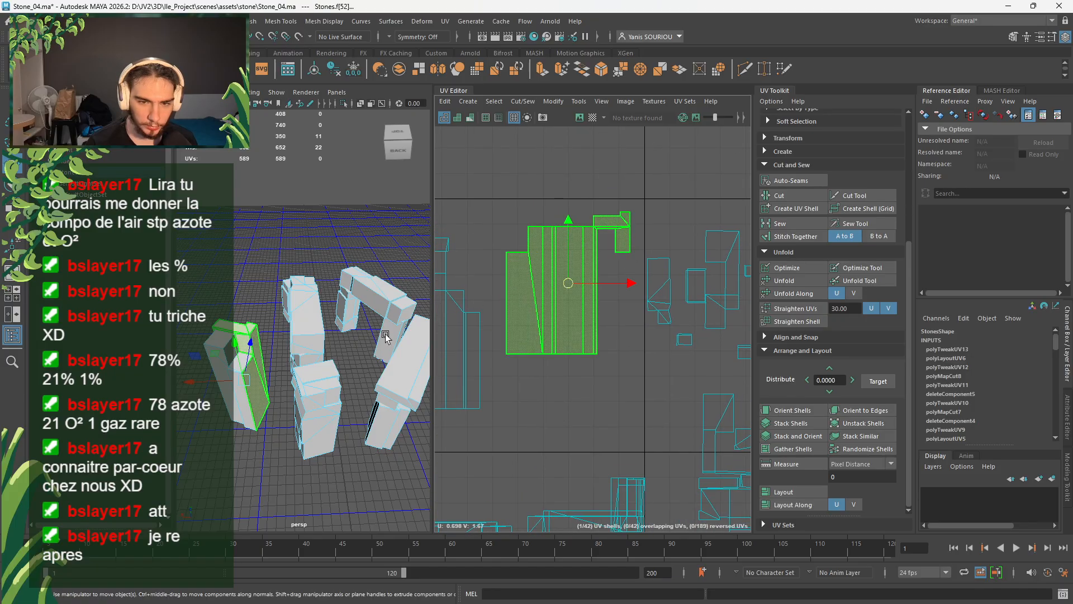
alt+right_drag(232, 459, 341, 336)
alt+middle_drag(279, 335, 347, 320)
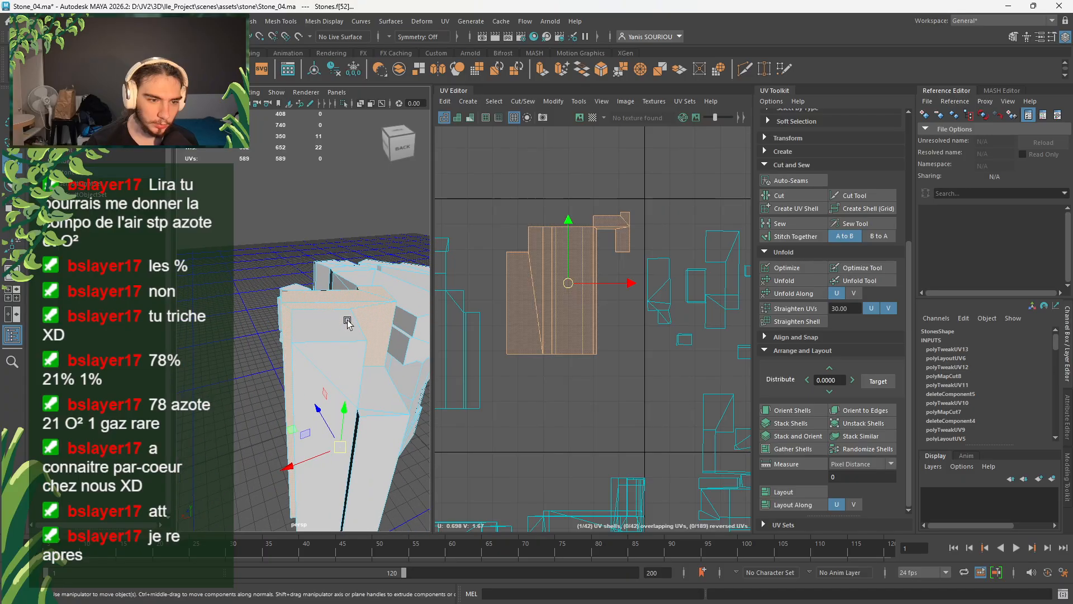
alt+drag(347, 320, 300, 347)
scroll(350, 358, down, 5)
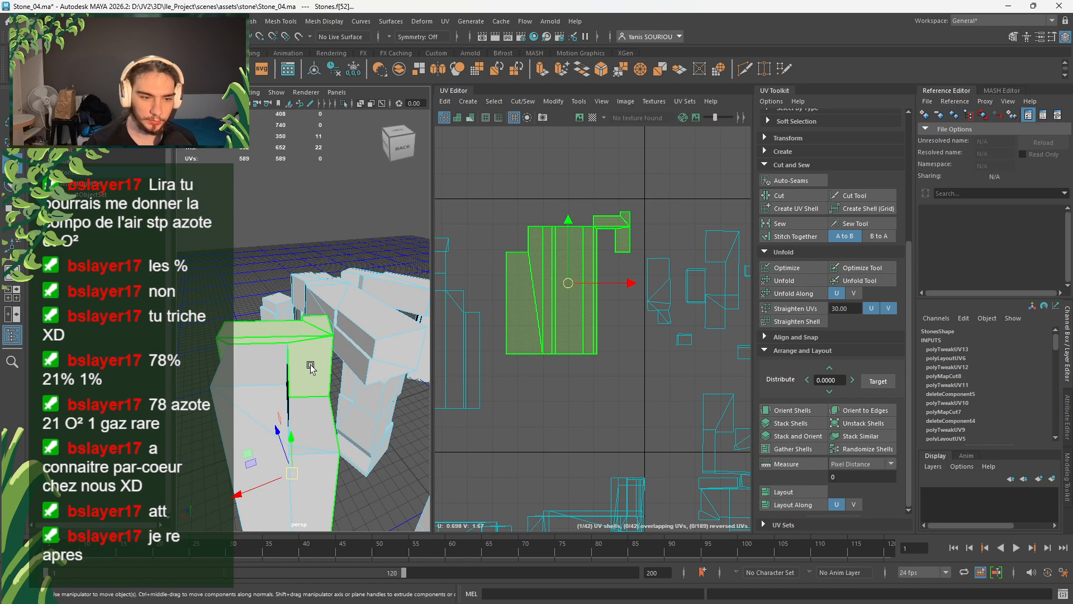
scroll(278, 345, down, 5)
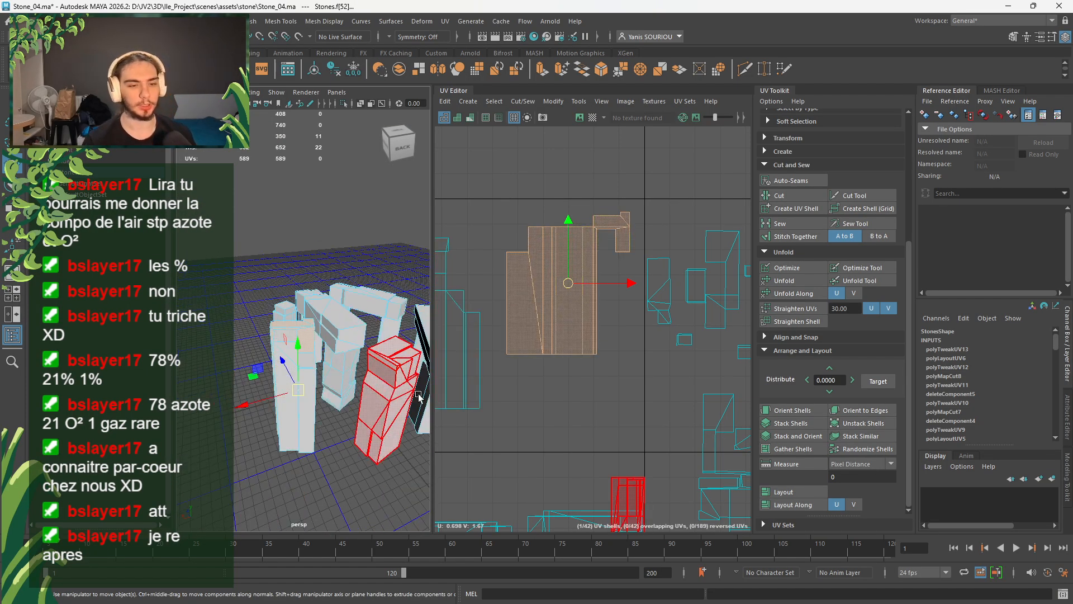
- Select all faces of the neighbouring thick stepped pillar and isolate it in the 3D view
alt+drag(391, 396, 340, 386)
click(370, 451)
scroll(305, 397, up, 5)
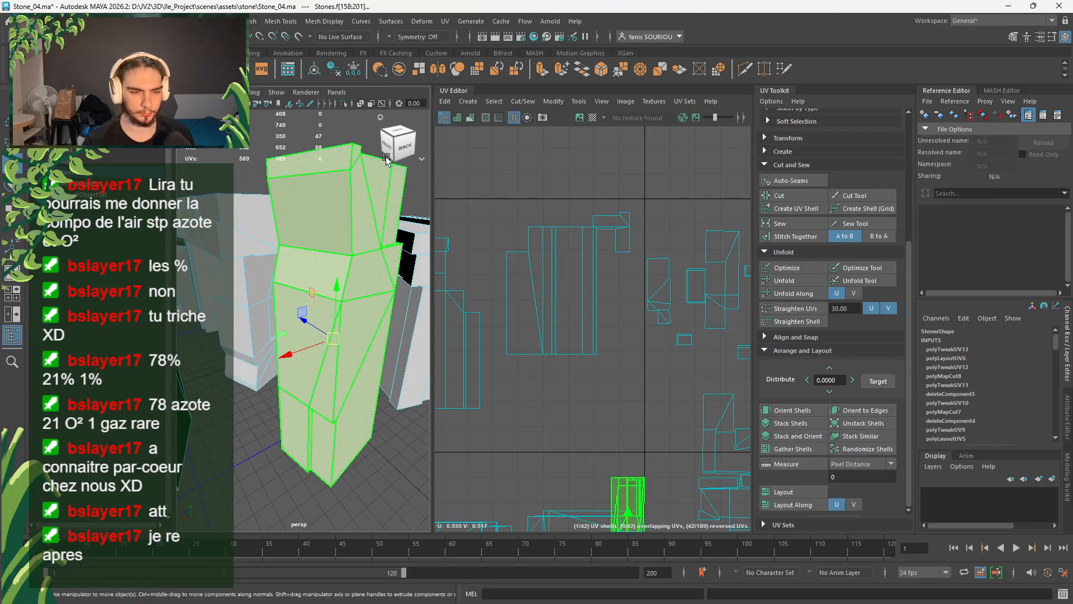
key(ctrl+1)
scroll(359, 252, down, 5)
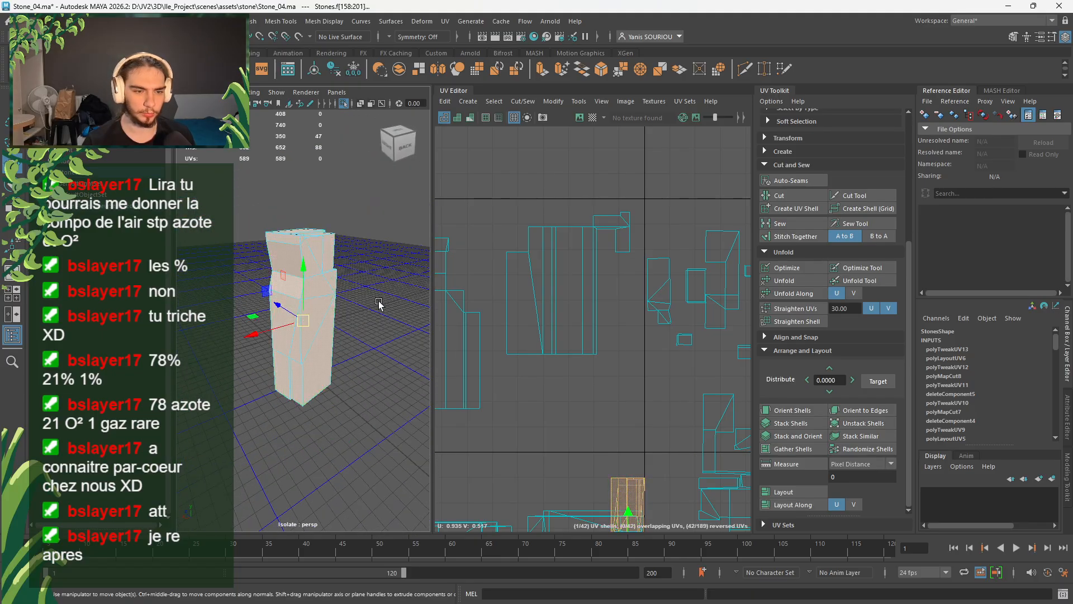
- Switch to edge selection and select the pillar's corner edges from the base up to the top as UV seams
right_drag(352, 280, 392, 262)
alt+drag(362, 317, 295, 347)
click(291, 323)
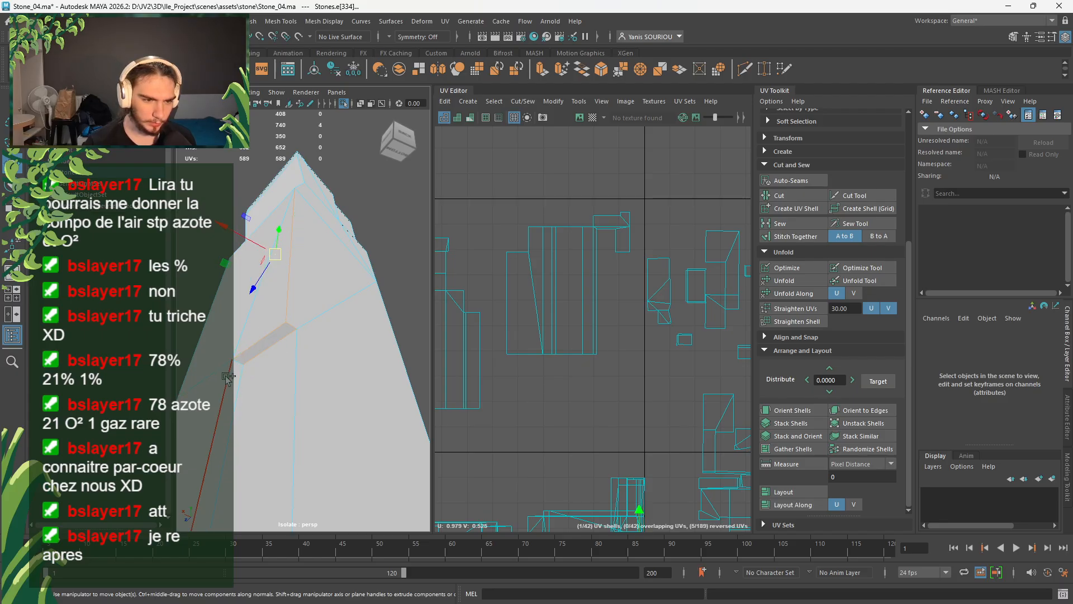
alt+drag(253, 400, 293, 314)
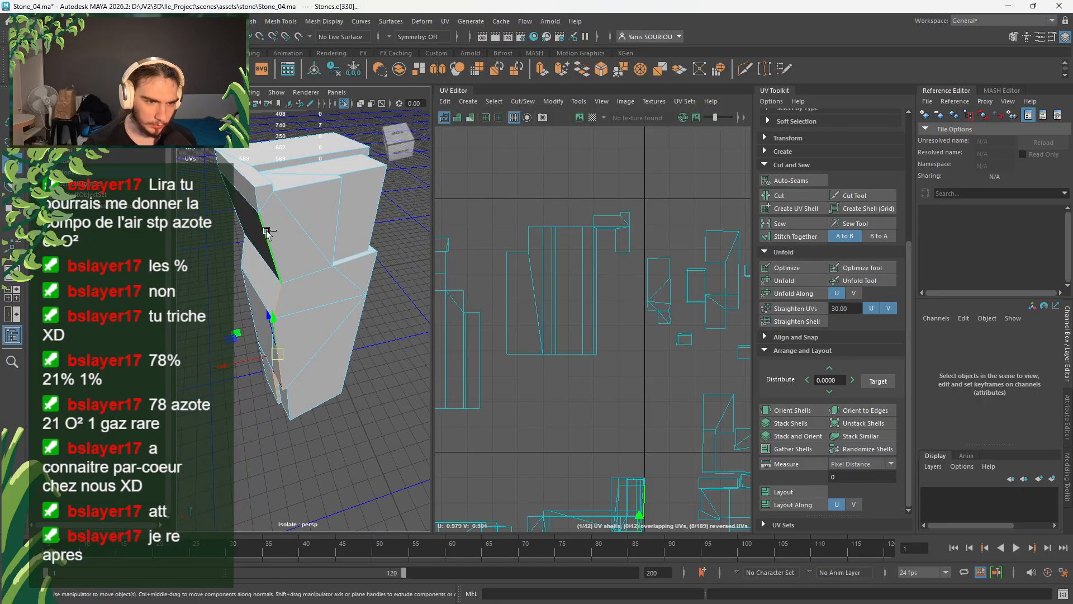
alt+drag(290, 238, 311, 260)
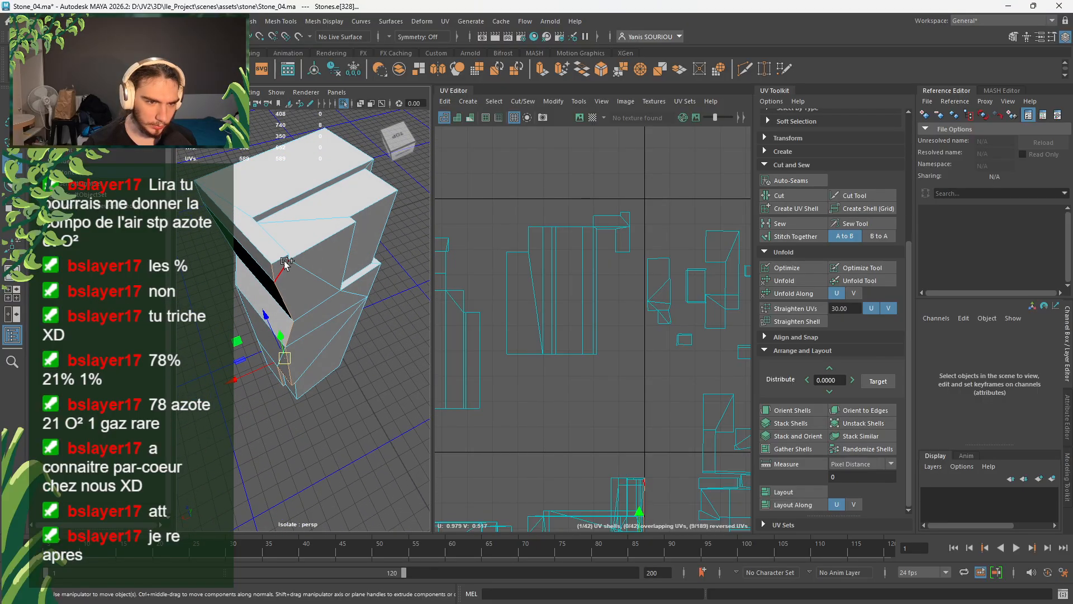
shift+click(304, 195)
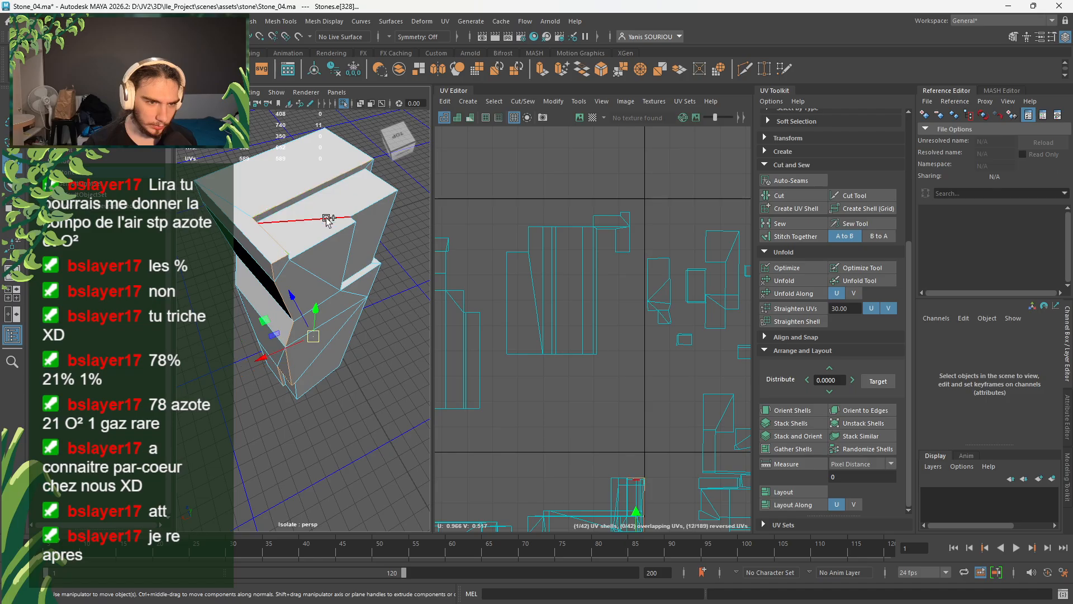
- Add the edges around the step in the pillar's top to the seam selection
alt+drag(328, 220, 281, 326)
alt+drag(327, 363, 340, 351)
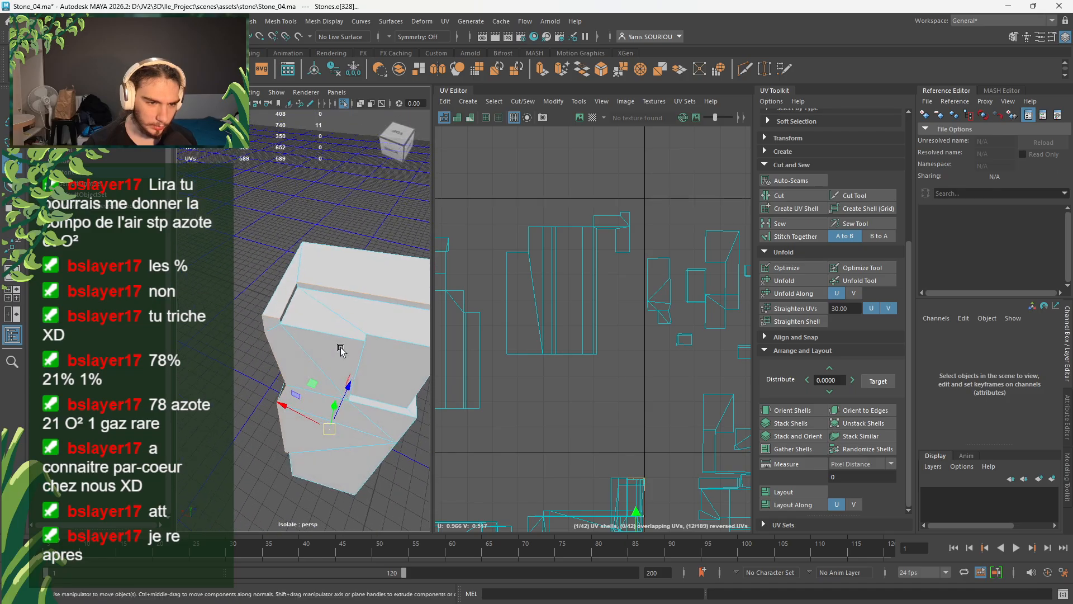
scroll(342, 313, up, 5)
alt+drag(343, 311, 343, 317)
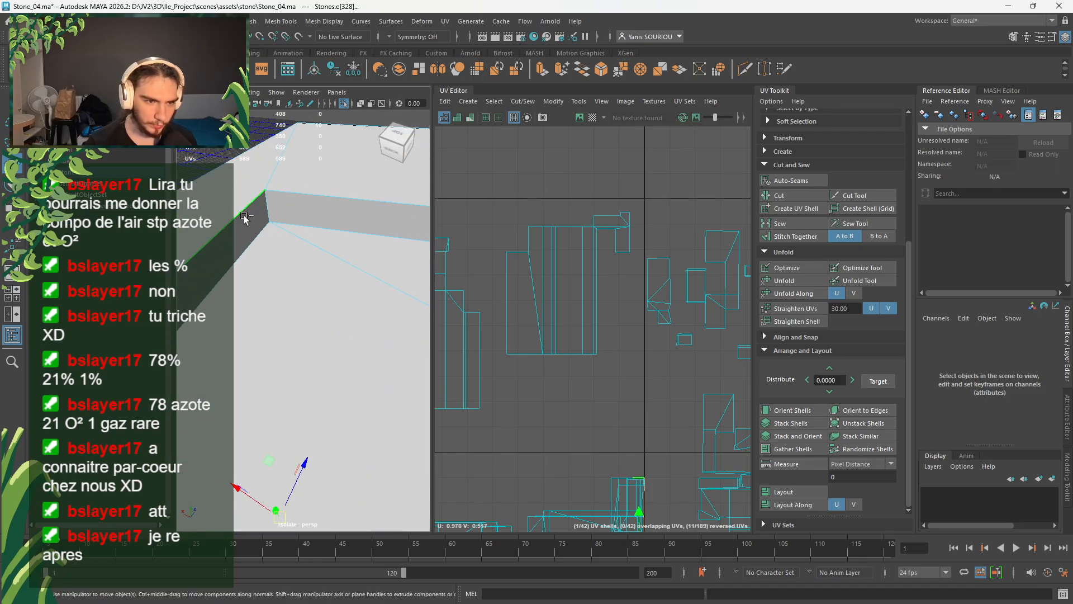
shift+click(335, 199)
shift+click(250, 229)
scroll(304, 297, down, 5)
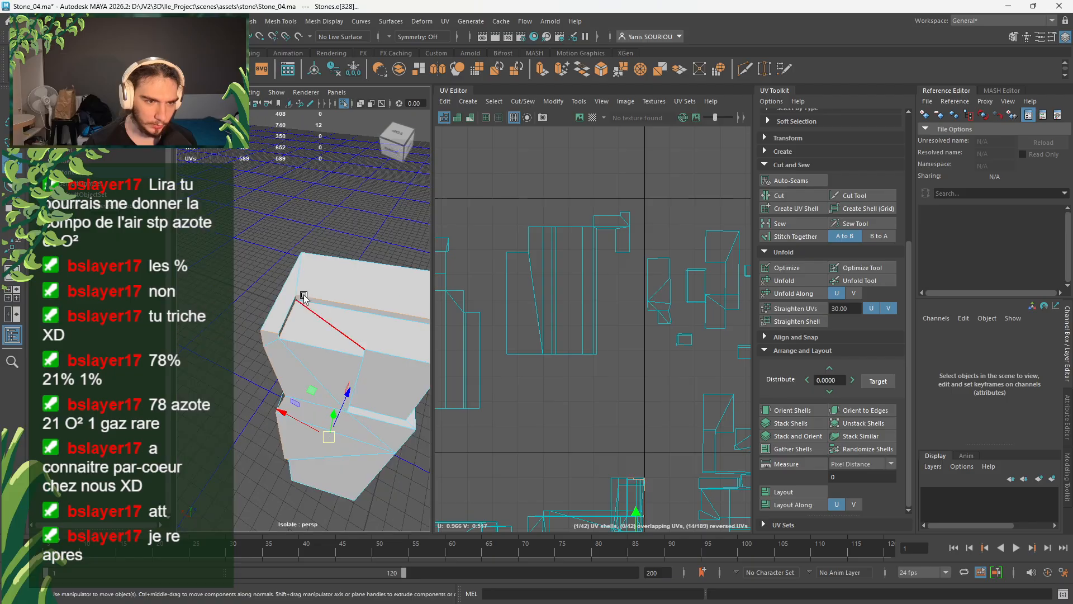
- Add the remaining top border edges and the upper edge of the opposite corner to the seam selection
scroll(288, 324, up, 5)
alt+drag(285, 334, 258, 288)
shift+click(204, 348)
scroll(271, 351, down, 5)
scroll(327, 346, down, 3)
alt+drag(330, 350, 292, 335)
shift+click(302, 375)
shift+click(264, 287)
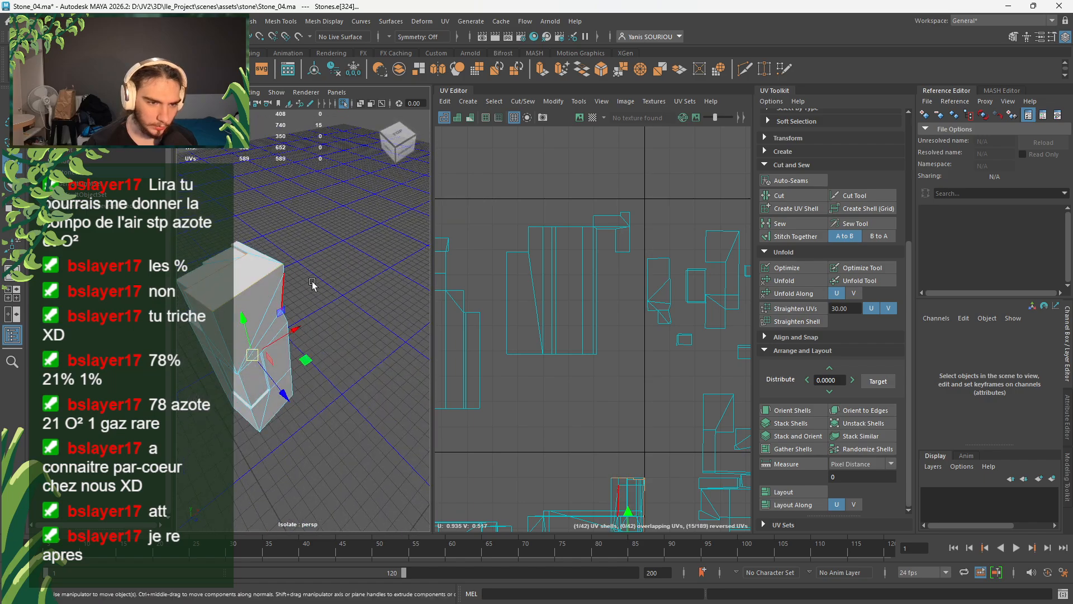
- Continue the seam selection down the pillar's far corner edges towards the base
alt+drag(314, 285, 303, 292)
alt+drag(373, 286, 331, 296)
alt+middle_drag(331, 297, 224, 357)
alt+drag(223, 357, 255, 329)
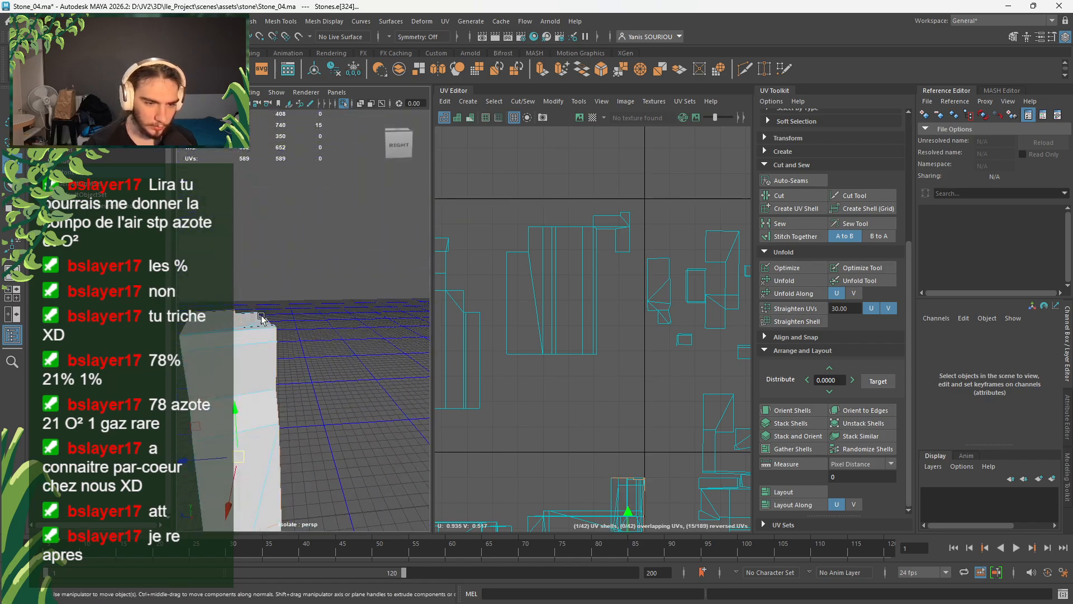
alt+middle_drag(254, 330, 307, 224)
alt+drag(306, 225, 291, 196)
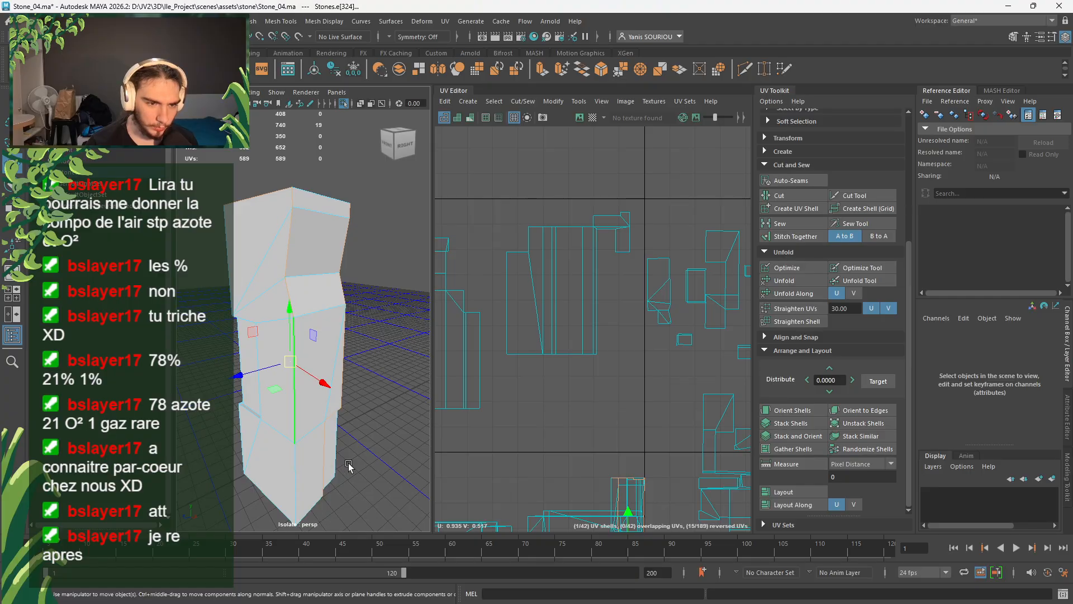
alt+drag(348, 467, 314, 397)
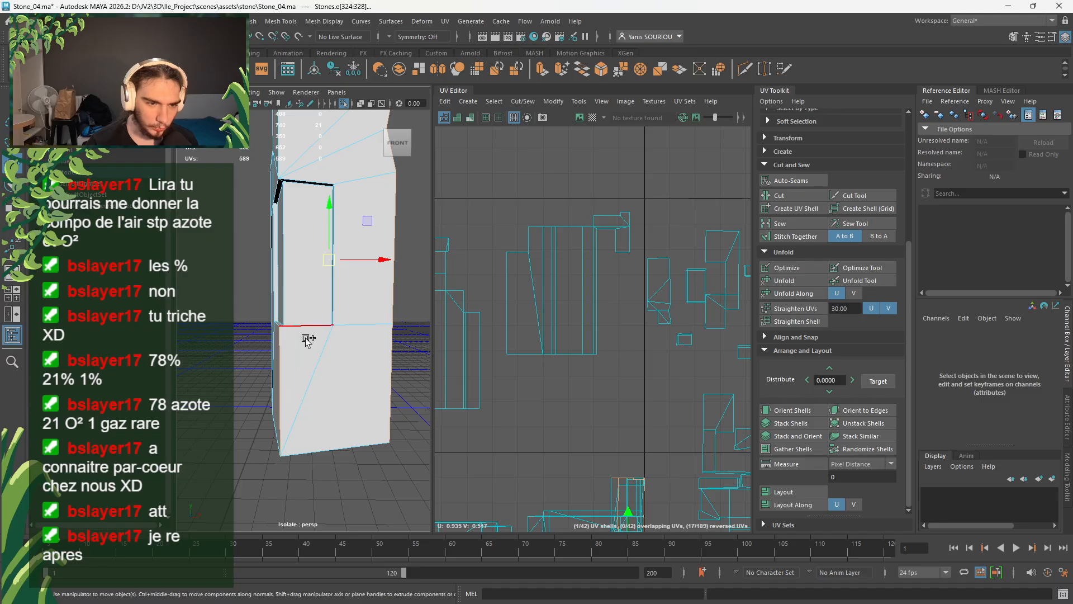
- Add the edges framing the recess near the pillar's base and the adjoining outer corner edge to the seam selection
alt+drag(361, 371, 373, 392)
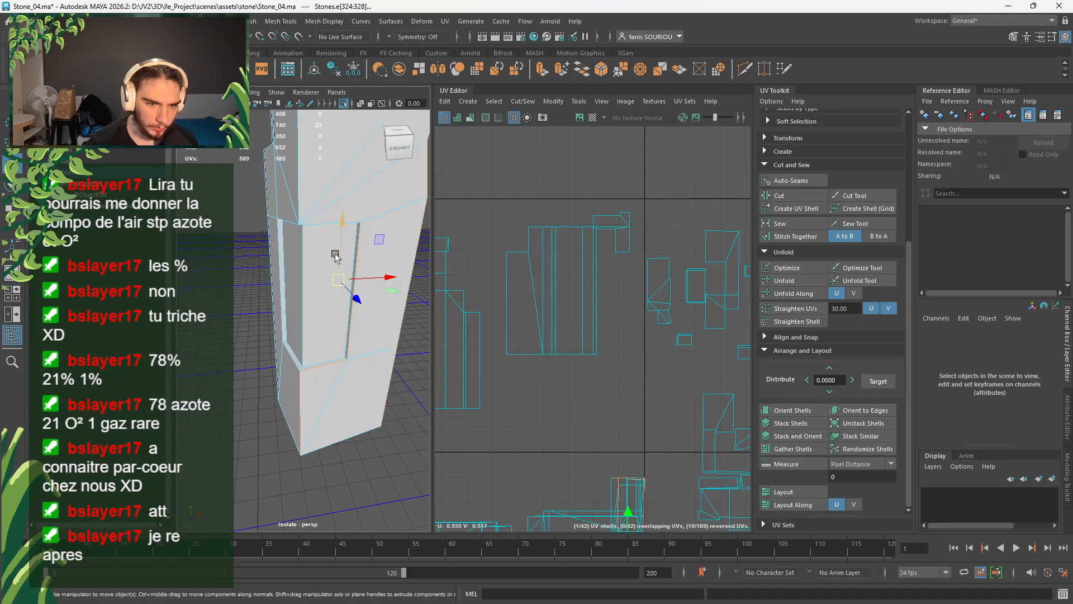
shift+click(319, 224)
alt+drag(307, 314, 297, 331)
alt+drag(318, 251, 292, 332)
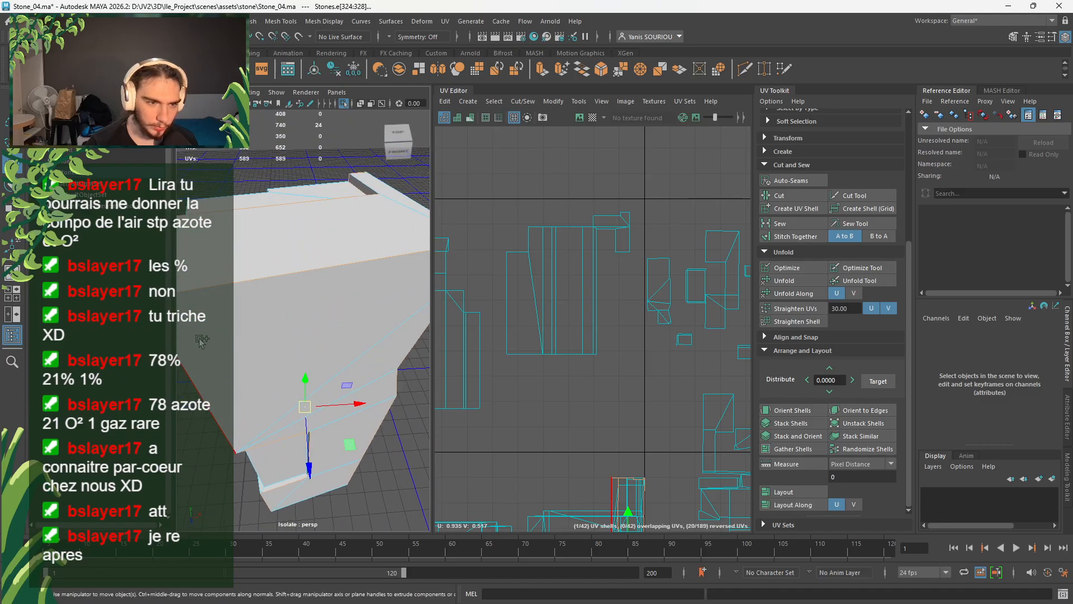
alt+drag(231, 374, 340, 321)
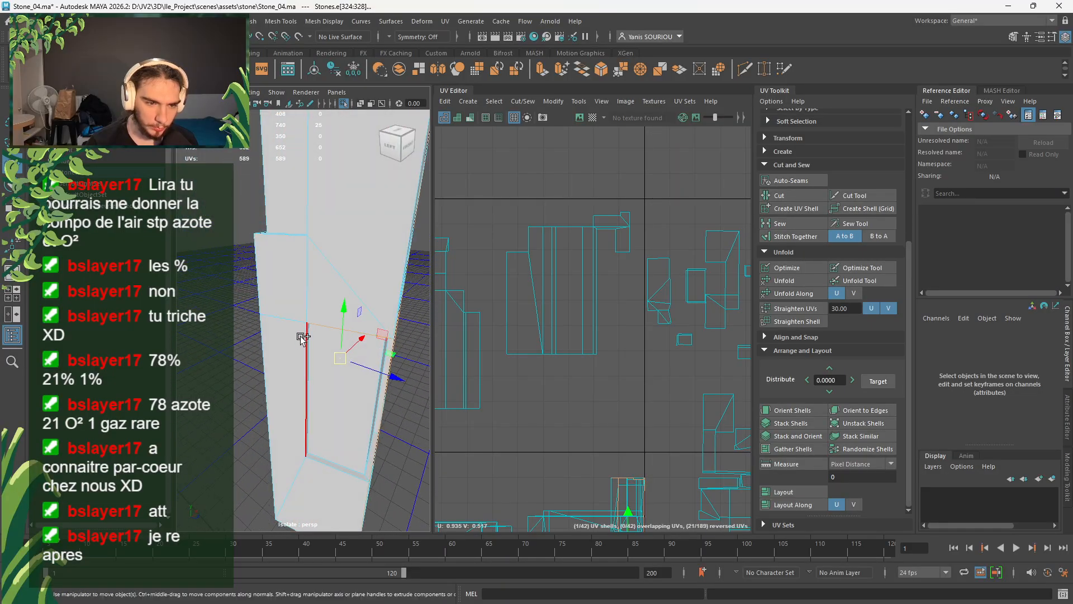
- Add the edges around the ledge beside the pillar's tall stepped face to the seam selection
mouse_move(354, 483)
alt+mouse_down()
mouse_move(323, 462)
mouse_move(330, 431)
mouse_move(330, 477)
mouse_move(348, 485)
alt+mouse_up()
alt+drag(330, 227, 268, 342)
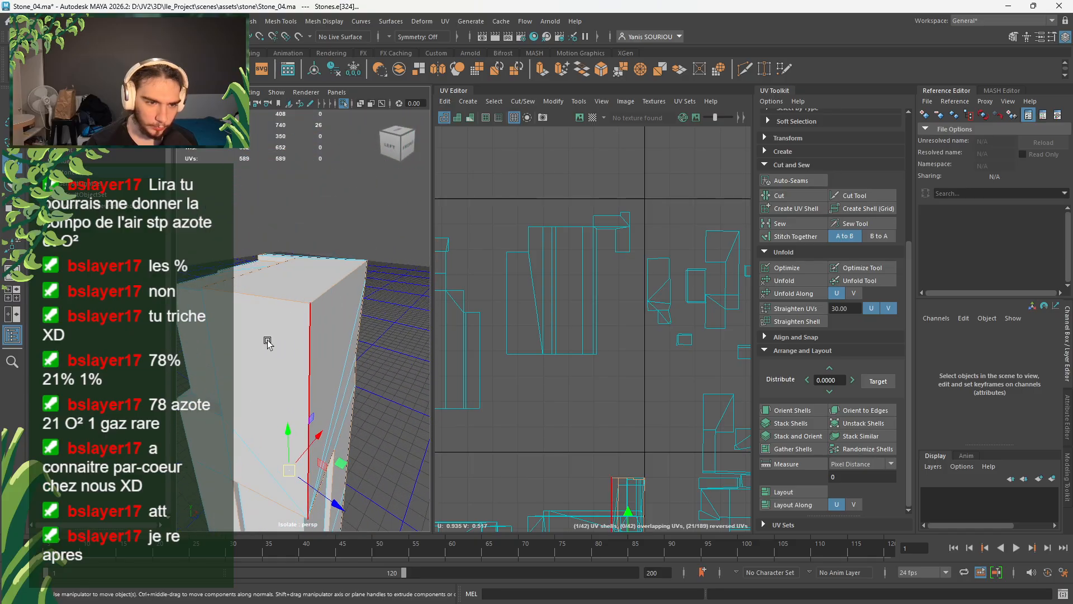
alt+drag(261, 382, 277, 381)
shift+click(276, 381)
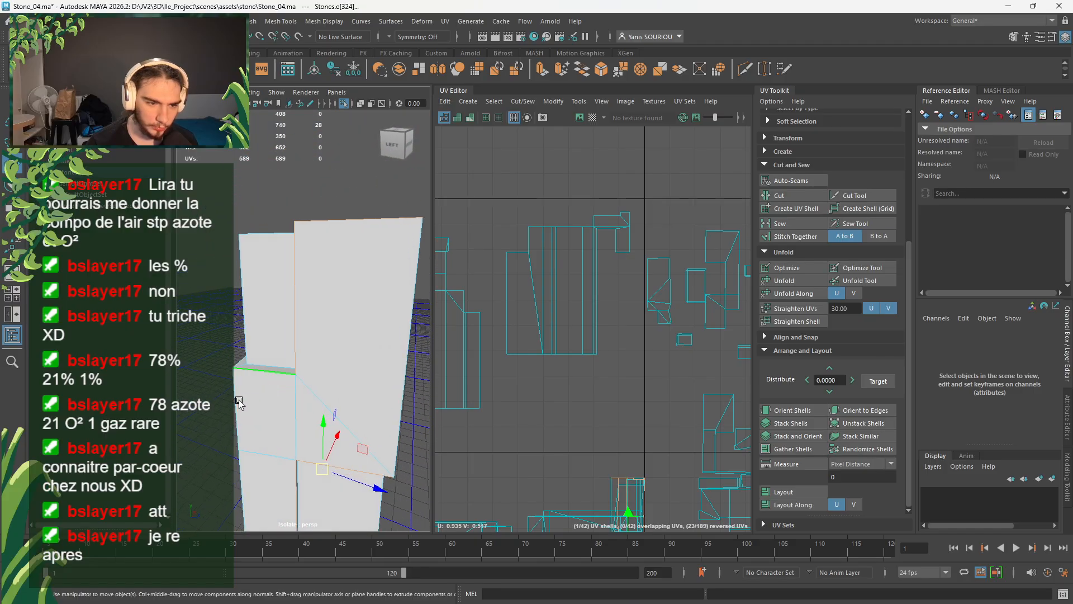
alt+middle_drag(281, 429, 305, 336)
shift+click(242, 355)
- Add the tall face's vertical corner edge and the recess's bottom edges to the seam selection
alt+middle_drag(285, 373, 261, 278)
alt+drag(271, 319, 315, 352)
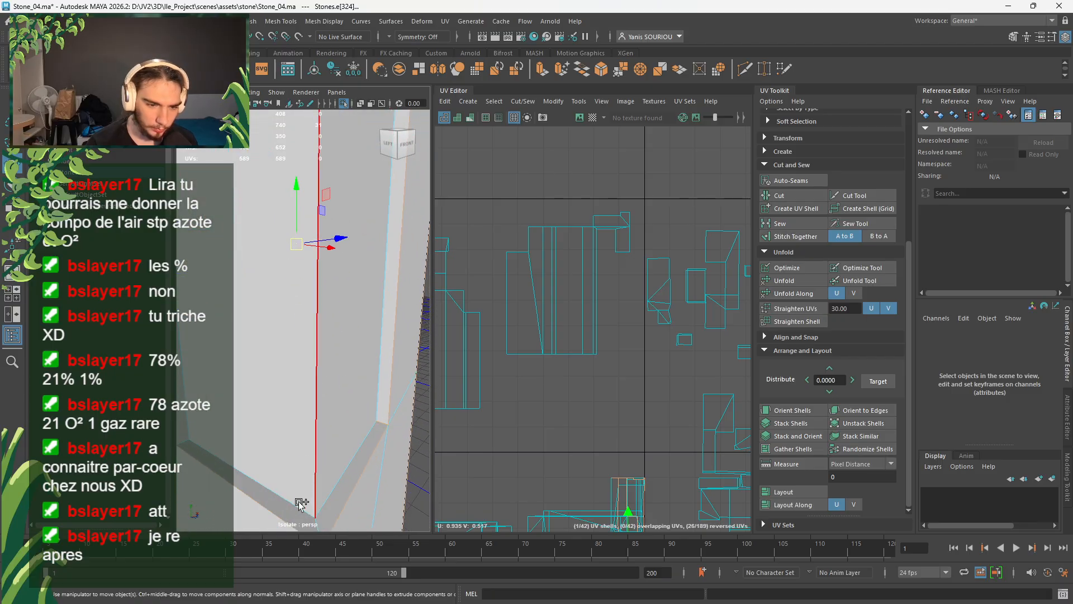
shift+click(317, 479)
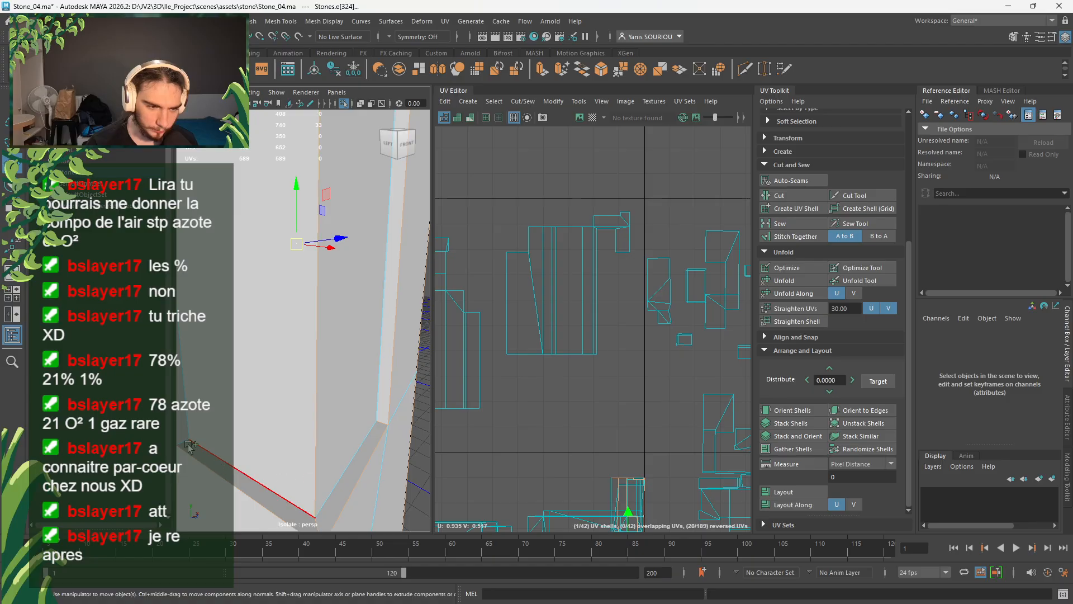
shift+click(186, 446)
alt+drag(187, 445, 197, 283)
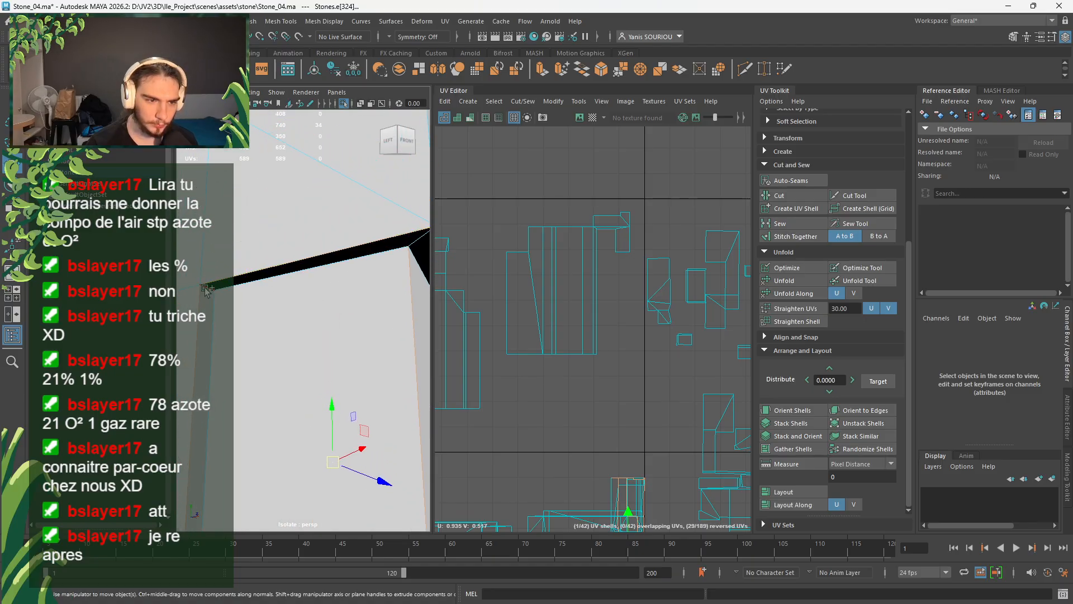
shift+click(409, 243)
- Add the edges along the narrow ledge below the pillar's projecting block to the seam selection
alt+drag(409, 244, 376, 358)
shift+click(377, 279)
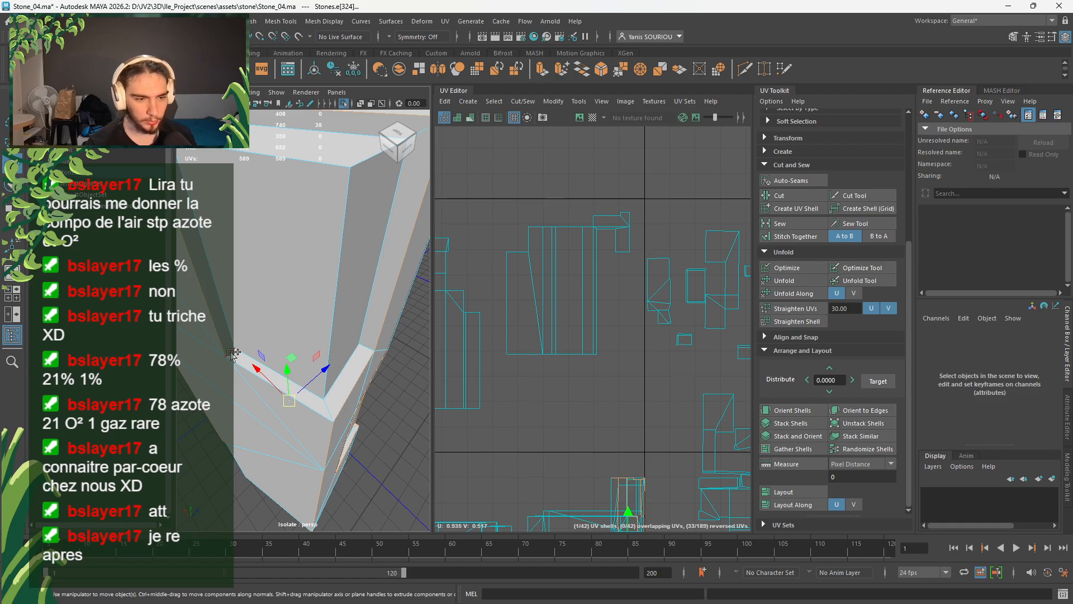
shift+click(257, 385)
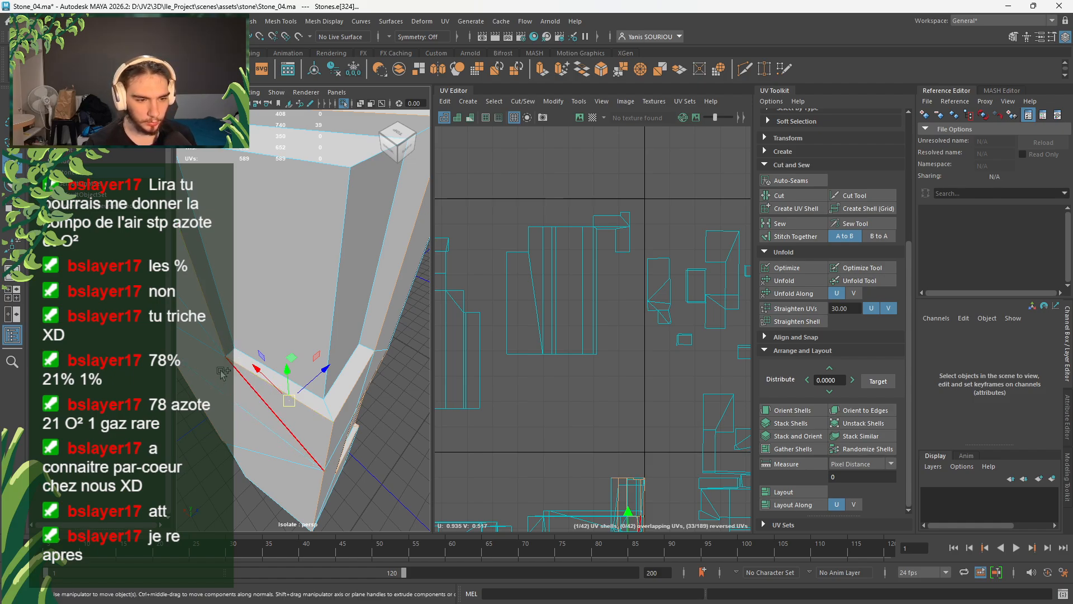
alt+drag(222, 373, 347, 282)
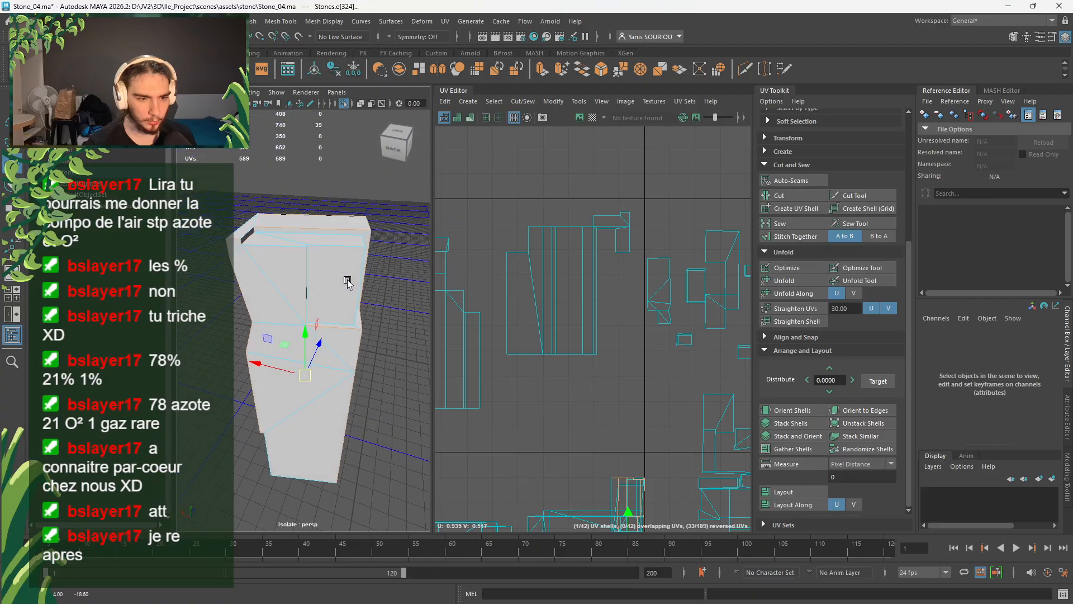
scroll(347, 282, up, 5)
alt+middle_drag(347, 282, 363, 328)
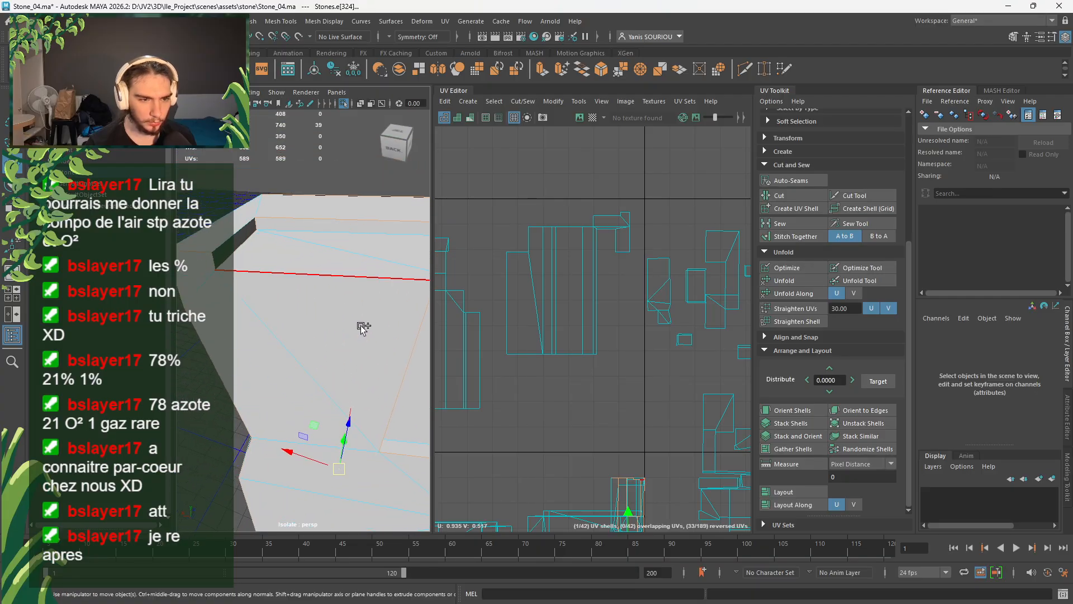
alt+drag(293, 296, 249, 309)
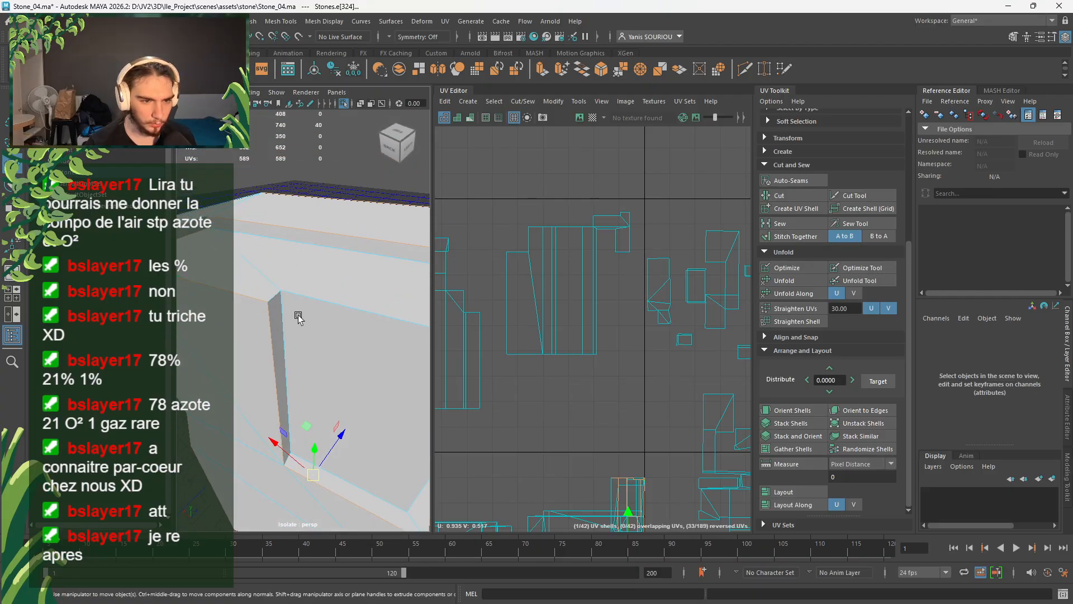
- Add the edges where the projecting block meets the pillar's upper body and side to the seam selection
scroll(321, 324, down, 6)
alt+drag(321, 324, 296, 325)
scroll(286, 327, up, 5)
scroll(307, 306, up, 3)
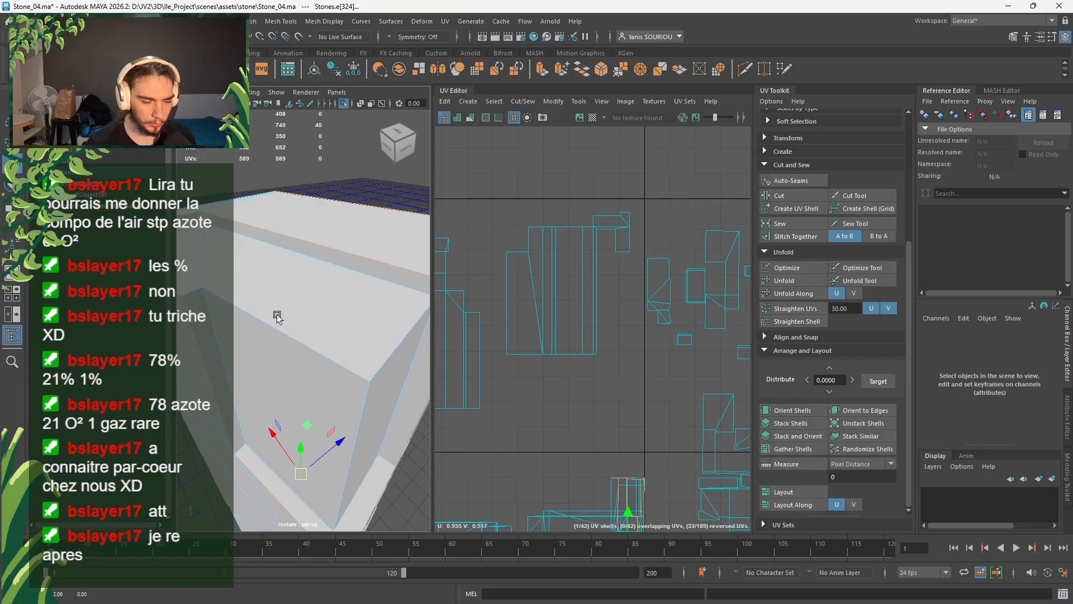
shift+click(338, 313)
alt+drag(347, 311, 314, 231)
alt+drag(241, 257, 349, 294)
shift+click(292, 263)
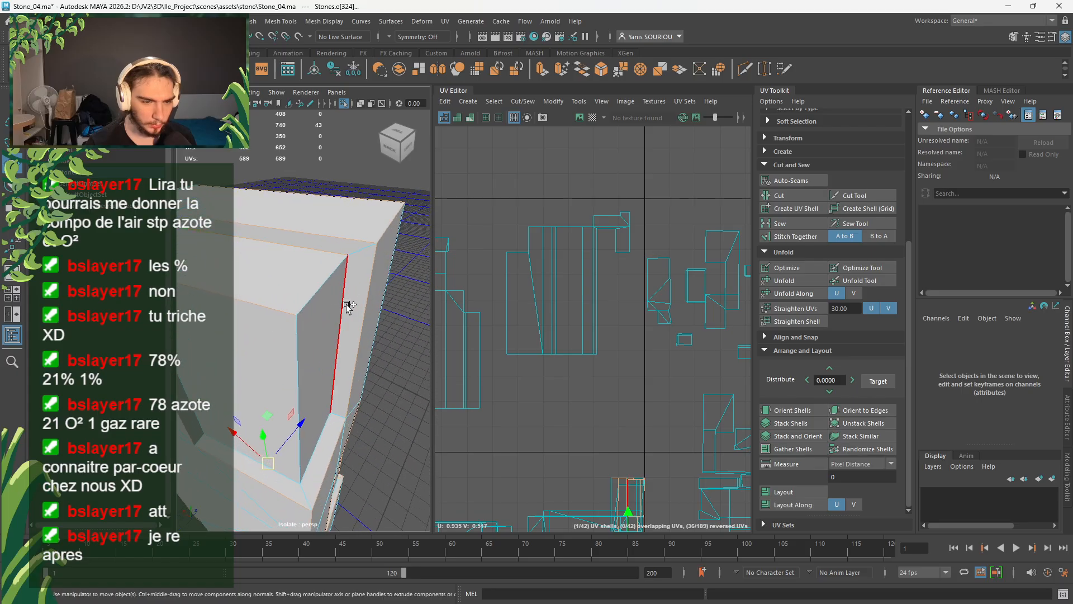
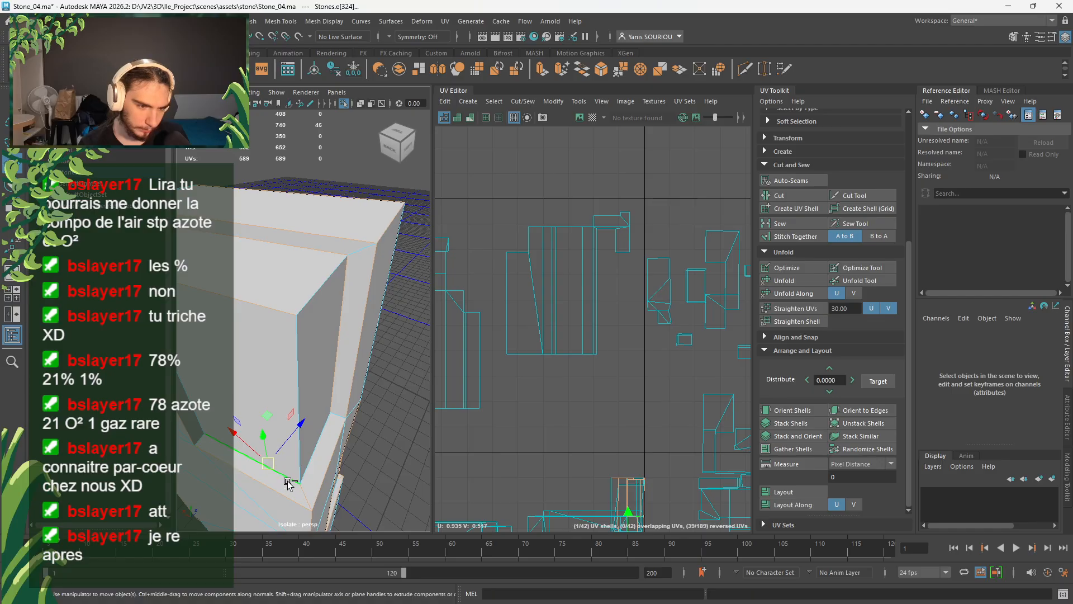
- Cut the pillar's UVs along all the selected seam edges
alt+middle_drag(249, 383, 294, 390)
scroll(294, 390, down, 4)
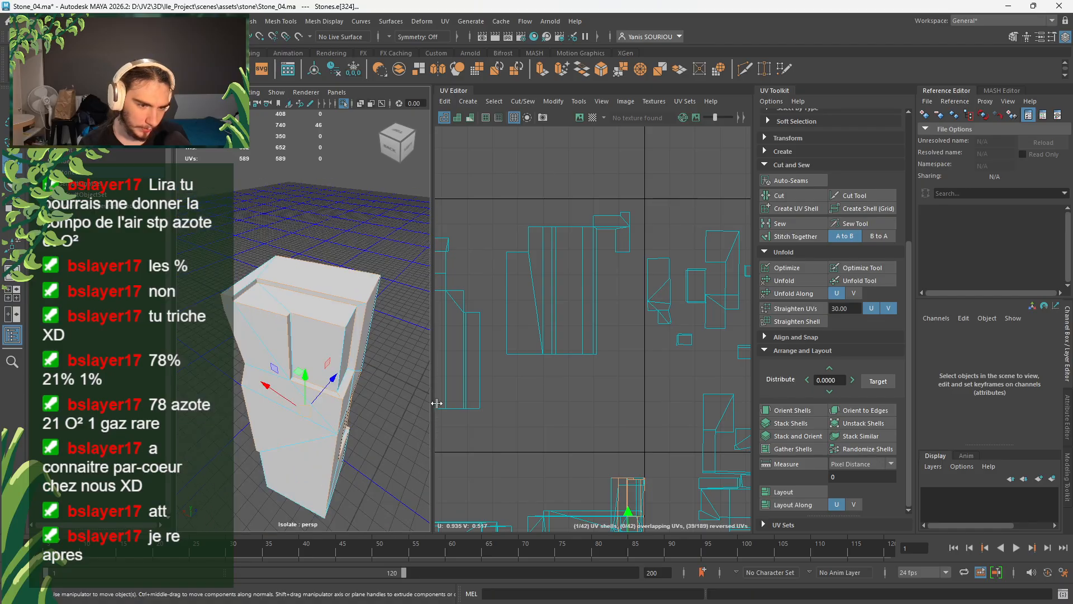
click(779, 196)
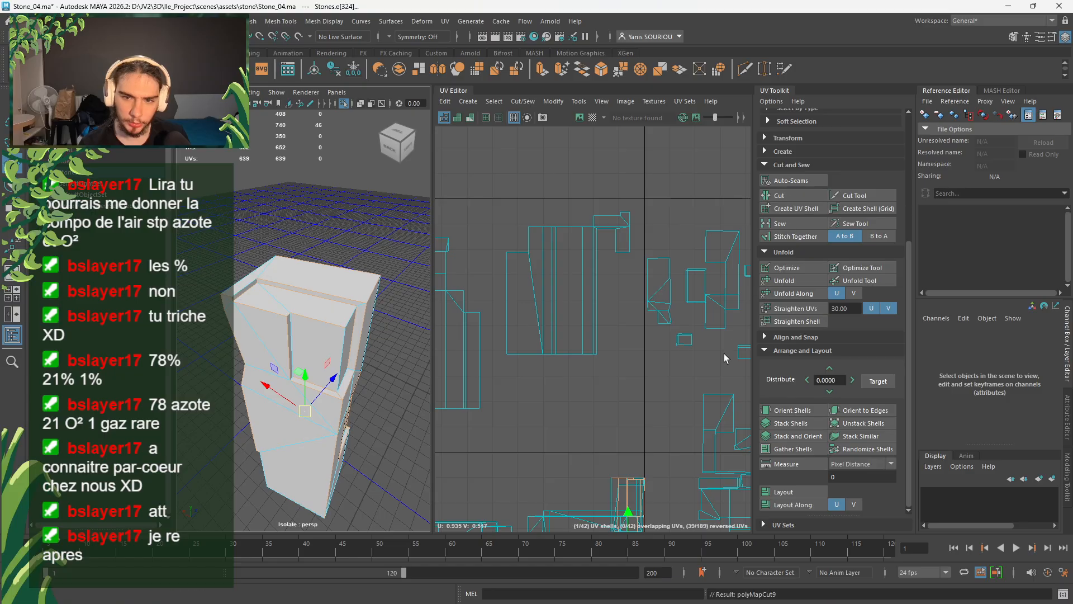
- Select all faces of the isolated pillar, unfold their UVs and orient the resulting shells
right_drag(716, 370, 713, 350)
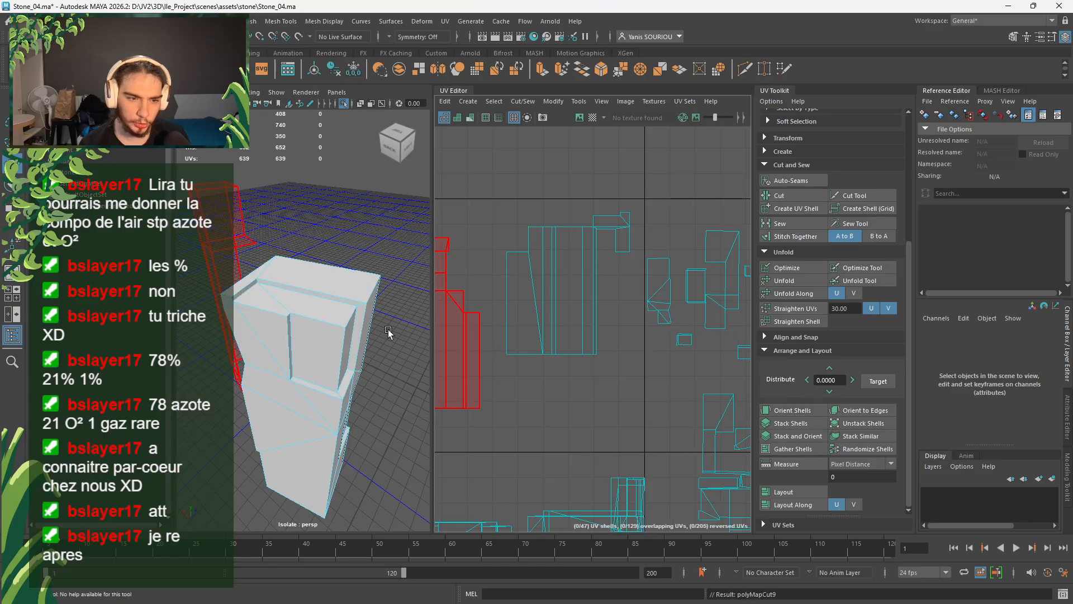
alt+drag(373, 441, 374, 462)
scroll(371, 464, down, 6)
alt+drag(371, 324, 371, 361)
drag(387, 286, 250, 426)
click(795, 281)
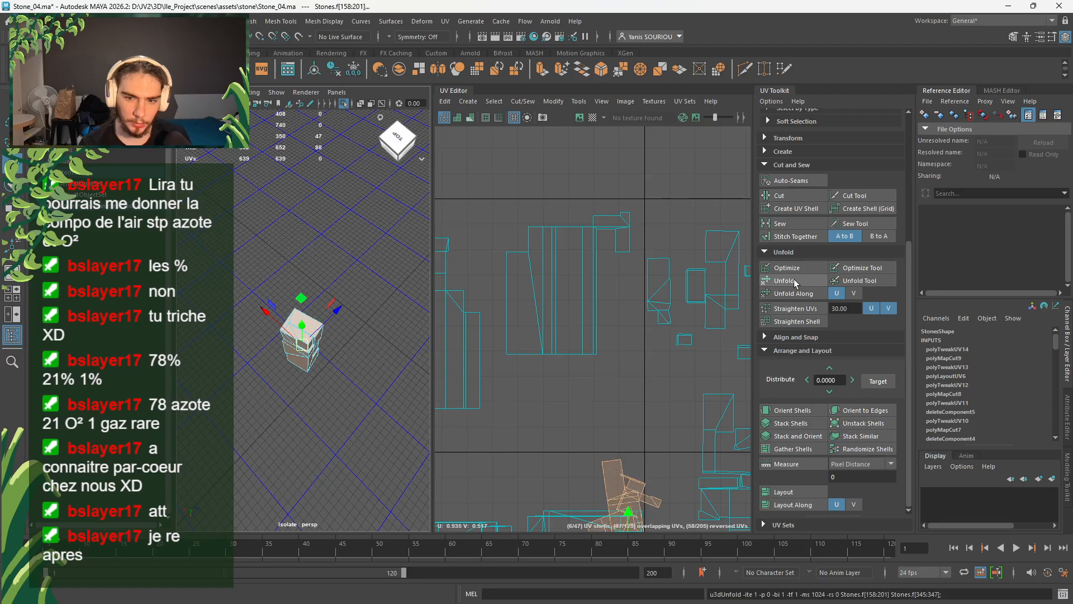
click(792, 410)
key(f)
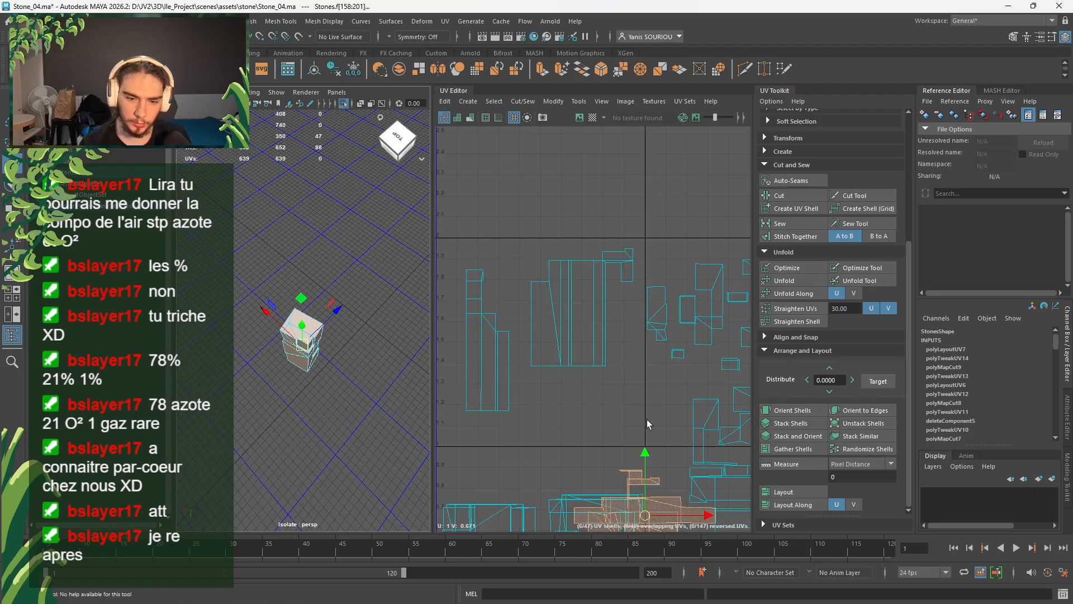
- Move the pillar's UV shells to a free area and pull the small stepped shell and the largest shell apart
drag(615, 367, 701, 240)
click(624, 236)
click(564, 272)
click(569, 241)
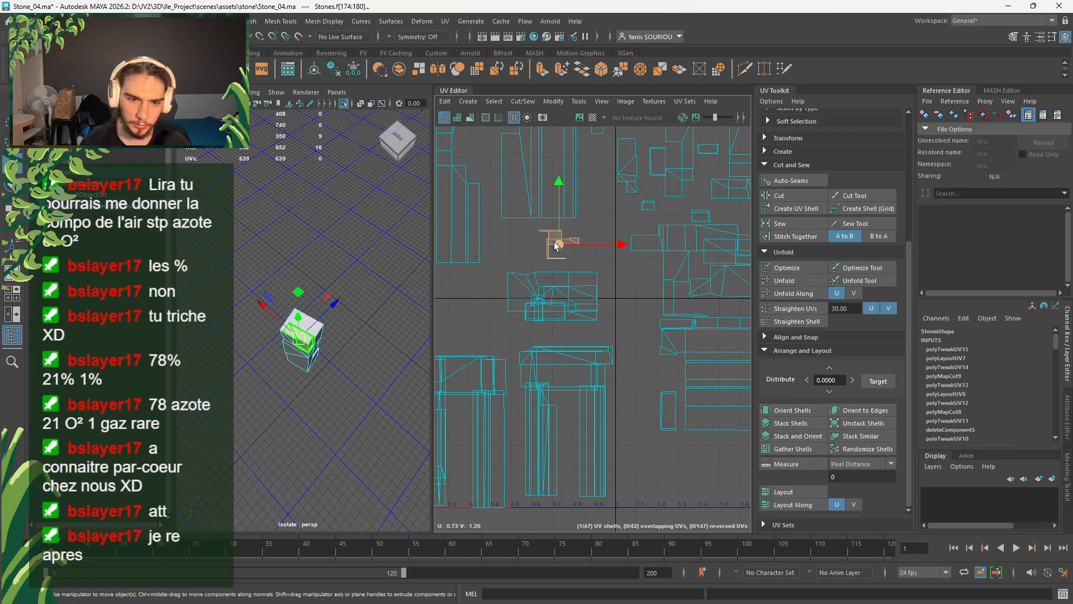
drag(563, 245, 626, 212)
click(554, 283)
drag(553, 295, 558, 255)
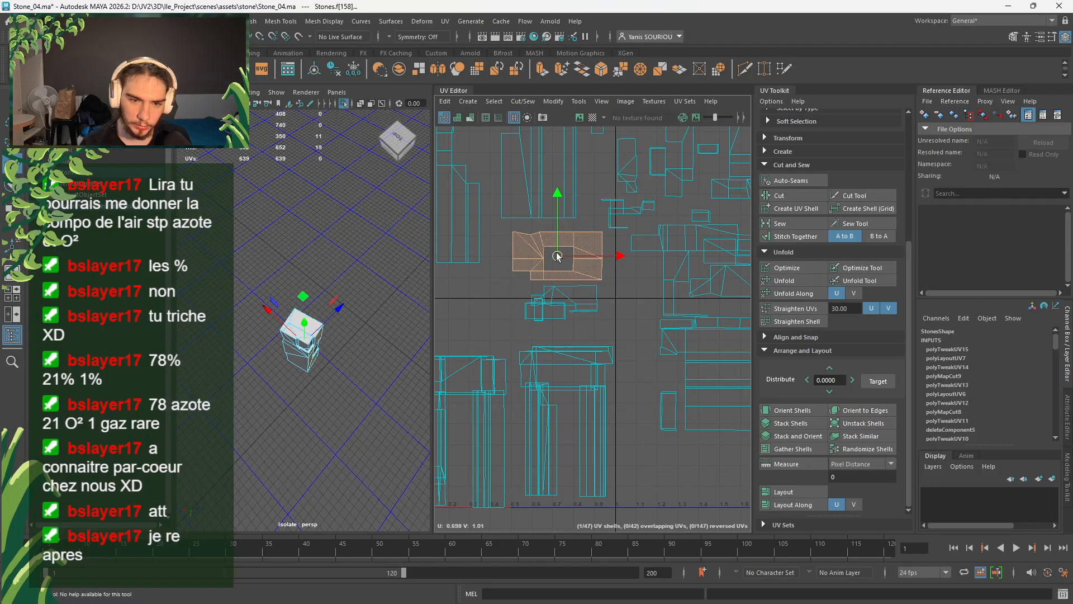
- Separate the pillar's remaining overlapping shells by moving the long shell and the two small rectangular shells into empty space
click(553, 294)
drag(555, 296, 639, 280)
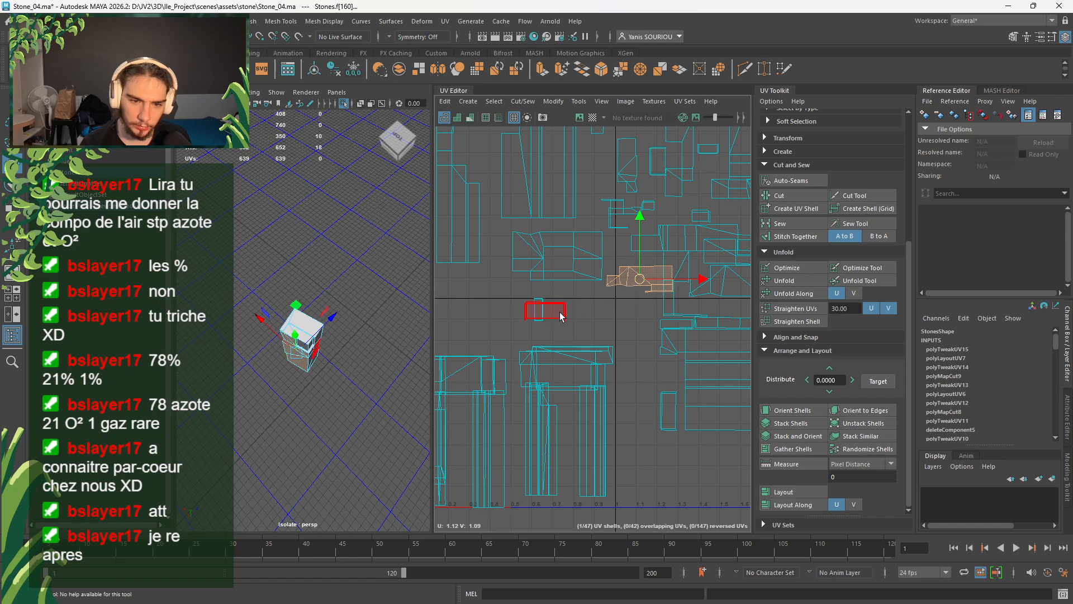
drag(561, 316, 561, 316)
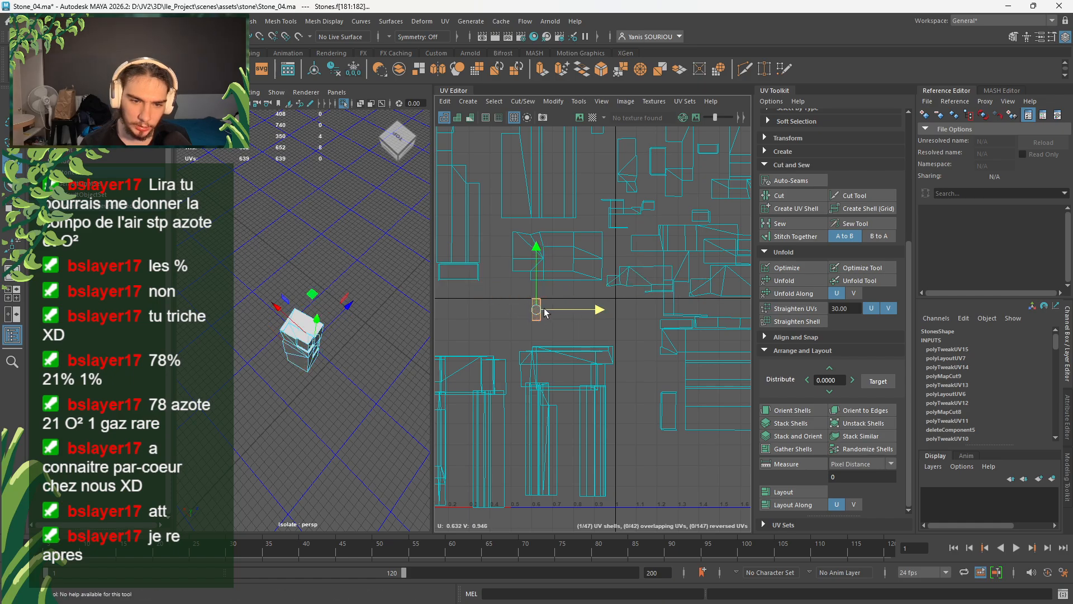
drag(511, 214, 489, 195)
click(536, 303)
- Move the not-yet-unwrapped shells below the UV tile, and lay out all the unwrapped shells within the 0–1 space
scroll(535, 303, down, 4)
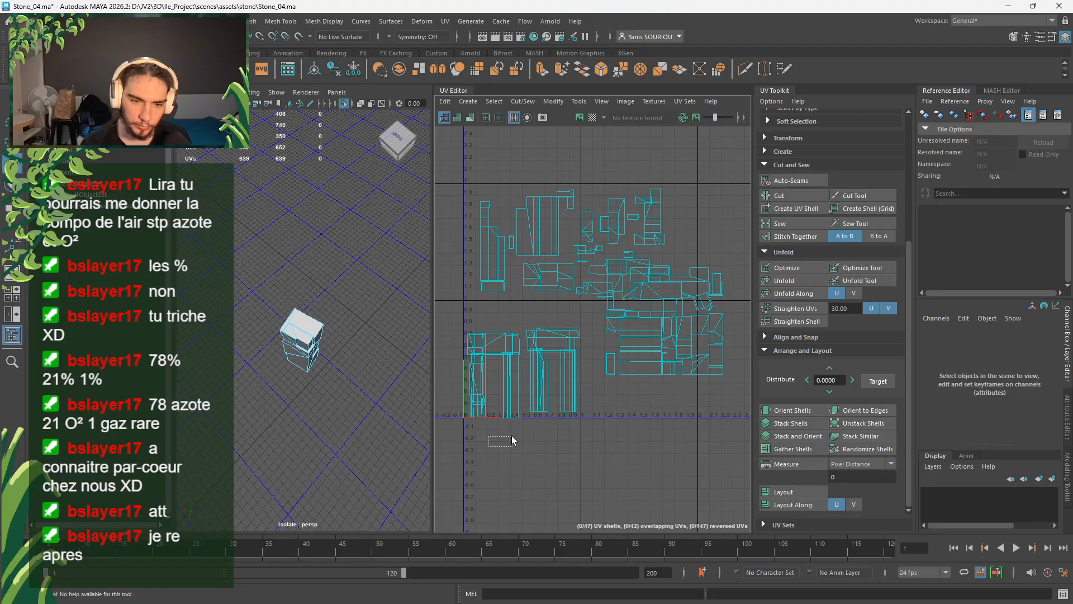
drag(567, 338, 566, 338)
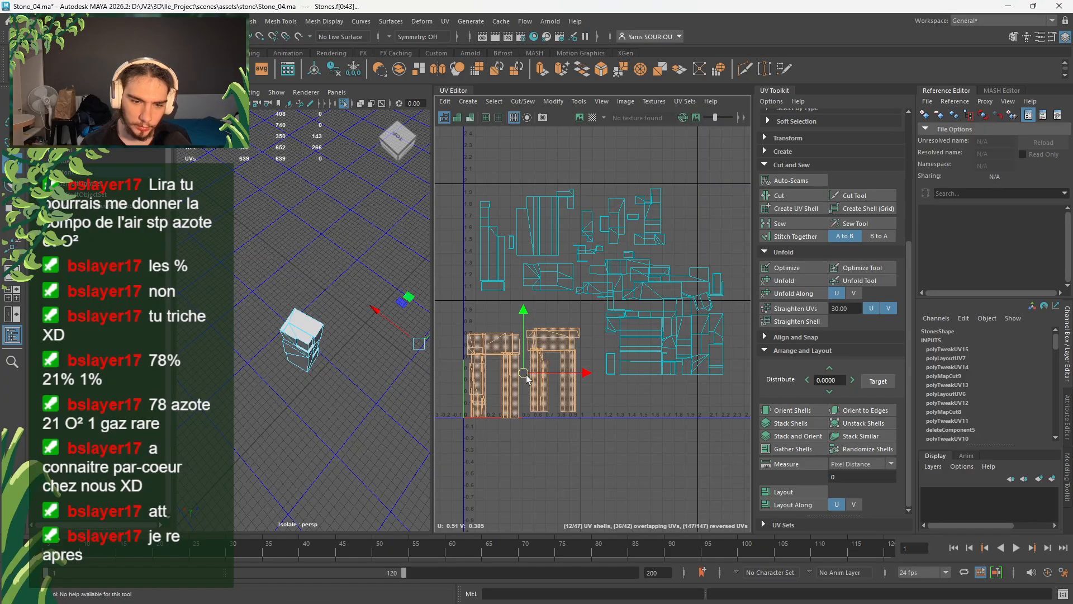
drag(524, 373, 658, 491)
drag(702, 227, 726, 186)
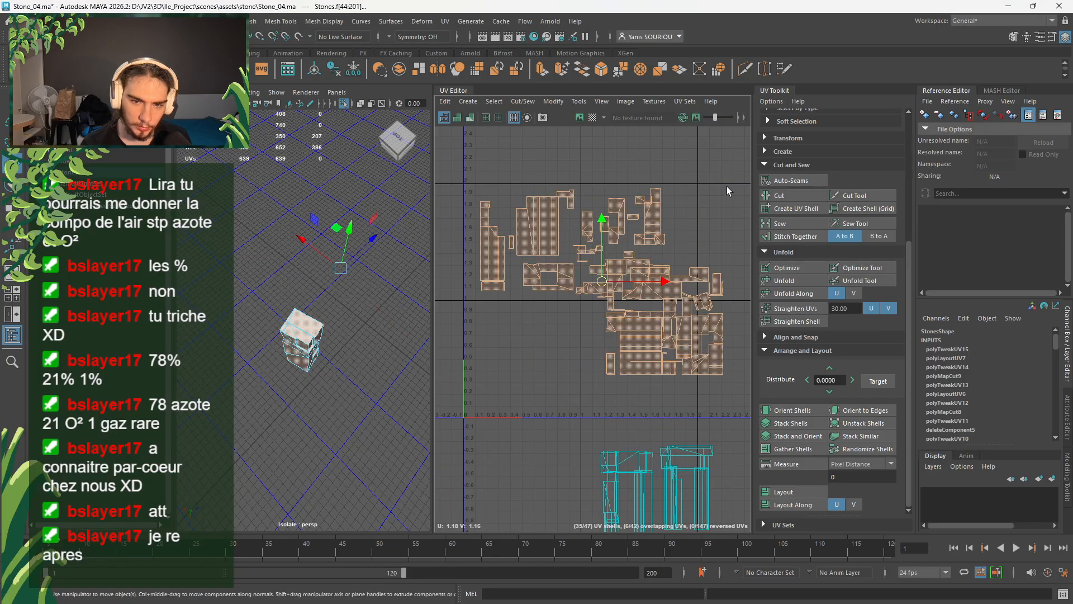
click(795, 491)
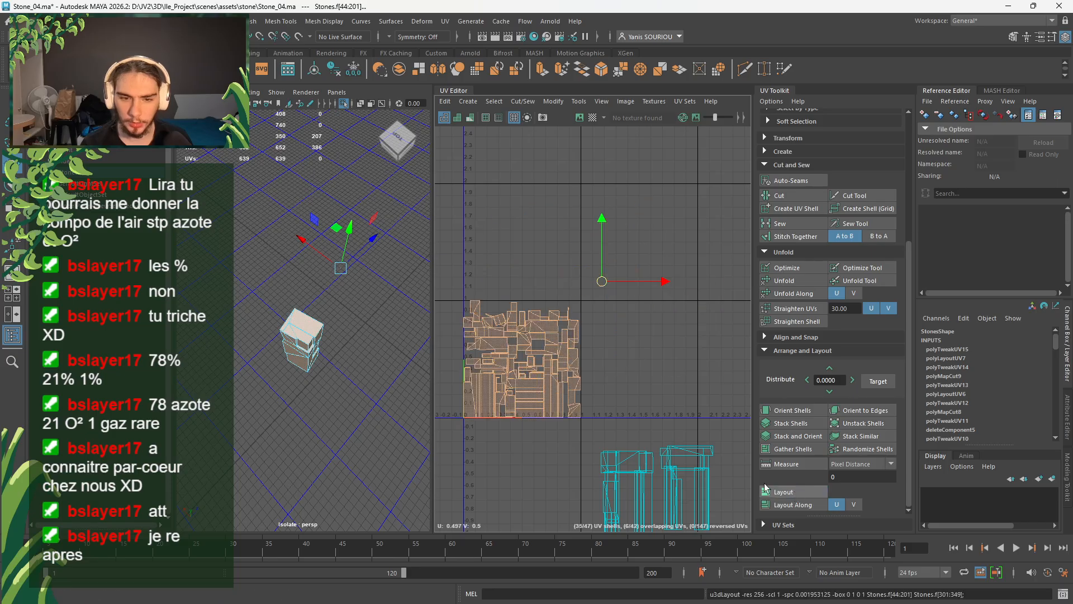
- Deselect the UV shells, return to Object Mode and turn off isolation of the pillar
click(653, 424)
click(385, 413)
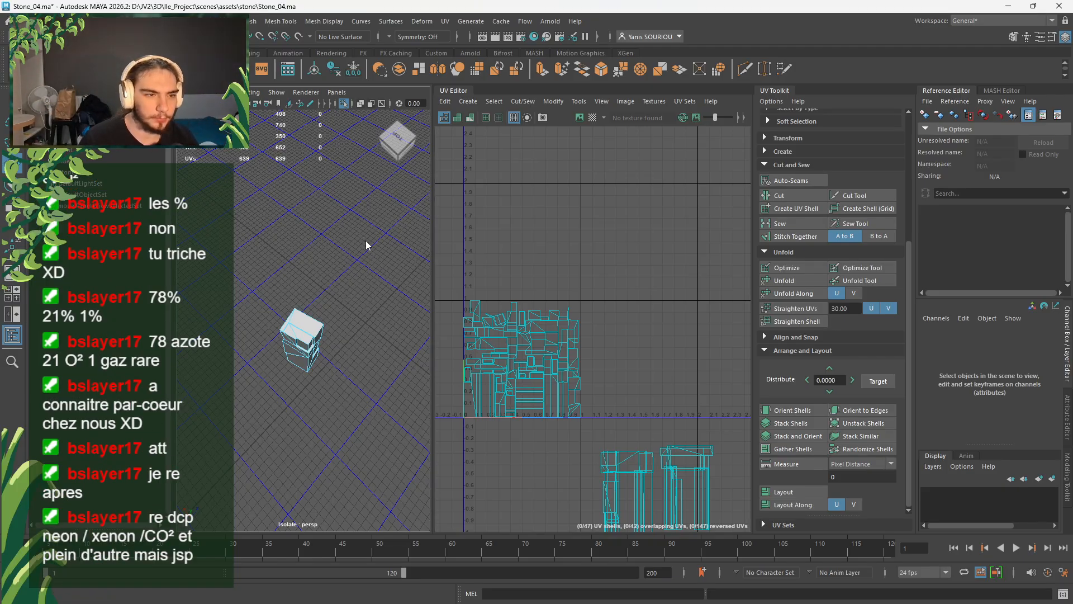
right_drag(364, 239, 419, 221)
click(345, 104)
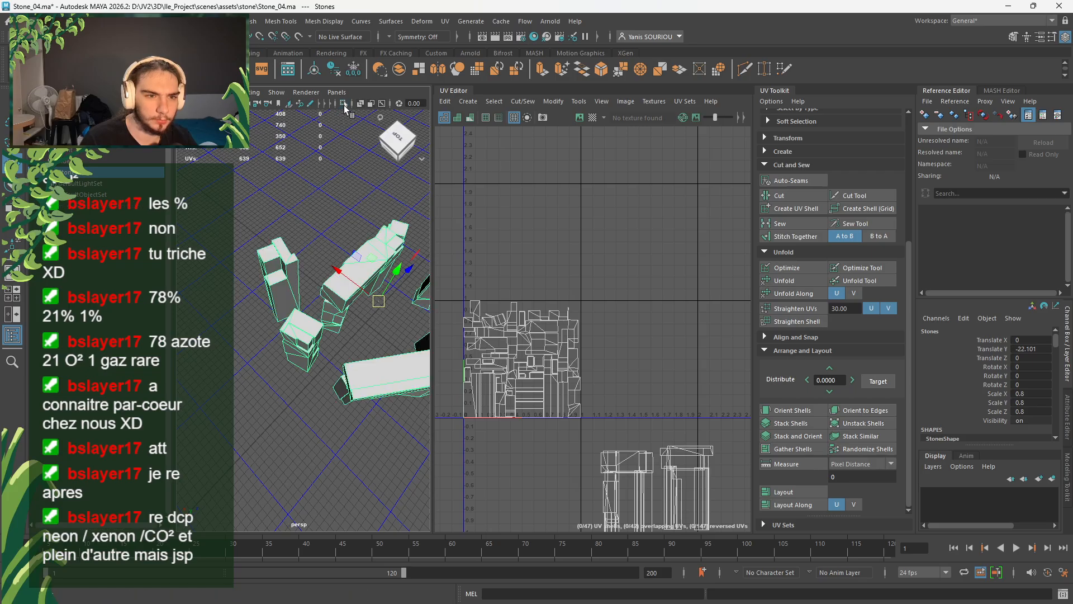
- Examine the stone arches from several sides to find the next pillar to unwrap
alt+drag(364, 346, 364, 299)
alt+middle_drag(363, 299, 289, 322)
alt+drag(289, 322, 246, 305)
alt+right_drag(247, 304, 333, 357)
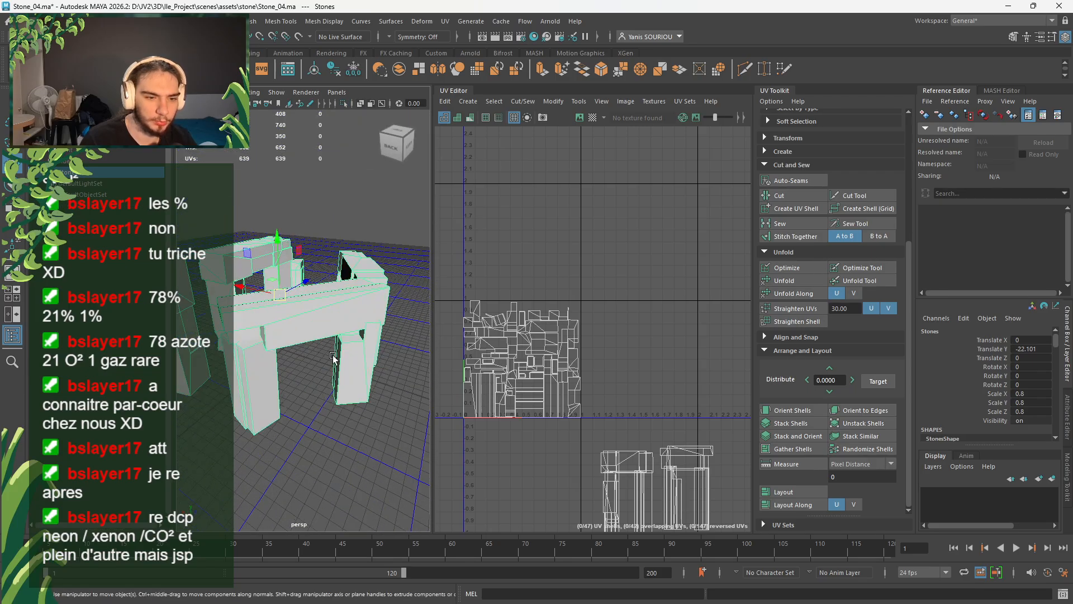
alt+drag(282, 367, 413, 358)
alt+drag(345, 401, 241, 377)
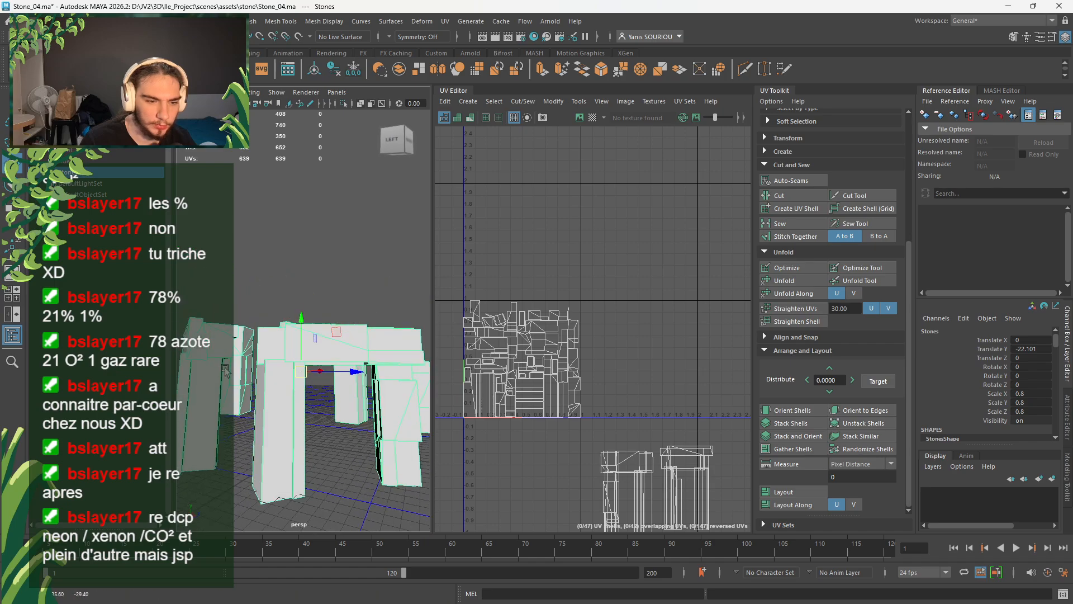
alt+right_drag(240, 377, 373, 383)
alt+drag(373, 383, 322, 340)
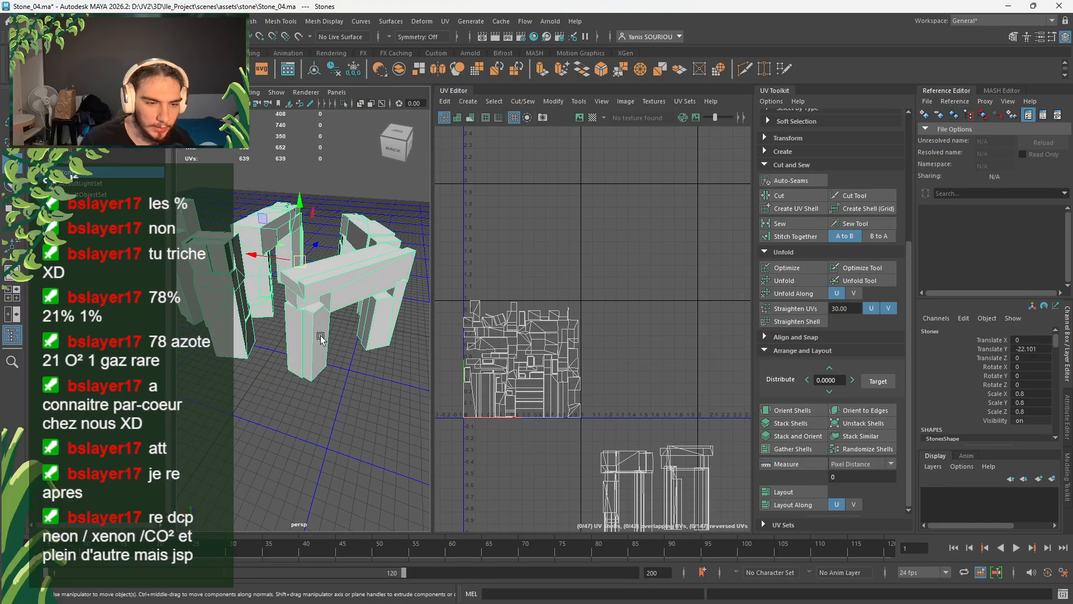
- Isolate all faces of the front pillar beneath the near lintel and switch it to edge selection
right_click(306, 353)
right_drag(306, 353, 310, 323)
double_click(315, 335)
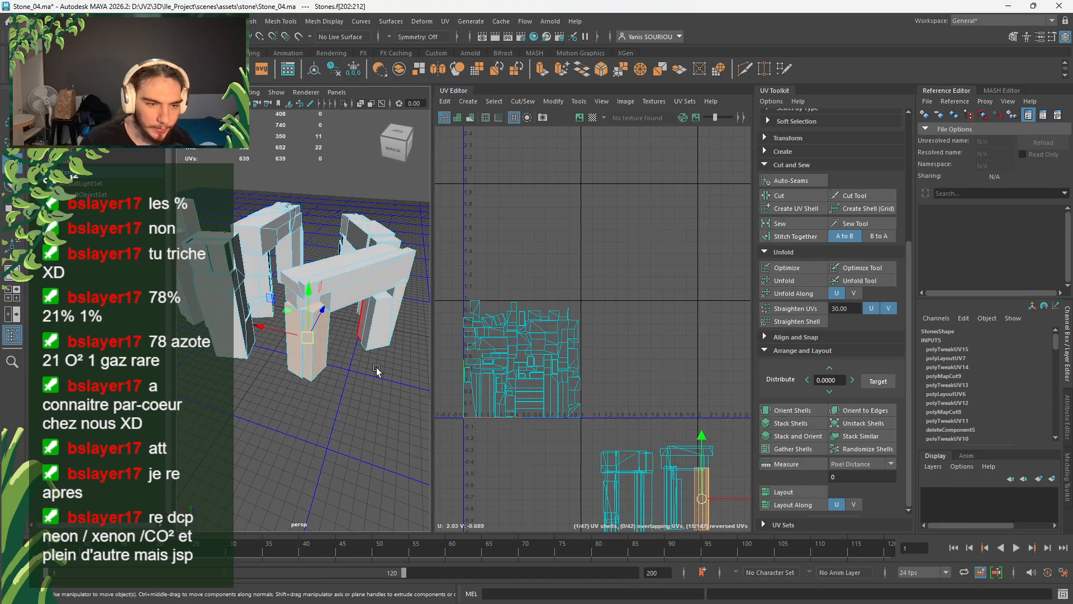
click(344, 105)
alt+drag(335, 346, 373, 376)
click(348, 353)
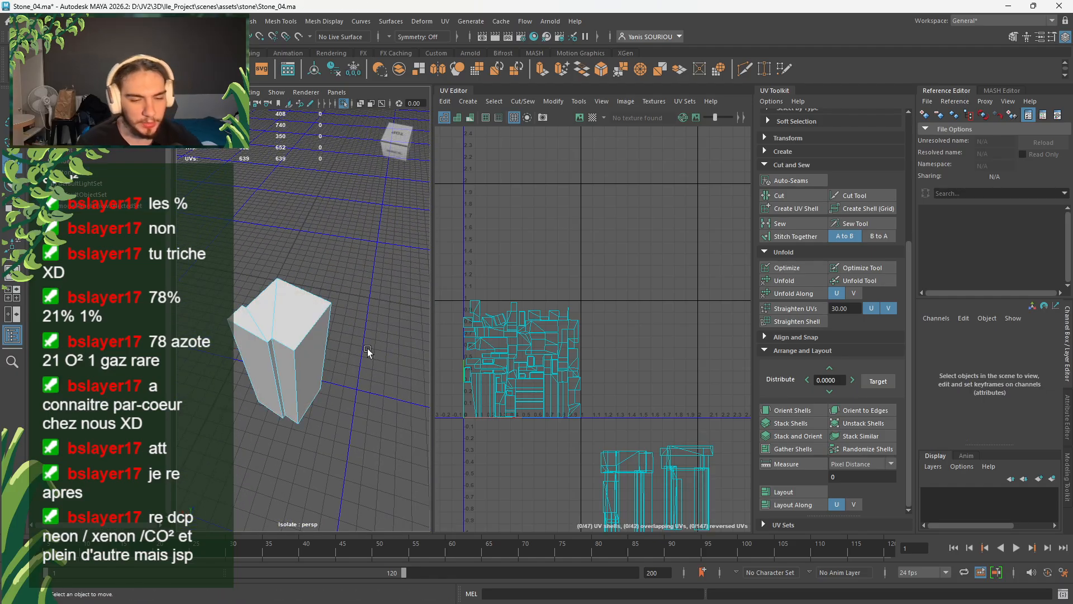
right_click(368, 284)
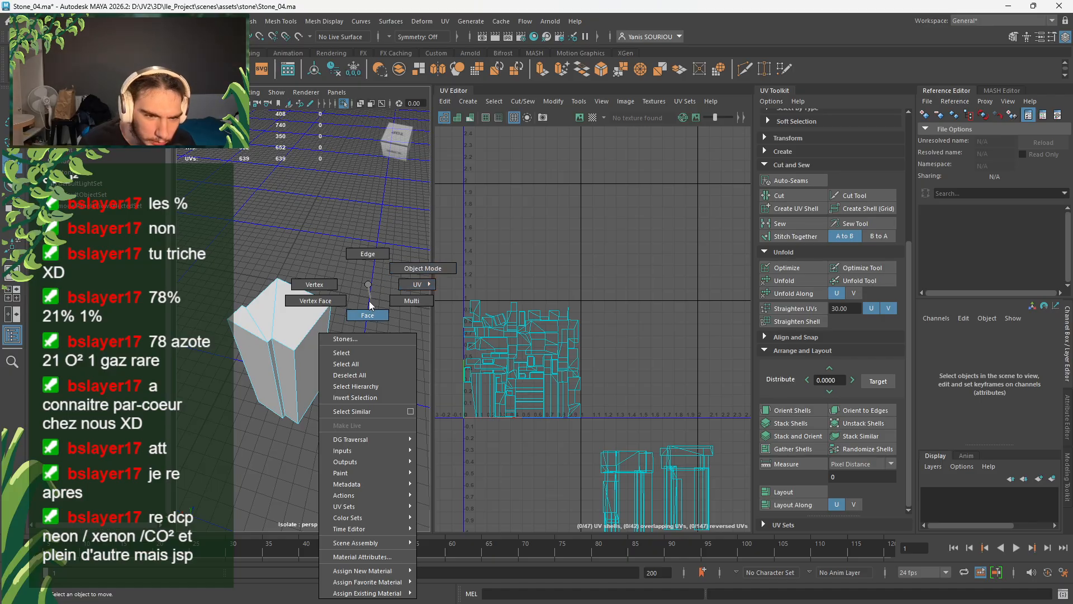
right_drag(369, 302, 357, 259)
scroll(283, 346, up, 6)
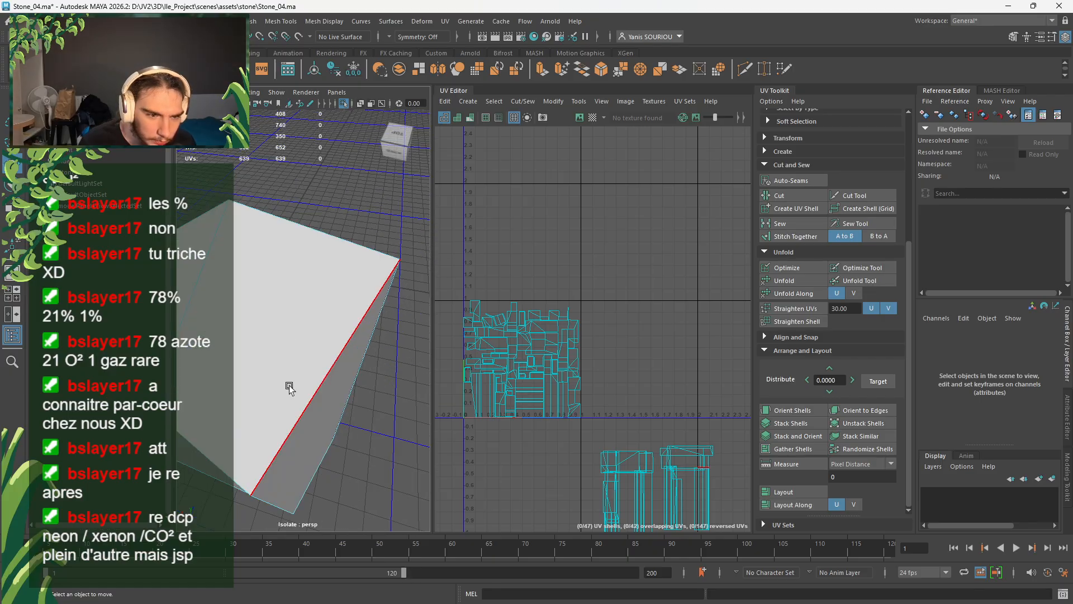
- Select seam edges around the isolated pillar's top and down one side, and cut the UVs along them
scroll(288, 387, down, 6)
click(327, 368)
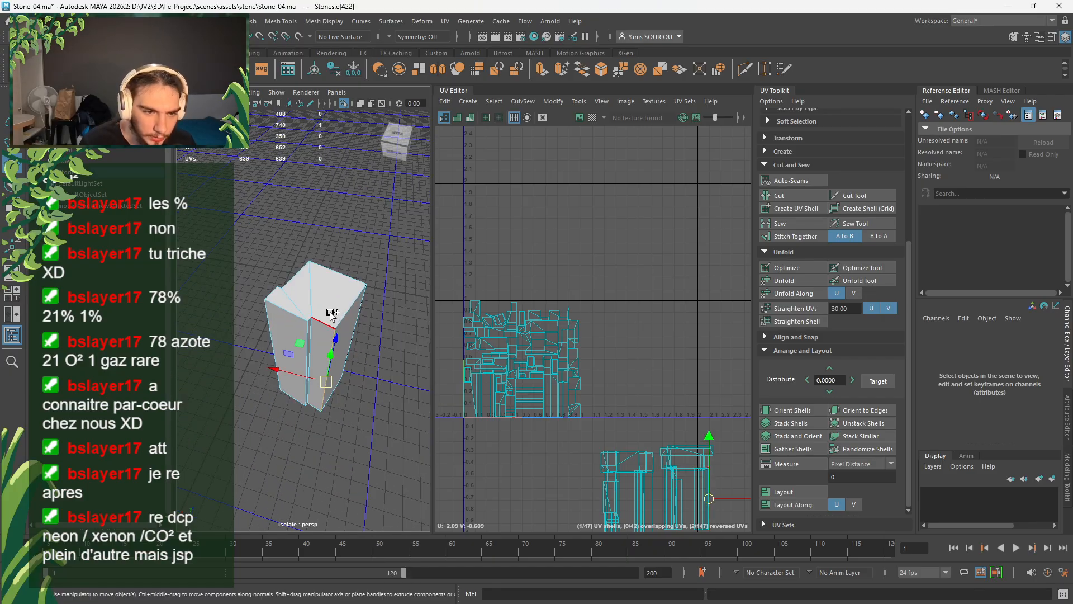
scroll(323, 314, up, 4)
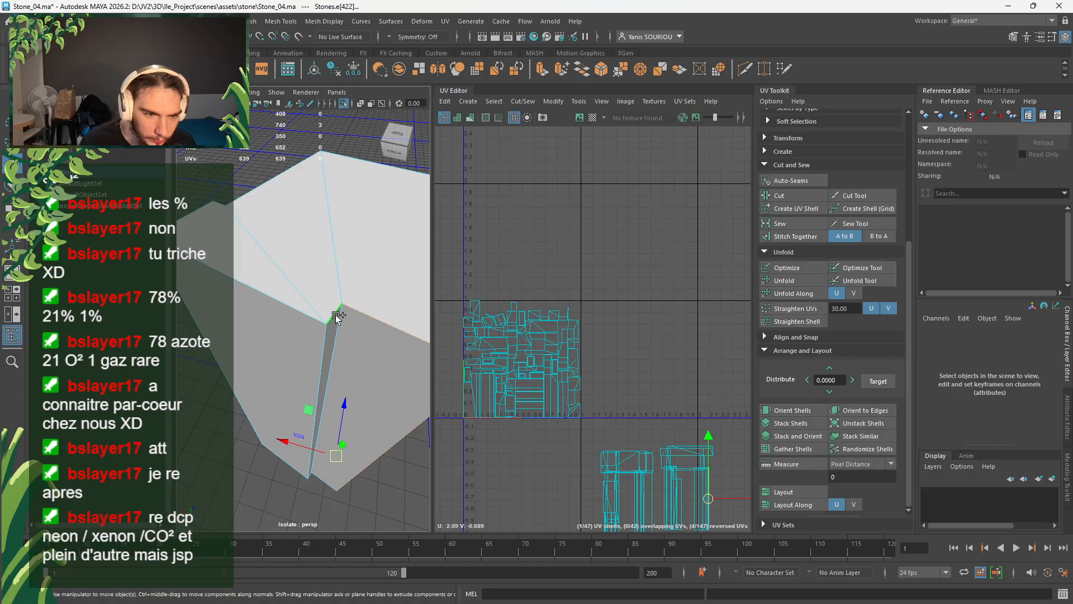
shift+click(304, 322)
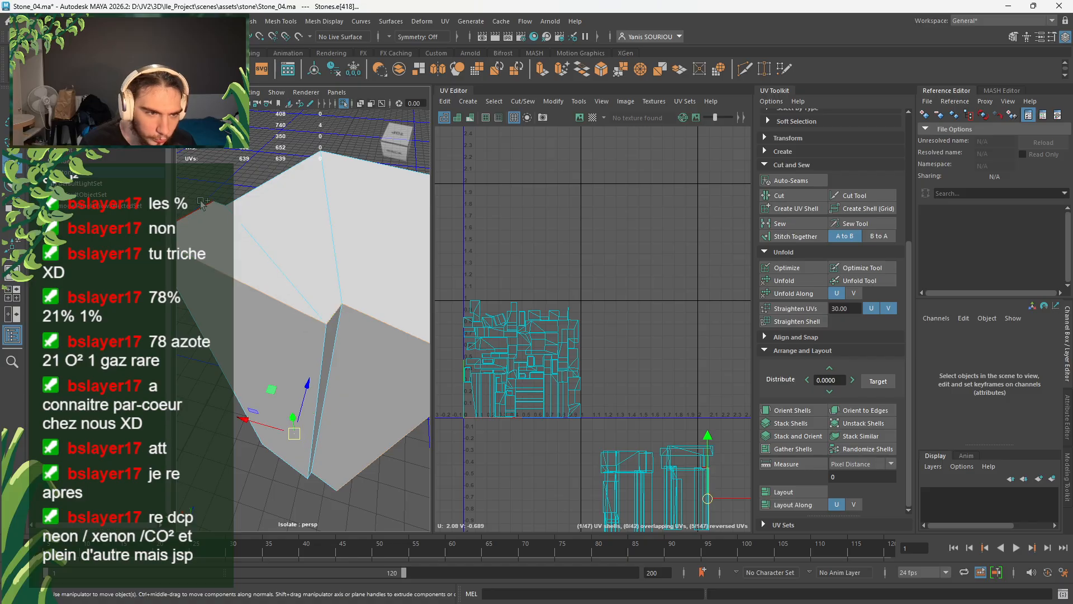
shift+click(237, 198)
scroll(352, 203, down, 3)
scroll(358, 263, down, 3)
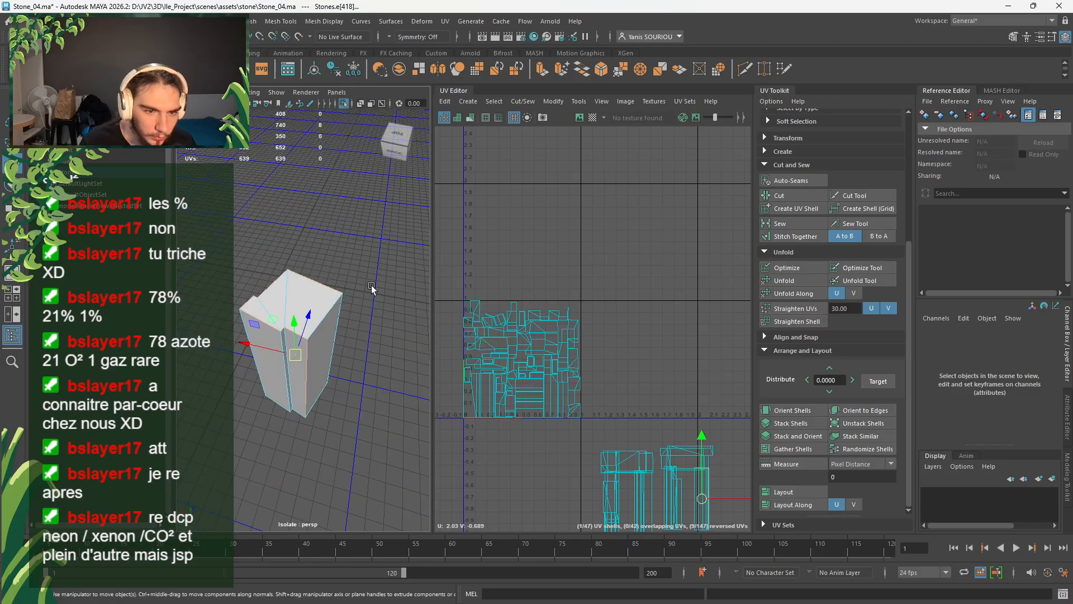
alt+drag(372, 288, 370, 283)
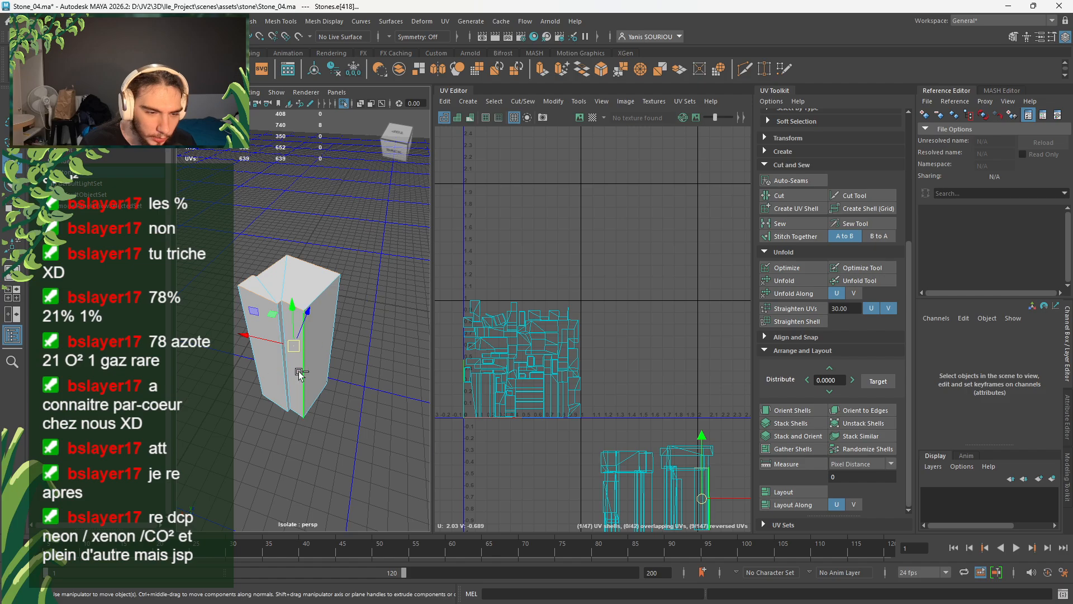
shift+click(338, 362)
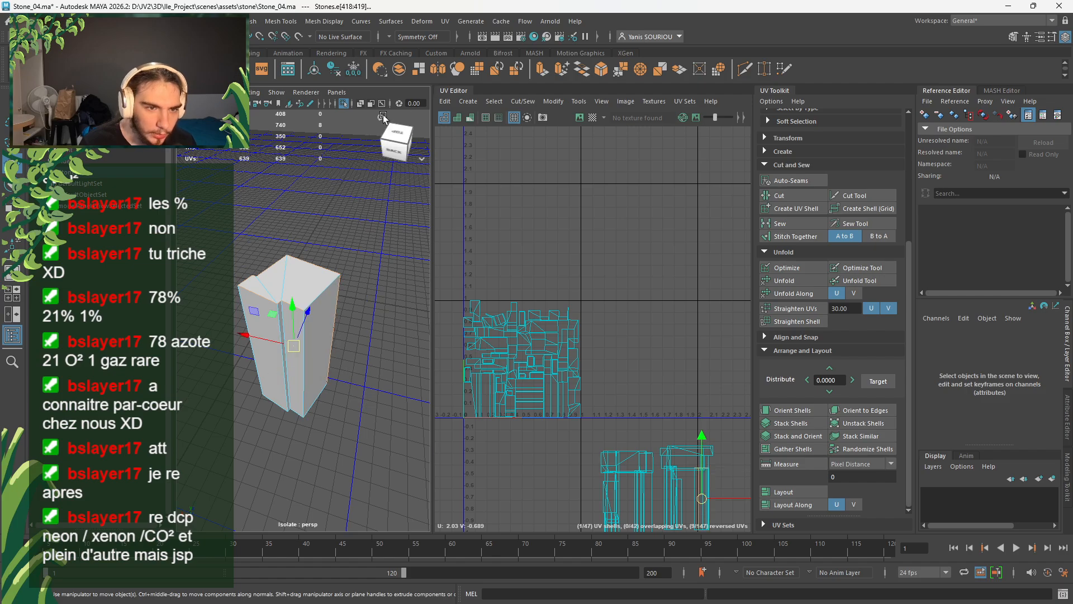
click(787, 195)
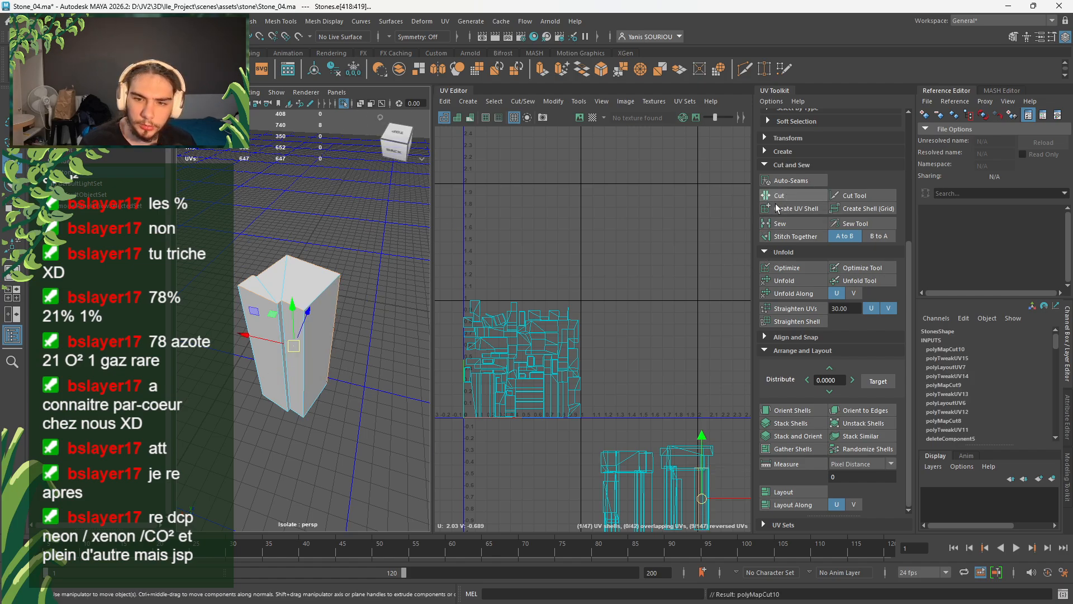
- Unfold all of the pillar's faces and move the unfolded shell beside the packed shells, outside the 0–1 tile
right_drag(317, 262, 454, 239)
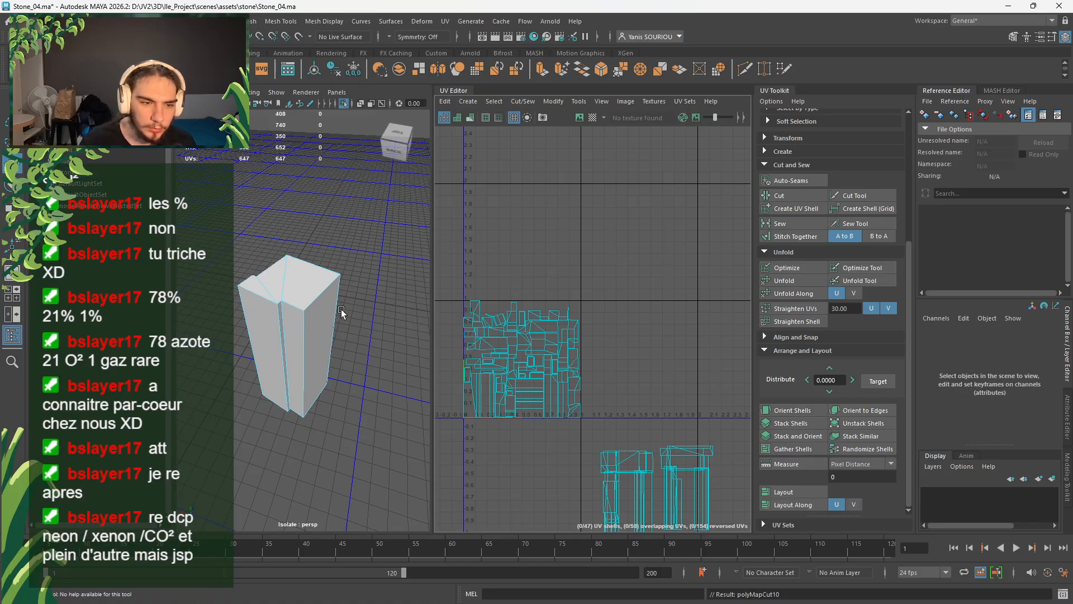
click(306, 341)
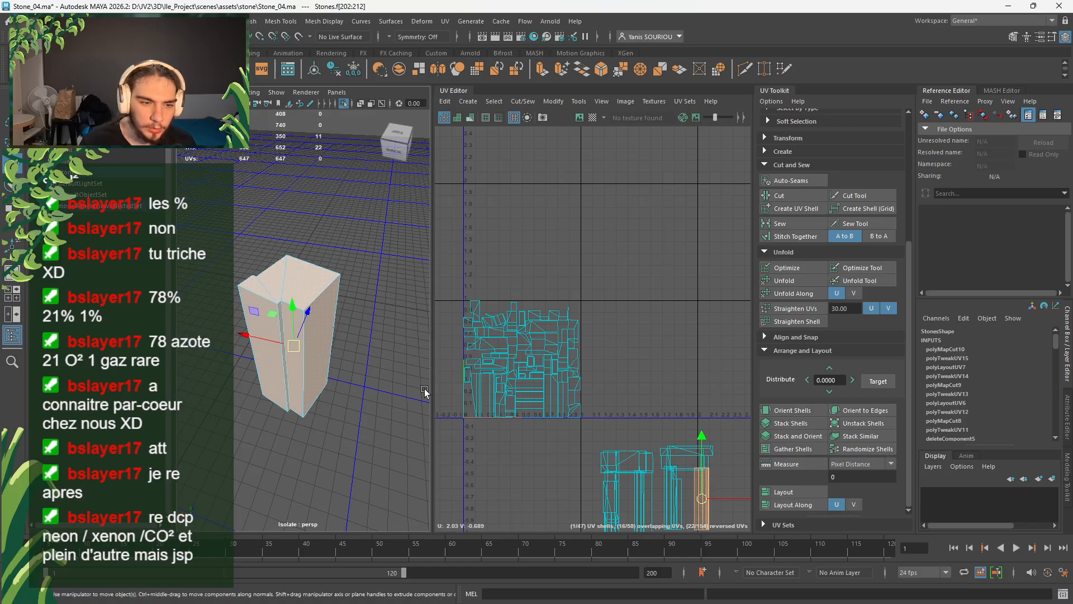
click(772, 278)
drag(704, 502, 620, 364)
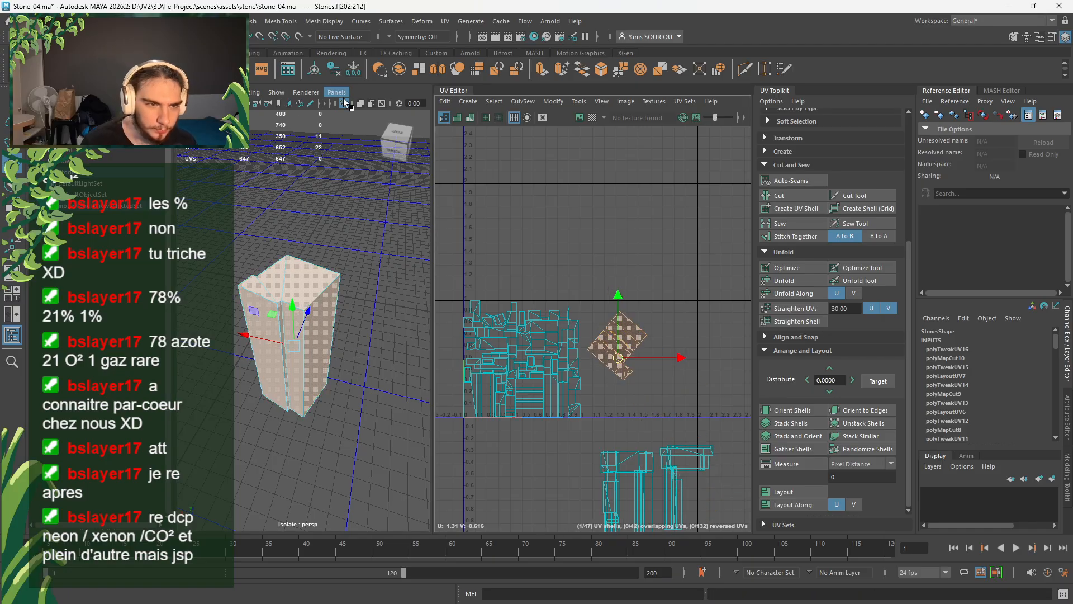
- Turn off isolation of the pillar, isolate all faces of the lintel above it and switch to edge selection
click(343, 104)
alt+middle_drag(366, 254, 326, 265)
click(325, 265)
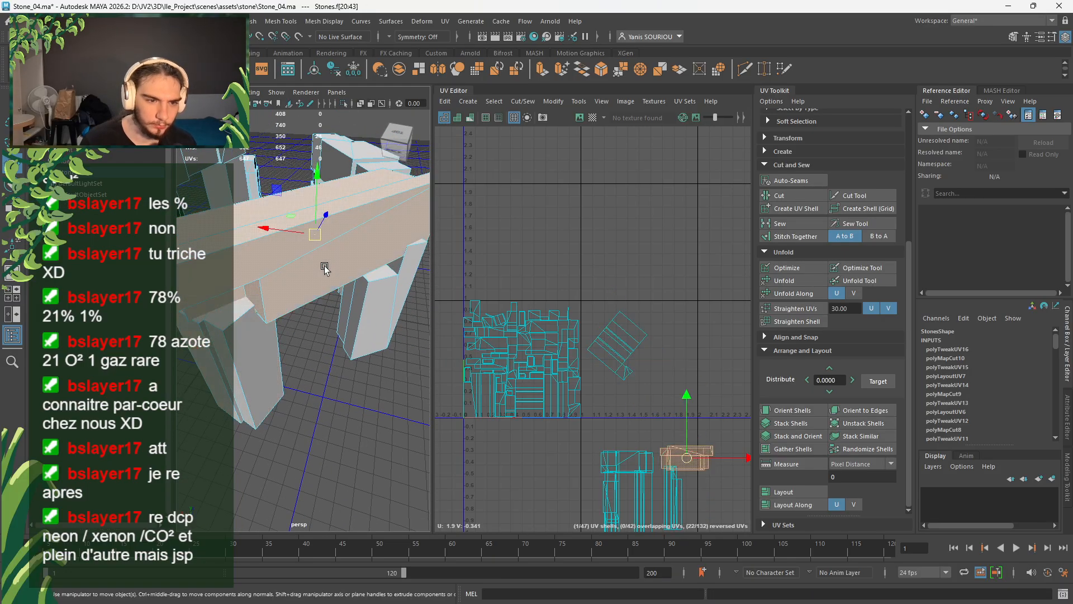
click(343, 104)
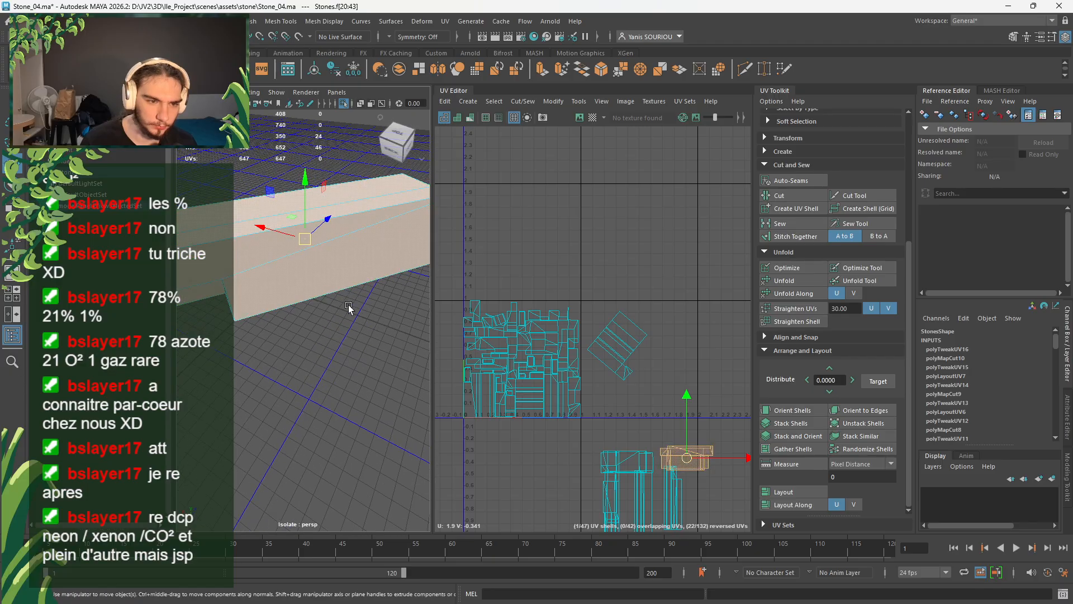
right_drag(349, 284, 356, 232)
- Select the lintel's long upper edge as a seam and start adding the edges of its back end
click(354, 249)
key(f)
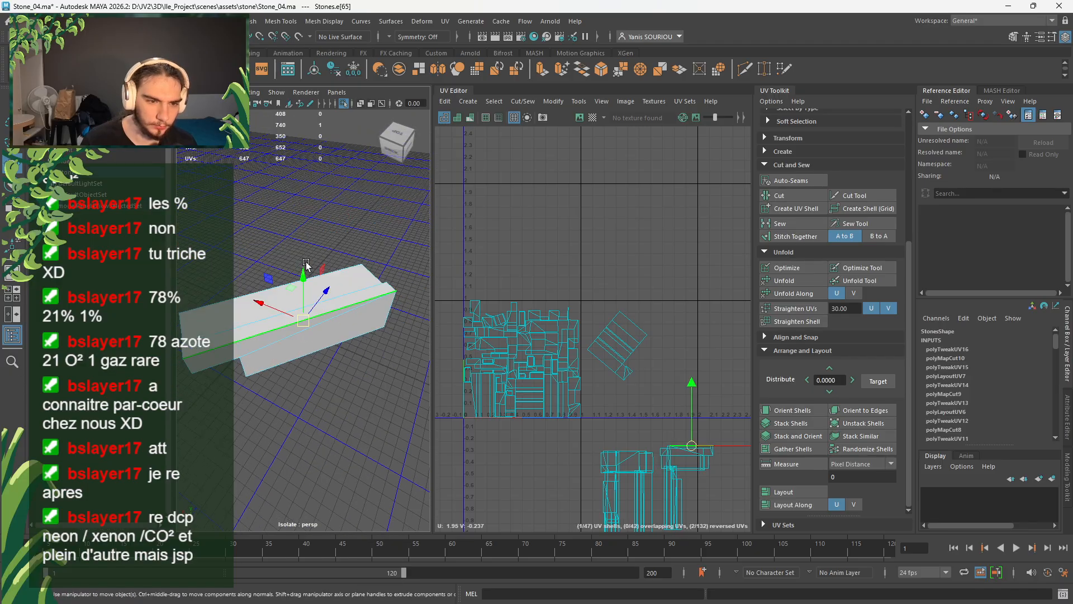
scroll(329, 353, up, 4)
alt+drag(311, 360, 369, 277)
shift+click(315, 250)
alt+drag(315, 250, 370, 328)
shift+click(345, 254)
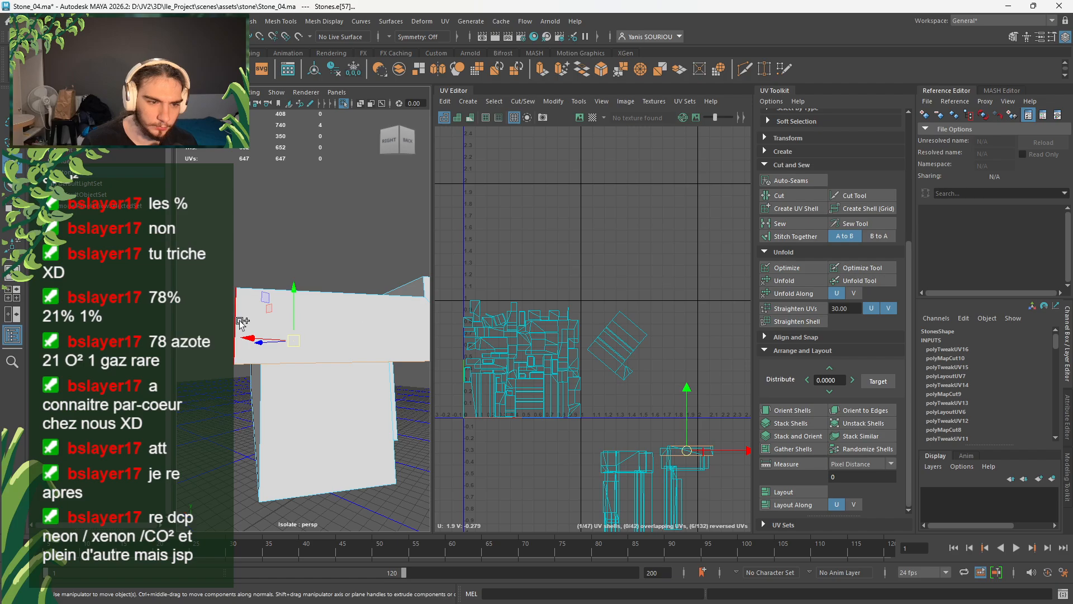
- Add the edges outlining the lintel's front end to the seam selection
alt+drag(296, 346, 408, 353)
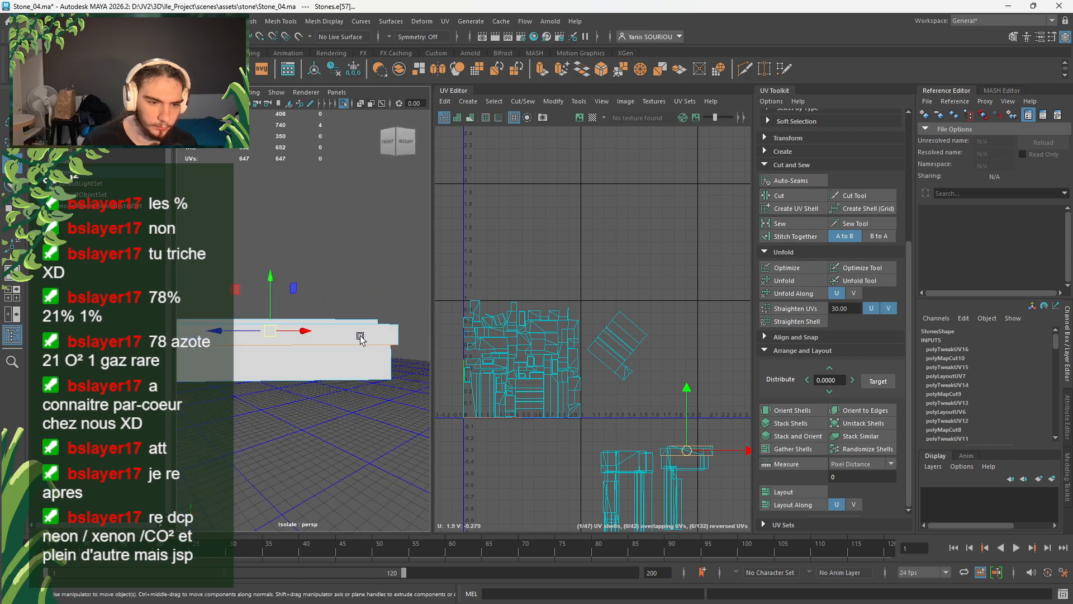
alt+drag(365, 334, 345, 297)
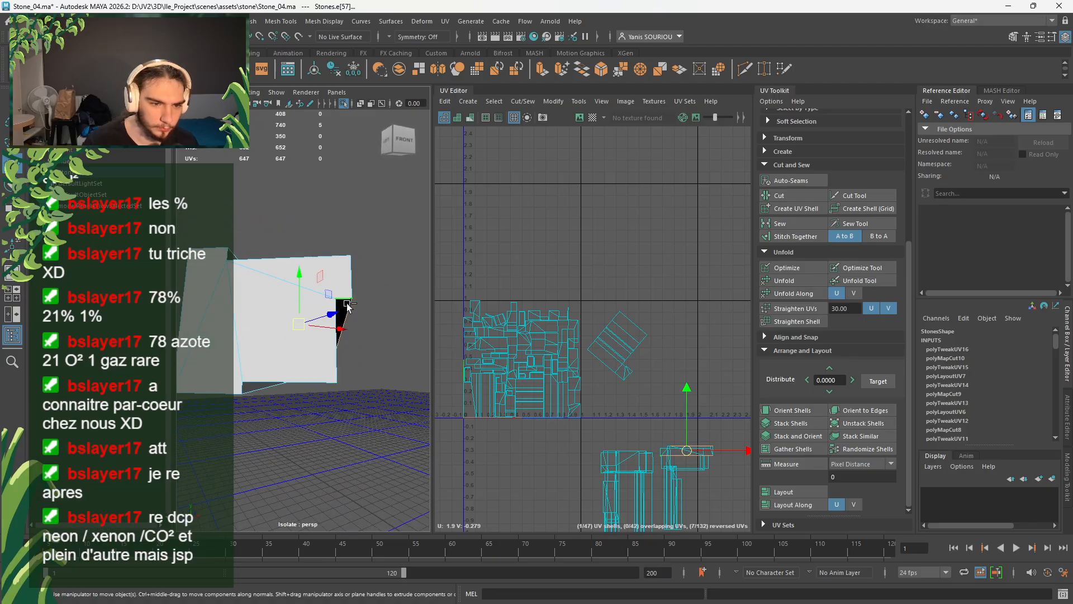
shift+click(304, 374)
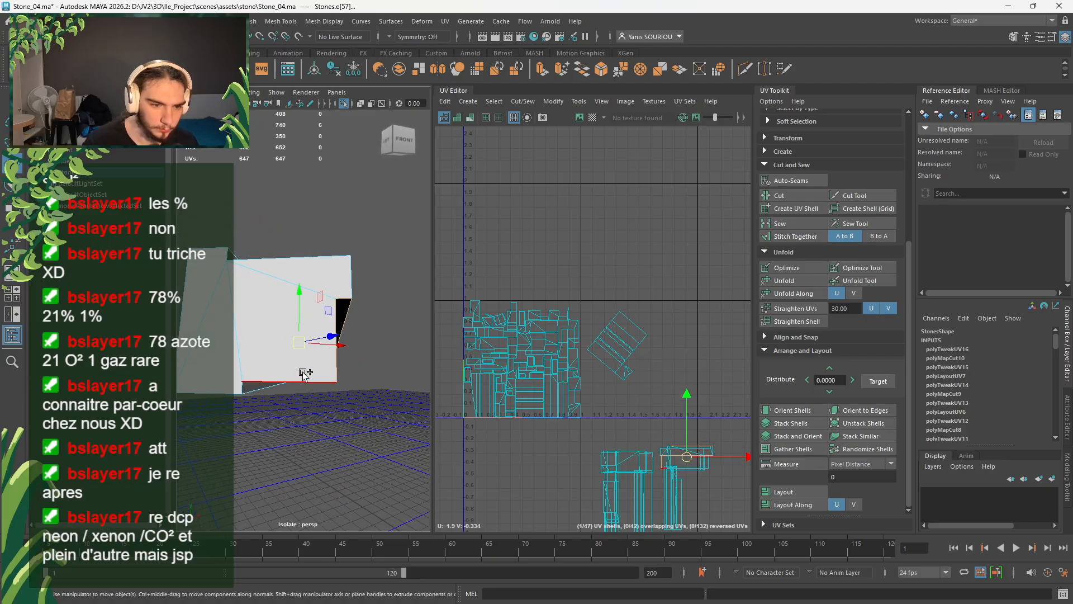
shift+click(243, 390)
alt+drag(243, 389, 369, 370)
shift+click(360, 319)
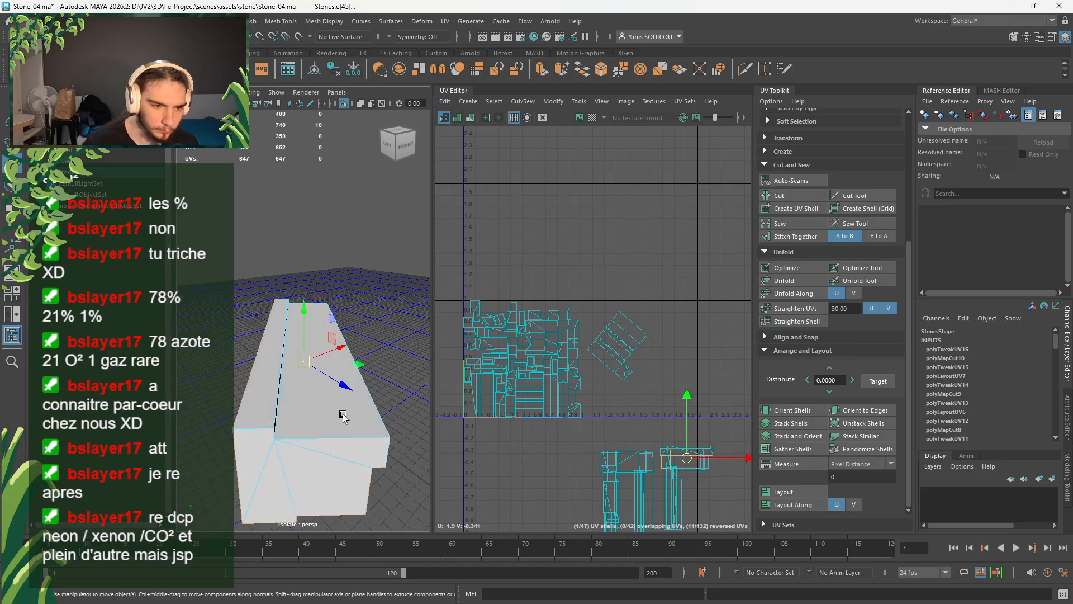
alt+drag(342, 414, 316, 384)
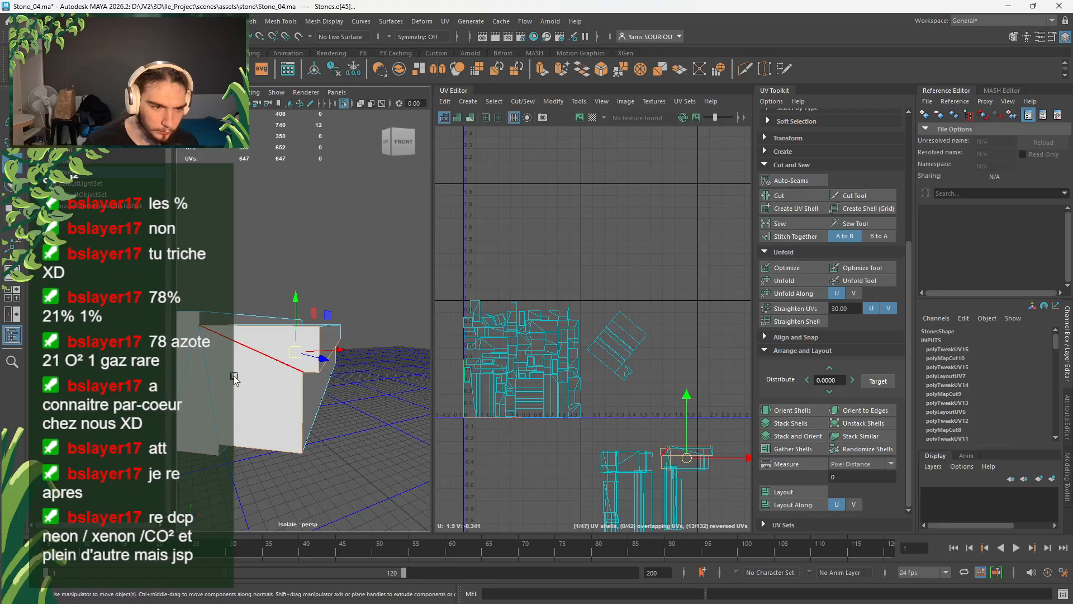
alt+drag(234, 379, 271, 407)
shift+click(260, 314)
- Add the remaining edges around the lintel's back end and its stepped underside to the seam selection
mouse_move(328, 428)
alt+mouse_down()
mouse_move(249, 432)
mouse_move(282, 361)
mouse_move(333, 359)
mouse_move(372, 381)
mouse_move(425, 390)
alt+mouse_up()
scroll(354, 357, up, 5)
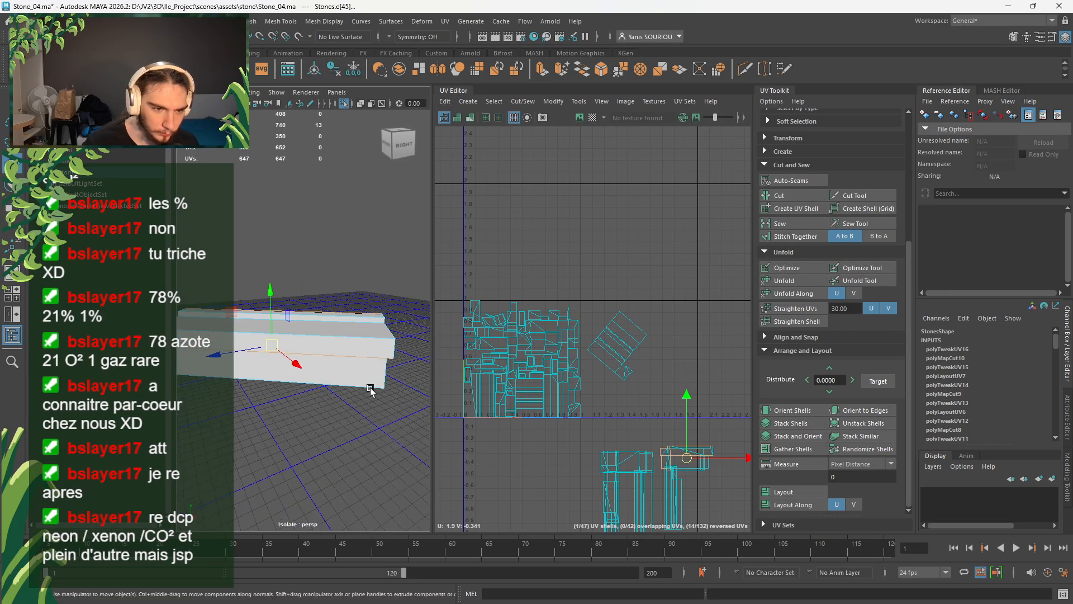
mouse_move(305, 388)
alt+mouse_down()
mouse_move(355, 371)
mouse_move(412, 371)
mouse_move(372, 383)
mouse_move(239, 371)
mouse_move(347, 378)
alt+mouse_up()
scroll(356, 379, up, 5)
shift+click(271, 418)
shift+click(311, 390)
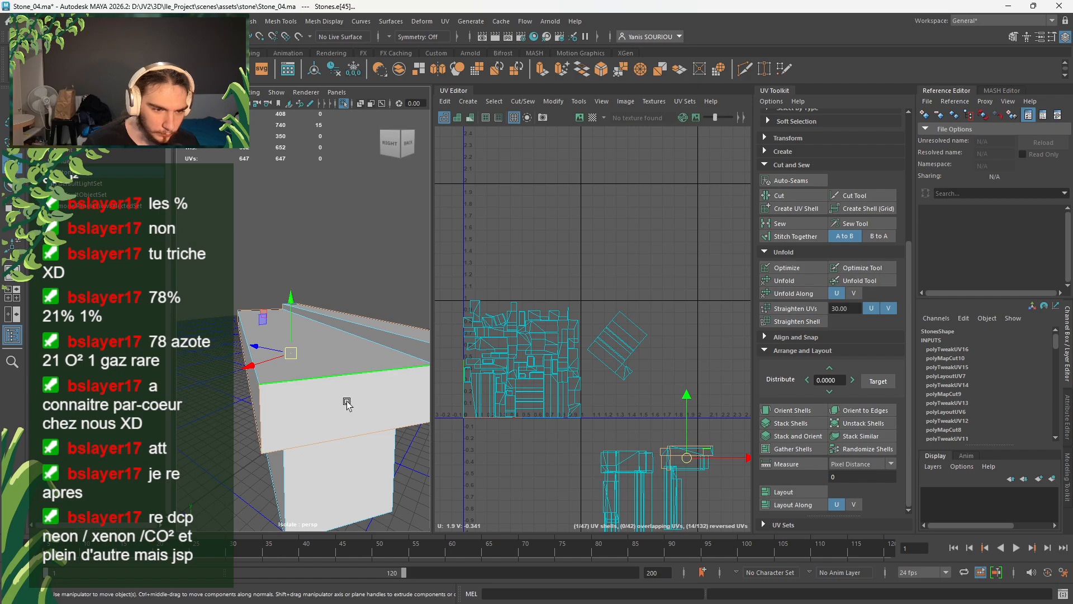
alt+middle_drag(351, 403, 295, 399)
alt+drag(295, 399, 282, 431)
shift+click(235, 371)
shift+click(279, 431)
shift+click(322, 442)
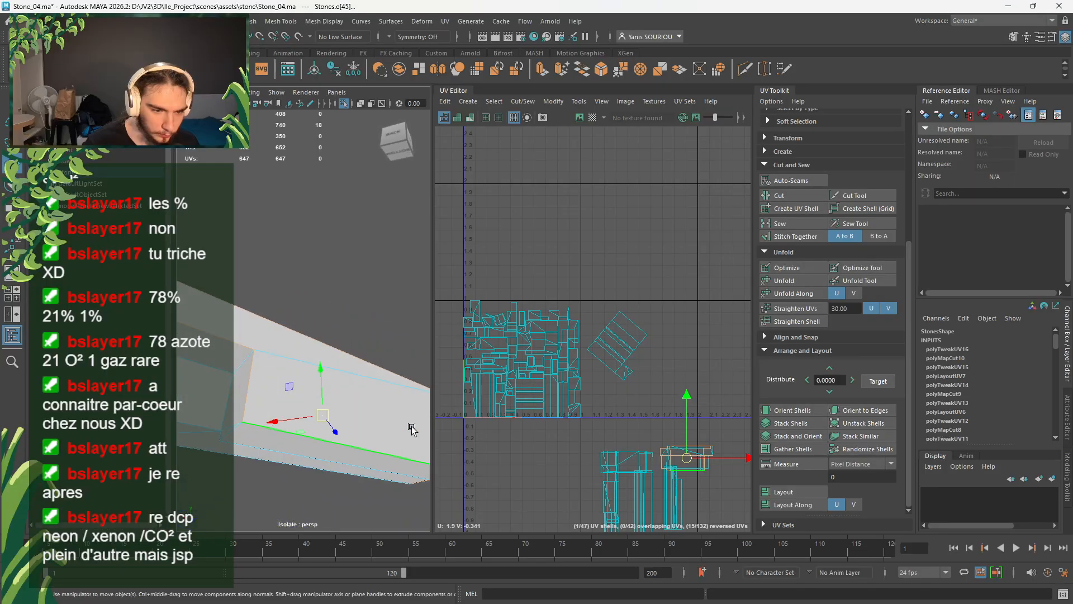
- Add the edges of the recessed notch and the inner edges on the lintel's underside to the seam selection
alt+middle_drag(411, 428, 290, 376)
alt+drag(290, 376, 208, 373)
alt+drag(302, 356, 292, 330)
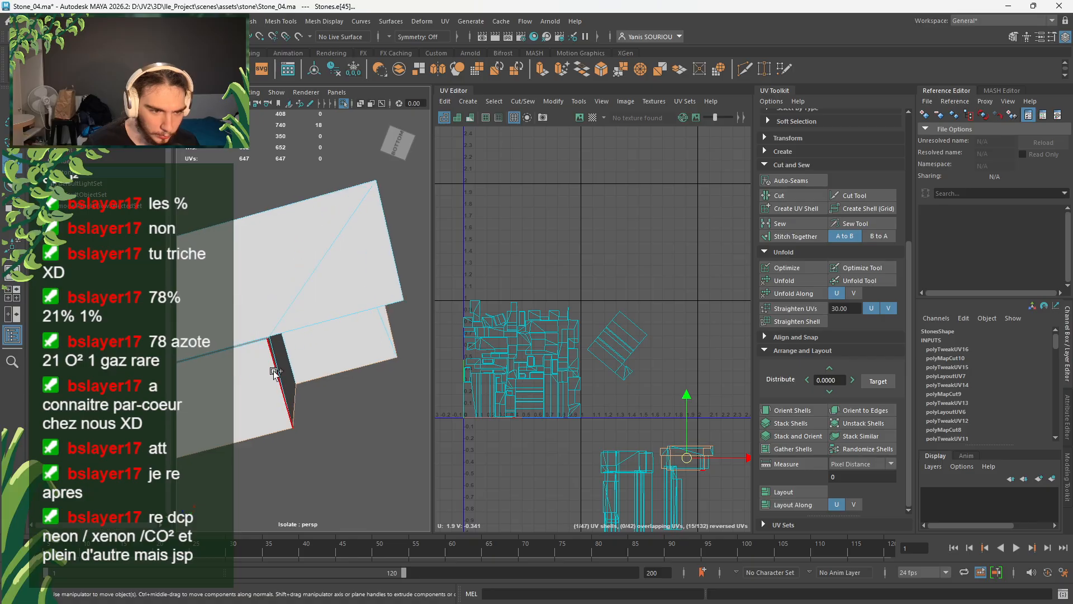
alt+drag(318, 373, 286, 388)
shift+click(293, 388)
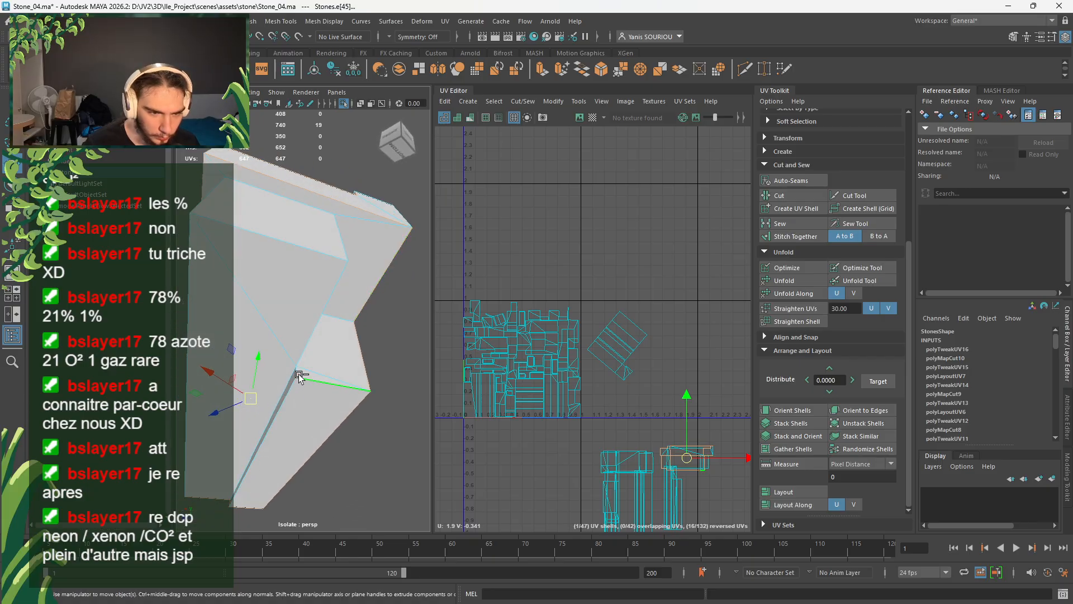
shift+click(303, 349)
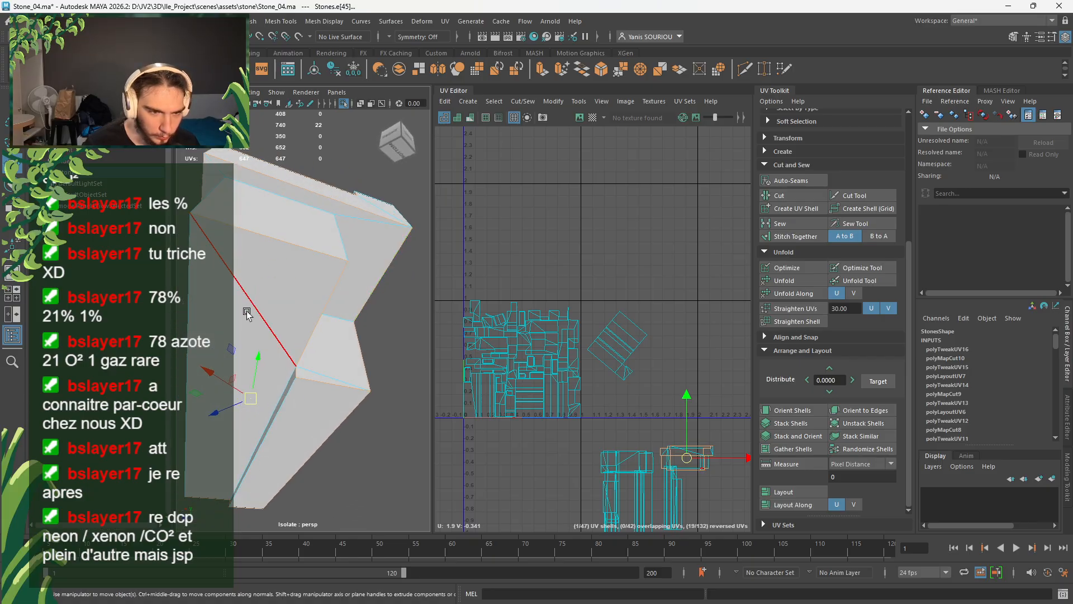
alt+drag(303, 349, 369, 333)
shift+click(400, 258)
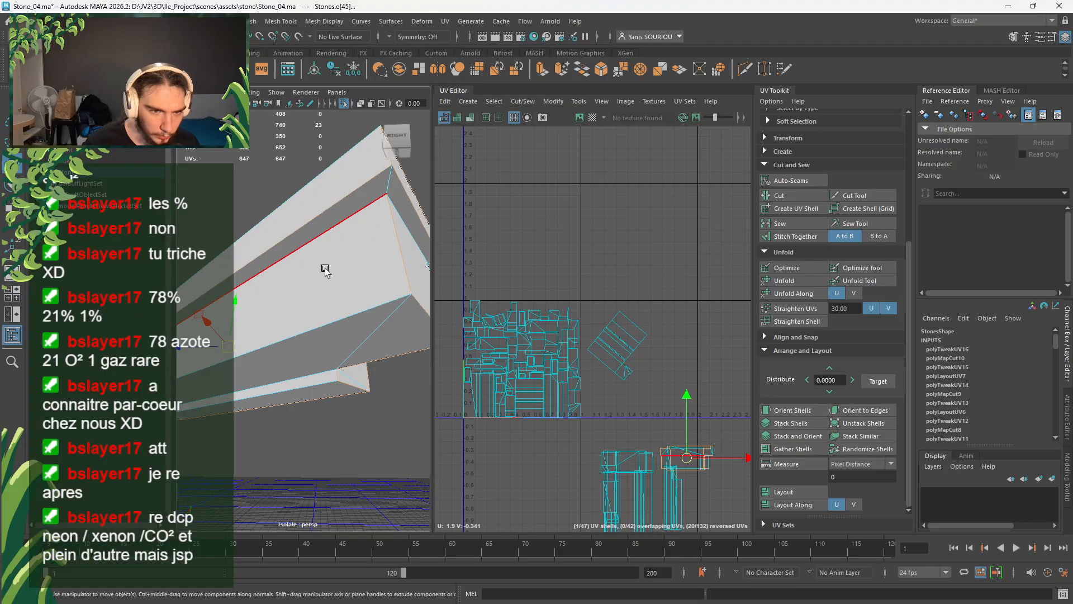
- Add the last inner edges to the lintel's seam selection and cut the UVs along all the selected edges
scroll(311, 268, down, 4)
alt+drag(311, 268, 309, 313)
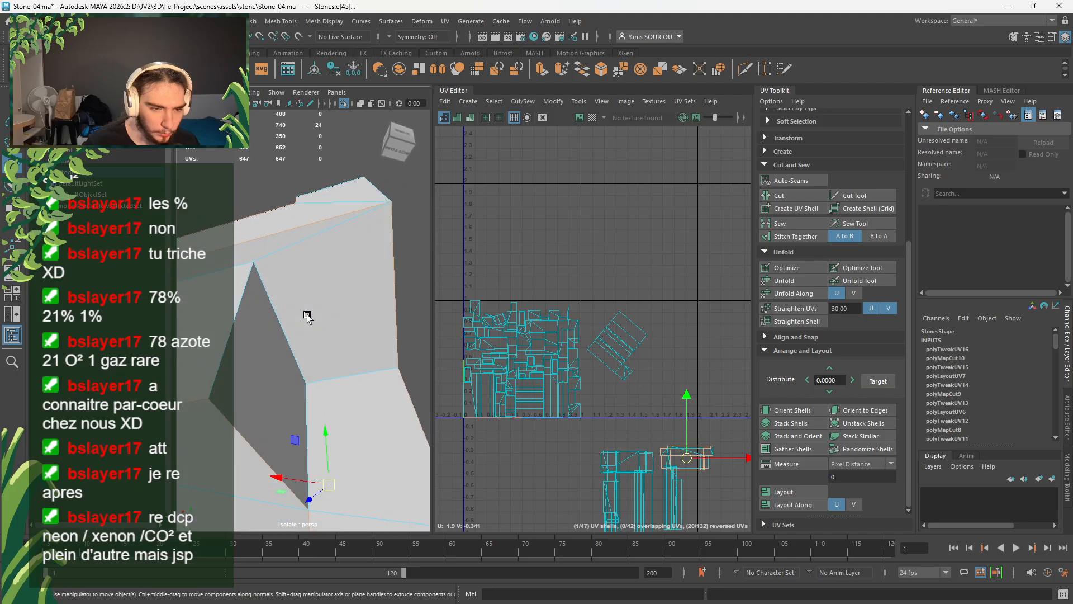
shift+double_click(235, 274)
scroll(347, 357, down, 5)
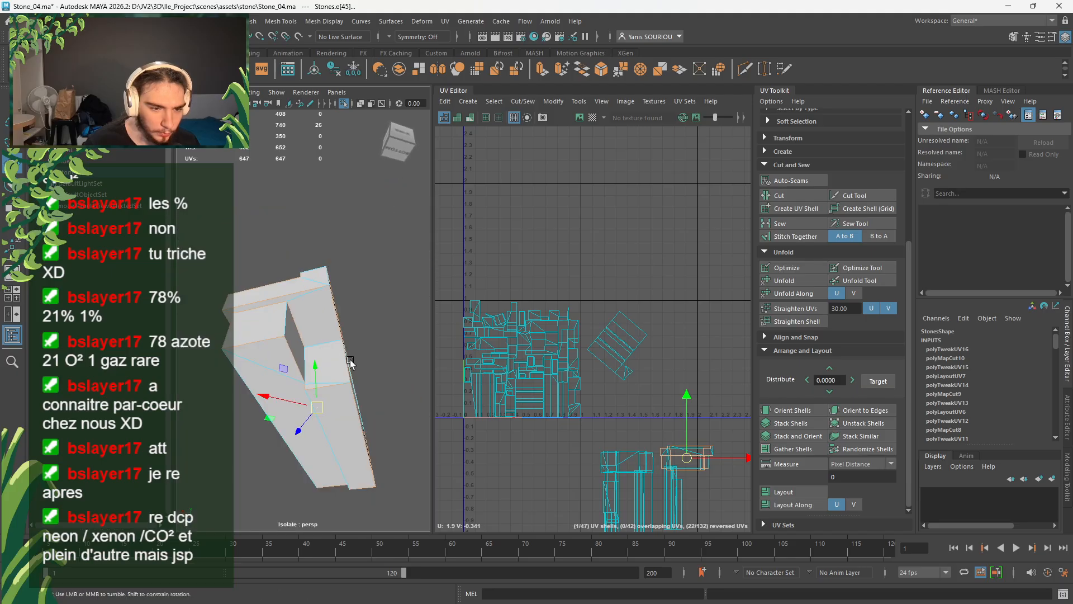
alt+drag(351, 363, 485, 354)
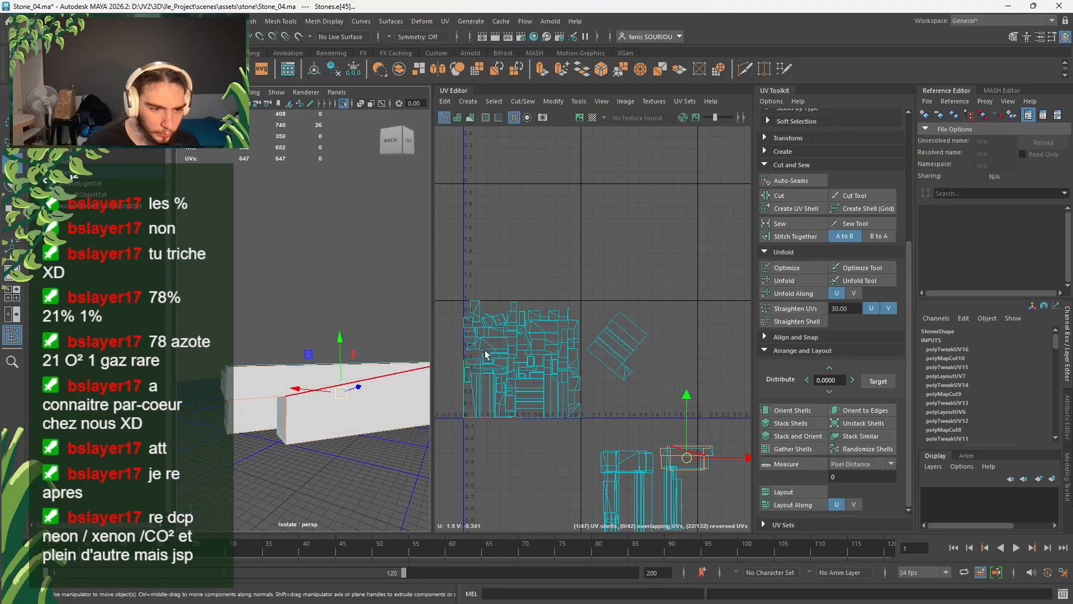
click(779, 195)
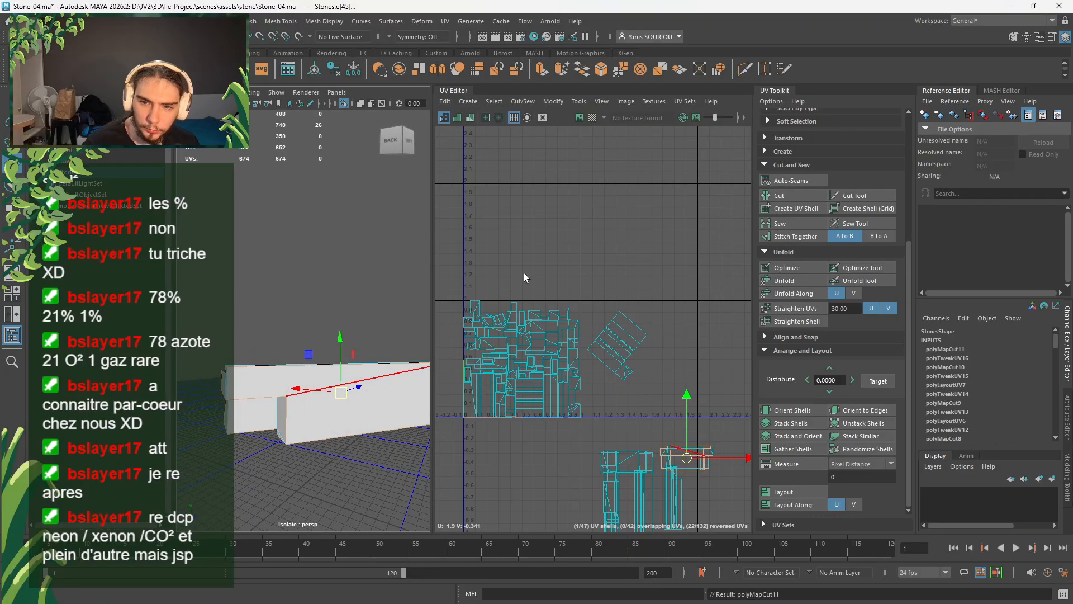
- Select all of the lintel's faces, unfold them and move the shells up beside the unfolded pillar shell
right_drag(320, 284, 392, 318)
scroll(392, 319, down, 5)
drag(373, 310, 275, 425)
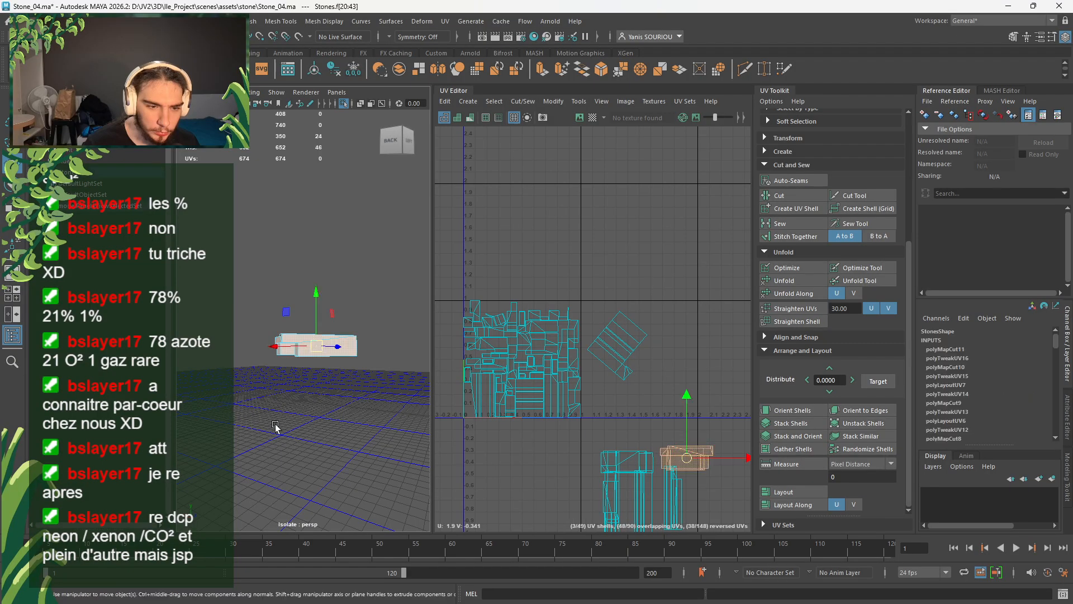
click(784, 281)
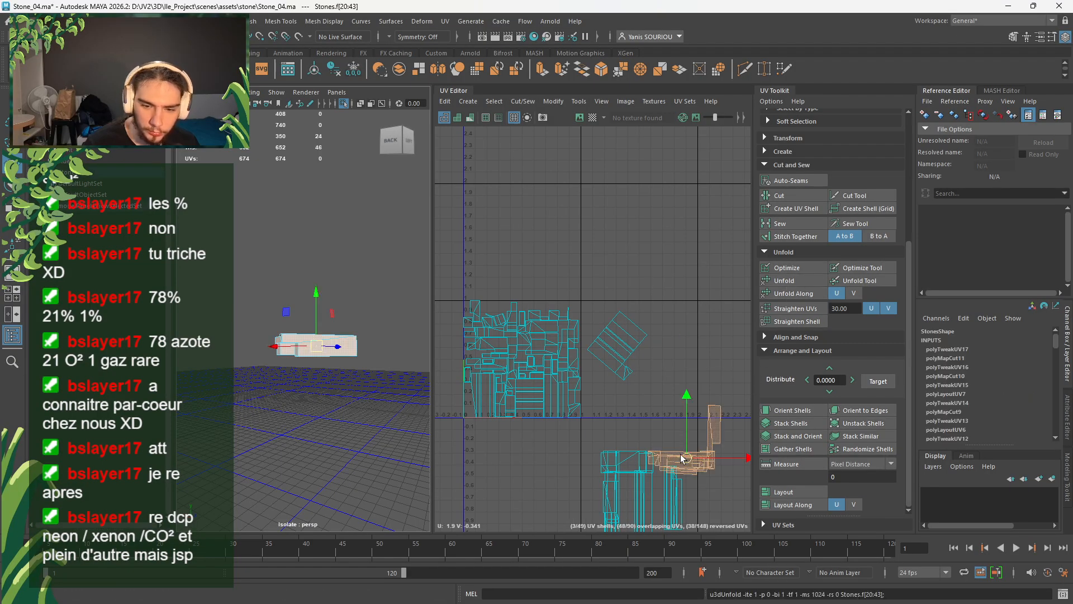
drag(682, 457, 685, 318)
- Match the lintel's shells to its faces, and spread the overlapping shells apart beside the 0–1 tile
click(710, 385)
click(656, 380)
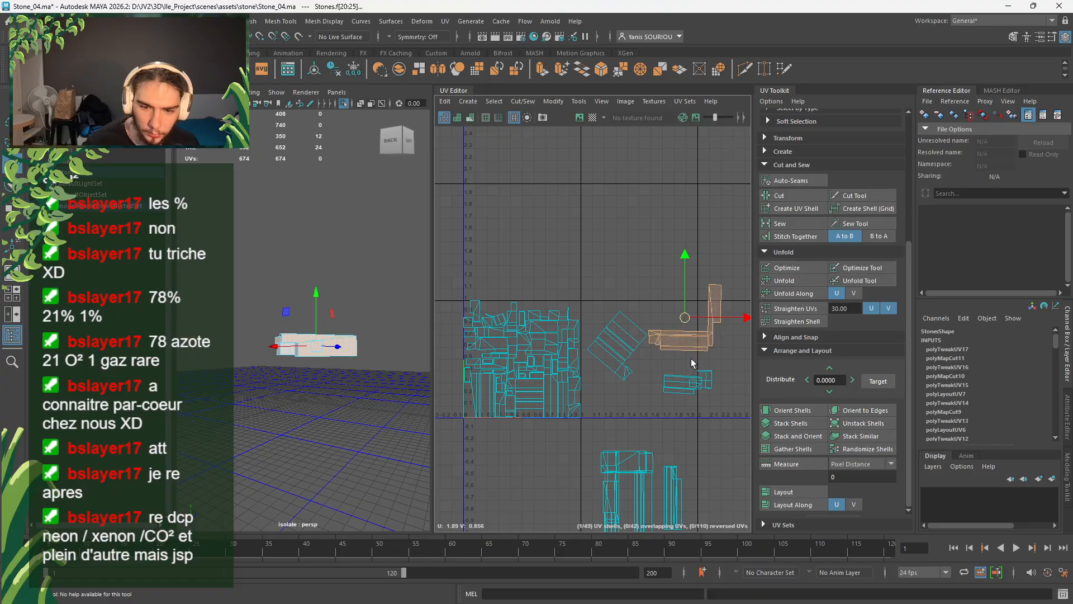
scroll(691, 363, up, 3)
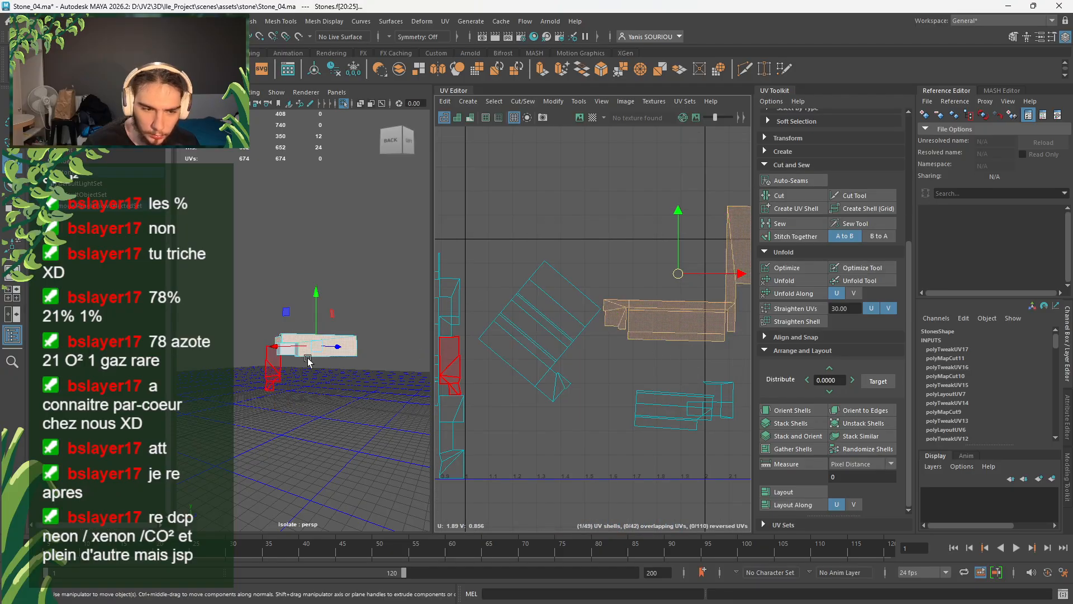
alt+drag(301, 392, 342, 436)
scroll(356, 397, up, 8)
alt+drag(357, 397, 323, 391)
scroll(324, 390, up, 3)
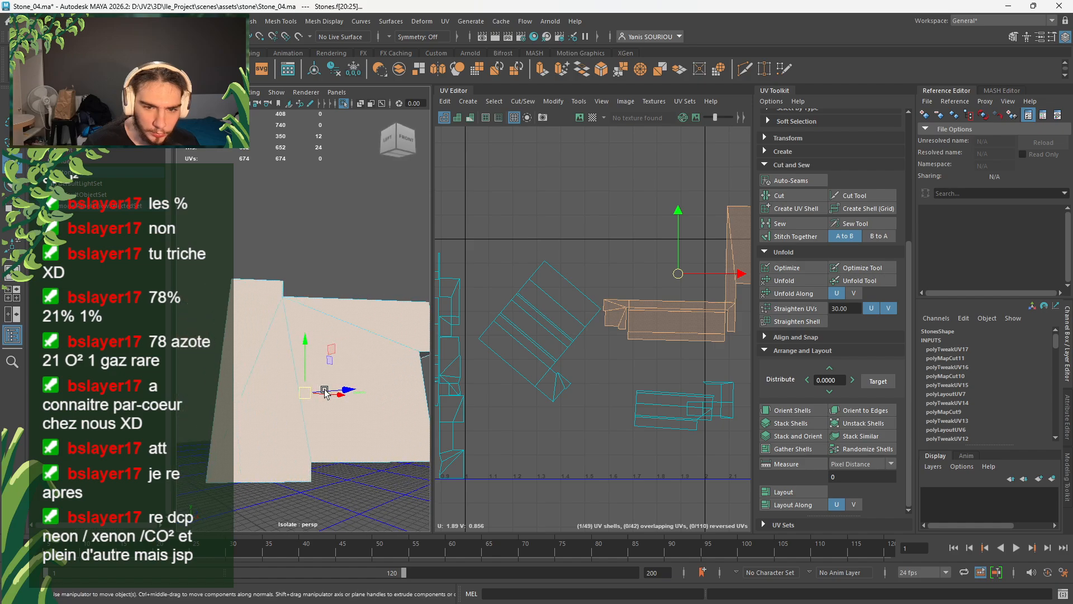
click(675, 408)
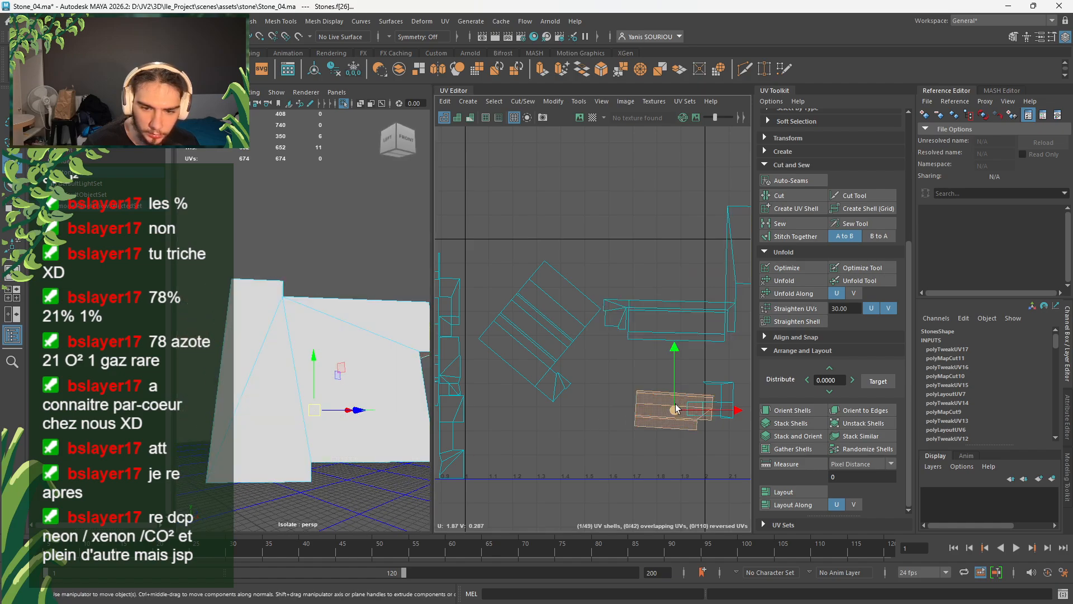
drag(675, 408, 623, 387)
click(717, 407)
drag(710, 408, 674, 442)
click(692, 487)
scroll(692, 488, down, 3)
alt+middle_drag(693, 486, 695, 321)
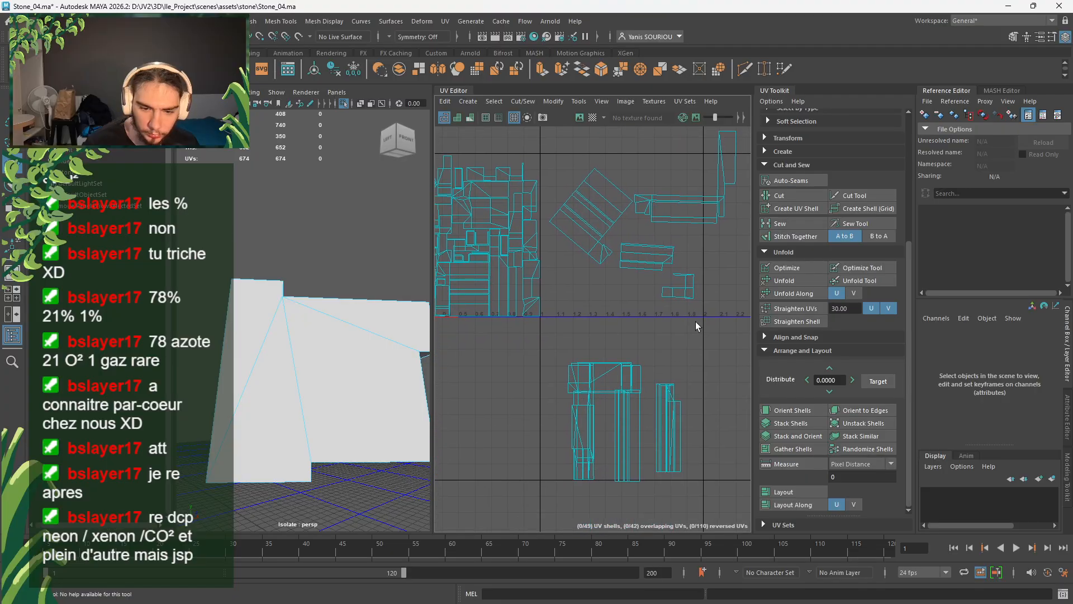
- Return to Object Mode and turn off isolation of the lintel to show the whole stone group
scroll(371, 448, down, 5)
right_click(352, 271)
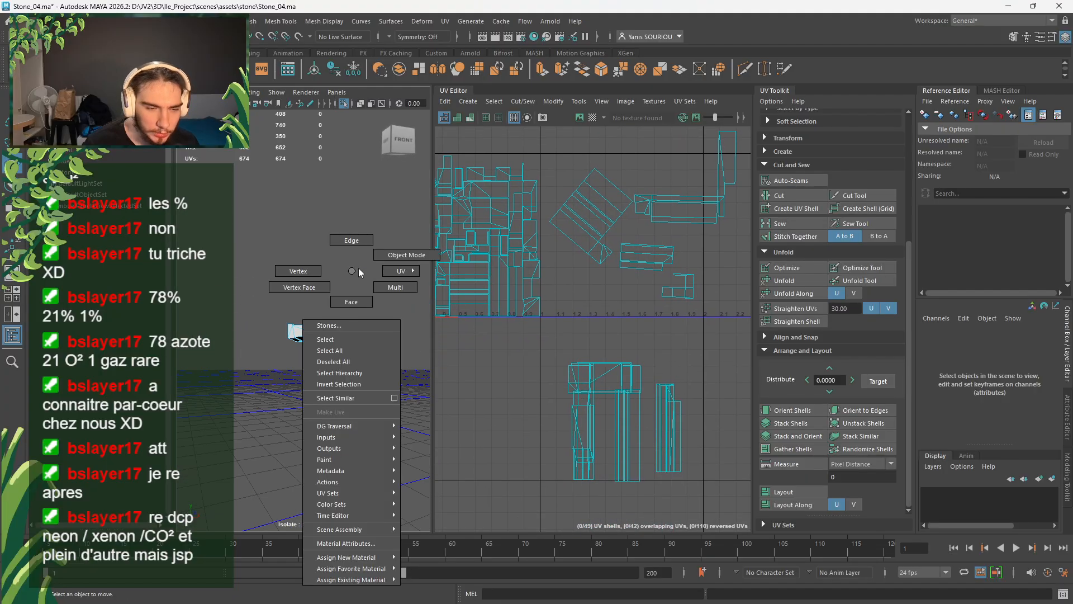
right_drag(359, 269, 388, 255)
click(344, 104)
scroll(325, 278, down, 5)
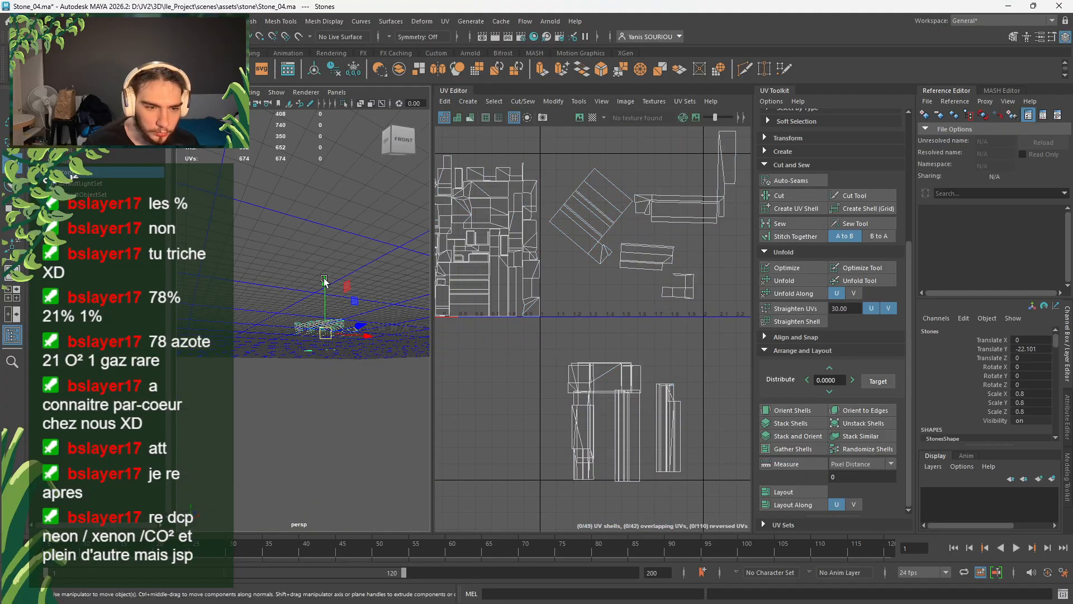
- Select the UV shell of the clustered upright stone that forms the tall narrow strip, frame it and isolate it in the 3D view
alt+drag(324, 278, 360, 380)
scroll(360, 380, up, 4)
right_drag(328, 400, 335, 323)
alt+drag(363, 410, 344, 386)
scroll(344, 386, up, 3)
alt+middle_drag(343, 385, 305, 345)
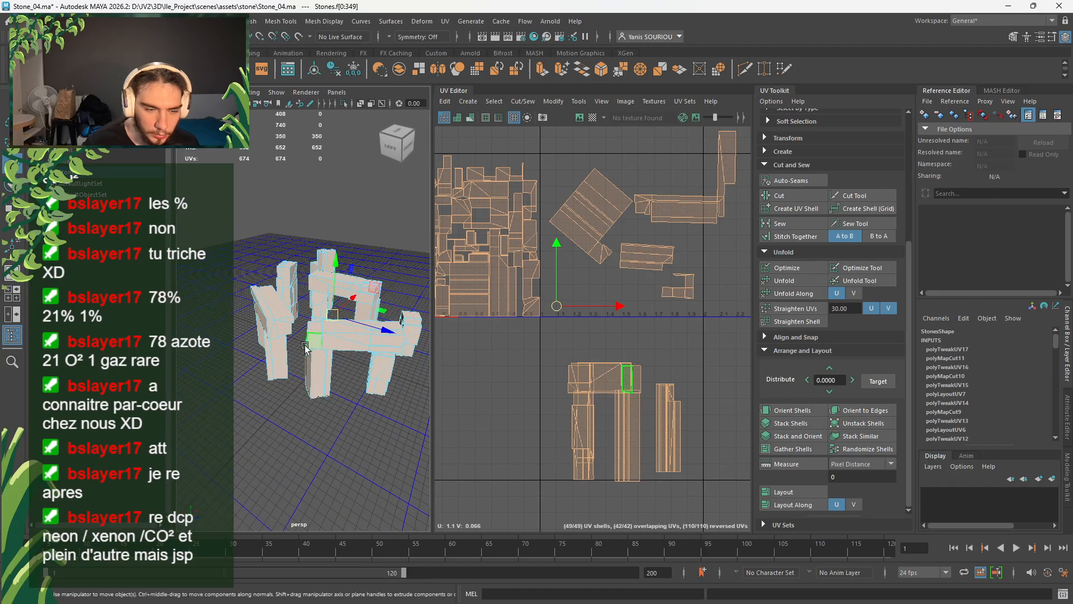
click(305, 346)
key(f)
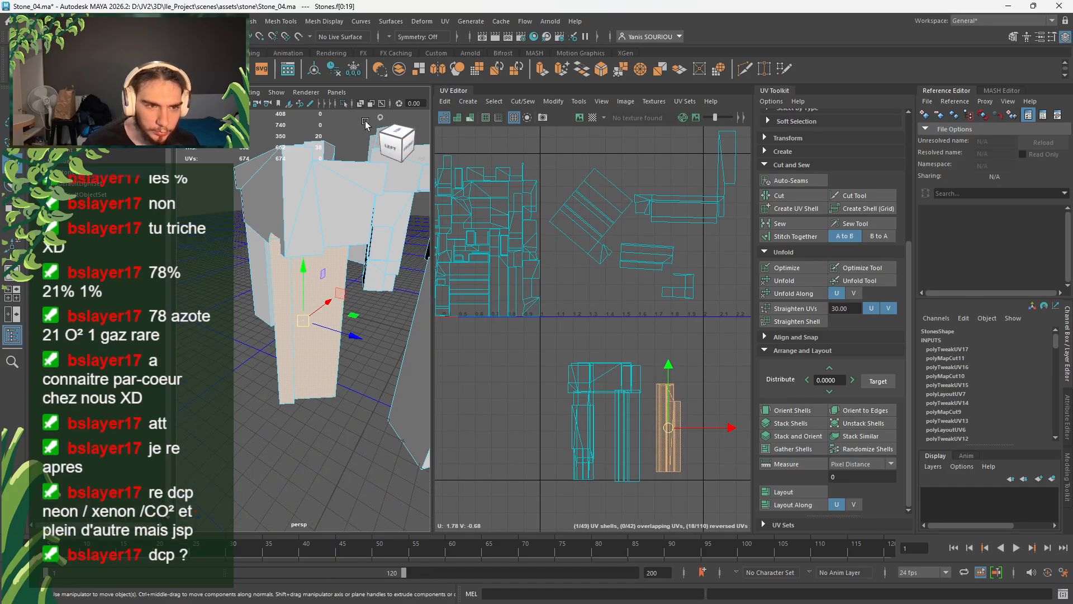
click(343, 103)
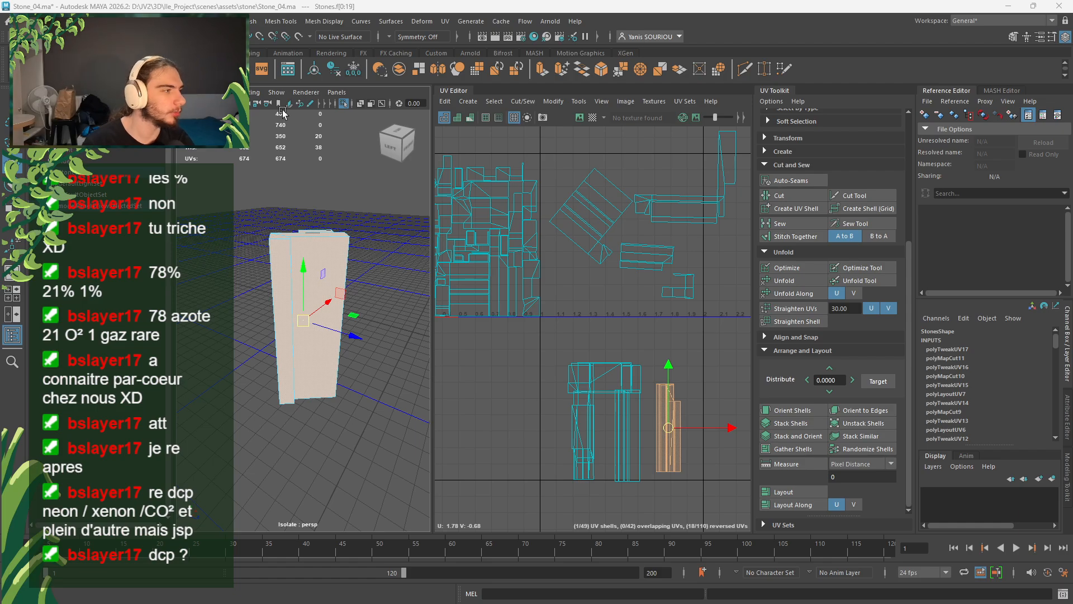
- Cut the isolated stone's UVs along the edges around its stepped top faces and along one vertical corner edge
alt+drag(403, 411, 248, 405)
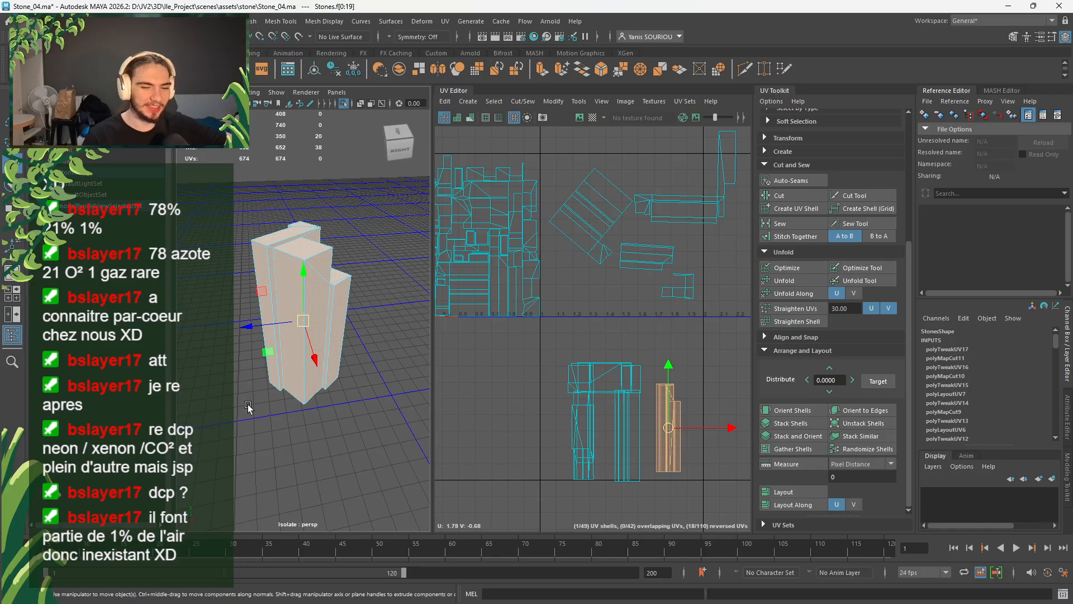
right_drag(382, 284, 381, 258)
alt+drag(374, 311, 418, 313)
click(318, 325)
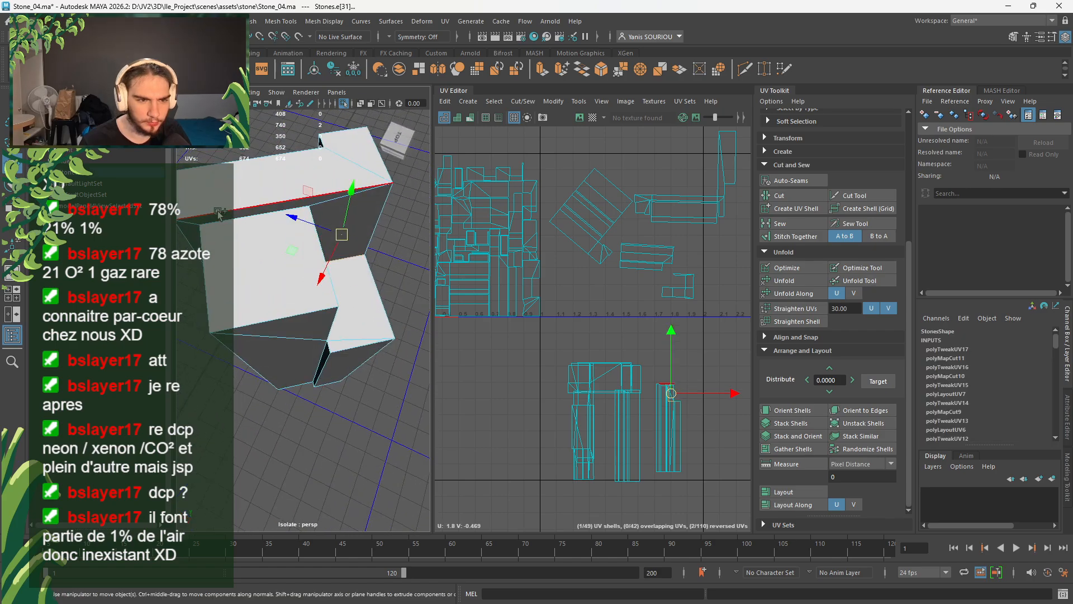
shift+click(297, 202)
alt+drag(297, 319, 298, 255)
shift+click(250, 281)
alt+drag(264, 347, 291, 274)
alt+drag(292, 374, 244, 450)
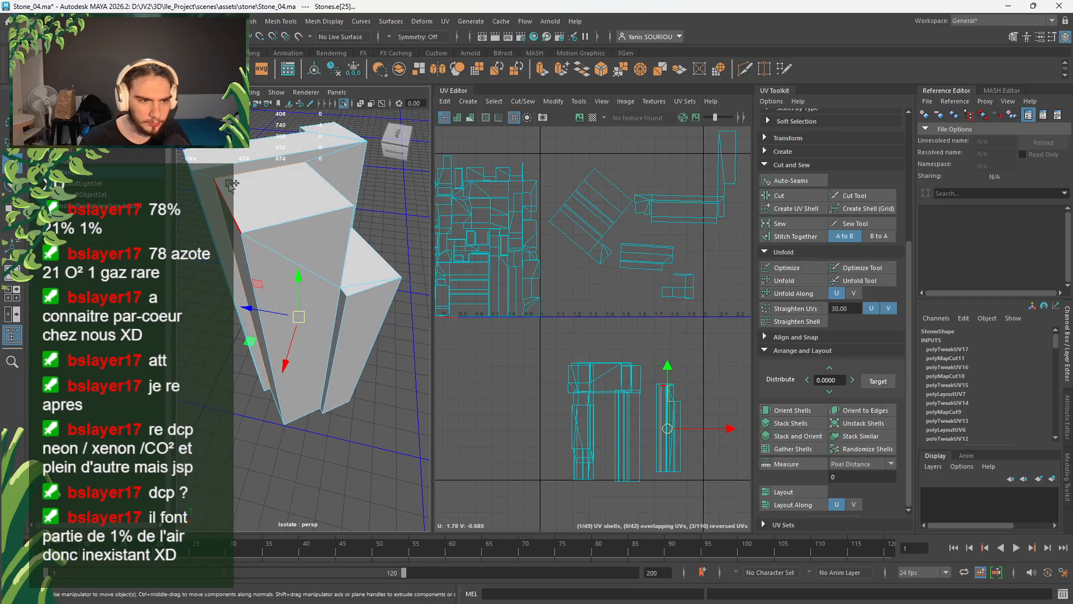
shift+click(245, 168)
alt+drag(327, 294, 340, 312)
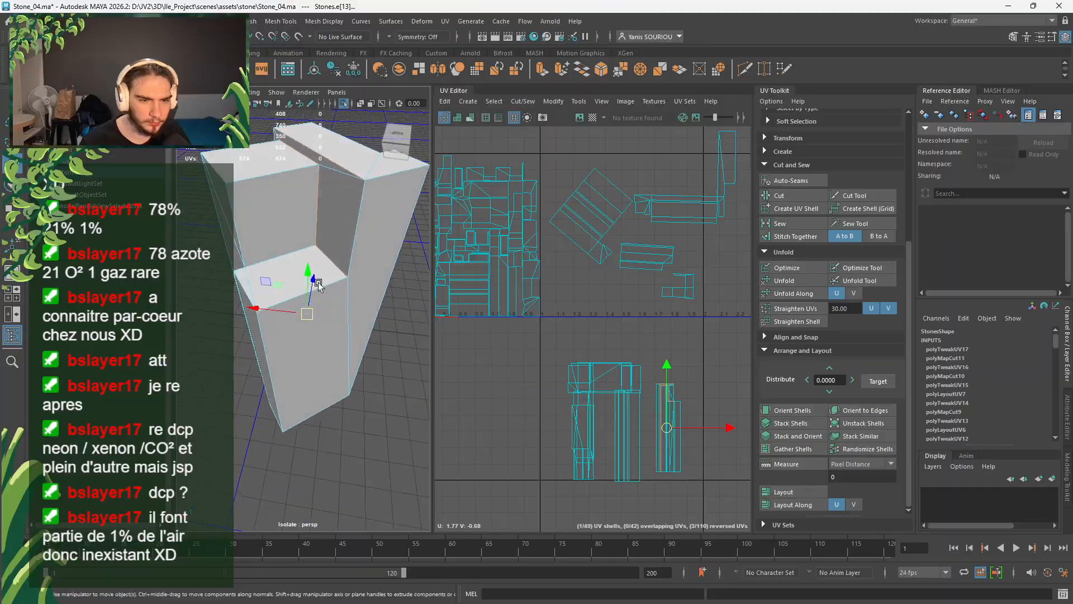
shift+click(281, 266)
shift+click(245, 288)
alt+drag(266, 289, 269, 353)
shift+click(233, 228)
shift+click(278, 240)
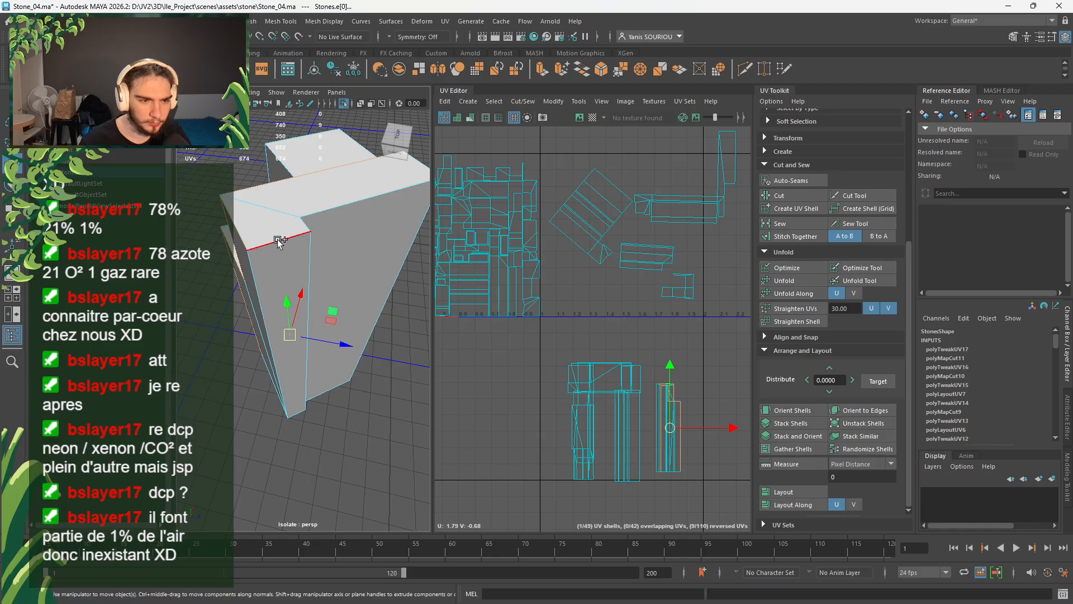
alt+drag(381, 256, 364, 302)
shift+click(250, 190)
shift+click(284, 235)
shift+click(336, 229)
shift+click(288, 234)
shift+click(363, 301)
shift+click(327, 297)
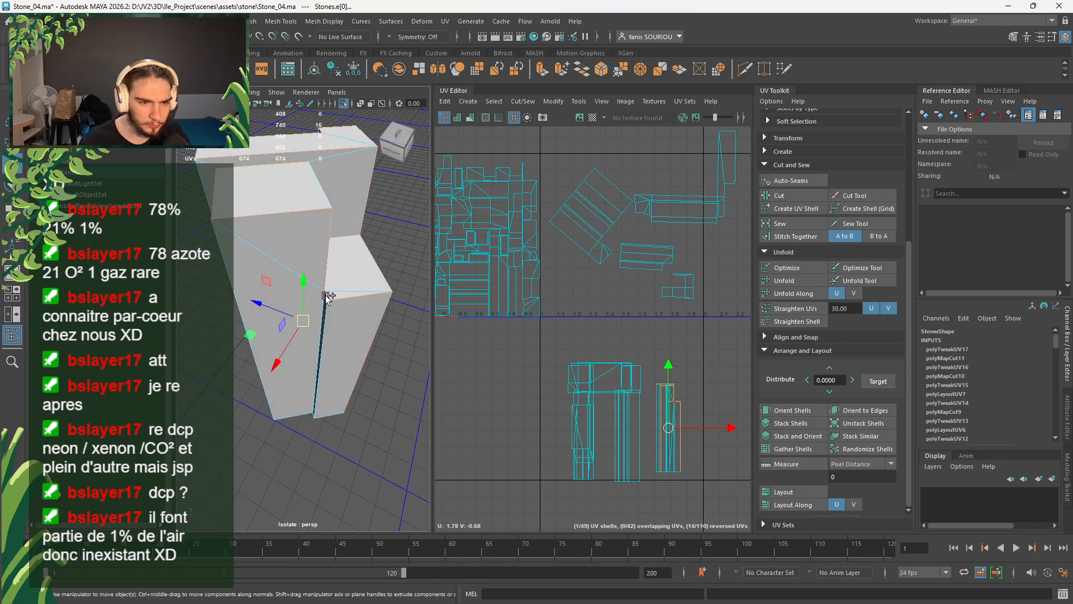
alt+drag(359, 353, 316, 380)
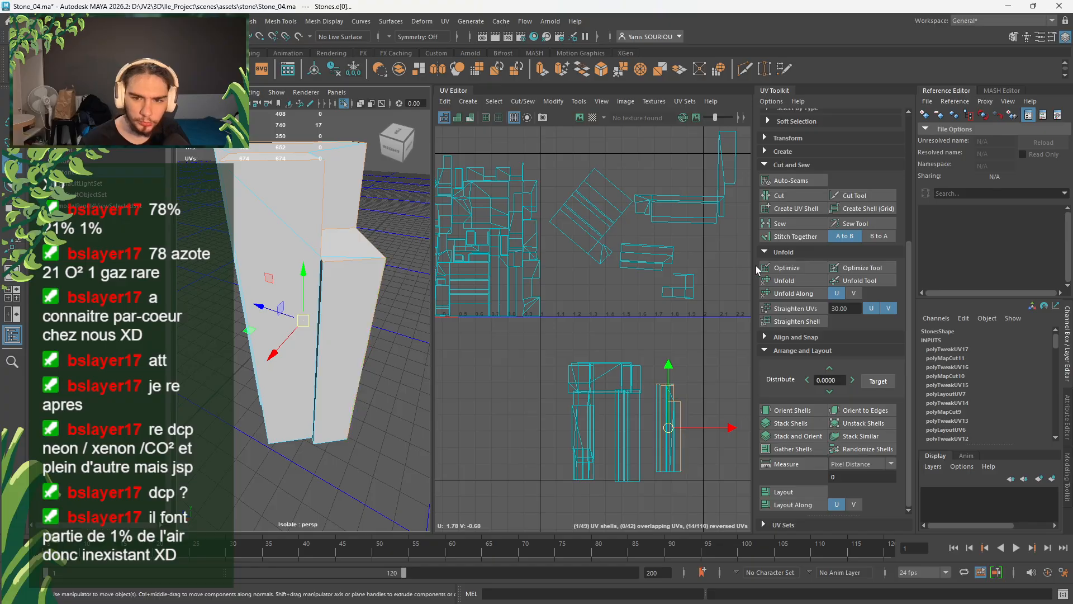
click(799, 196)
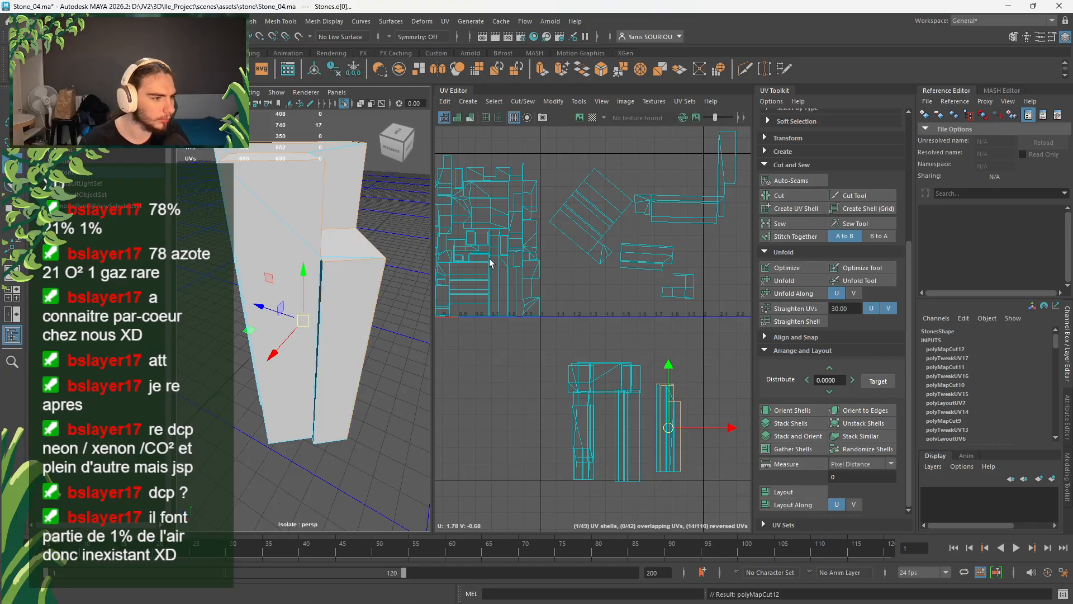
- Select all UV shells of the isolated stone and unfold them
right_drag(392, 272, 442, 258)
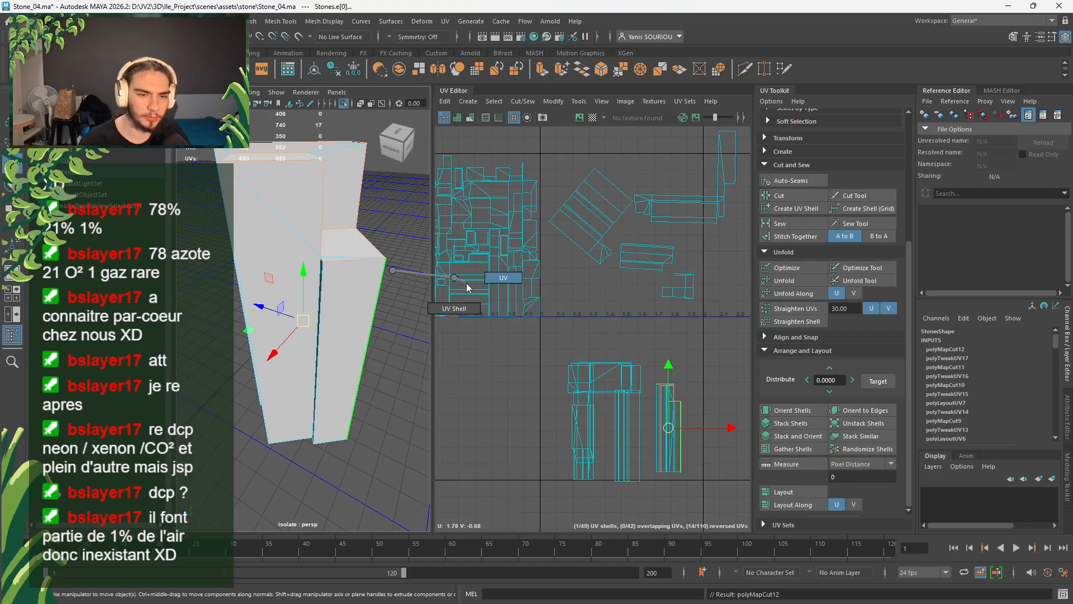
drag(390, 464, 200, 113)
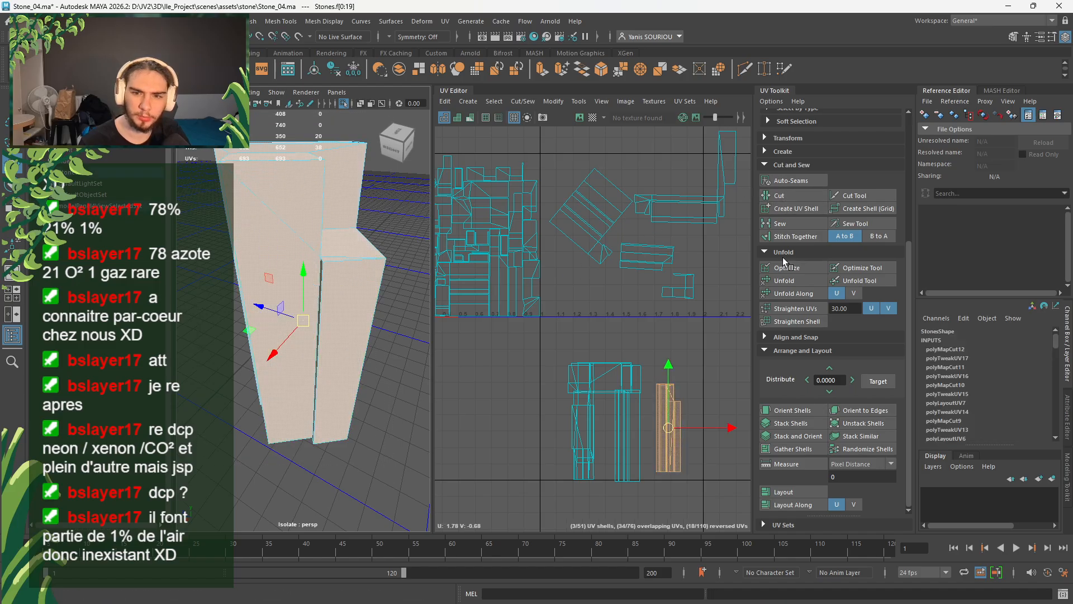
click(777, 285)
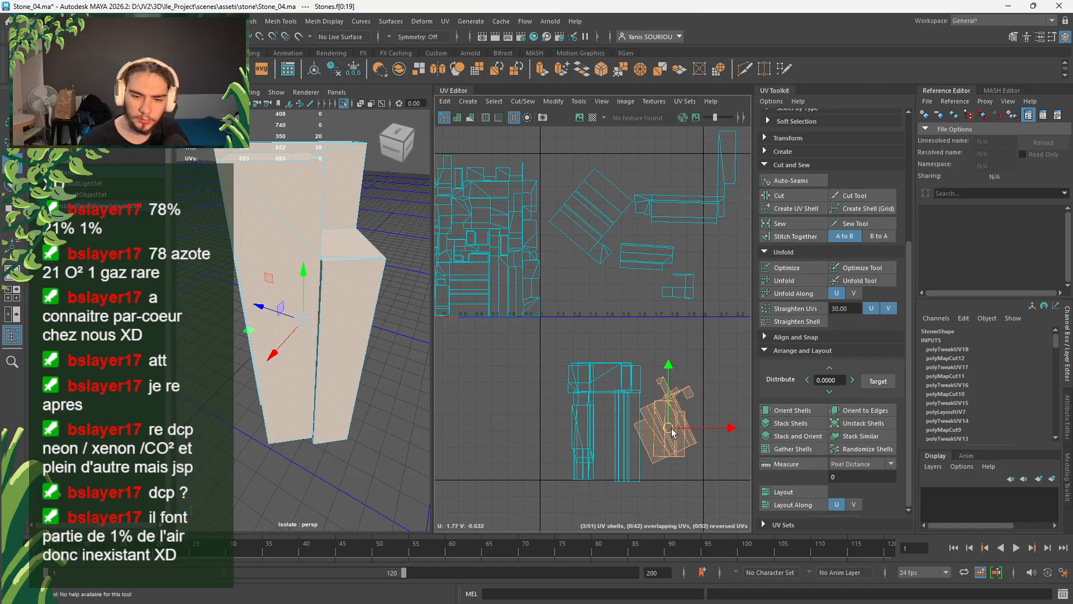
- Separate the unfolded shells and place them in free space among the other unfolded shells above the remaining uncut ones
drag(671, 418, 714, 271)
click(686, 415)
click(682, 390)
click(686, 384)
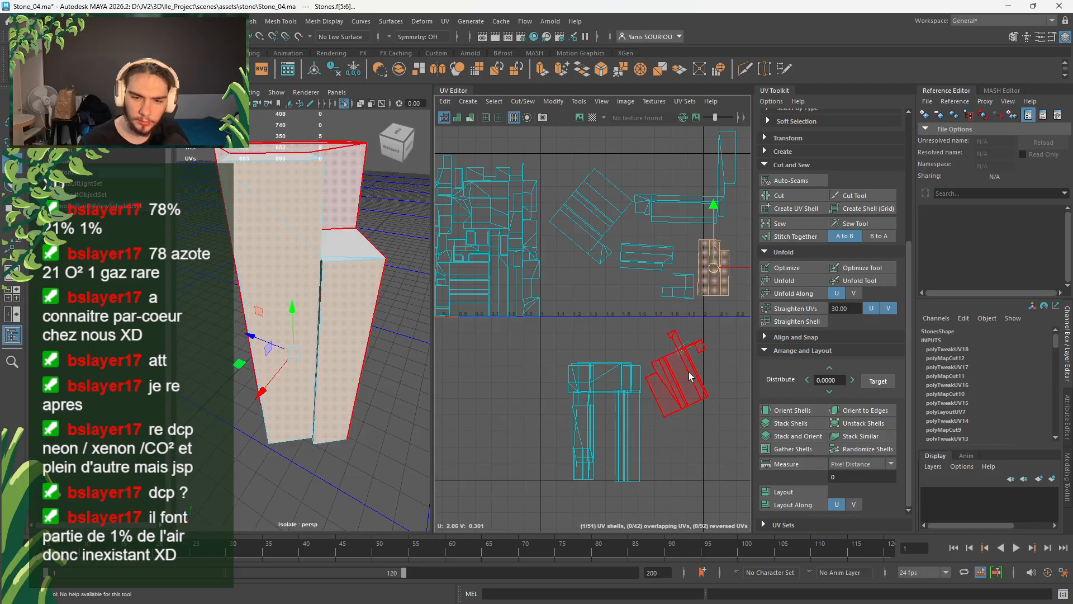
drag(686, 384, 585, 306)
click(683, 347)
drag(683, 350, 629, 300)
click(655, 340)
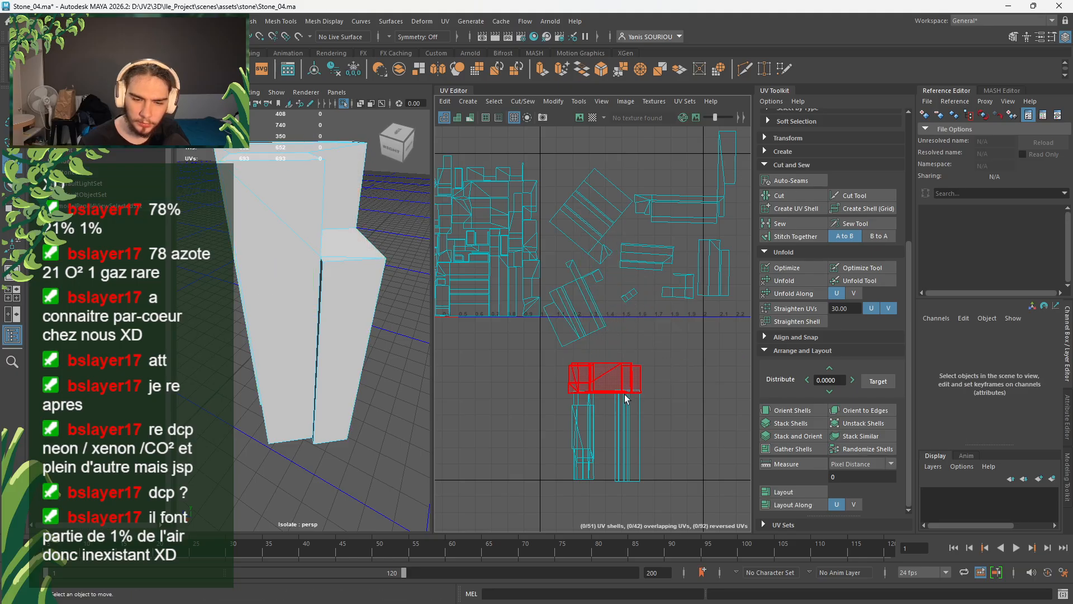
- Select the wide UV shell above the remaining strips, frame its horizontal stone block and isolate it in the 3D view
scroll(437, 358, down, 2)
click(564, 374)
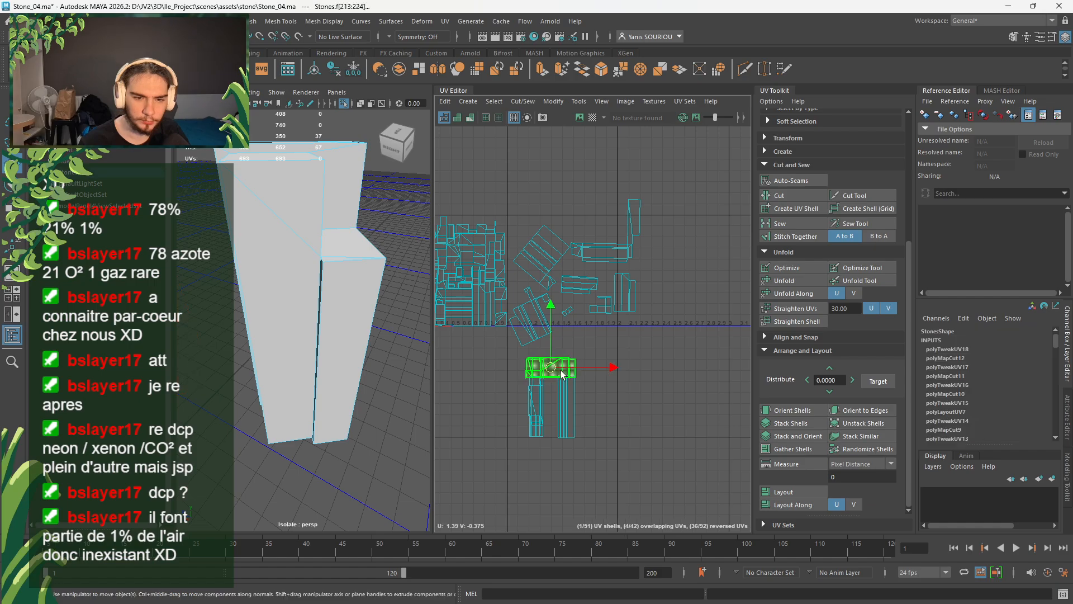
key(f)
click(347, 105)
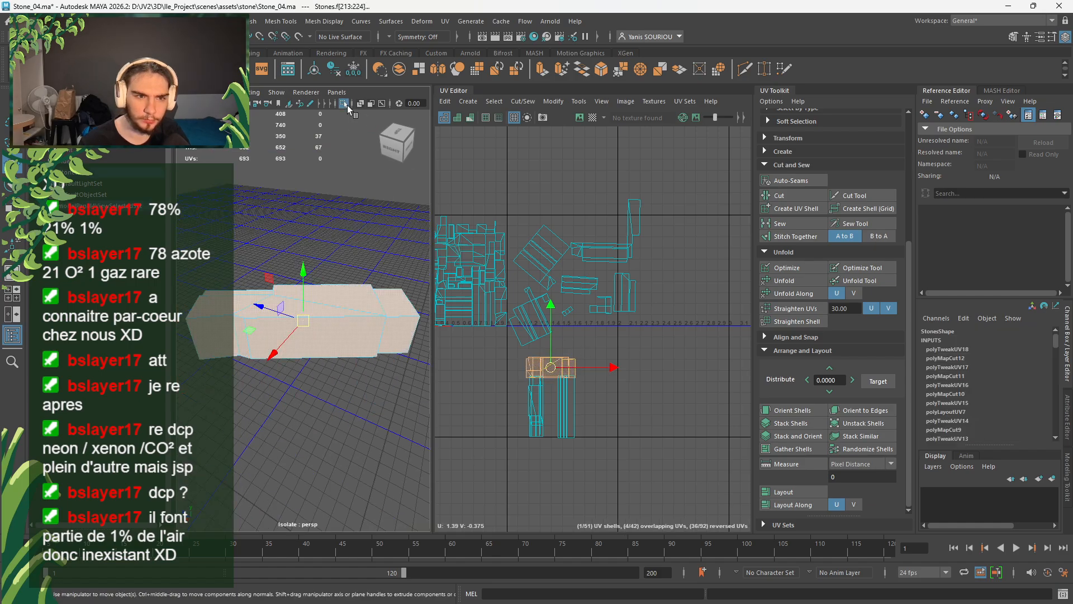
click(347, 105)
click(366, 378)
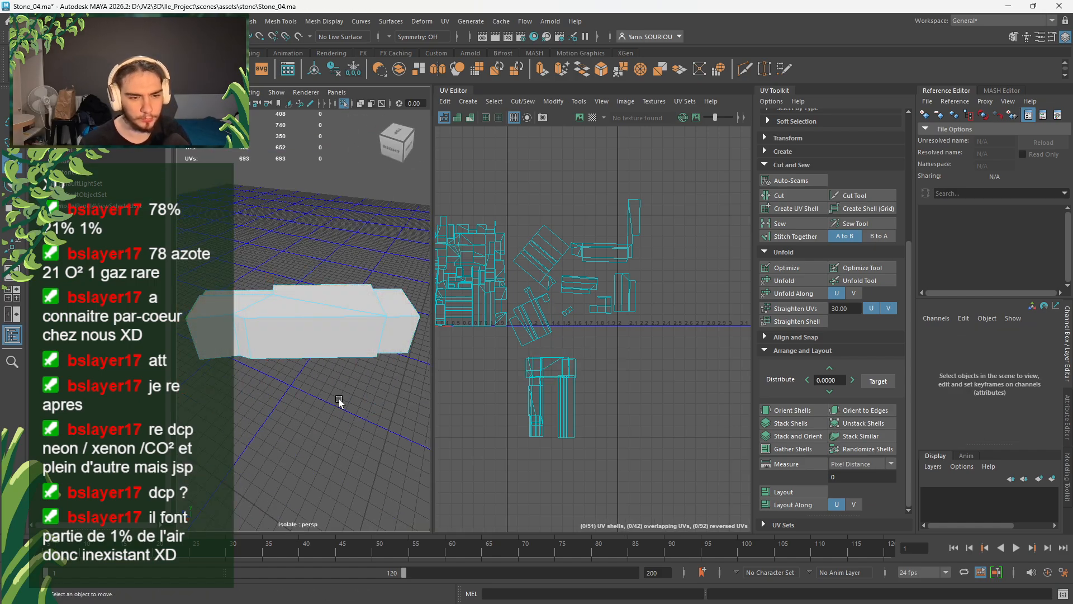
- Select the horizontal block's UV shell together with its separate recessed face and isolate both in the 3D view
alt+drag(271, 383, 305, 285)
alt+drag(405, 388, 366, 308)
scroll(394, 348, up, 5)
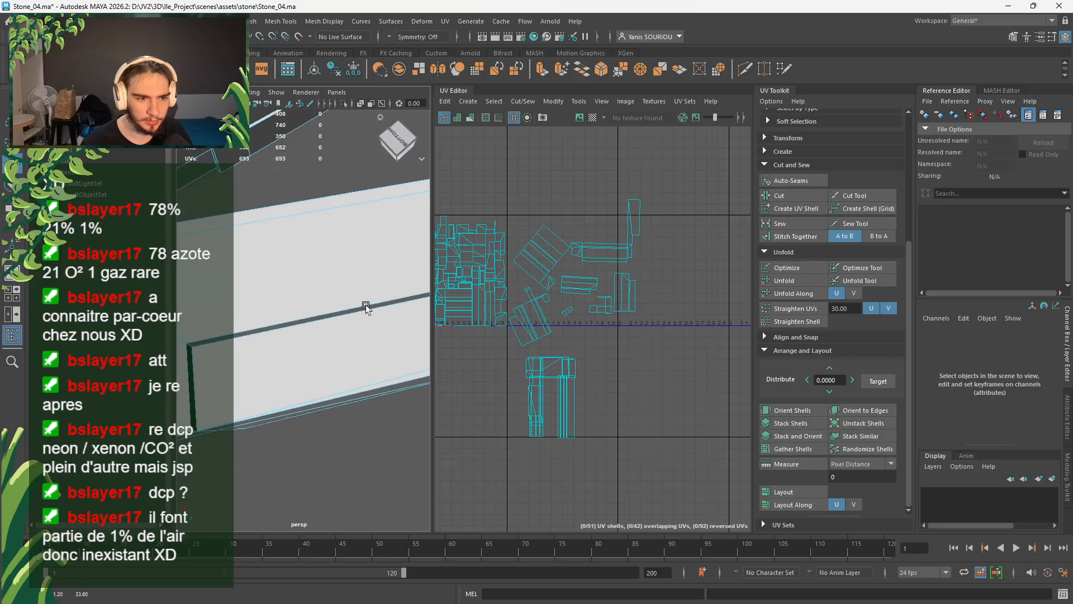
click(353, 378)
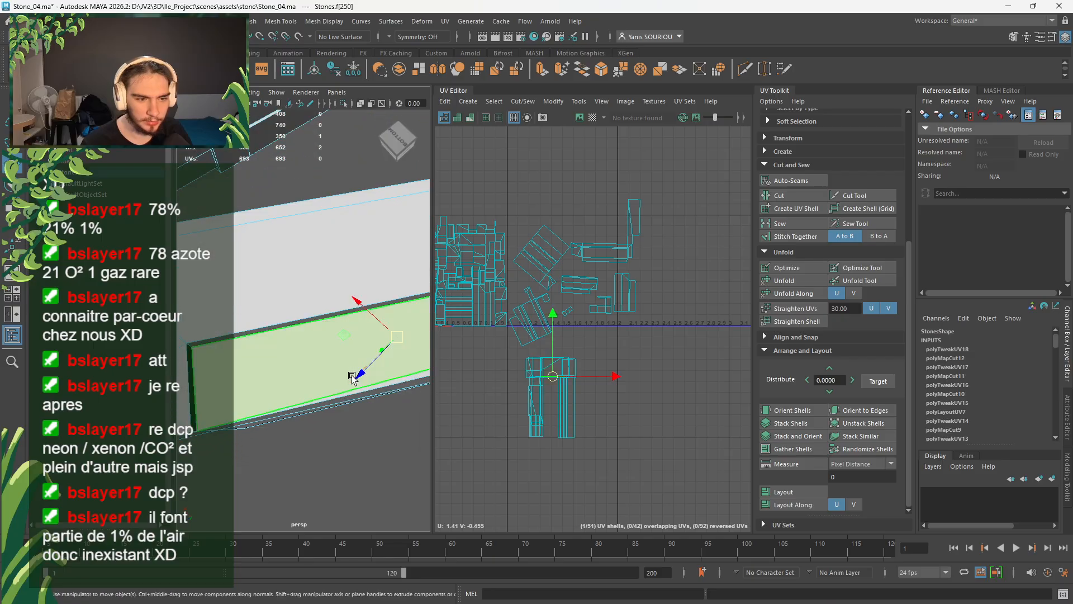
double_click(301, 314)
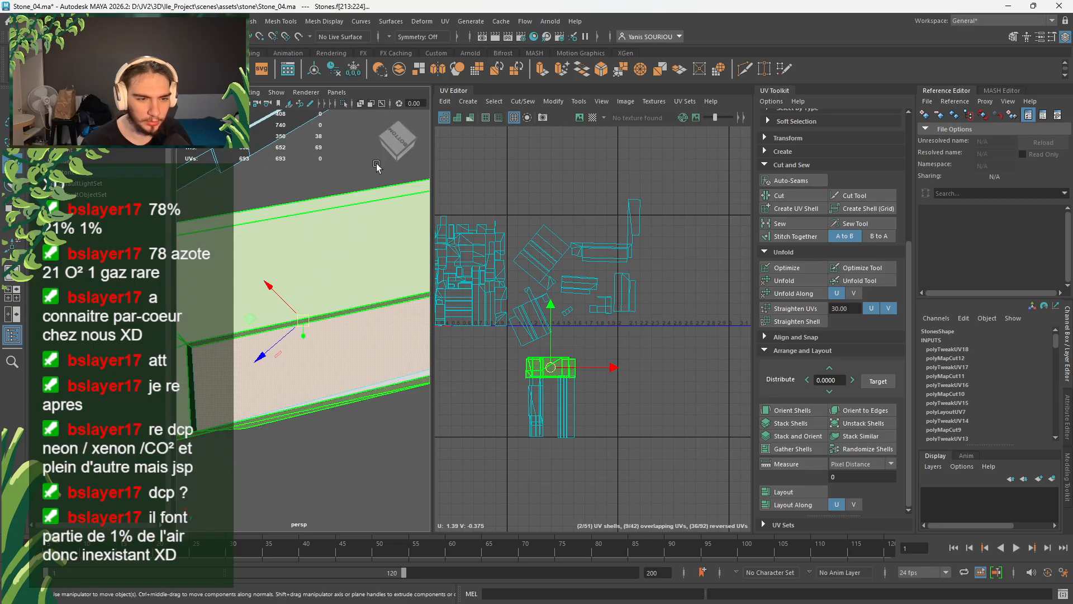
click(343, 103)
- Examine the isolated horizontal block around its recessed face and the open gaps at both ends
alt+drag(343, 160, 370, 389)
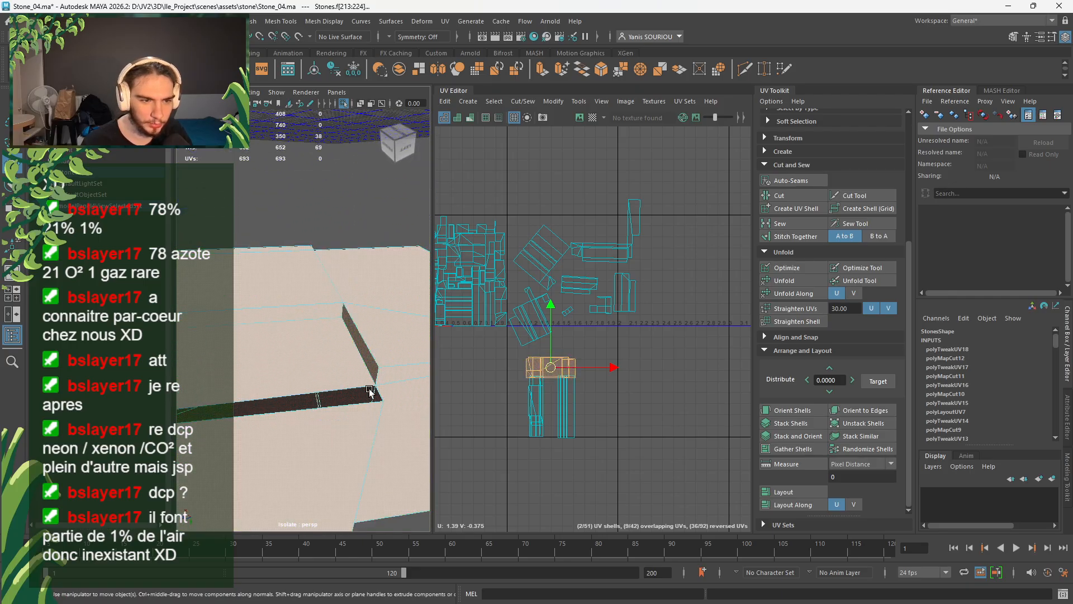
click(355, 376)
alt+drag(282, 376, 384, 334)
scroll(384, 334, up, 5)
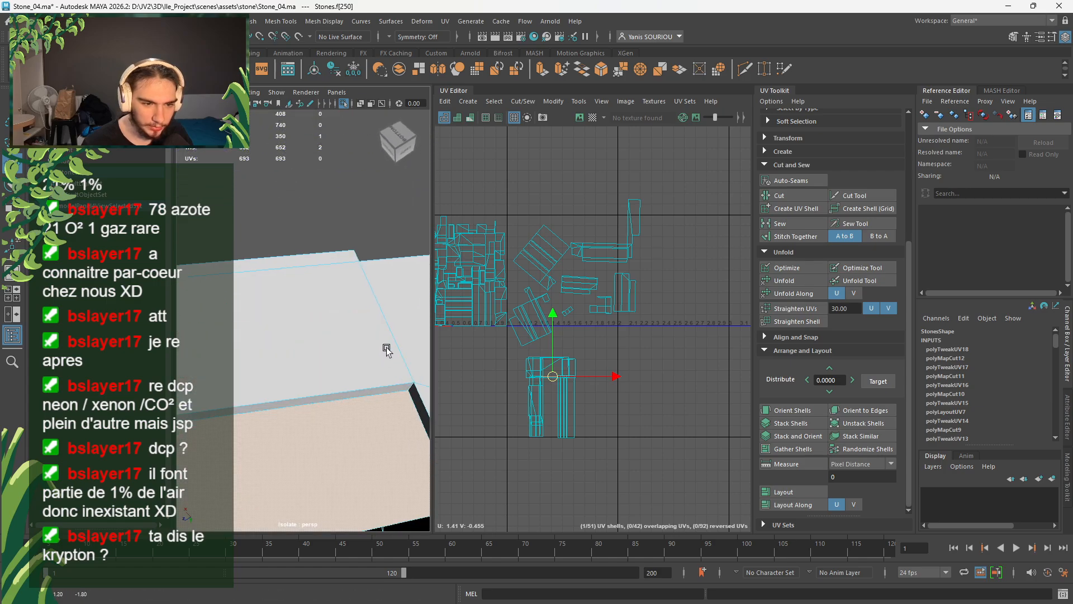
alt+middle_drag(388, 350, 352, 304)
alt+drag(352, 304, 380, 297)
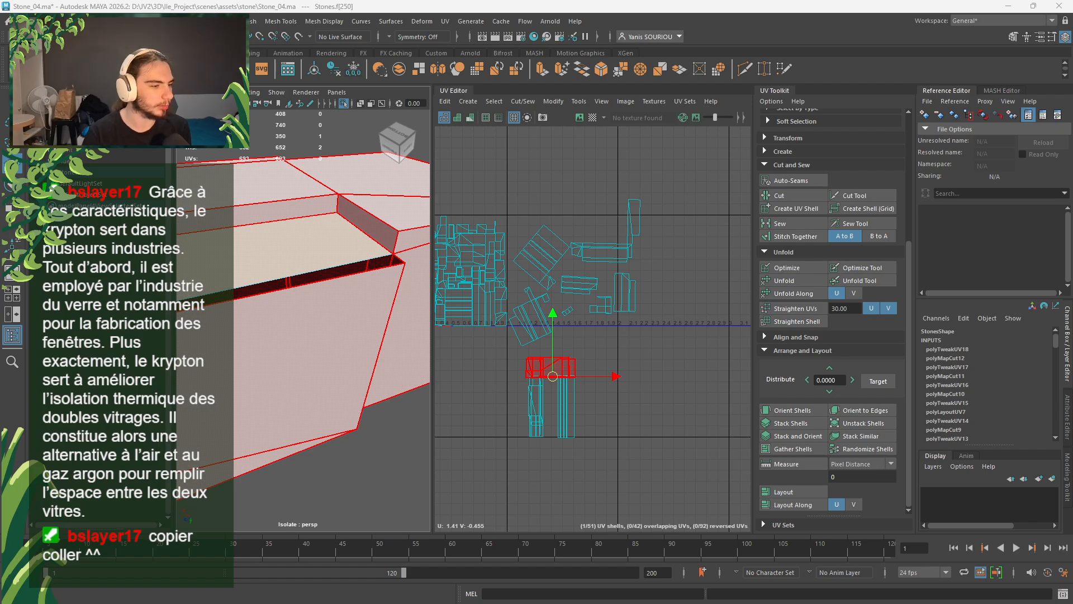
click(602, 430)
scroll(342, 251, down, 5)
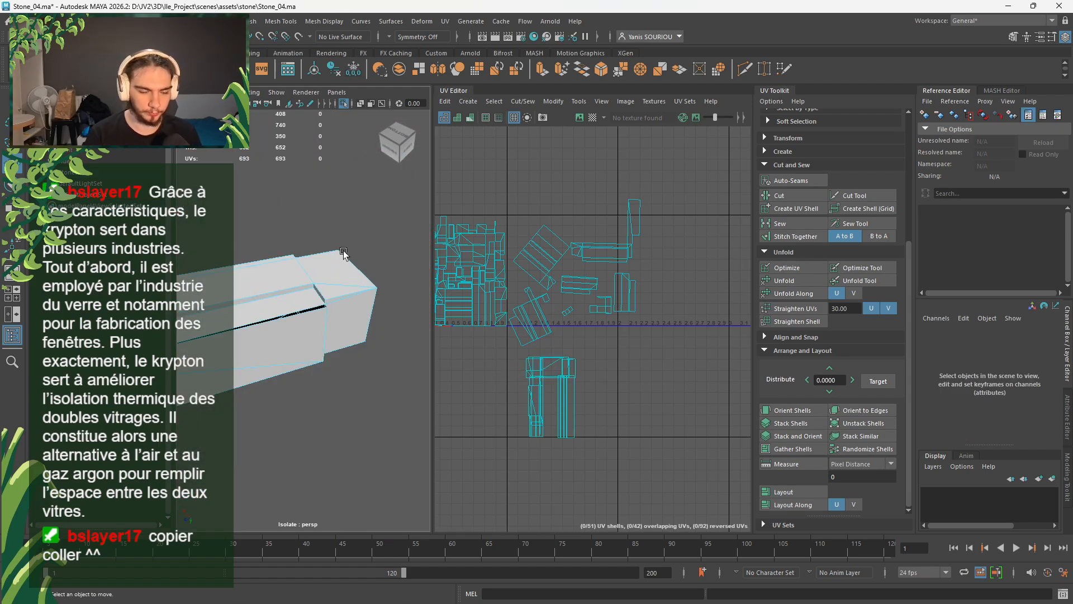
alt+drag(304, 329, 381, 292)
scroll(382, 286, up, 4)
alt+middle_drag(384, 253, 336, 353)
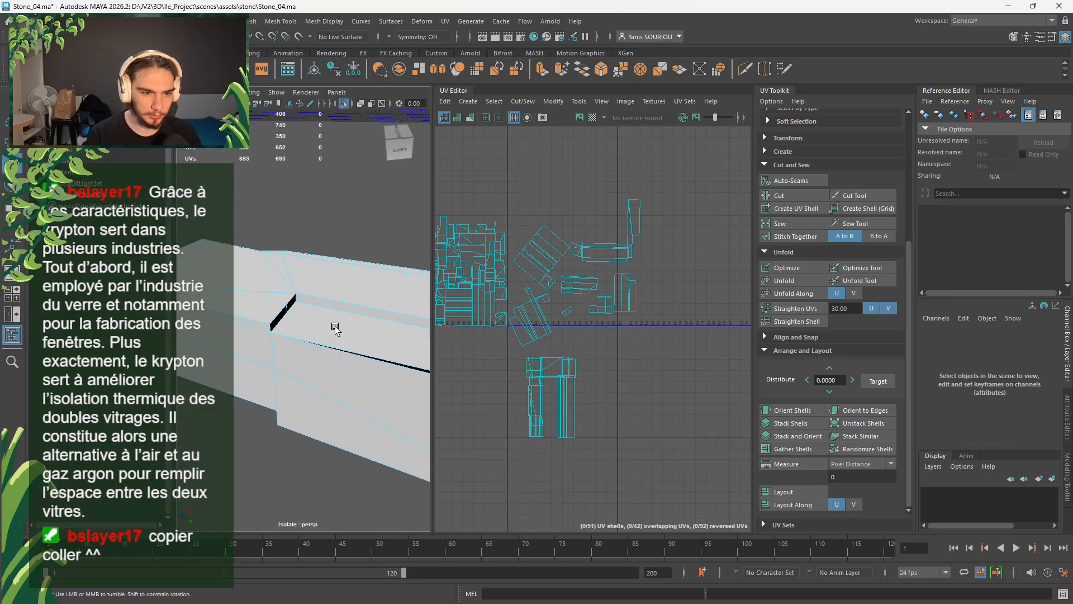
alt+drag(336, 330, 283, 324)
right_click(300, 284)
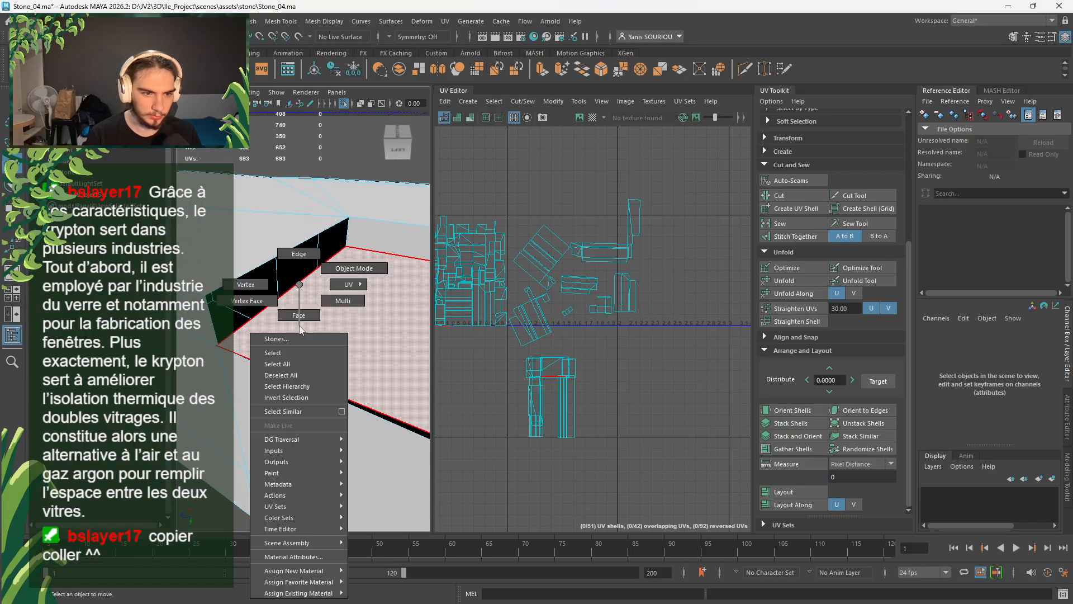
right_drag(302, 275, 301, 289)
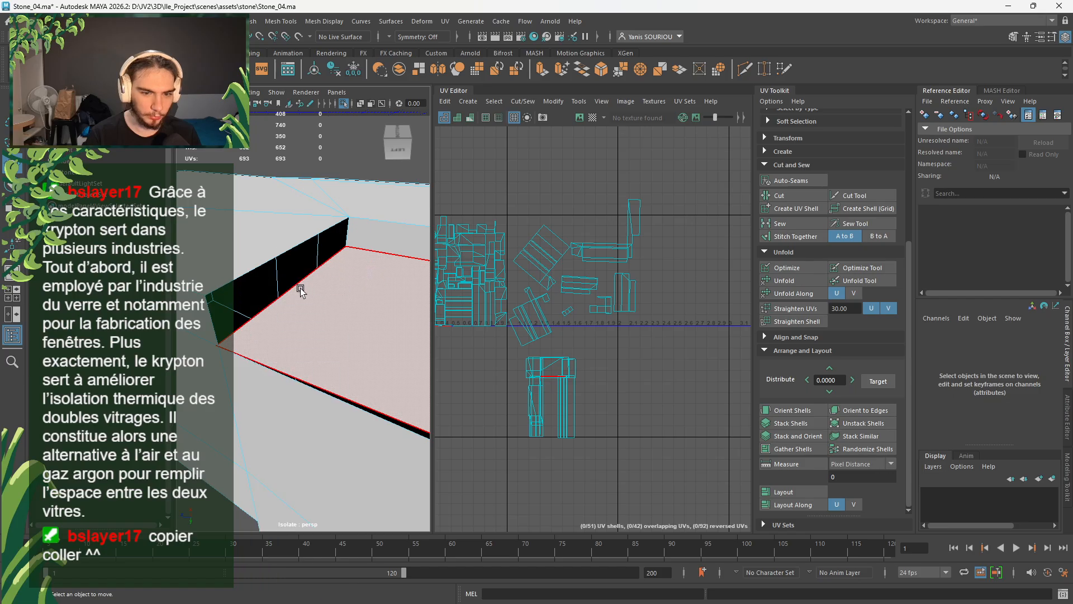
- Show the whole model again, select the upright stone matching the tall strip shell below the wide one, and isolate and frame it
click(344, 103)
scroll(329, 313, down, 6)
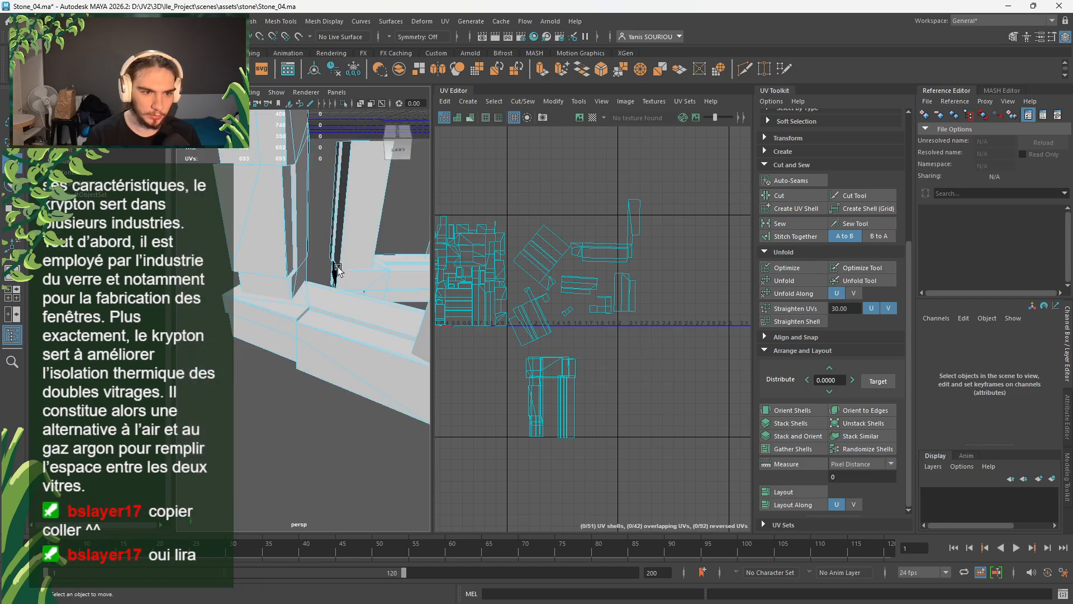
click(327, 335)
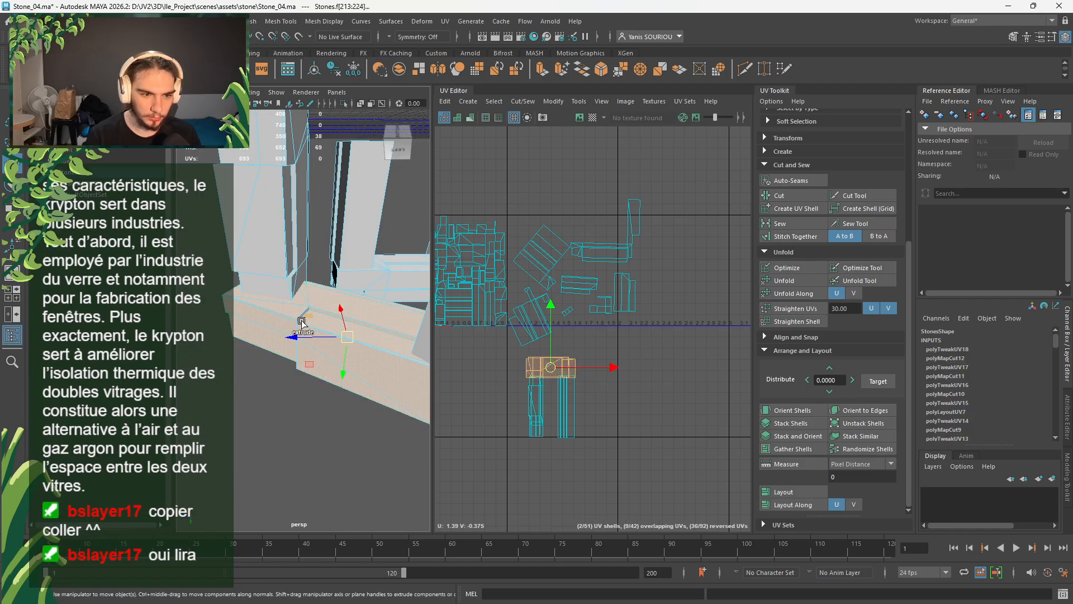
scroll(360, 387, down, 5)
click(394, 326)
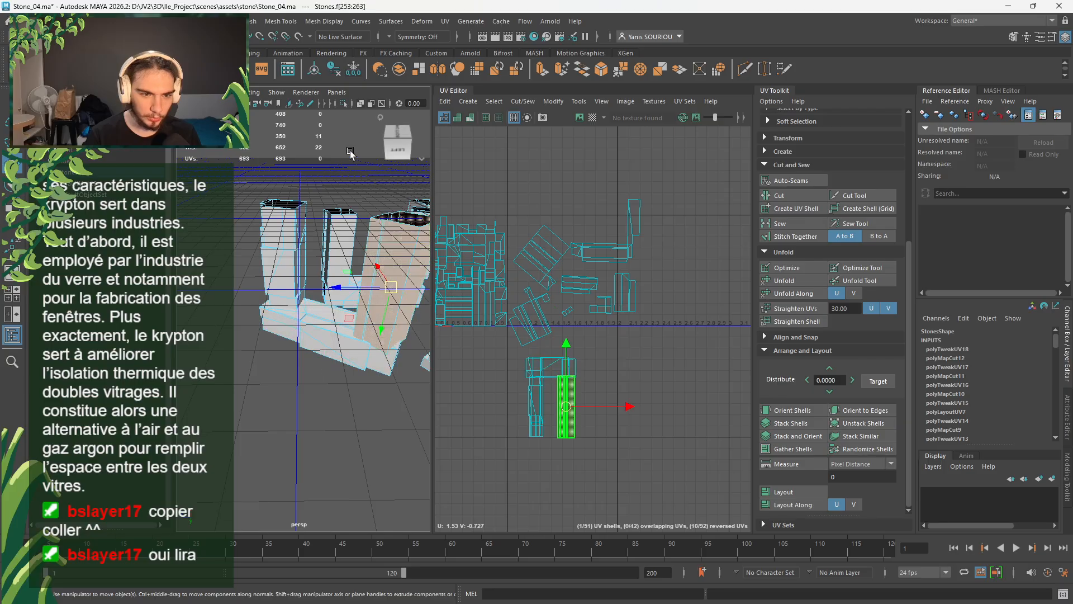
click(341, 104)
alt+drag(404, 391, 316, 494)
scroll(400, 330, up, 4)
key(f)
scroll(302, 426, up, 4)
- Cut the isolated upright stone's UVs along its end-cap edges and a vertical corner edge
alt+drag(301, 427, 416, 418)
scroll(302, 475, down, 5)
right_drag(383, 240, 382, 212)
alt+drag(357, 231, 366, 344)
click(349, 325)
shift+click(332, 233)
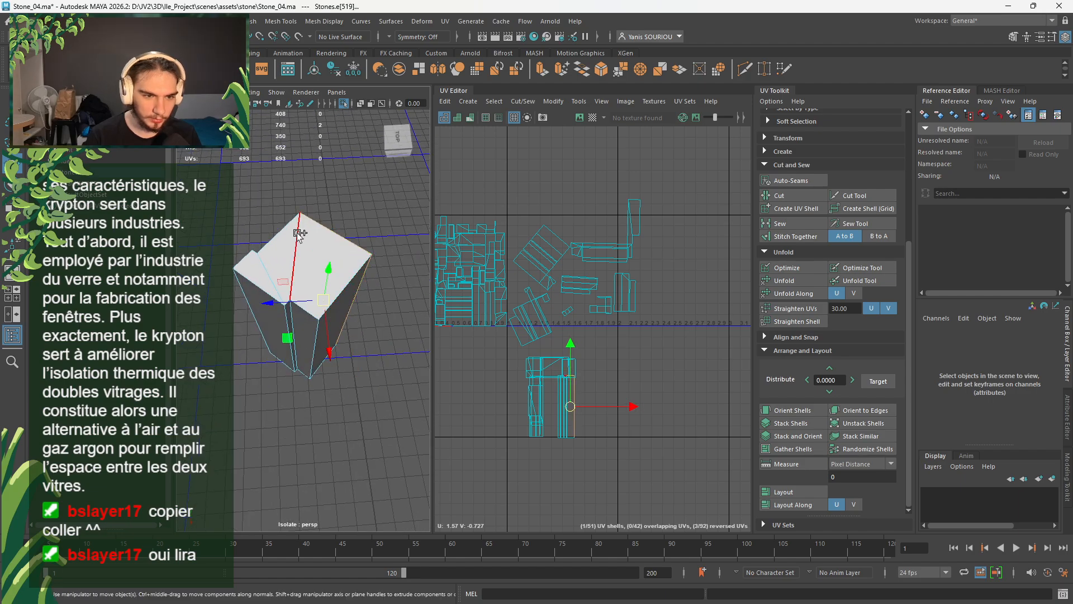
shift+click(283, 233)
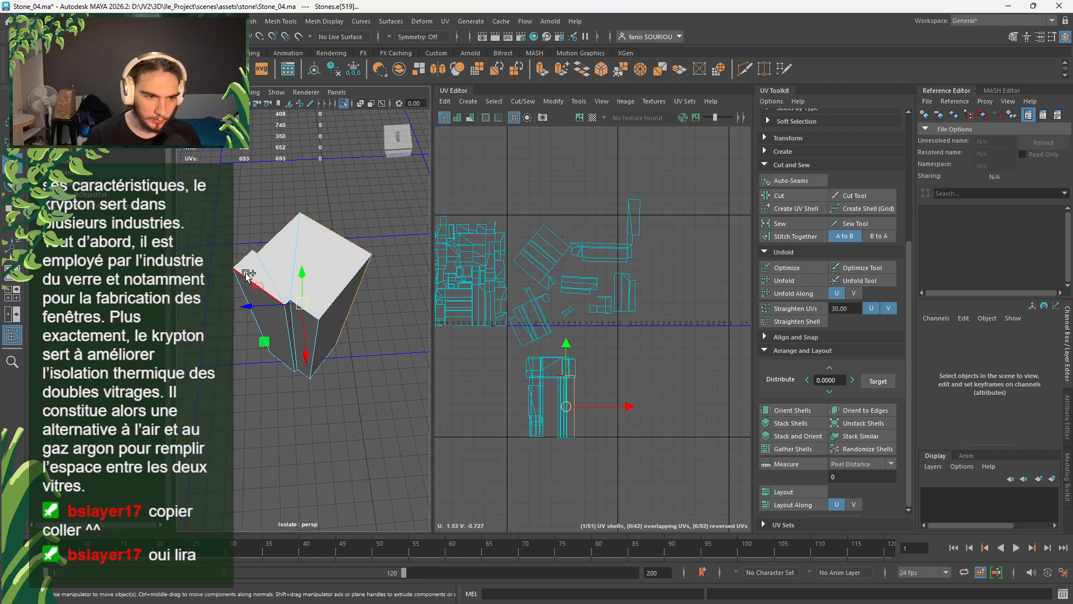
shift+click(252, 253)
scroll(284, 273, up, 3)
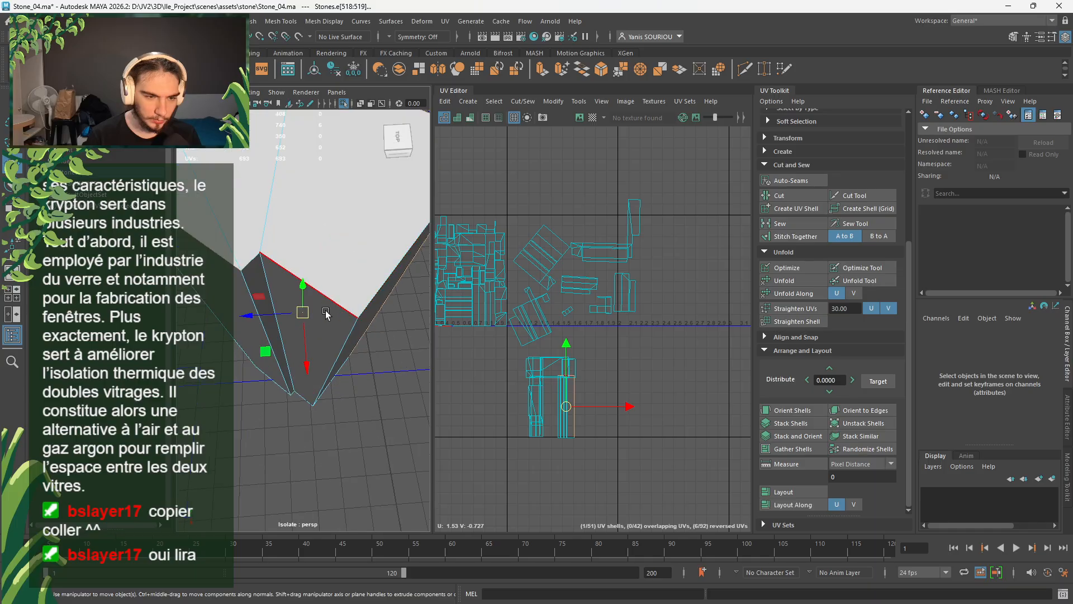
shift+click(284, 272)
shift+click(256, 261)
alt+drag(257, 261, 261, 284)
alt+middle_drag(261, 283, 283, 299)
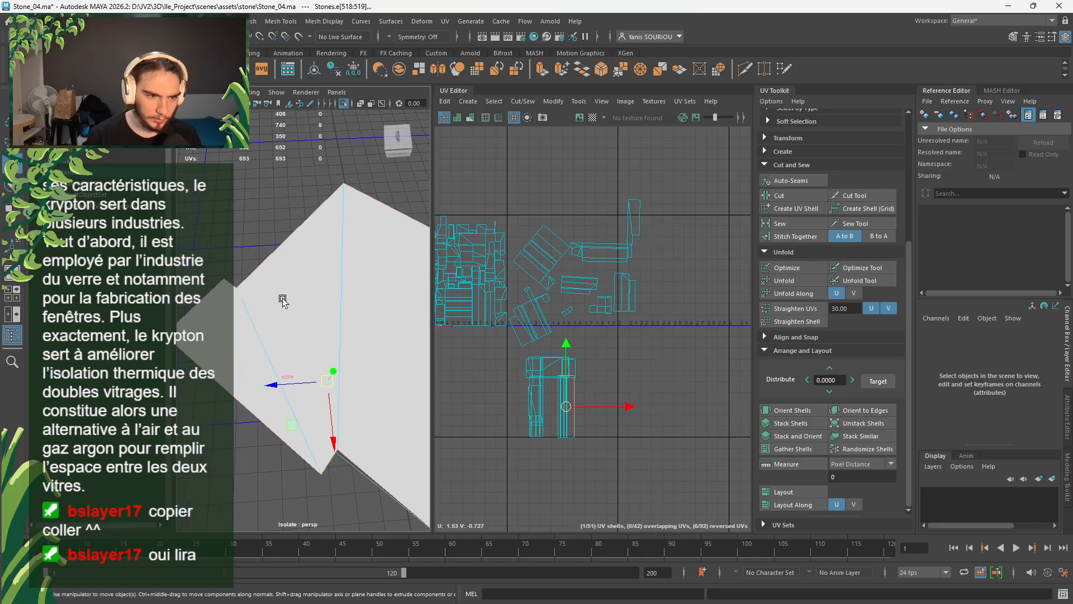
scroll(336, 303, down, 4)
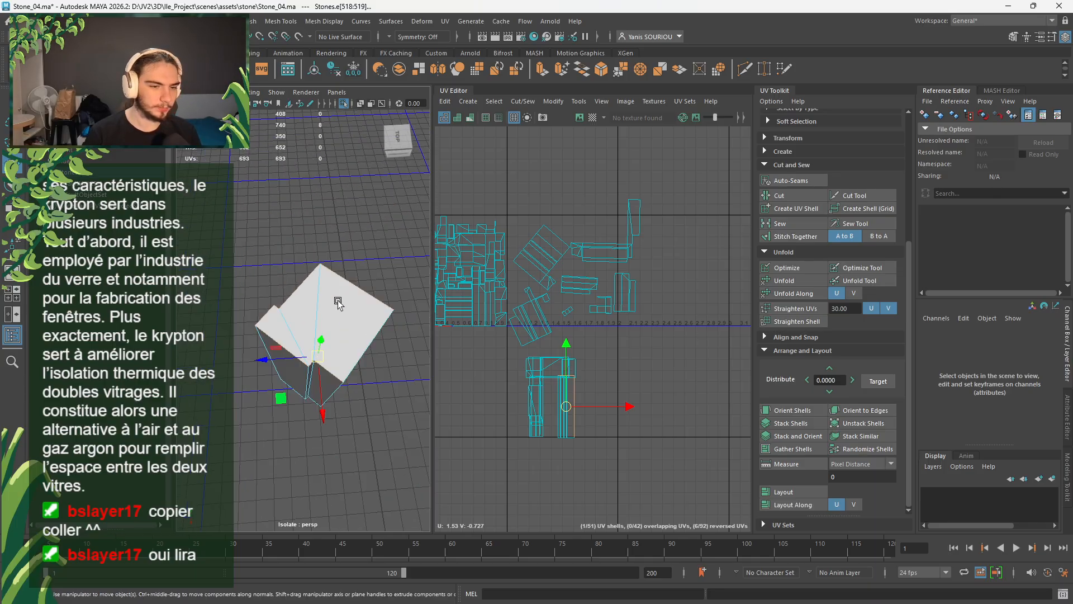
alt+drag(338, 304, 337, 244)
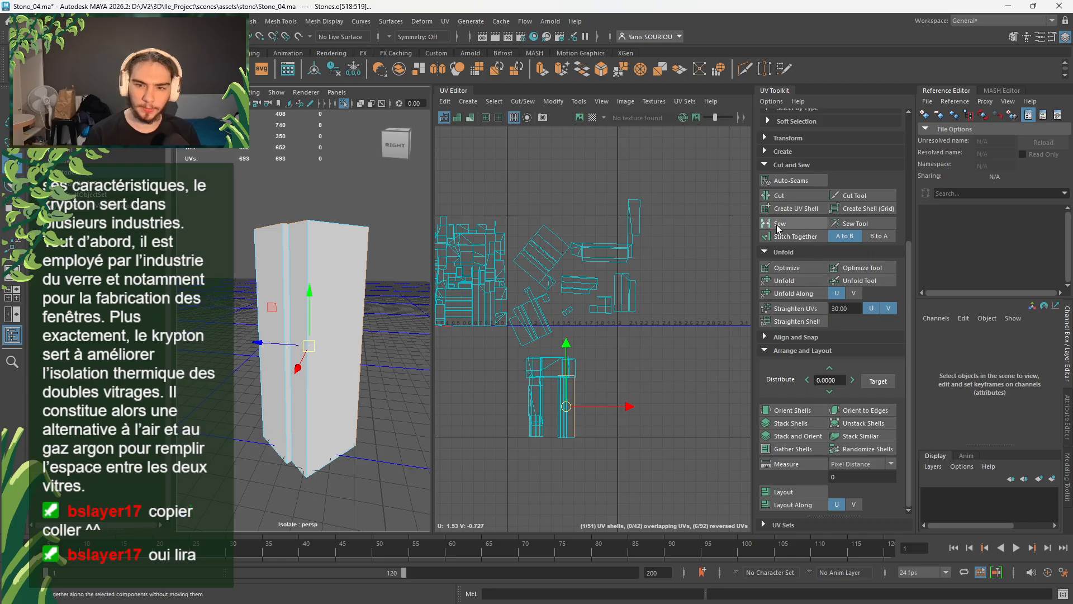
click(782, 195)
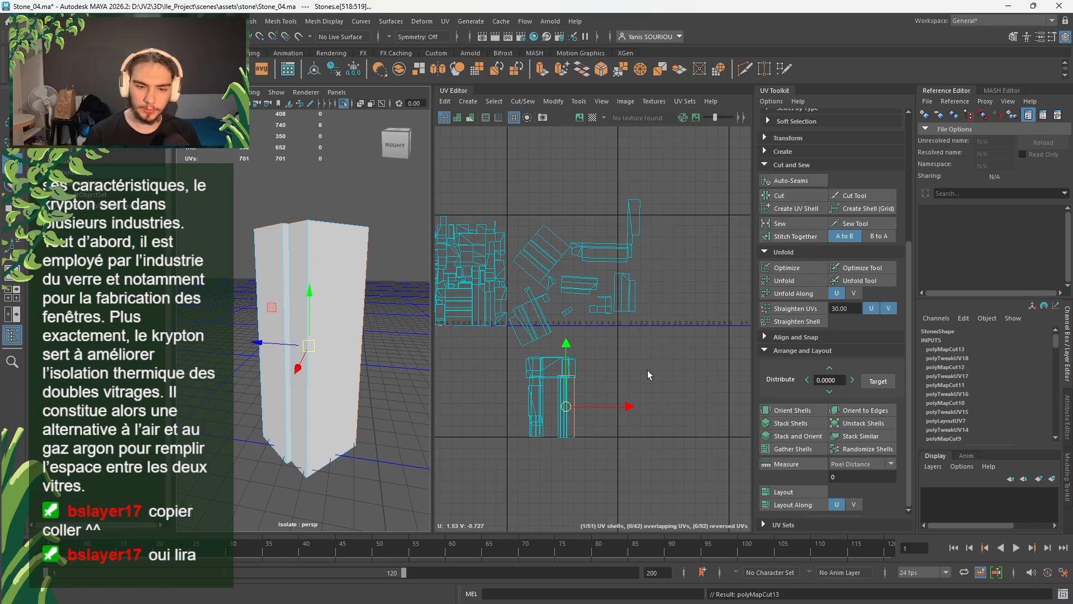
- Unfold the upright stone's UV shell, orient it and place it in the empty space beside the other unwrapped shells
right_drag(648, 371, 620, 353)
drag(618, 400, 570, 410)
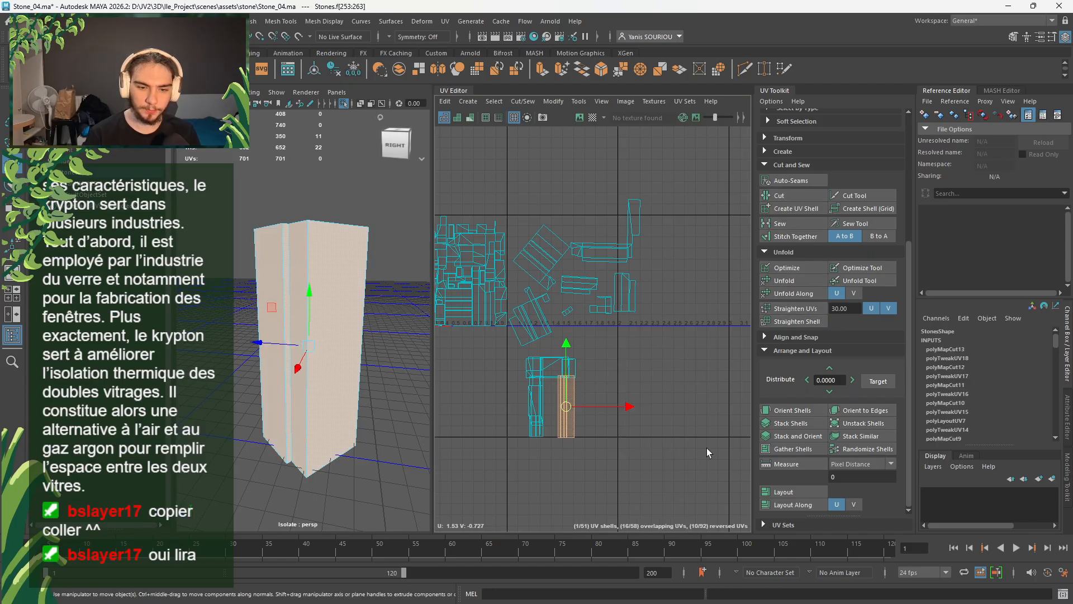
click(796, 429)
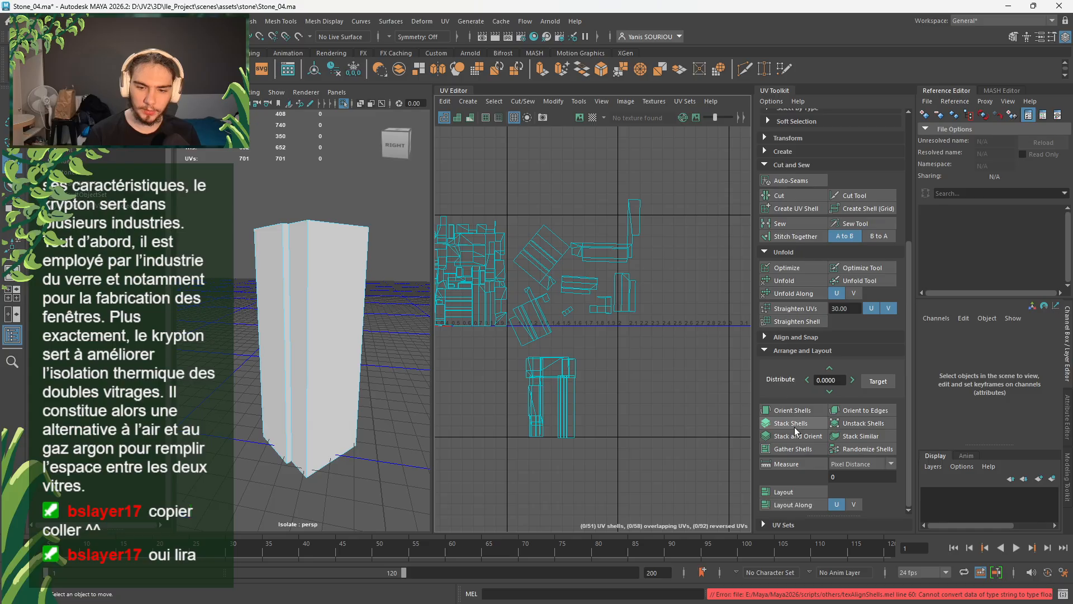
click(803, 410)
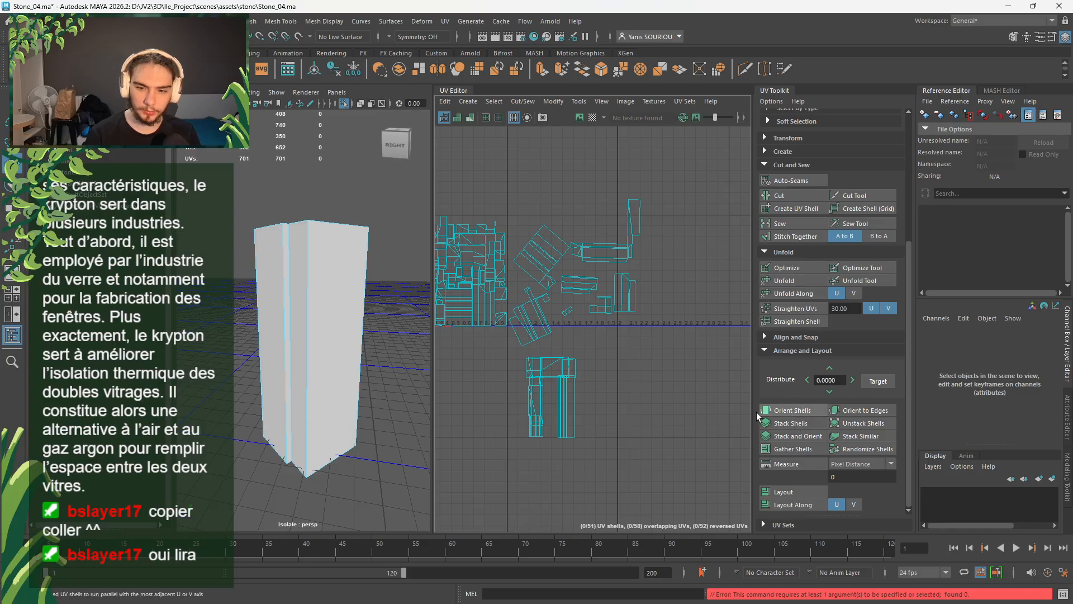
click(566, 420)
click(796, 281)
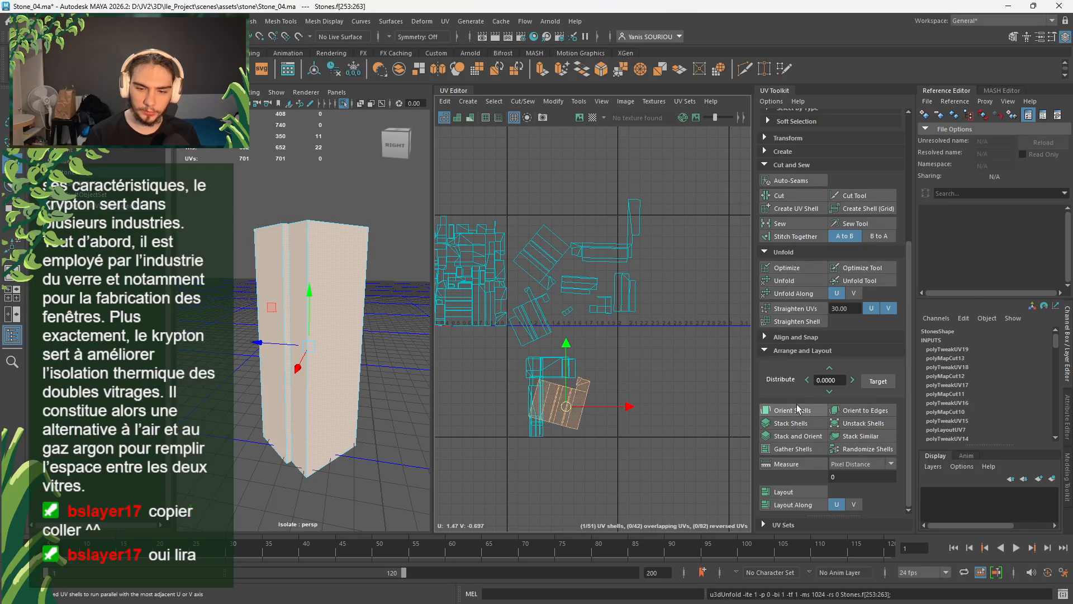
click(796, 404)
drag(562, 400, 680, 299)
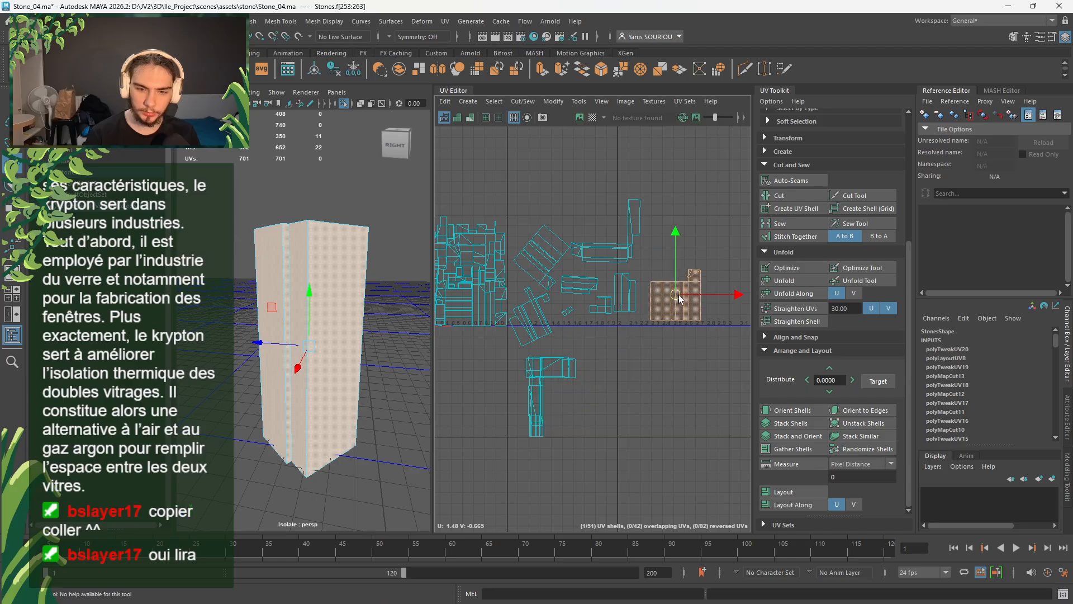
click(692, 369)
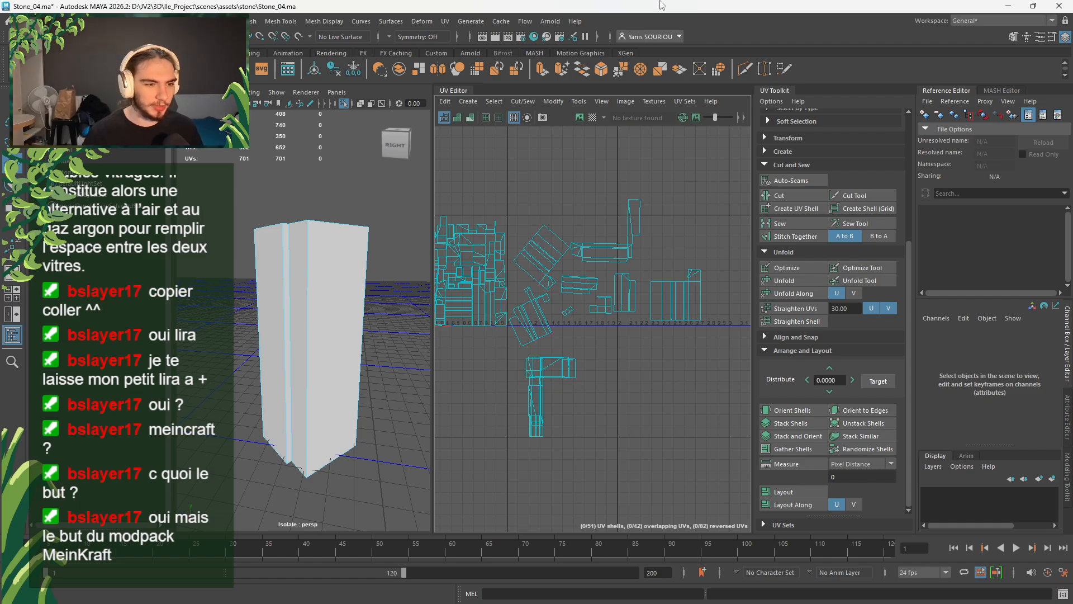
- Select the tall narrow UV shell below the wide one, then isolate and frame its upright stone in the 3D view
click(544, 378)
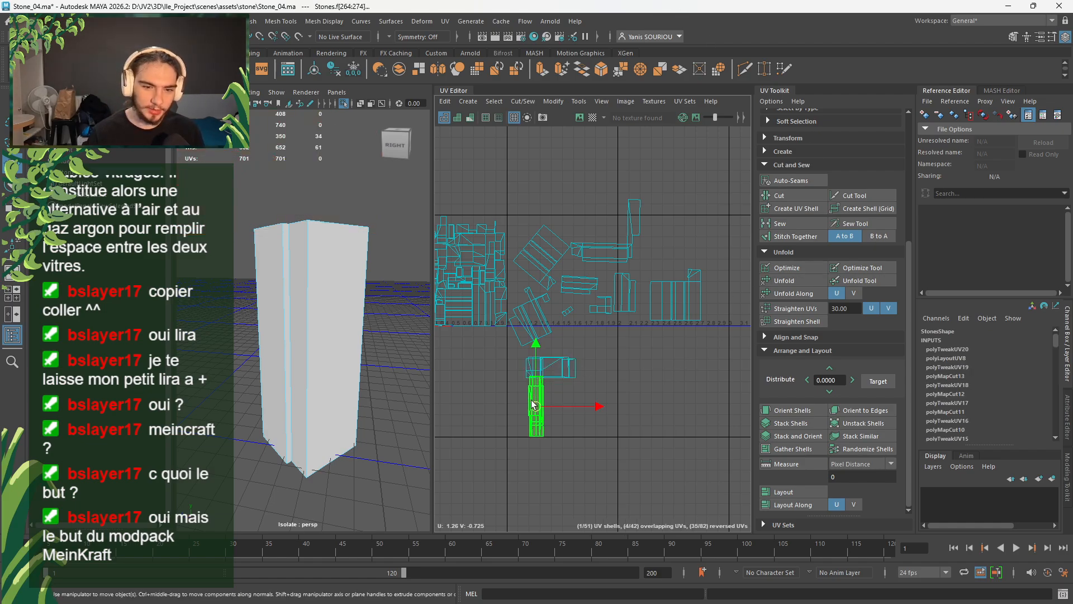
key(f)
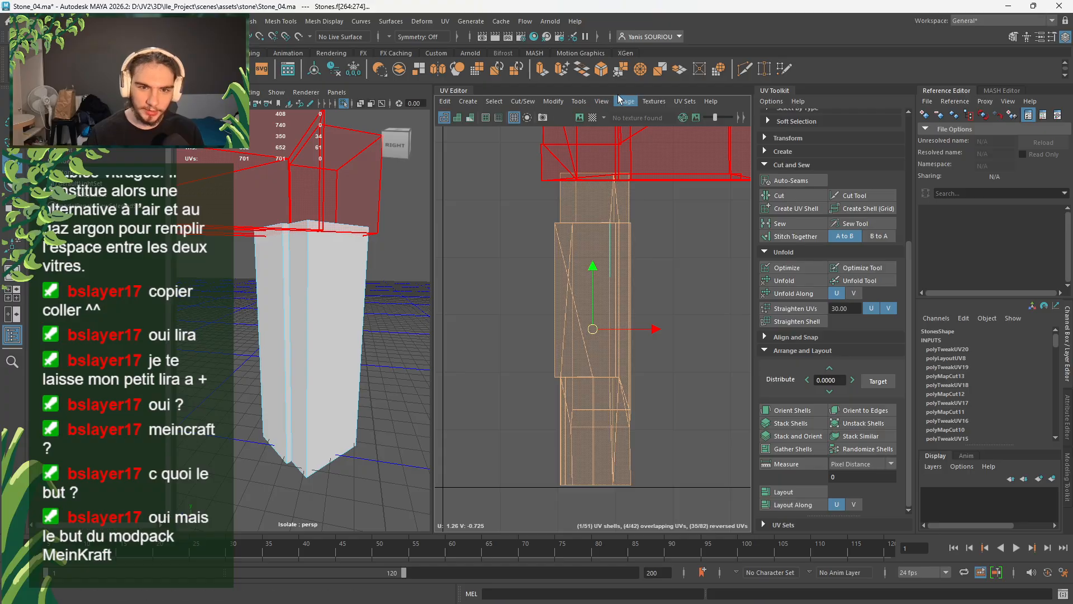
click(344, 106)
click(343, 106)
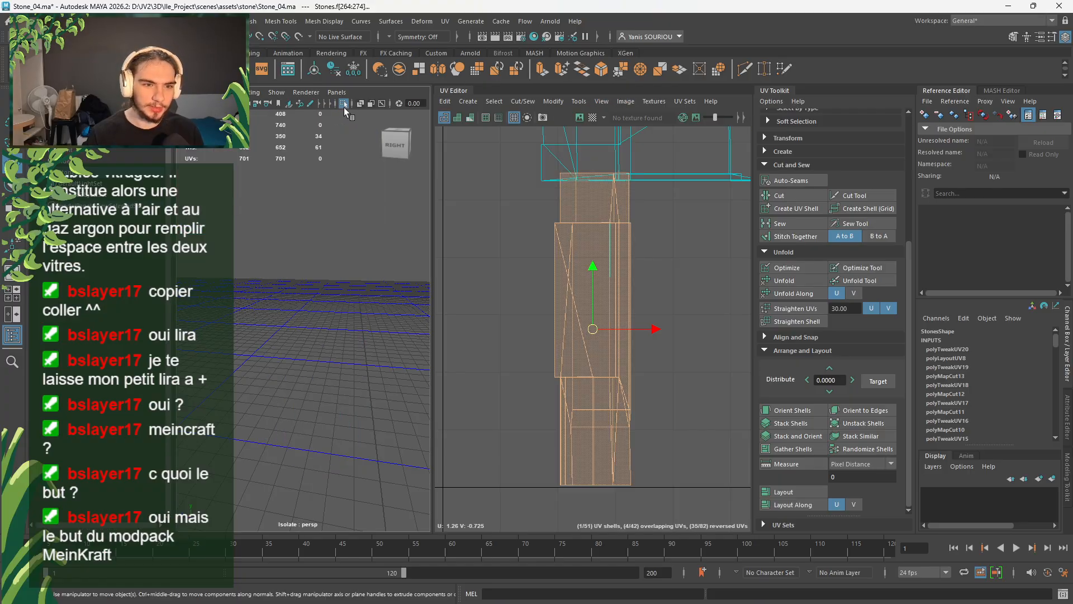
key(f)
alt+drag(354, 341, 424, 437)
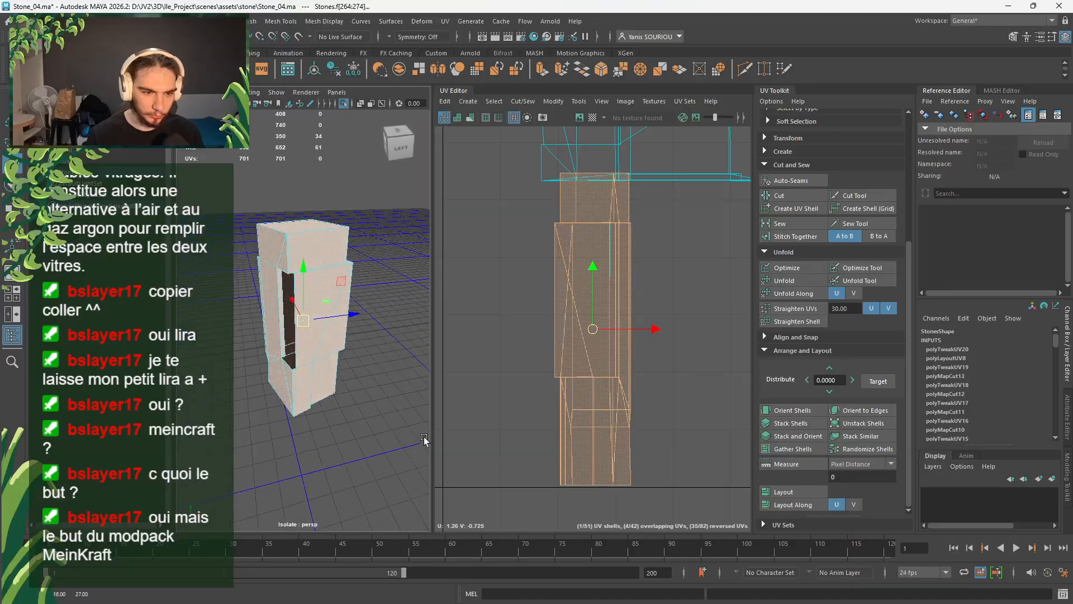
- Show the whole model again, select the upright stone together with its separate recessed panel and side faces, and isolate them
click(358, 415)
click(344, 104)
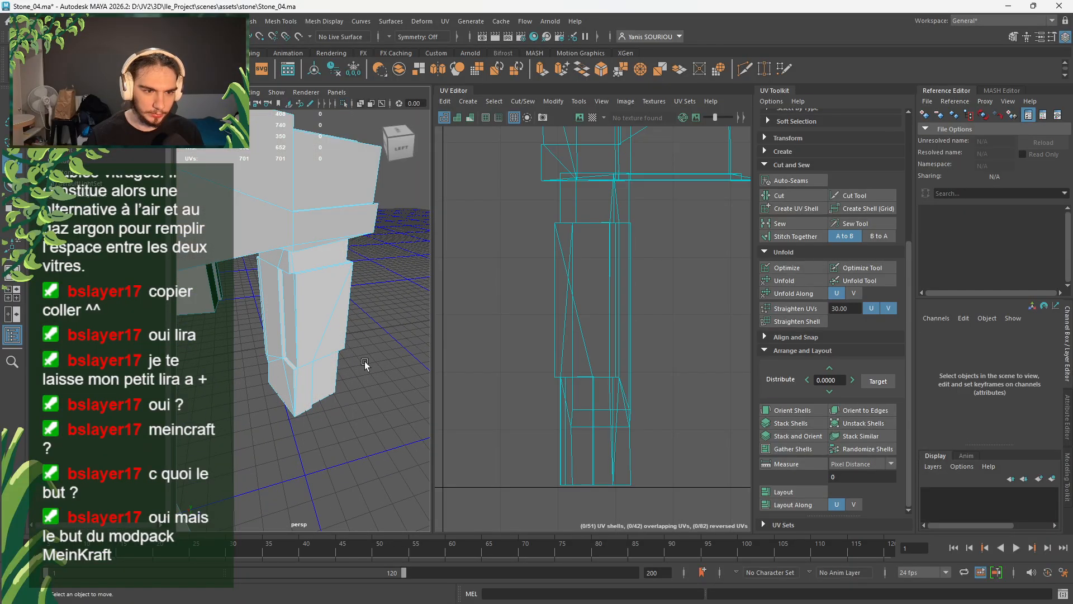
right_drag(342, 284, 343, 326)
double_click(328, 319)
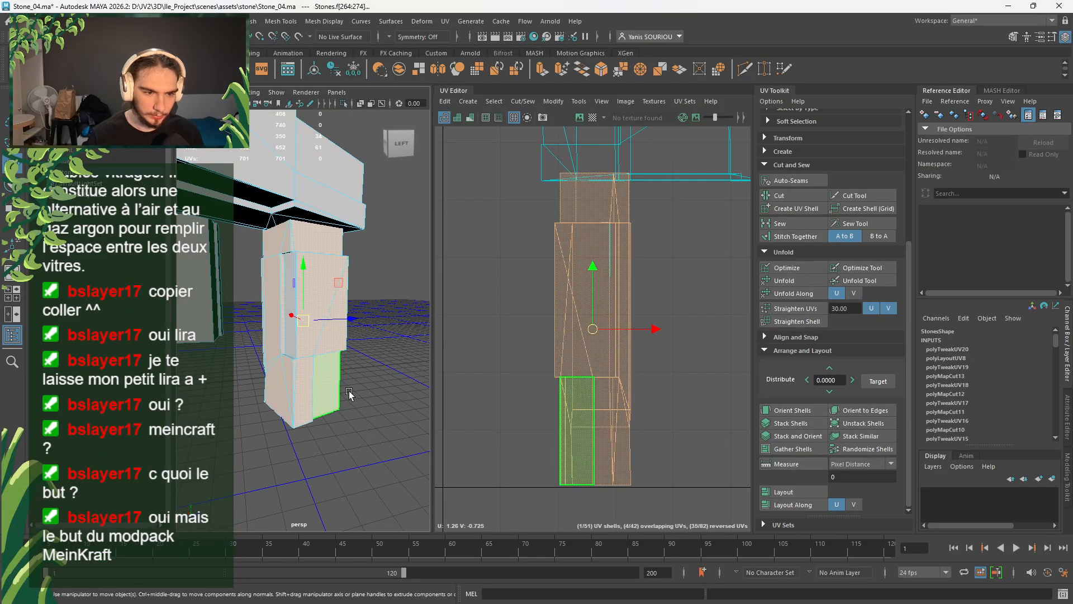
key(f)
alt+drag(309, 390, 332, 383)
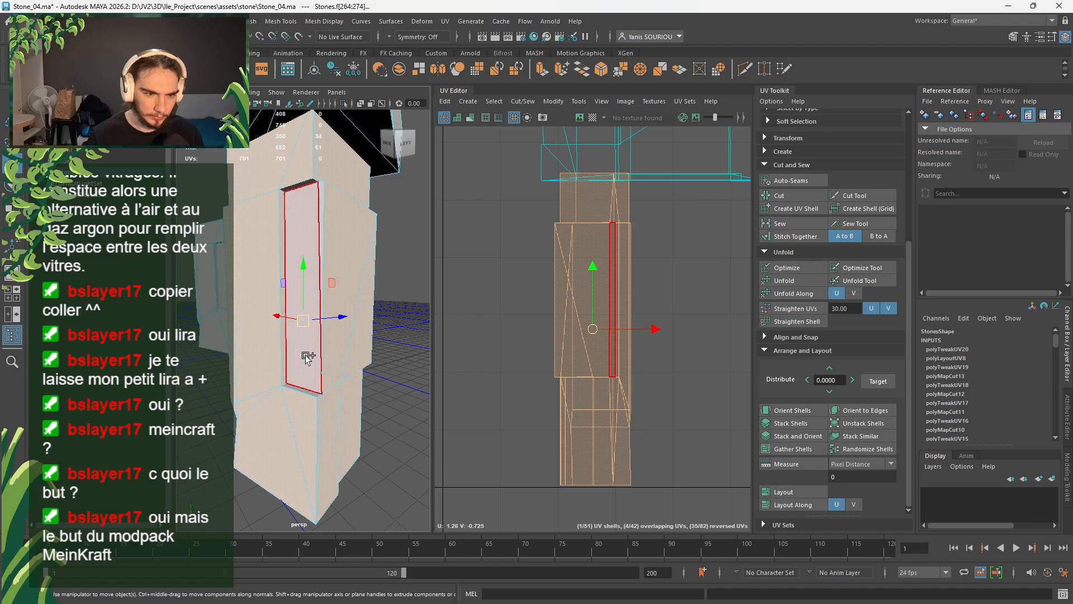
shift+click(307, 357)
mouse_move(366, 414)
alt+mouse_down()
mouse_move(355, 464)
mouse_move(335, 443)
mouse_move(353, 416)
mouse_move(343, 376)
mouse_move(386, 396)
mouse_move(360, 409)
alt+mouse_up()
shift+click(281, 402)
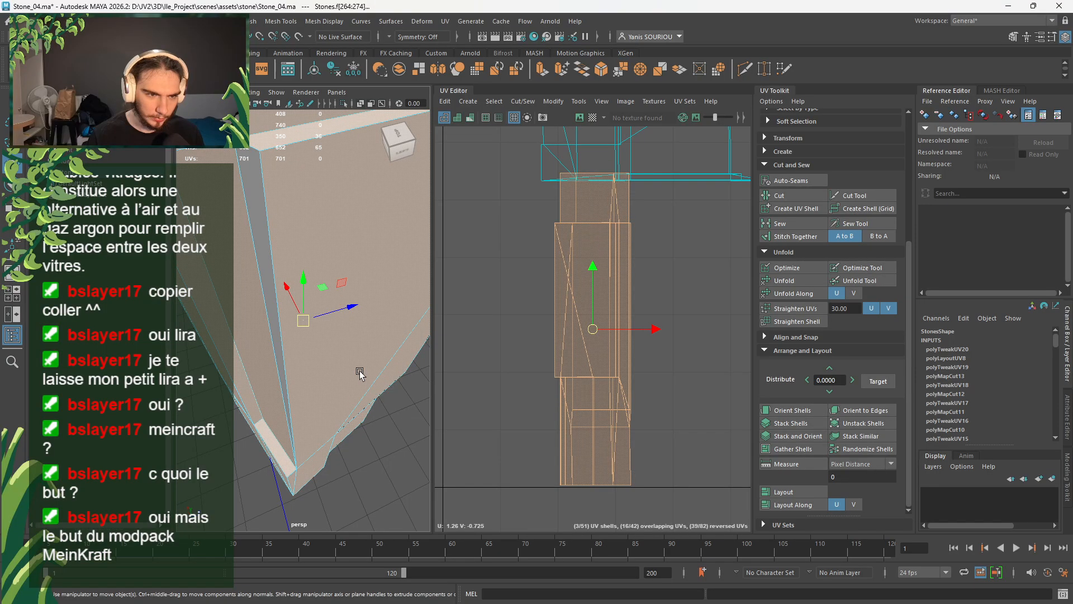
shift+click(255, 208)
alt+drag(296, 263, 340, 345)
click(343, 104)
click(396, 452)
- Pull the coincident vertices at the upper corner of the stone's recessed strip apart one at a time to check how they connect
scroll(313, 215, up, 5)
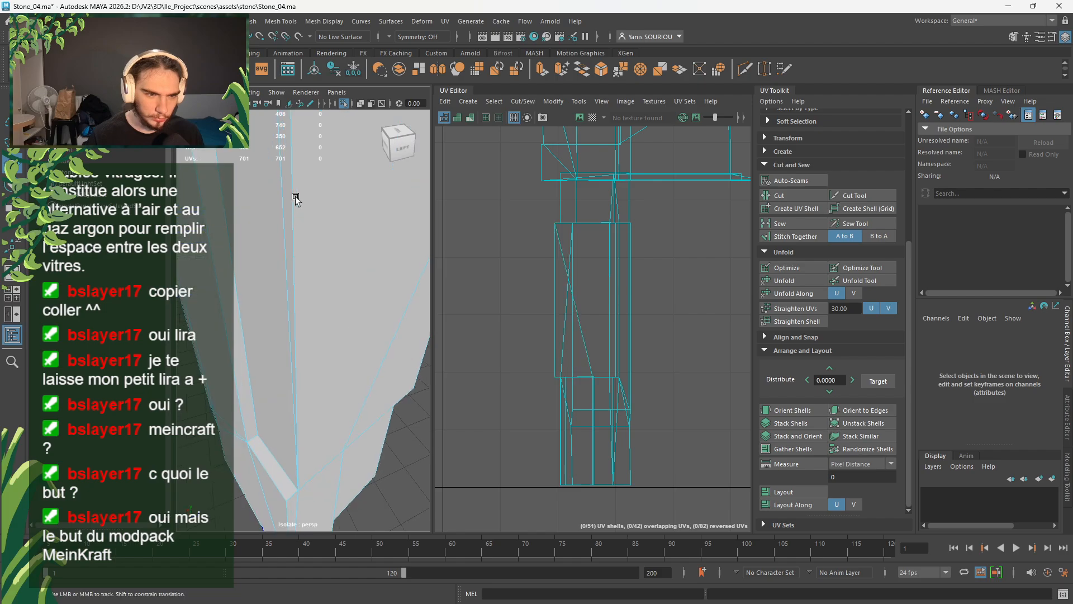
alt+drag(295, 199, 287, 329)
click(306, 362)
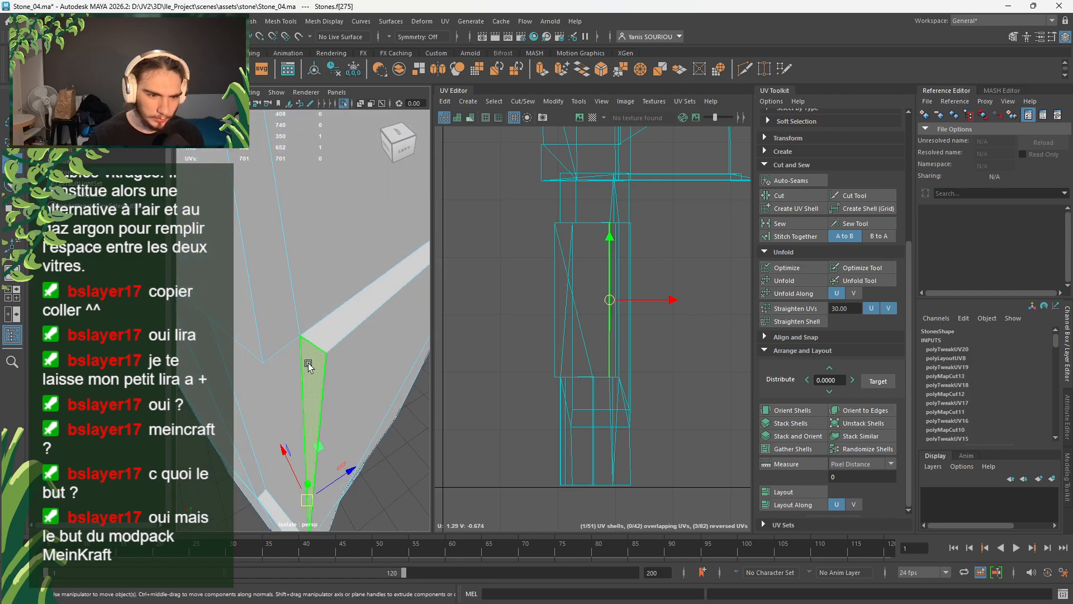
right_drag(309, 366, 264, 289)
click(299, 337)
key(w)
key(f)
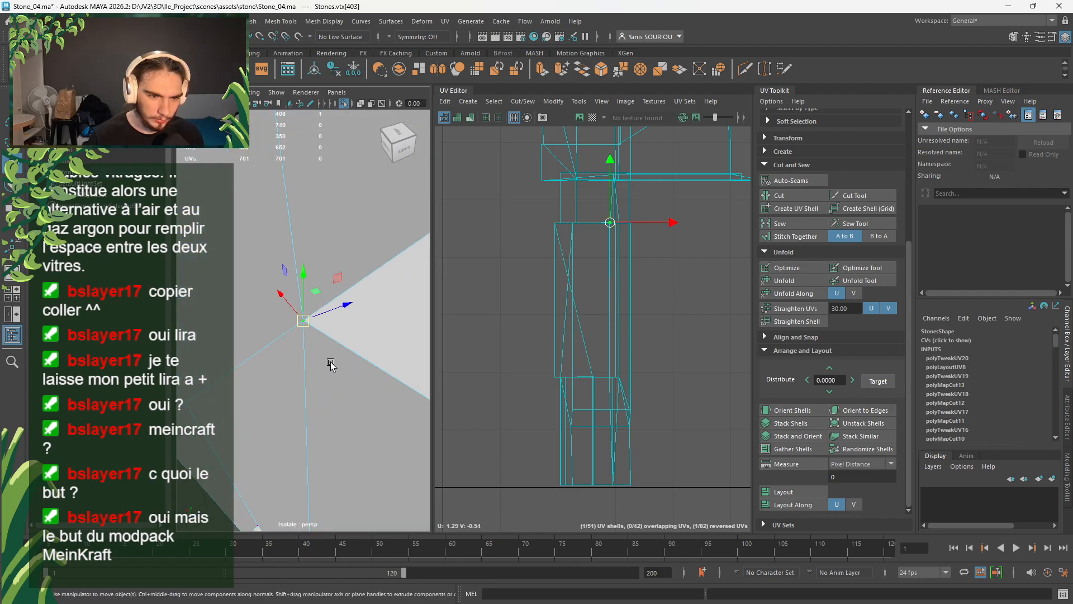
drag(316, 291, 313, 371)
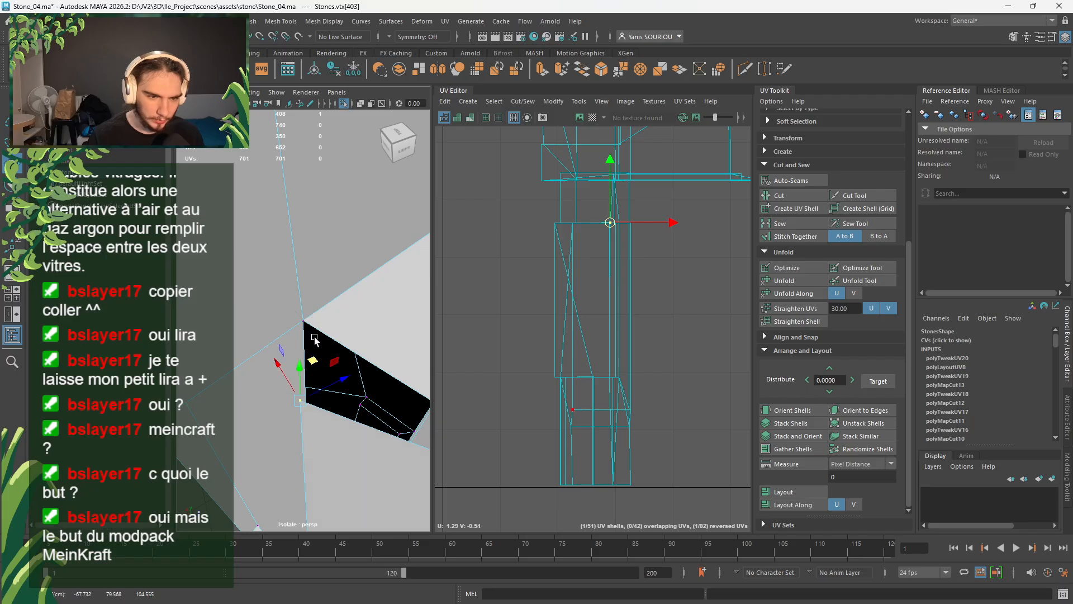
click(306, 325)
drag(314, 289, 249, 366)
click(303, 321)
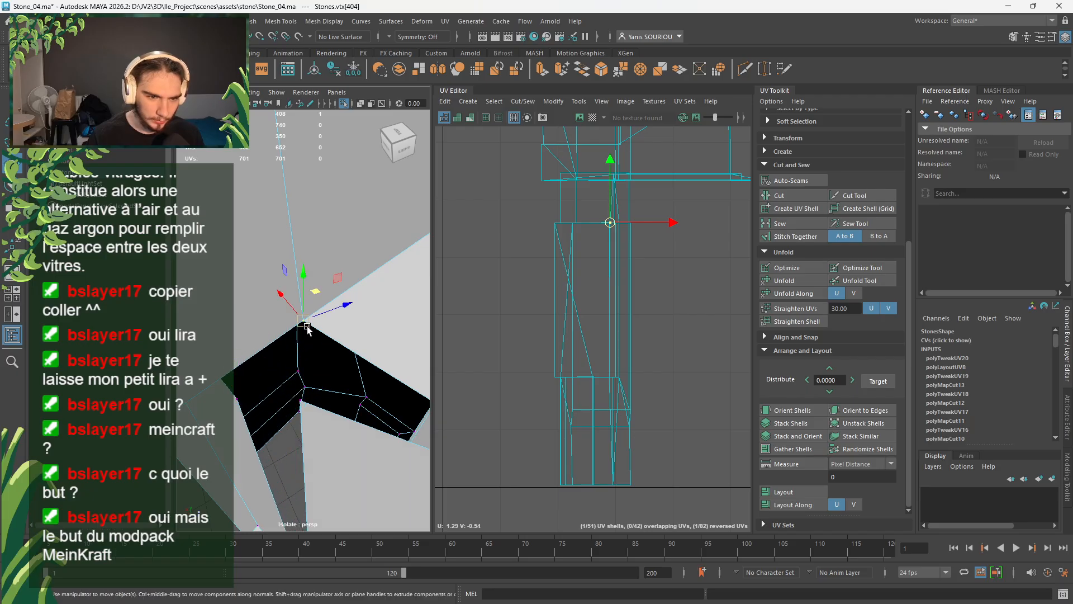
drag(318, 292, 372, 306)
click(304, 321)
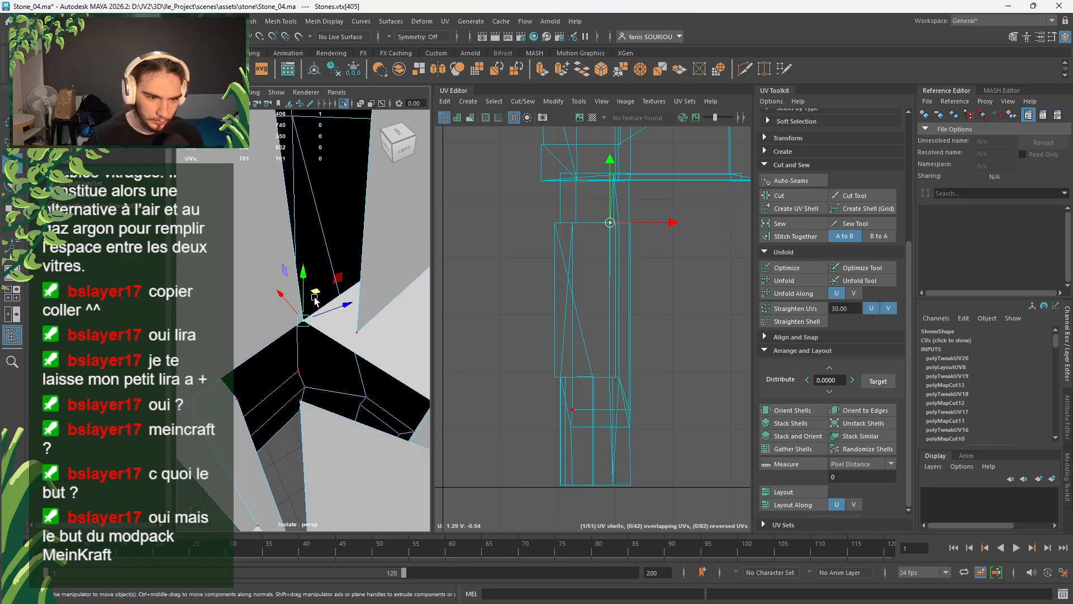
drag(312, 290, 294, 325)
- Snap each of the pulled-apart vertices back onto the shared upper corner point
click(361, 333)
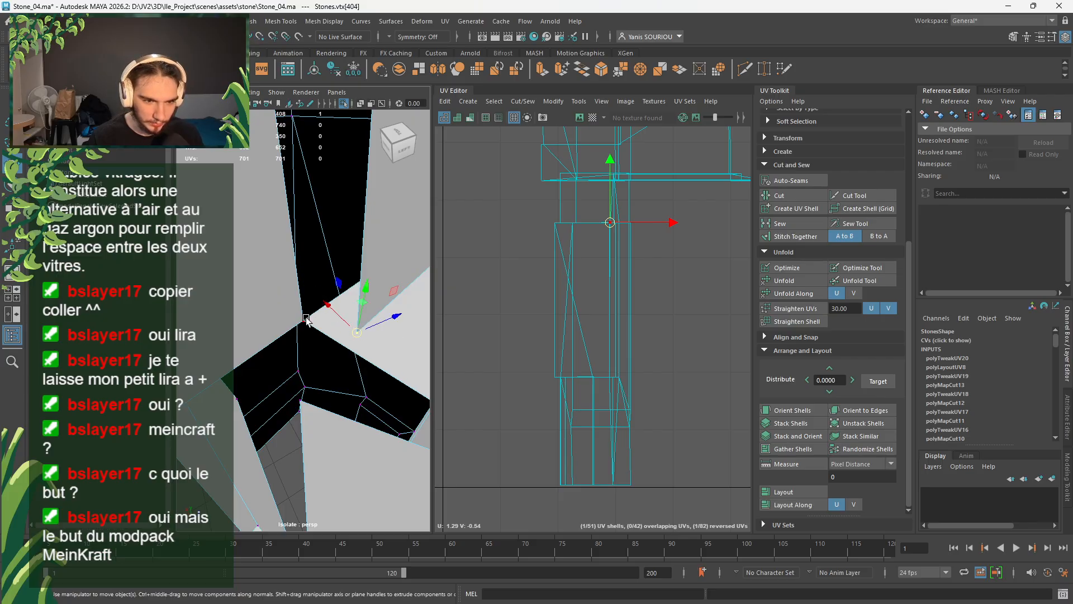
mouse_move(305, 319)
middle_down()
mouse_move(297, 327)
mouse_move(306, 321)
middle_up()
click(306, 407)
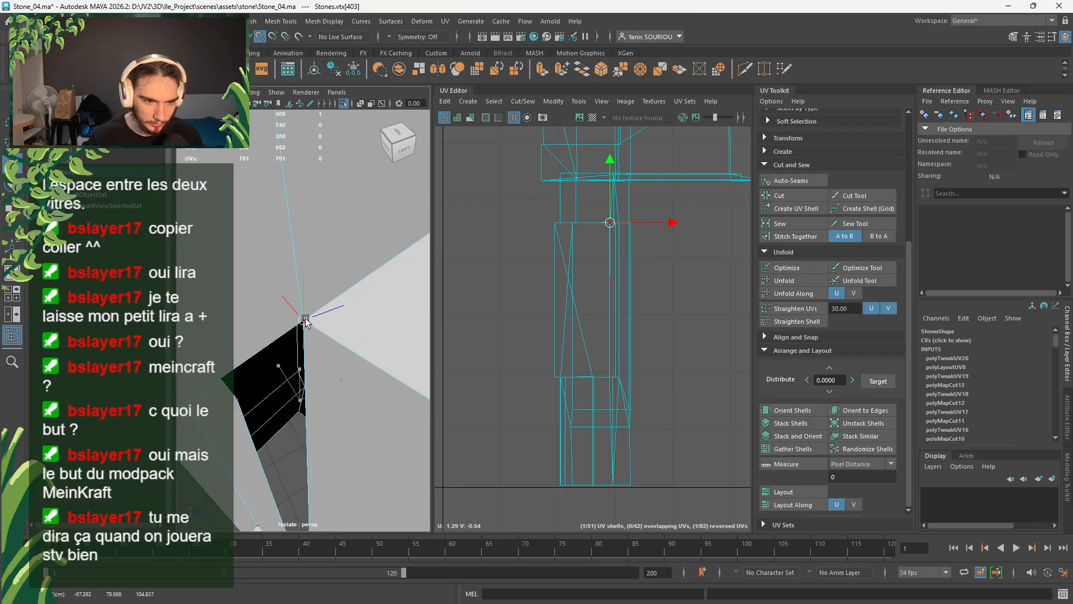
click(236, 401)
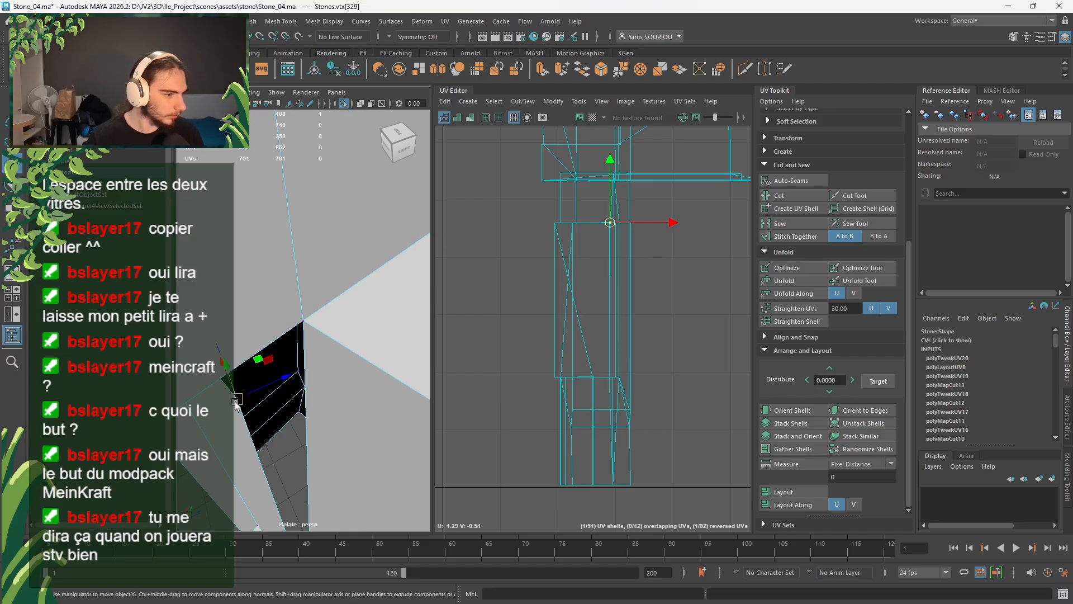
middle_drag(320, 350, 307, 324)
- Merge the vertices of the stone's upper part with a distance threshold of 0.01
alt+drag(342, 396, 364, 323)
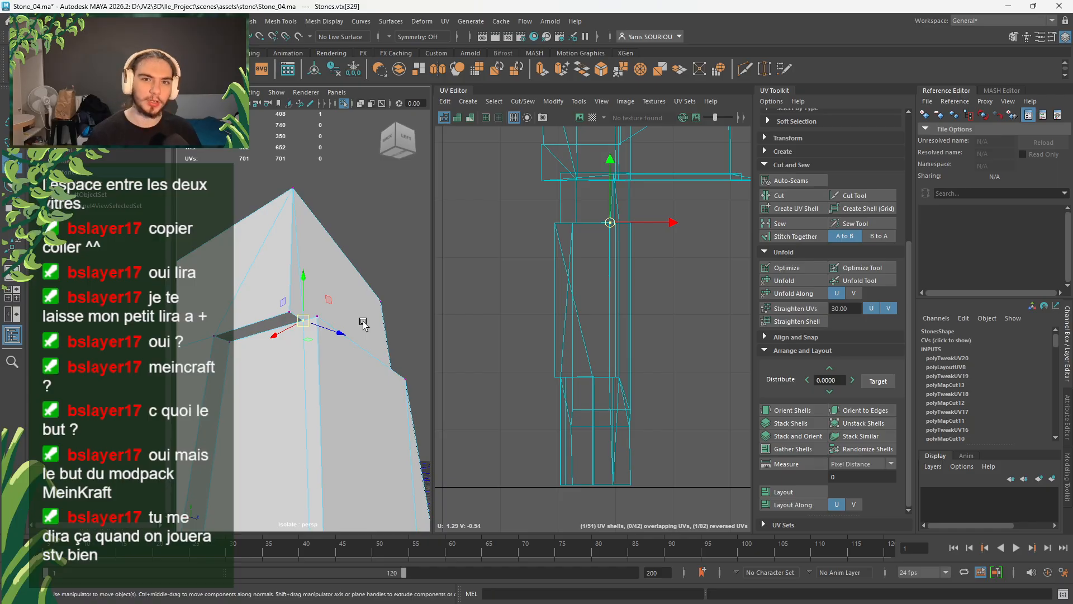
scroll(363, 323, down, 3)
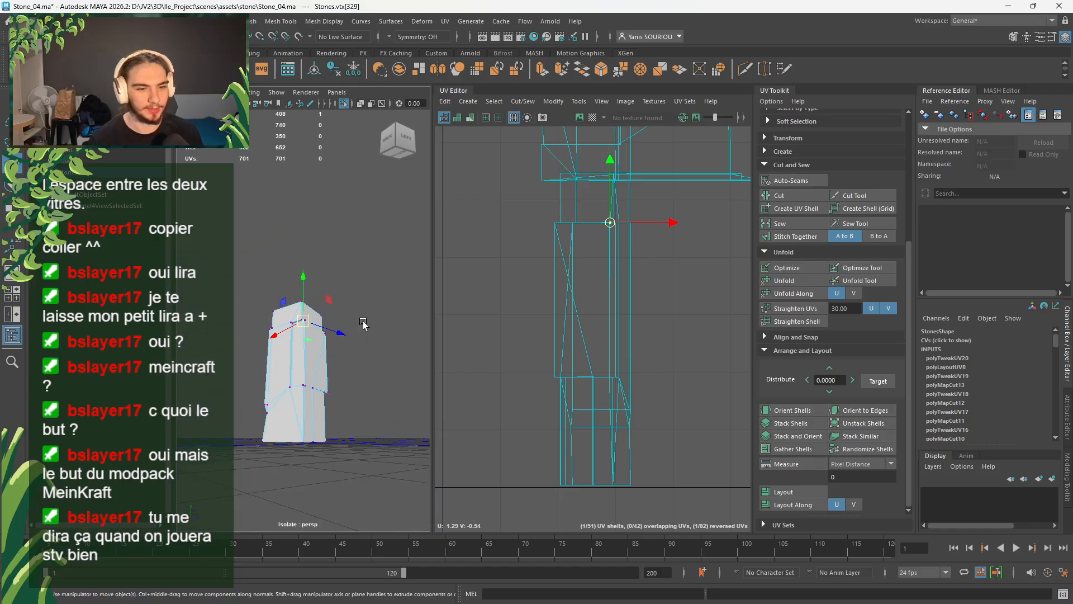
drag(387, 265, 277, 335)
shift+right_drag(347, 279, 376, 237)
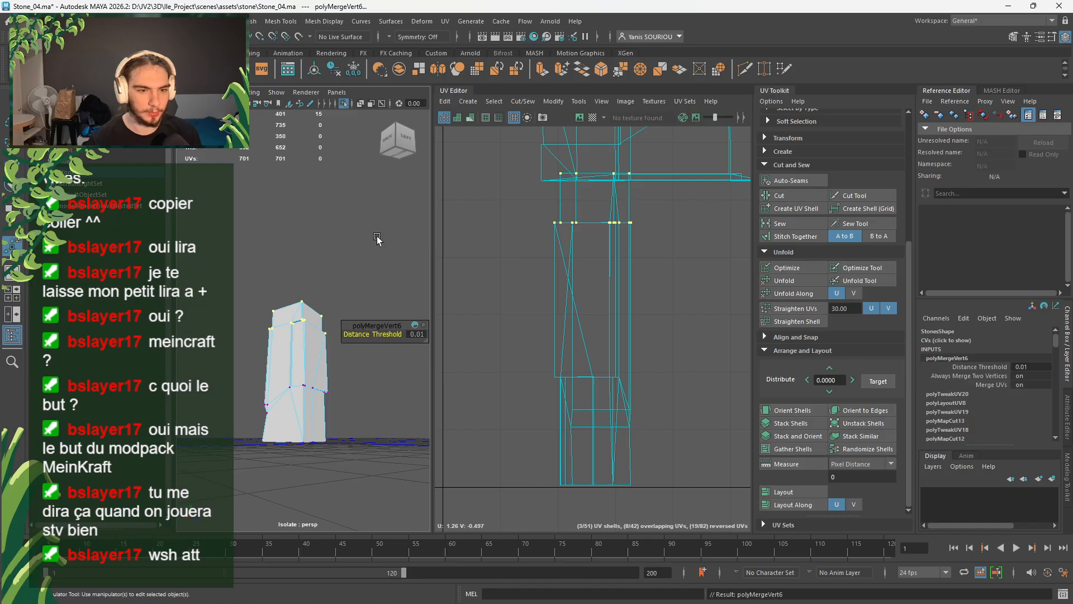
- Try moving the vertex at the lower inner corner of the stone's recess to check its connections, and undo the move
alt+drag(355, 433, 332, 418)
scroll(330, 419, up, 5)
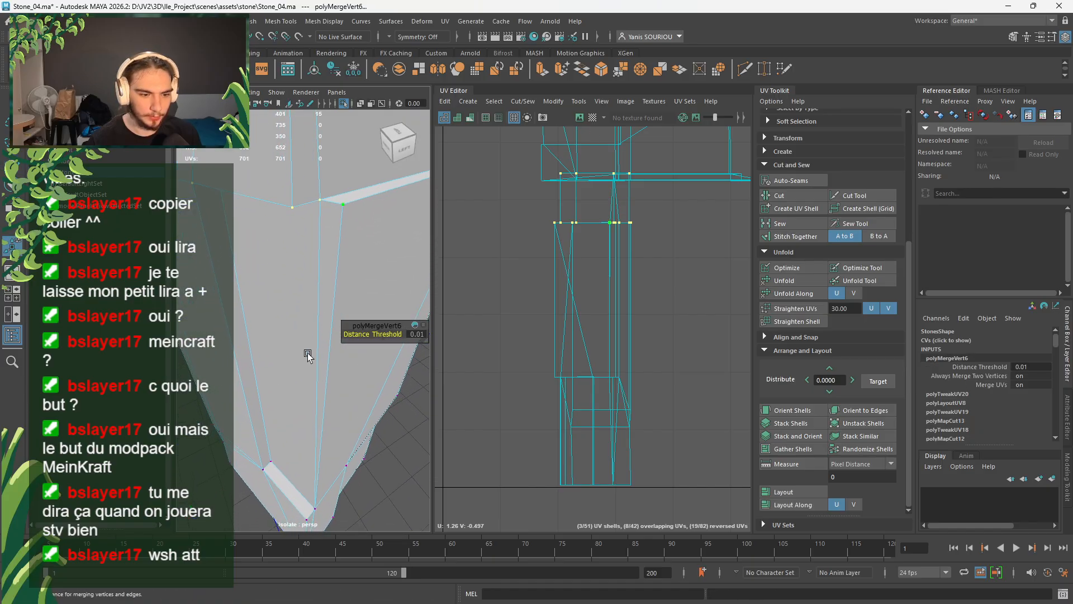
click(273, 471)
key(f)
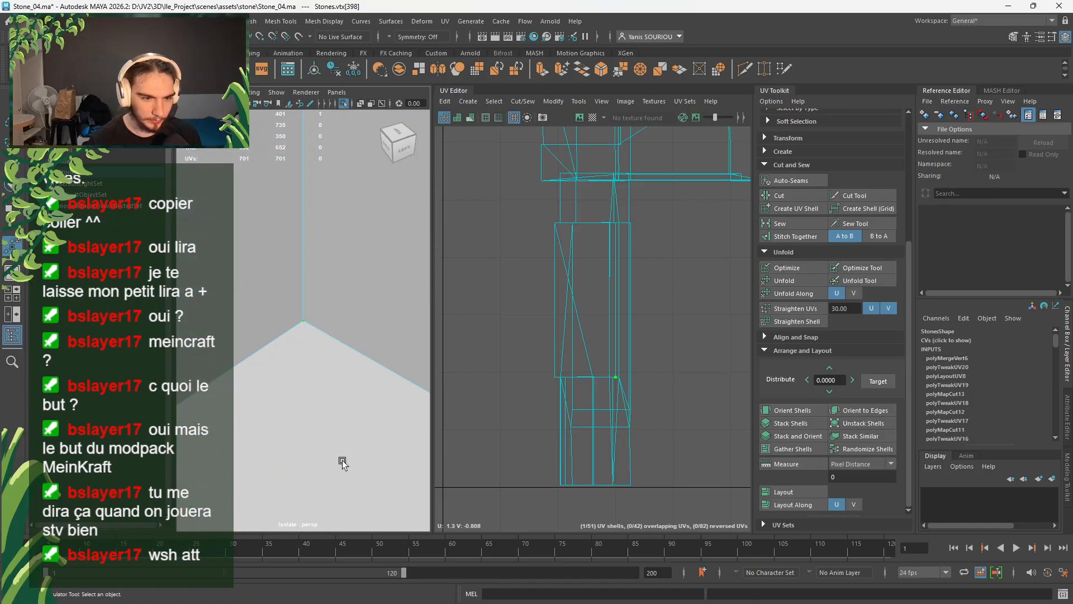
scroll(338, 439, down, 4)
scroll(271, 384, up, 2)
alt+drag(271, 382, 325, 352)
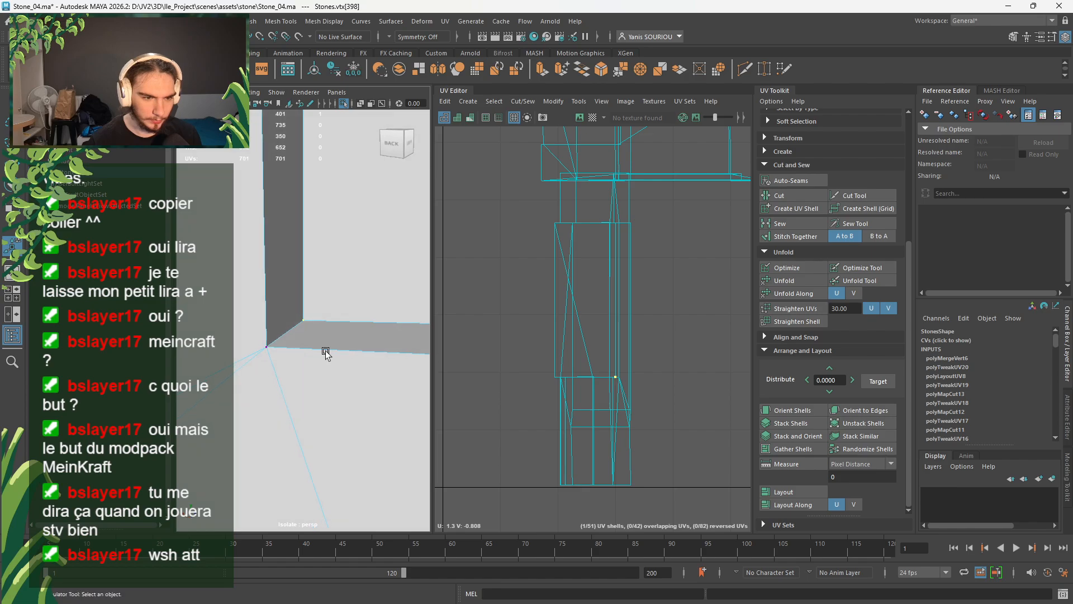
drag(364, 288, 209, 388)
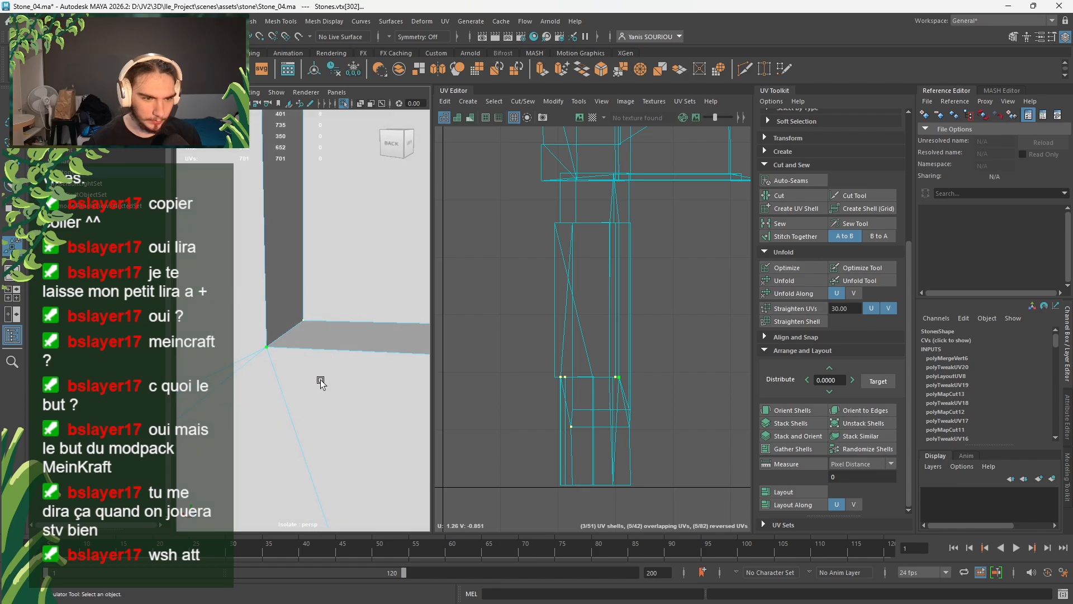
click(311, 322)
key(w)
drag(305, 323, 322, 427)
scroll(368, 388, down, 4)
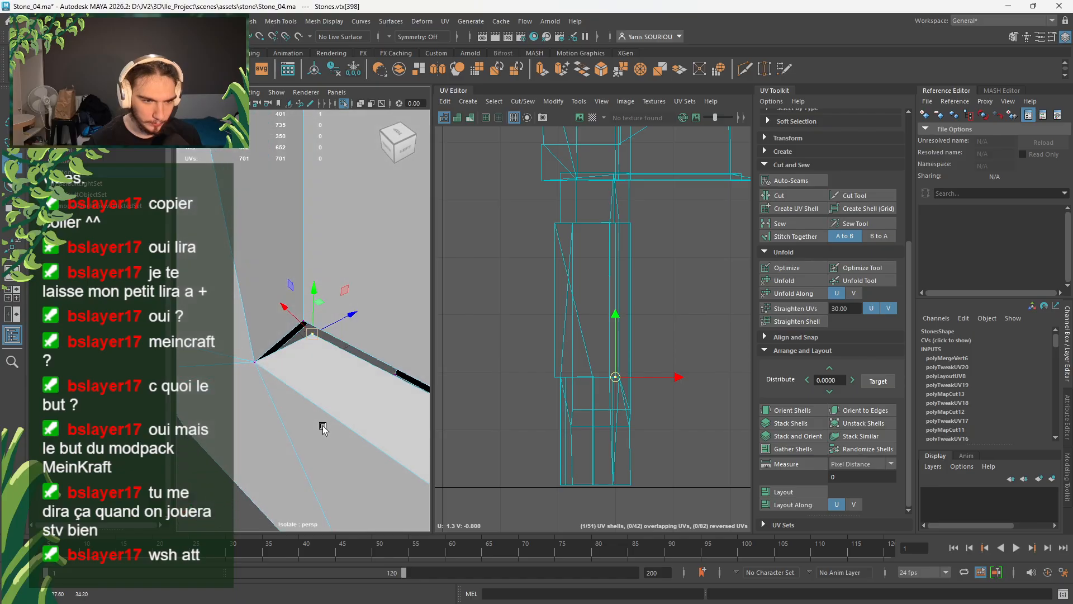
key(ctrl+z)
- Delete the detached ledge face at the bottom of the stone's recess
right_drag(340, 383, 341, 315)
click(335, 354)
key(Delete)
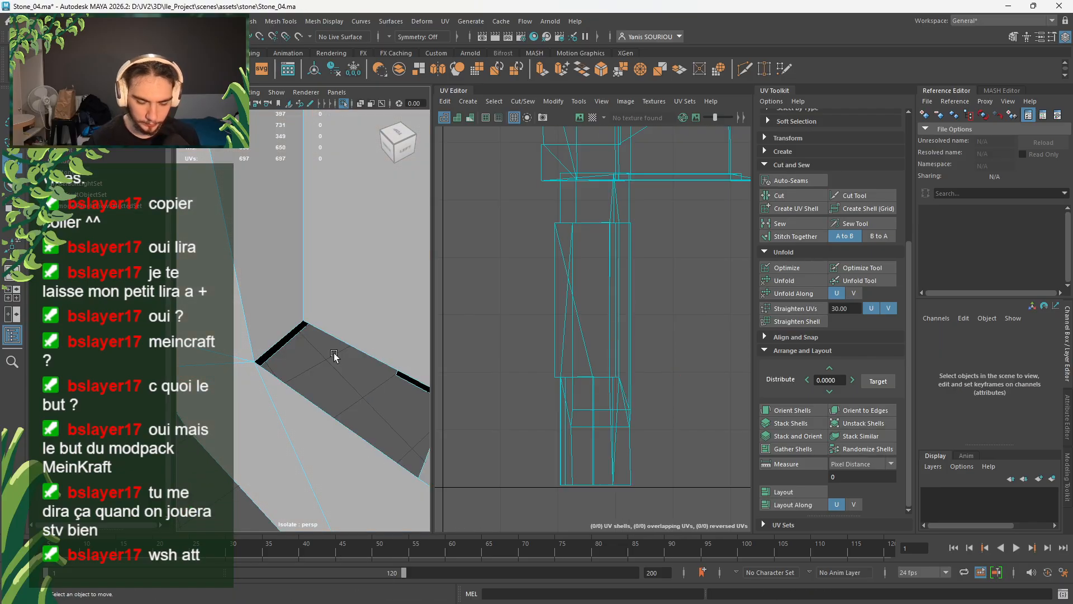
alt+drag(335, 355, 284, 377)
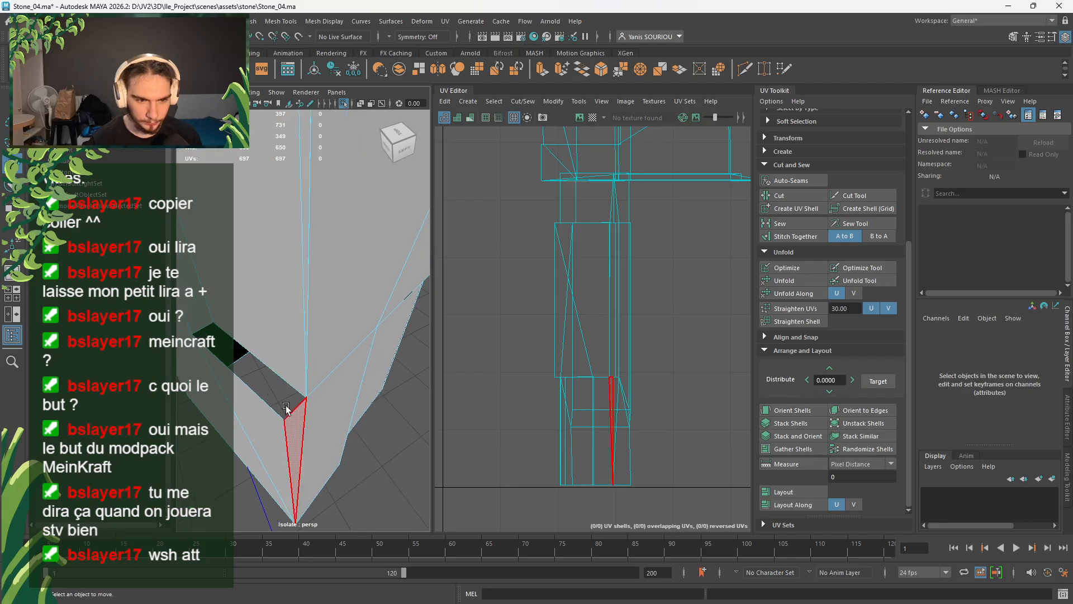
- Select the edge bordering the new gap, then try moving the recess's upper corner vertex and undo the move
right_drag(290, 284, 295, 260)
double_click(278, 293)
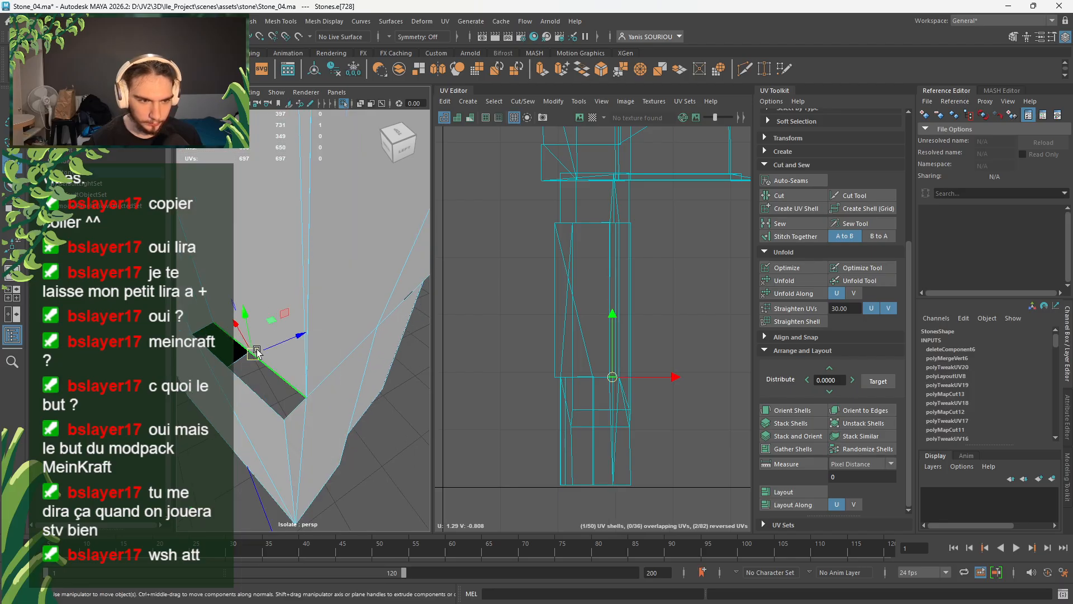
mouse_move(321, 401)
alt+mouse_down()
mouse_move(309, 376)
mouse_move(313, 419)
alt+mouse_up()
key(f)
right_drag(315, 257, 273, 252)
click(305, 269)
key(f)
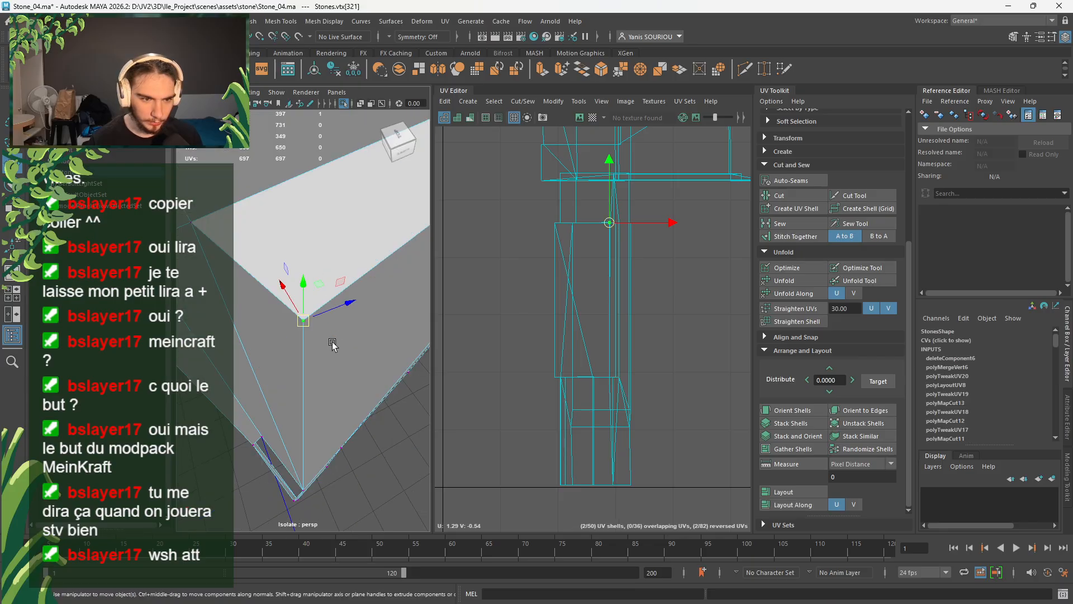
drag(318, 283, 348, 260)
key(ctrl+z)
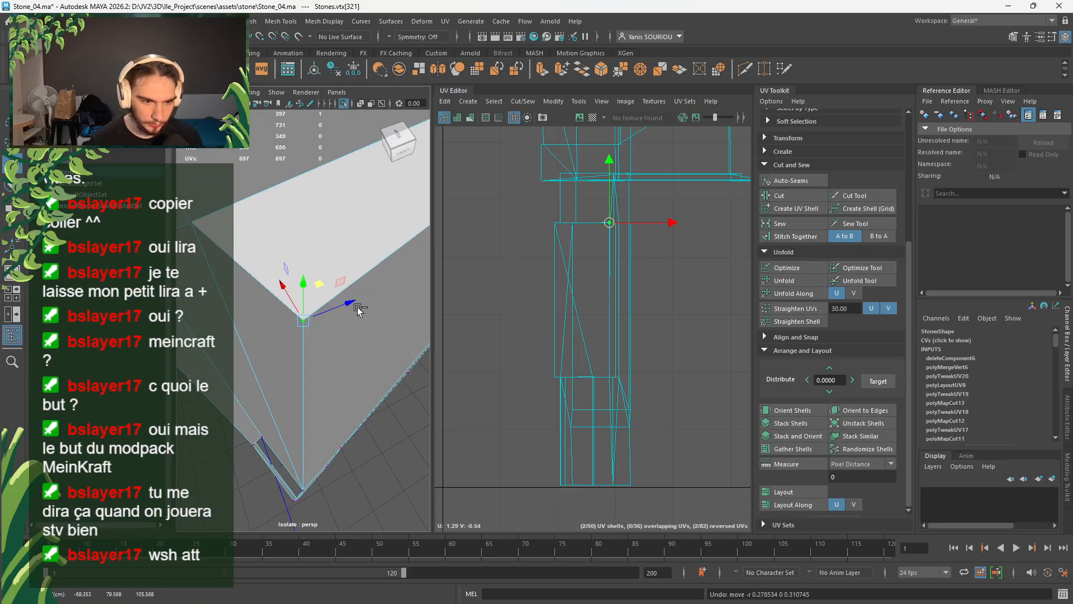
- Try moving the neighbouring vertices along the recess's upper edge one at a time, undoing each move
alt+drag(334, 379, 263, 373)
alt+middle_drag(263, 371, 317, 276)
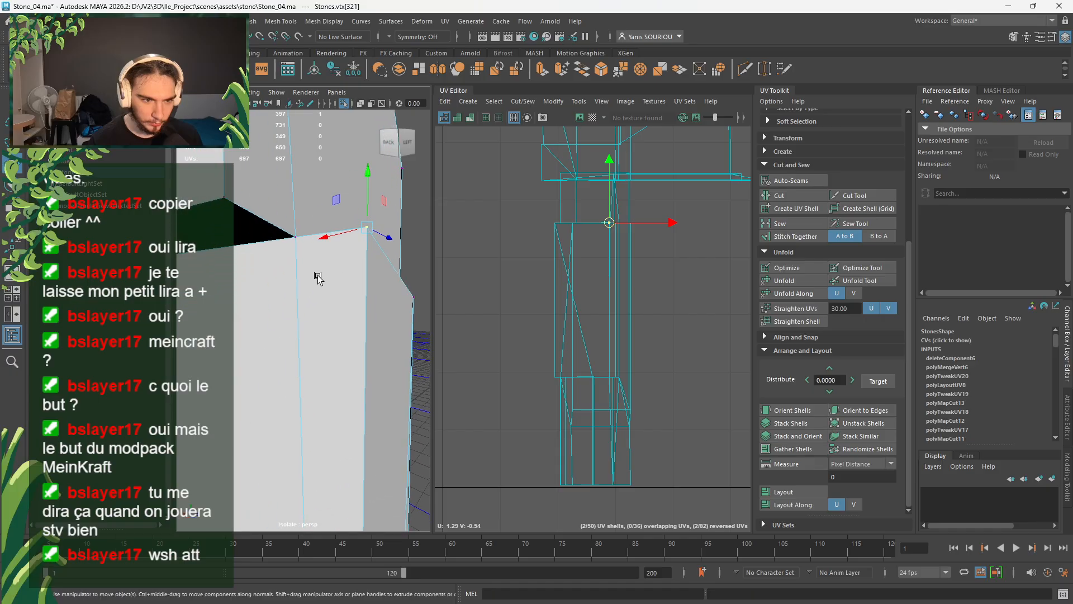
click(301, 247)
alt+drag(300, 249, 296, 411)
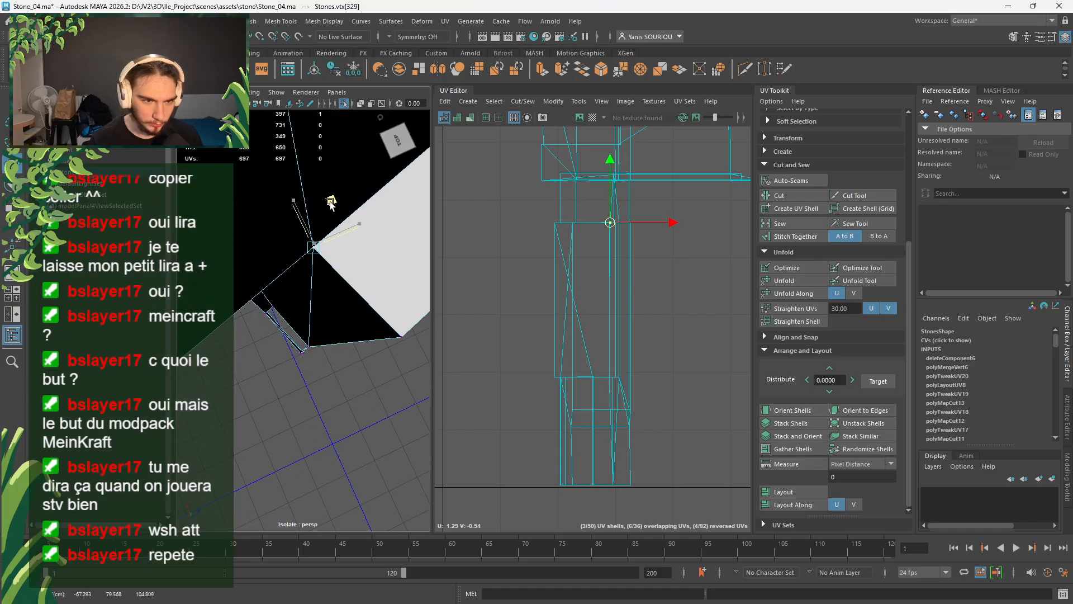
drag(333, 195, 177, 258)
key(ctrl+z)
click(178, 257)
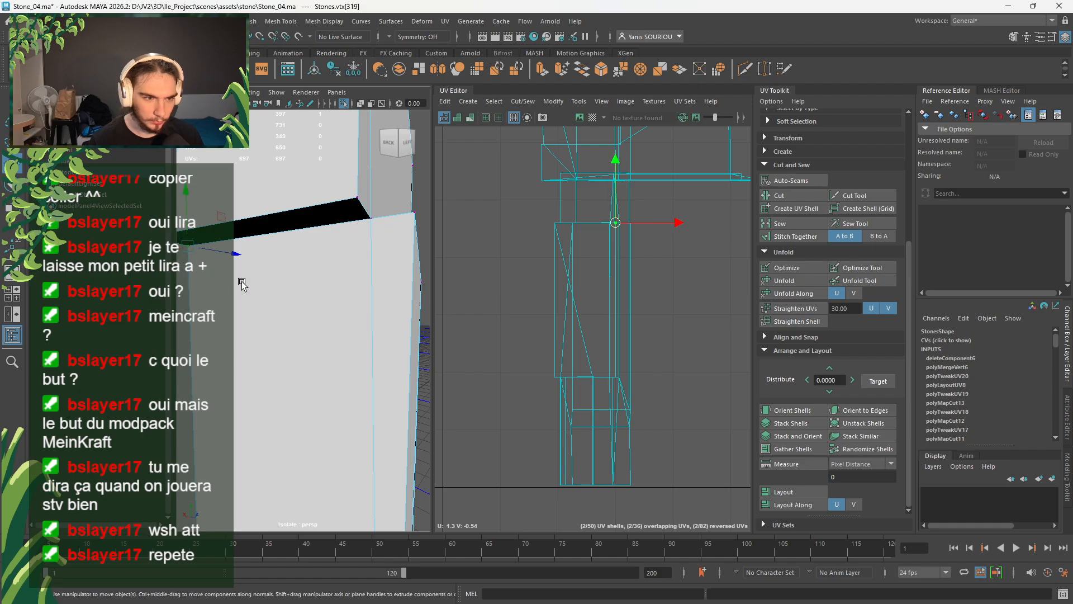
key(f)
alt+drag(284, 313, 338, 343)
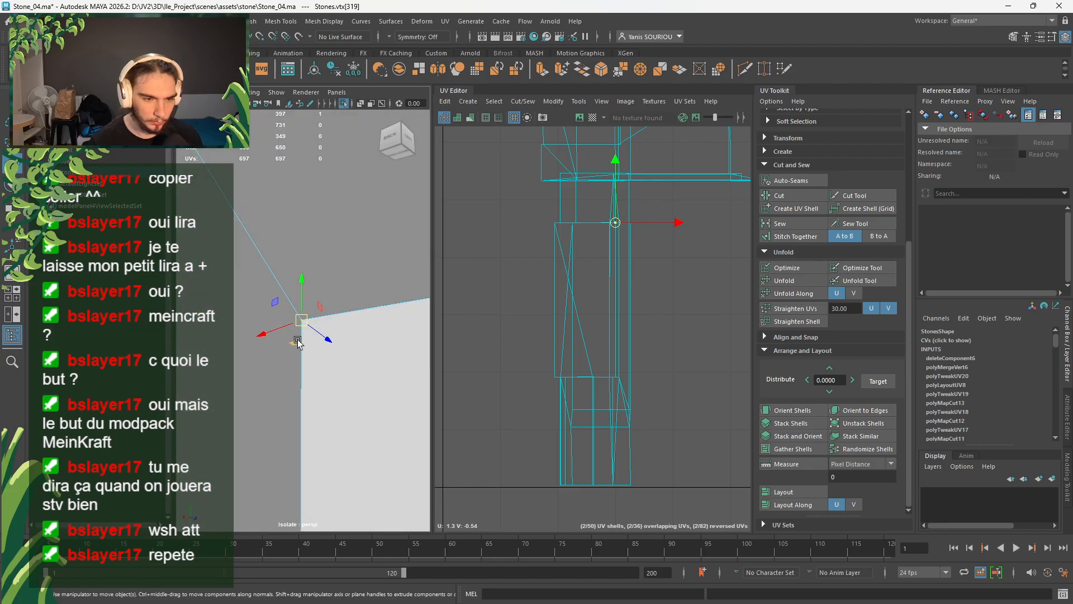
alt+middle_drag(300, 335, 298, 443)
alt+drag(298, 442, 354, 374)
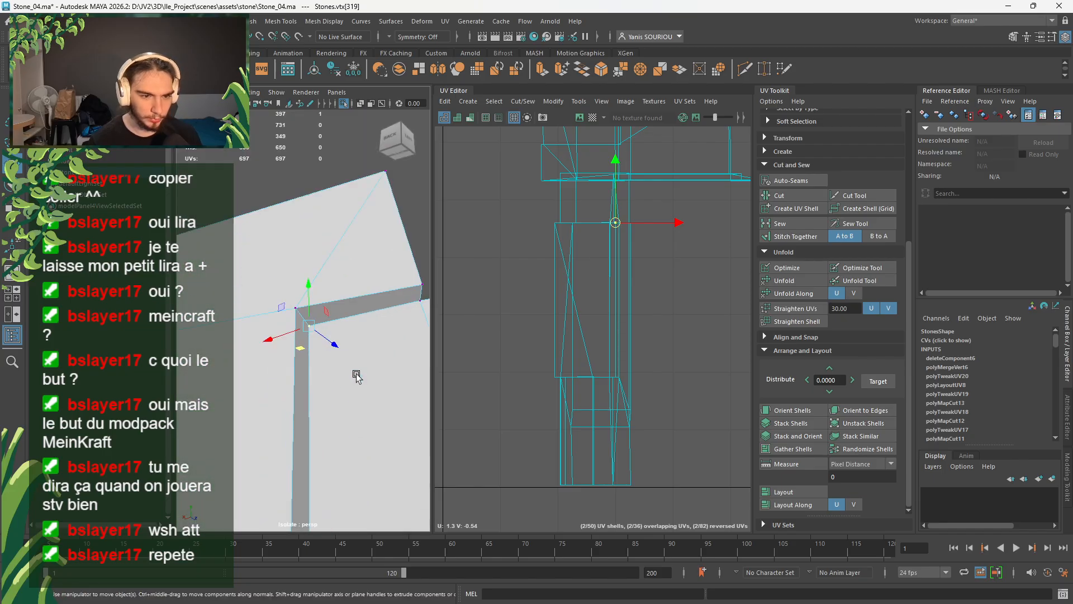
key(ctrl+z)
- Examine the corner vertices around the gap at the bottom of the recess, one after another
scroll(357, 377, down, 6)
alt+middle_drag(342, 419, 313, 321)
alt+drag(313, 323, 304, 430)
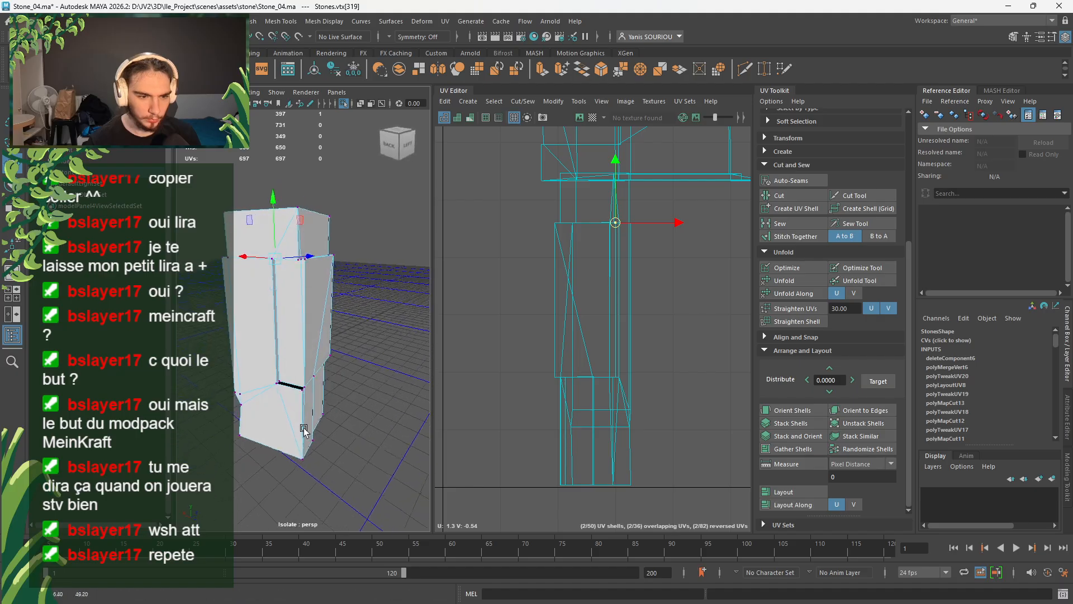
click(290, 381)
key(f)
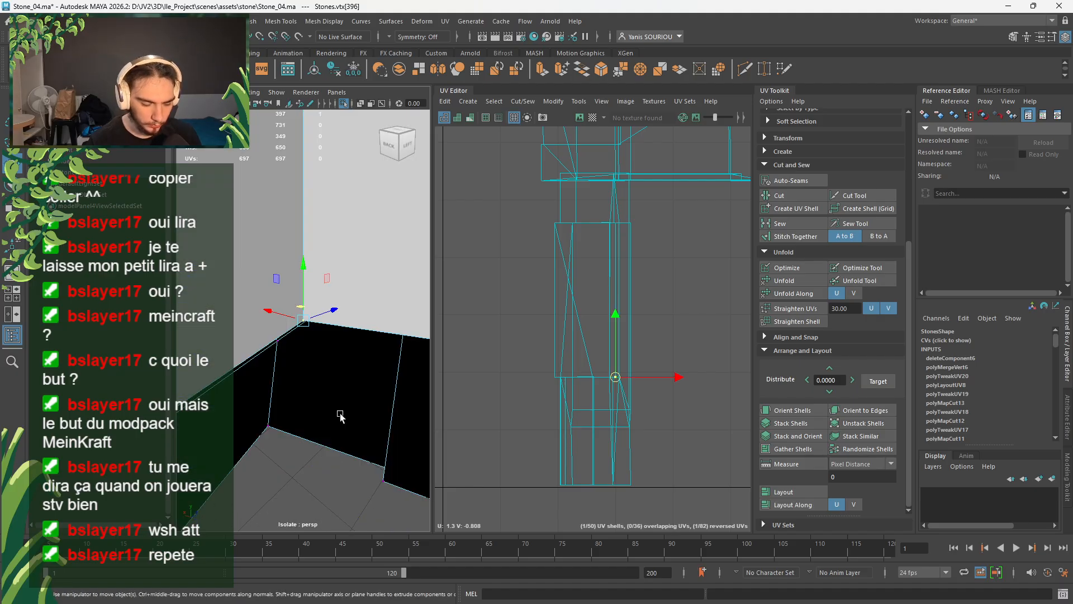
scroll(339, 415, down, 3)
click(303, 396)
key(f)
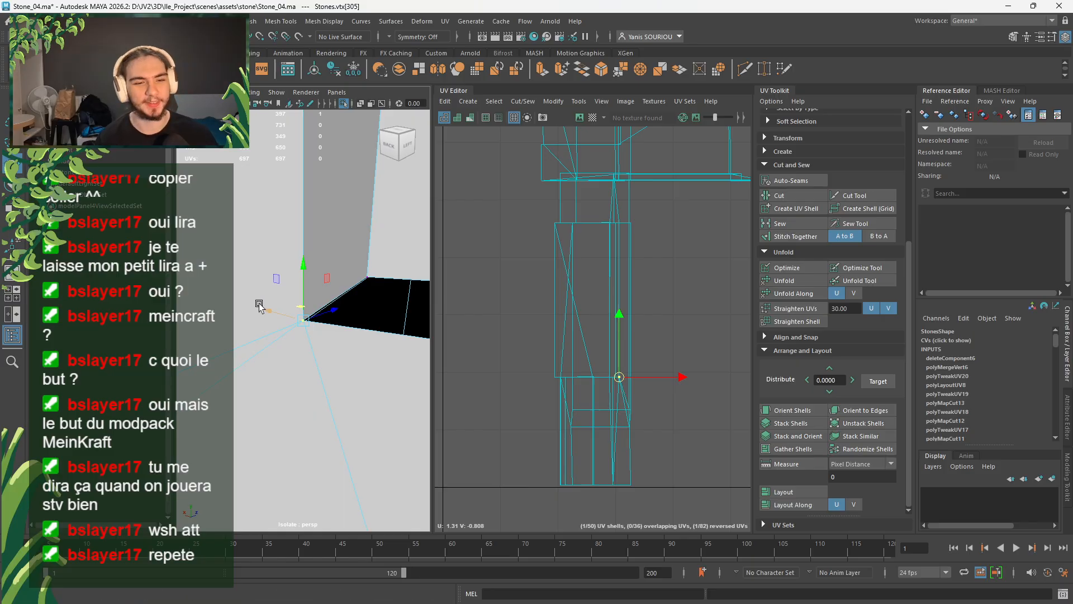
key(f)
- Snap the loose vertex at the gap's outer corner onto the adjacent corner point of the stone
click(315, 332)
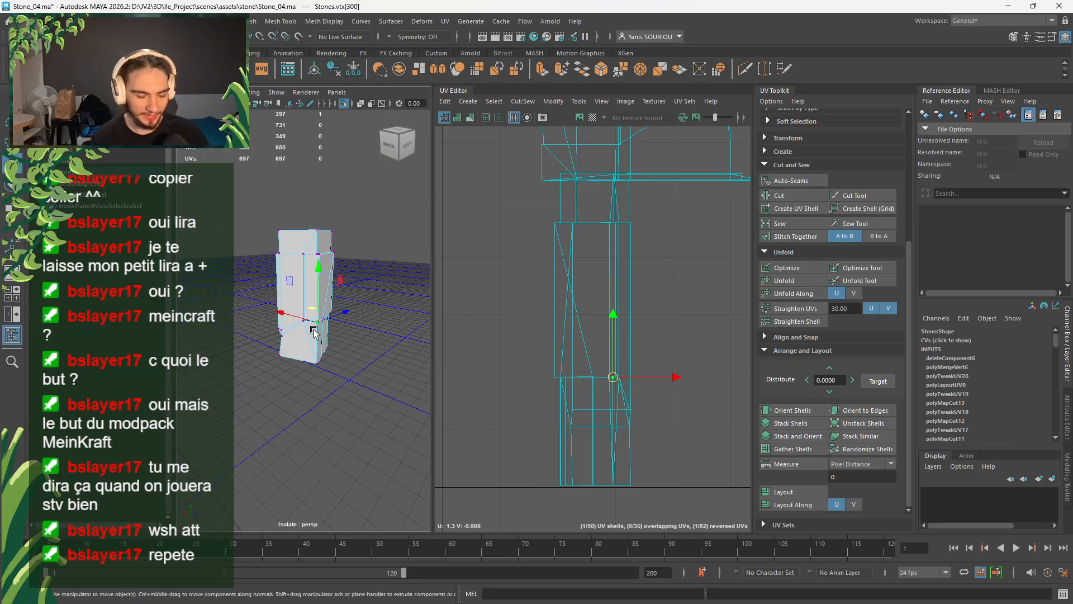
key(f)
alt+drag(318, 358, 382, 313)
alt+middle_drag(379, 313, 252, 403)
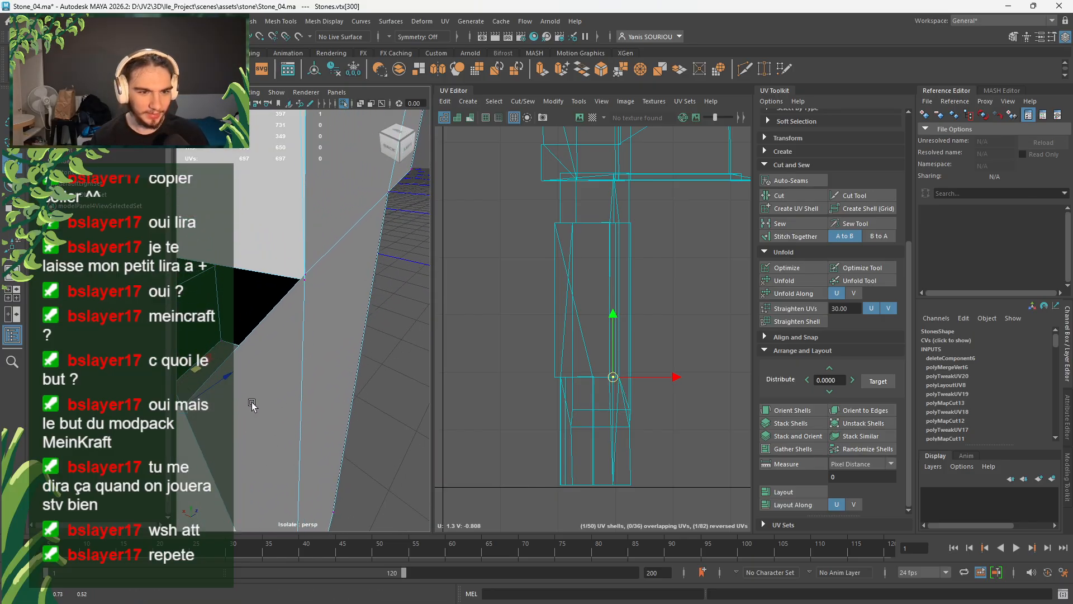
alt+drag(252, 404, 414, 380)
click(384, 393)
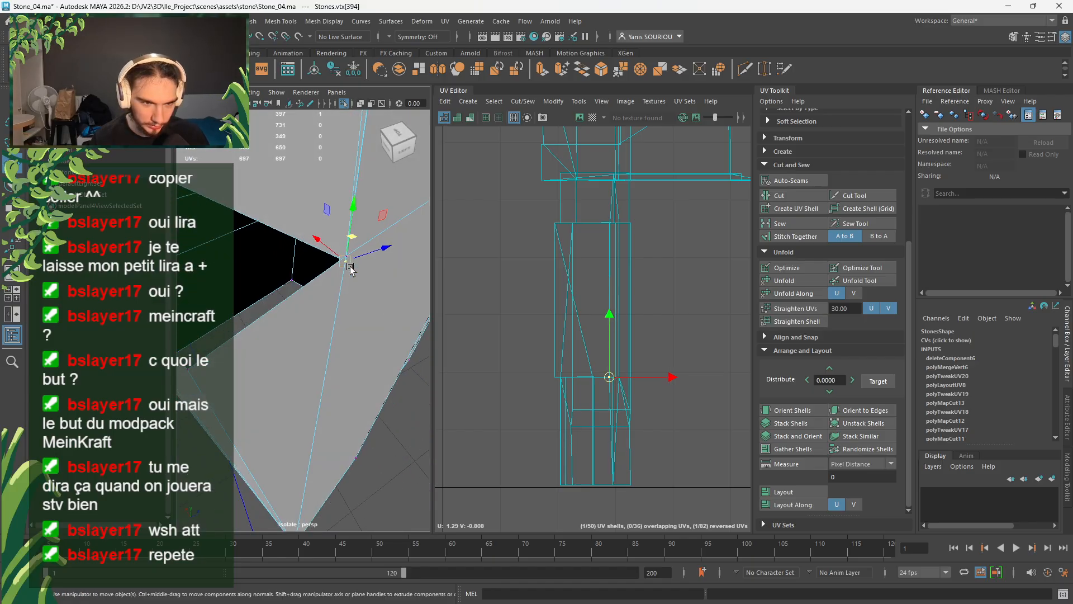
click(346, 262)
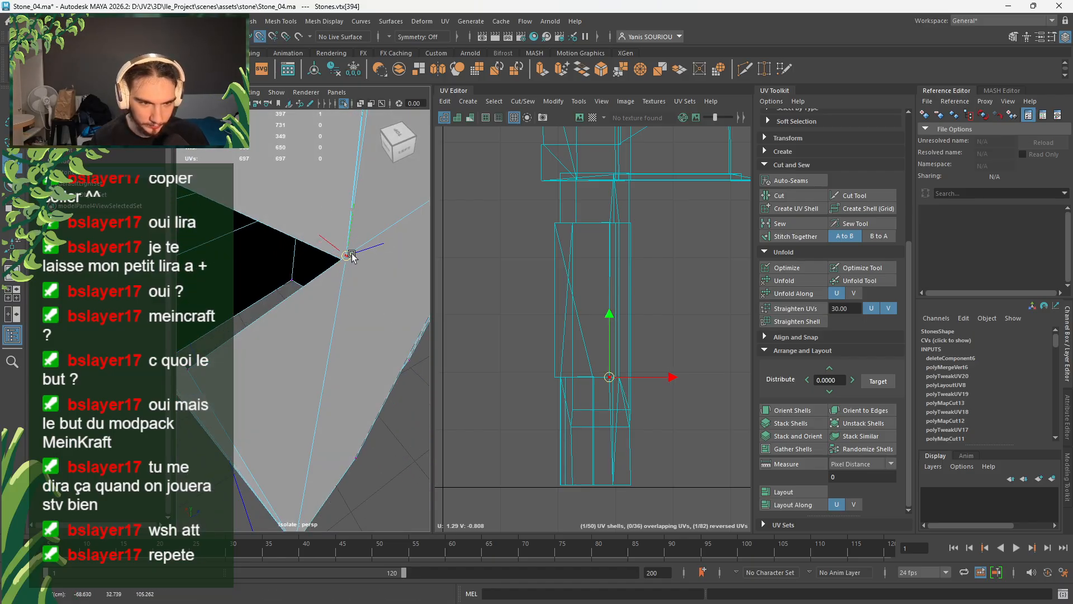
alt+drag(367, 297, 235, 394)
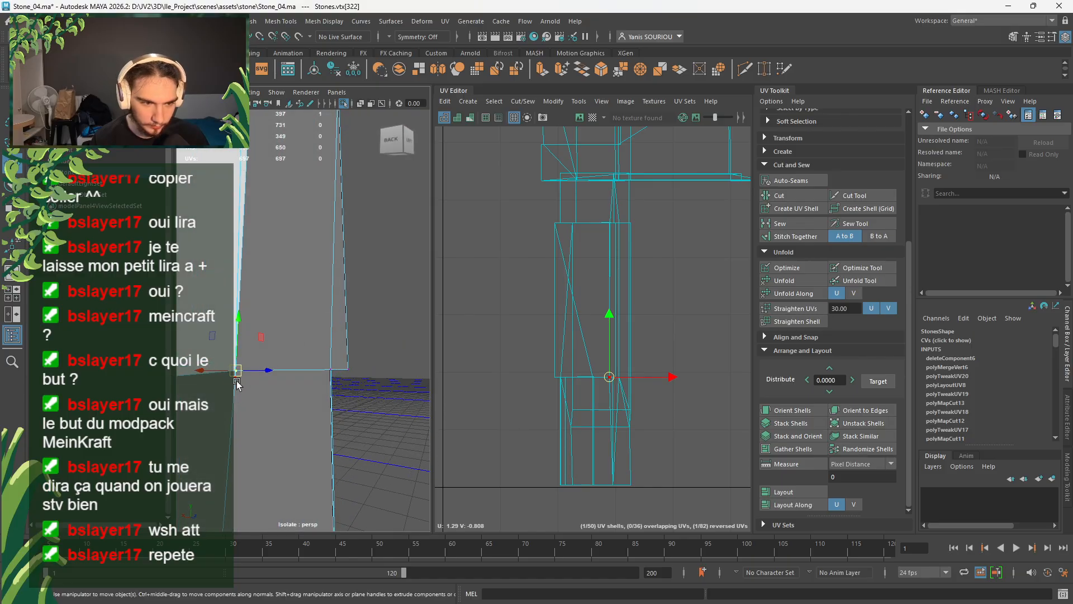
- Merge the vertices around the gap's outer corner with a distance threshold of 0.01
key(q)
click(243, 364)
mouse_move(282, 434)
alt+mouse_down()
mouse_move(283, 398)
mouse_move(261, 433)
alt+mouse_up()
alt+middle_drag(261, 434, 294, 403)
drag(324, 320, 286, 350)
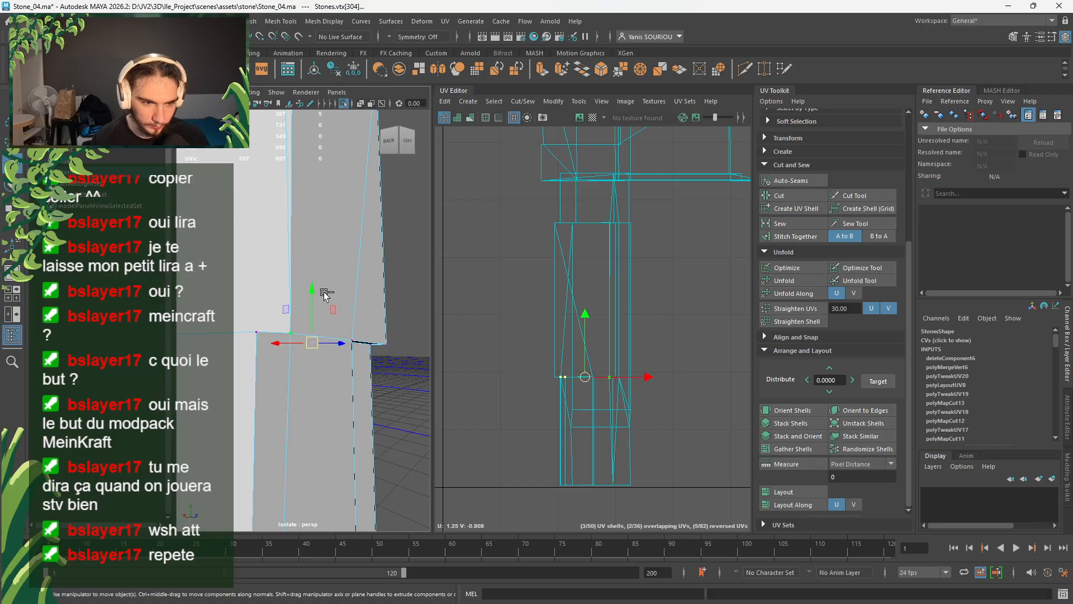
shift+right_drag(335, 279, 358, 226)
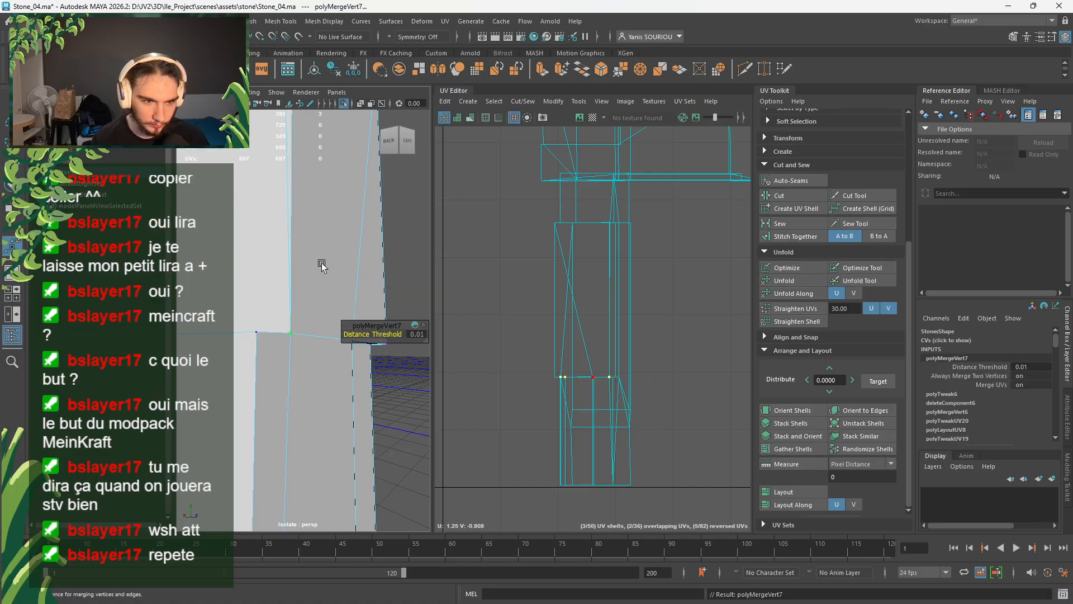
- Select the open border edges of the recess and inspect them along the stone
alt+drag(330, 268, 283, 303)
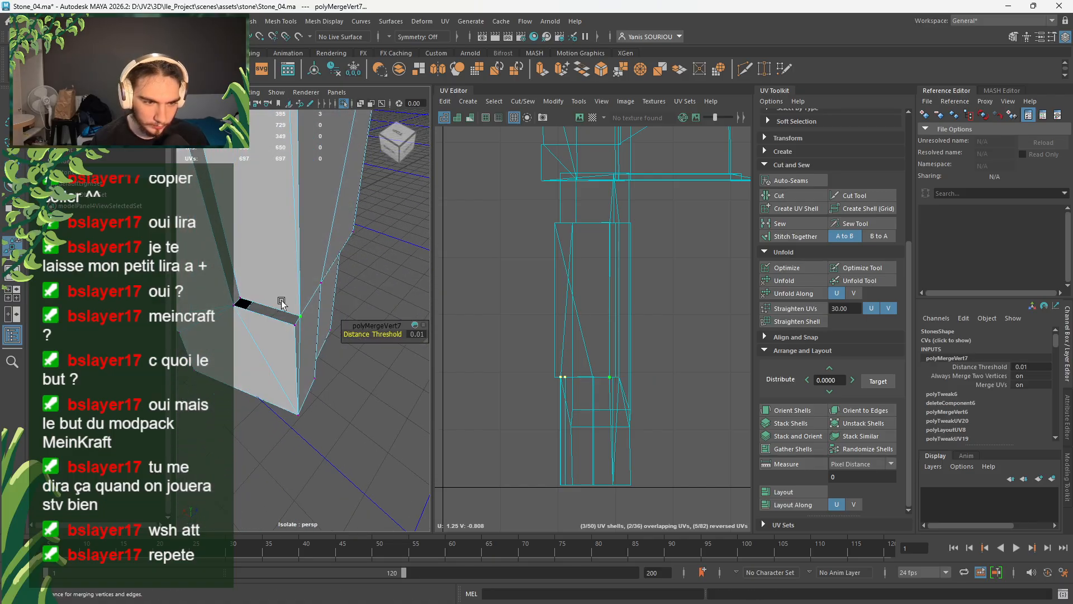
scroll(283, 315, up, 3)
alt+middle_drag(289, 298, 348, 369)
right_drag(359, 288, 347, 253)
click(308, 354)
scroll(311, 358, down, 3)
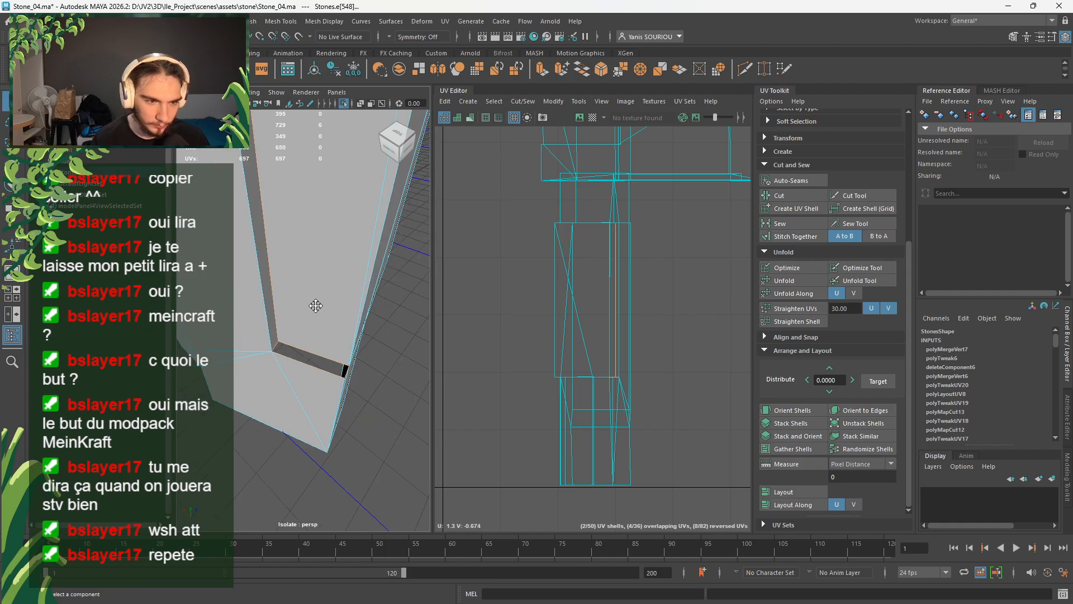
alt+middle_drag(316, 305, 353, 464)
scroll(353, 458, down, 5)
alt+drag(353, 374, 327, 311)
scroll(325, 305, up, 6)
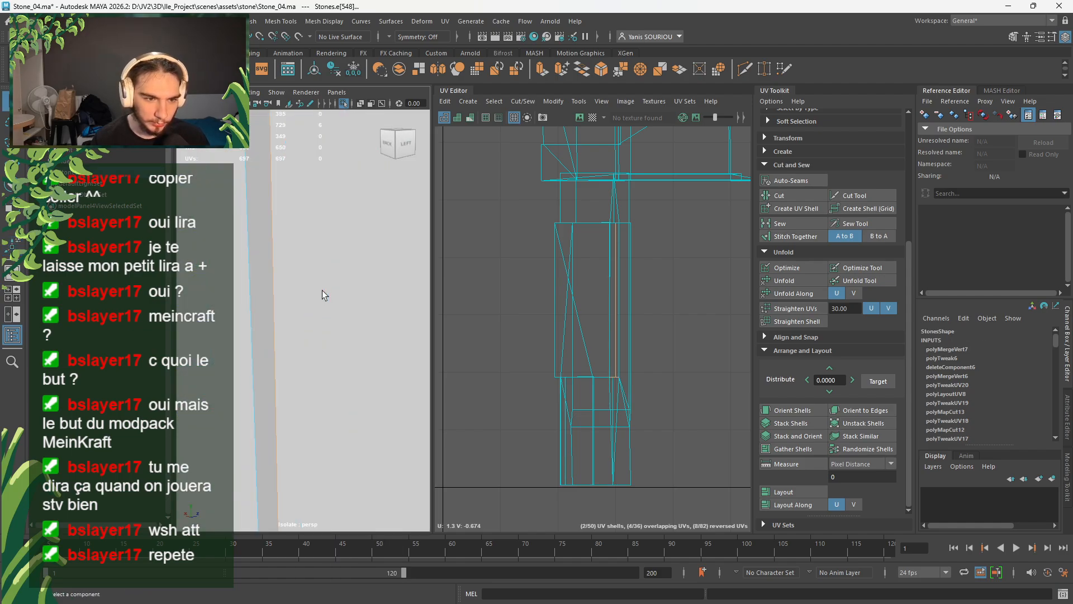
alt+middle_drag(336, 246, 318, 333)
- Pull the recess's lower inner corner vertex aside, snap it onto the corner point, and merge there with a 0.01 distance threshold
alt+drag(318, 334, 301, 314)
right_click(299, 285)
right_drag(294, 279, 272, 279)
click(265, 311)
key(f)
alt+drag(355, 351, 334, 326)
key(w)
drag(233, 355, 330, 370)
alt+drag(384, 411, 378, 385)
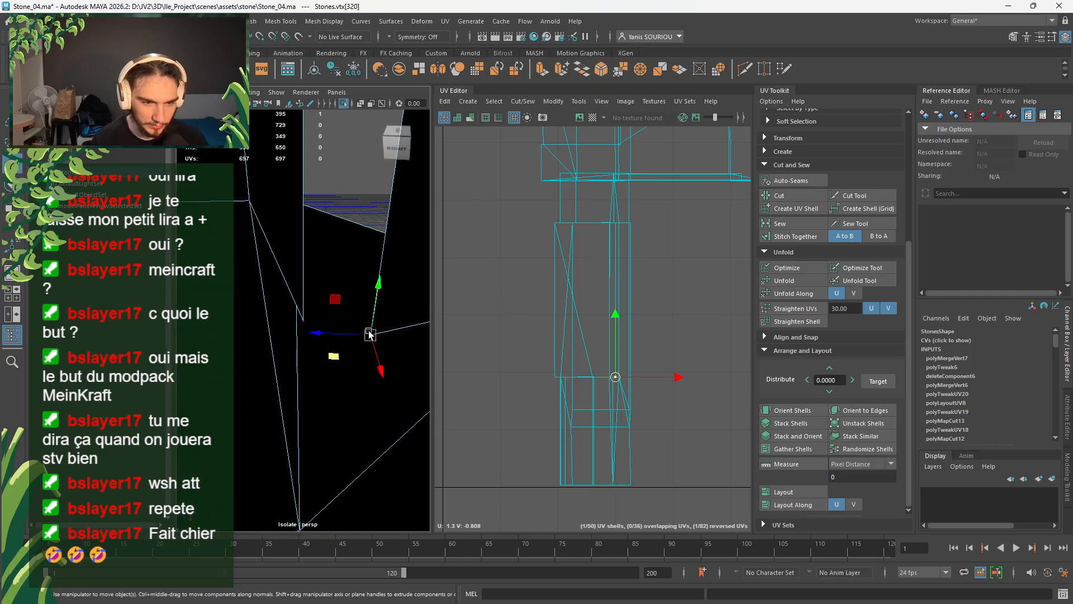
drag(370, 334, 283, 352)
shift+right_drag(356, 288, 403, 235)
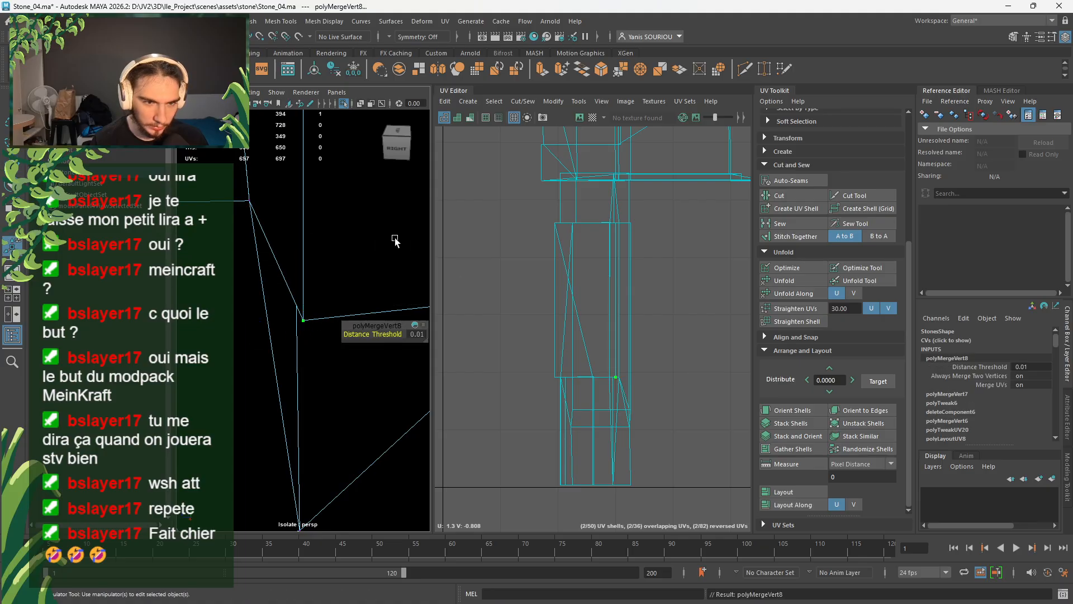
- Try moving the vertex at the recess's upper inner corner to check its connections, and undo the move
alt+drag(395, 239, 312, 410)
alt+middle_drag(314, 361, 306, 492)
alt+middle_drag(275, 369, 266, 296)
click(266, 299)
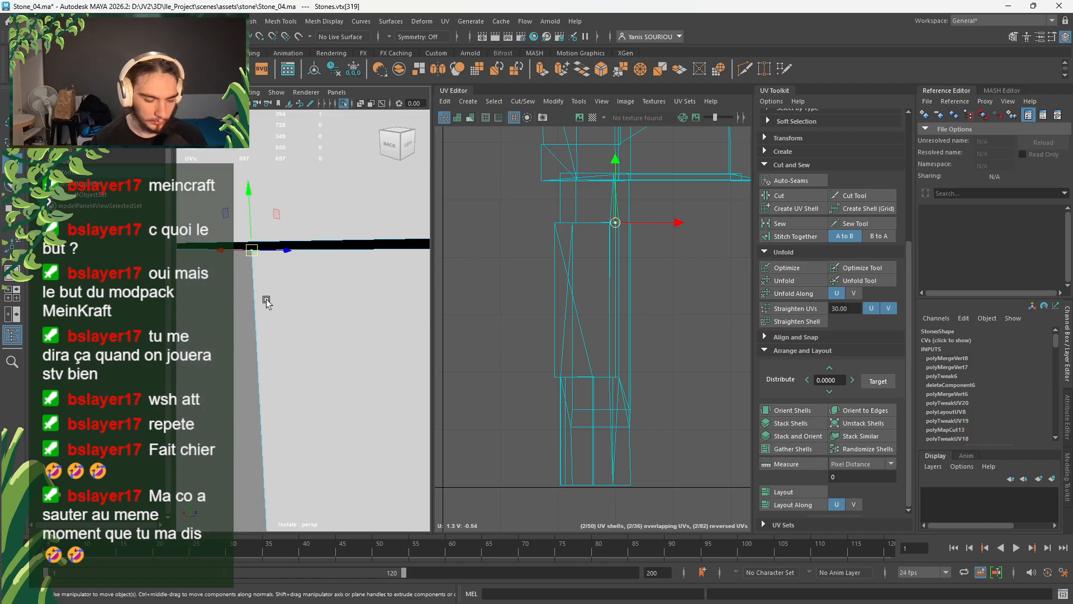
key(f)
alt+drag(303, 321, 380, 441)
mouse_move(258, 299)
mouse_down()
mouse_move(291, 306)
mouse_move(264, 314)
mouse_up()
key(ctrl+z)
scroll(342, 383, up, 5)
alt+drag(350, 424, 286, 340)
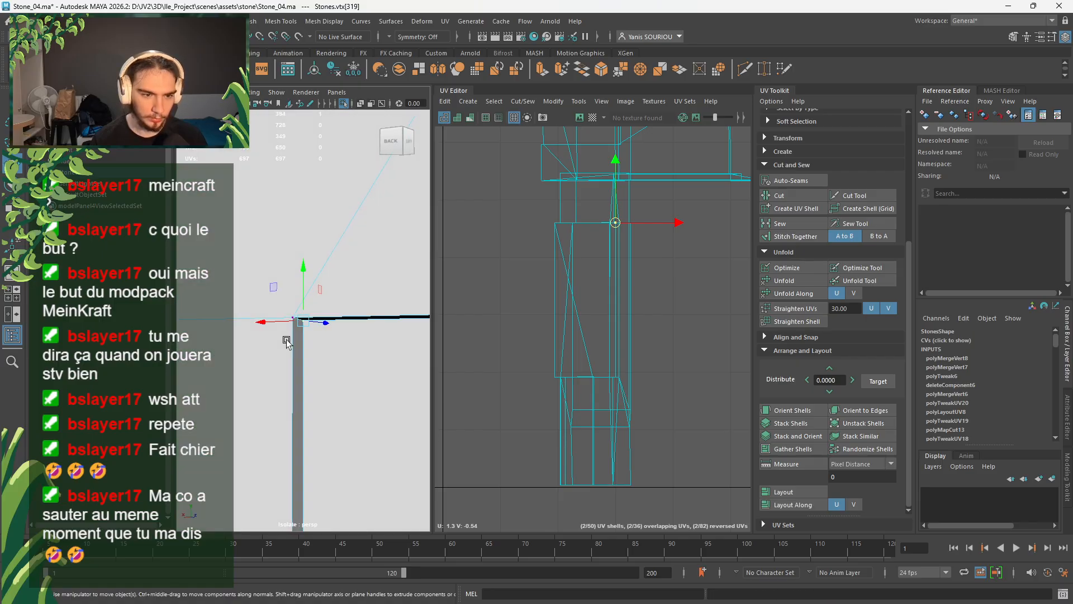
- Merge the vertices across the recessed area of the upright stone
scroll(287, 340, down, 10)
drag(338, 261, 262, 448)
shift+right_drag(357, 299, 356, 257)
- Select the border edges of the gap at the bottom of the recess and fill the hole
scroll(310, 414, up, 5)
alt+drag(310, 414, 324, 462)
click(316, 406)
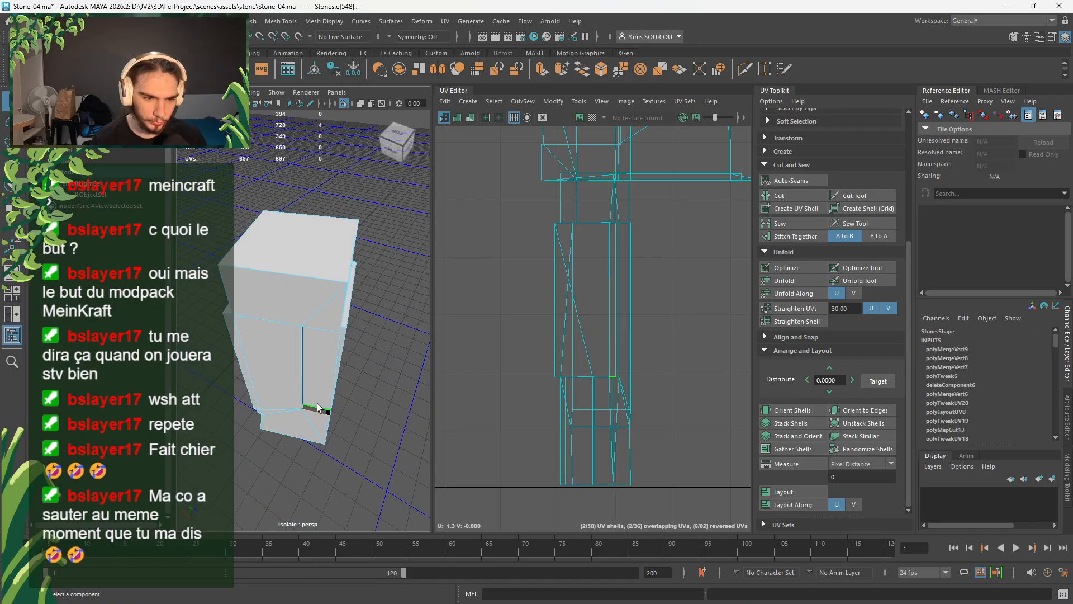
key(f)
shift+right_drag(327, 291, 312, 435)
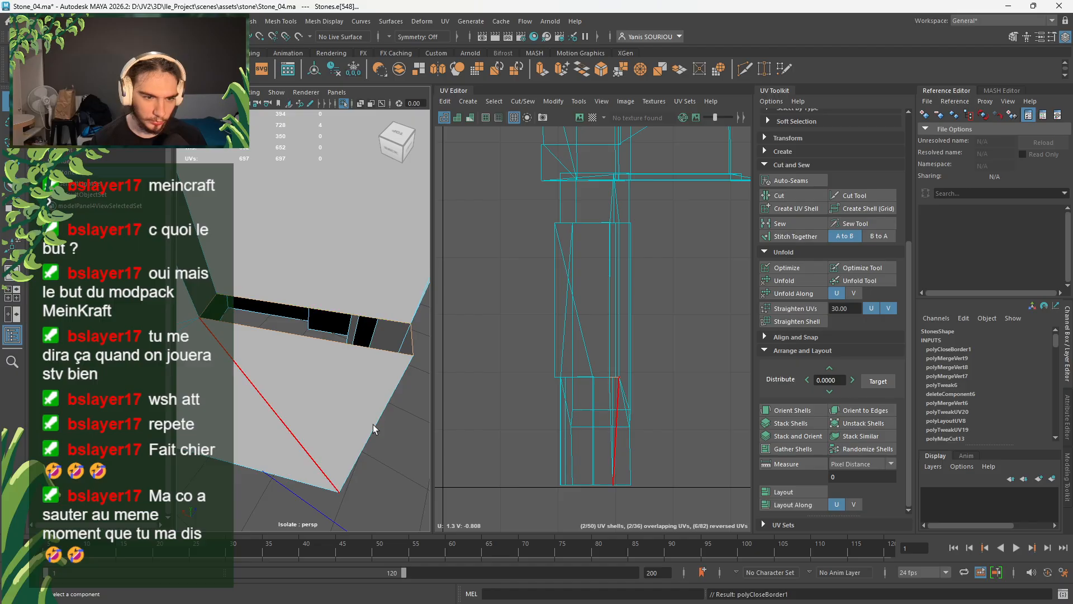
alt+drag(374, 424, 267, 380)
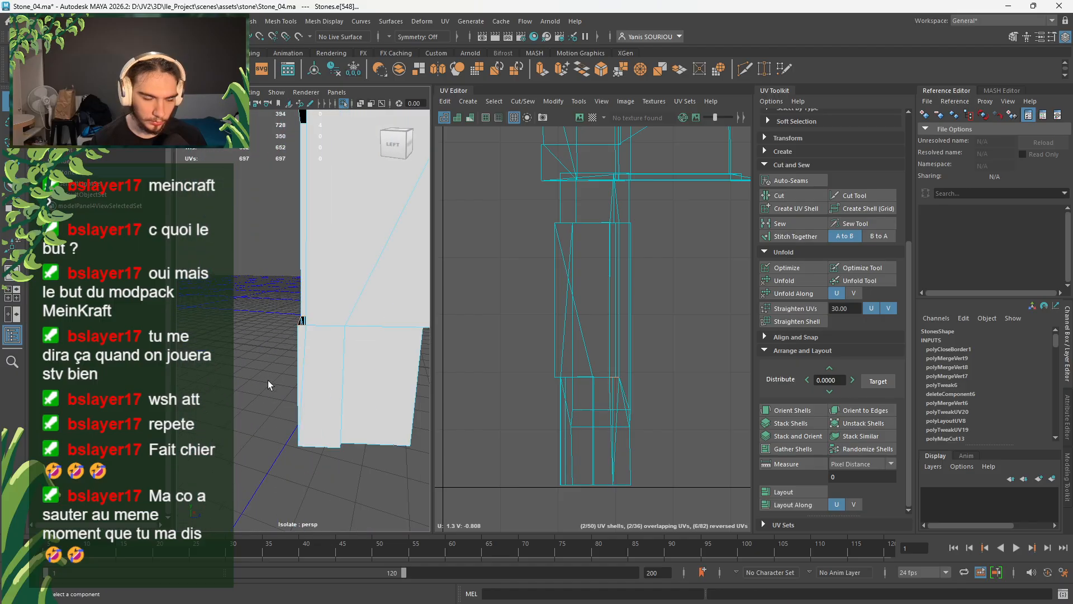
- Isolate the upright stone again with all its faces, including the newly filled one, and switch to edge selection
right_drag(263, 254, 297, 228)
click(344, 103)
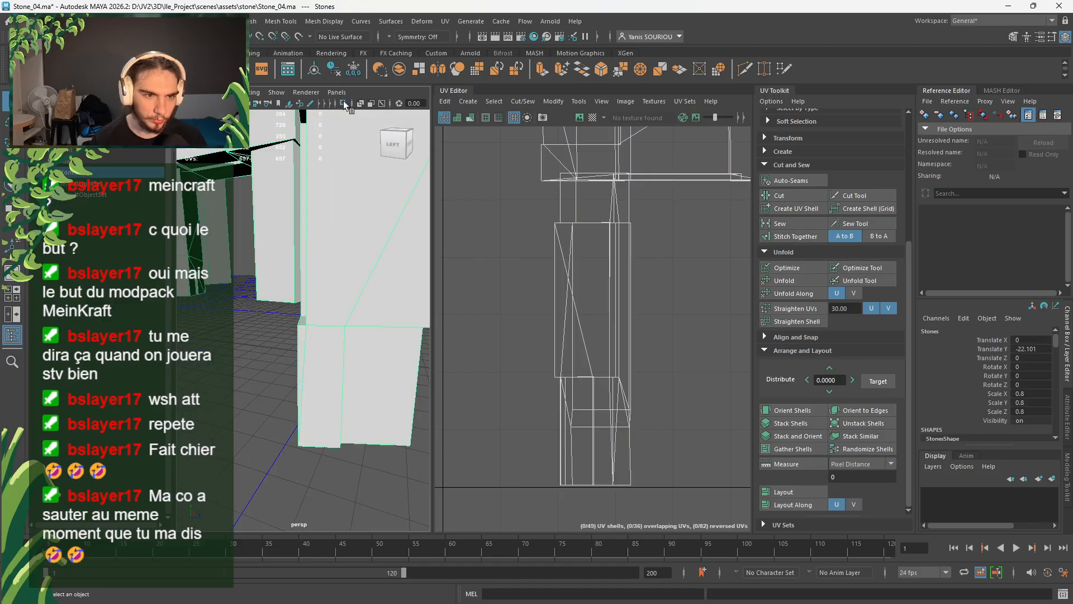
right_drag(367, 276, 364, 304)
double_click(360, 302)
click(344, 103)
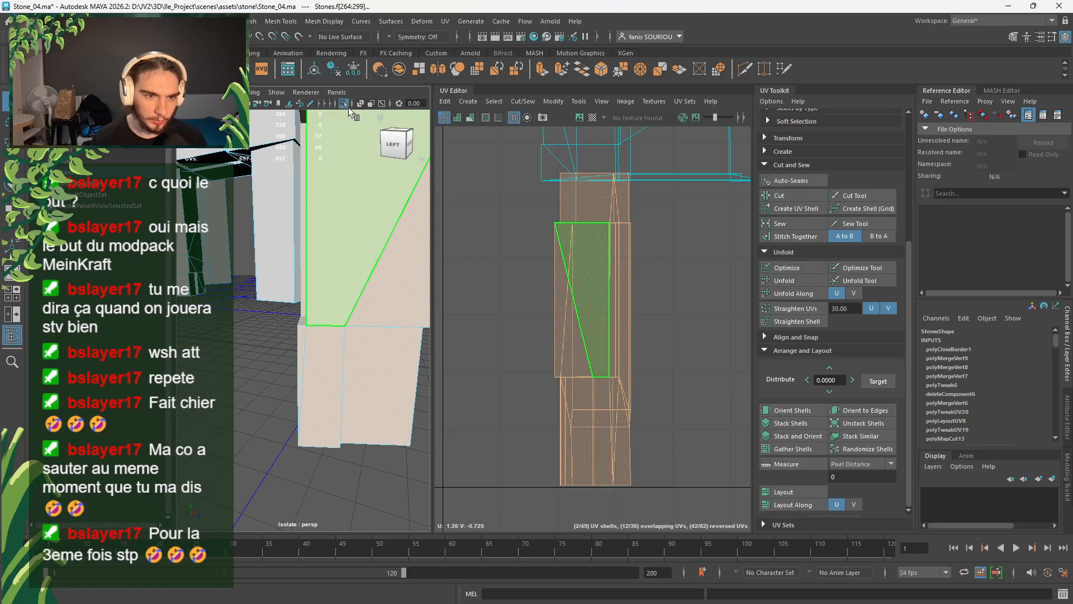
click(348, 107)
click(348, 107)
alt+drag(318, 252, 393, 323)
click(393, 323)
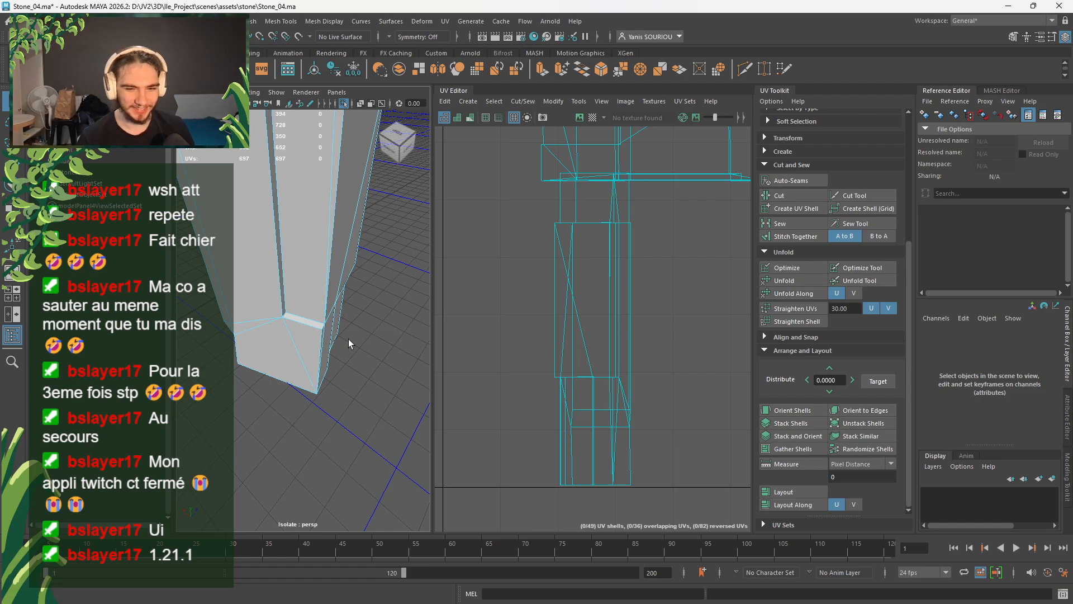
scroll(347, 338, down, 5)
right_drag(342, 284, 340, 254)
scroll(344, 255, up, 5)
alt+drag(344, 255, 324, 291)
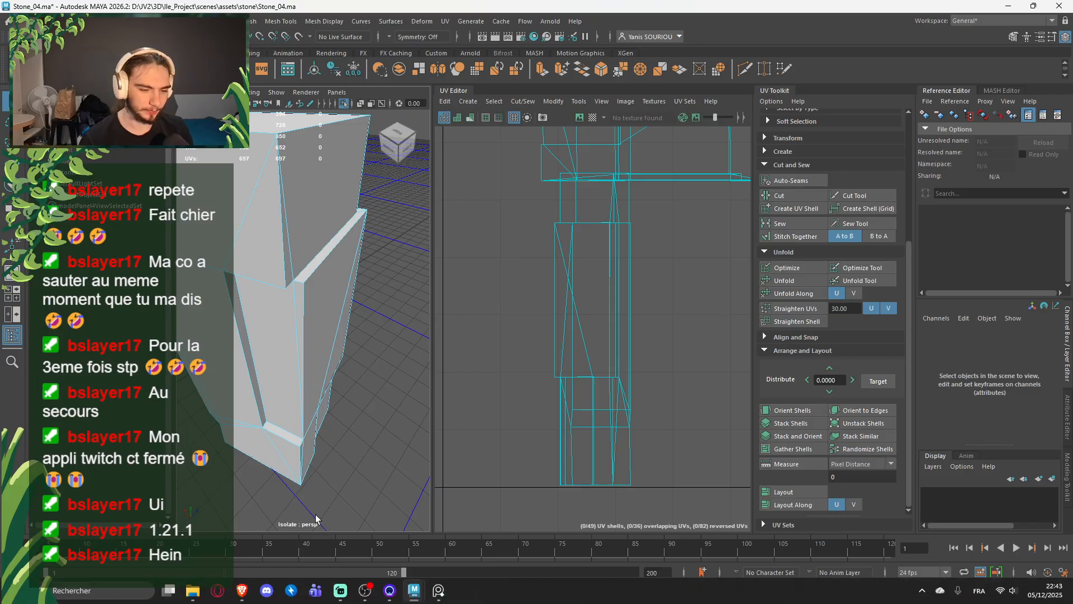
- Open CurseForge, view the All the Mods 10 modpack page, and close CurseForge
key(super)
text(curse)
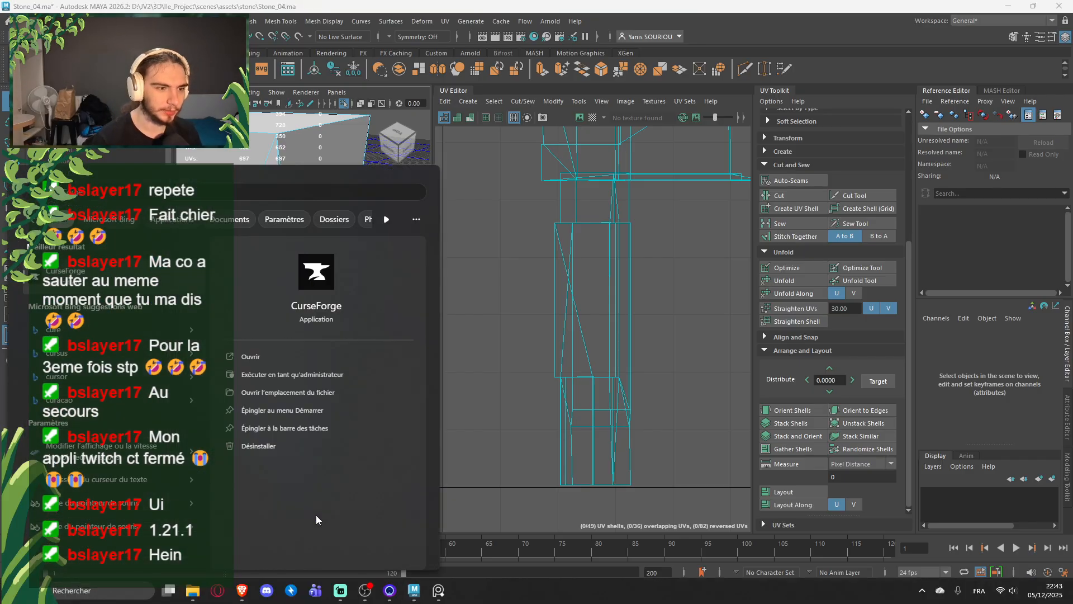
key(Return)
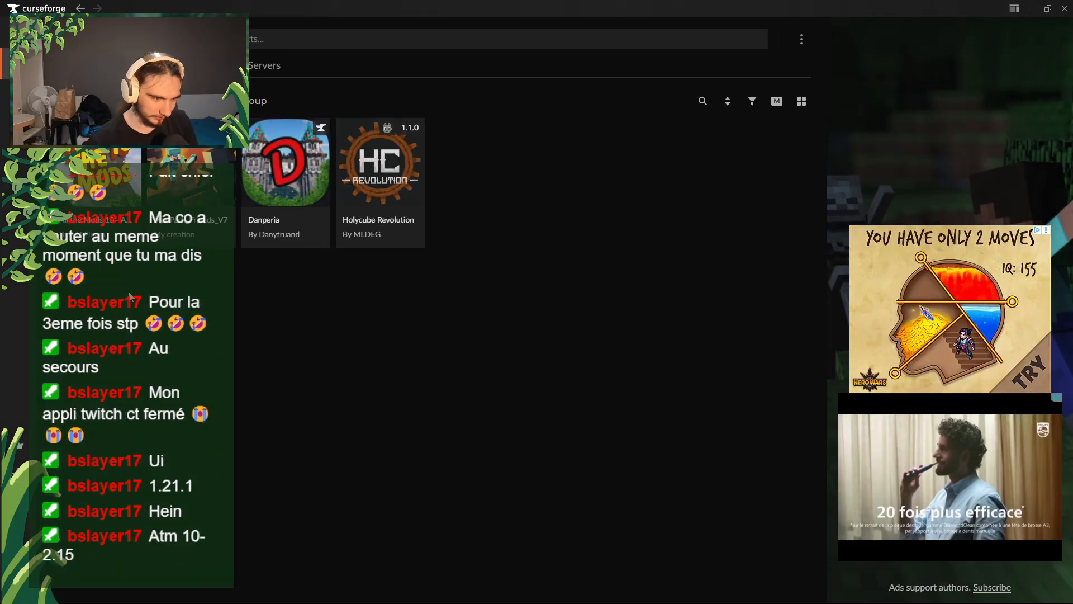
click(113, 197)
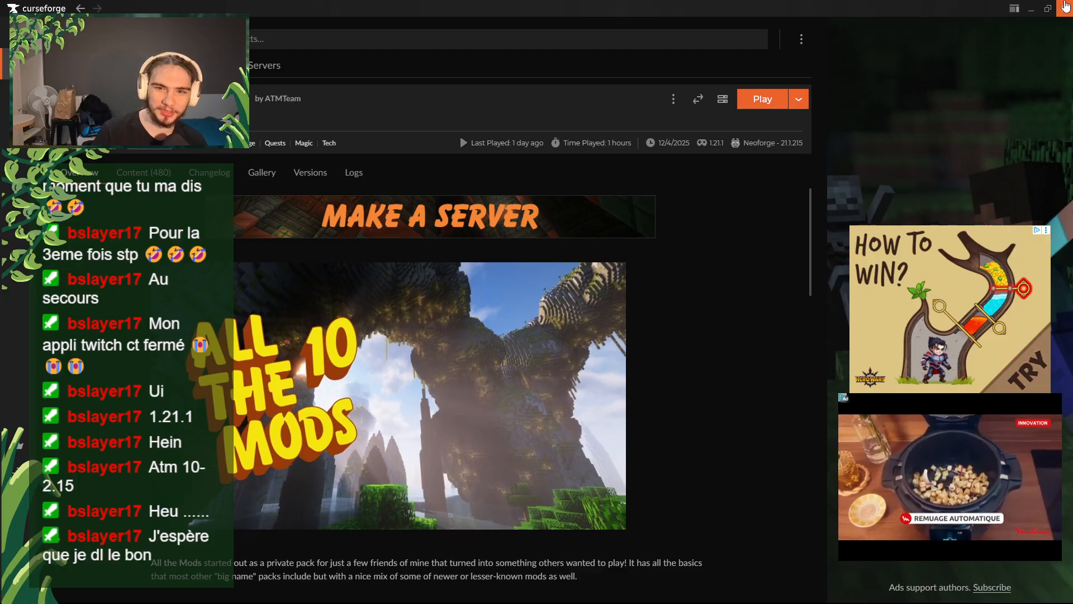
click(1066, 7)
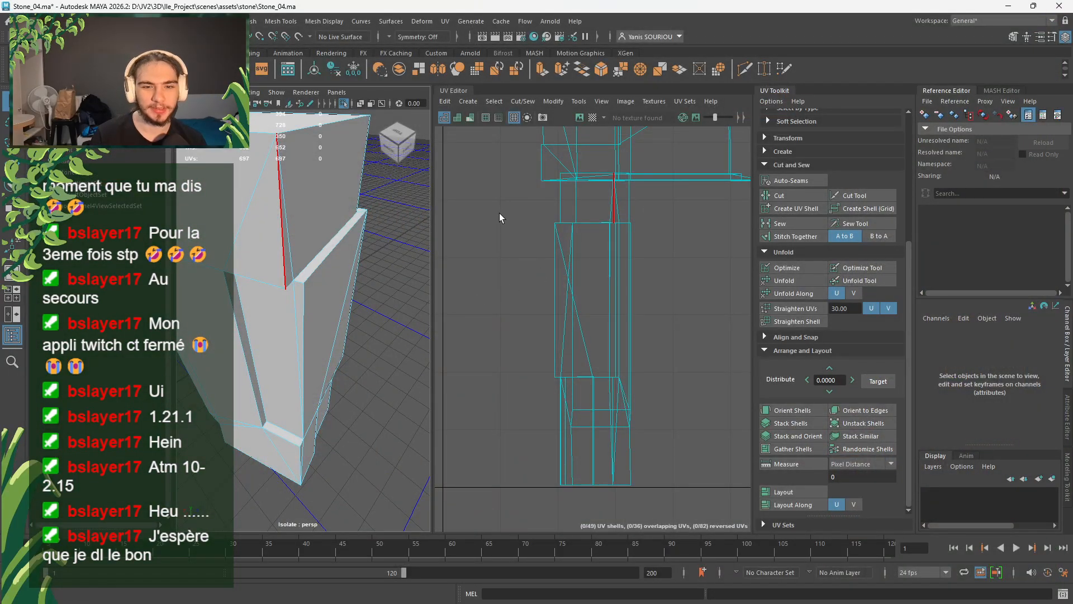
- Select the upright stone's vertical edge beside the recess and the edges along its upper ledge as seams
click(281, 273)
right_click(279, 273)
mouse_move(284, 253)
right_down()
mouse_move(307, 255)
mouse_move(278, 244)
right_up()
click(283, 255)
alt+drag(291, 284, 272, 300)
click(262, 308)
scroll(271, 290, up, 4)
alt+middle_drag(270, 280, 317, 321)
alt+drag(317, 322, 321, 300)
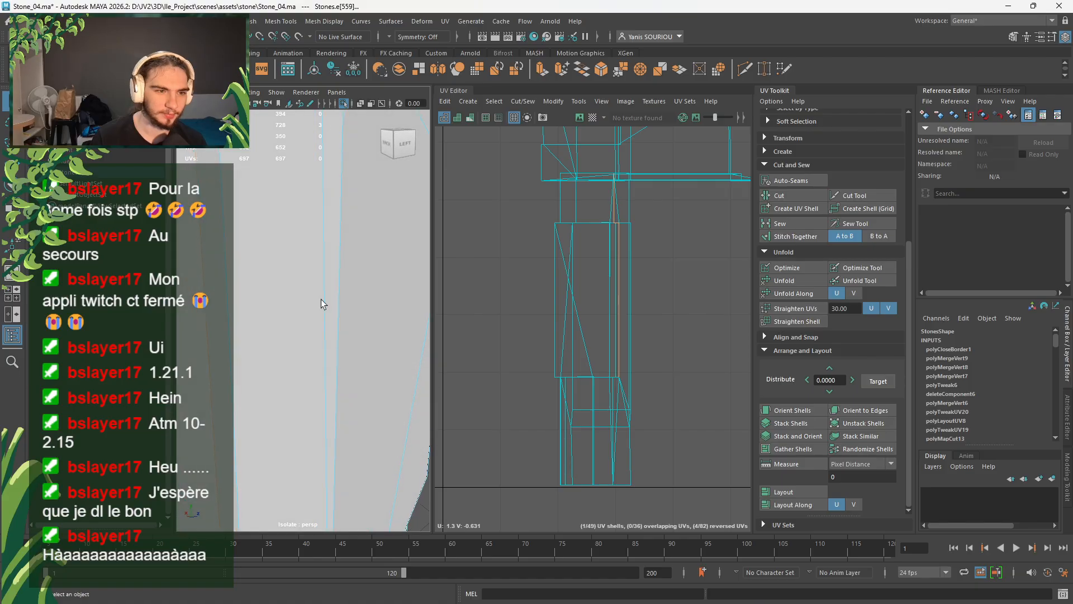
alt+middle_drag(289, 214, 301, 263)
alt+drag(228, 199, 360, 213)
shift+click(403, 205)
scroll(360, 213, down, 5)
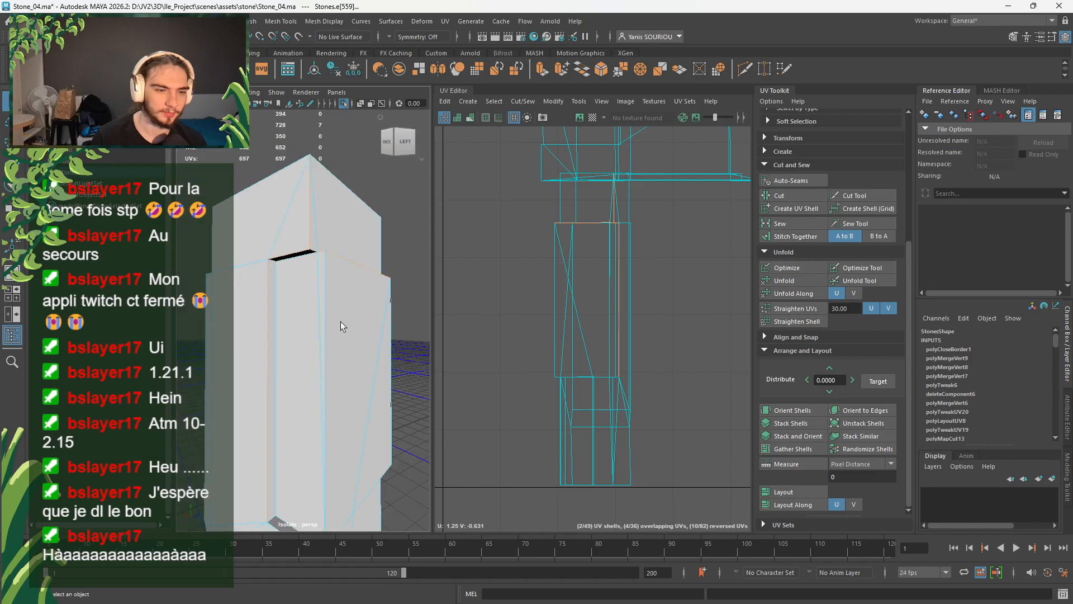
- Add the recess's lower ledge edge and the corner edges below it to the seam selection
alt+middle_drag(317, 406, 315, 358)
alt+drag(315, 358, 302, 326)
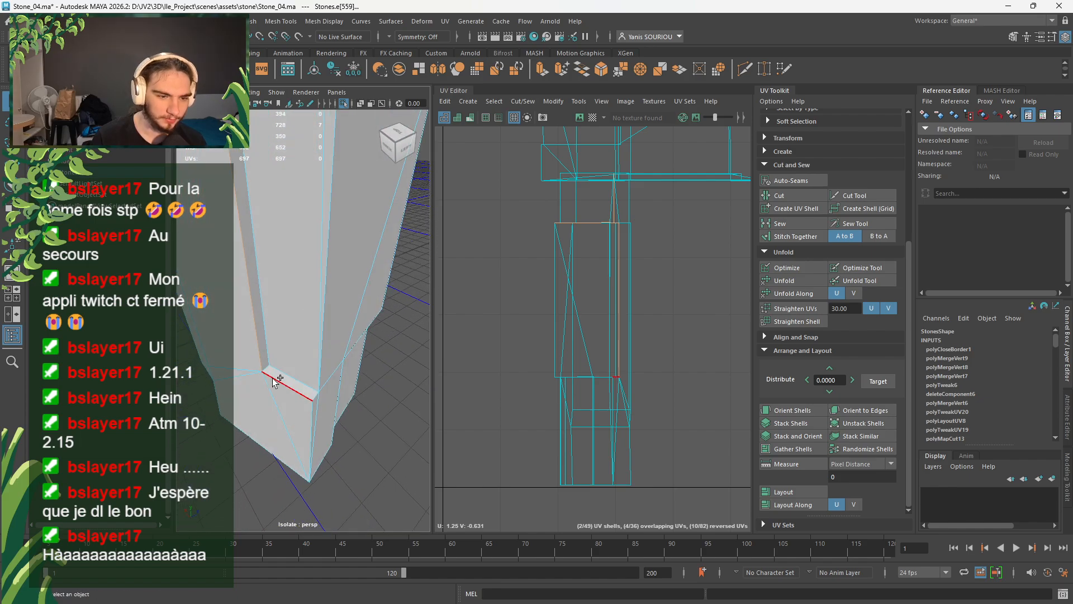
alt+drag(353, 410, 339, 394)
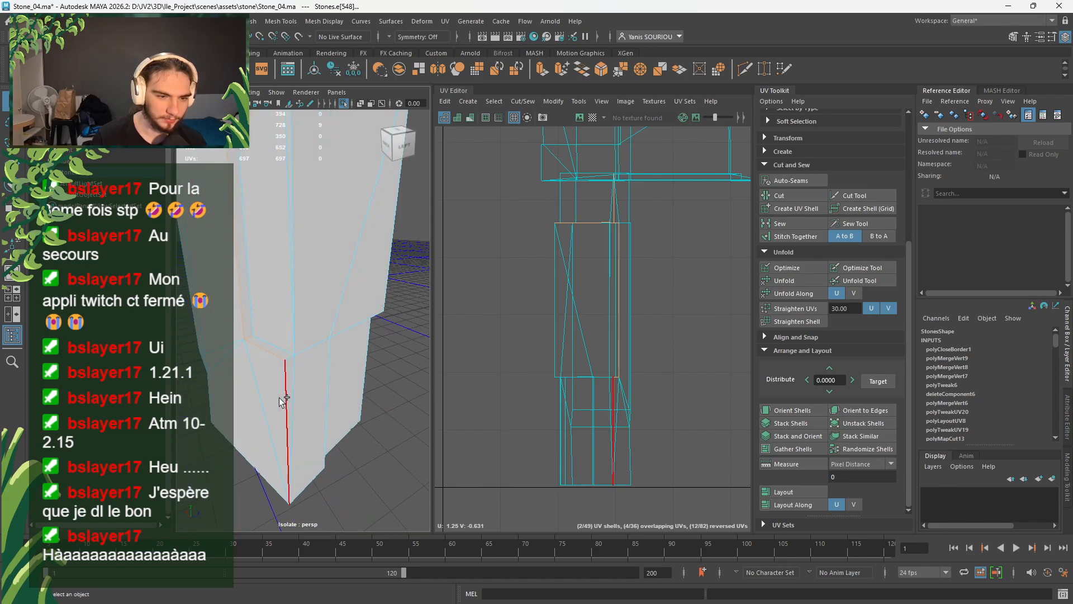
shift+click(296, 363)
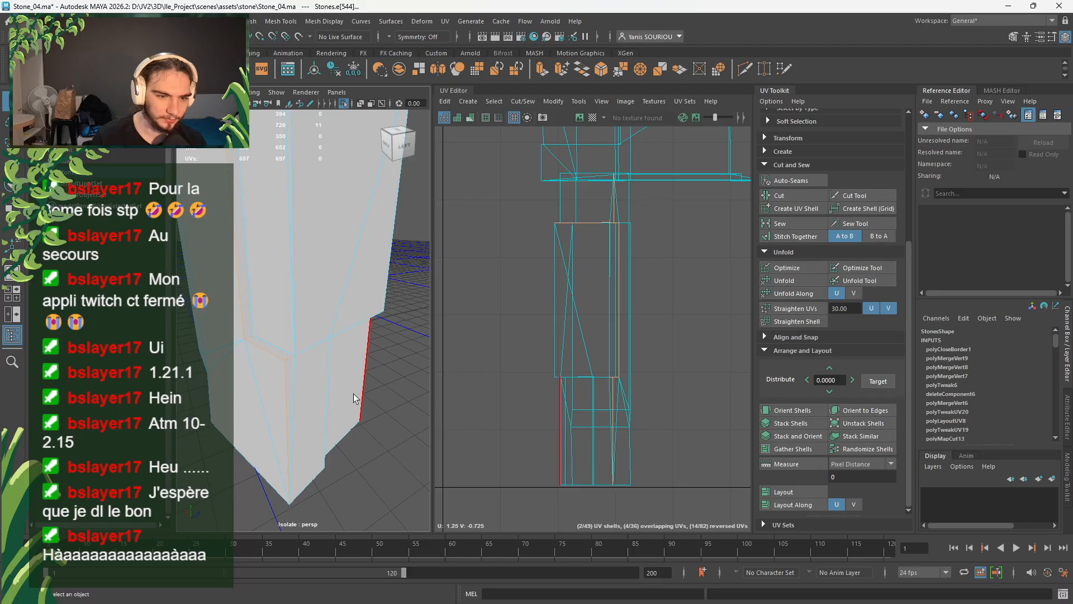
alt+drag(354, 397, 361, 428)
shift+click(284, 414)
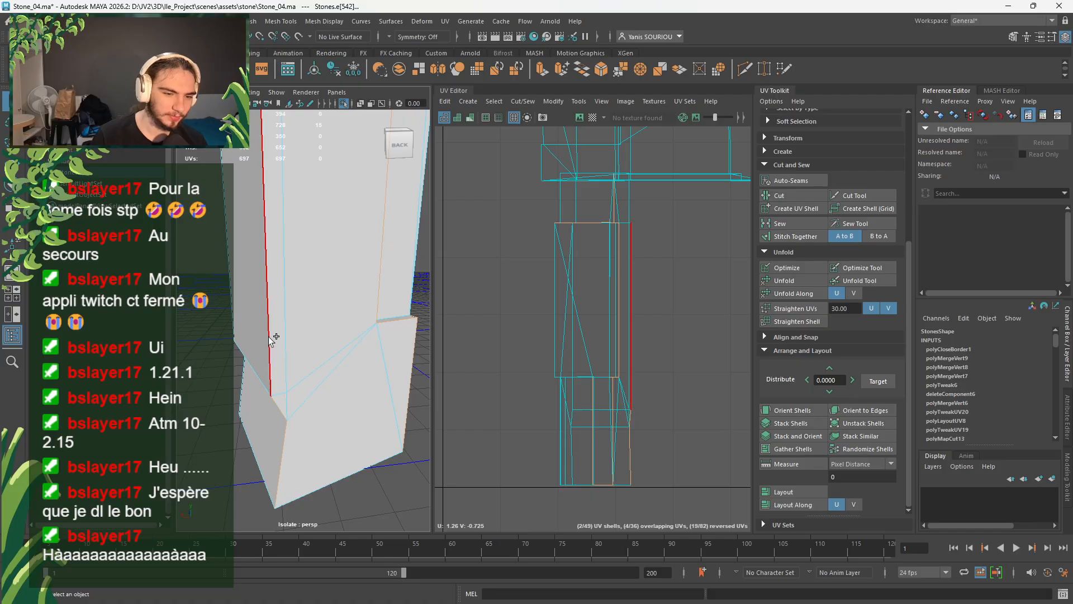
- Add the long vertical edge on the back side and the short edge at its upper ledge to the seam selection
shift+click(273, 336)
alt+middle_drag(283, 281, 273, 443)
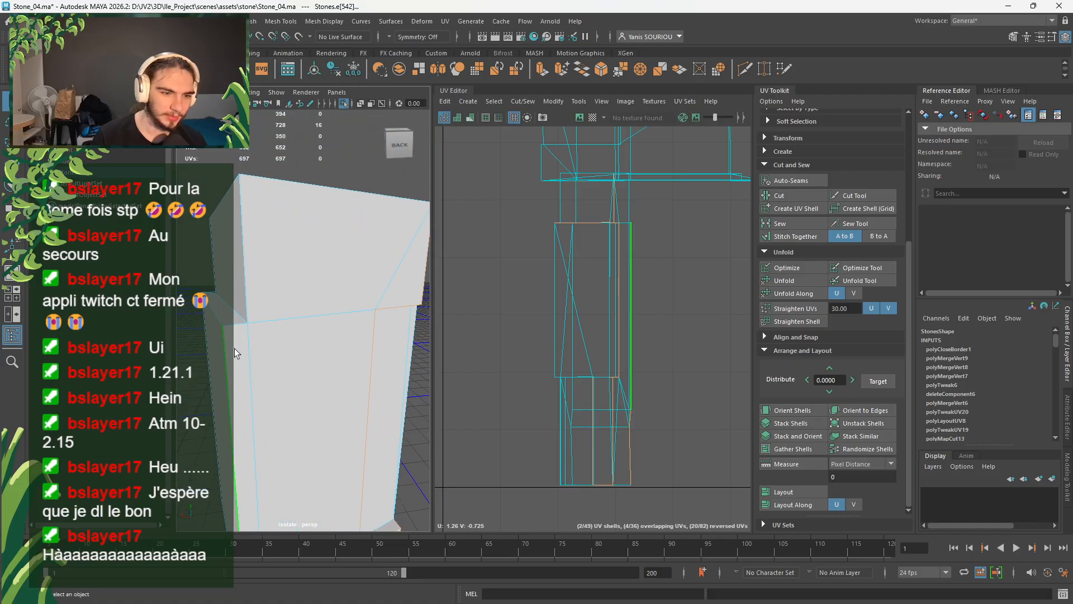
alt+drag(233, 348, 290, 412)
shift+click(281, 418)
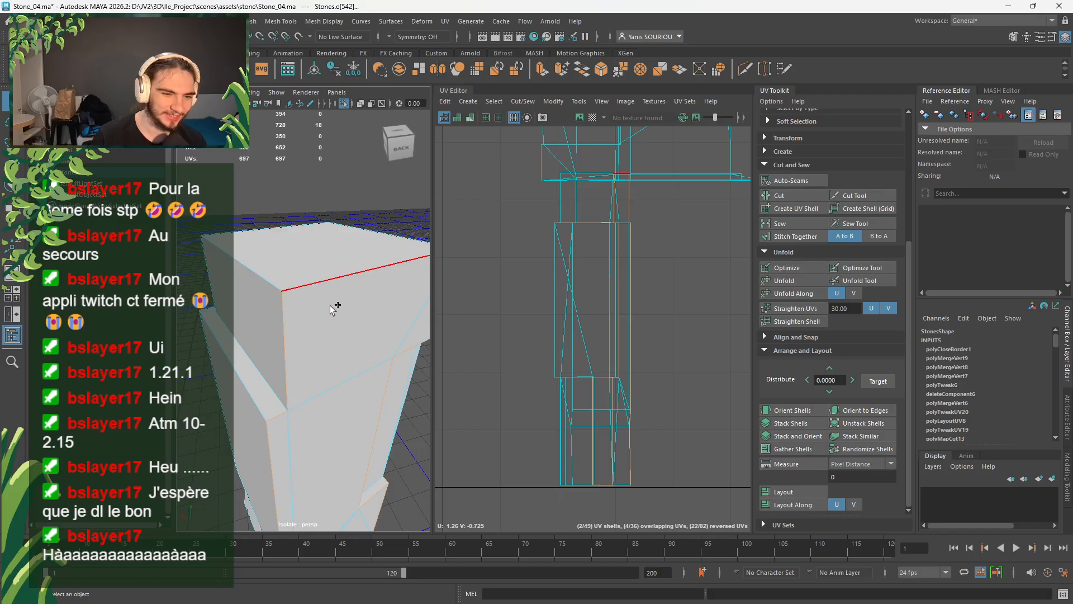
- Add the border edges of the stone's top face and the vertical corner edge of the top block to the seams
alt+drag(342, 343, 260, 278)
shift+click(303, 338)
mouse_move(303, 343)
alt+mouse_down()
mouse_move(314, 350)
mouse_move(233, 350)
mouse_move(283, 338)
alt+mouse_up()
shift+click(294, 316)
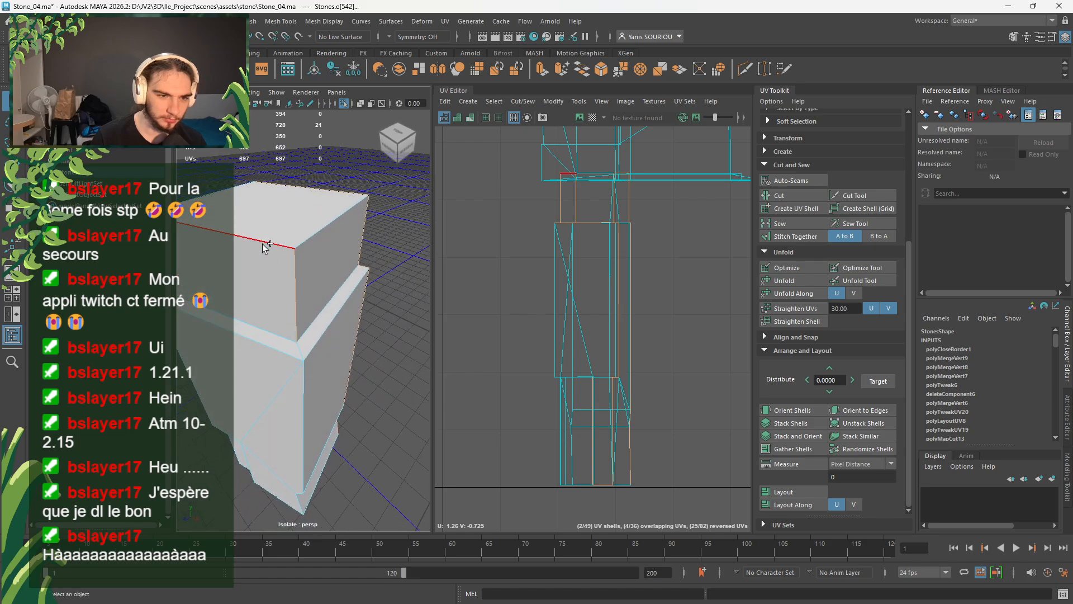
shift+click(263, 241)
alt+drag(302, 340, 319, 237)
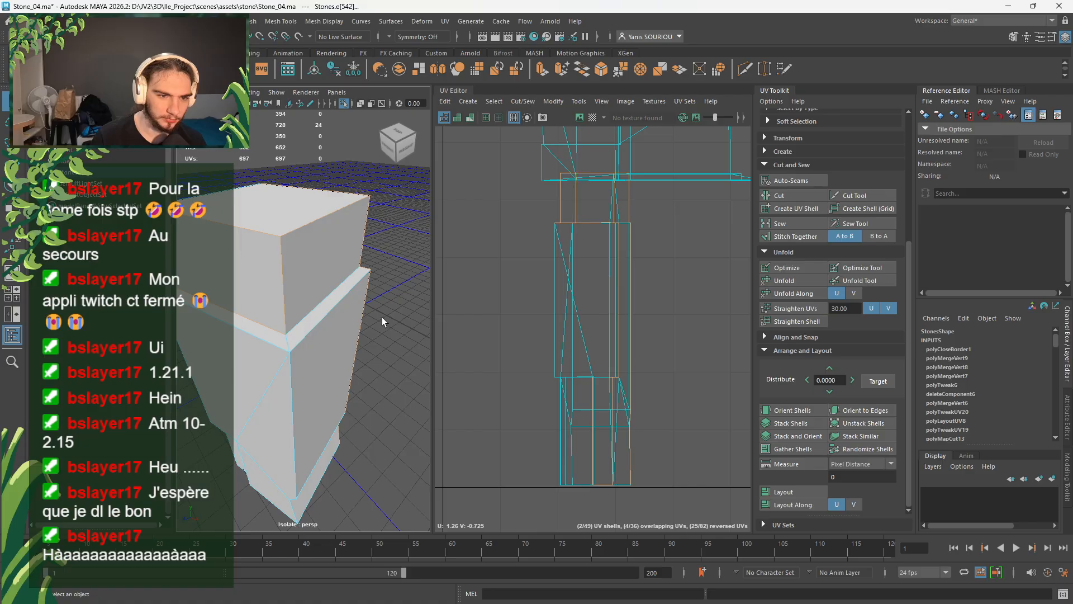
- Add the long edge beneath the top block on the front side and adjust the neighbouring seam edges
alt+drag(272, 330, 388, 329)
shift+click(336, 299)
alt+drag(311, 317, 371, 329)
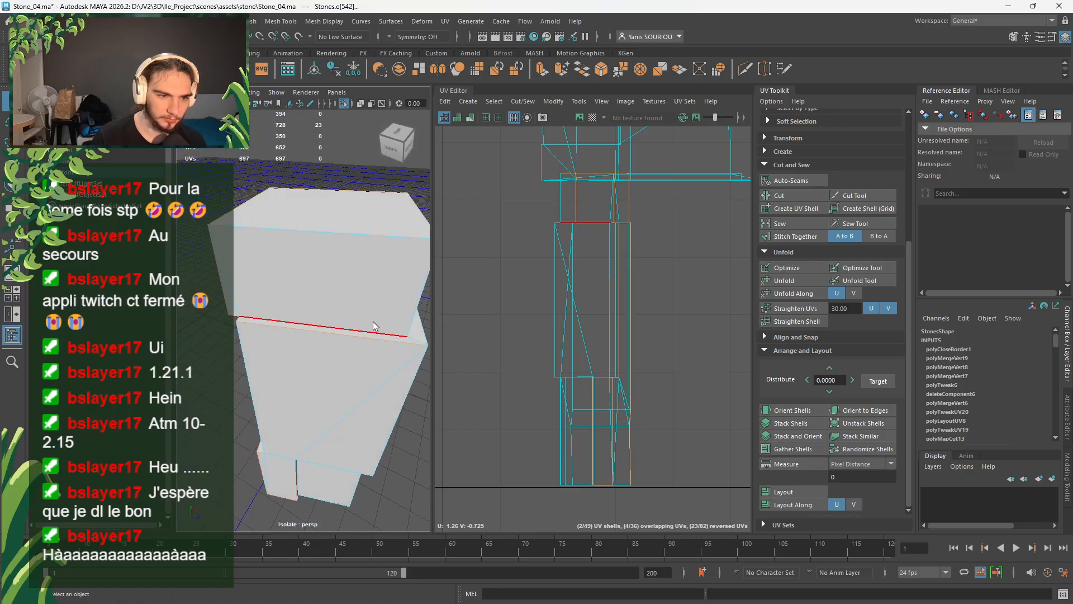
shift+click(344, 330)
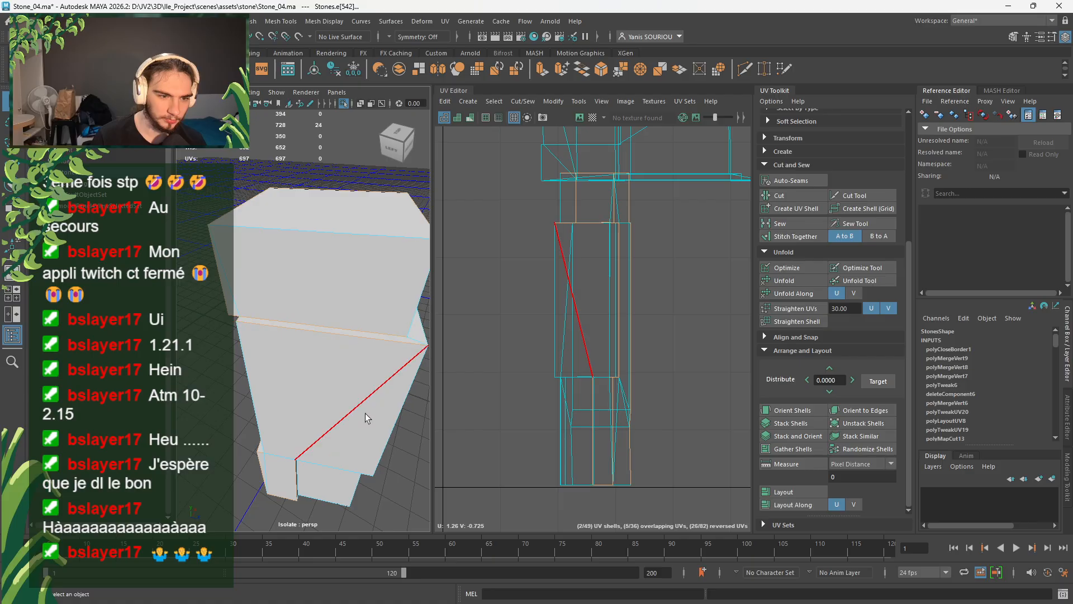
alt+drag(372, 388, 337, 404)
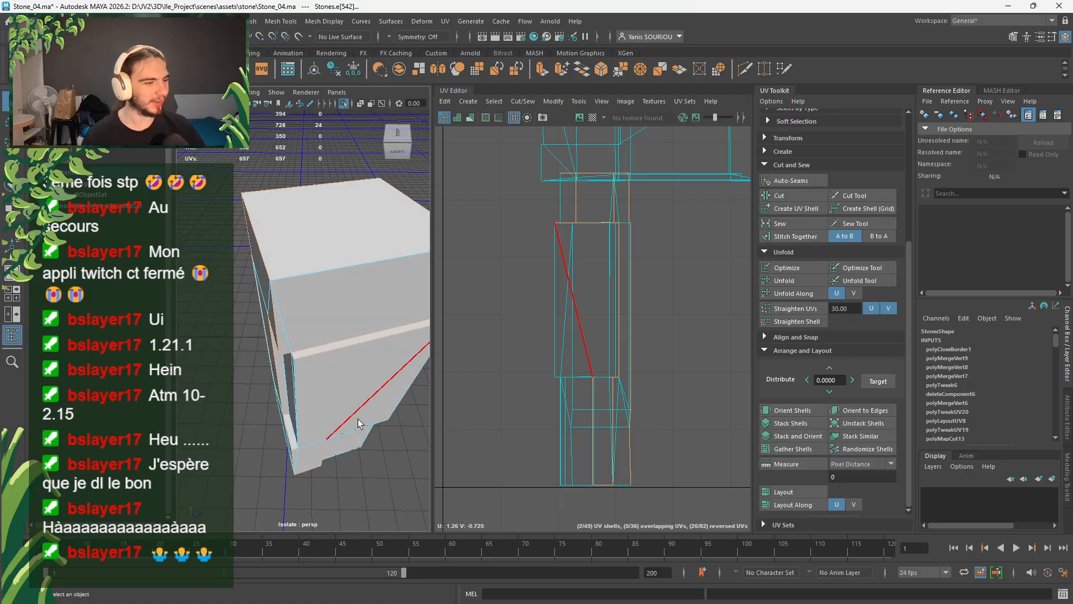
alt+drag(357, 418, 373, 365)
shift+click(358, 349)
alt+drag(373, 412, 323, 349)
shift+click(373, 420)
shift+click(323, 349)
- Add the short corner edge, the underside edge of the lower overhang and the vertical edge below it to the seams
scroll(328, 392, up, 5)
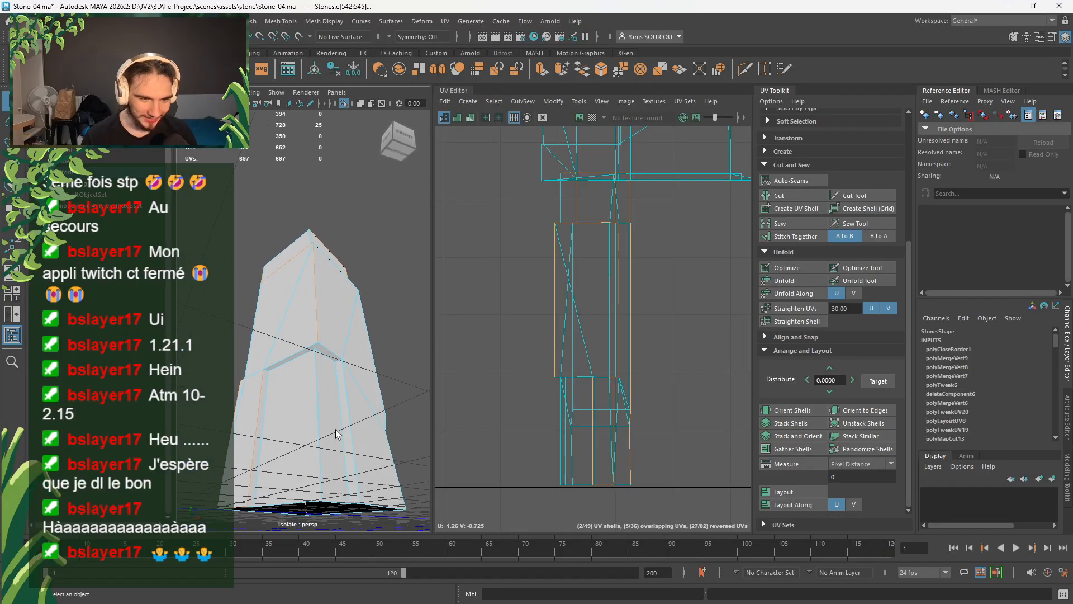
shift+click(347, 404)
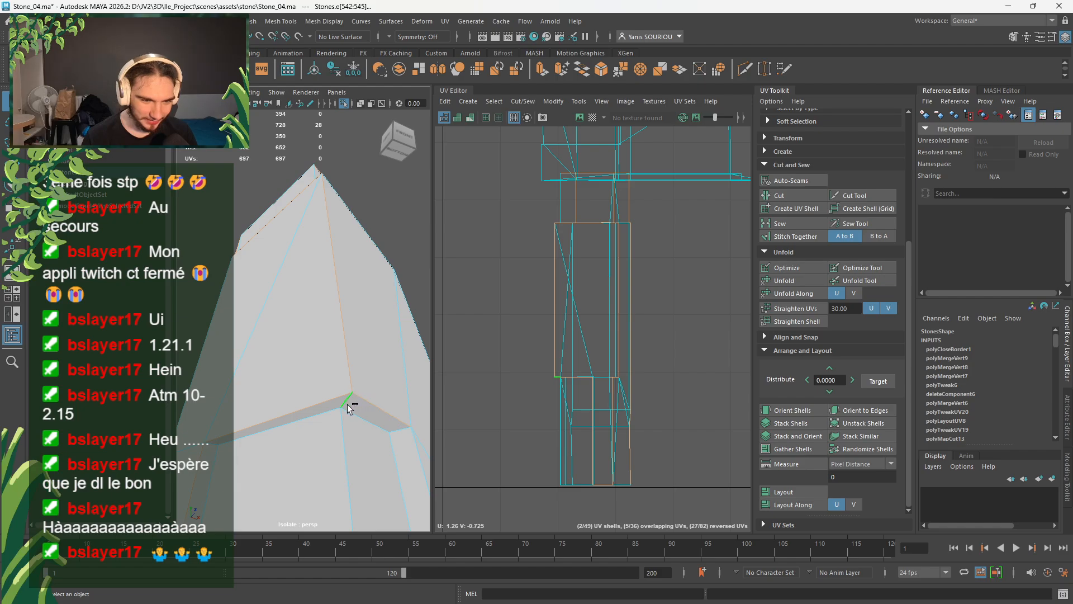
shift+click(210, 445)
shift+click(352, 473)
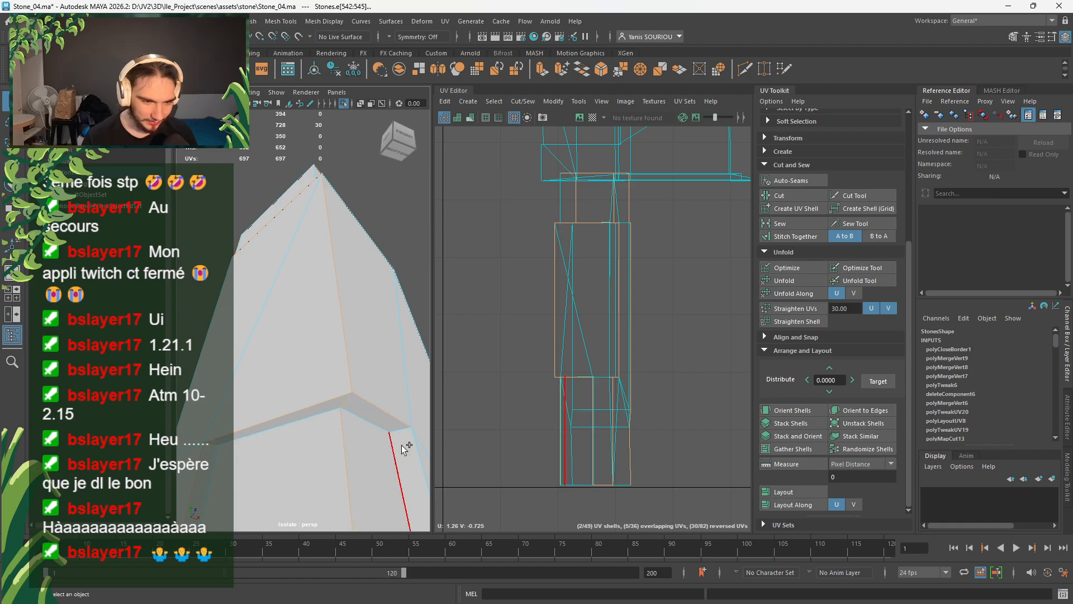
- Add the remaining edges around the stone's lower front corner to the seam selection and check it from all sides
scroll(400, 467, down, 4)
alt+drag(394, 469, 280, 495)
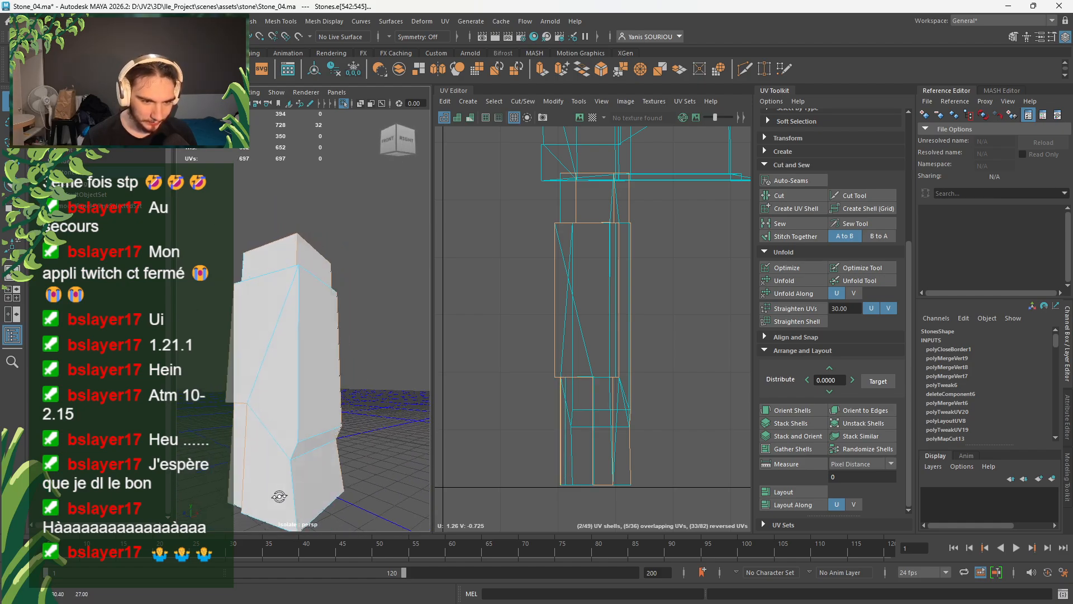
shift+click(294, 449)
alt+drag(311, 368, 406, 386)
scroll(307, 421, up, 5)
scroll(279, 393, down, 5)
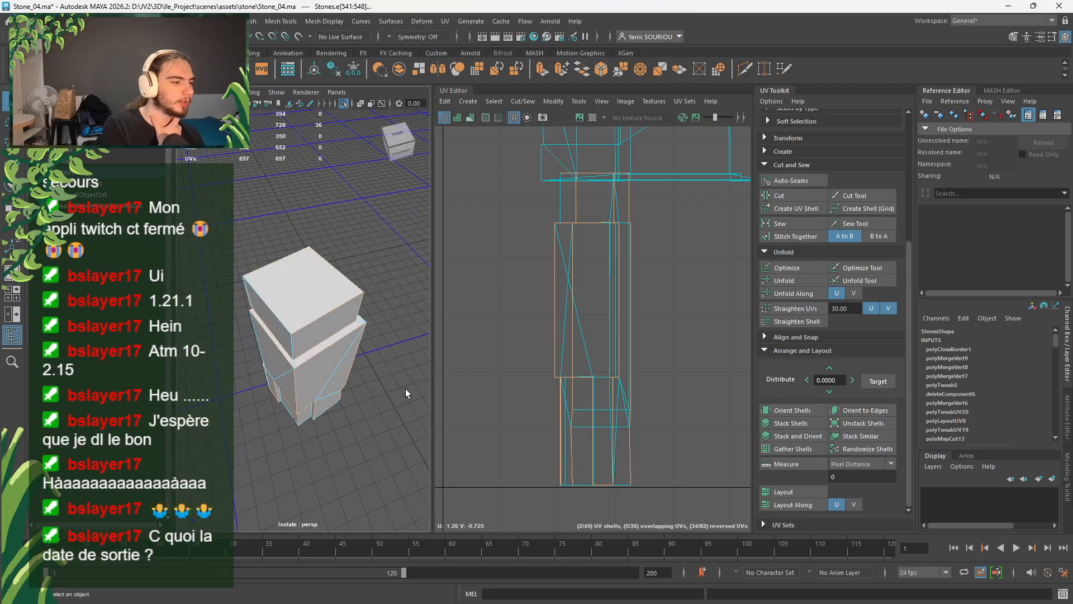
key(alt+Tab)
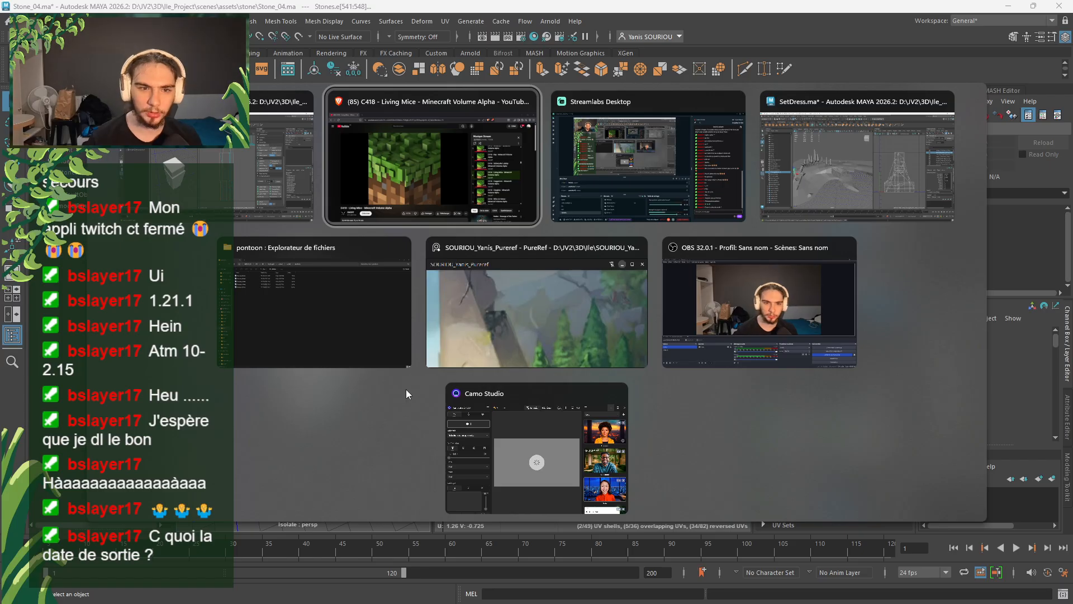
key(alt+Tab)
key(alt+Tab)
key(alt+Tab)
key(alt+Tab)
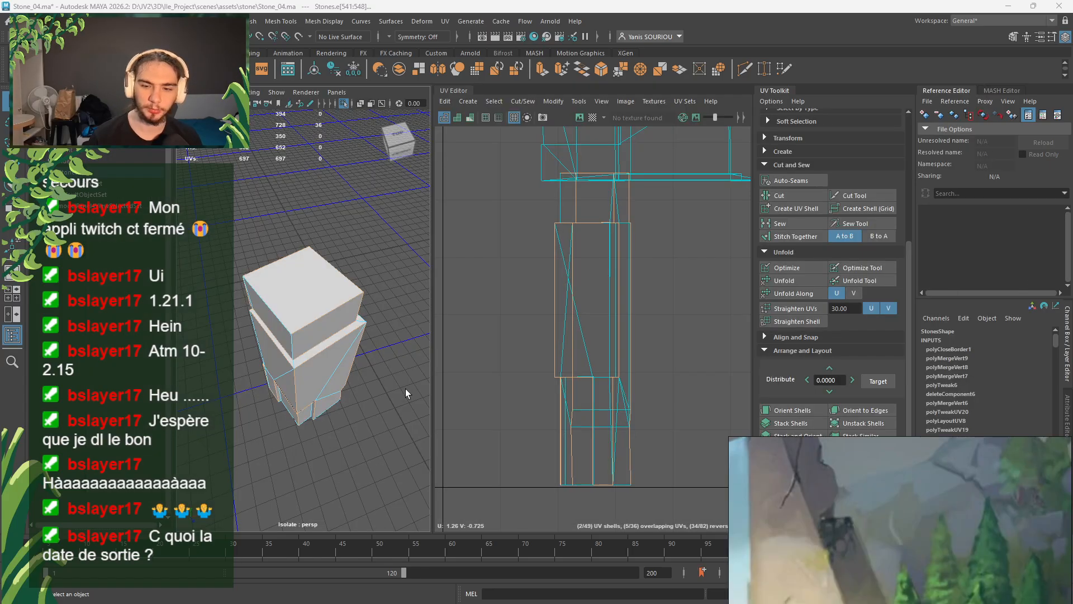
key(alt+Tab)
key(alt+Tab)
key(alt+Tab)
key(alt+Tab)
key(alt+Tab)
key(alt+Tab)
key(alt+Tab)
key(alt+Tab)
key(alt+Tab)
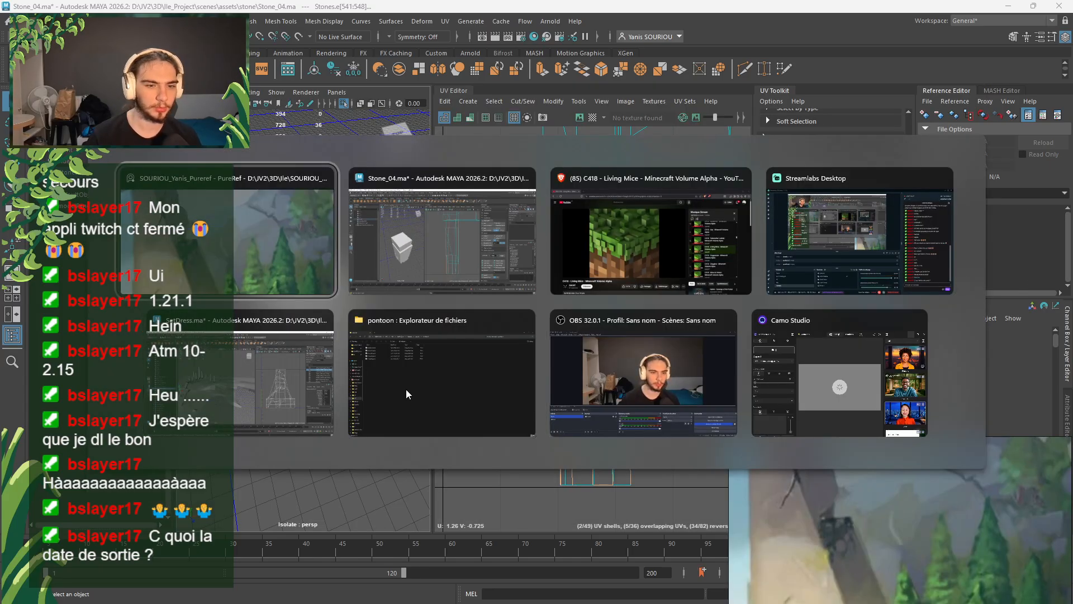
key(alt+Tab)
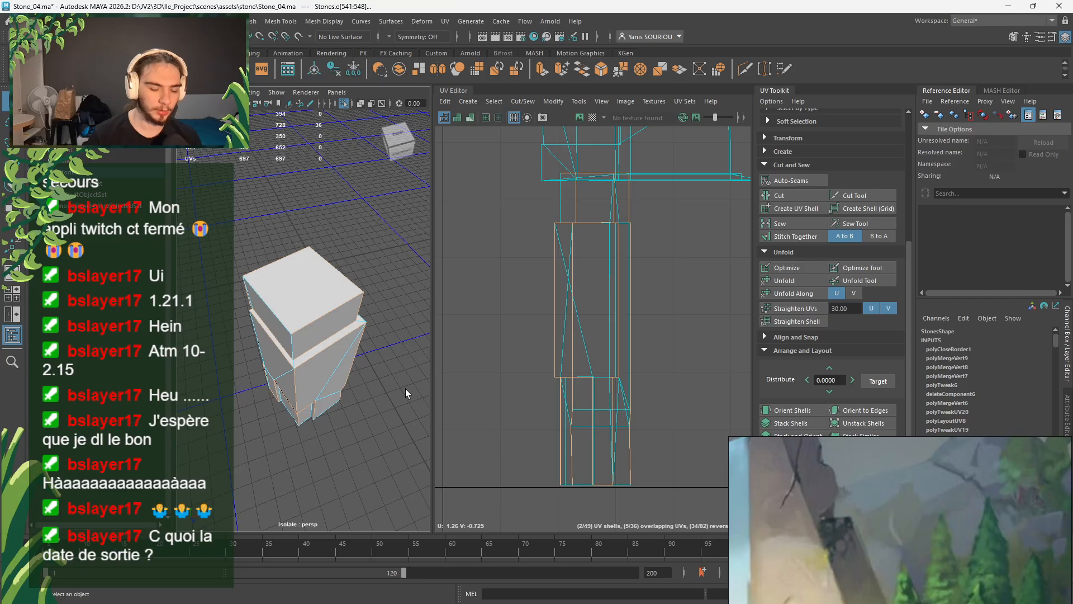
- Reopen CurseForge, check the latest release date of the All the Mods 10 modpack, and close CurseForge
key(super)
text(curse)
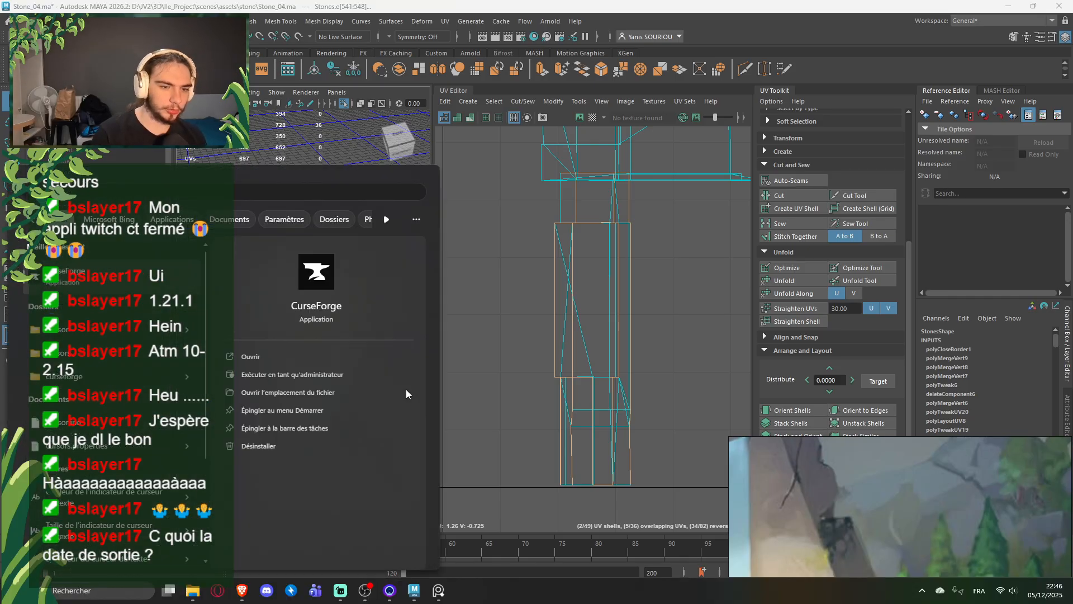
key(Return)
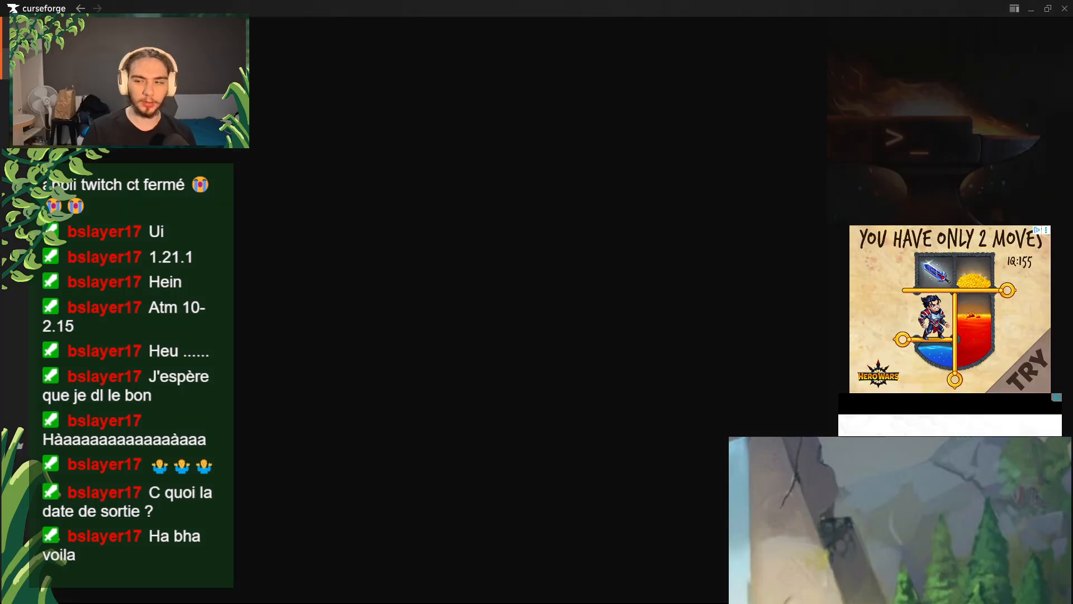
click(187, 137)
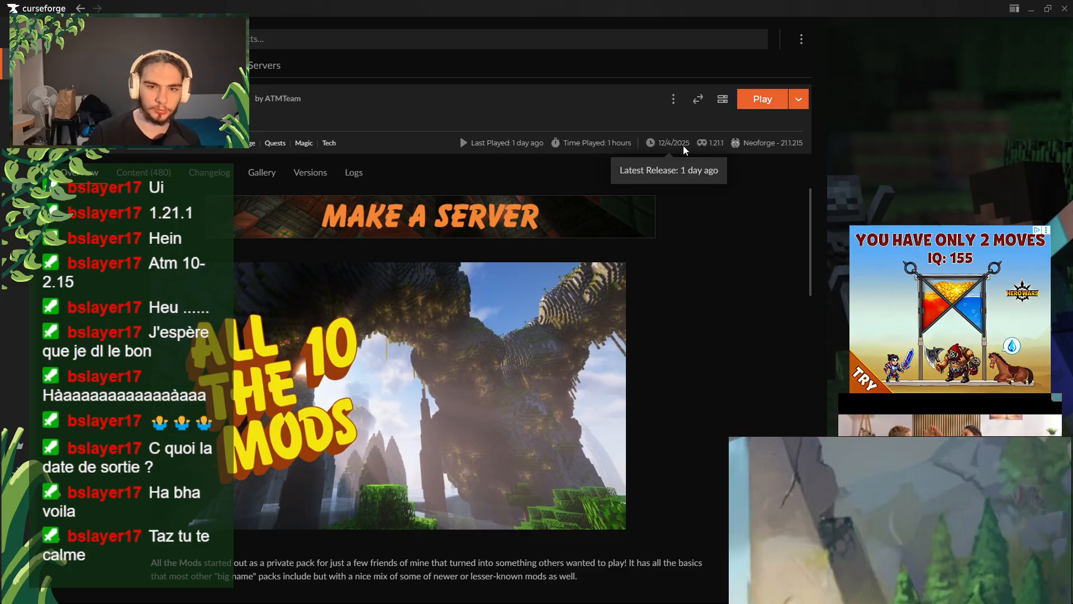
mouse_move(626, 603)
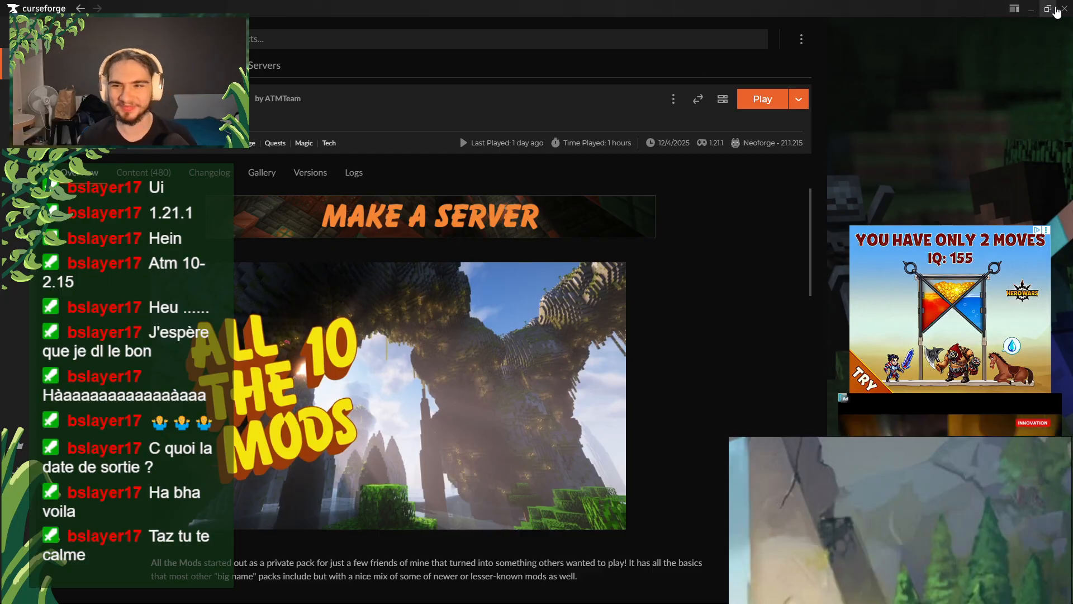
click(1060, 8)
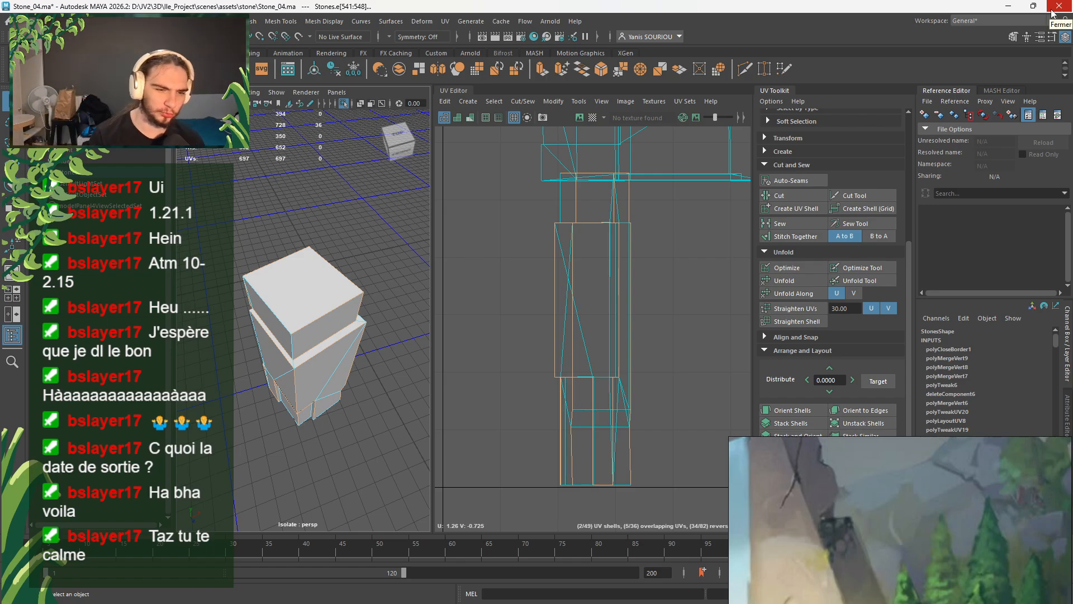
- Cut the UVs along the upright stone's selected seam edges, and unfold and orient all of its shells
alt+drag(393, 351, 214, 369)
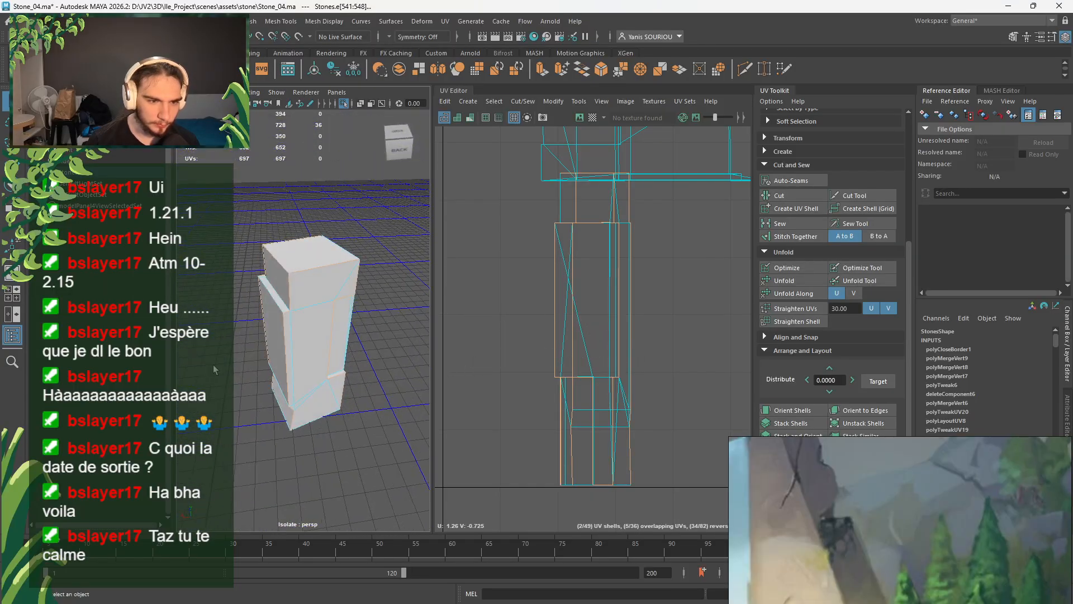
click(803, 193)
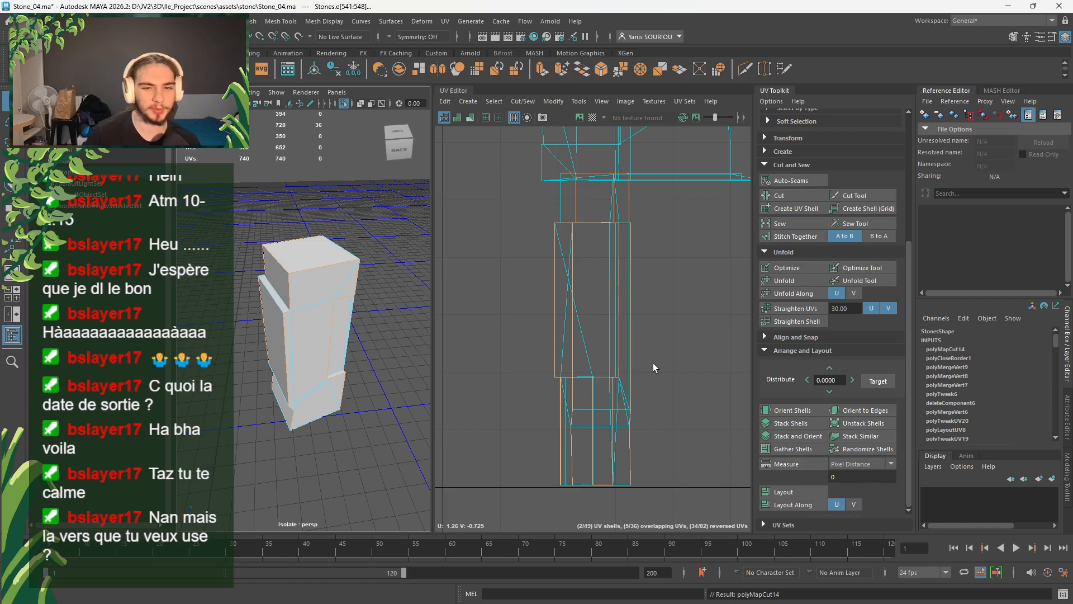
right_drag(652, 363, 646, 356)
drag(677, 204, 526, 457)
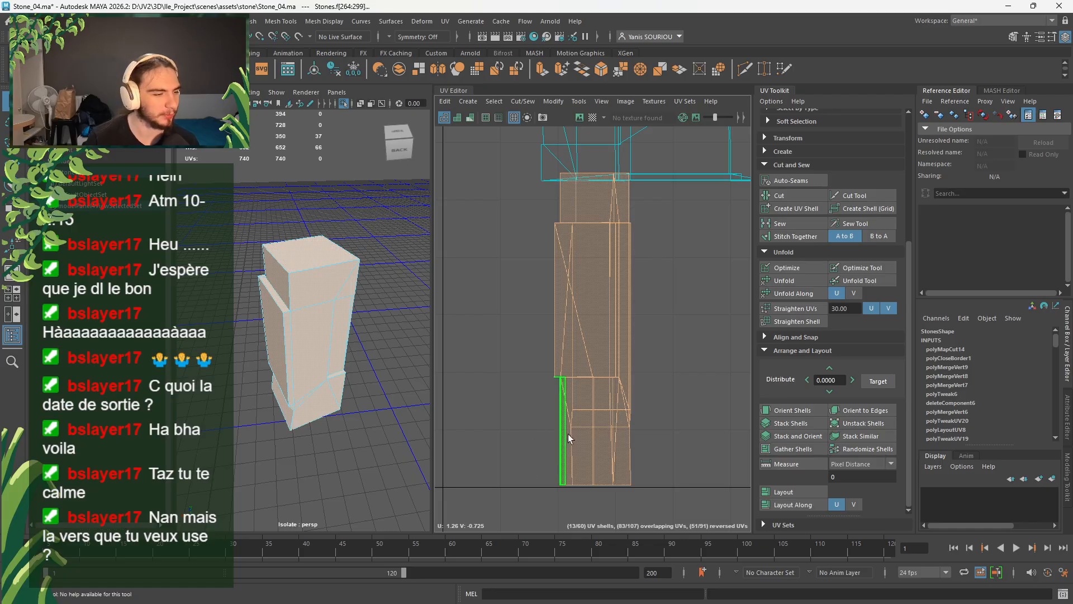
click(782, 281)
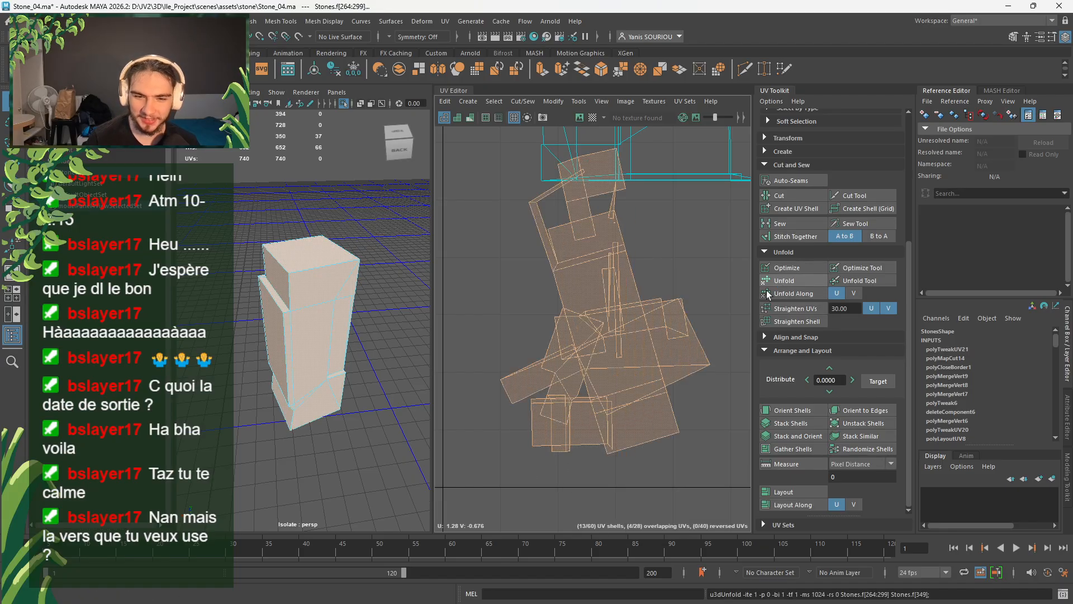
click(792, 410)
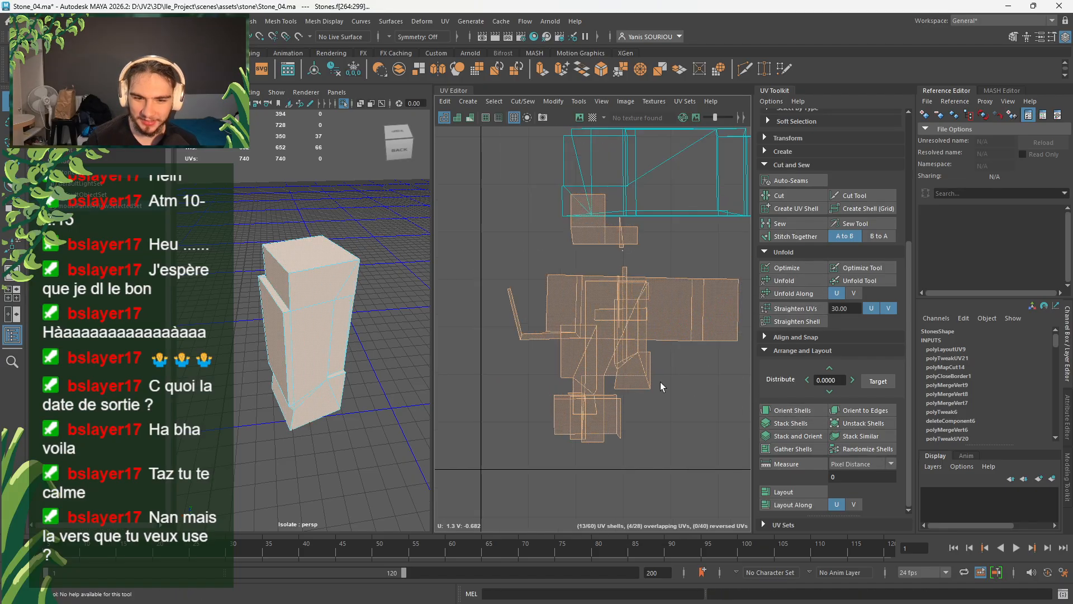
- Select the tiny sliver shells among the stone's UVs and locate the matching faces at the top block's lower corner
alt+middle_drag(660, 383, 596, 435)
scroll(550, 302, up, 2)
click(559, 295)
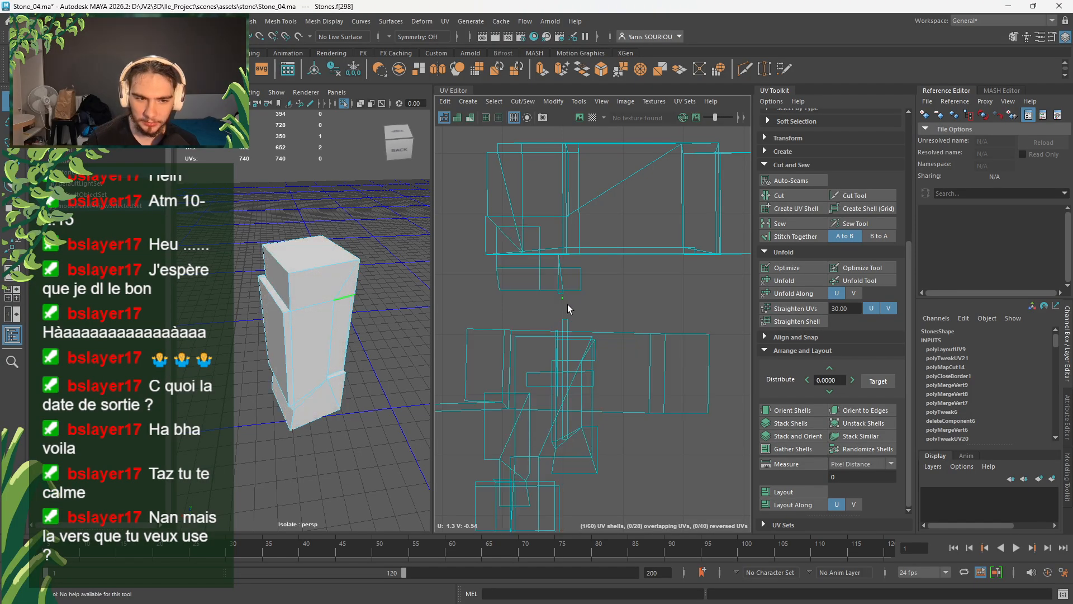
shift+click(560, 288)
key(f)
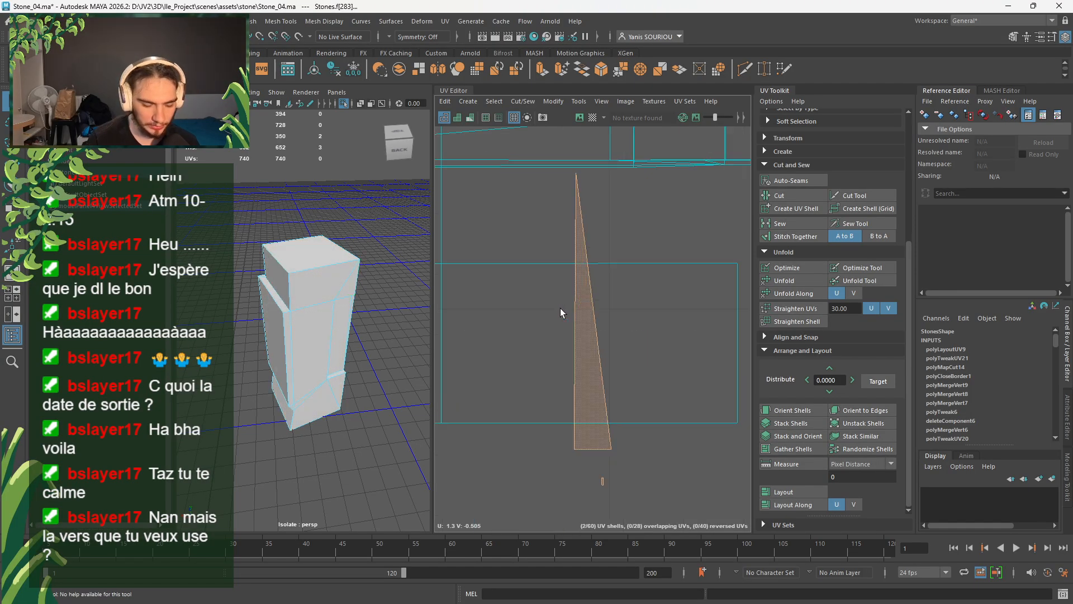
key(f)
alt+drag(378, 385, 336, 266)
click(336, 230)
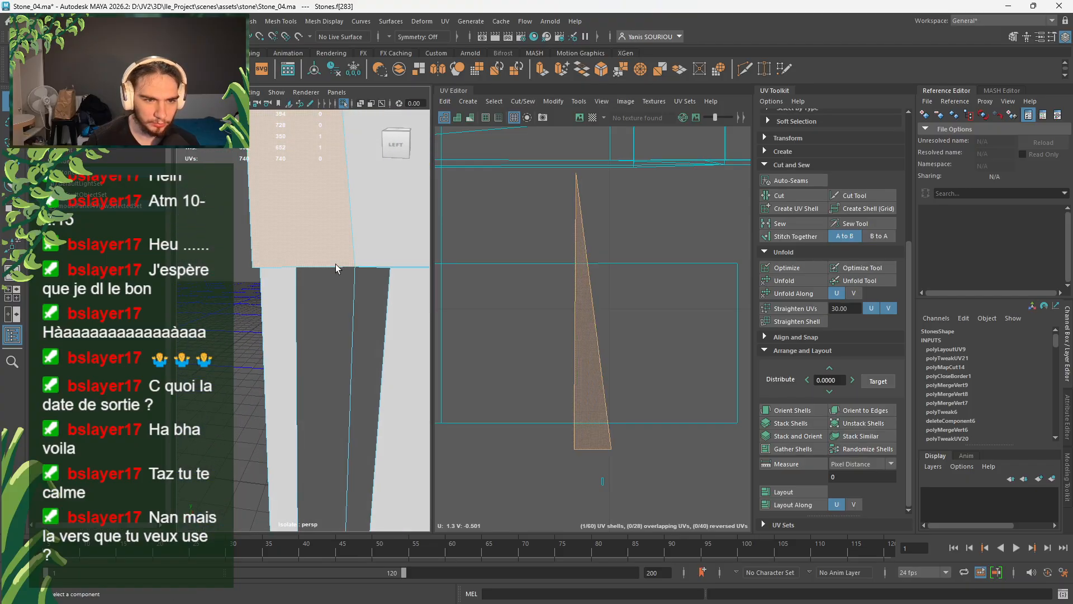
- Try moving the corner vertices beneath the top block to test how the faces join, and undo the move
right_drag(388, 244, 359, 243)
click(359, 259)
key(f)
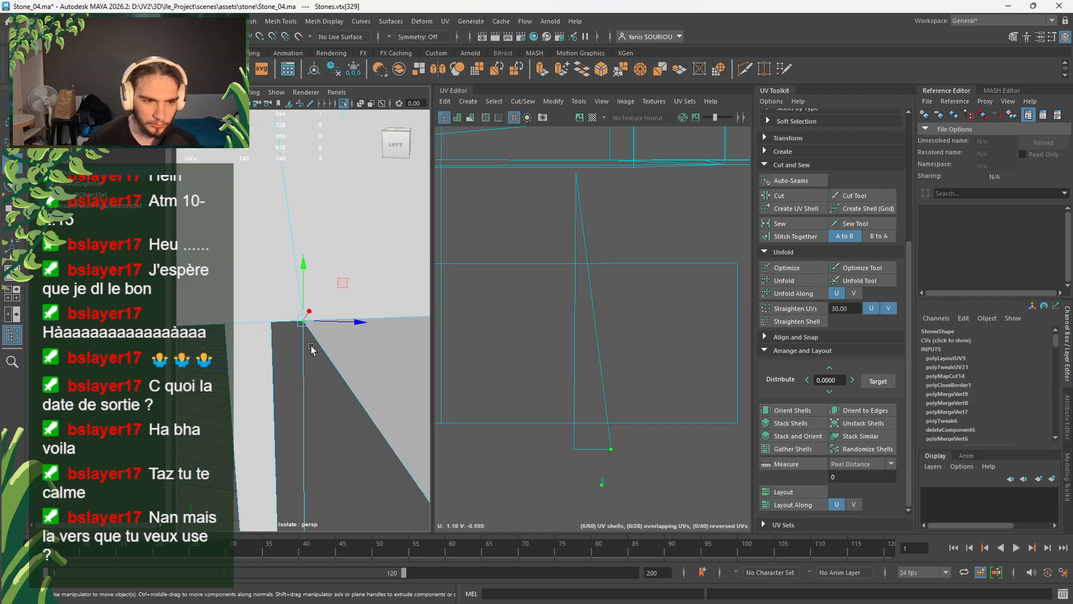
alt+drag(311, 348, 277, 275)
key(ctrl+z)
alt+drag(251, 381, 288, 392)
click(196, 315)
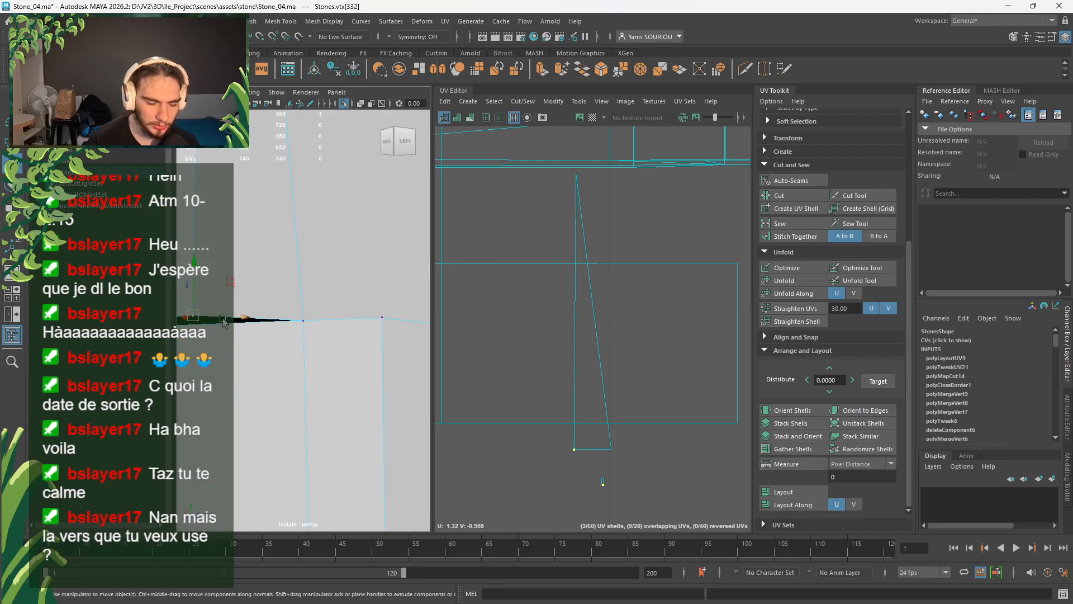
key(f)
alt+drag(297, 352, 330, 429)
drag(314, 279, 311, 382)
key(ctrl+z)
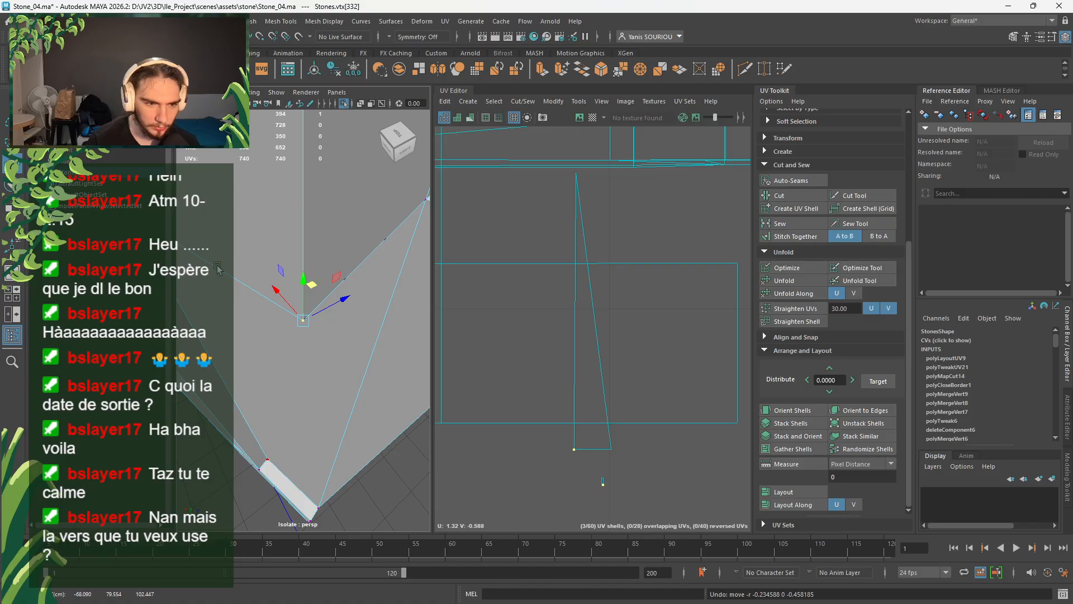
- Check the vertex at the stone's lower tip, try raising the top block's corner vertex, and undo the change
click(328, 502)
click(321, 505)
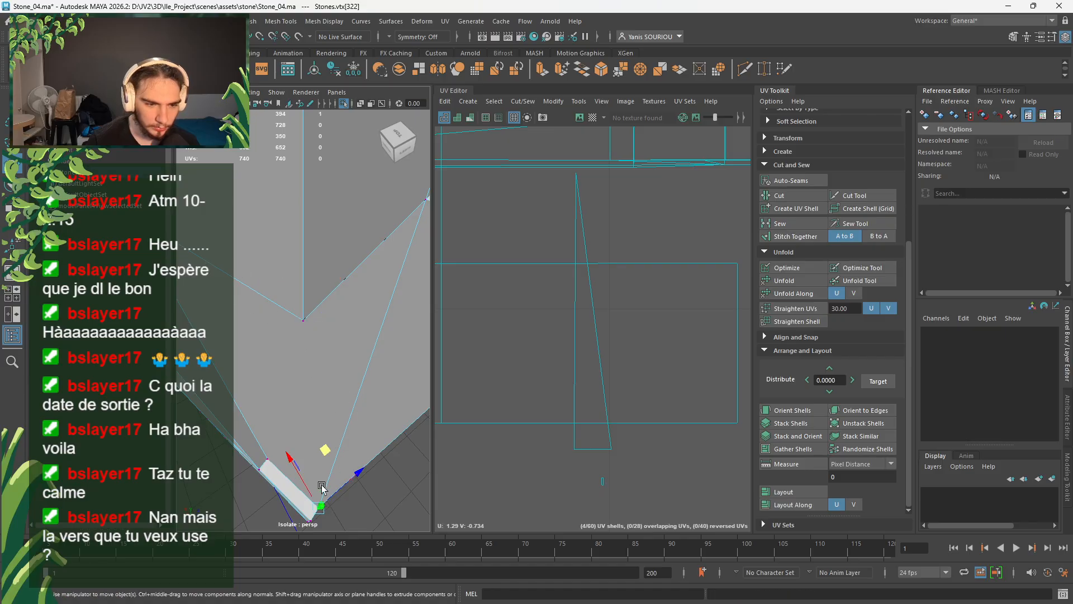
click(306, 324)
drag(312, 286, 303, 203)
key(ctrl+z)
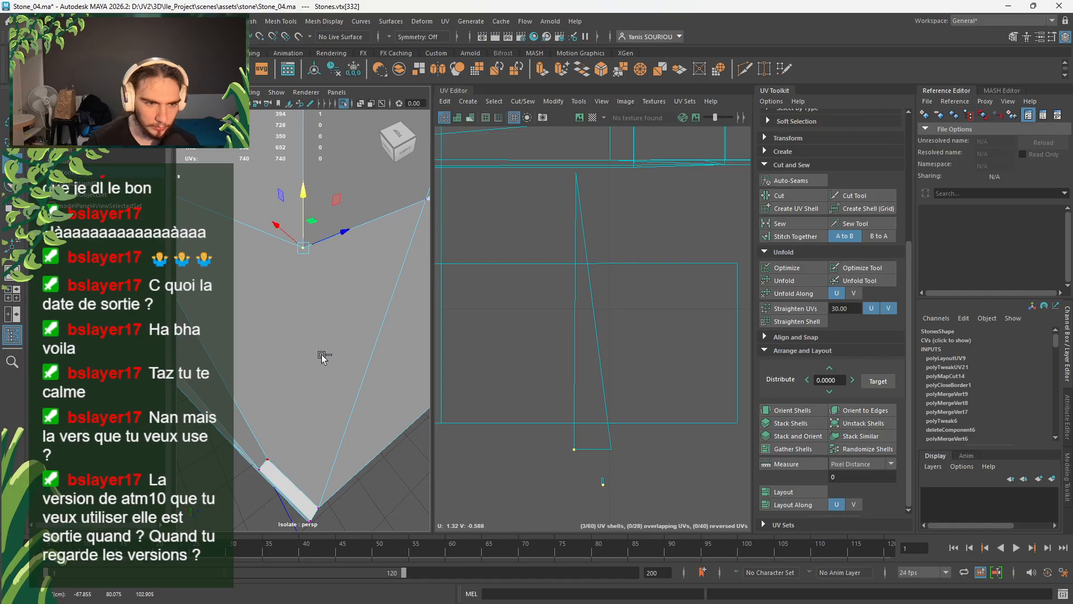
key(ctrl+z)
- Try raising the neighbouring vertex near the gap beneath the top block, undo it and inspect the joint
alt+drag(323, 357, 266, 313)
scroll(316, 301, up, 4)
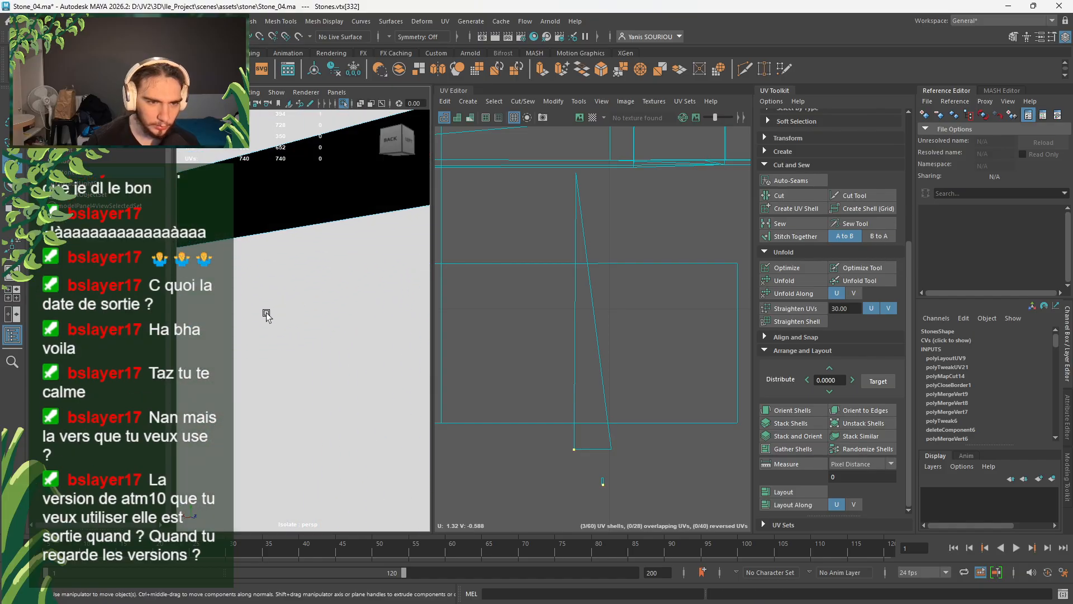
scroll(266, 313, down, 4)
alt+drag(350, 323, 345, 324)
click(188, 282)
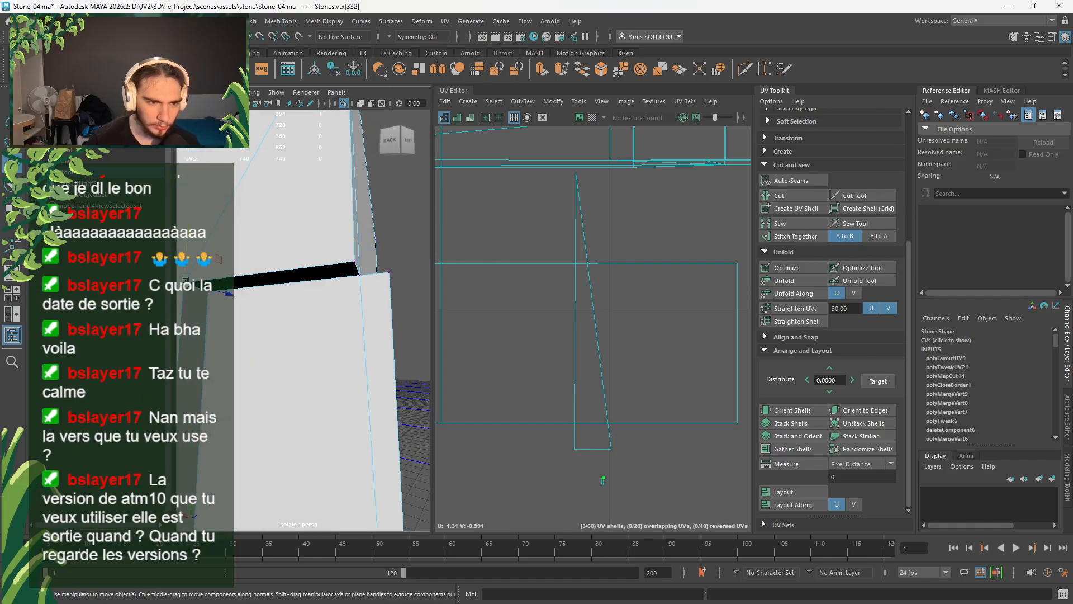
key(f)
alt+drag(350, 395, 352, 451)
drag(304, 274, 320, 121)
key(ctrl+z)
alt+drag(367, 324, 358, 289)
alt+middle_drag(353, 291, 202, 293)
scroll(330, 330, down, 4)
alt+drag(330, 330, 242, 400)
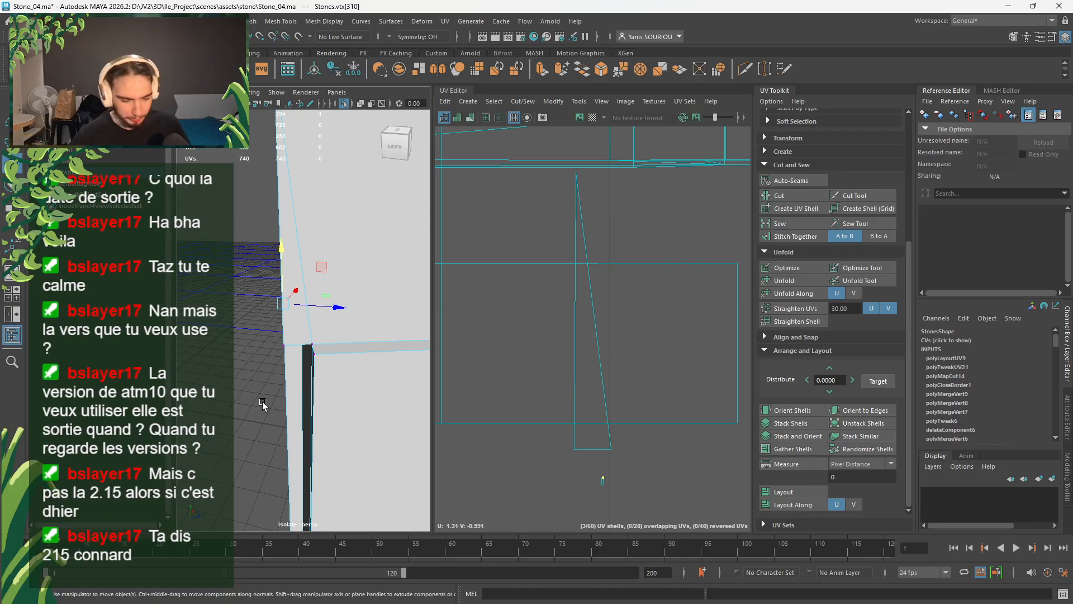
- Switch to CurseForge, check the version details of the All the Mods 10 modpack, and close CurseForge
key(alt+Tab)
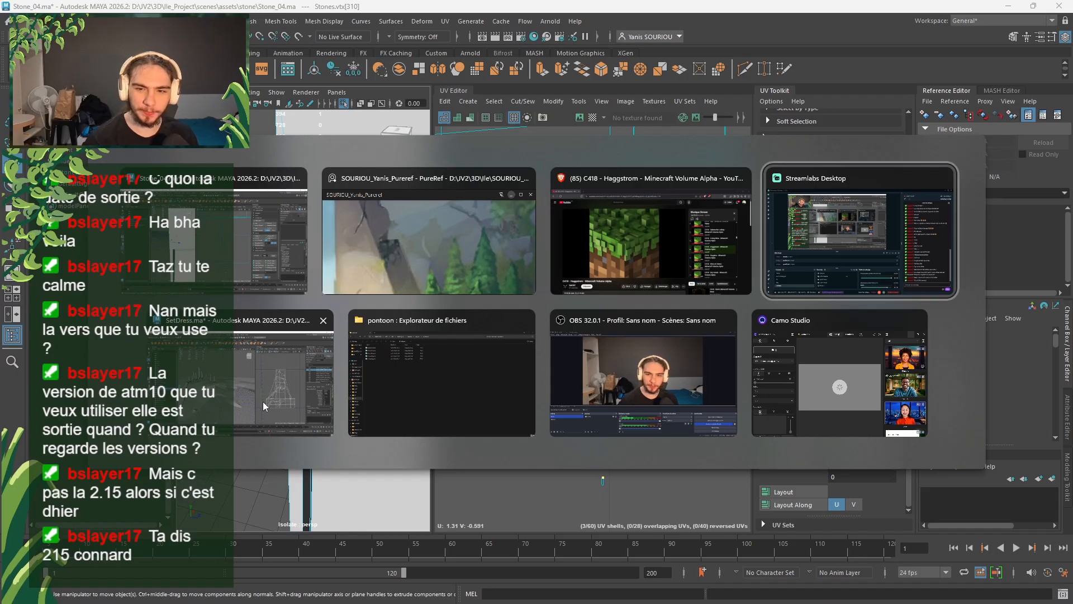
key(alt+Tab)
key(alt+Tab)
key(alt+Tab)
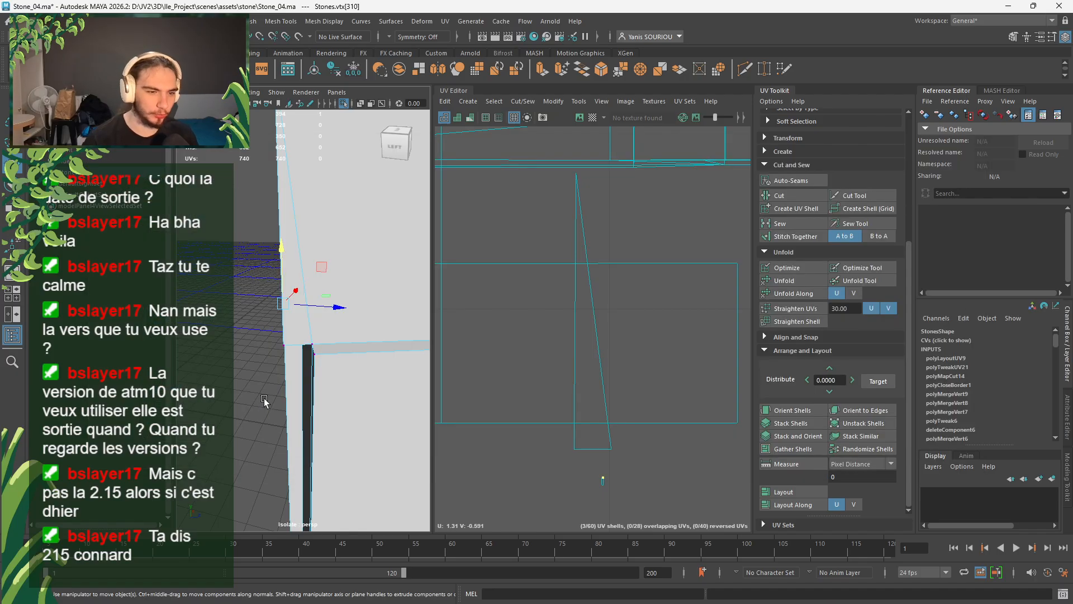
key(super)
text(curse)
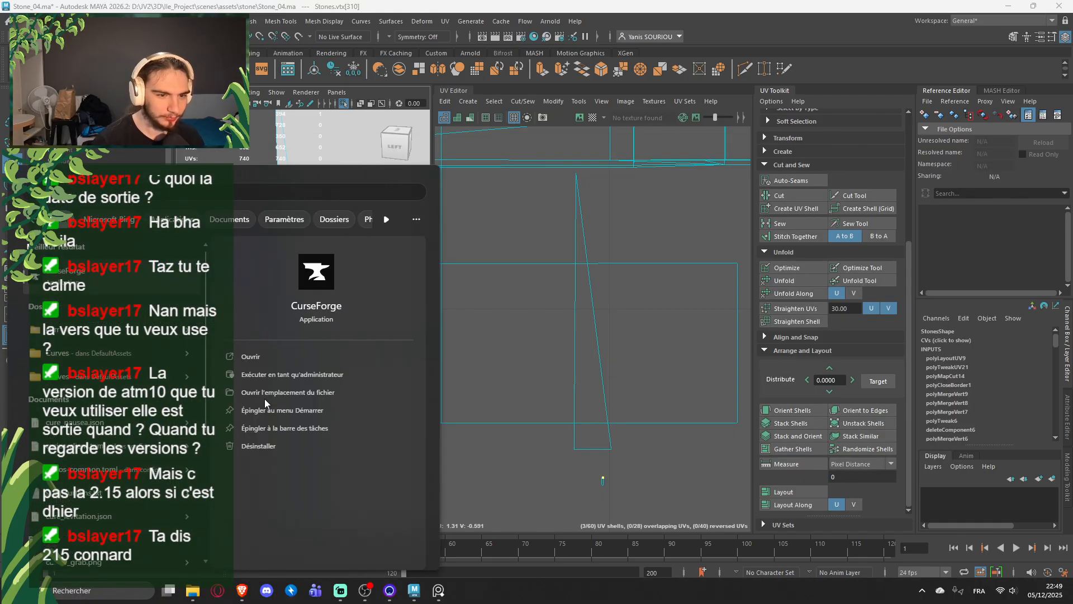
key(Return)
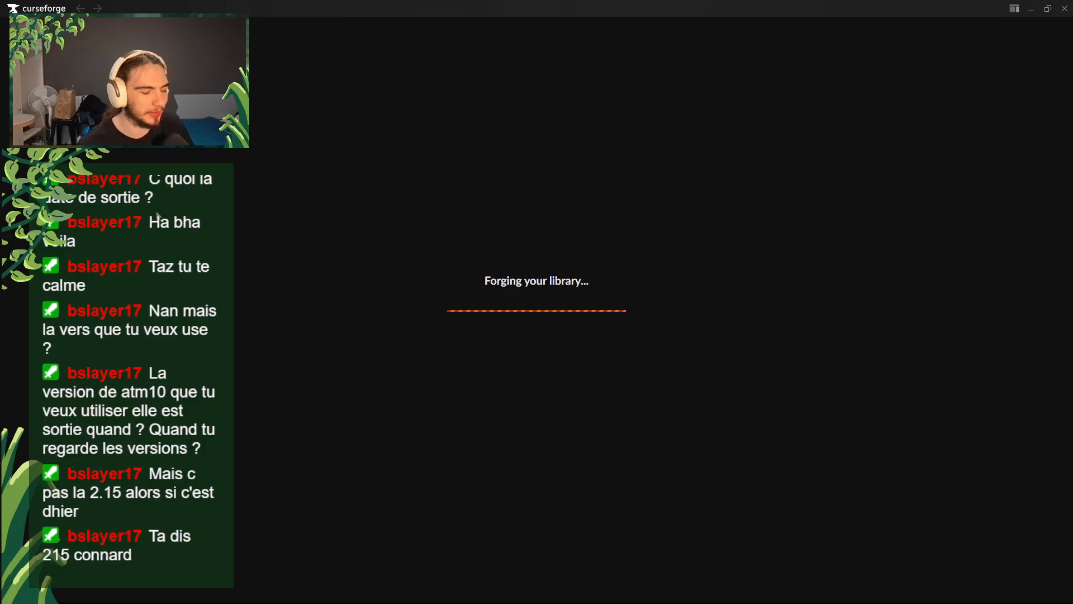
click(103, 167)
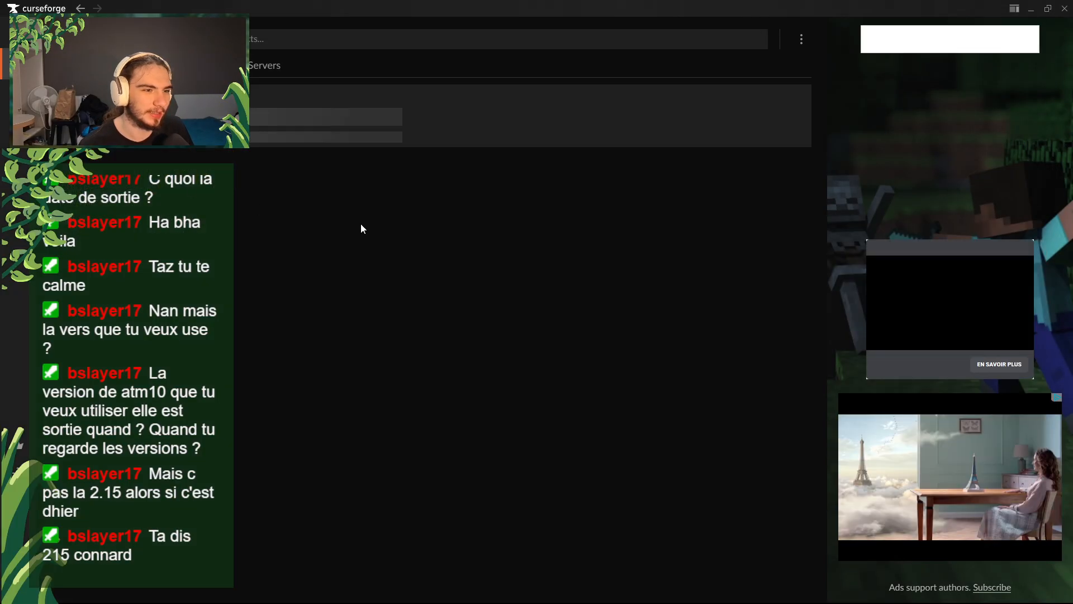
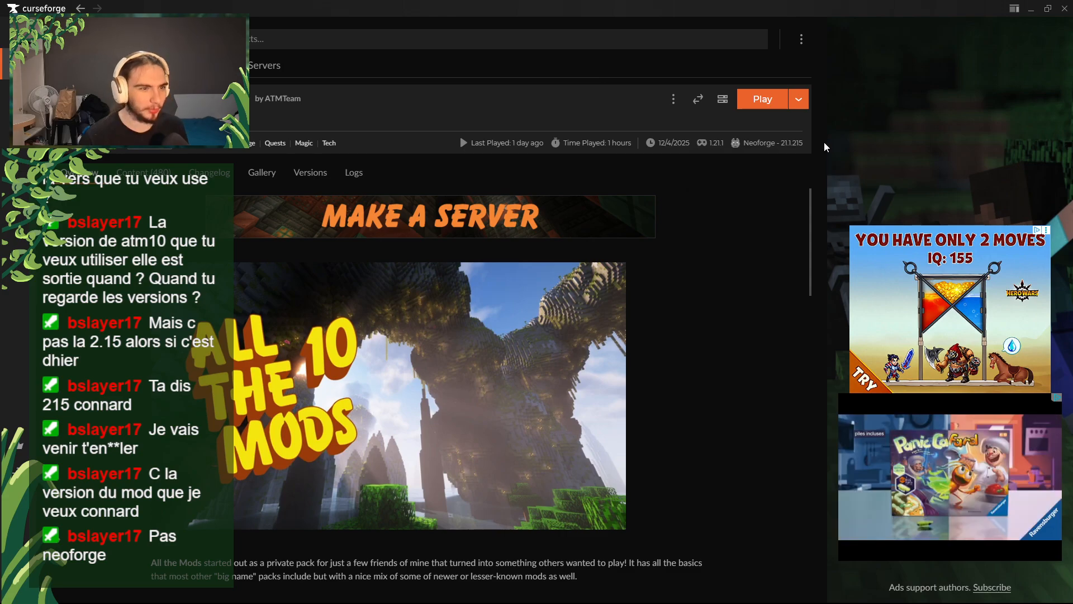
click(1065, 7)
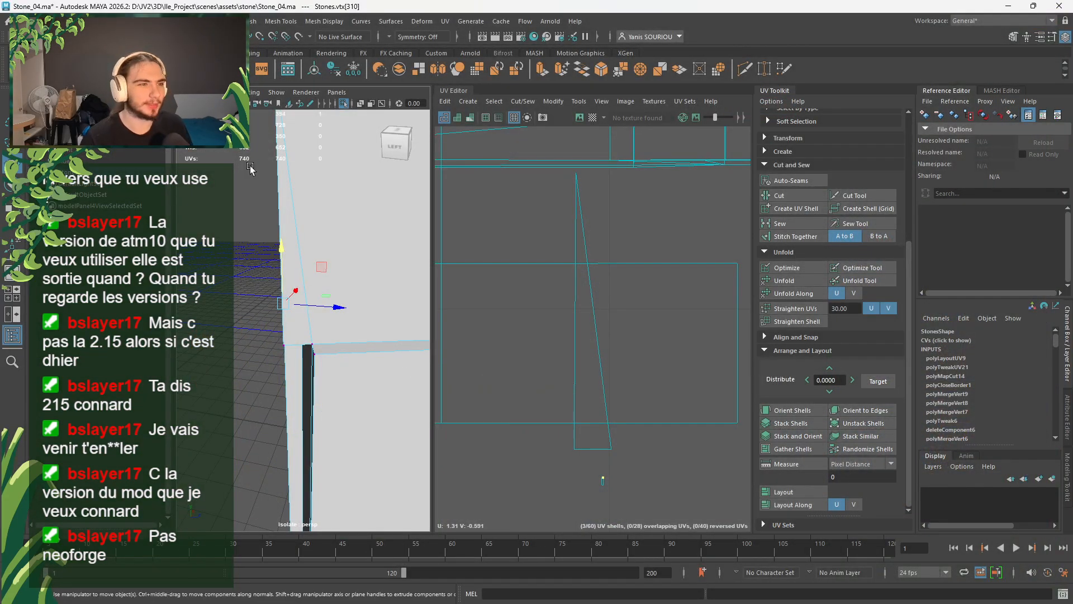
- Sew the UVs along the diagonal edge on the top block's side and the short edge beneath its overhang
right_drag(311, 246, 306, 220)
click(299, 226)
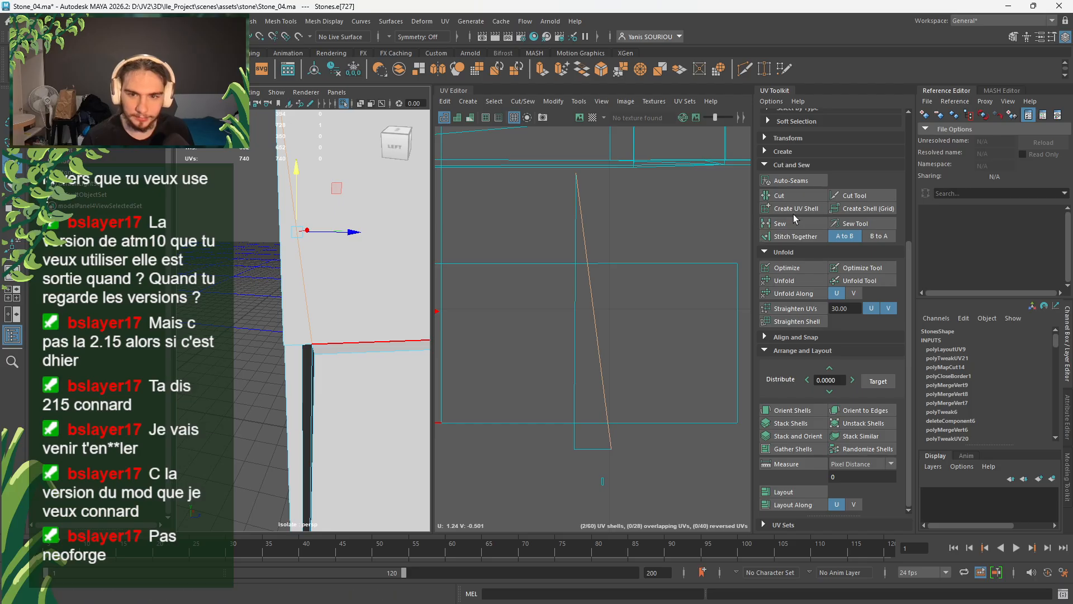
click(782, 224)
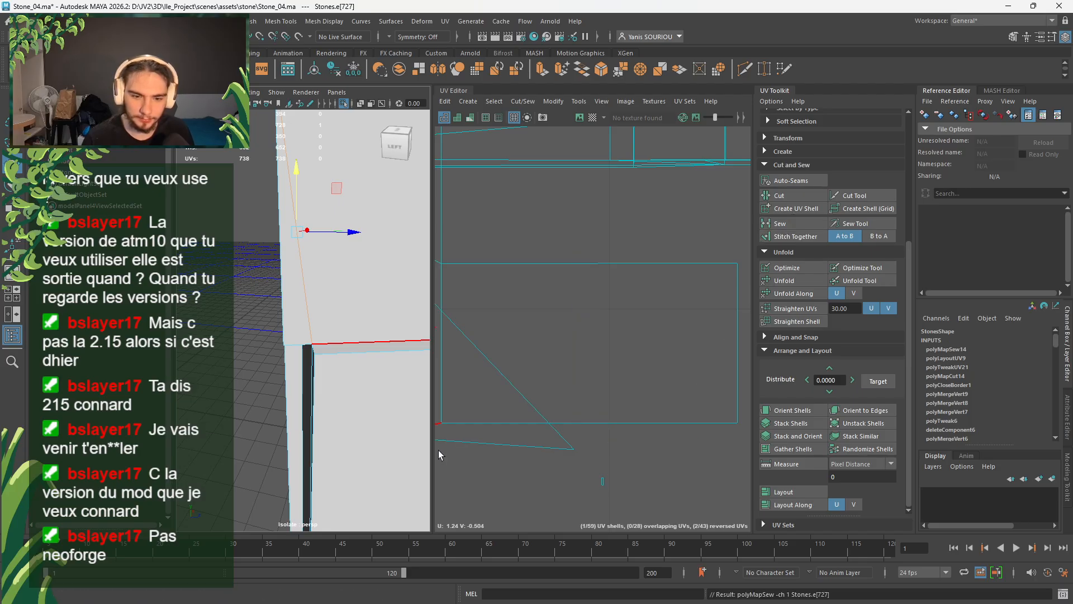
click(301, 358)
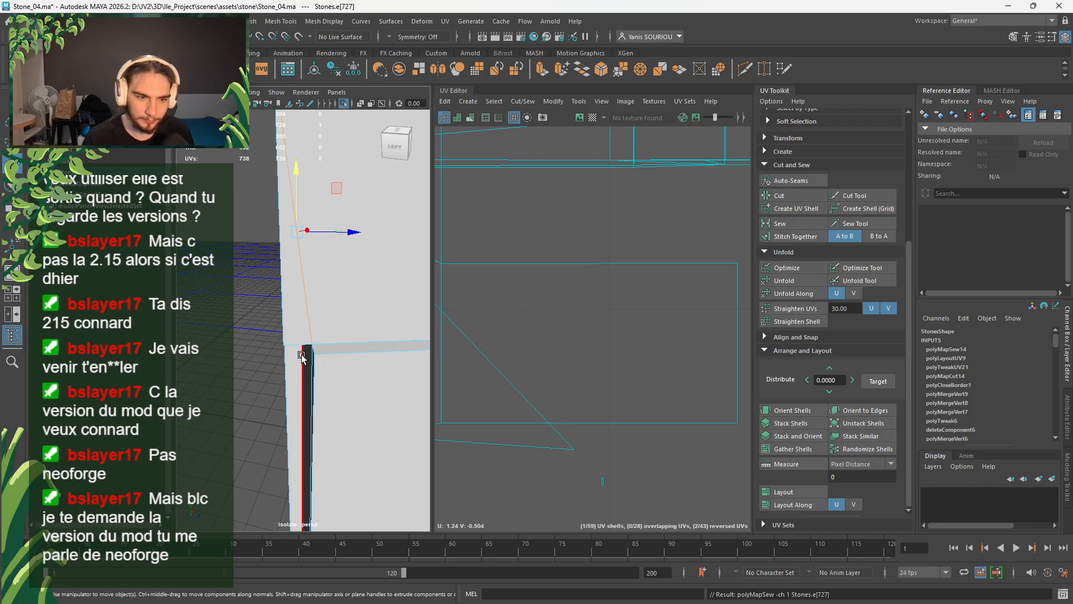
alt+drag(308, 390, 323, 328)
click(322, 327)
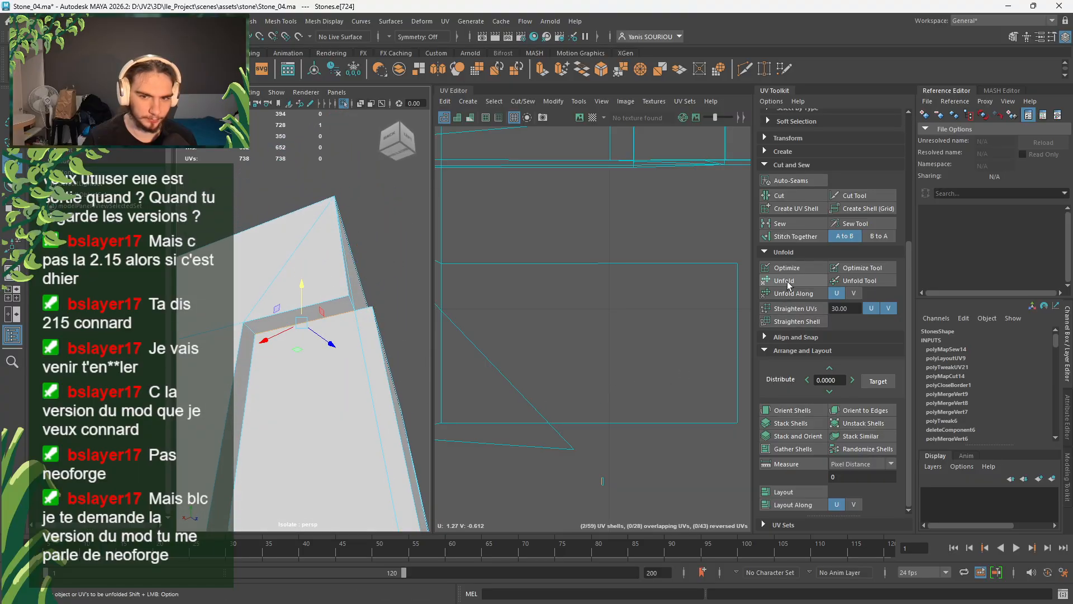
click(788, 225)
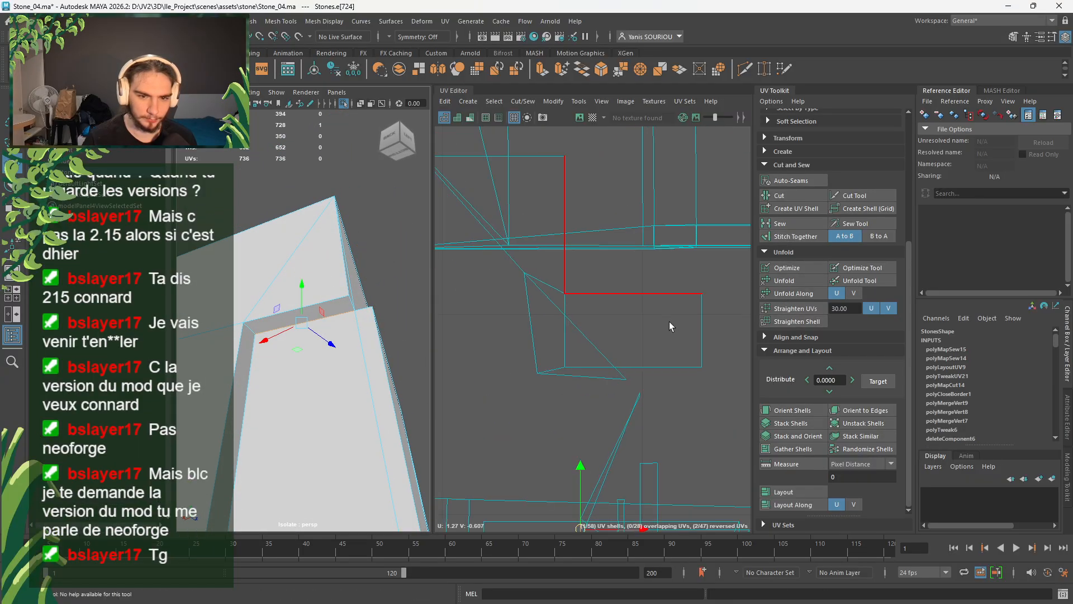
- Select all of the upright stone's UV shells, unfold them again and orient them
scroll(670, 324, down, 10)
alt+middle_drag(696, 429, 602, 427)
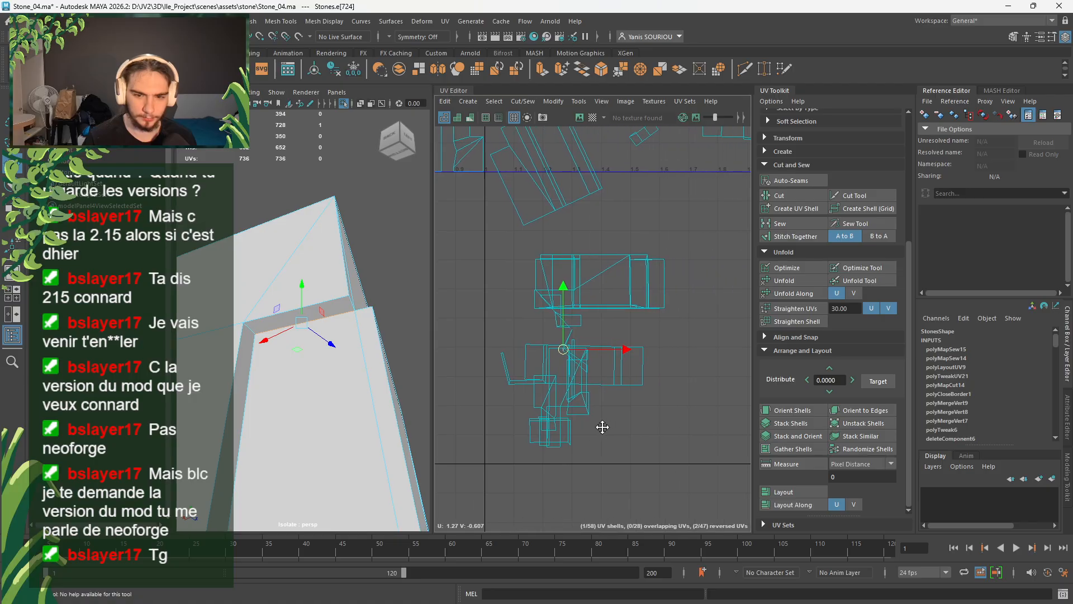
right_drag(675, 425, 647, 414)
drag(653, 454, 502, 316)
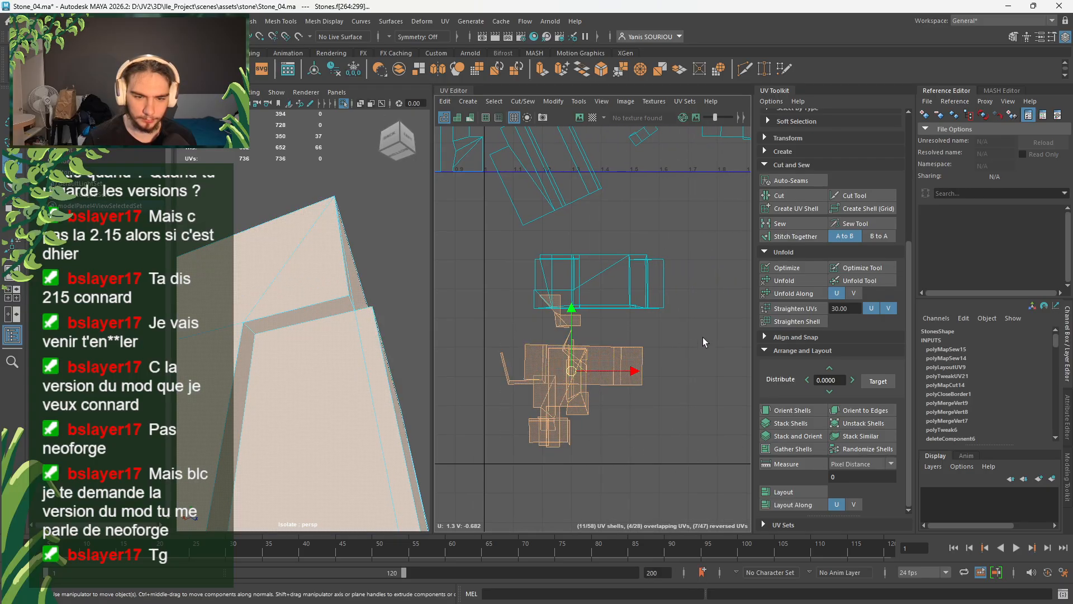
click(810, 282)
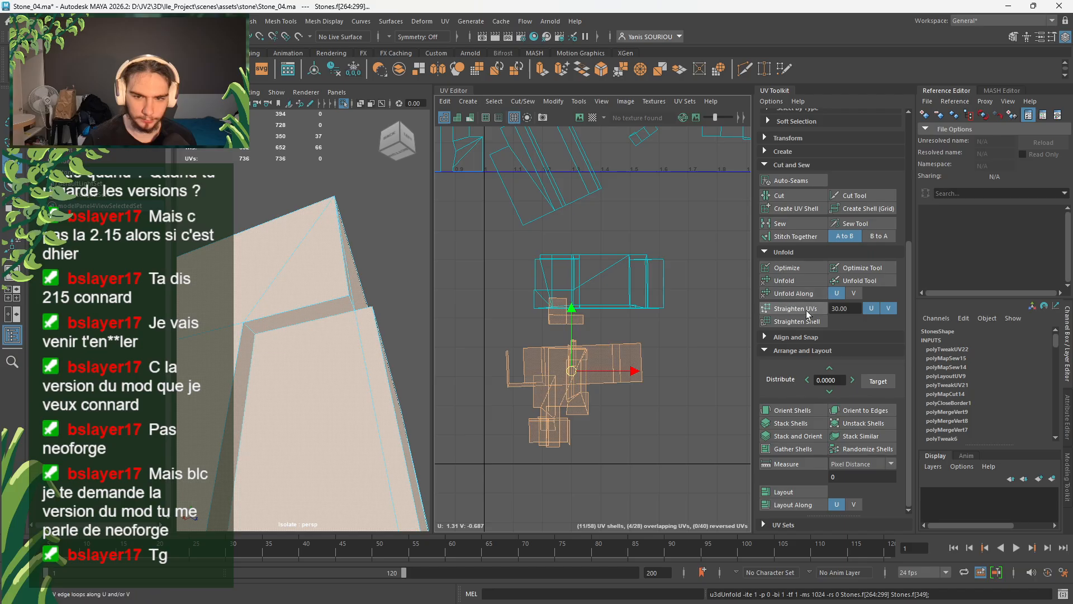
click(784, 427)
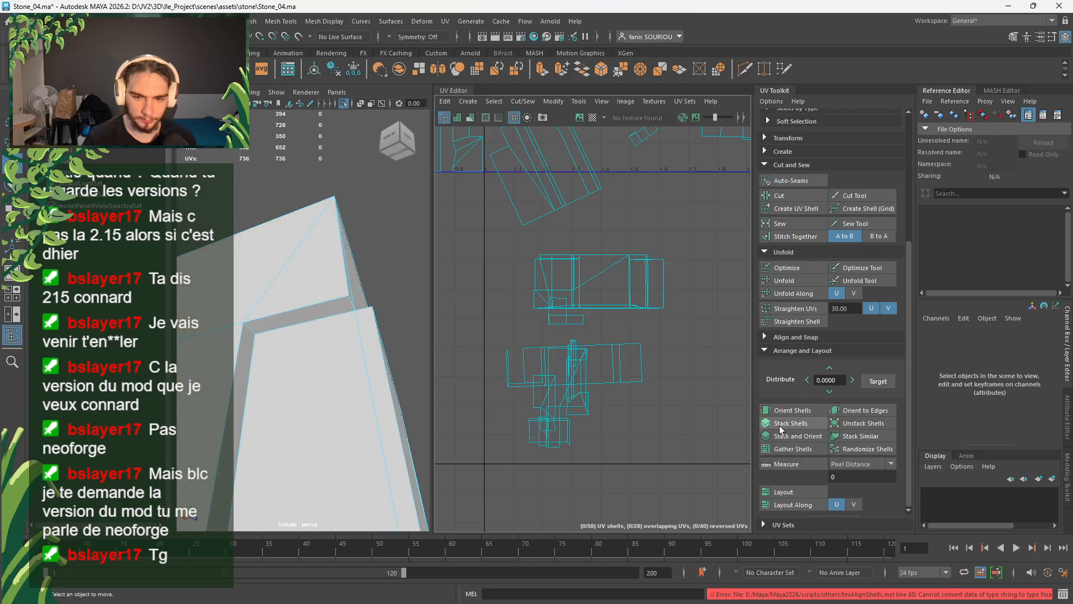
drag(666, 449, 513, 308)
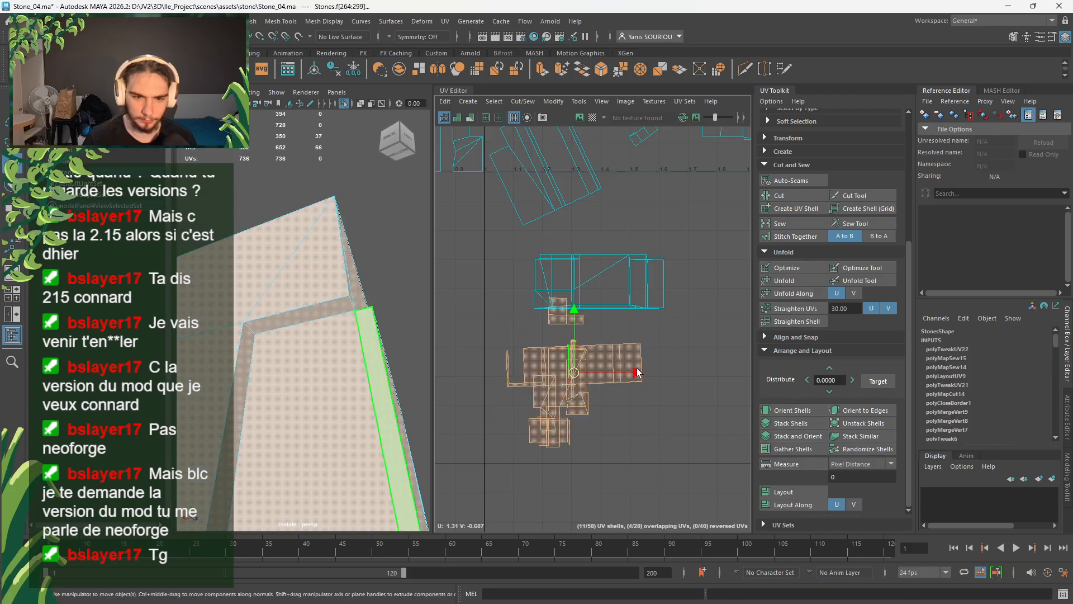
click(796, 414)
- Move the small L-shaped UV shell up and away from the stone's other overlapping shells
click(639, 421)
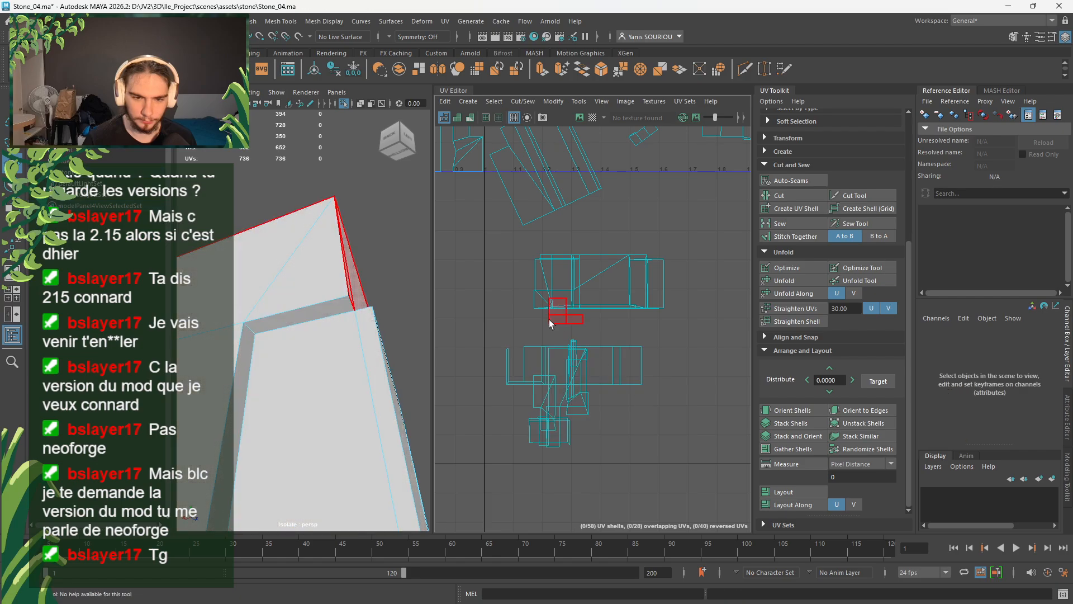
click(559, 313)
drag(567, 311, 687, 154)
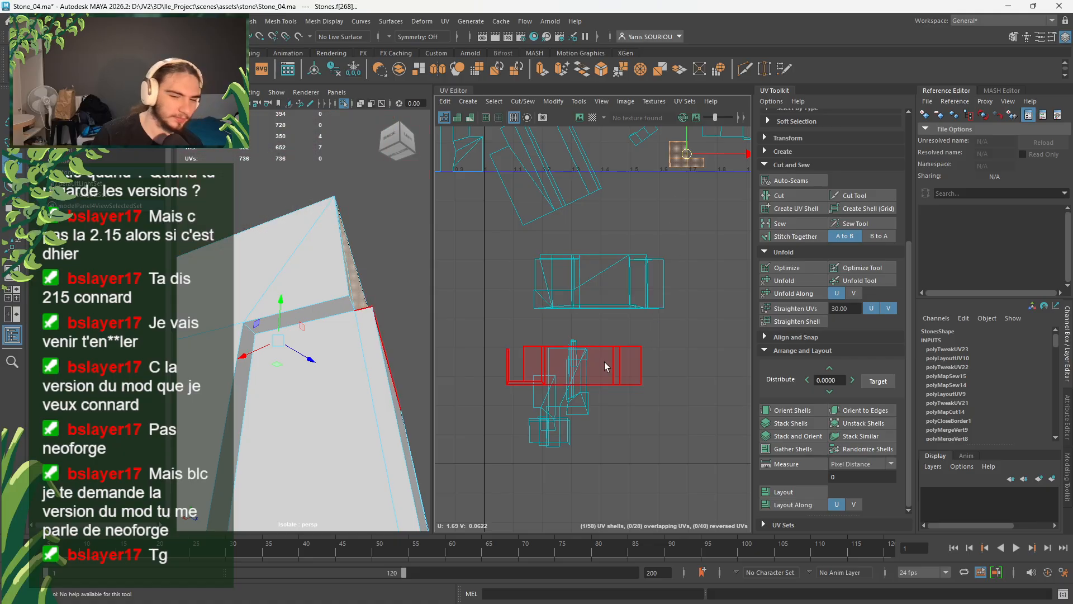
- Move the upright stone's wide shell and its two taller shells apart into the empty UV space beside the block's large shell
click(576, 366)
drag(577, 367, 703, 202)
click(571, 390)
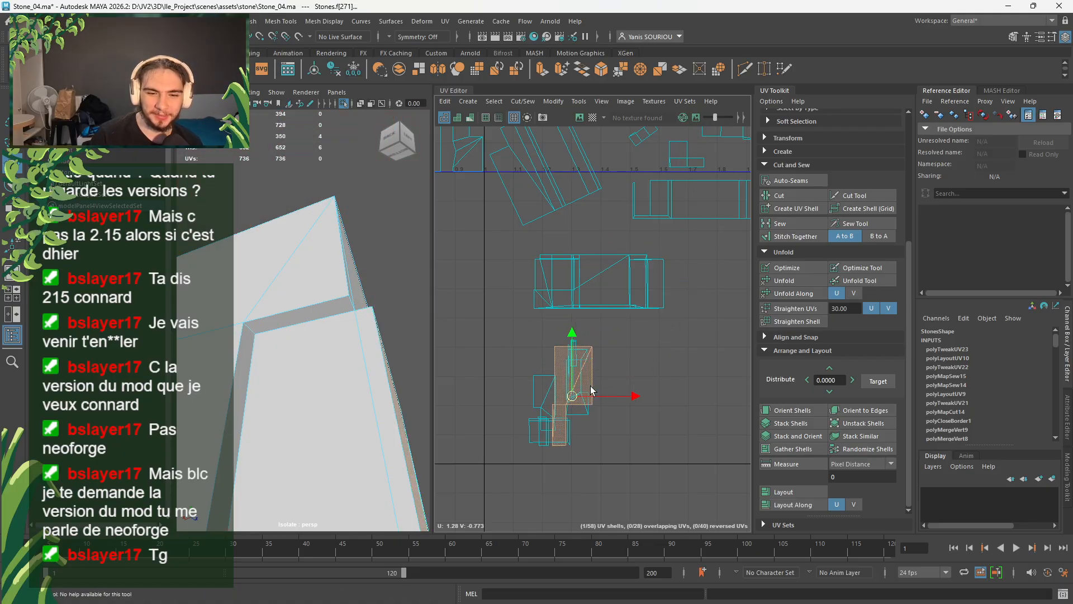
drag(571, 390, 709, 282)
click(578, 398)
drag(578, 398, 743, 277)
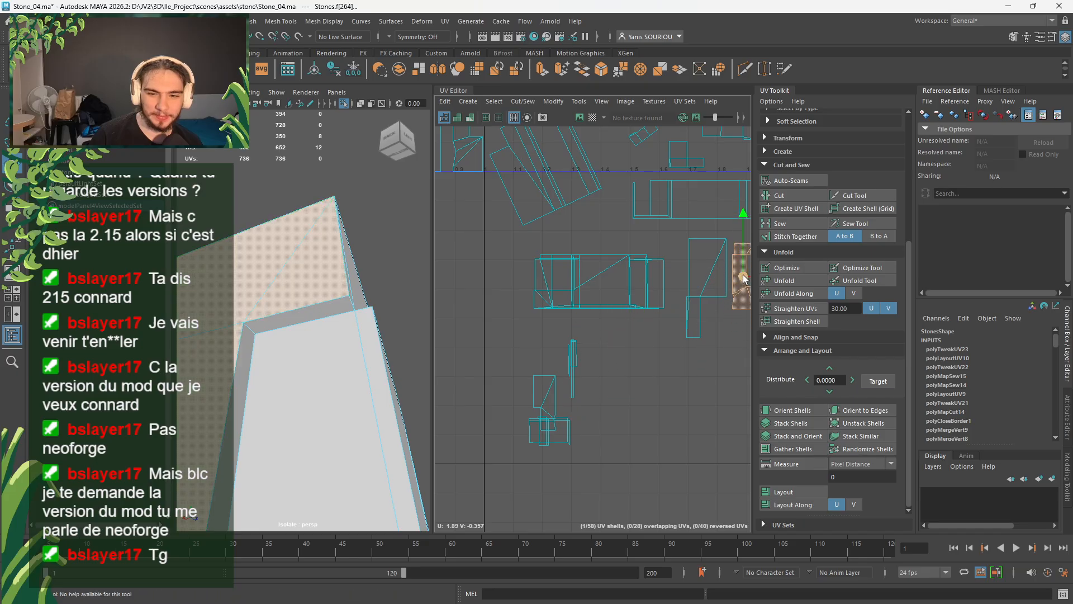
- Sew the UVs along the two long vertical edges bordering the narrow strip beside the upright stone's broad face
click(573, 357)
click(630, 439)
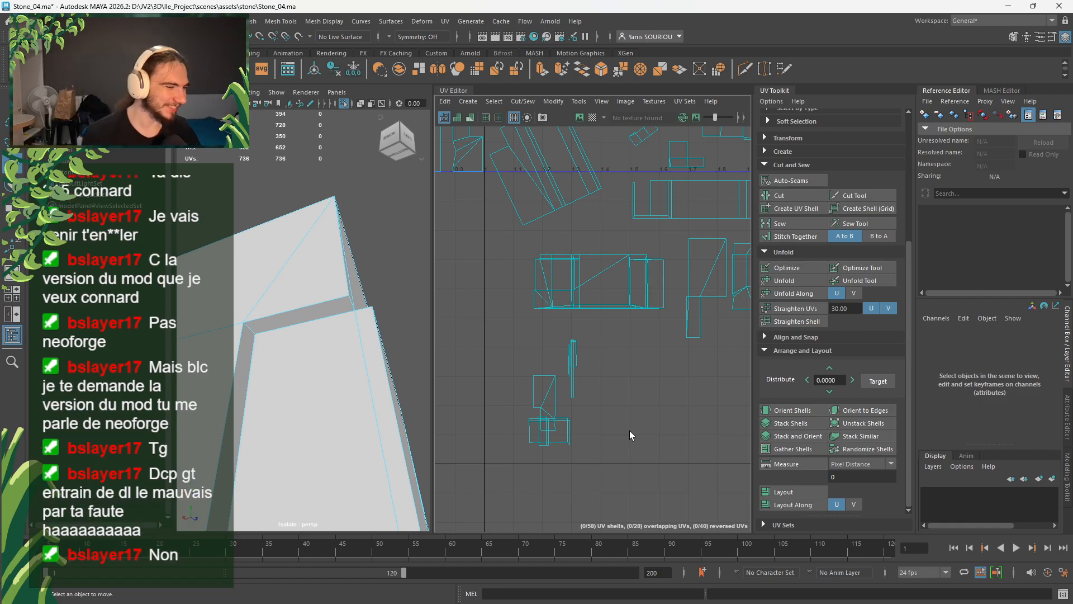
scroll(622, 421, up, 2)
scroll(623, 421, up, 4)
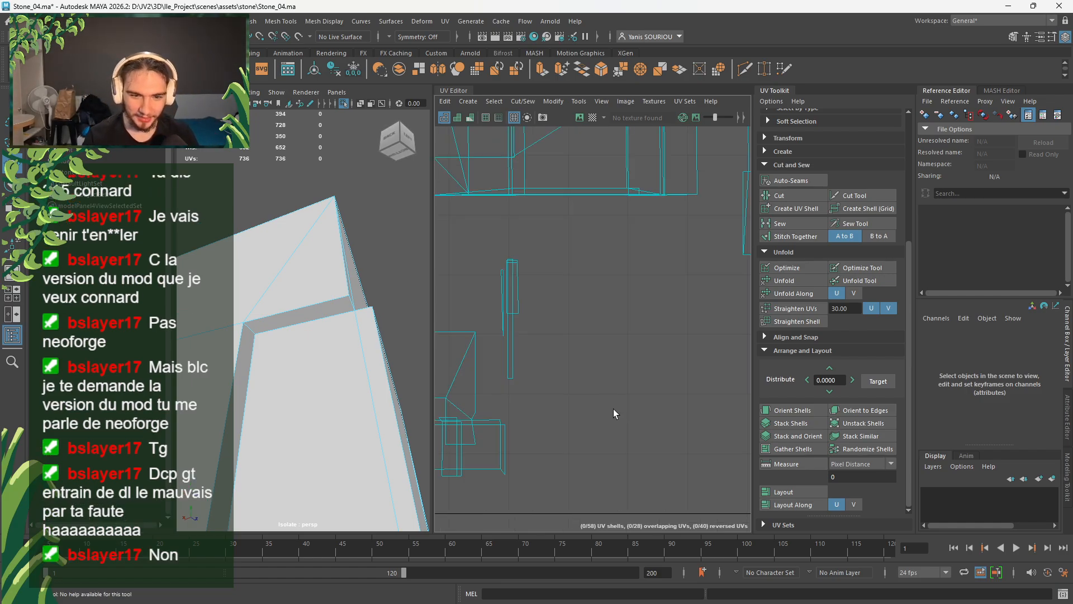
alt+middle_drag(524, 314, 599, 411)
click(544, 344)
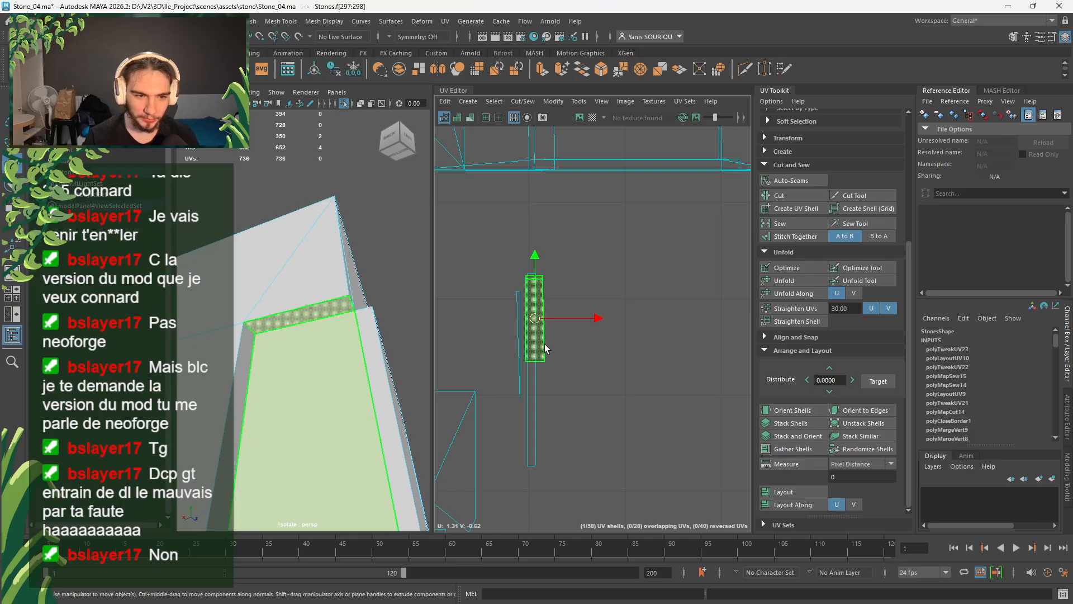
scroll(589, 440, down, 1)
scroll(589, 440, down, 1)
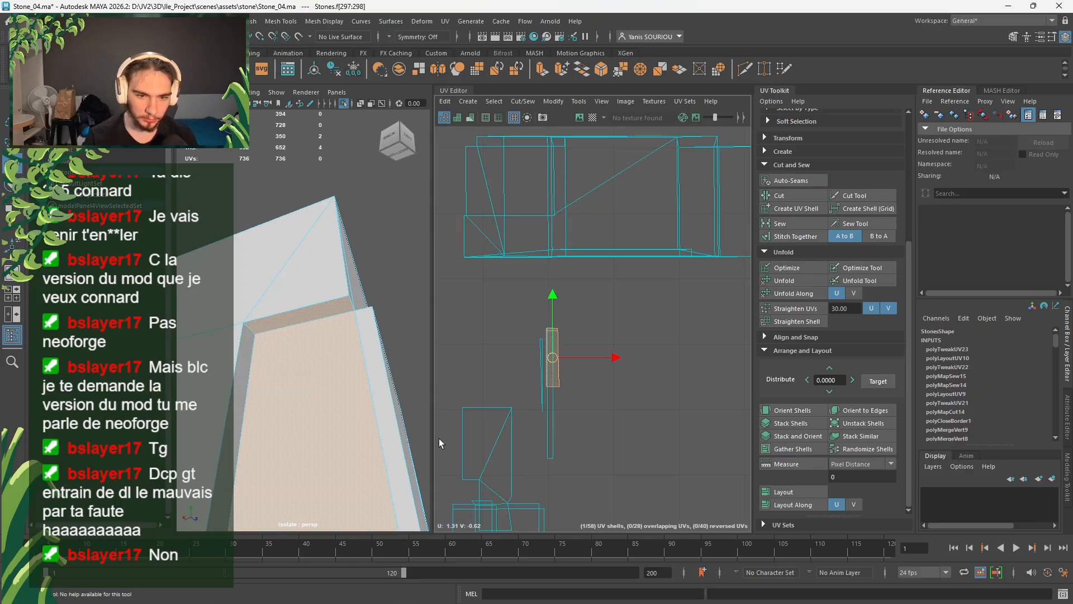
alt+middle_drag(338, 441, 312, 325)
right_drag(326, 284, 328, 248)
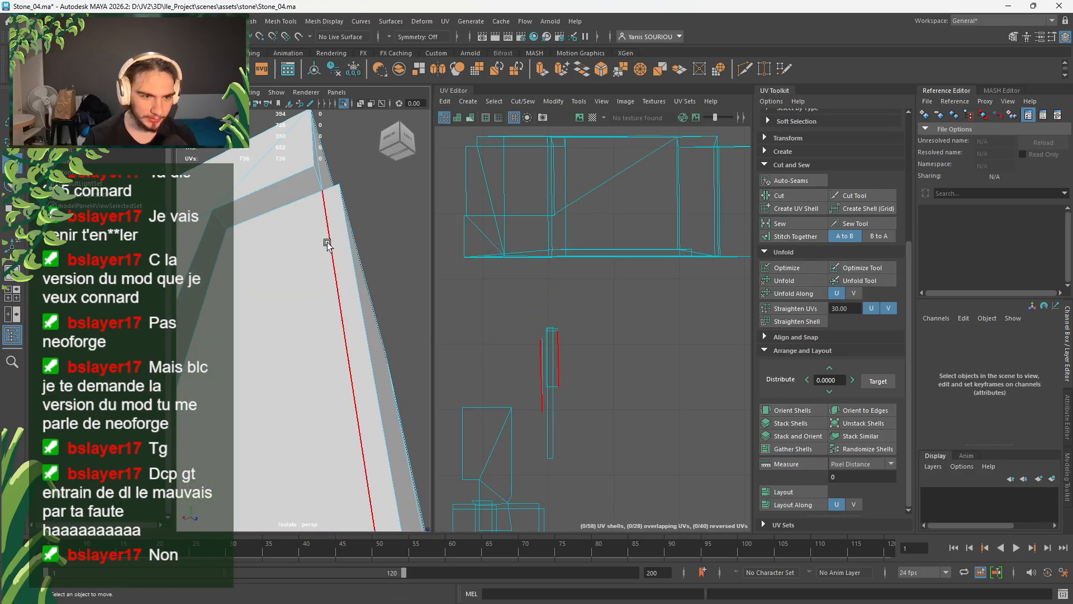
click(338, 294)
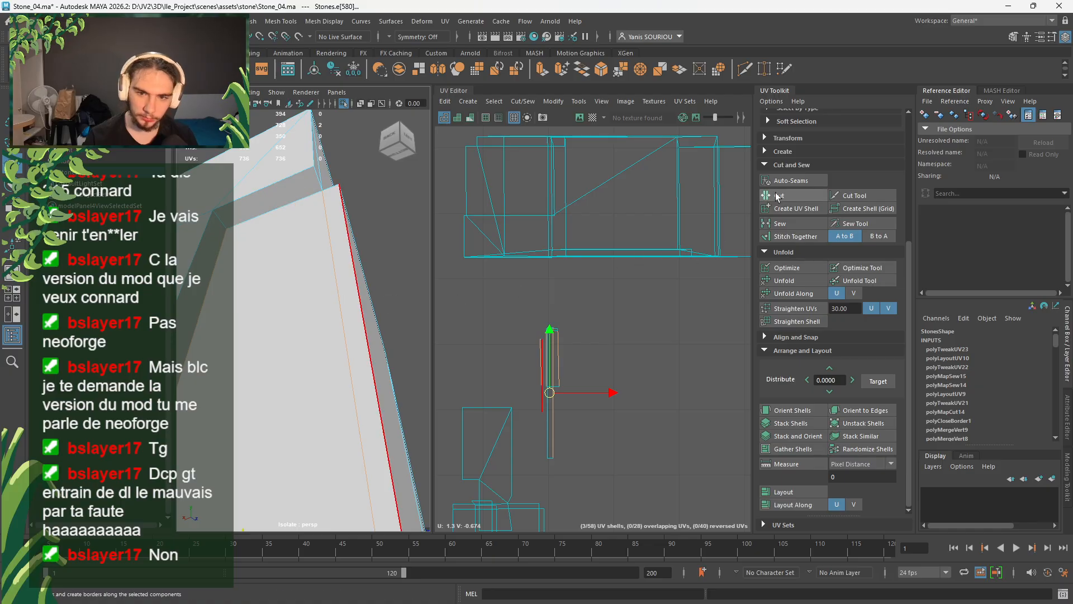
click(781, 225)
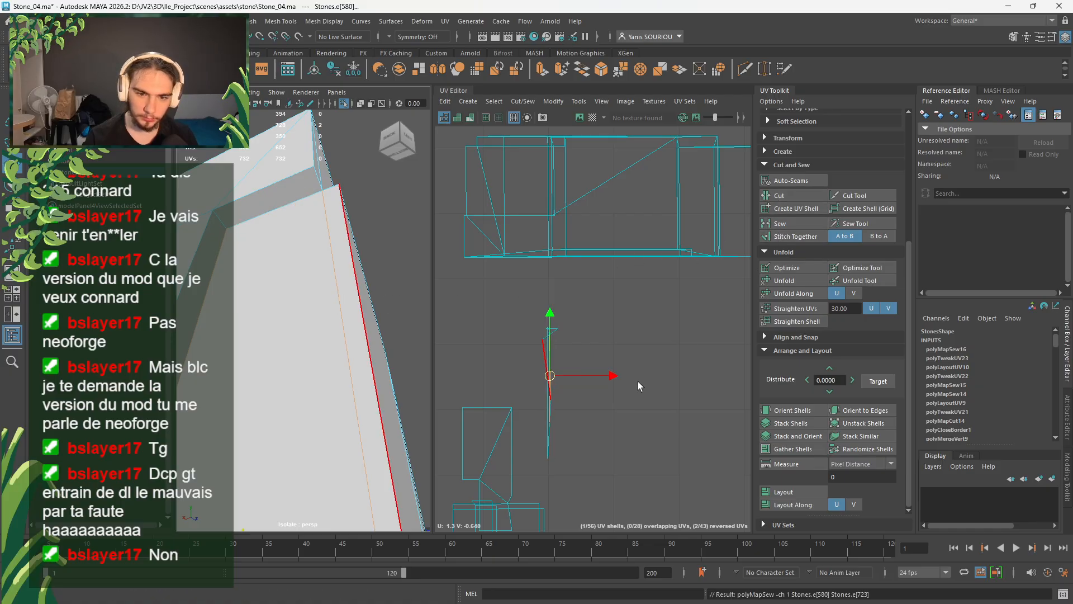
- Unfold the thin collapsed shell of the newly sewn broad face and strip
right_drag(679, 347, 652, 335)
click(542, 378)
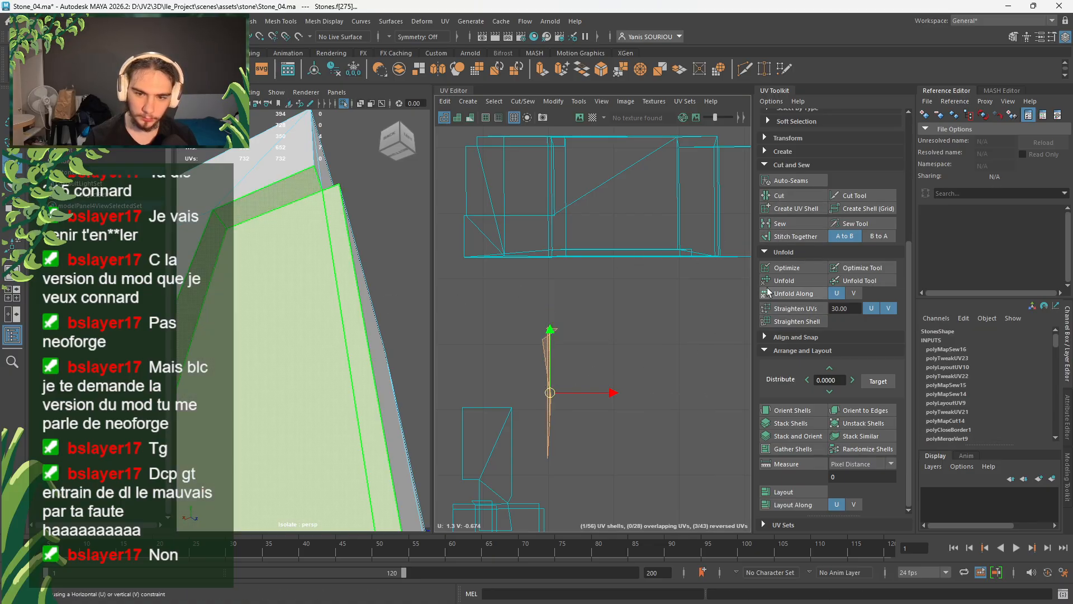
click(784, 281)
- Sew the UVs along the long vertical corner edge running down from the notch on the upright stone's other side
alt+middle_drag(653, 372, 614, 405)
scroll(380, 374, down, 5)
alt+drag(381, 376, 349, 424)
alt+drag(338, 385, 335, 330)
right_drag(336, 284, 336, 253)
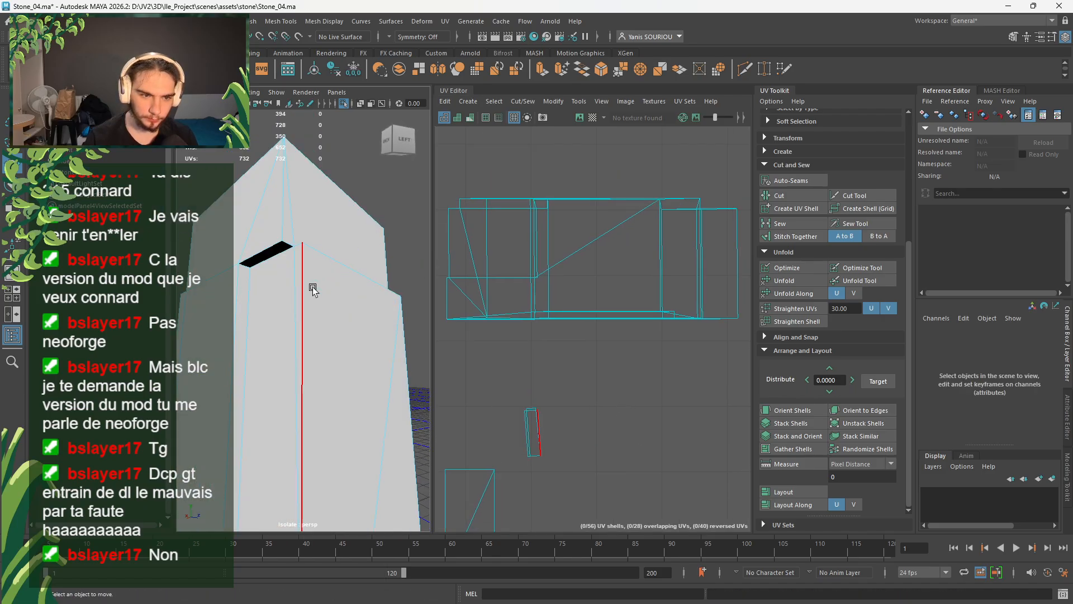
click(313, 287)
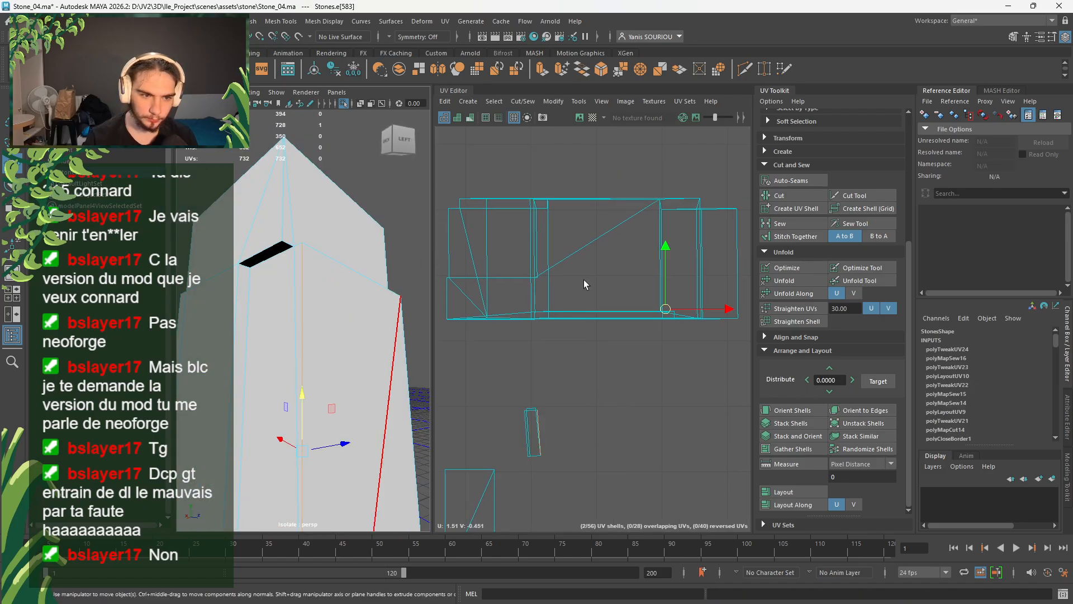
click(788, 227)
- Unfold the distorted shell that joins the upright stone's broad faces along the sewn corner
right_drag(649, 437, 604, 419)
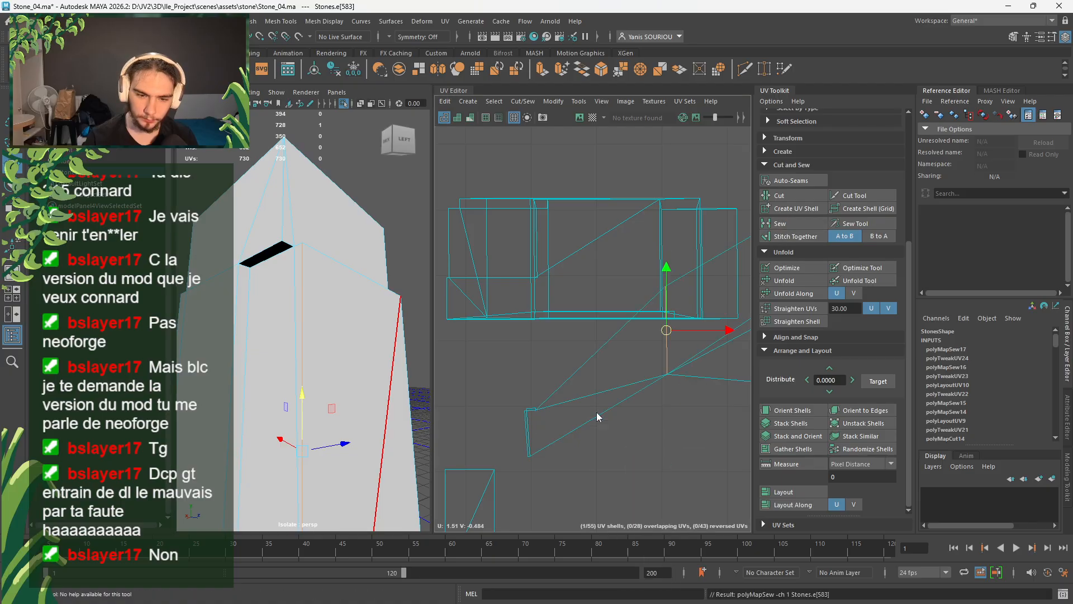
click(692, 387)
click(792, 282)
scroll(705, 373, down, 4)
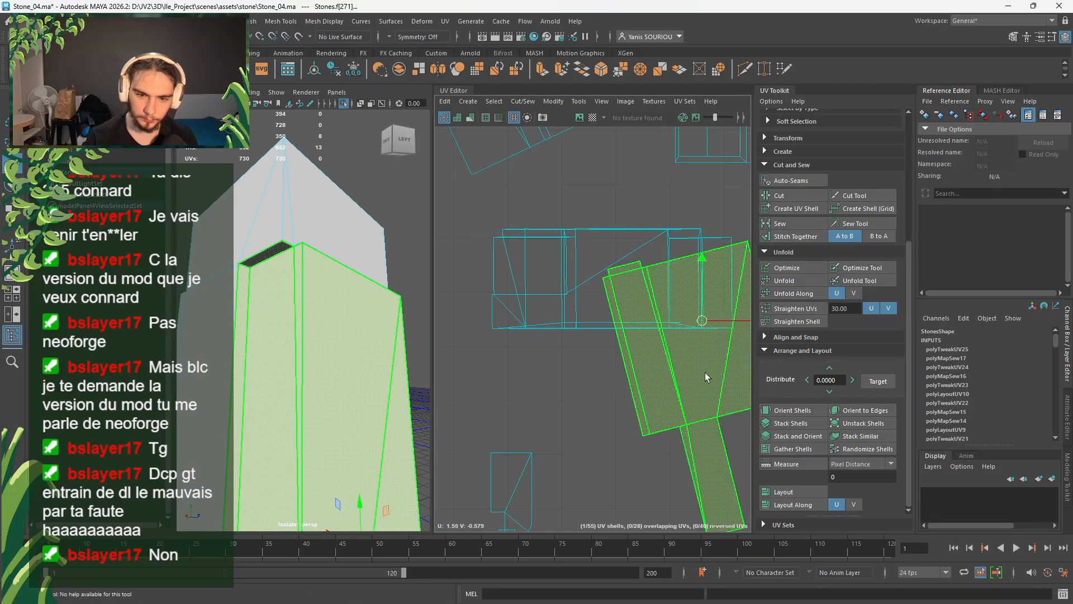
- Separate the upright stone's overlapping small shells by moving the kinked shell up and the rectangular one sideways
alt+middle_drag(698, 386, 640, 352)
click(543, 411)
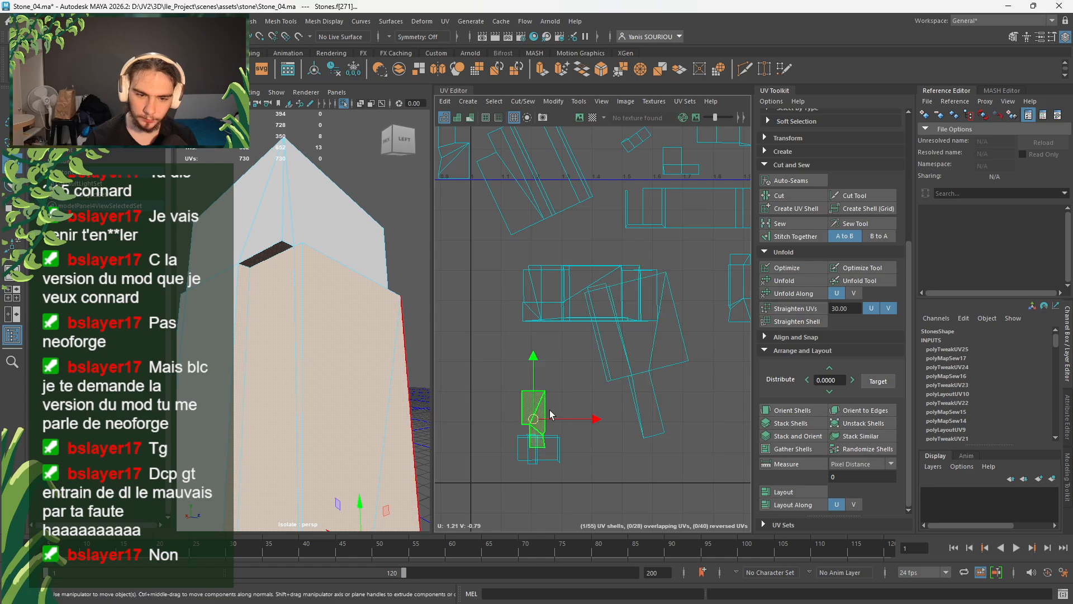
drag(535, 419, 538, 384)
alt+middle_drag(551, 400, 599, 350)
click(587, 399)
drag(586, 399, 668, 386)
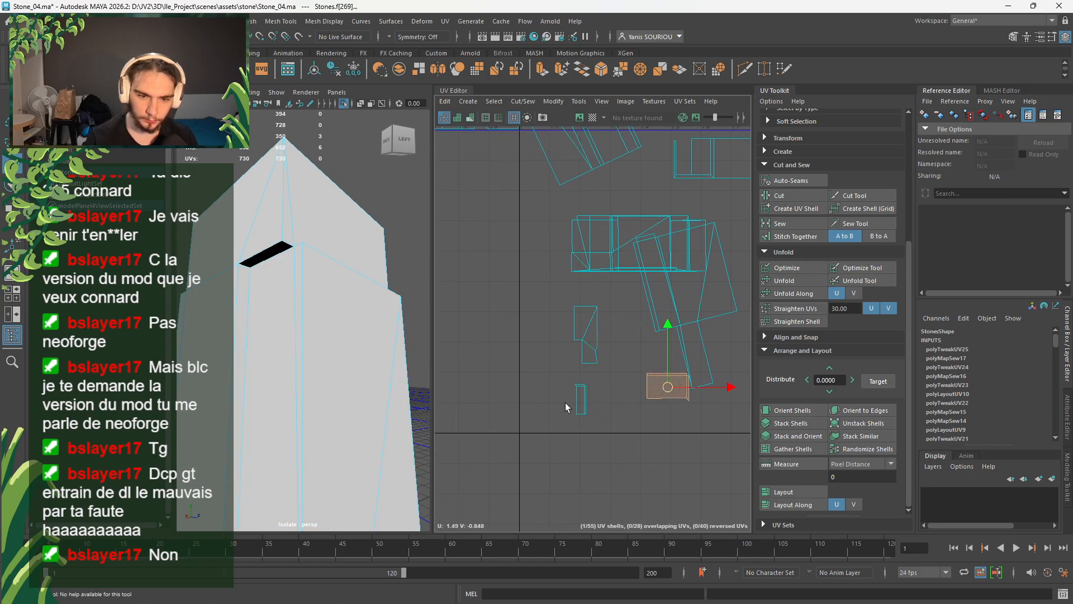
- Check the narrow and rectangular shells against the model, and move the upright stone's remaining shells out beyond the top block's shell
click(582, 402)
key(f)
key(f)
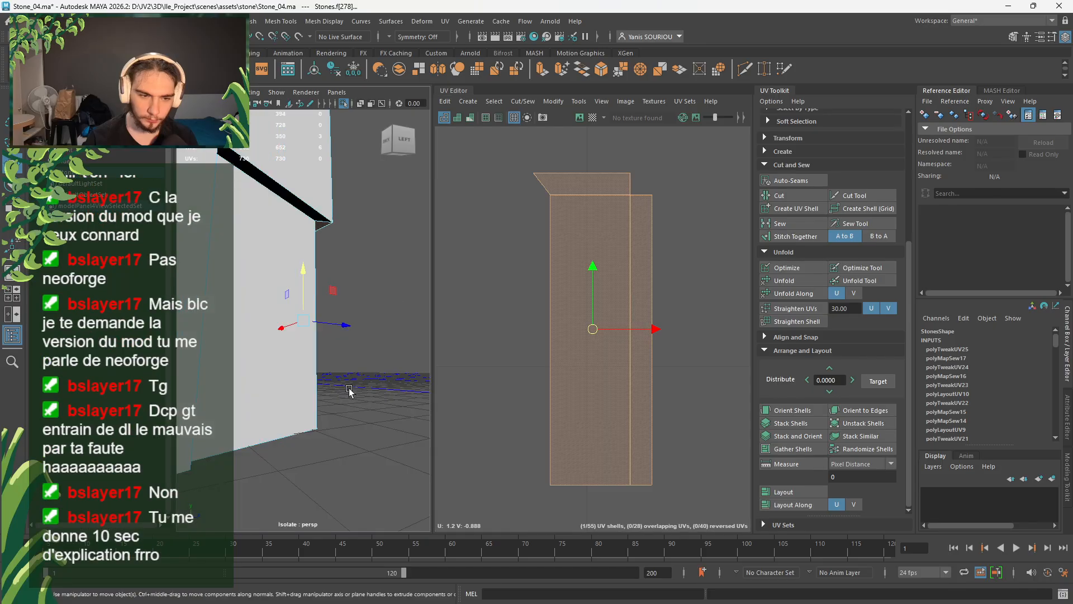
alt+drag(350, 390, 197, 388)
scroll(682, 377, down, 5)
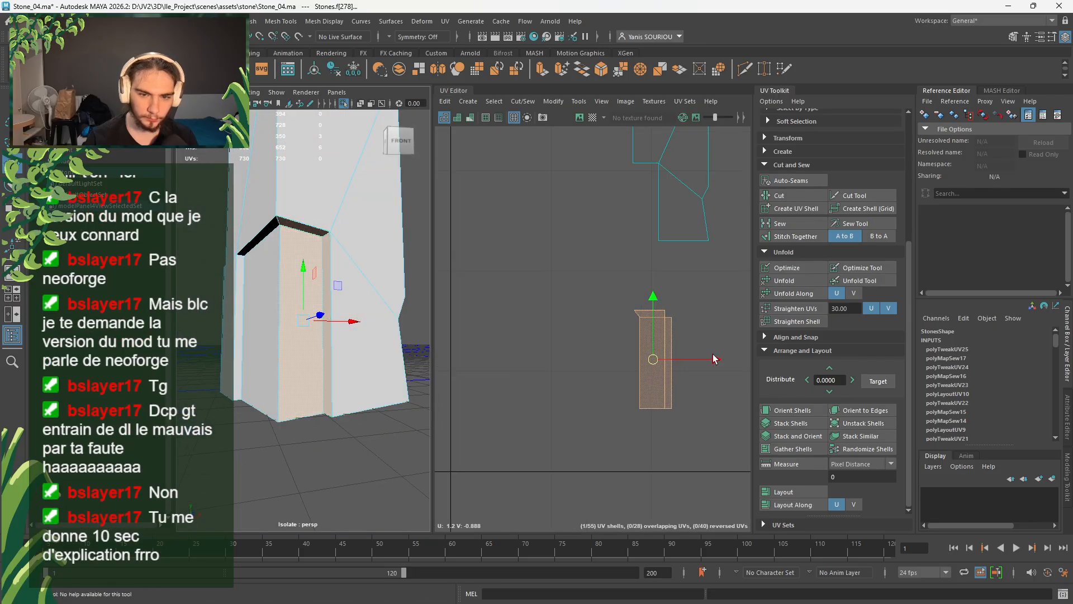
alt+middle_drag(691, 343, 422, 364)
click(640, 345)
key(f)
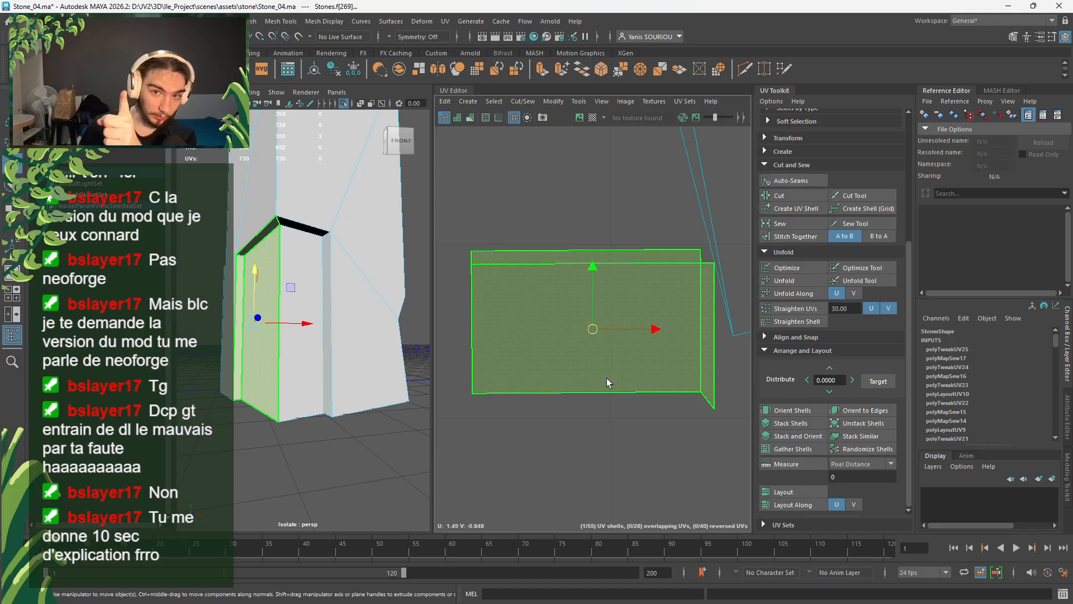
scroll(604, 378, down, 10)
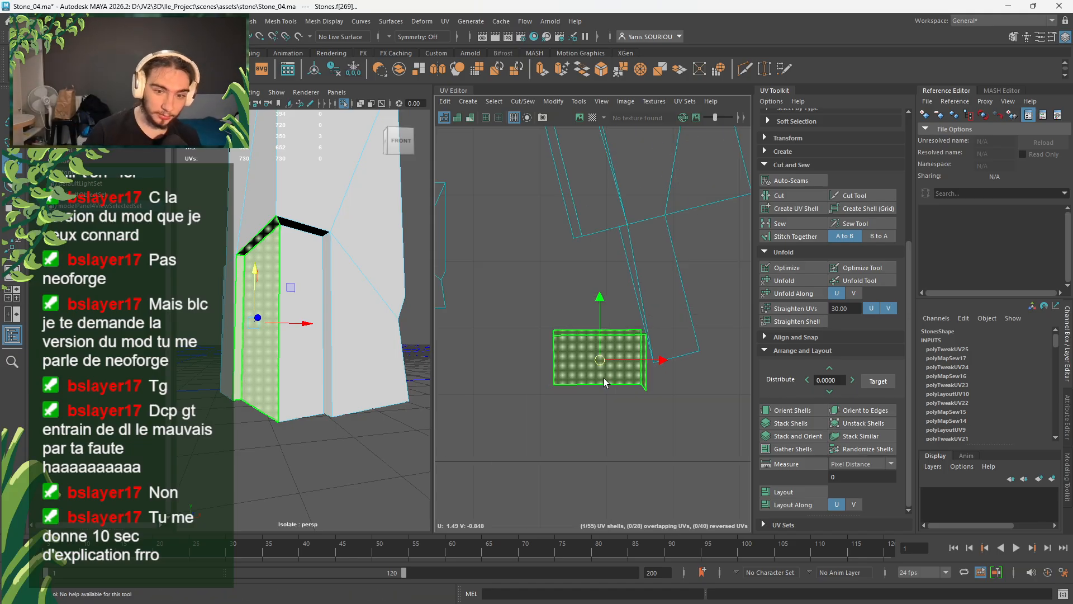
drag(528, 402, 742, 290)
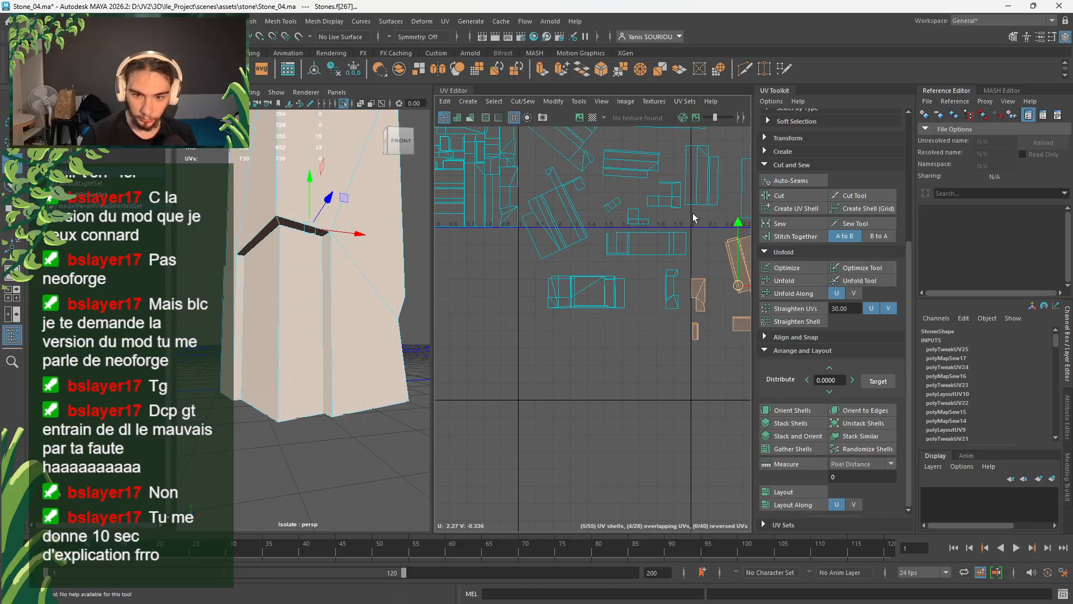
alt+middle_drag(693, 214, 726, 281)
- Select the top block's large overlapping UV shell and turn off isolation to show the block among the surrounding stones
click(566, 279)
scroll(632, 314, up, 5)
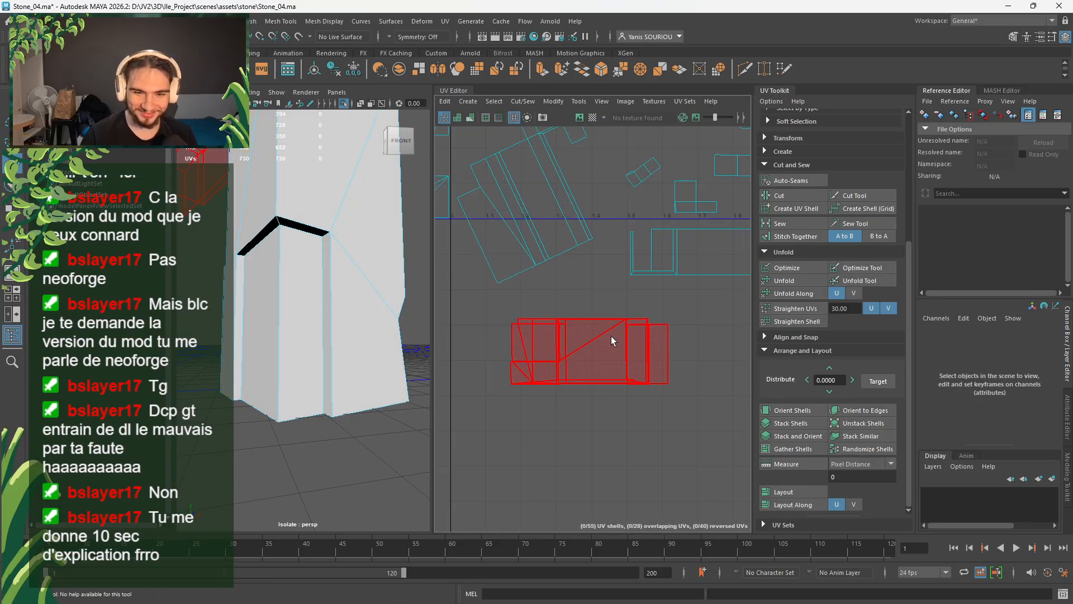
click(611, 337)
key(w)
scroll(261, 334, down, 5)
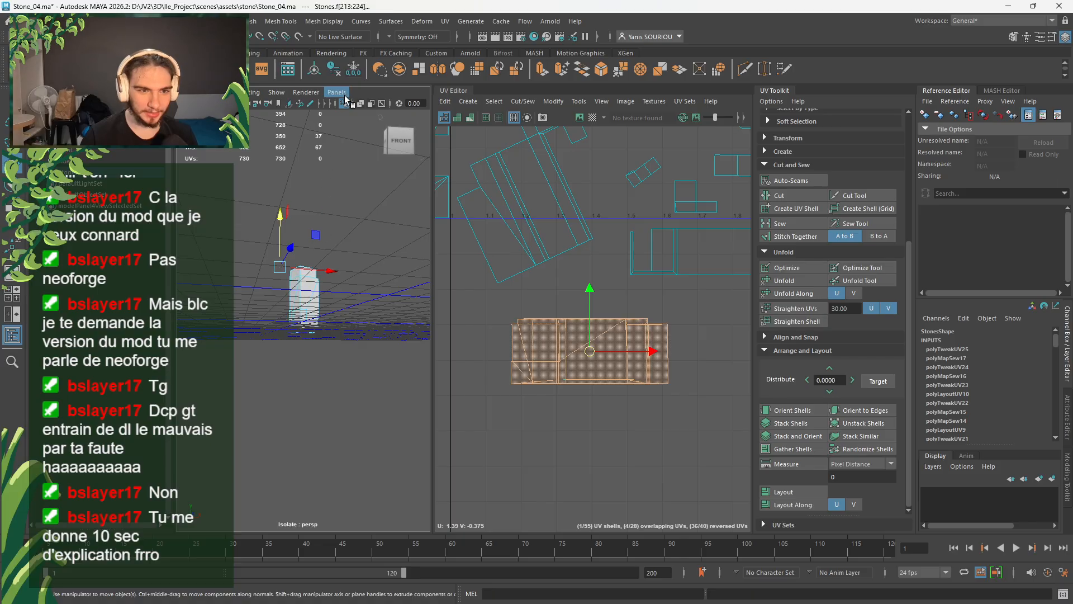
scroll(313, 291, up, 8)
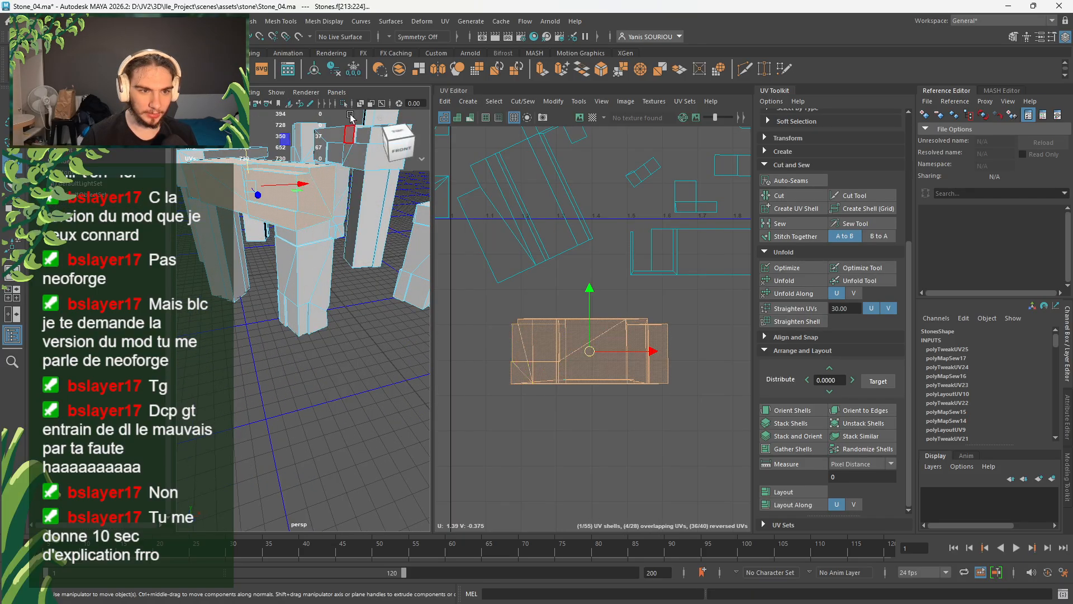
click(344, 104)
alt+drag(380, 296, 350, 235)
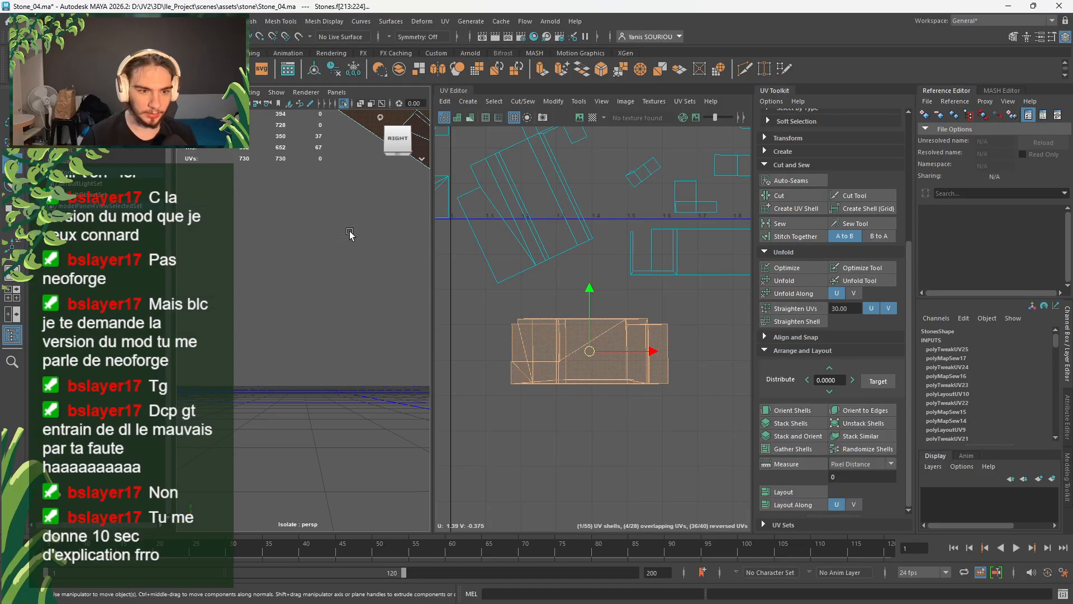
alt+middle_drag(350, 235, 235, 369)
click(344, 104)
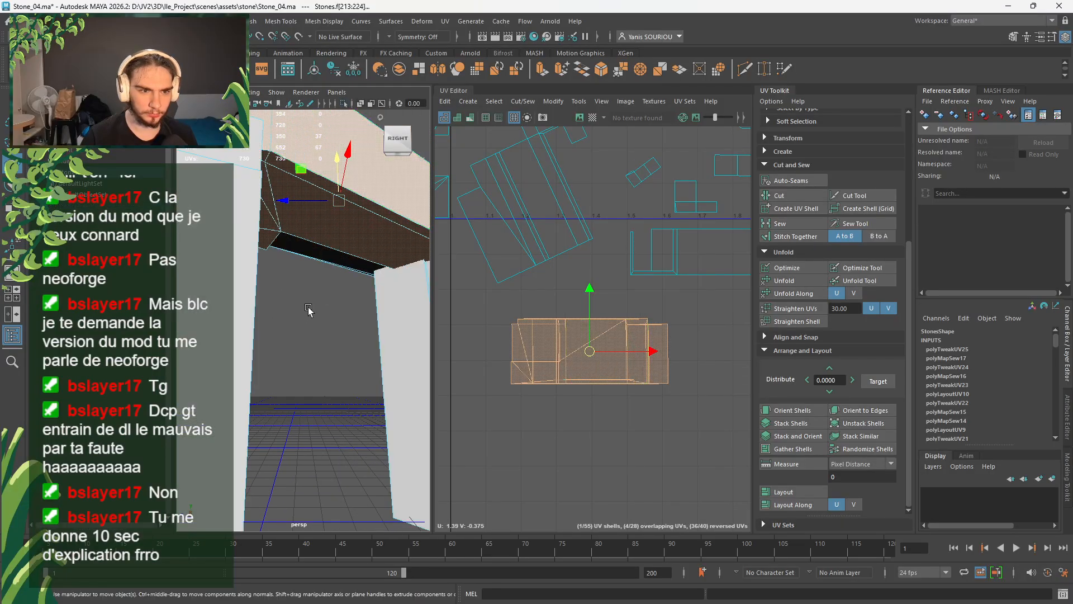
- Delete the long face running along the recess on the underside of the top block
alt+drag(307, 309, 474, 271)
alt+drag(204, 276, 319, 333)
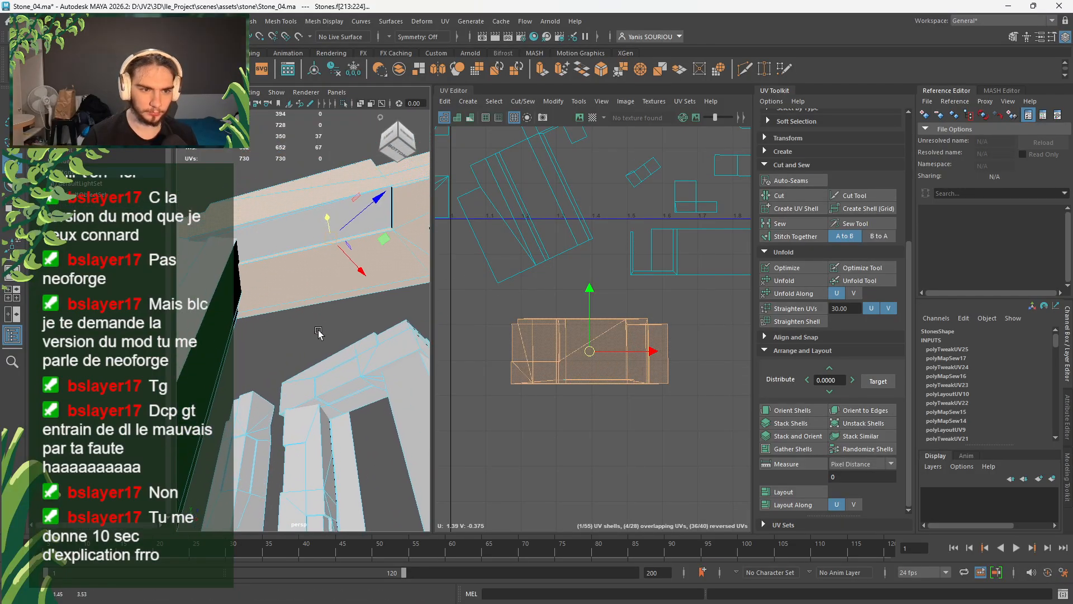
alt+middle_drag(318, 333, 323, 392)
alt+drag(311, 373, 307, 336)
click(300, 260)
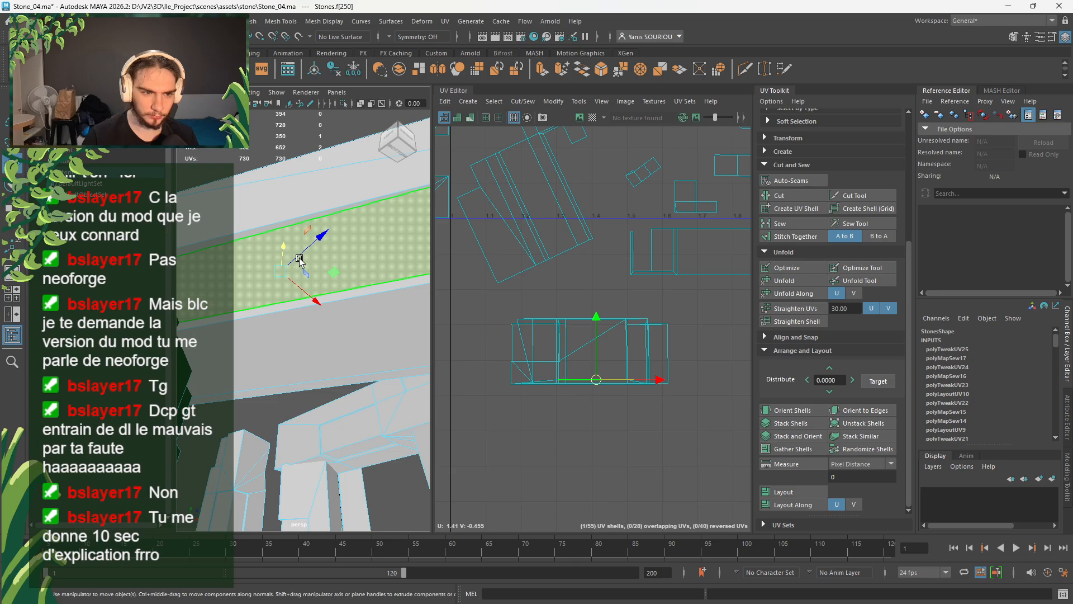
key(Delete)
- Delete the thin strip face beside the opening in the top block and the short strip face at its end
double_click(265, 207)
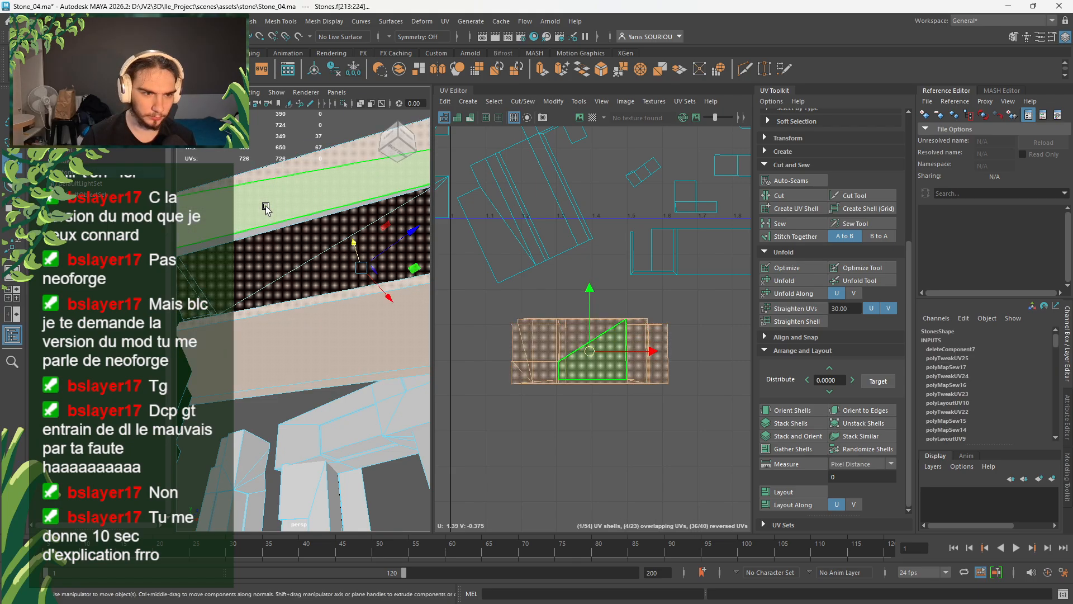
click(260, 230)
key(Delete)
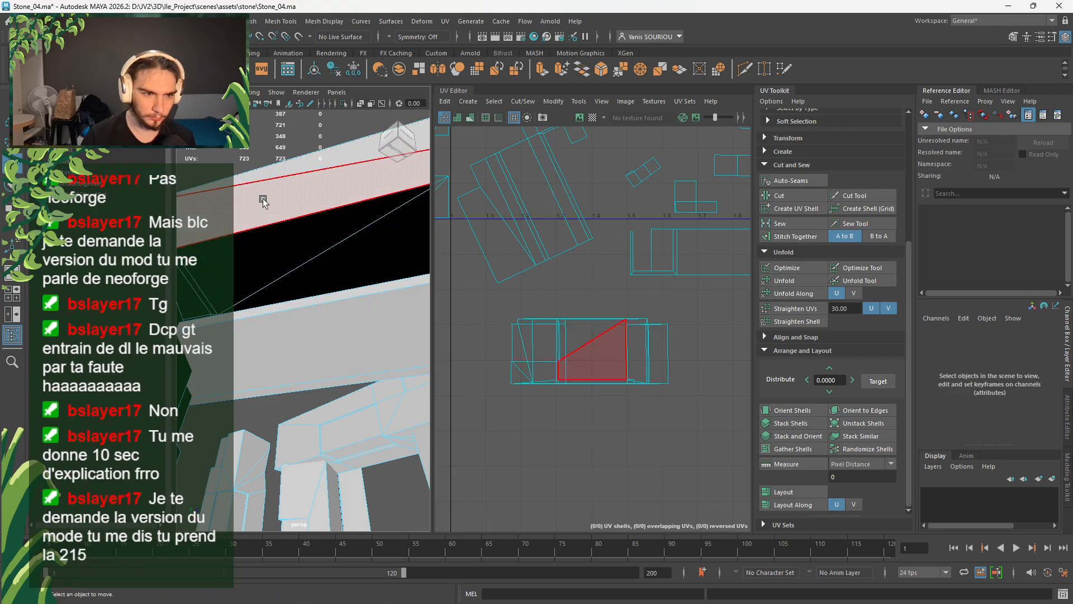
alt+drag(271, 208, 290, 229)
alt+drag(302, 362, 390, 336)
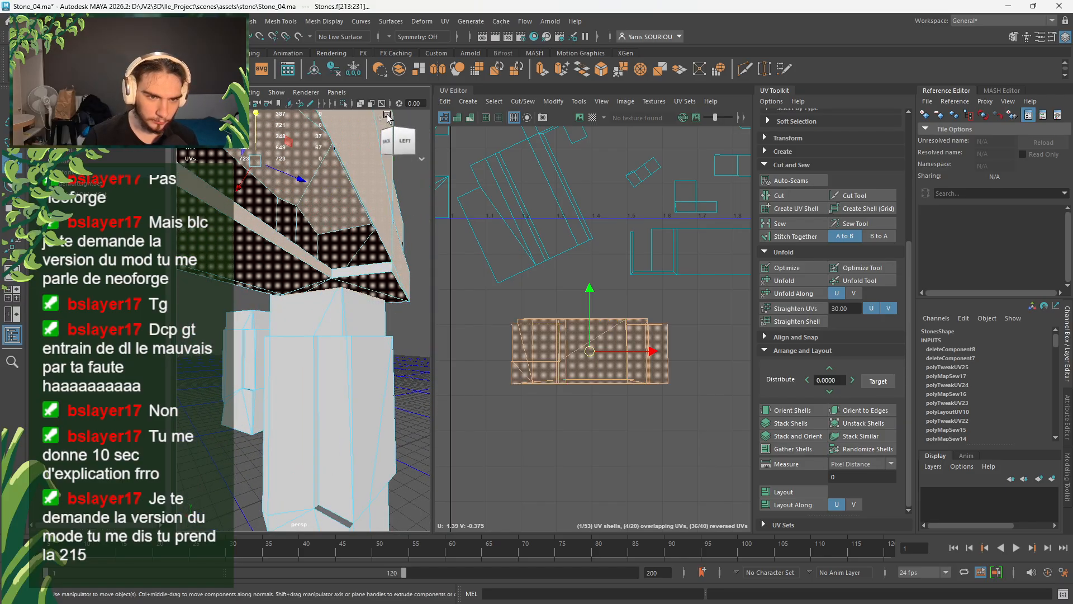
click(382, 269)
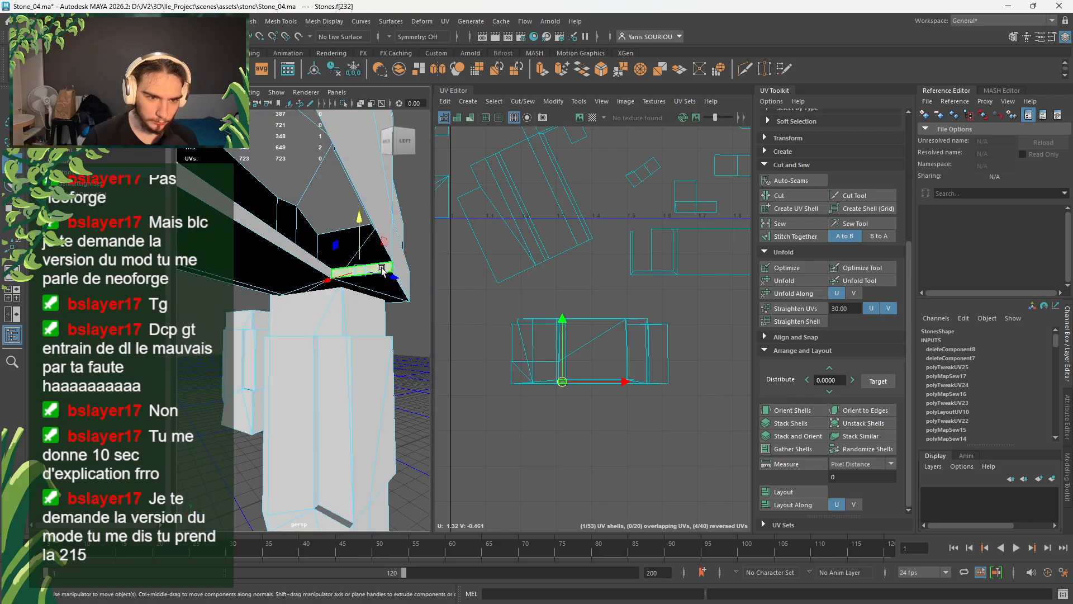
key(Delete)
- Select the whole top block, isolate it in the viewport, and inspect the open recess on its underside
double_click(383, 282)
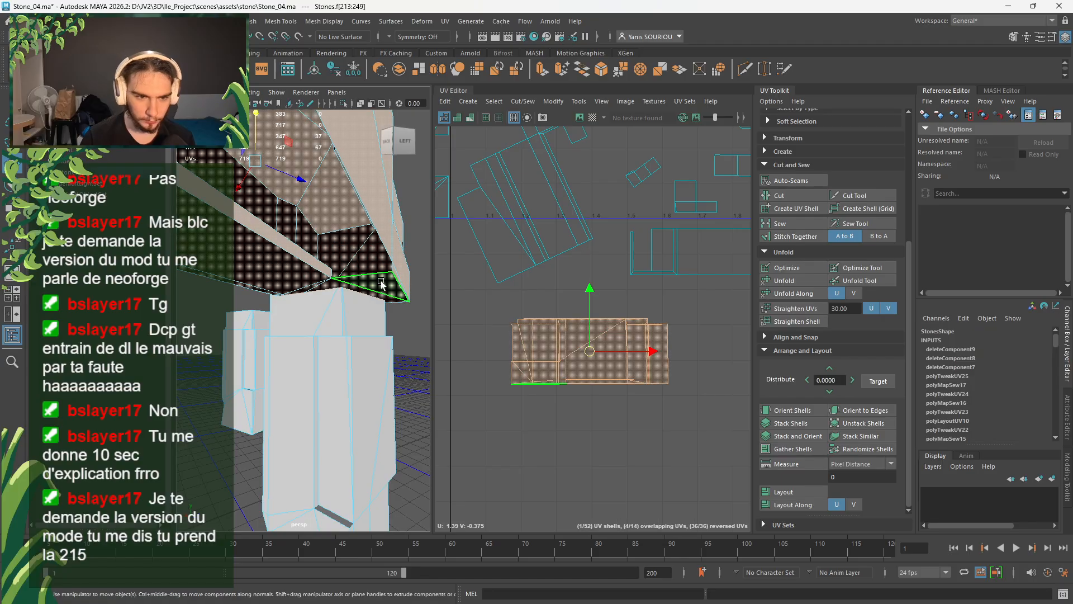
click(344, 105)
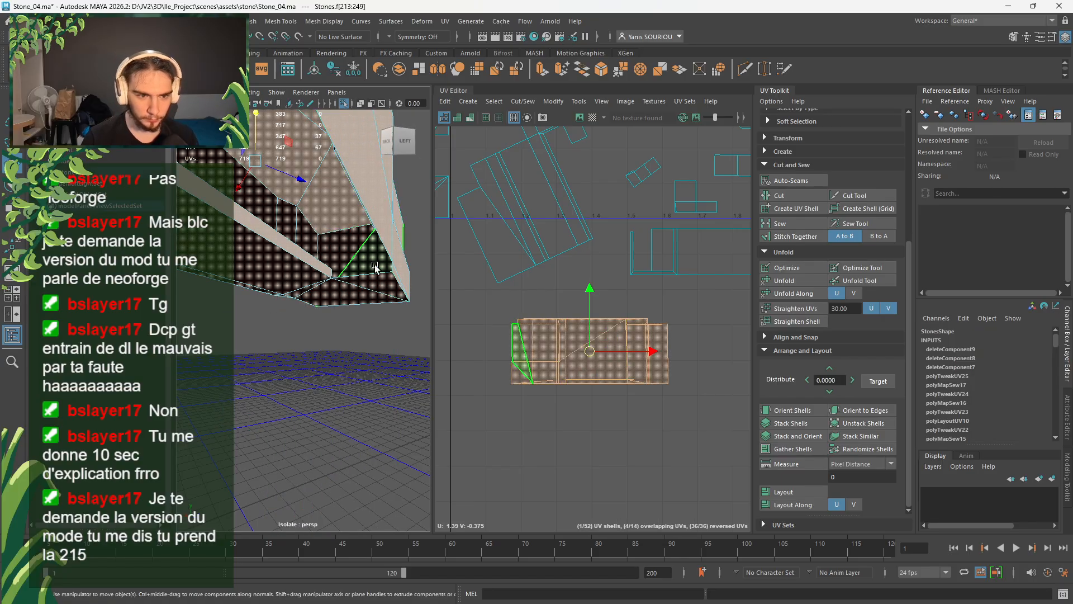
alt+drag(375, 268, 187, 279)
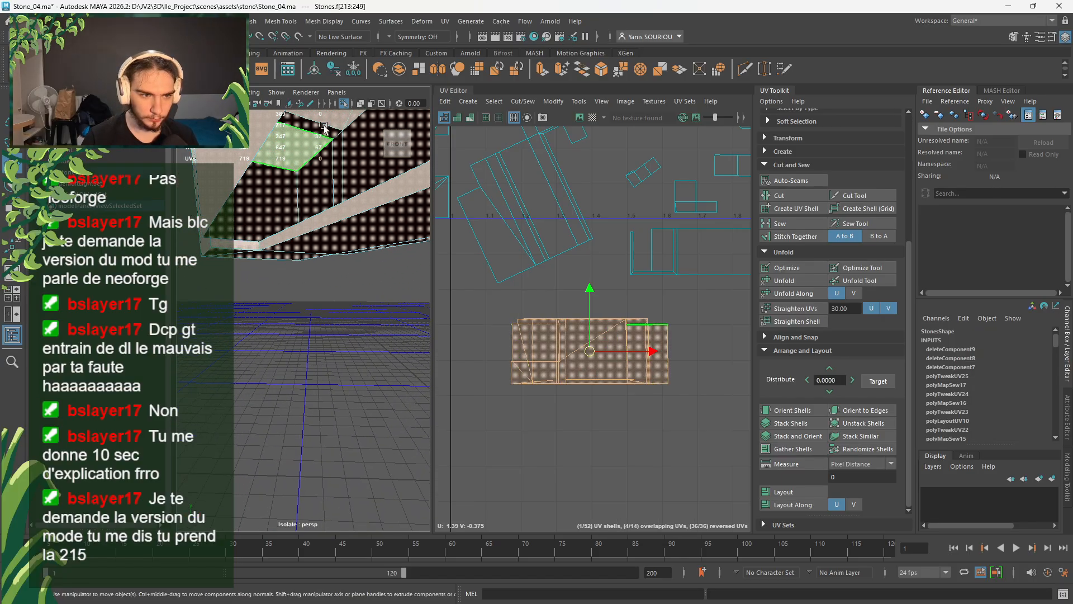
mouse_move(284, 217)
alt+mouse_down()
mouse_move(366, 230)
mouse_move(357, 163)
mouse_move(291, 171)
mouse_move(276, 198)
alt+mouse_up()
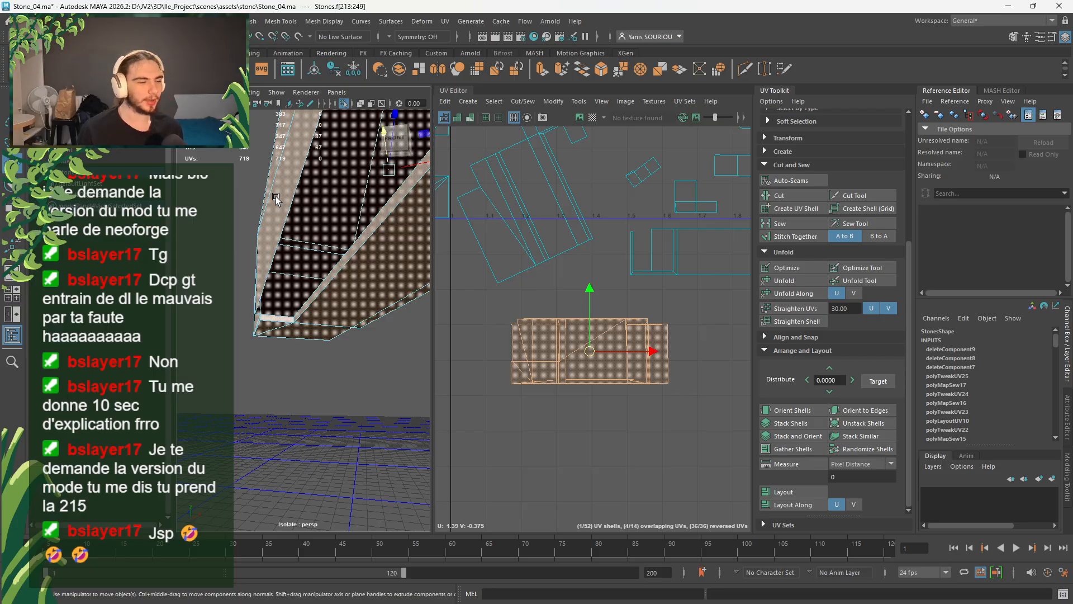
scroll(423, 250, down, 3)
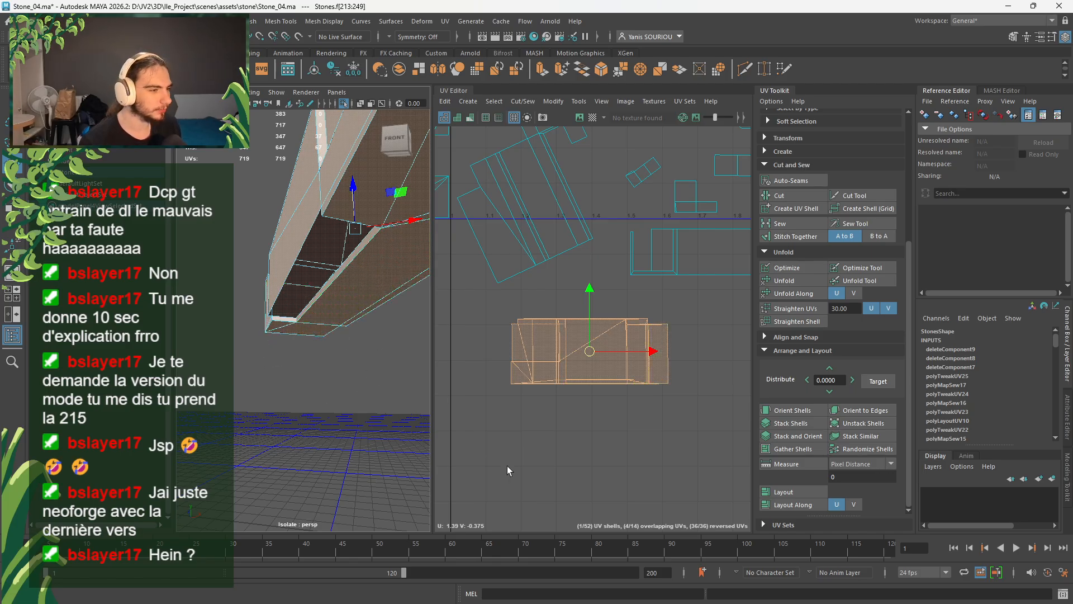
- Extrude the long edge of the recess opening sideways across the gap in the top block's underside
right_drag(364, 266, 367, 239)
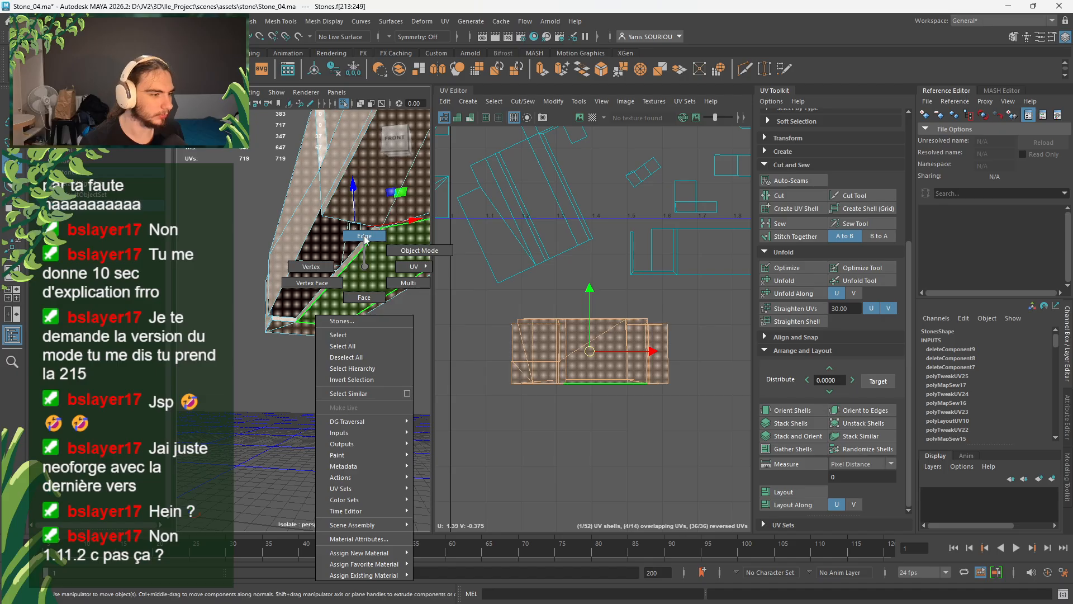
right_drag(366, 239, 363, 237)
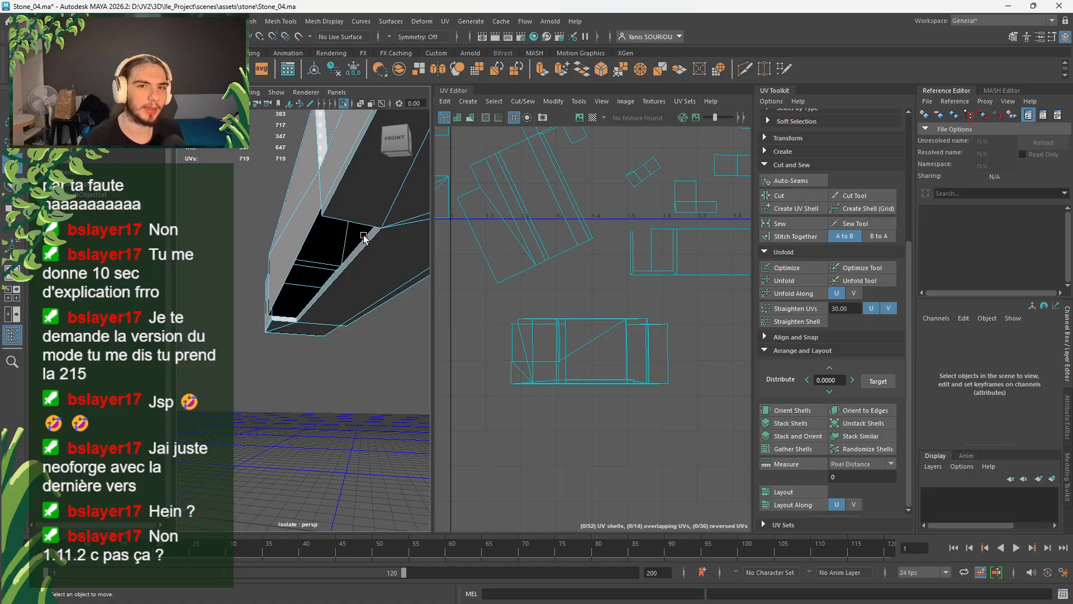
click(364, 237)
key(w)
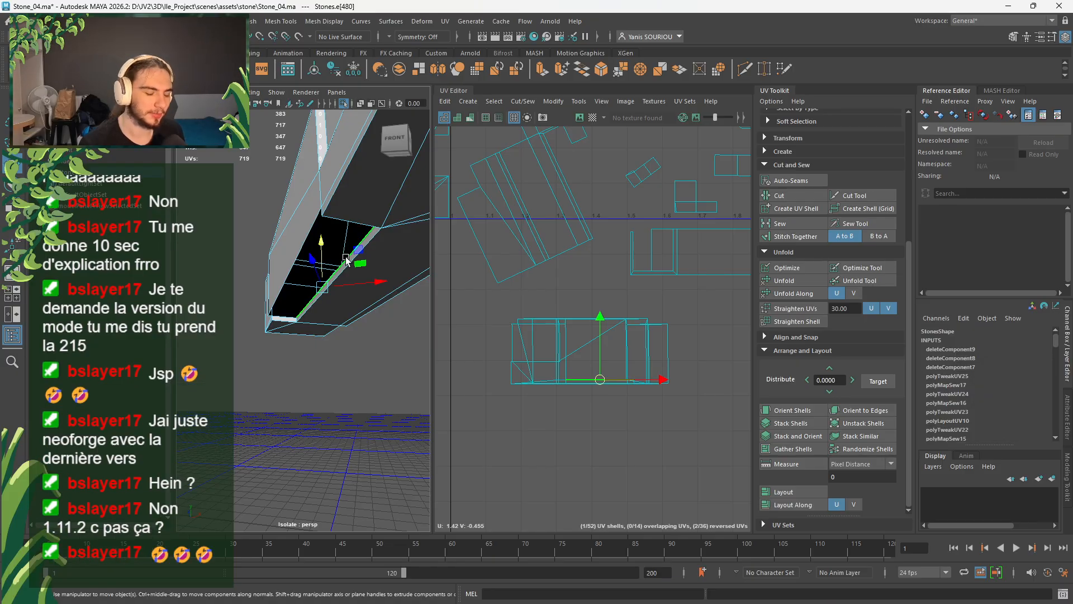
key(f)
alt+drag(333, 344, 564, 343)
alt+middle_drag(563, 345, 558, 384)
alt+drag(383, 396, 551, 408)
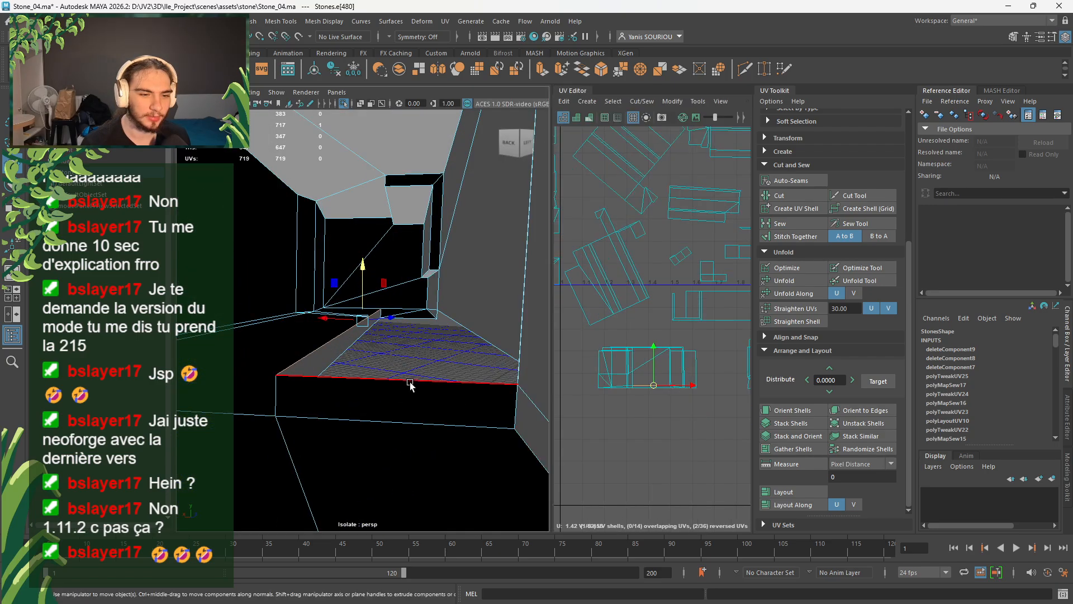
alt+drag(409, 386, 674, 398)
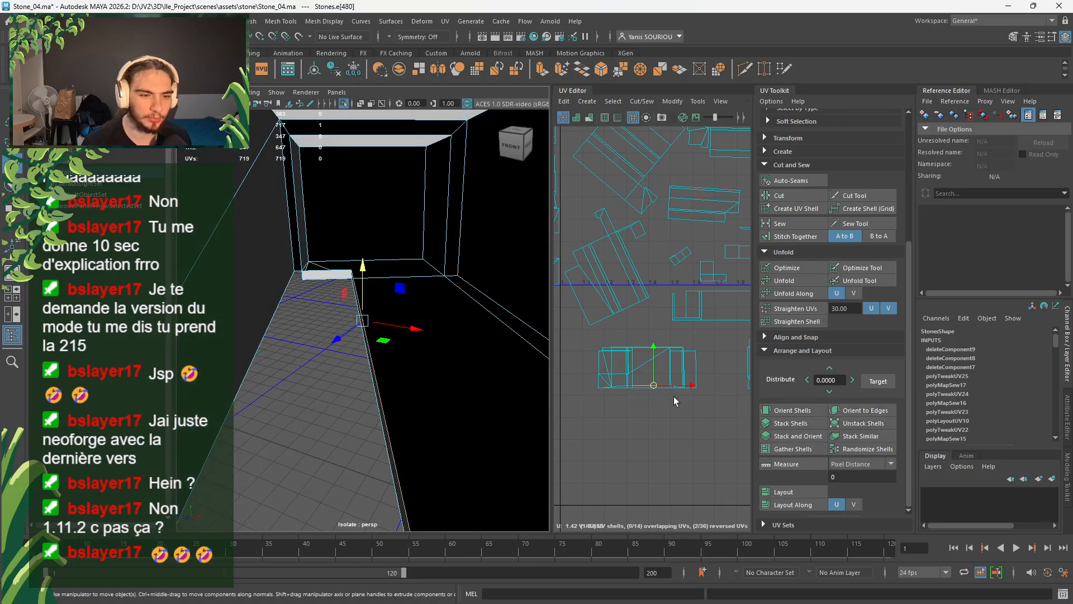
shift+drag(383, 344, 312, 378)
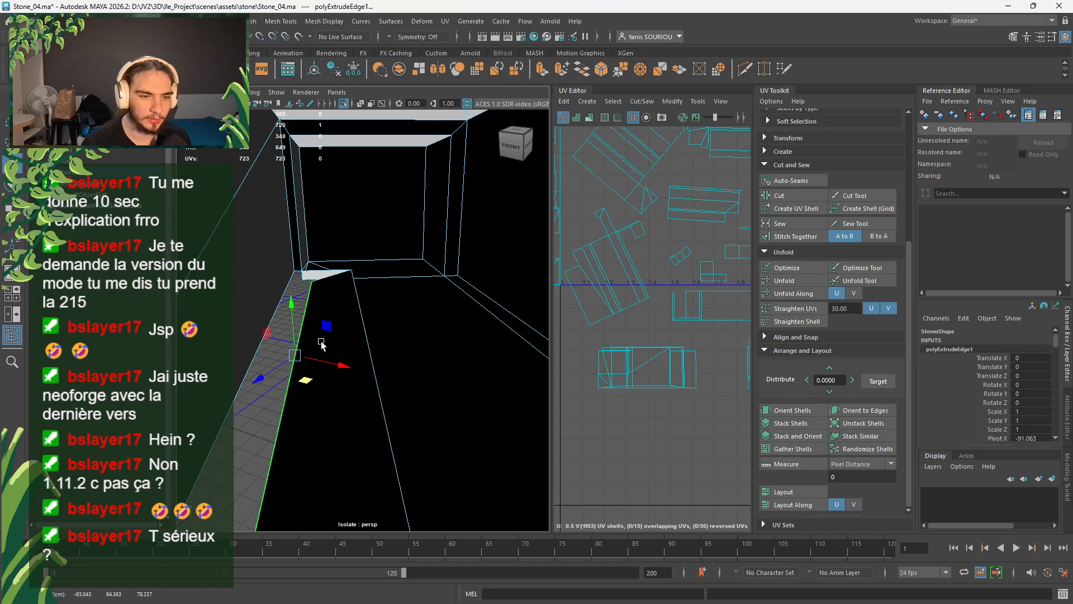
- Snap the end vertex of the extruded edge onto the adjacent corner of the recess opening
scroll(332, 297, up, 3)
alt+middle_drag(332, 297, 356, 402)
alt+drag(356, 404, 366, 400)
alt+middle_drag(367, 400, 404, 468)
scroll(371, 424, up, 1)
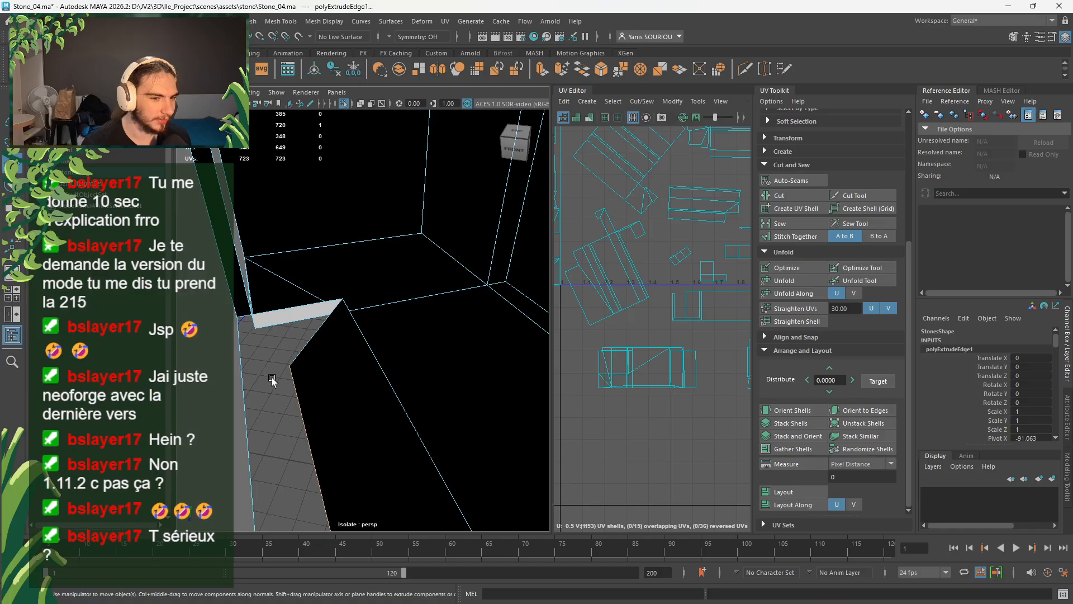
right_drag(272, 285, 224, 285)
click(289, 366)
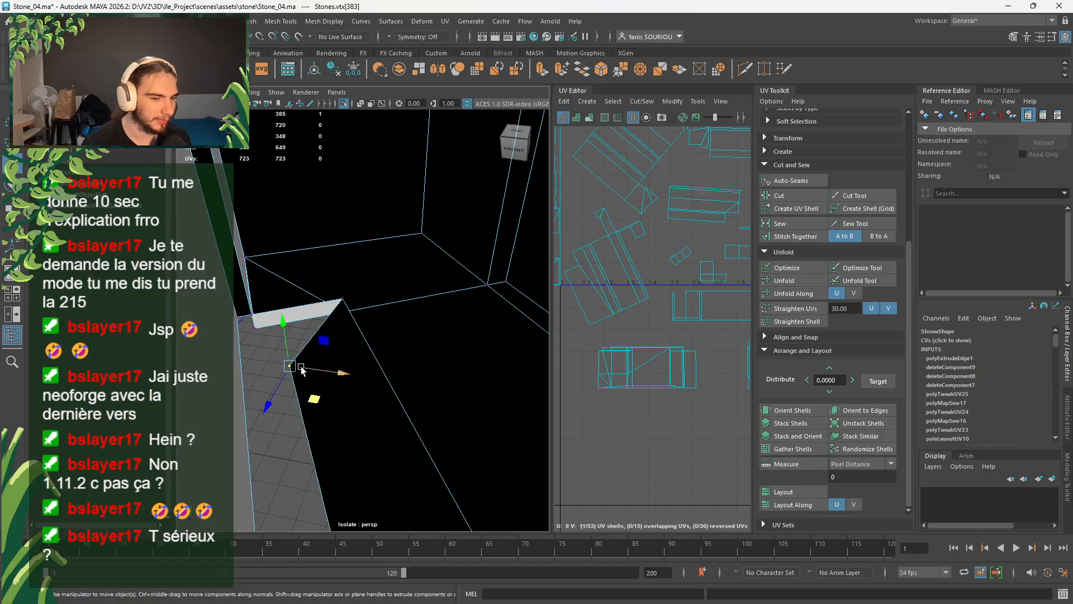
key(v)
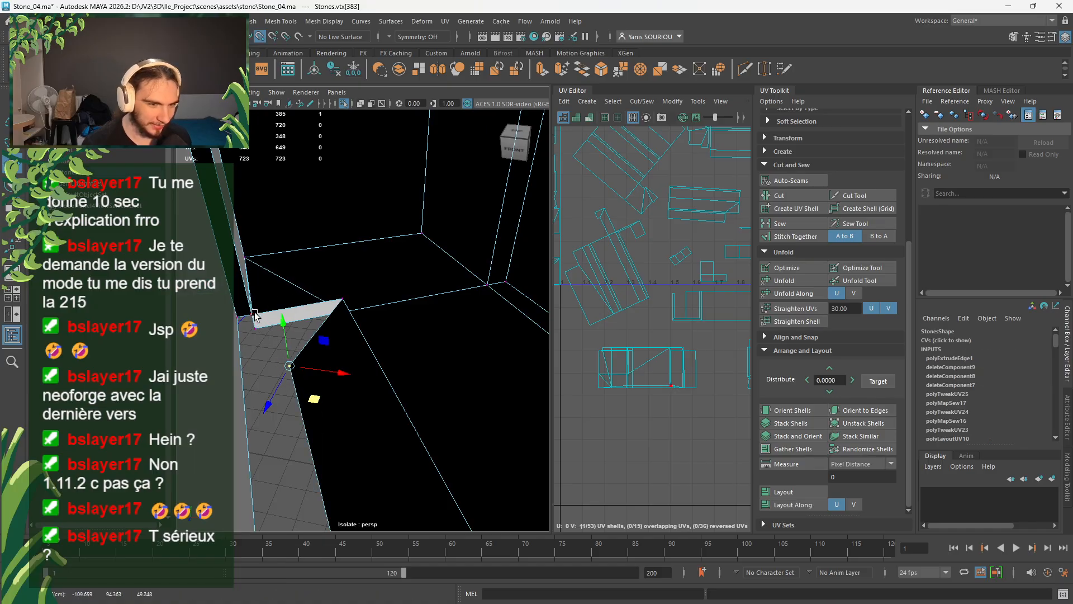
middle_drag(252, 313, 247, 313)
scroll(247, 314, down, 3)
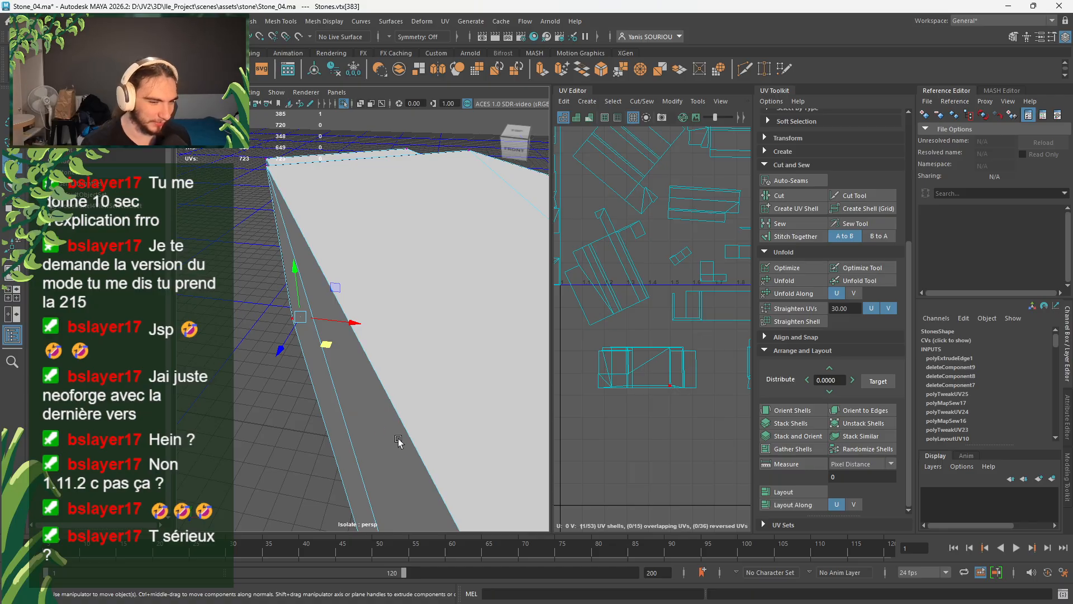
- Snap the vertex at the extruded edge's opposite end onto the recess corner beside it
alt+middle_drag(399, 440, 312, 272)
scroll(312, 271, up, 4)
alt+drag(316, 272, 296, 314)
alt+middle_drag(297, 313, 313, 269)
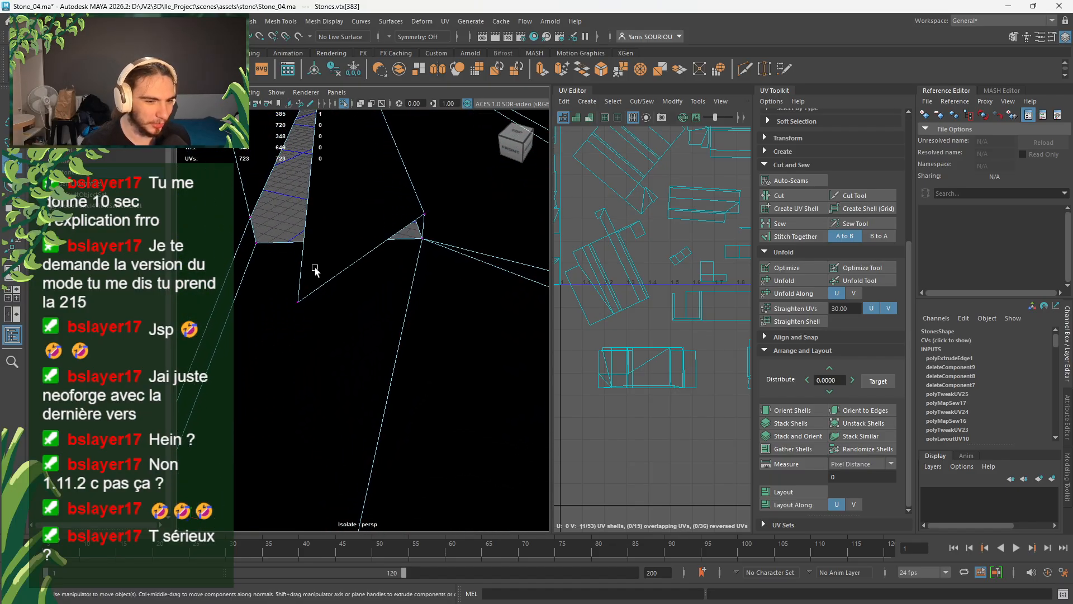
click(304, 296)
key(v)
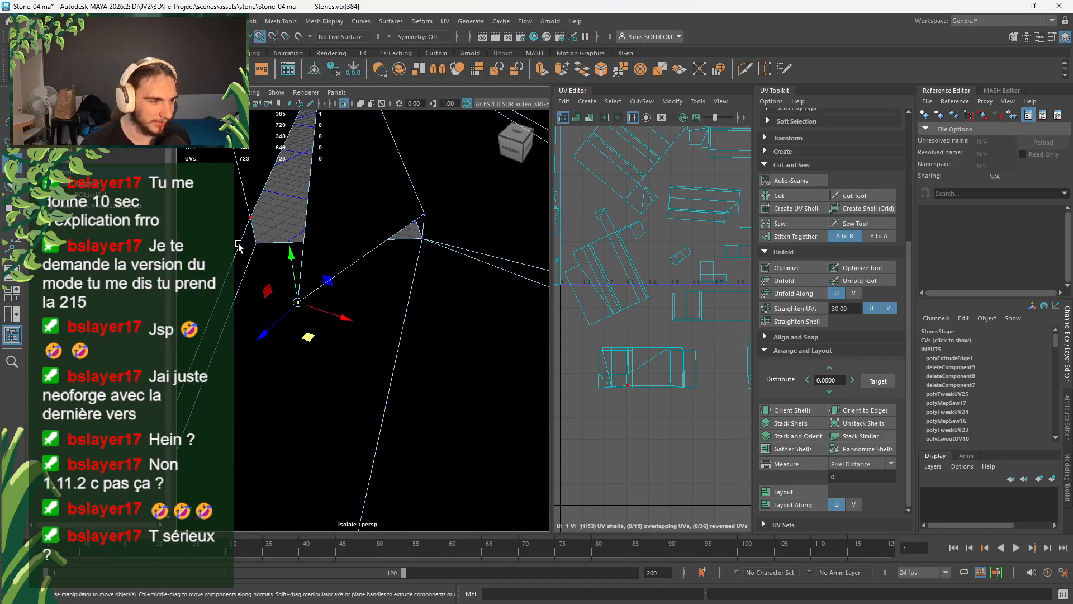
middle_drag(257, 241, 260, 245)
alt+drag(312, 260, 290, 272)
alt+middle_drag(290, 272, 327, 286)
click(329, 286)
key(v)
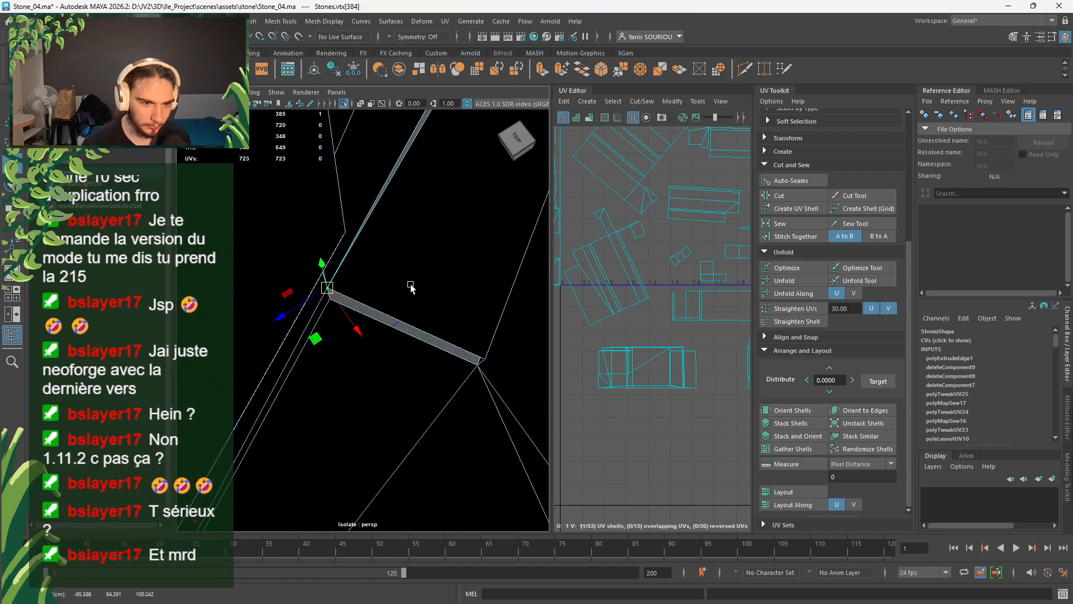
- Reposition the extruded edge's first end vertex and snap it to the corner where the neighbouring wall edges meet
alt+drag(412, 285, 455, 274)
click(456, 272)
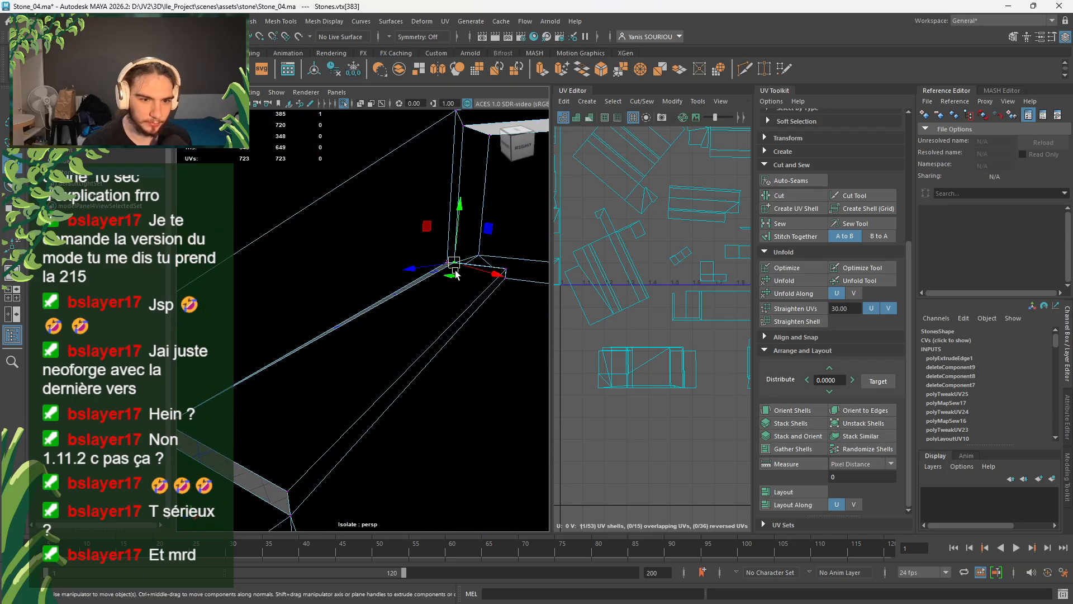
key(f)
alt+drag(423, 393, 453, 422)
drag(349, 371, 330, 448)
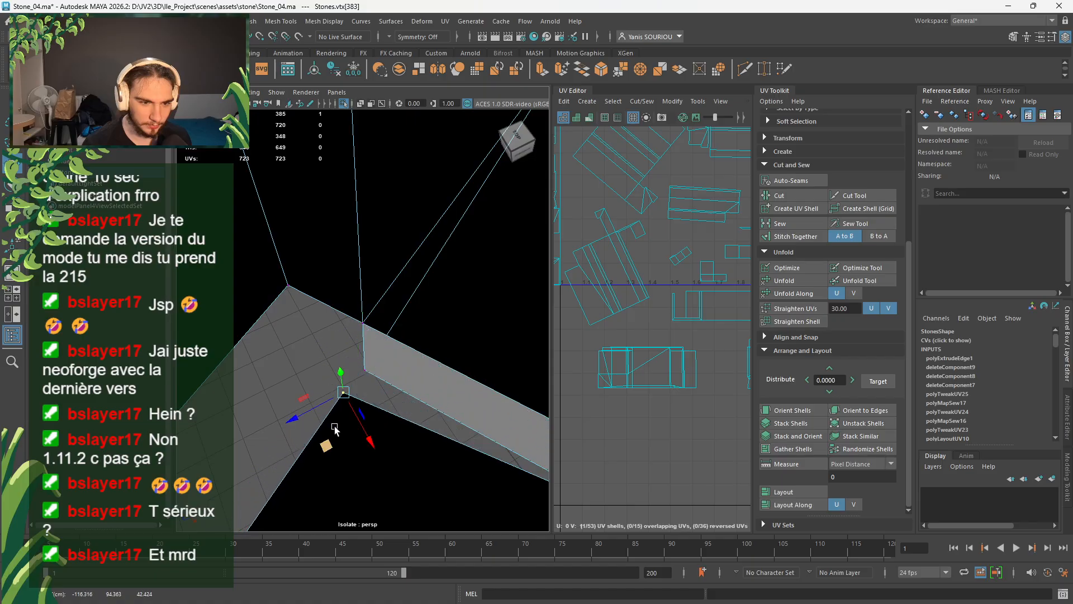
key(f)
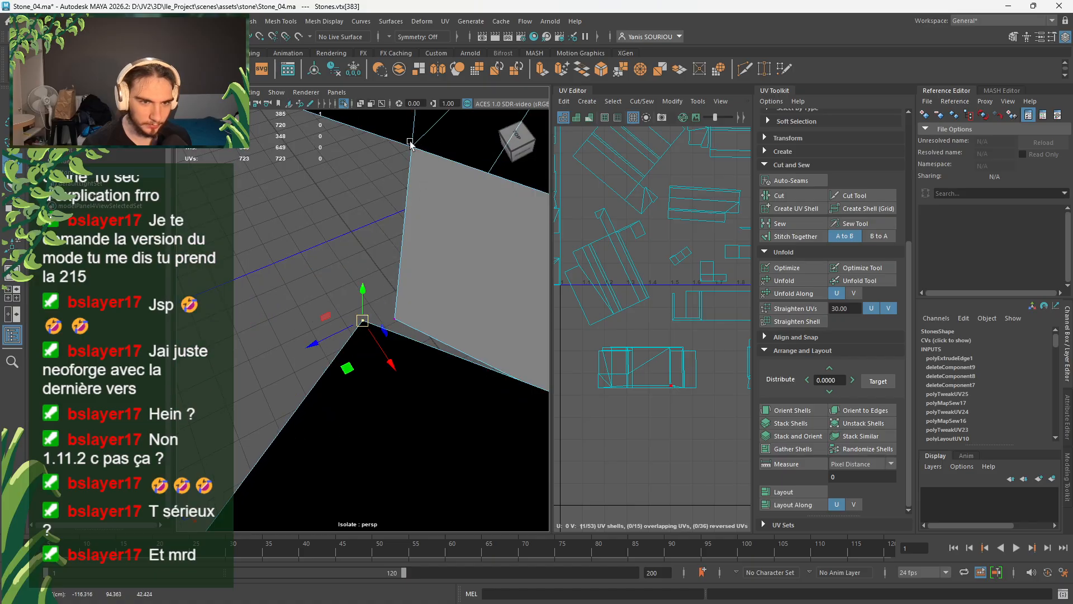
drag(363, 321, 355, 324)
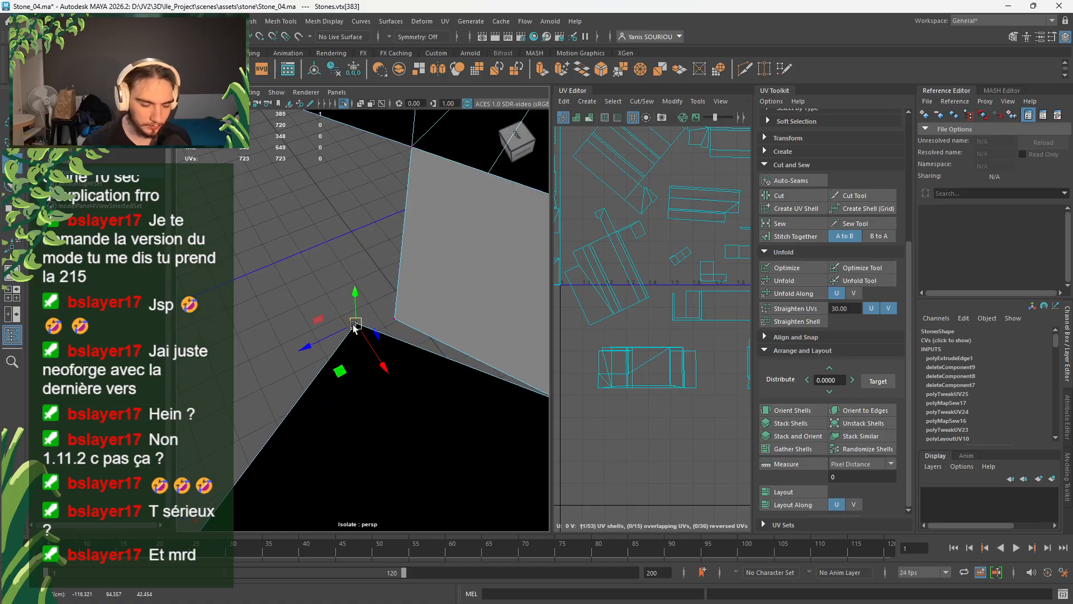
key(v)
middle_drag(418, 138, 411, 146)
key(f)
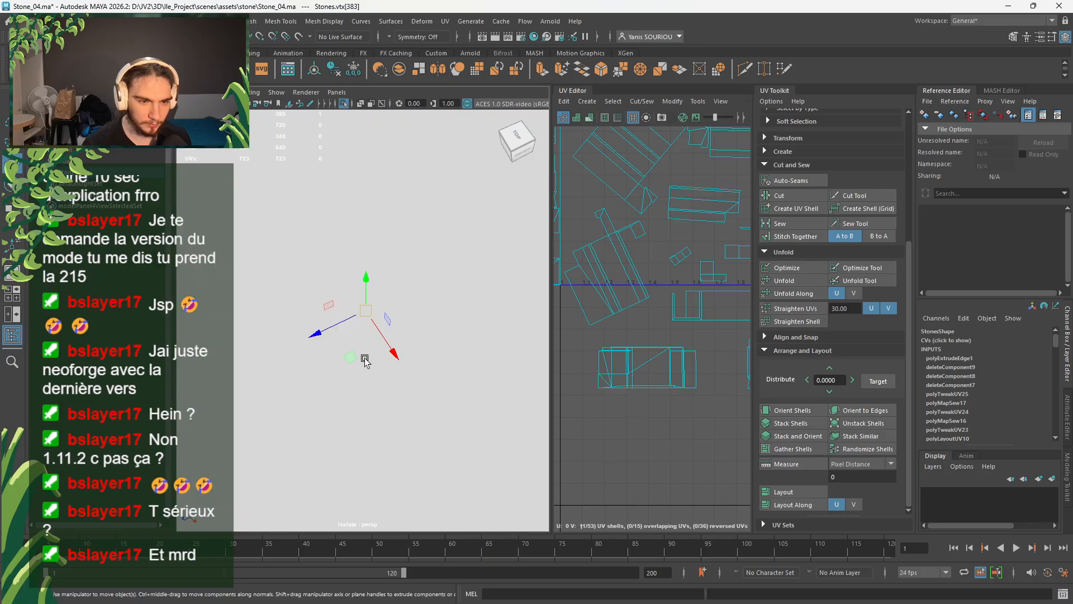
- Merge all the top block's vertices with a distance threshold of 0.01
alt+drag(373, 429, 388, 377)
alt+middle_drag(388, 376, 406, 274)
scroll(406, 273, down, 4)
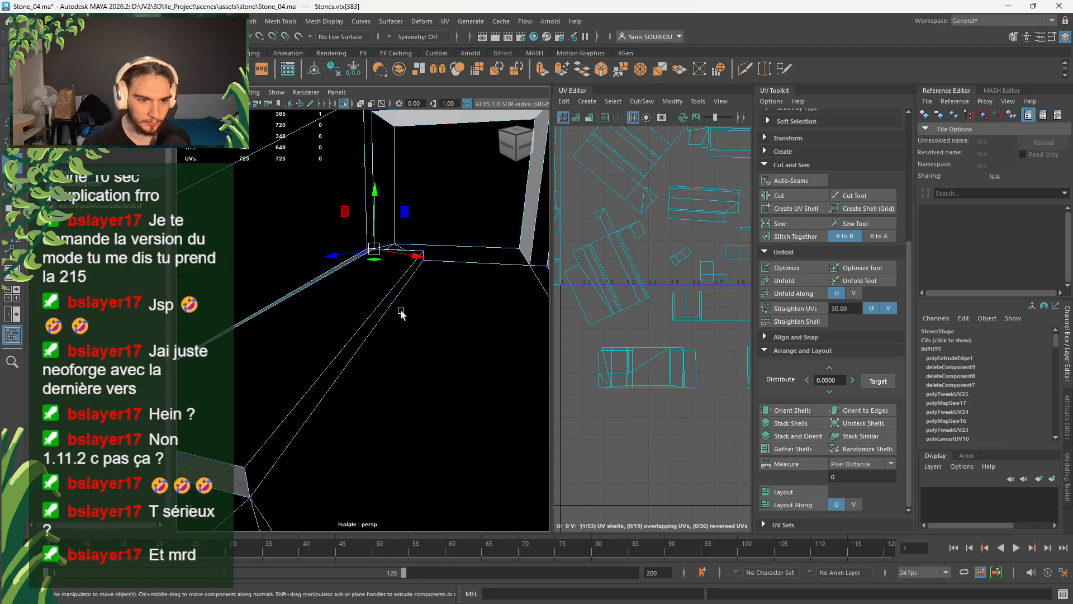
alt+drag(401, 311, 417, 311)
alt+middle_drag(366, 400, 366, 362)
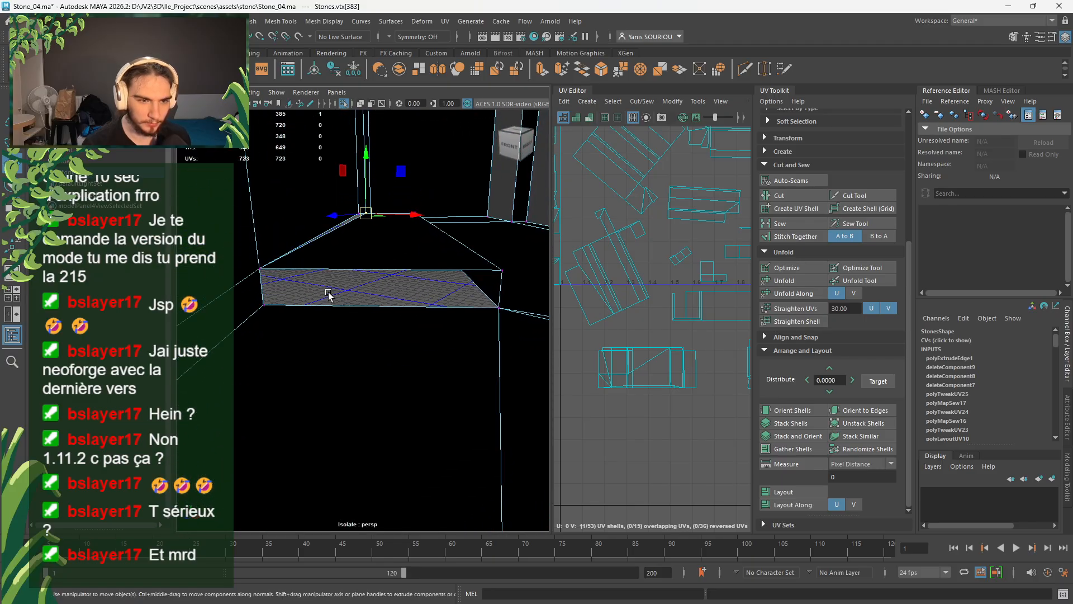
scroll(329, 293, down, 10)
alt+drag(329, 293, 385, 281)
drag(442, 239, 258, 428)
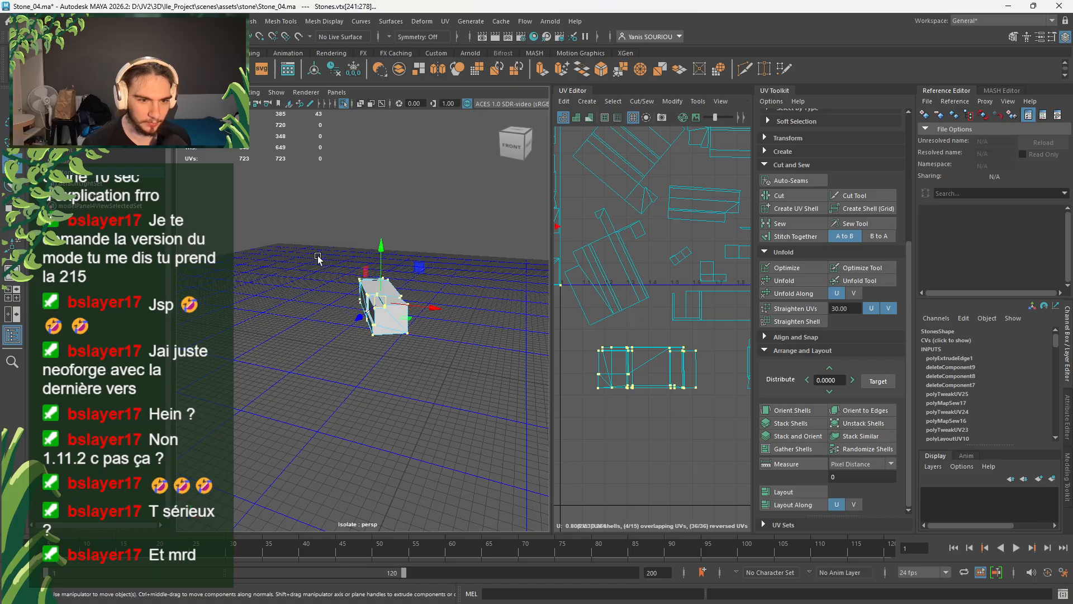
shift+right_drag(318, 258, 313, 195)
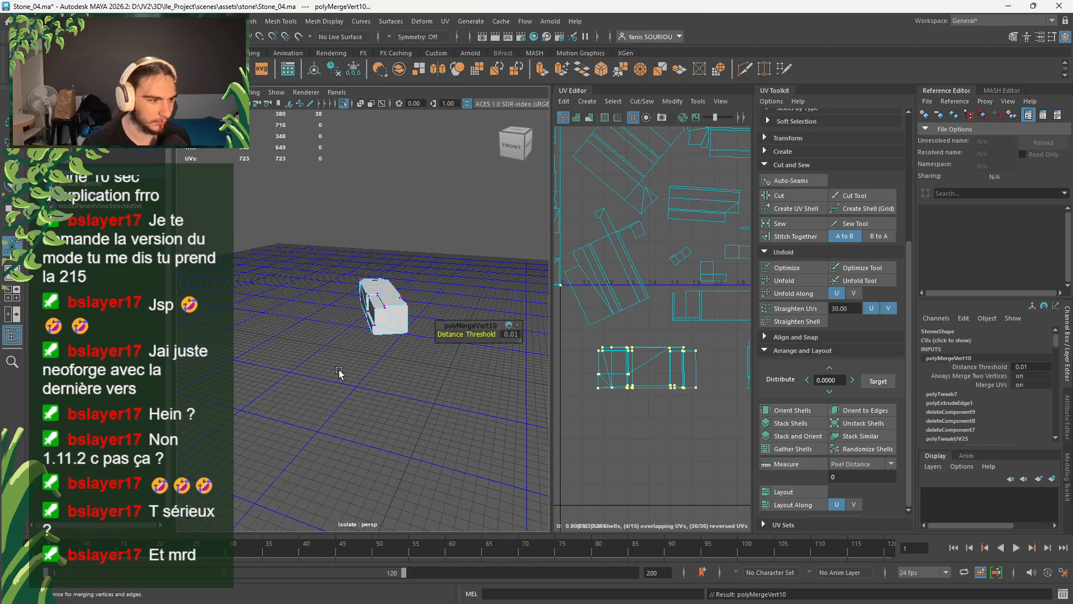
- Extrude the upper long edge of the remaining side gap downward to form a filling strip
scroll(341, 373, up, 10)
alt+drag(364, 372, 441, 324)
alt+middle_drag(441, 322, 347, 352)
alt+drag(347, 352, 327, 389)
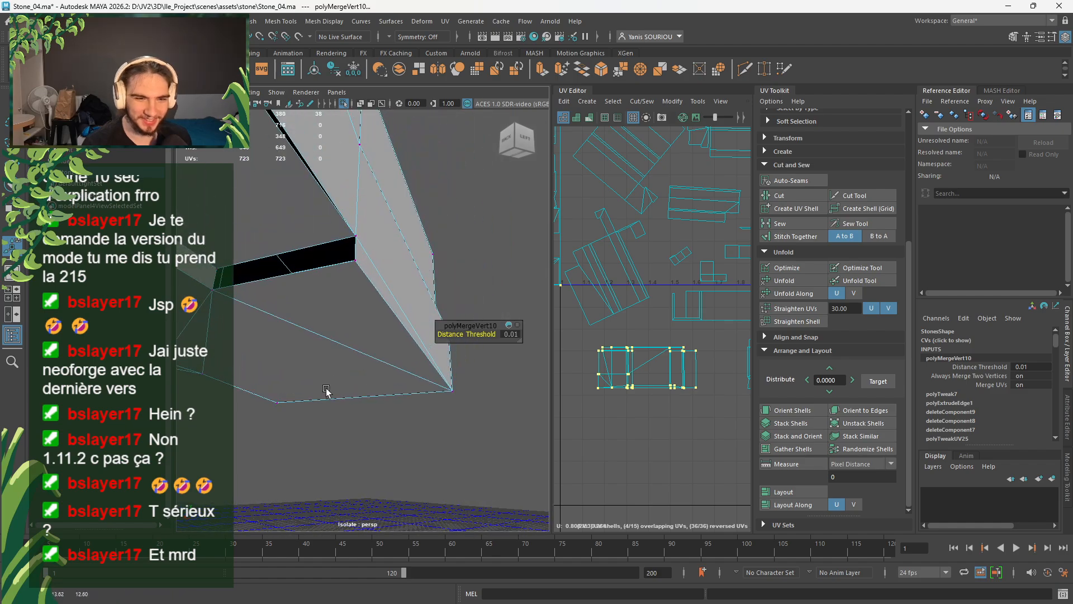
right_drag(315, 293, 312, 249)
click(318, 273)
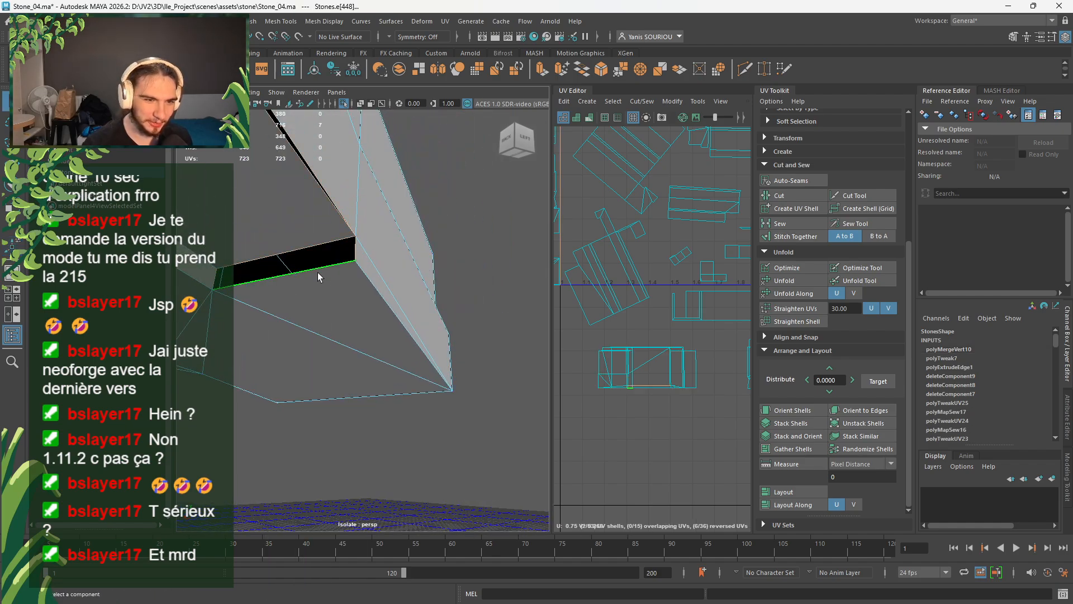
alt+drag(317, 272, 423, 316)
click(382, 260)
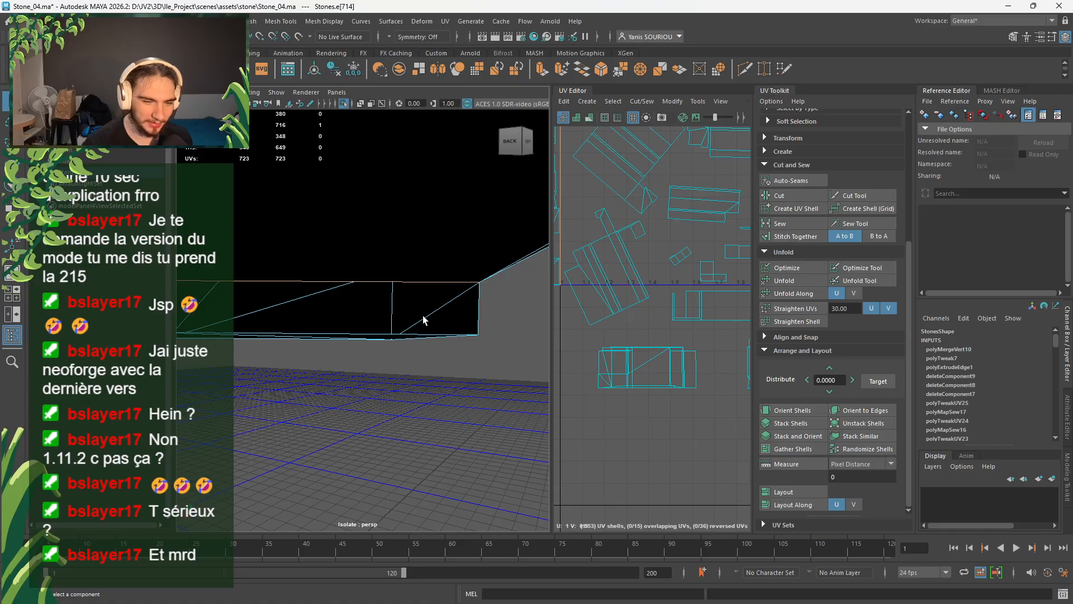
key(ctrl+e)
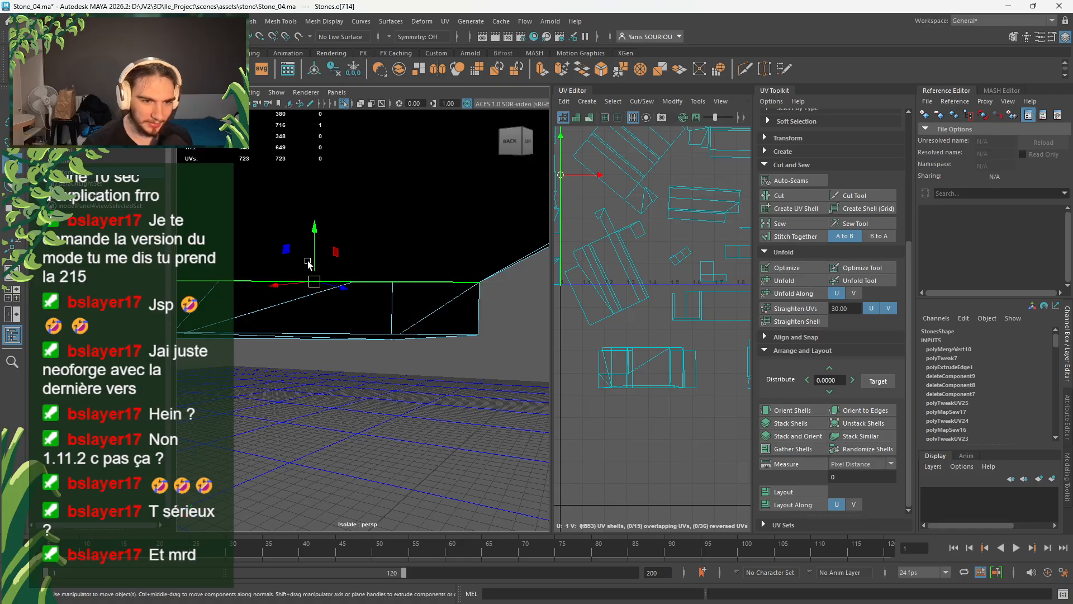
drag(314, 263, 311, 290)
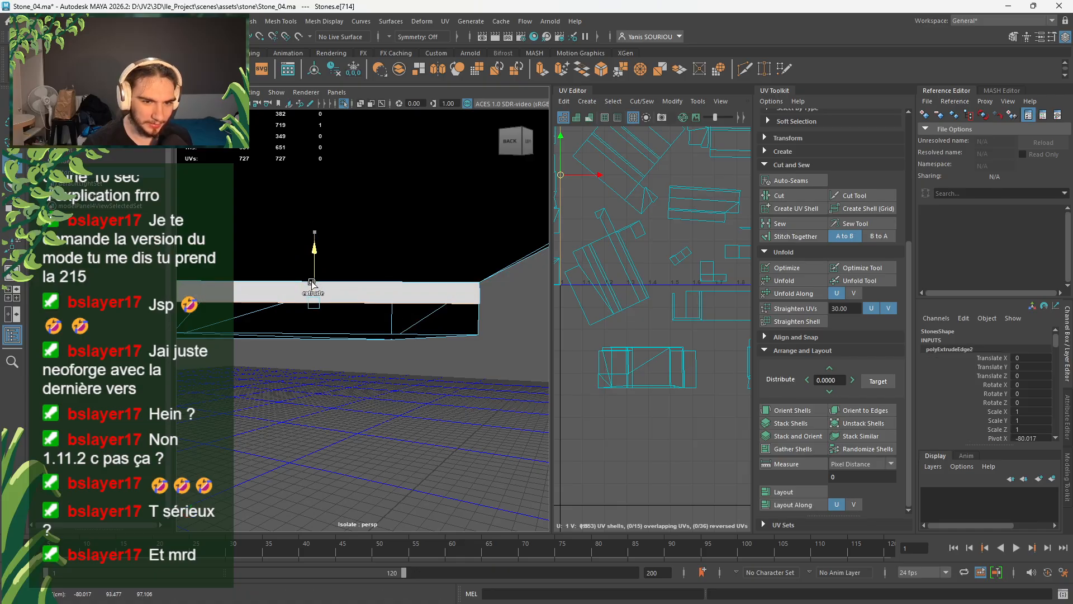
- Snap the filling strip's outer end vertex down onto the open corner directly below it
right_click(401, 284)
right_drag(402, 285, 353, 284)
alt+drag(421, 294, 393, 305)
click(345, 357)
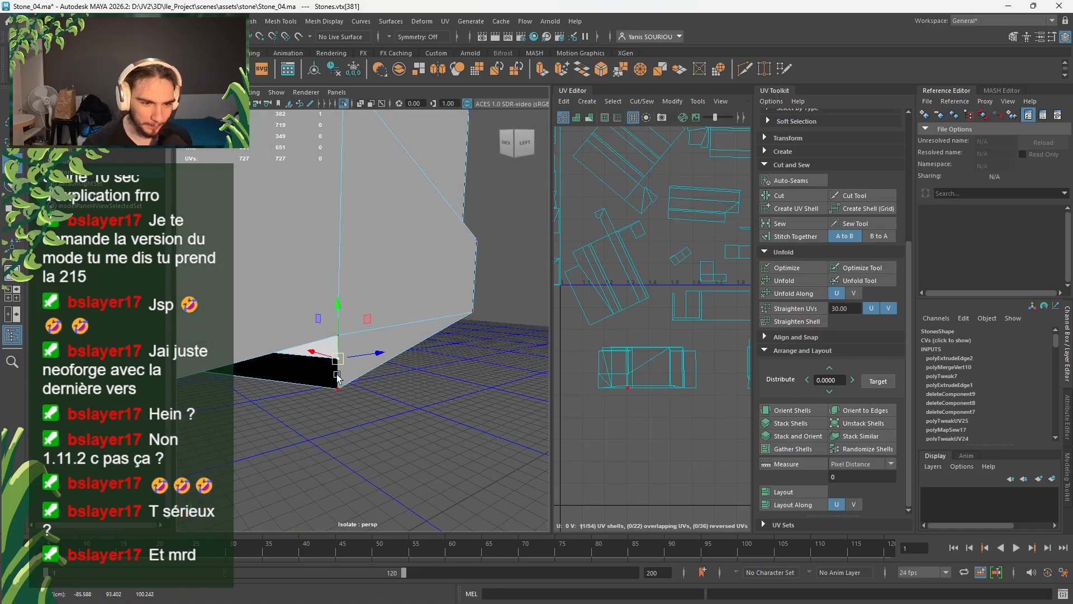
middle_drag(317, 381, 330, 394)
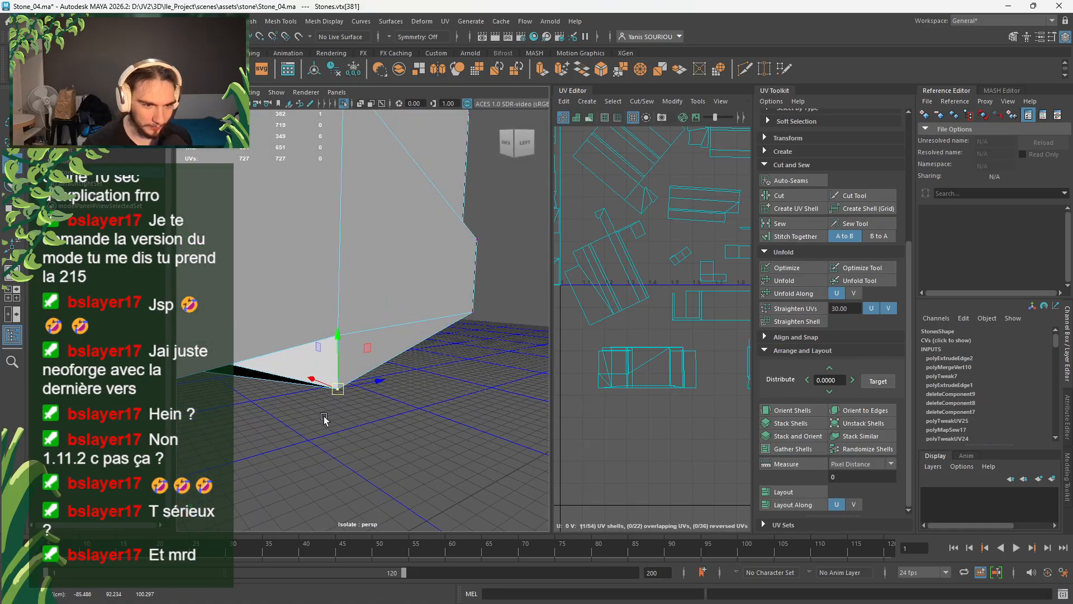
- Snap the vertex at the filling strip's opposite end down onto the wall corner beneath it
alt+drag(226, 370, 263, 352)
alt+middle_drag(262, 352, 402, 349)
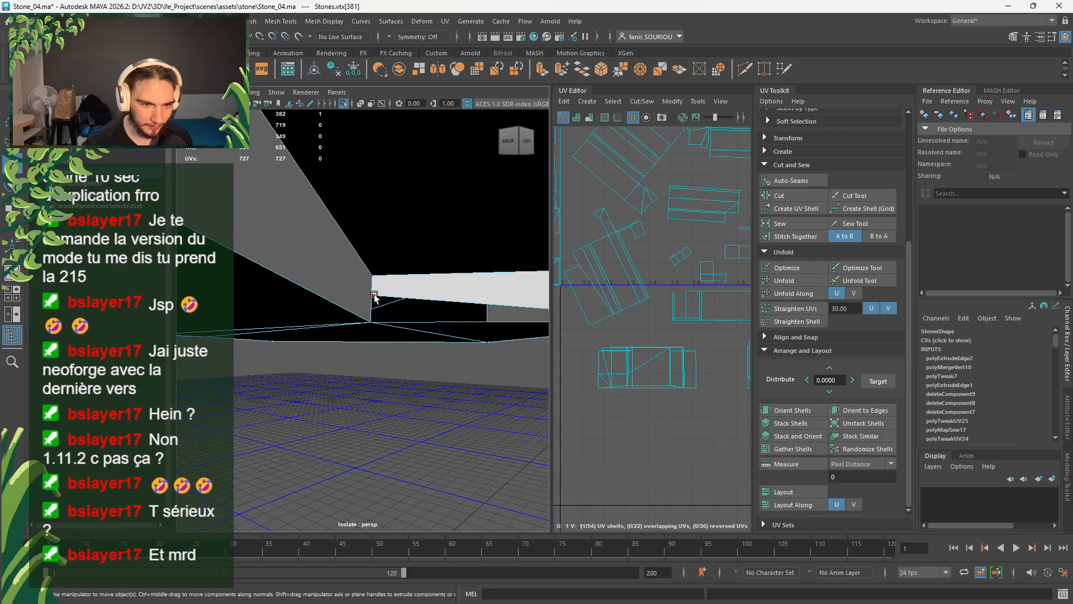
click(374, 295)
key(v)
drag(374, 329, 371, 323)
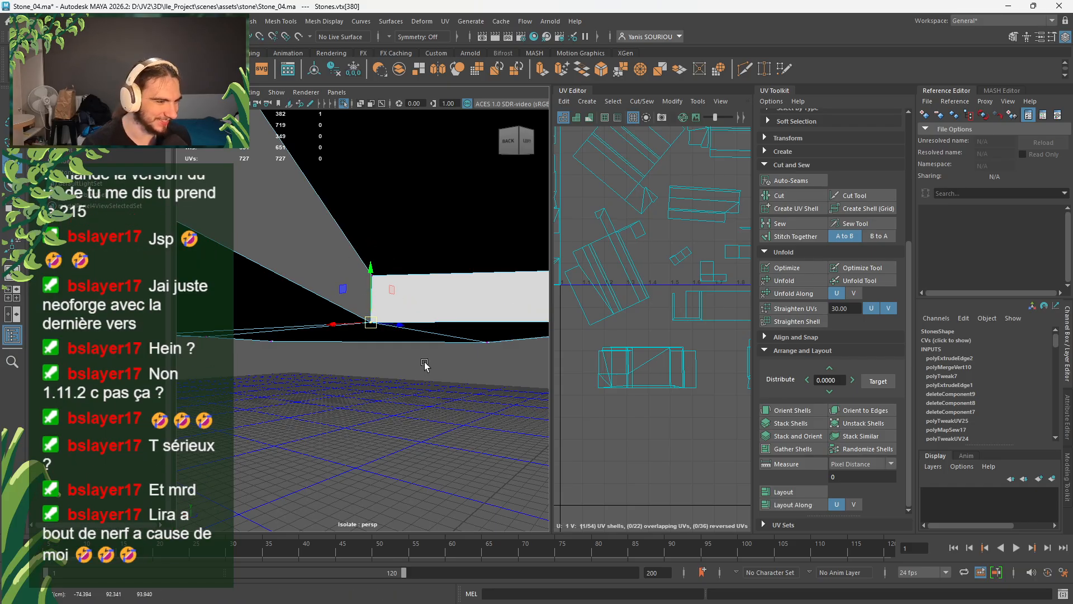
- Select all of the top block's vertices and merge them to weld the new strip in place
alt+drag(425, 366, 249, 107)
shift+right_click(436, 267)
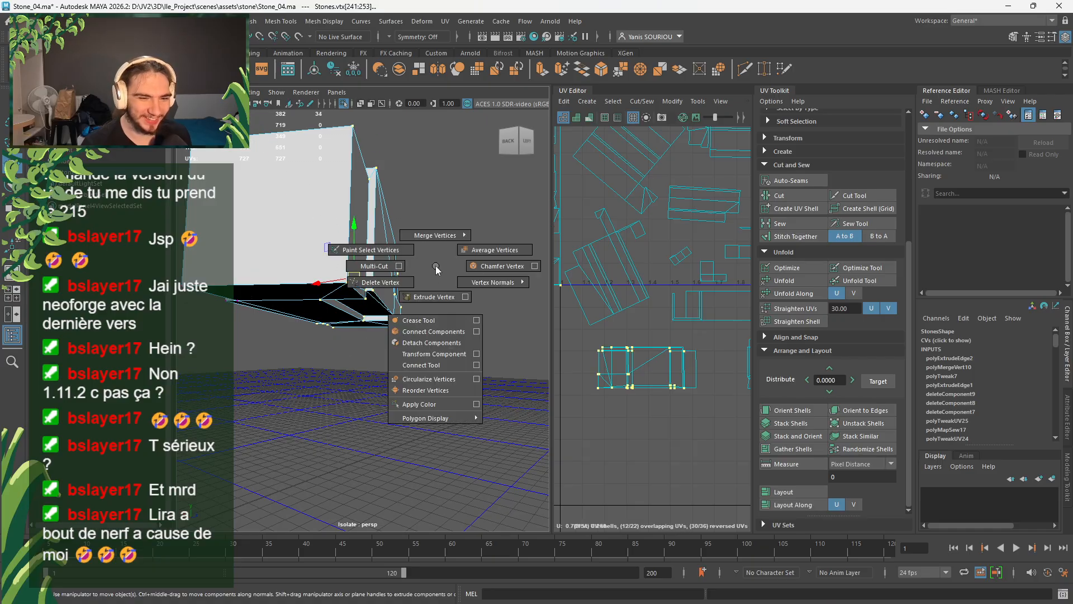
shift+right_drag(435, 266, 447, 231)
click(396, 414)
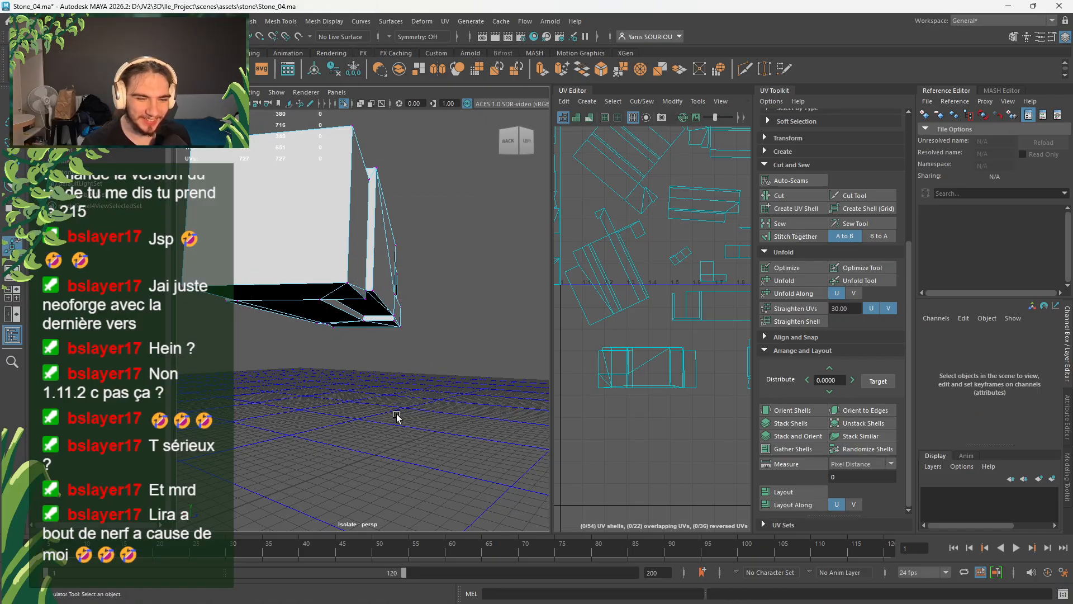
- Select the top block's faces and close its remaining open gaps with Fill Hole
alt+drag(396, 416, 410, 326)
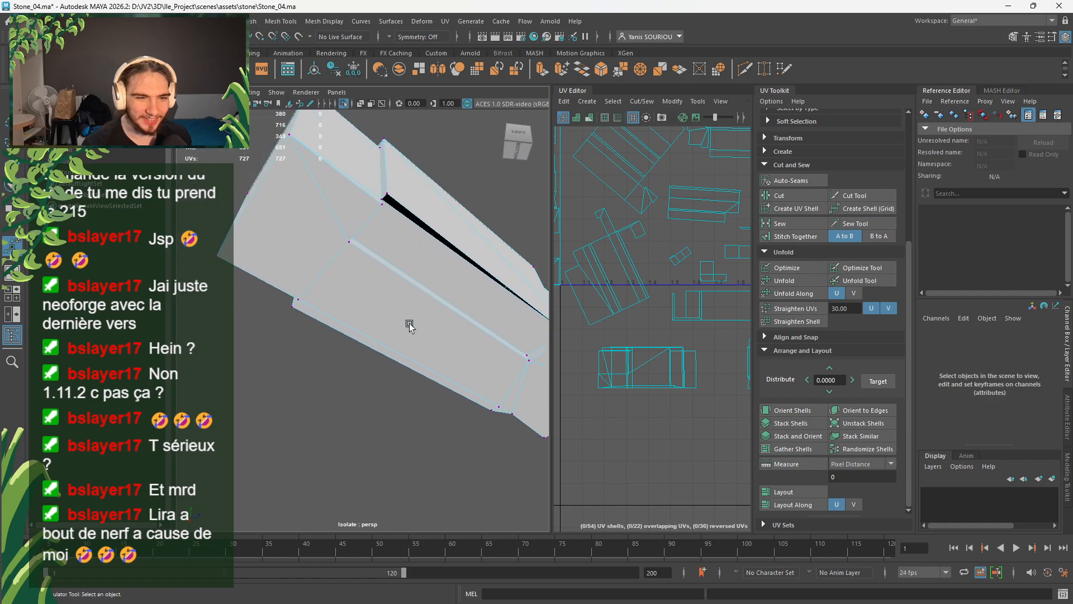
right_drag(432, 234, 441, 196)
double_click(436, 217)
alt+middle_drag(436, 217, 362, 243)
shift+right_drag(352, 256, 336, 402)
right_drag(365, 279, 365, 309)
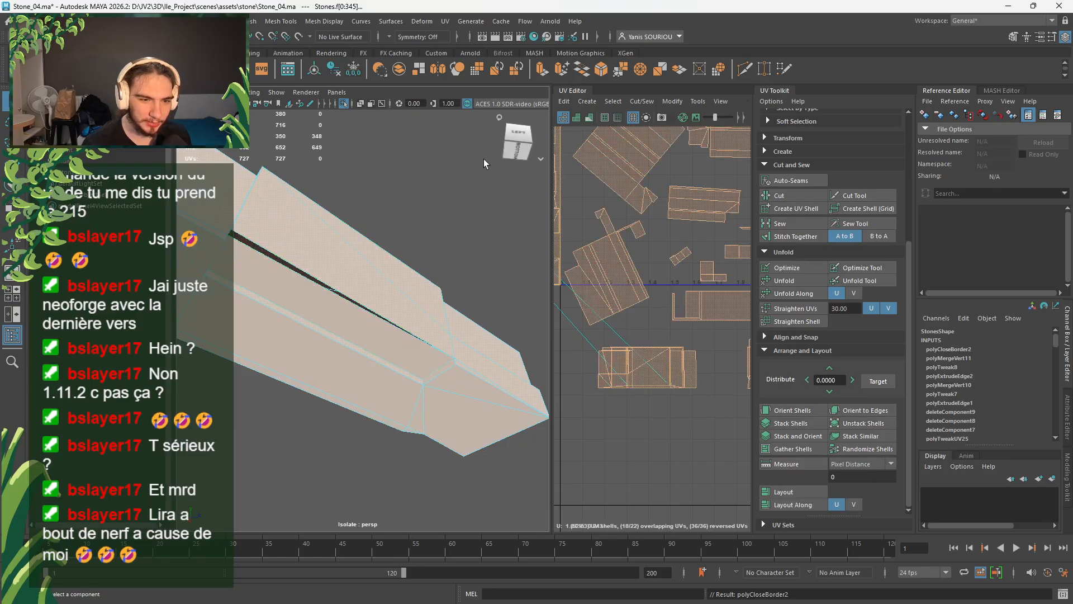
- Isolate the whole top block again with its newly filled faces included and check the former gaps
click(342, 104)
click(311, 241)
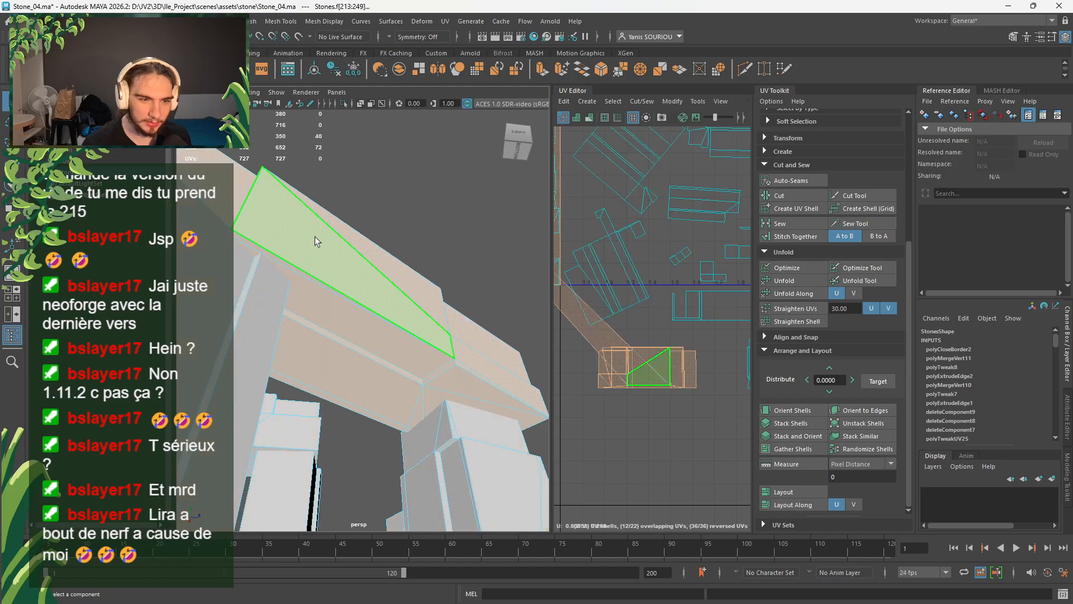
click(343, 106)
alt+drag(373, 240, 312, 347)
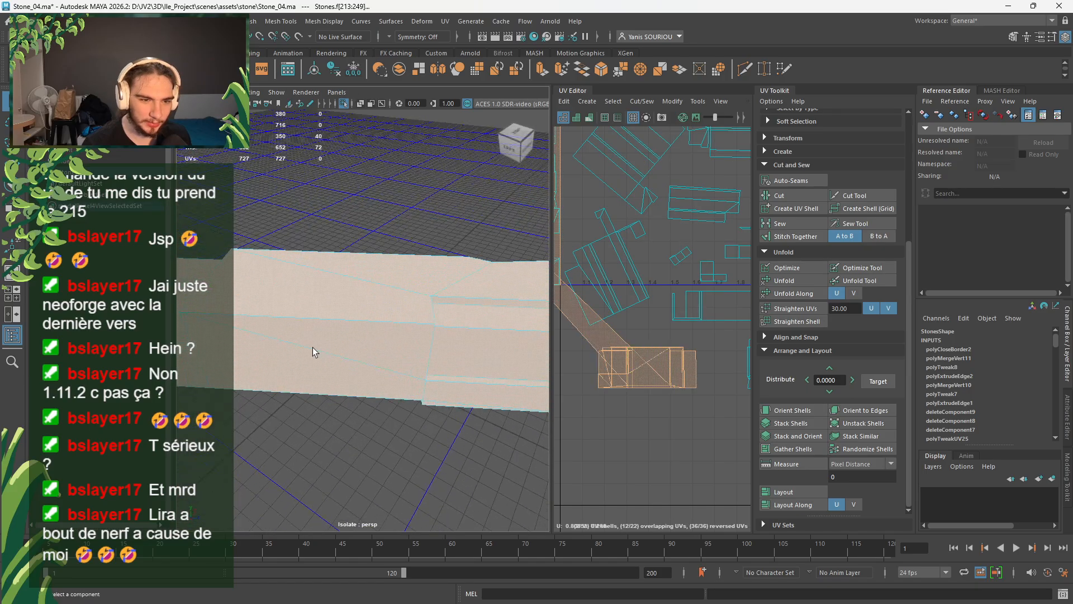
scroll(662, 392, down, 6)
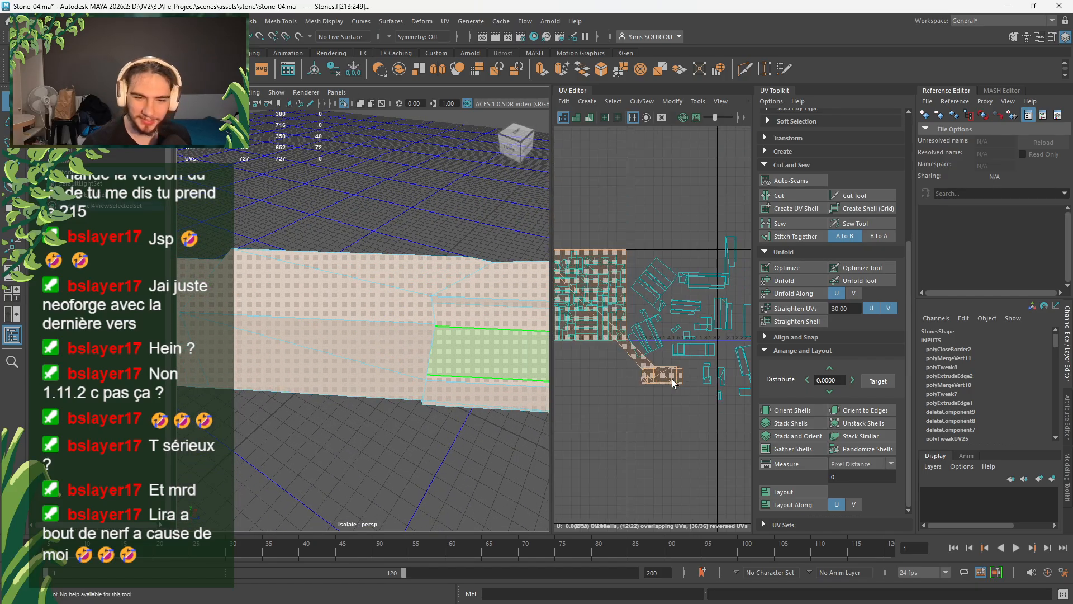
alt+drag(440, 450, 421, 391)
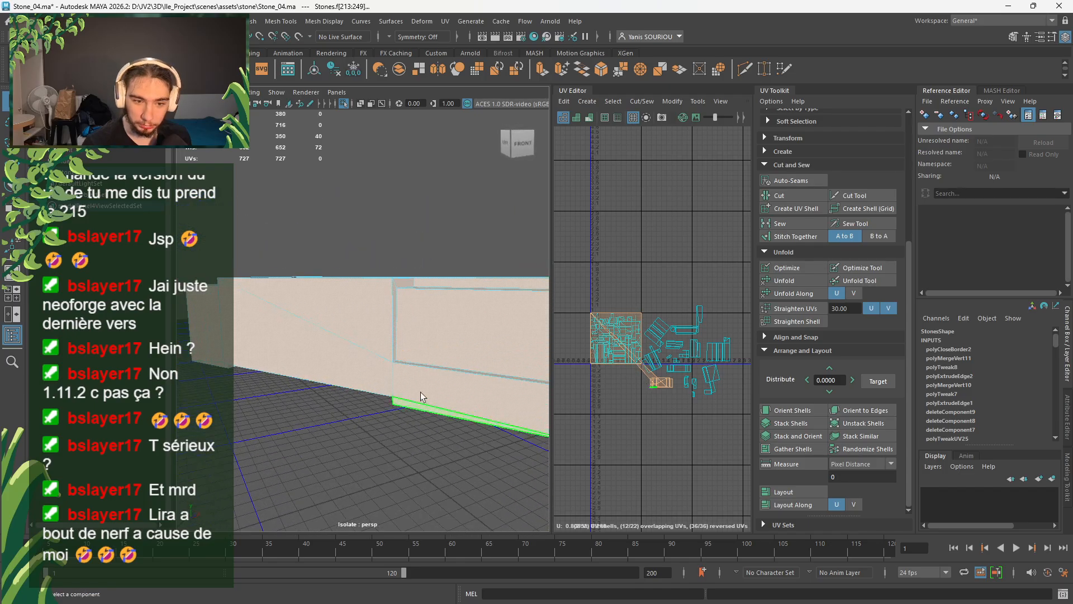
mouse_move(360, 285)
right_down()
mouse_move(364, 327)
mouse_move(361, 270)
right_up()
alt+drag(363, 330, 359, 293)
scroll(391, 339, down, 3)
alt+drag(382, 322, 413, 243)
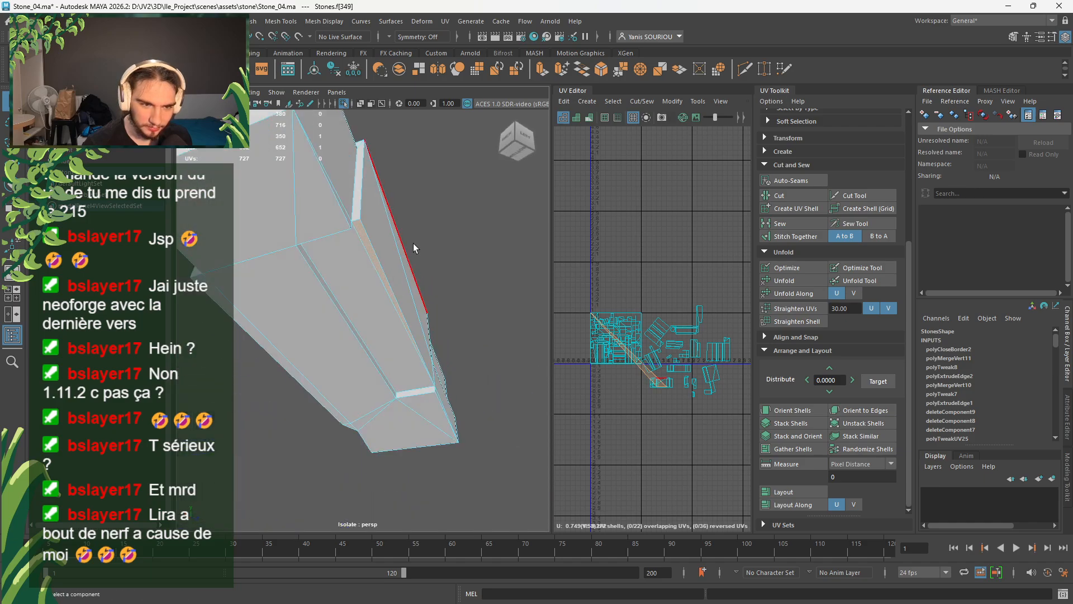
- Select the filled strip's long edge and add the short edges around the recess's end as seam edges
right_drag(414, 243, 429, 196)
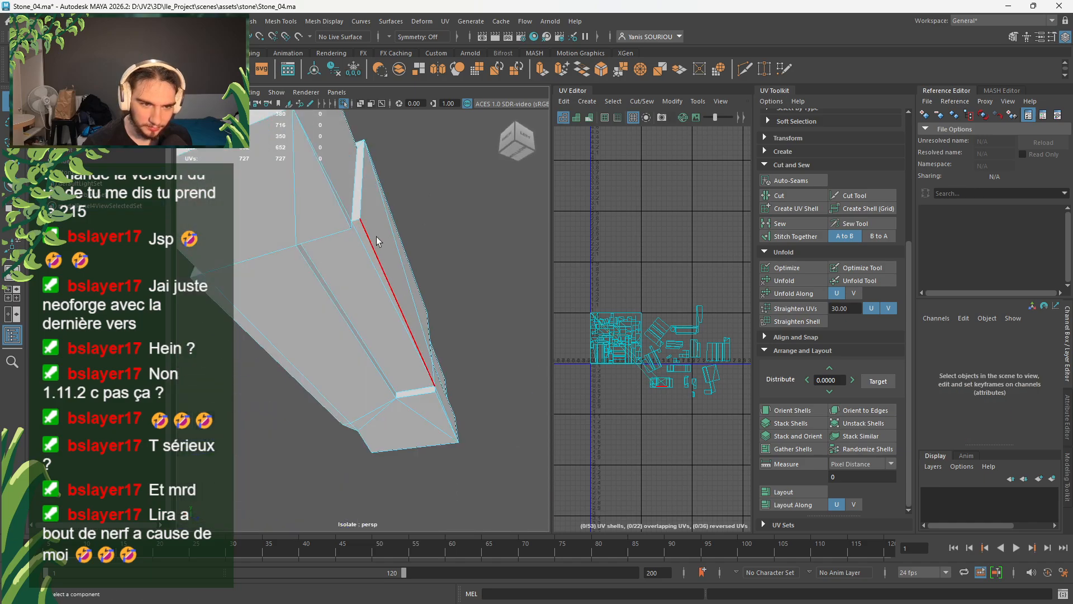
click(363, 258)
alt+drag(364, 258, 306, 312)
scroll(373, 334, up, 3)
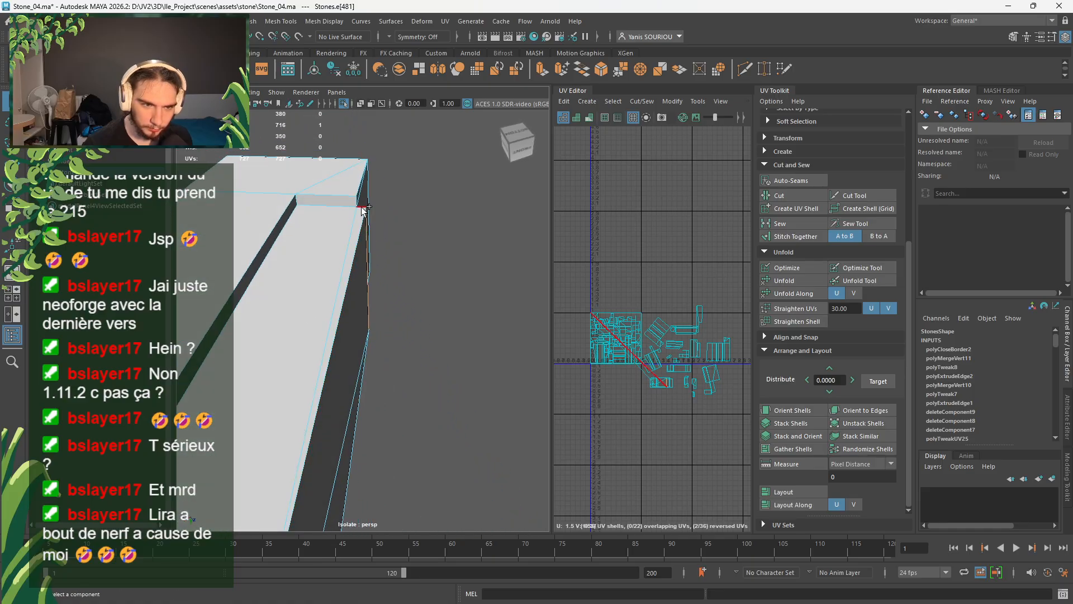
shift+click(336, 195)
shift+click(296, 199)
- Extend the seam edge selection with the small step edges at the recess's other end
alt+drag(307, 256, 303, 371)
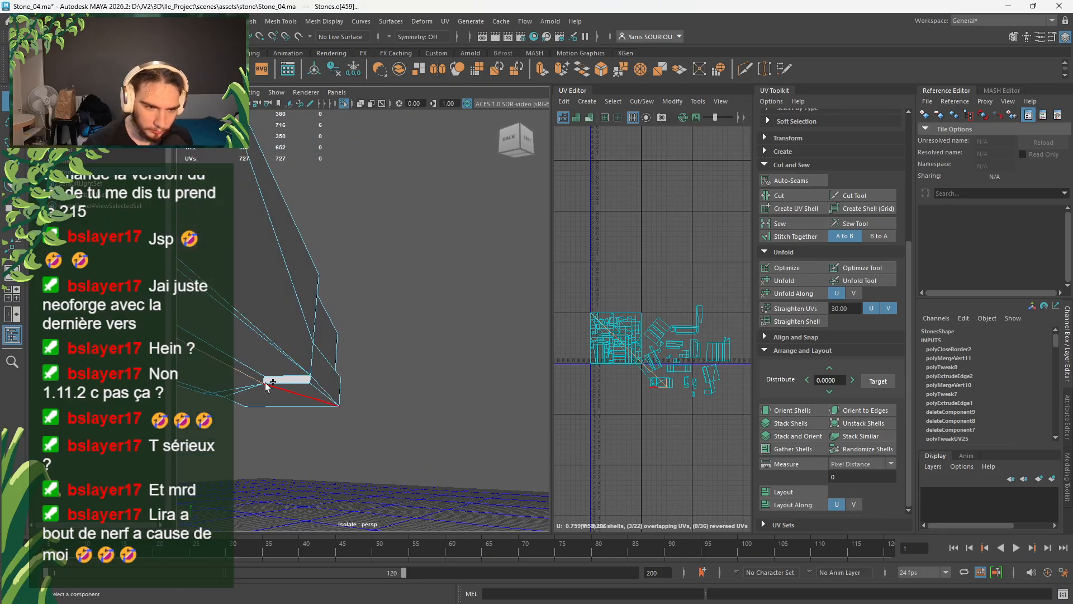
shift+click(289, 384)
alt+drag(289, 384, 326, 405)
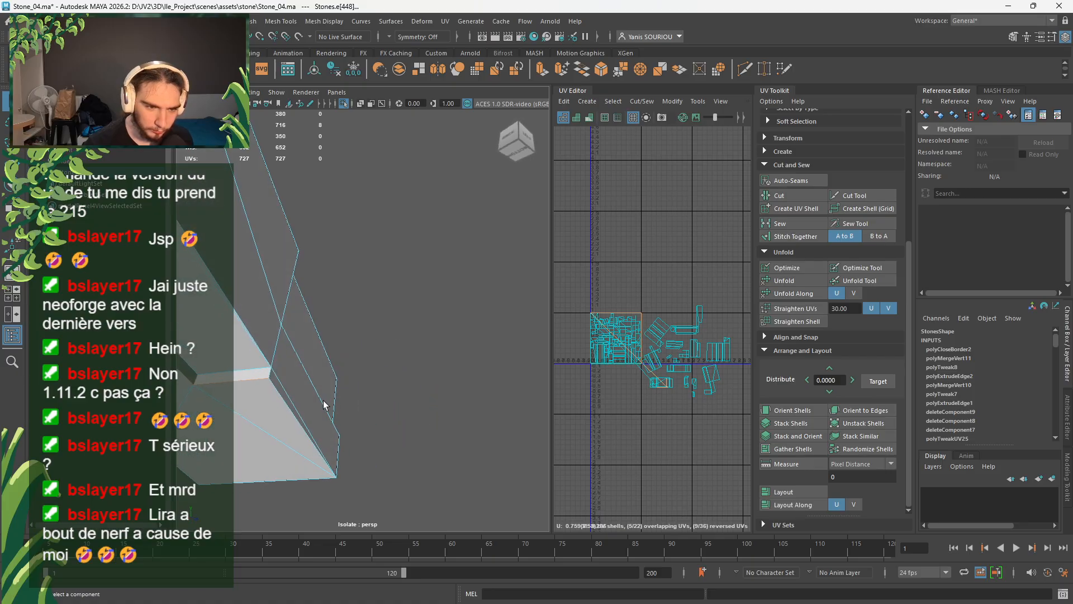
shift+click(218, 379)
shift+click(271, 373)
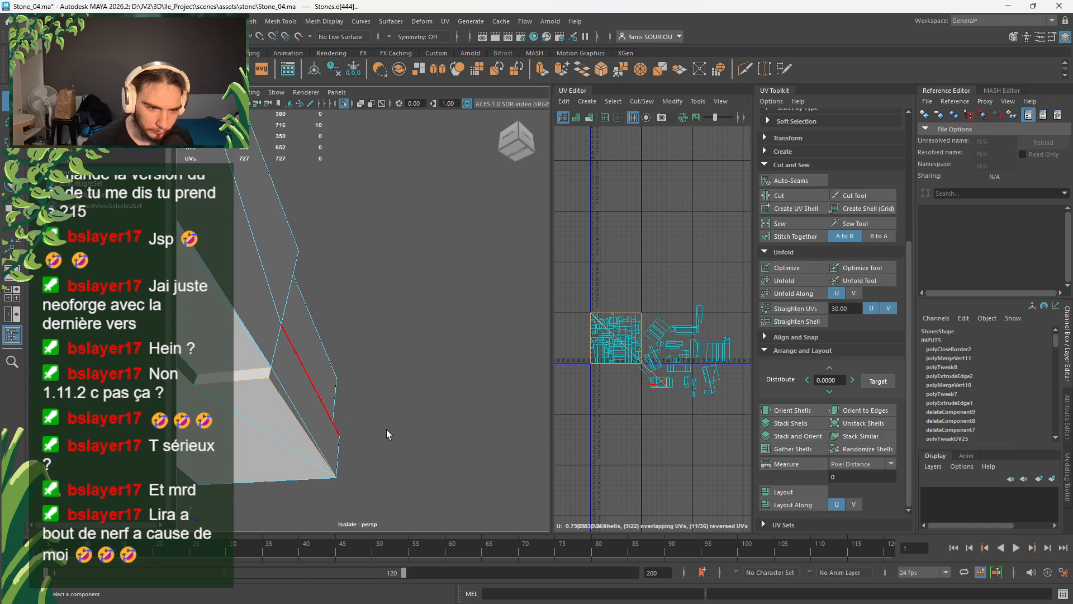
- Add the edges outlining the top block's stepped end face to the seam selection
mouse_move(384, 433)
alt+mouse_down()
mouse_move(371, 450)
mouse_move(297, 467)
mouse_move(427, 411)
mouse_move(324, 385)
mouse_move(382, 418)
mouse_move(374, 425)
alt+mouse_up()
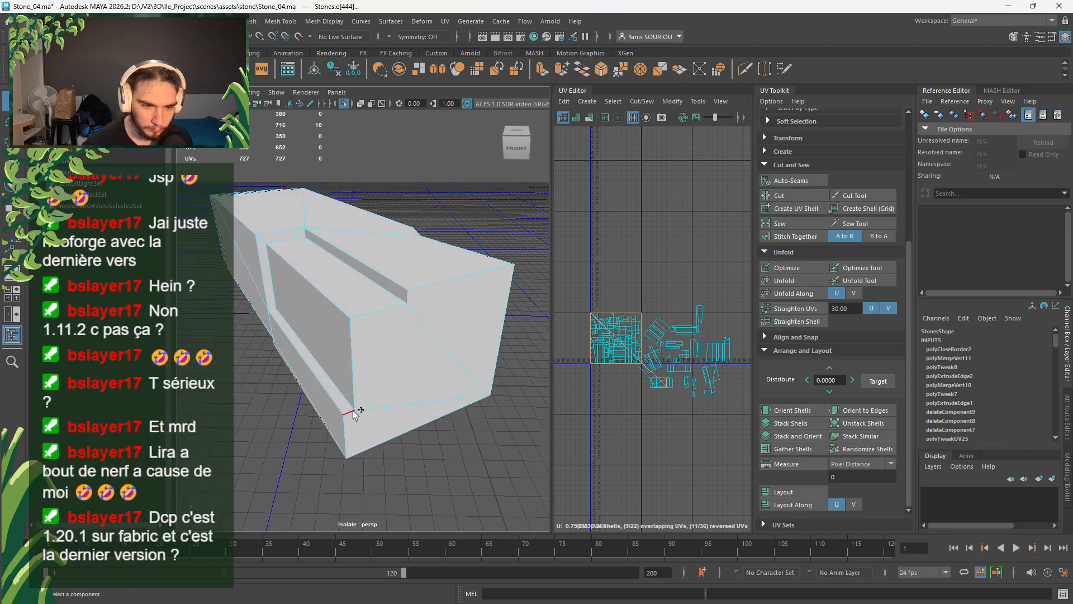
shift+click(353, 412)
shift+click(359, 394)
shift+click(377, 320)
shift+click(438, 281)
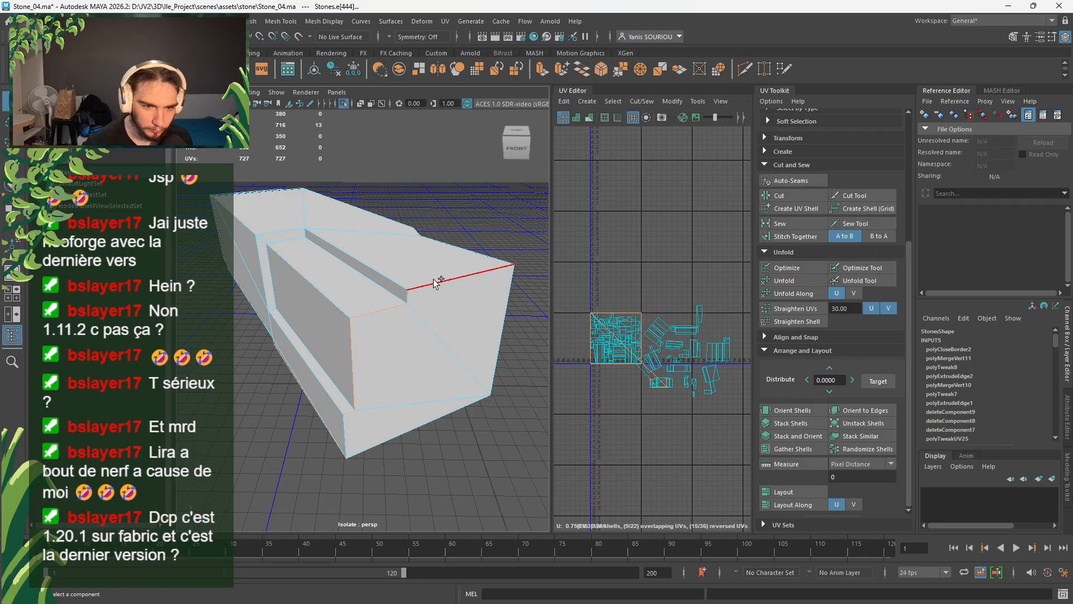
shift+click(499, 321)
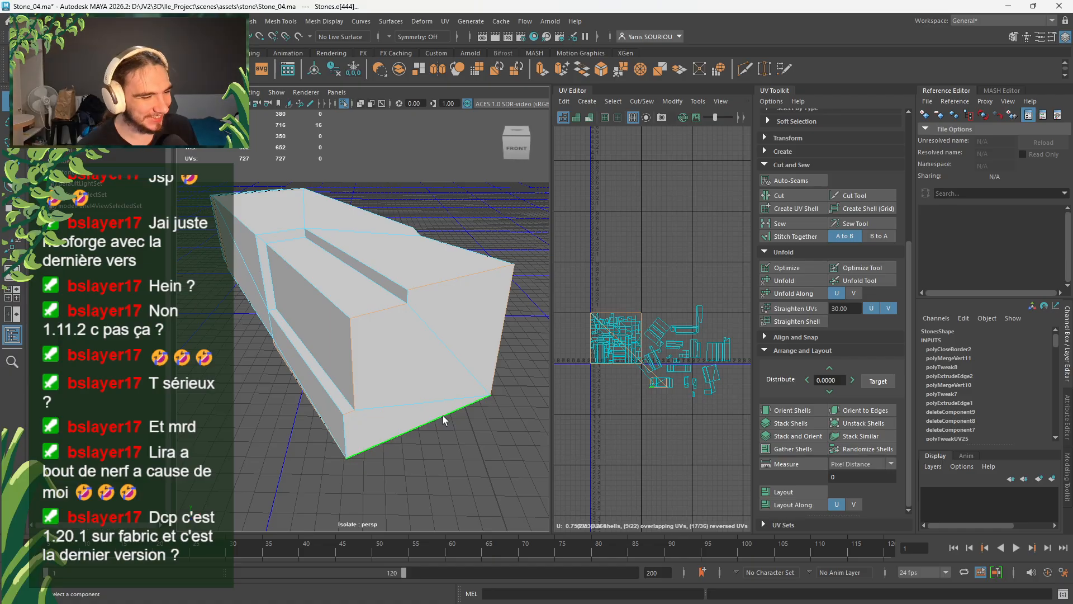
- Add the long edges of the block's lower side ledge to the seam selection
click(289, 366)
alt+drag(288, 366, 211, 385)
shift+click(364, 394)
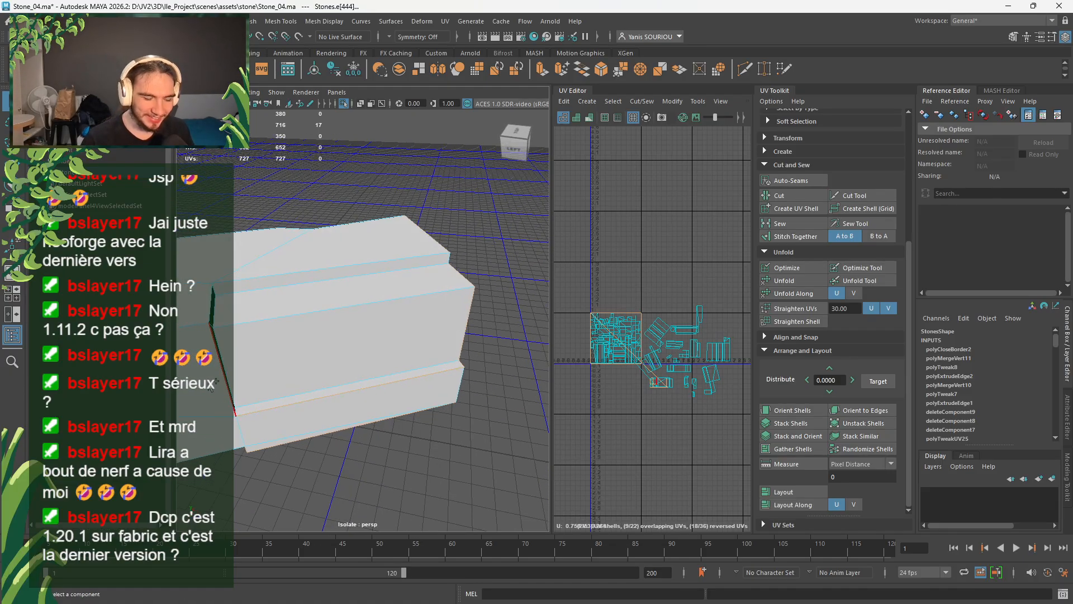
alt+middle_drag(244, 329, 432, 284)
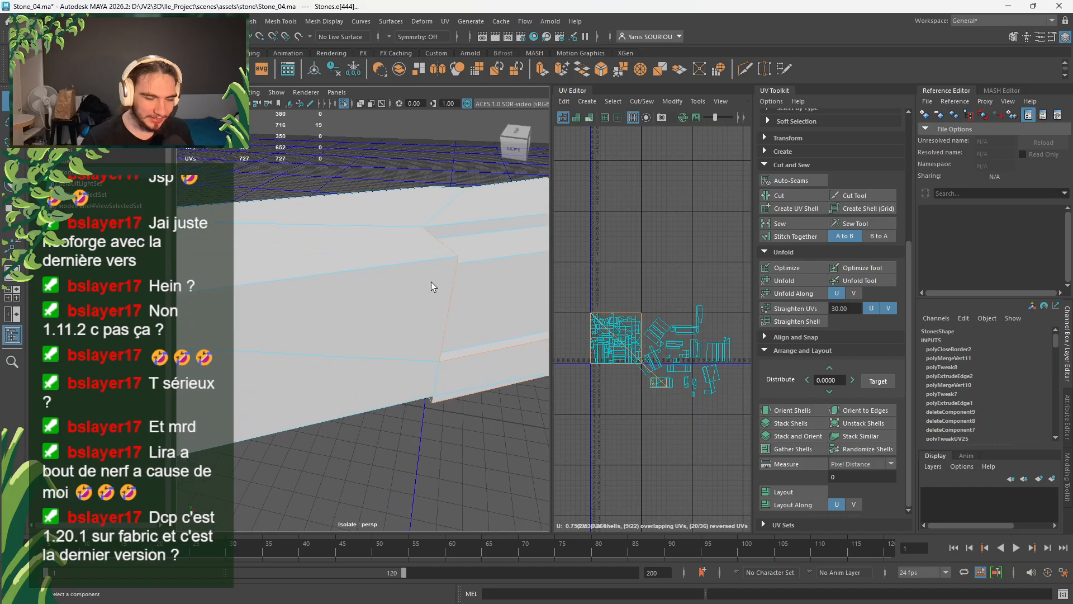
- Add the edges bordering the narrow vertical step beside the far end block to the seam selection
alt+drag(432, 284, 391, 296)
alt+drag(351, 243, 407, 372)
shift+click(423, 343)
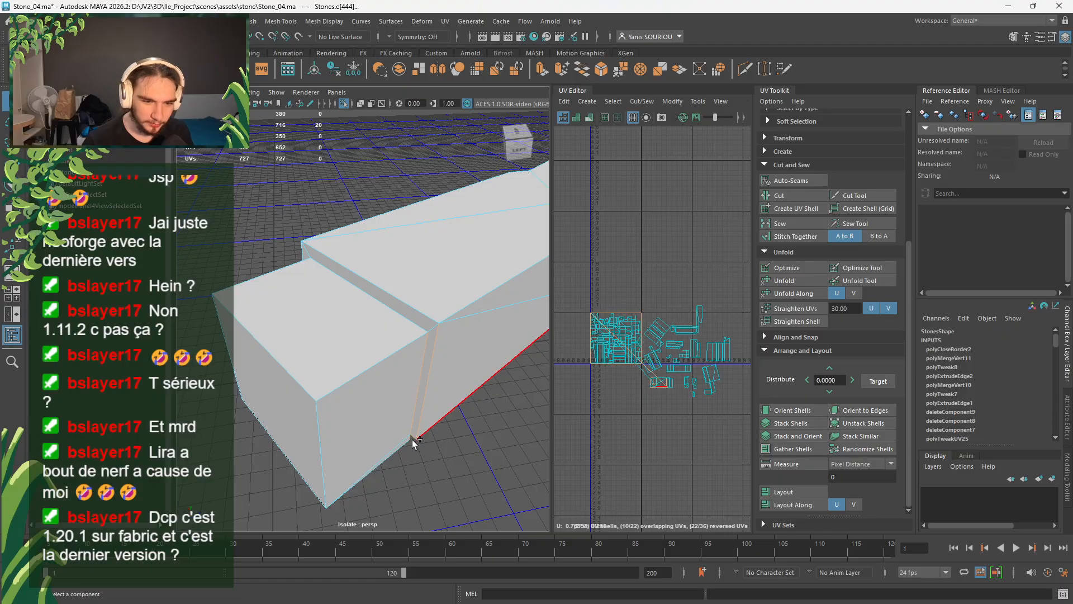
shift+click(405, 321)
alt+drag(405, 321, 469, 408)
scroll(470, 408, up, 5)
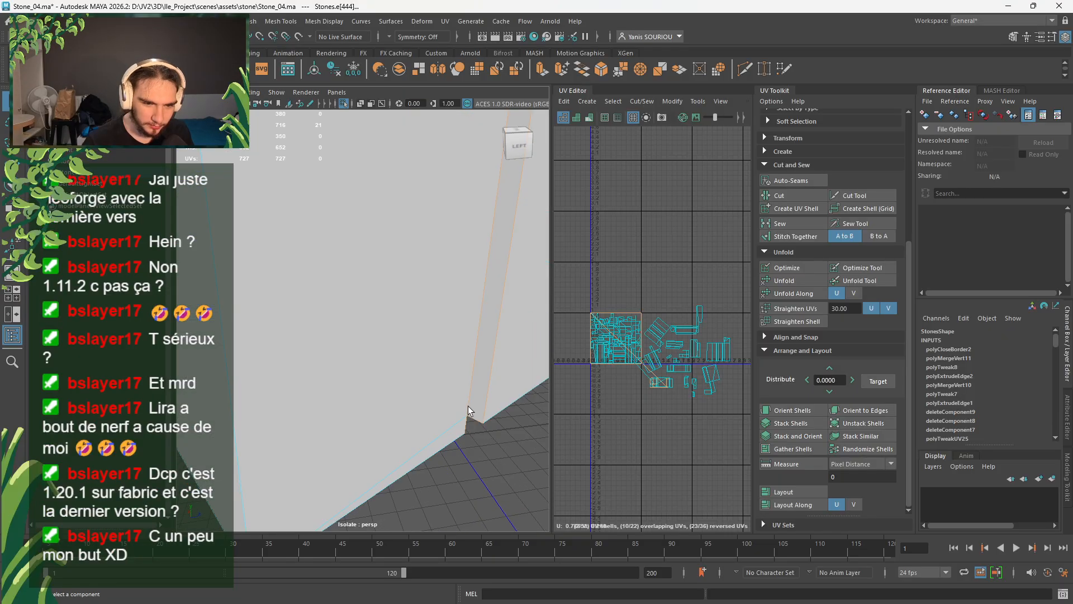
- Add the bottom long edge and the short edge capping the side step to the seam selection
scroll(468, 405, down, 5)
alt+drag(326, 313, 404, 357)
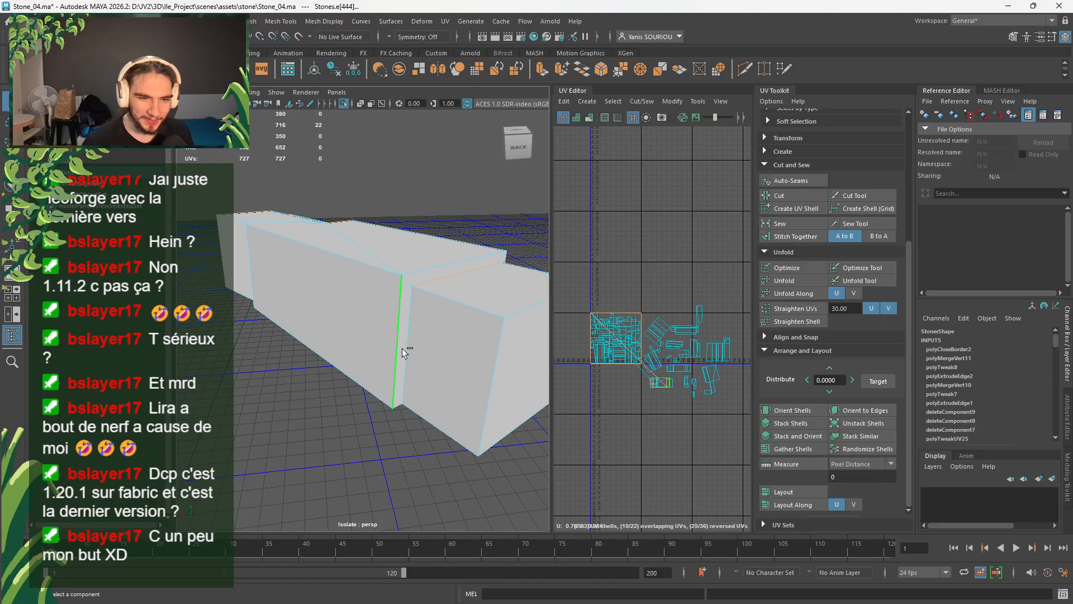
shift+click(384, 406)
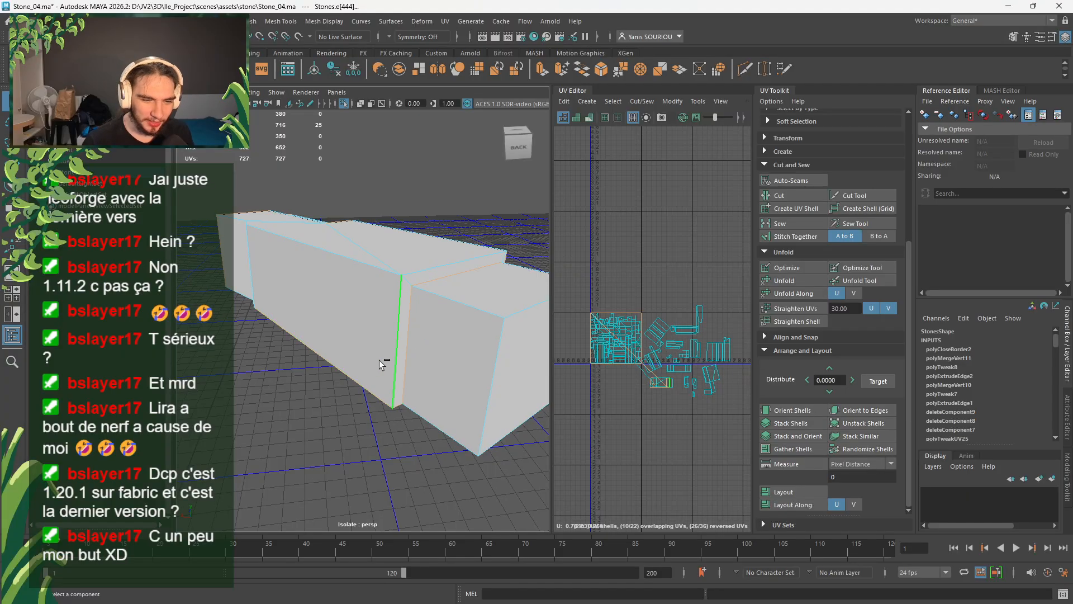
alt+drag(286, 360, 352, 372)
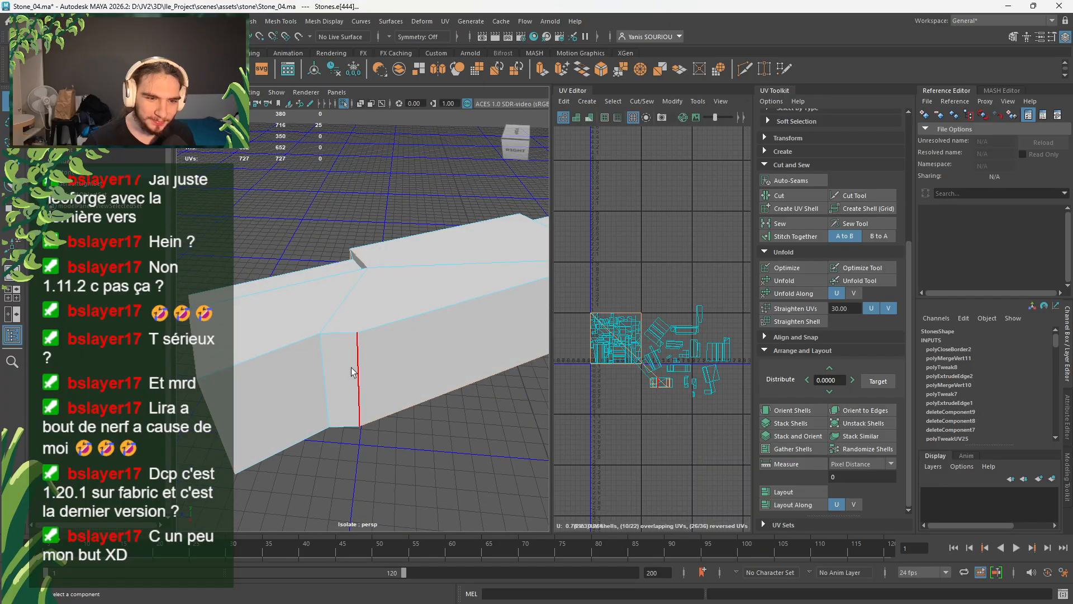
shift+click(342, 341)
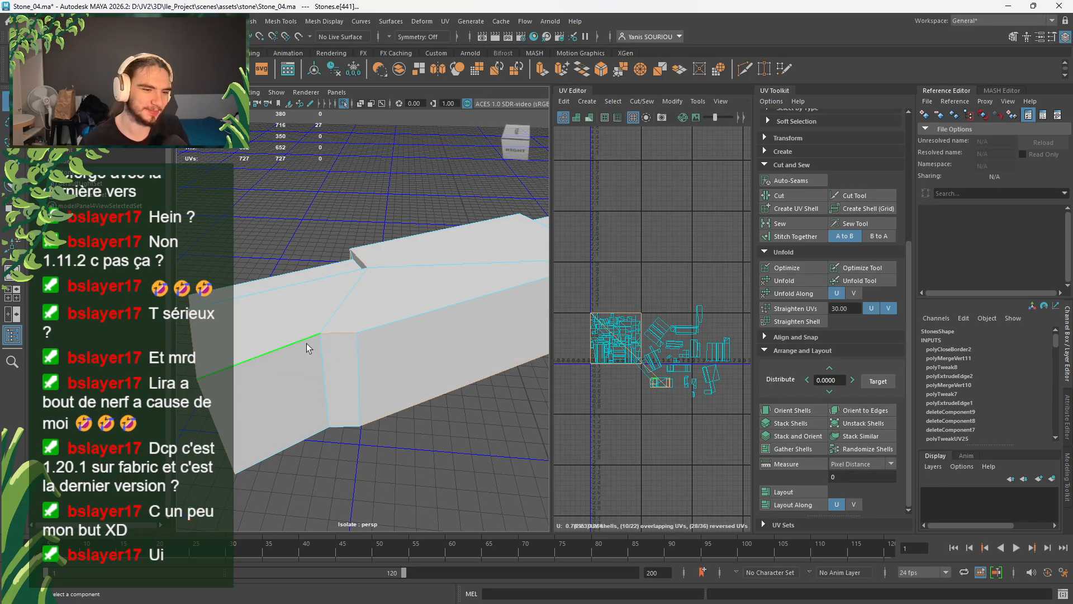
- Add the edges where the upper ledge meets the recess's end wall, plus its outer long edge, to the seam selection
alt+drag(306, 347, 391, 341)
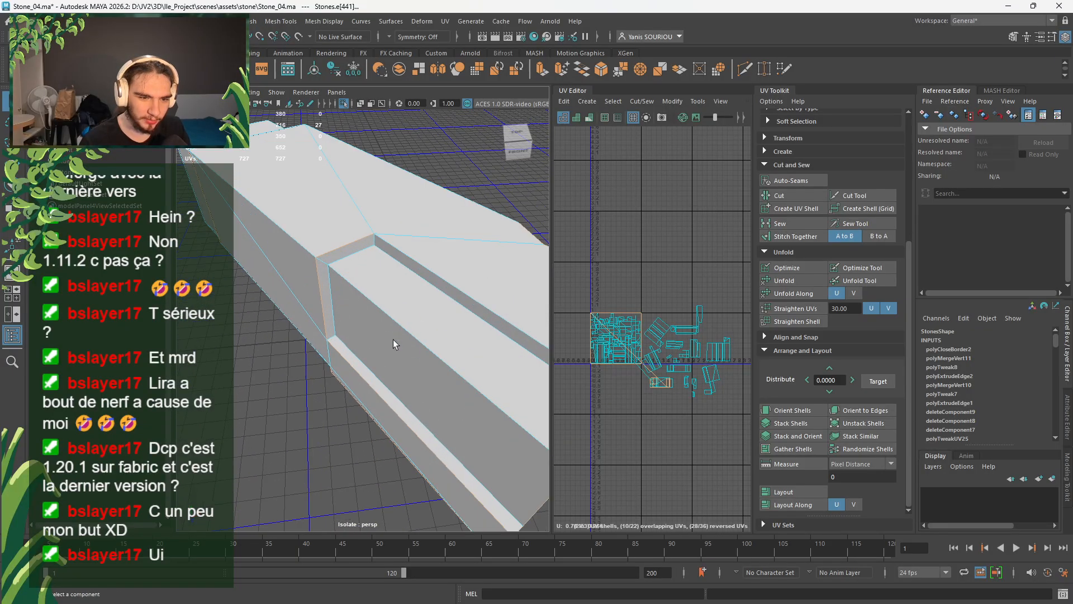
shift+click(334, 335)
shift+click(322, 260)
shift+click(338, 264)
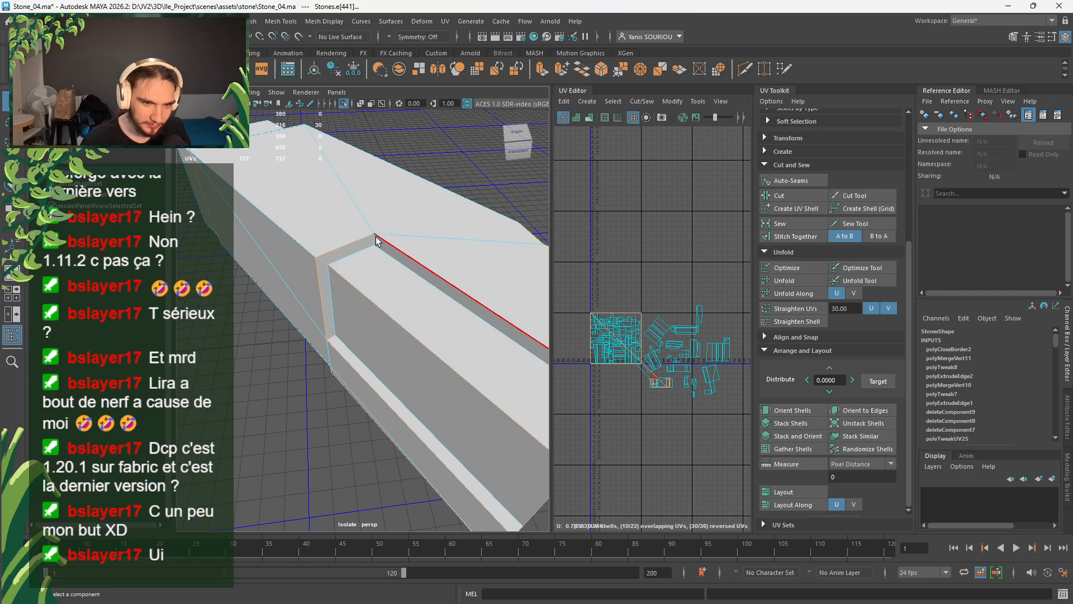
- Add the edge along the top of the recess wall to the seam selection and deselect an unwanted ledge edge
scroll(376, 238, up, 3)
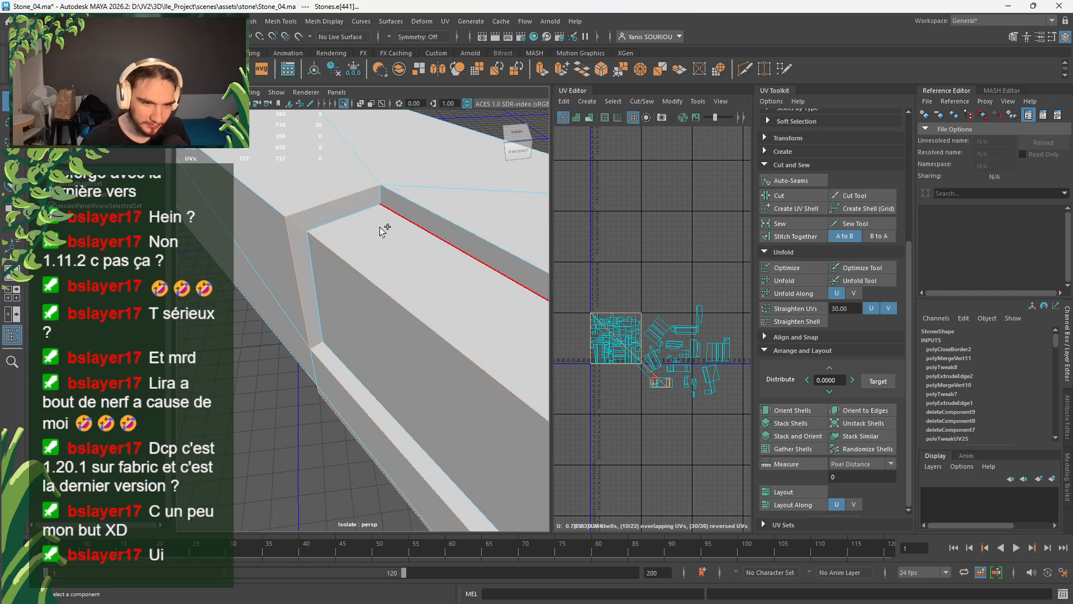
shift+click(394, 194)
scroll(431, 244, down, 3)
alt+drag(431, 244, 405, 250)
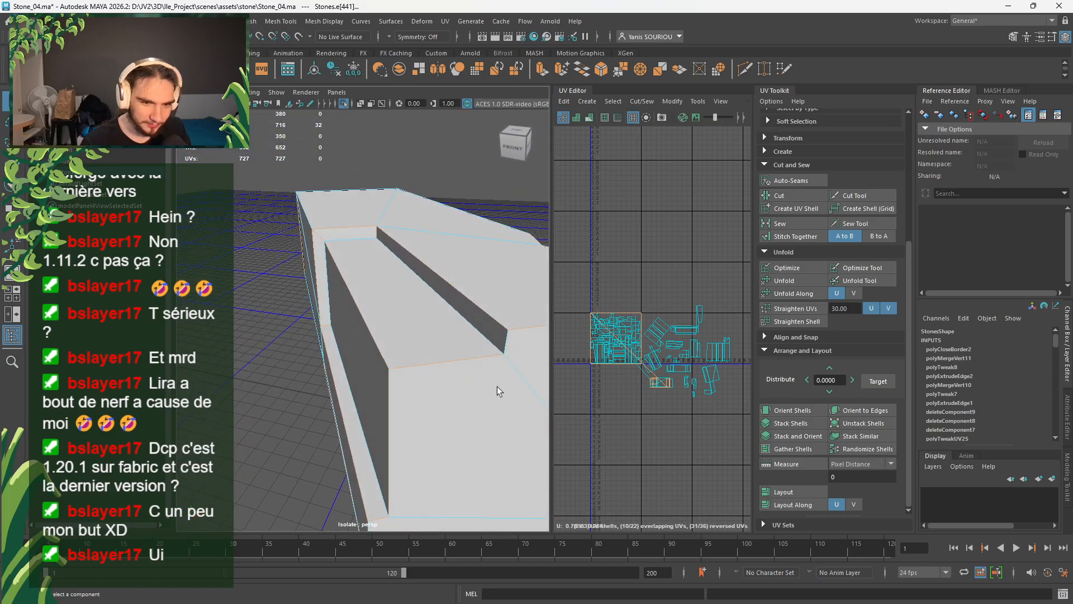
alt+drag(478, 421, 490, 398)
ctrl+click(391, 372)
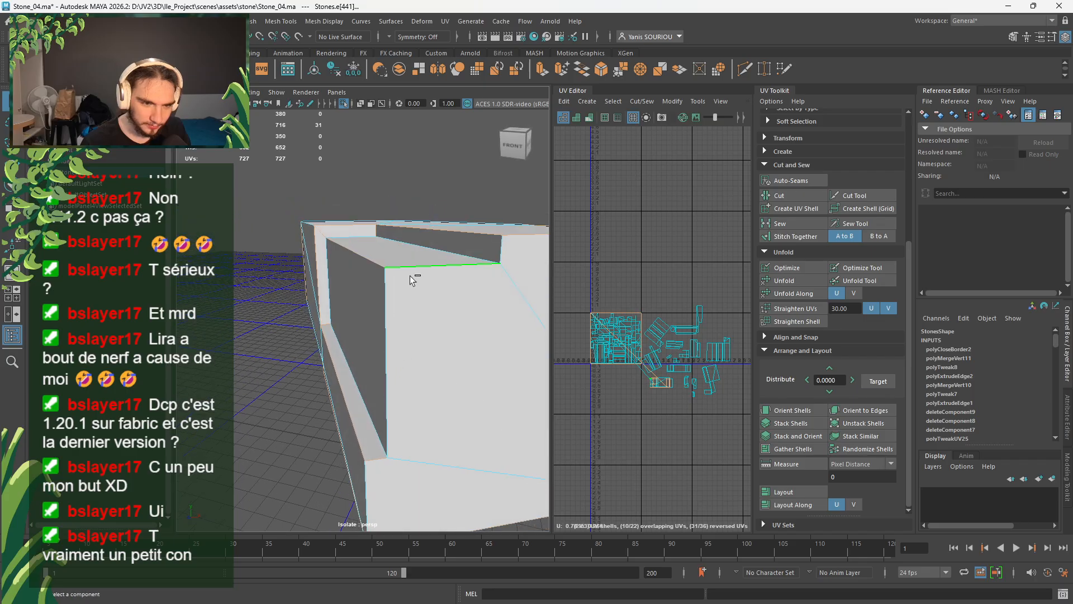
- Add the short end edge and the upper edge of the block's long side wall to the seam selection
alt+drag(472, 408, 357, 321)
scroll(453, 410, down, 5)
shift+click(451, 380)
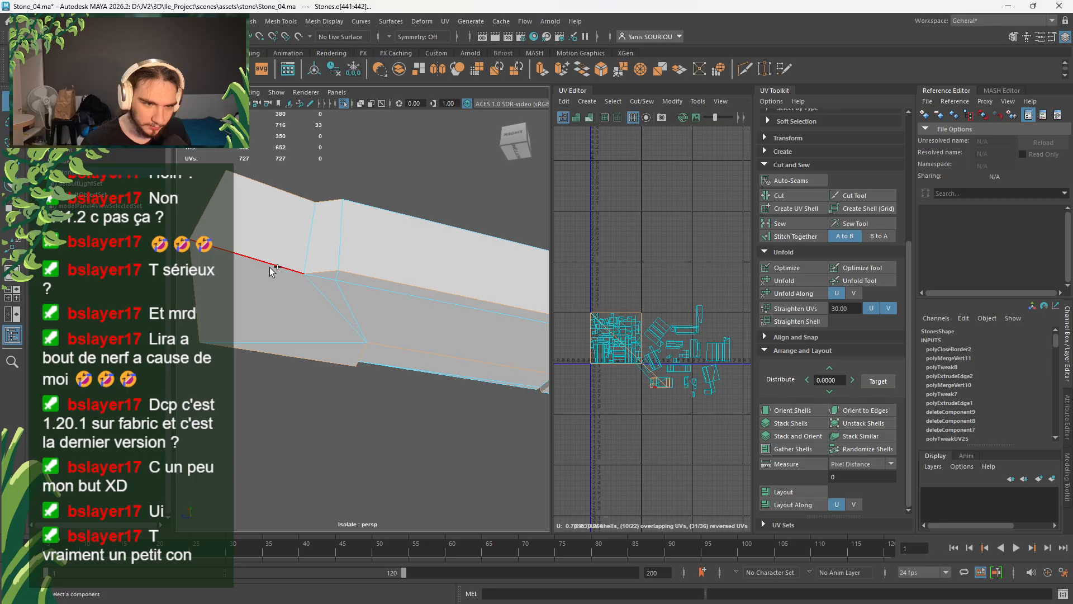
alt+drag(272, 271, 431, 393)
shift+click(403, 301)
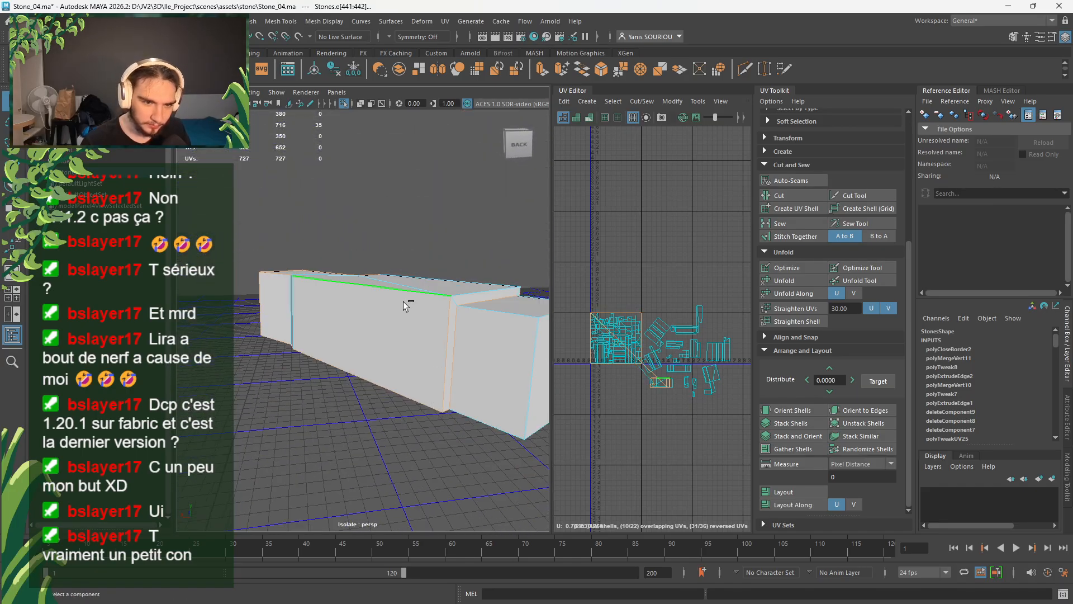
- Add the remaining edges around the protruding end block, including its underside, to the seam selection and cut the UVs along them
alt+drag(403, 300, 426, 346)
shift+click(341, 290)
shift+click(309, 274)
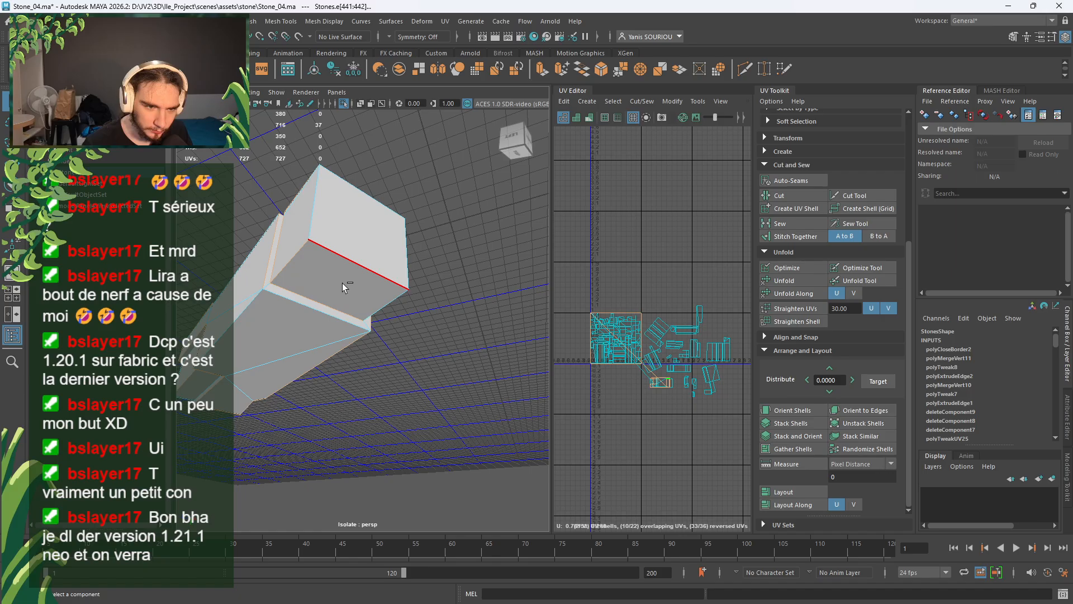
shift+click(385, 302)
alt+drag(386, 302, 351, 291)
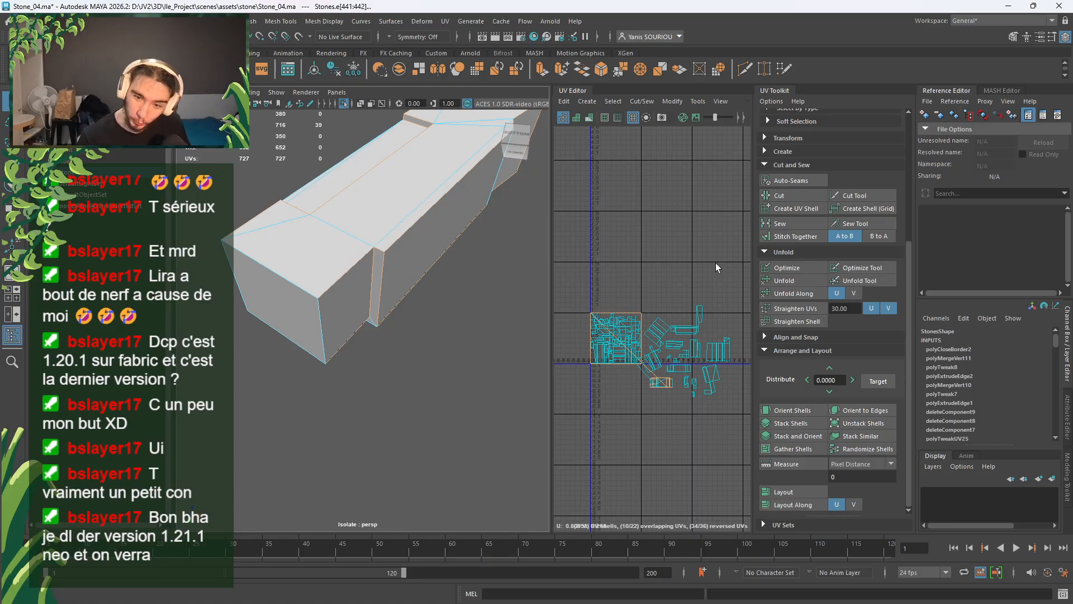
click(803, 196)
- Select all faces of the isolated block and unfold their UVs
scroll(453, 287, down, 5)
right_drag(458, 284, 444, 270)
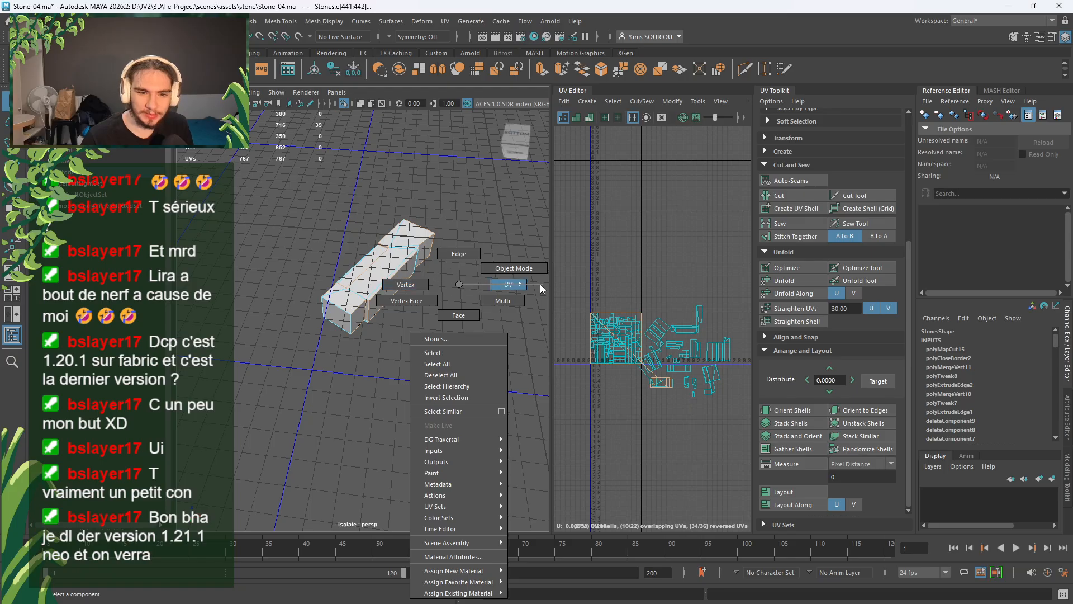
right_drag(540, 284, 537, 286)
drag(513, 234, 285, 358)
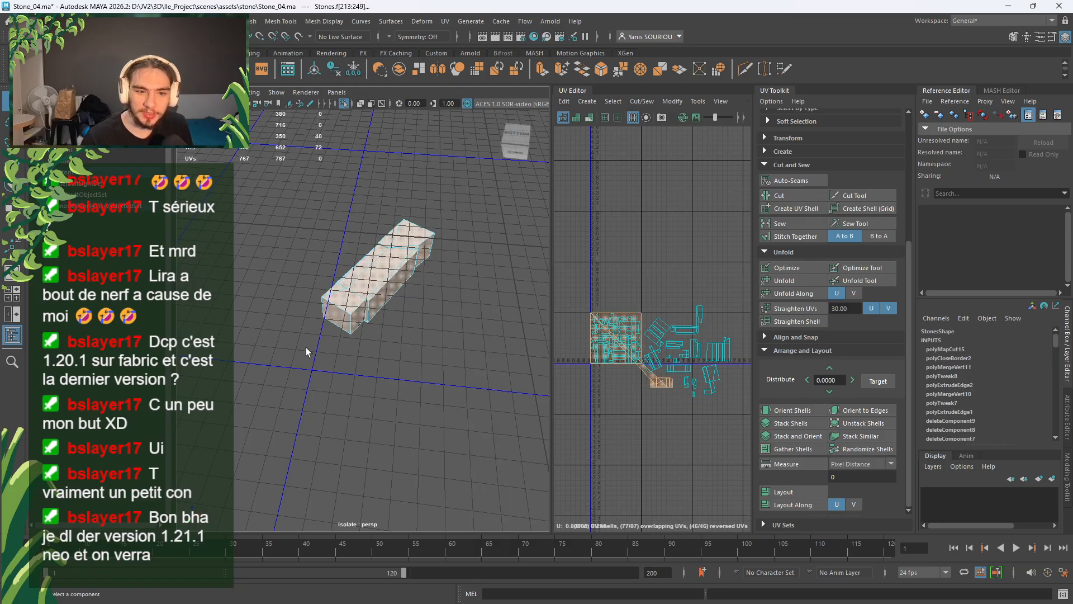
click(804, 276)
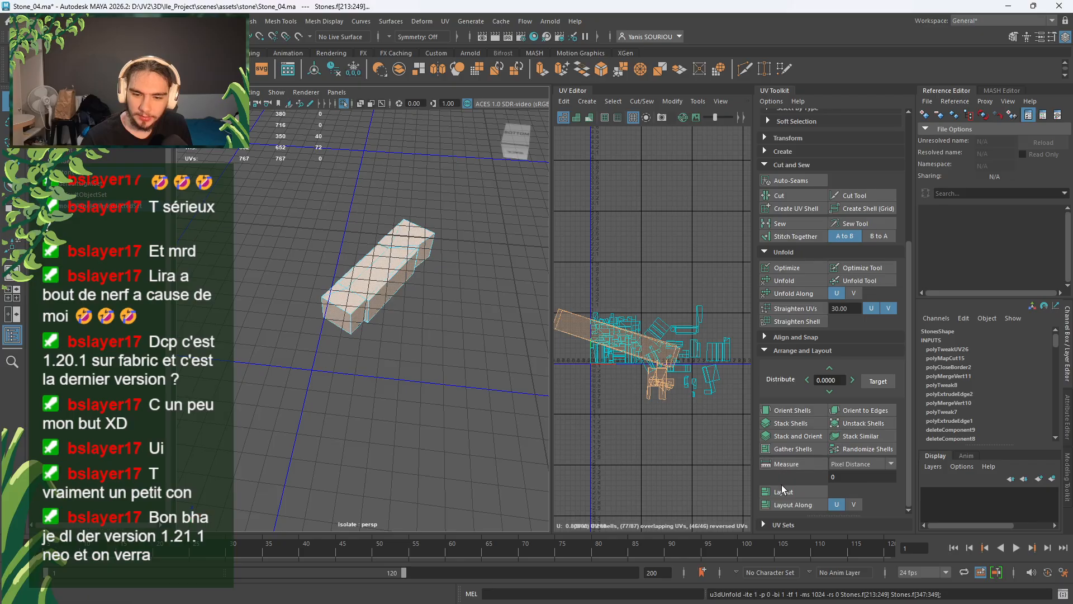
- Orient the block's UV shells and lay them out within the 0–1 UV tile
click(788, 412)
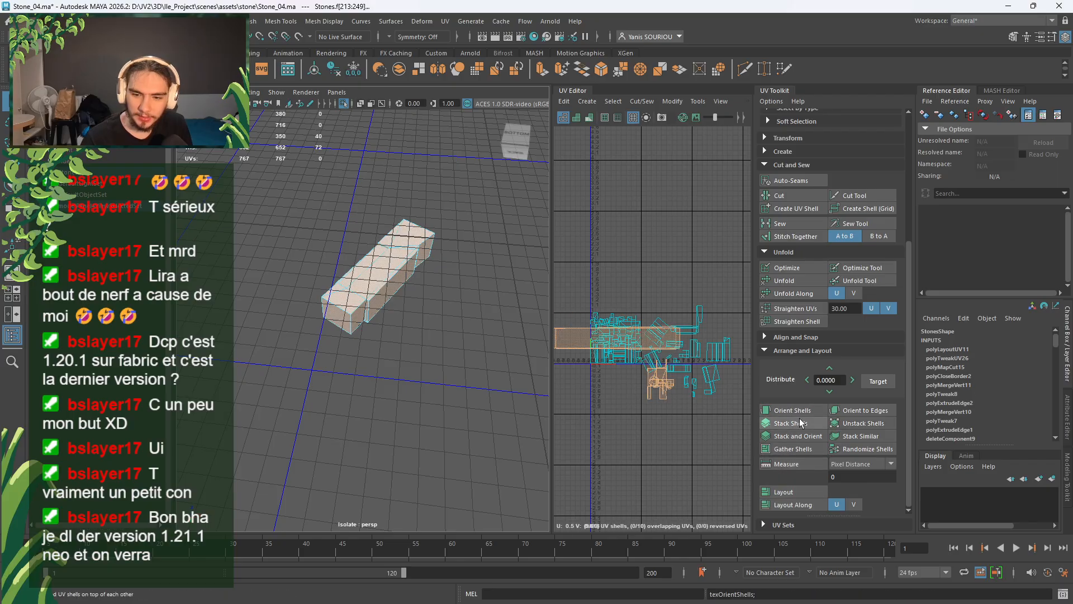
click(786, 492)
scroll(619, 390, up, 5)
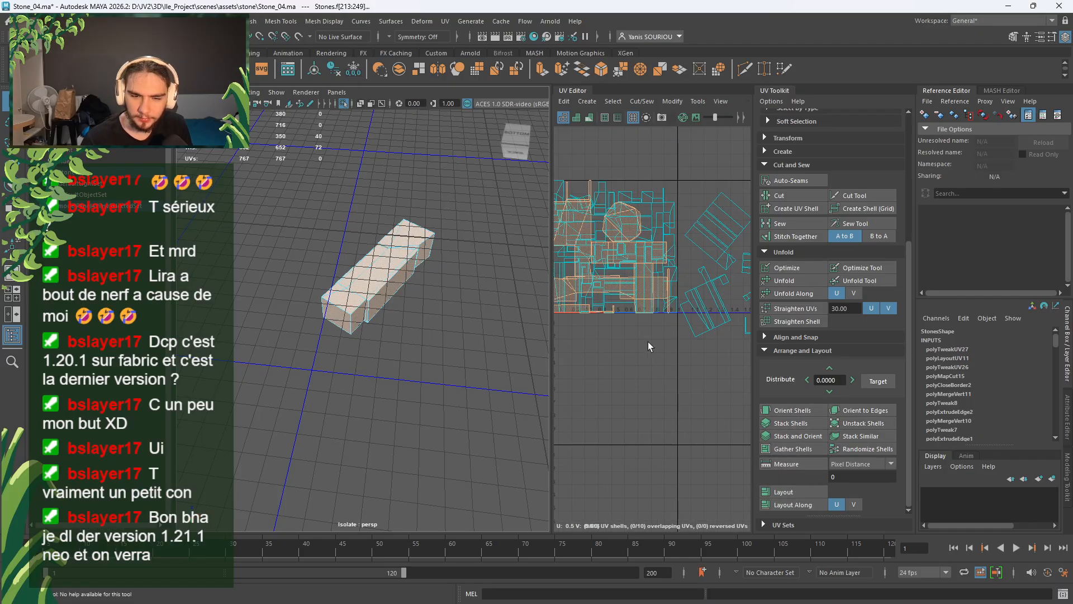
click(650, 308)
scroll(680, 360, down, 6)
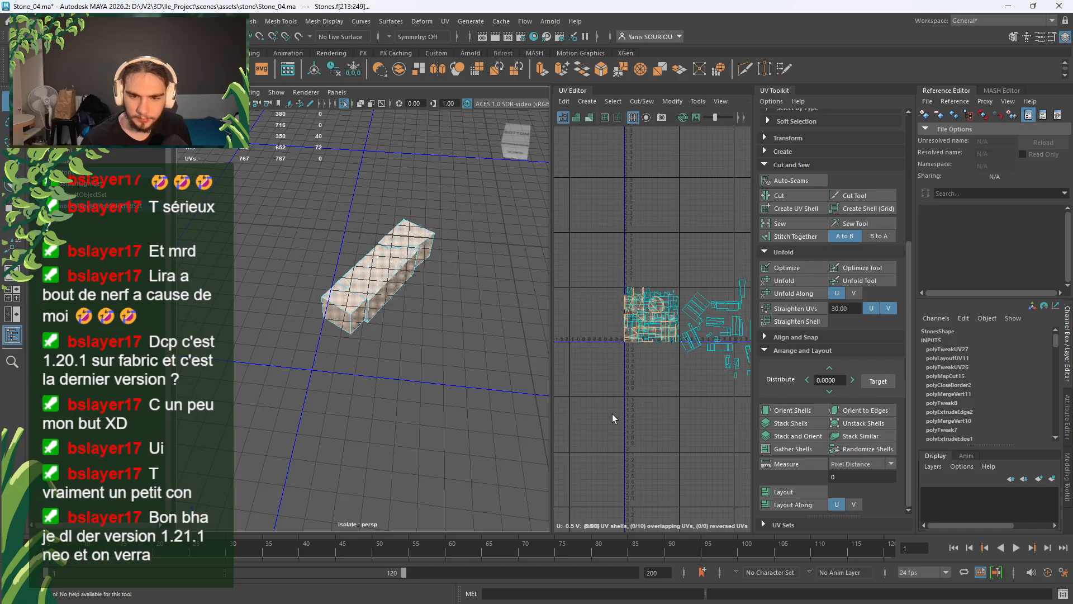
- Select the UV shells of all stones and unfold them several times
drag(610, 426, 749, 311)
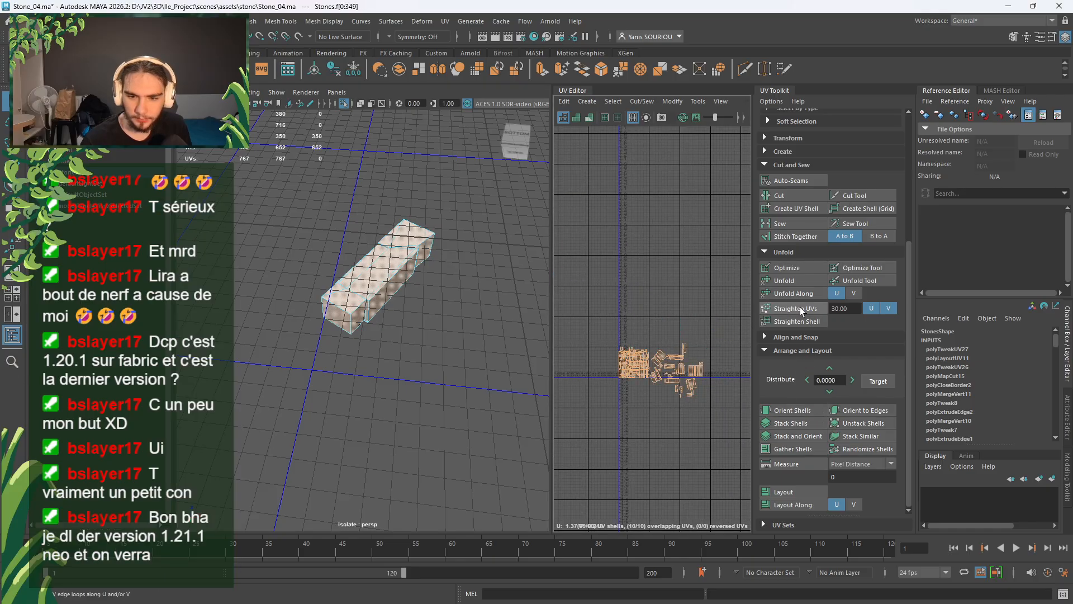
click(800, 281)
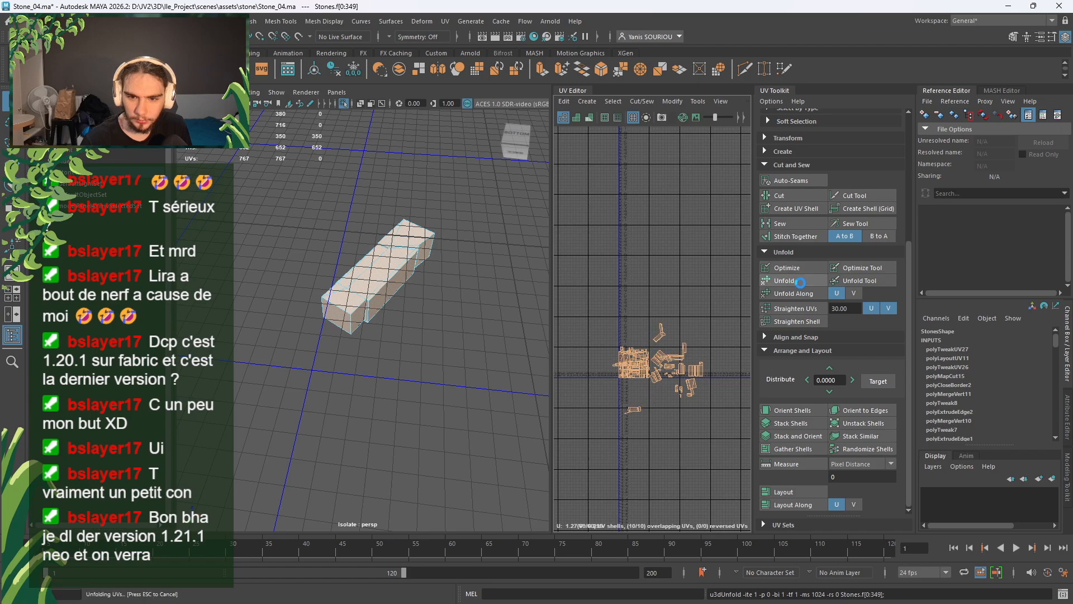
click(801, 285)
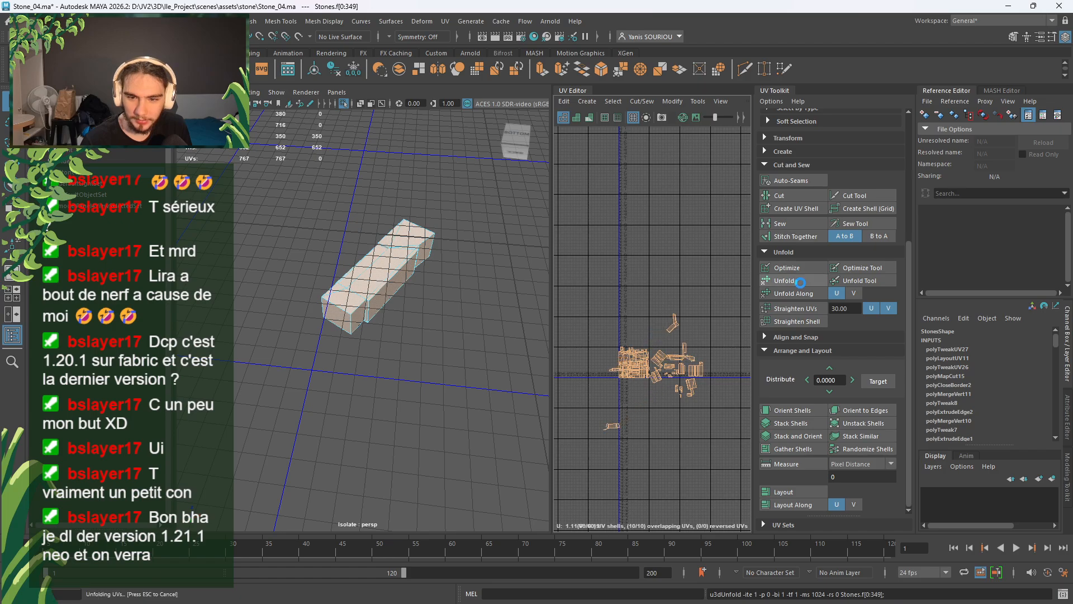
scroll(722, 386, up, 5)
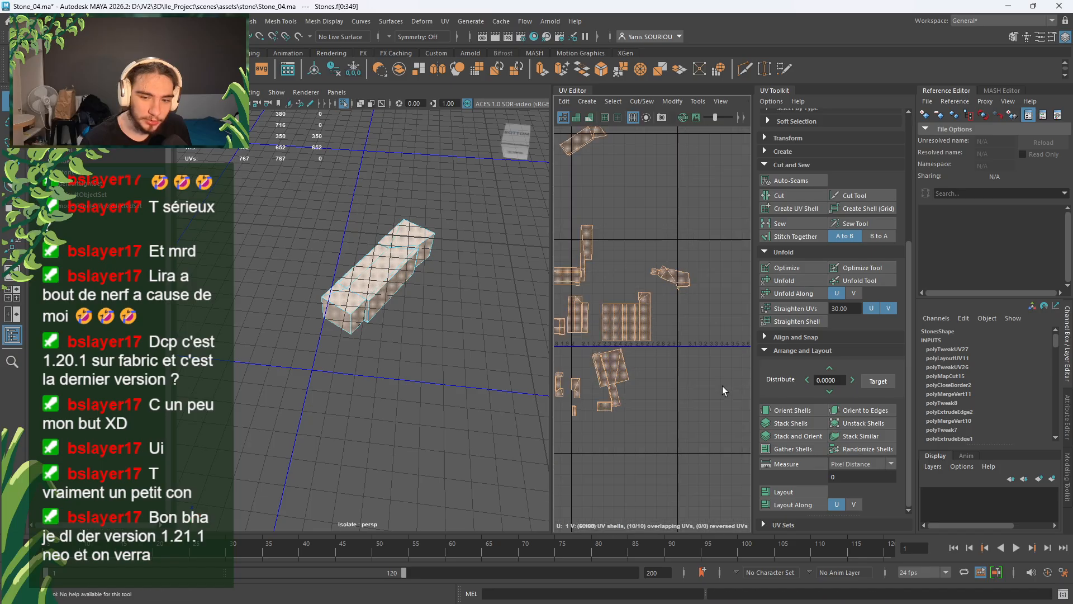
scroll(703, 335, up, 2)
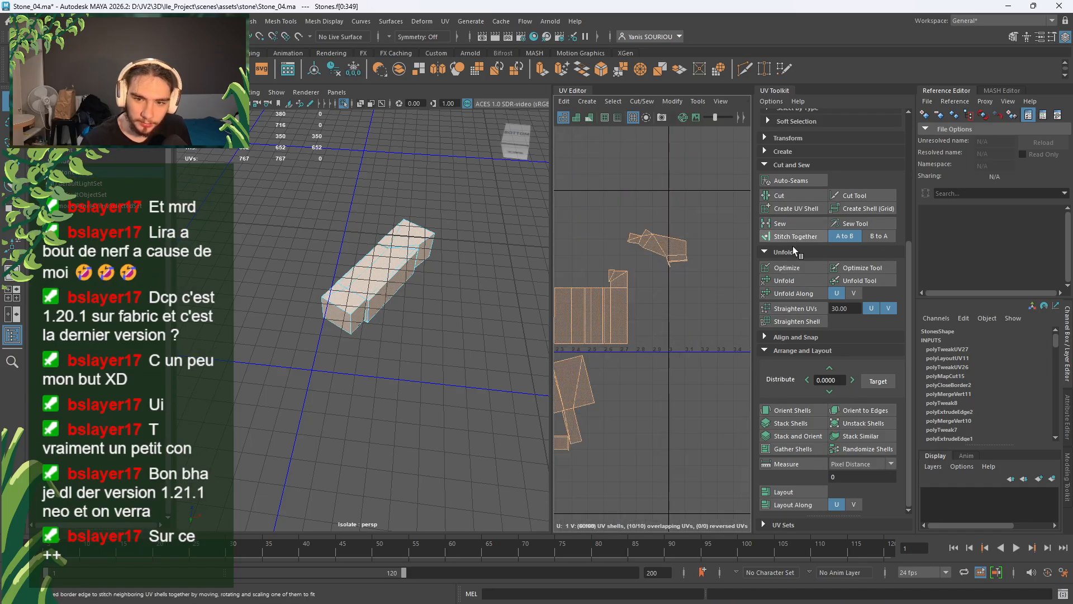
click(788, 280)
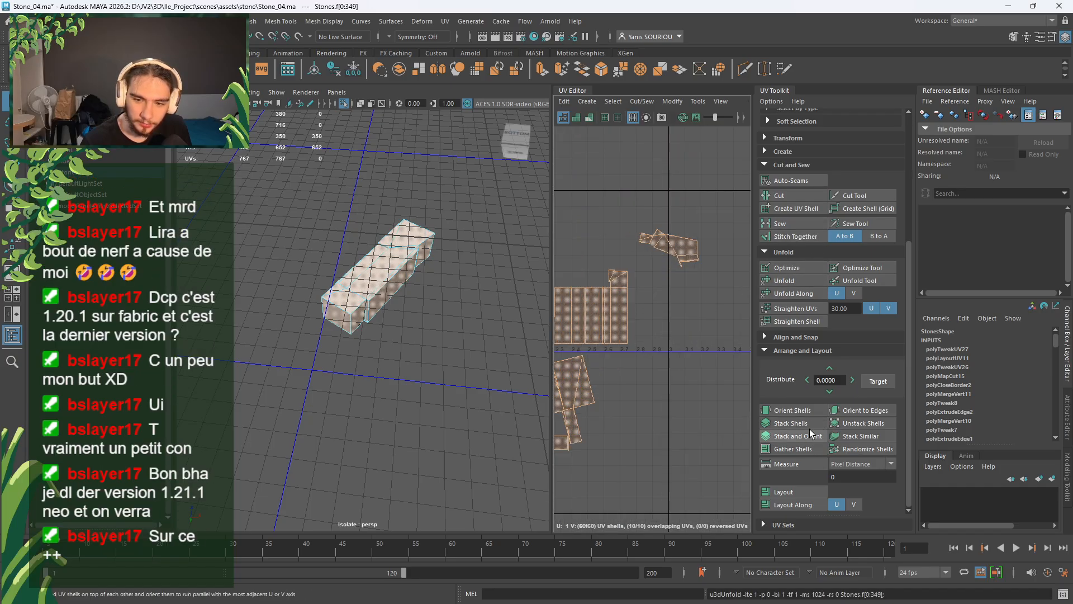
- Reselect all UV shells, orient them and lay them out within the 0–1 UV tile
click(809, 428)
scroll(717, 376, down, 9)
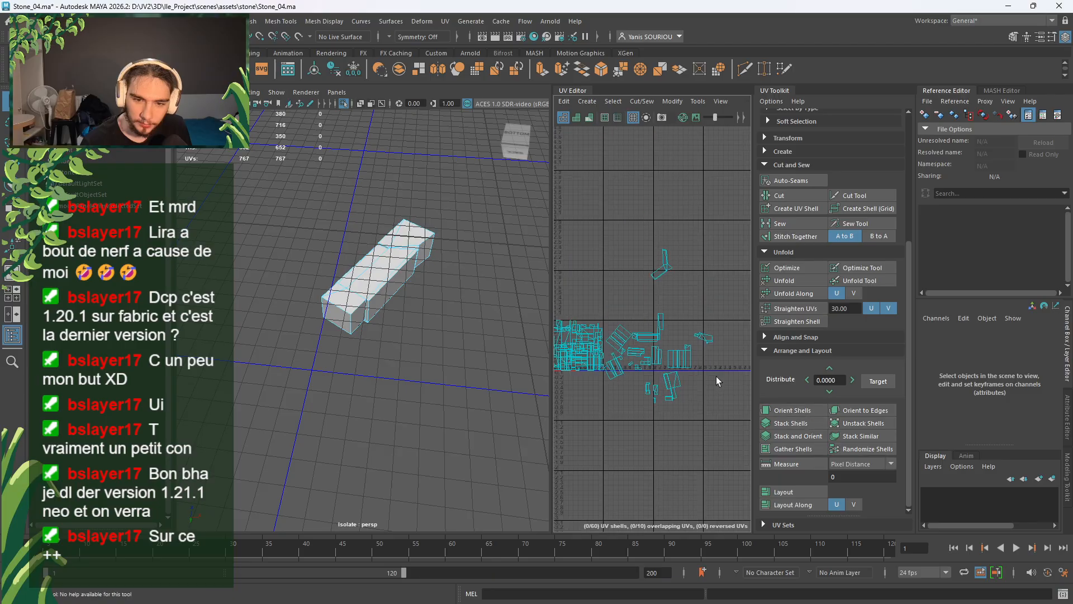
drag(736, 300, 610, 432)
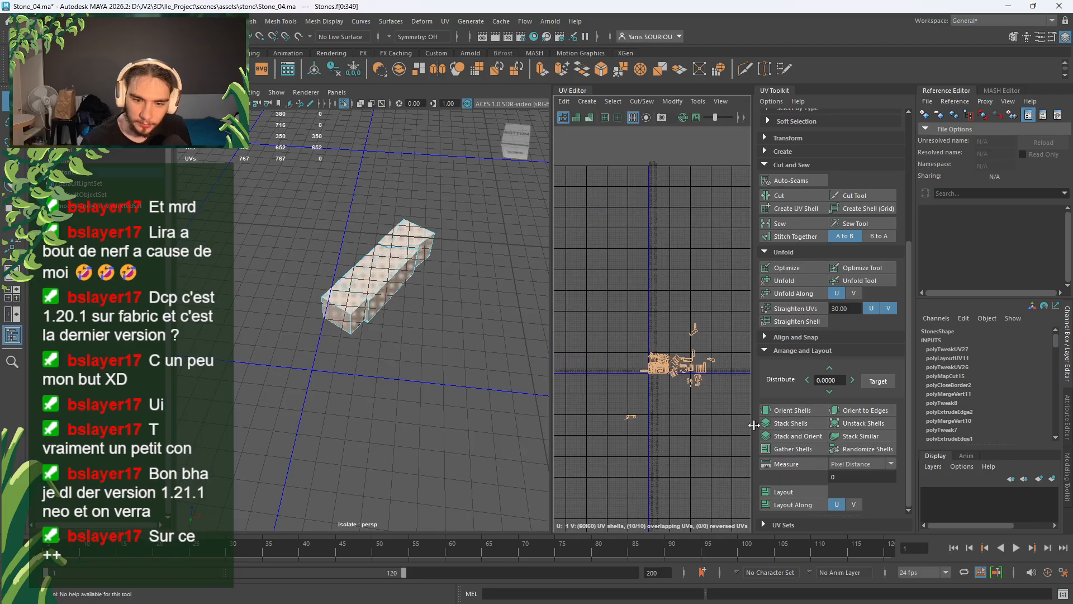
click(782, 409)
click(798, 491)
scroll(651, 390, up, 5)
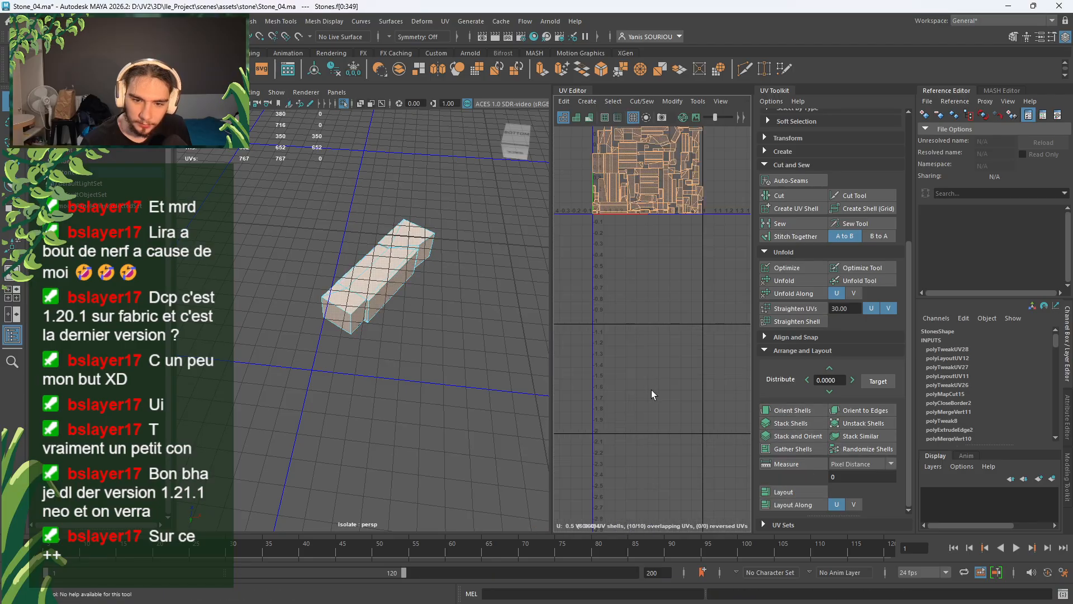
scroll(641, 288, up, 5)
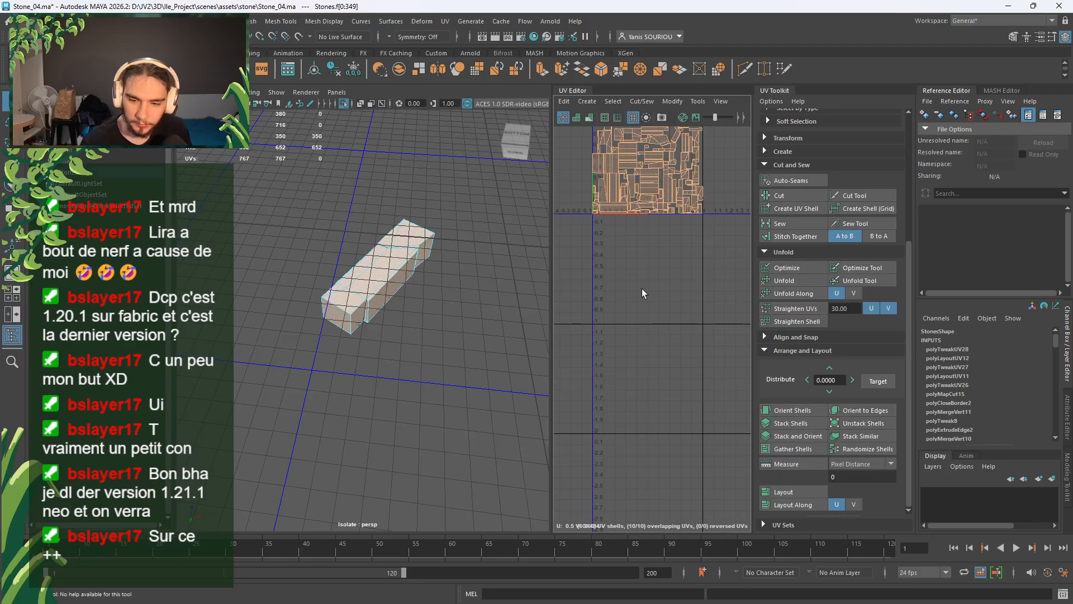
- Locate the thin sliver shell on the block and sew it to the neighbouring wall along its long shared edge
alt+middle_drag(649, 211, 626, 426)
scroll(628, 419, up, 5)
click(652, 220)
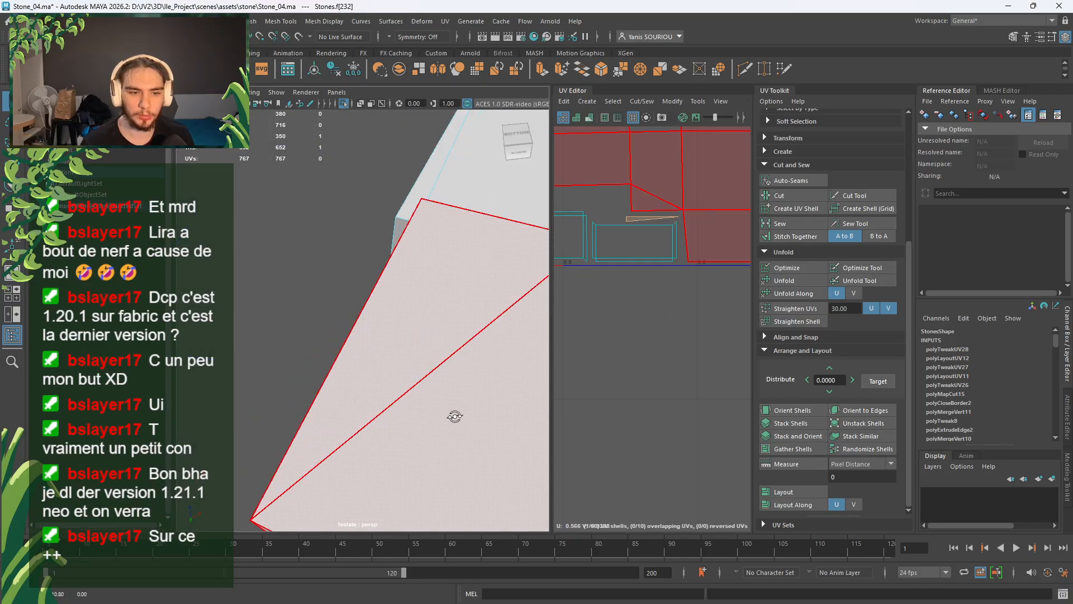
alt+drag(455, 419, 414, 376)
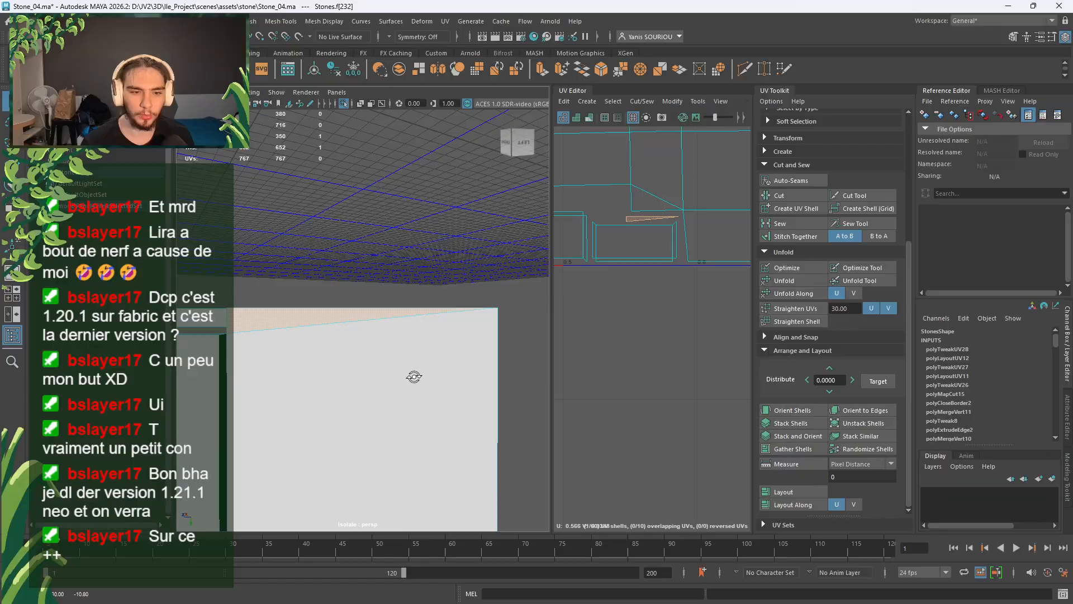
right_drag(299, 327, 304, 255)
click(304, 326)
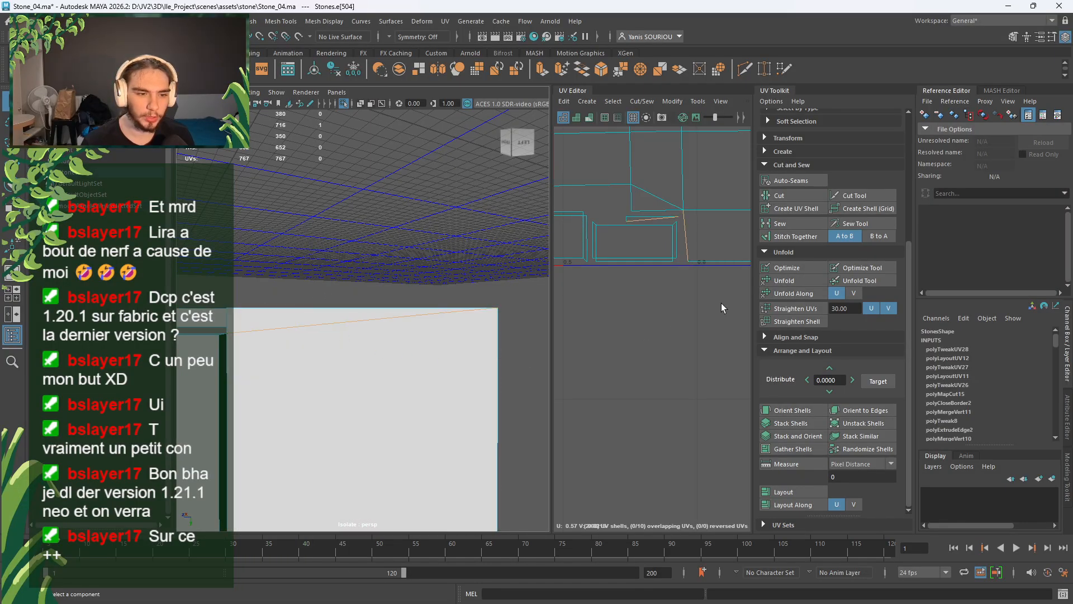
click(786, 223)
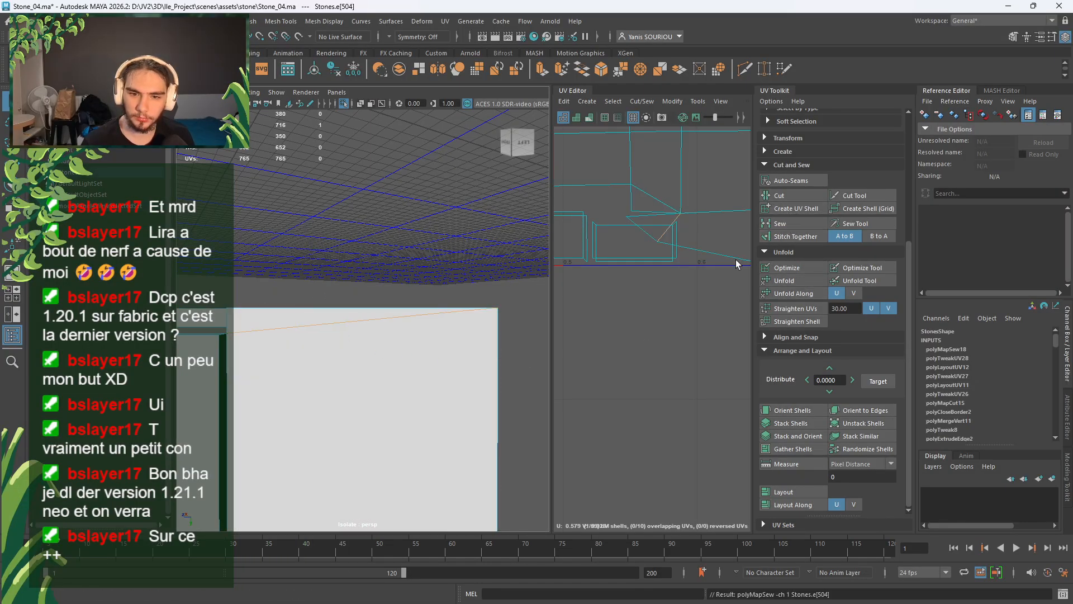
- Select all UV shells, unfold them and repack them in the 0–1 tile with Layout
scroll(677, 288, down, 6)
right_drag(706, 310, 707, 246)
drag(723, 204, 638, 346)
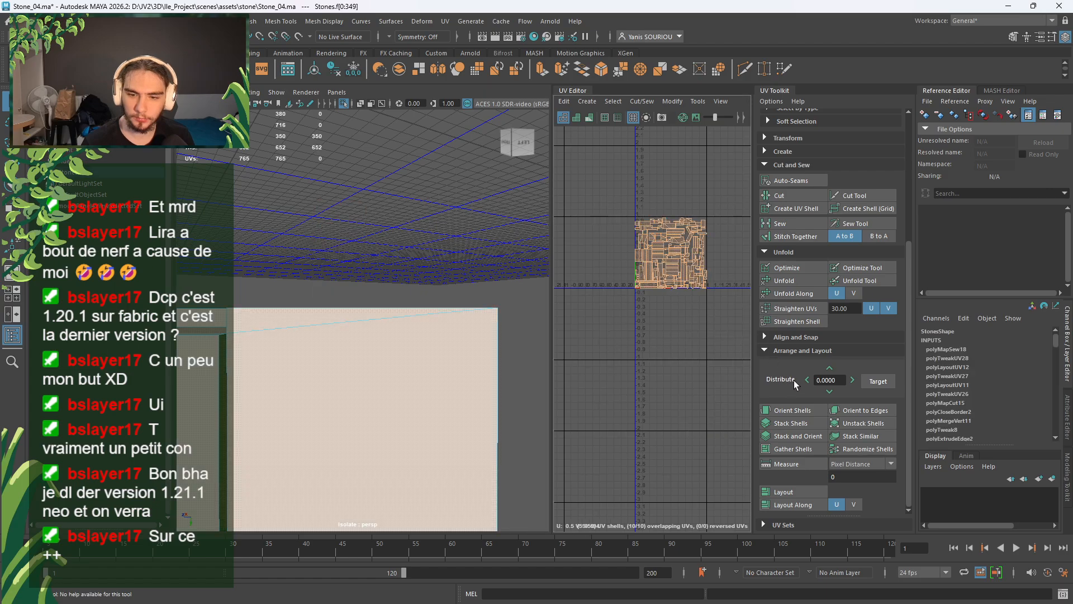
click(784, 280)
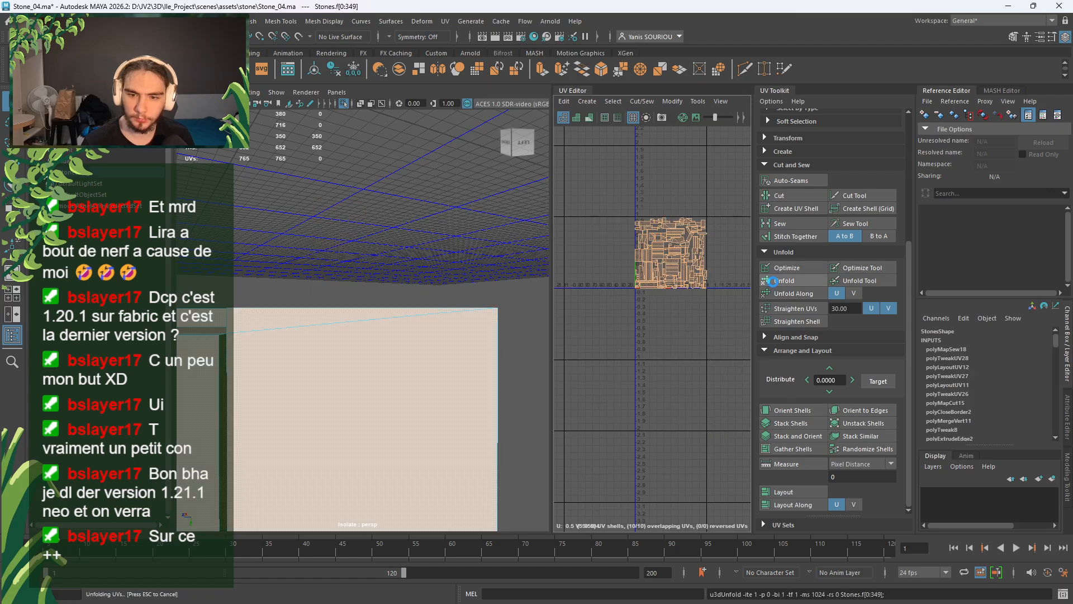
click(784, 487)
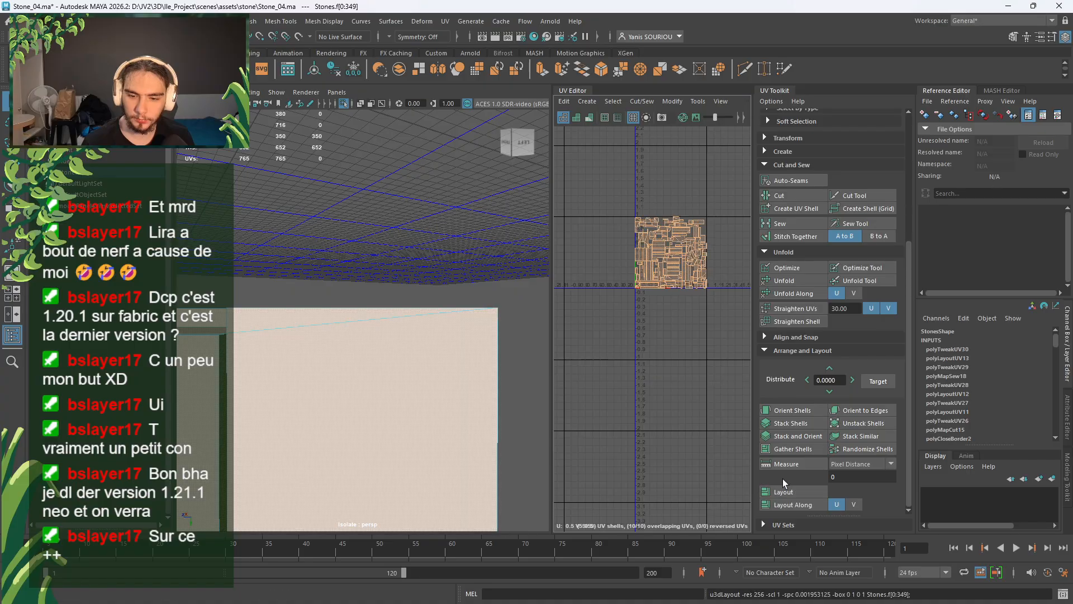
- Select the small round UV shell in the layout and unfold it
scroll(690, 271, up, 5)
click(709, 233)
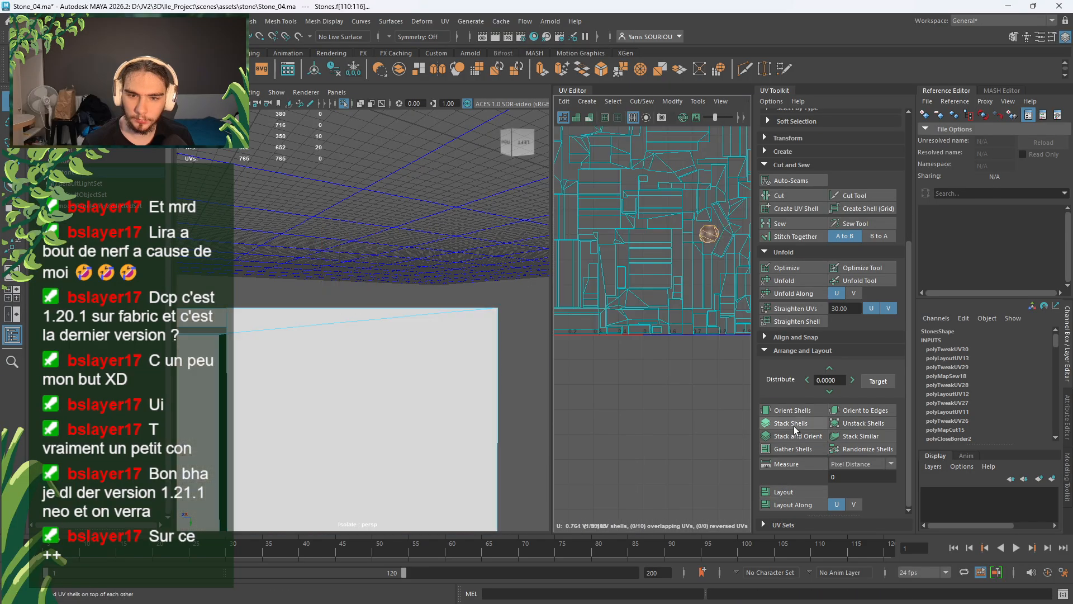
click(784, 280)
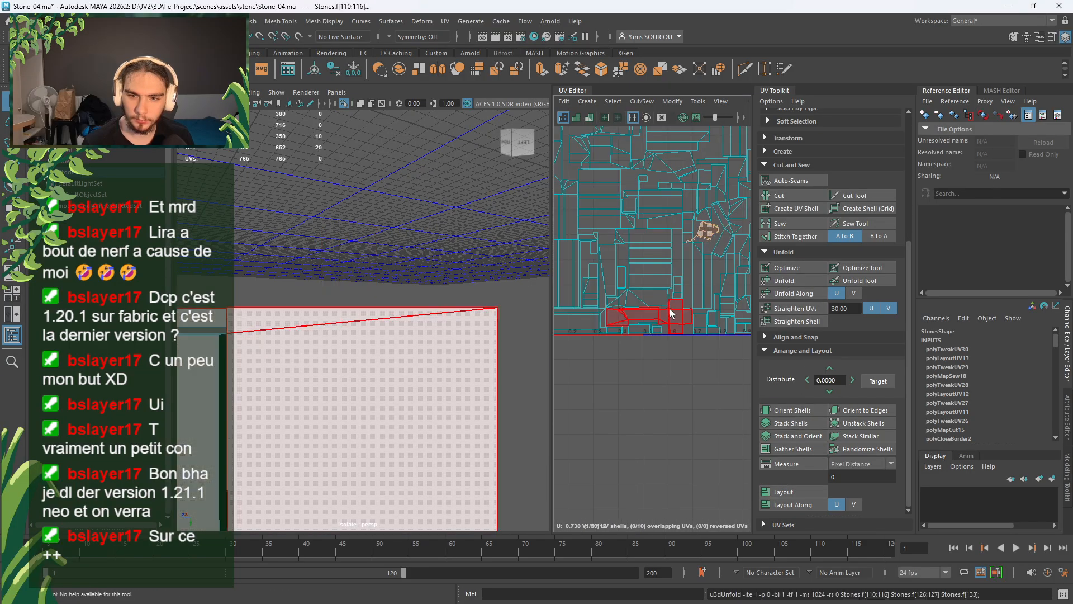
- Check the reshaped shell among its neighbours in the UV layout and select it again
scroll(665, 310, down, 3)
alt+middle_drag(674, 357, 688, 382)
alt+middle_drag(723, 413, 699, 399)
scroll(699, 399, up, 3)
alt+middle_drag(669, 280, 608, 364)
scroll(598, 324, up, 8)
scroll(680, 327, down, 3)
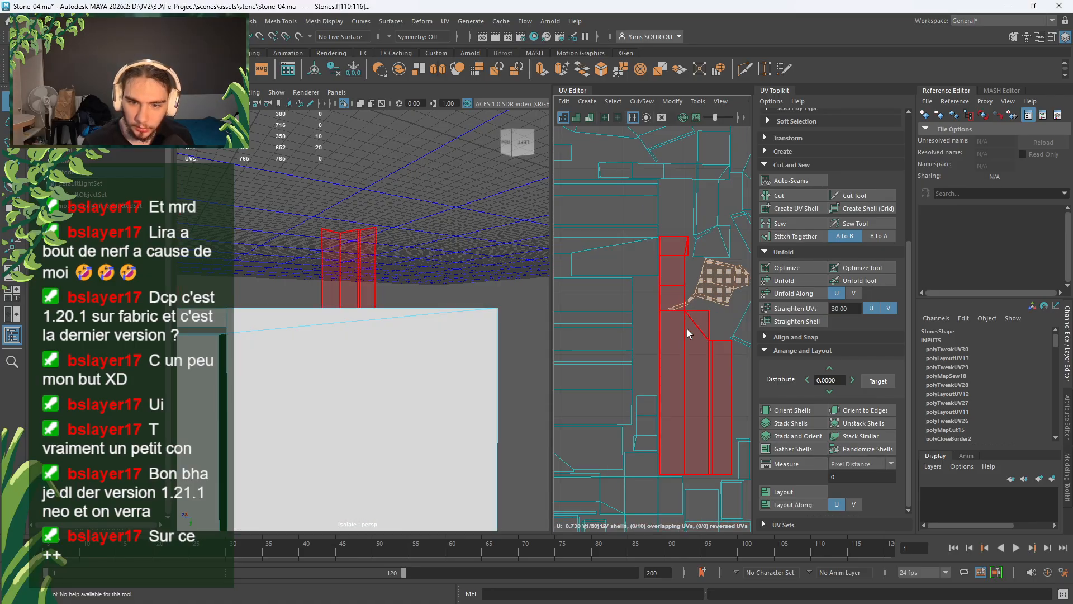
alt+middle_drag(728, 331, 657, 331)
click(679, 271)
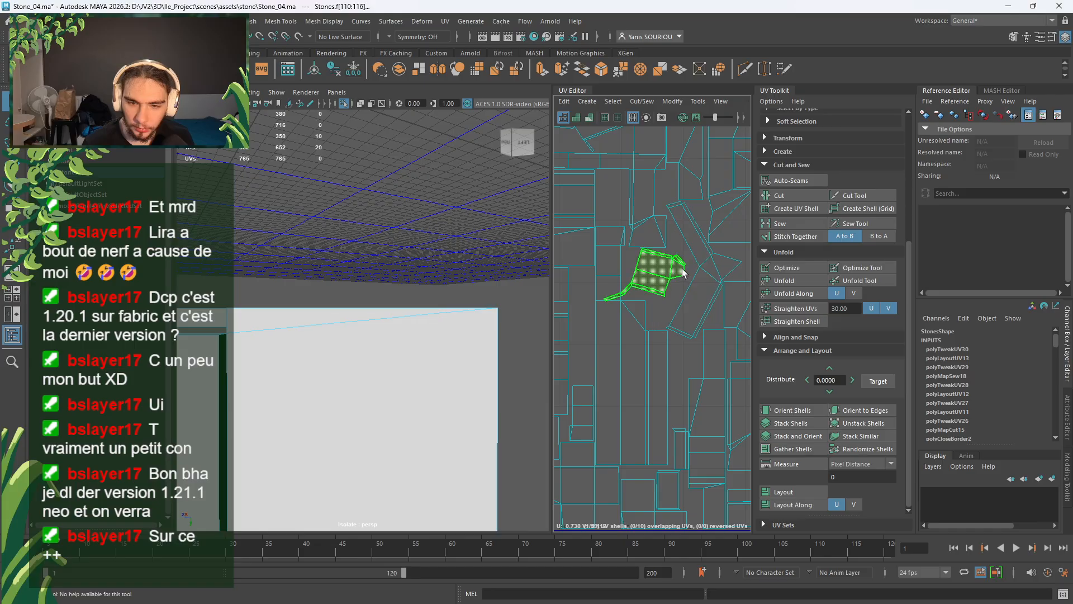
- Turn off isolation in the viewport and frame the stone faces belonging to the selected UV shell
scroll(683, 273, up, 4)
alt+drag(291, 314, 364, 210)
click(344, 105)
key(f)
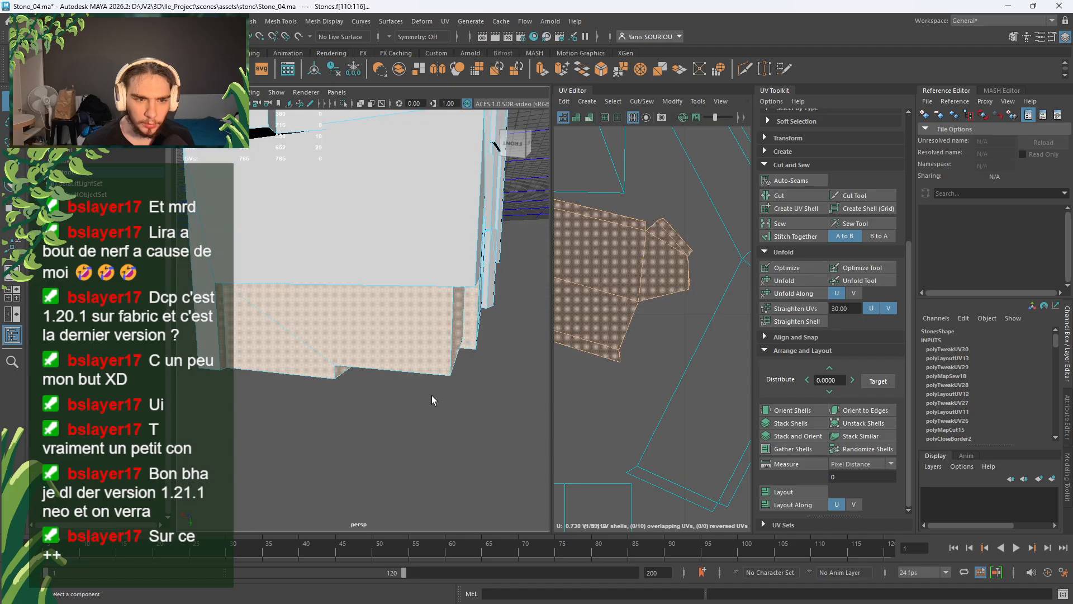
alt+drag(432, 394, 414, 288)
alt+middle_drag(610, 321, 621, 393)
alt+drag(360, 287, 353, 357)
- Examine the edges at the angled end of the distorted UV shell and match them with the stone's recess edges
right_drag(682, 333, 681, 305)
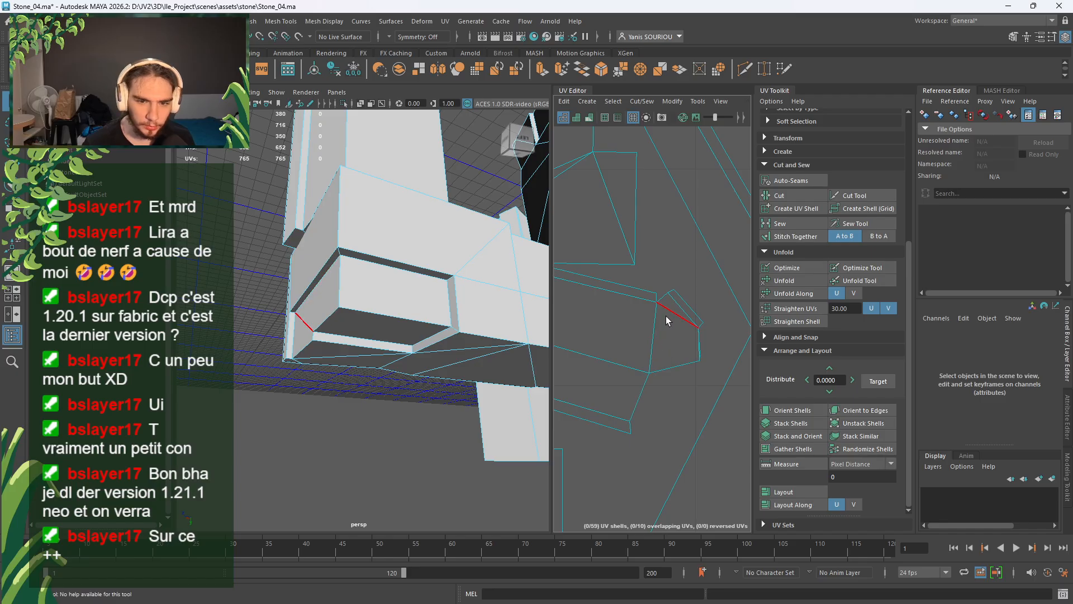
click(701, 332)
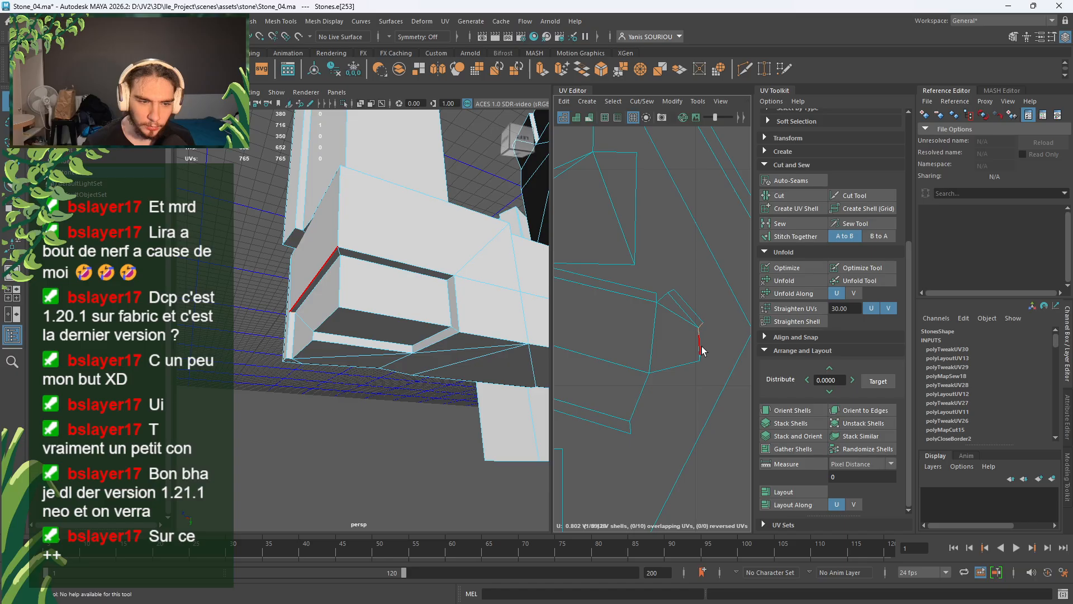
scroll(719, 360, up, 4)
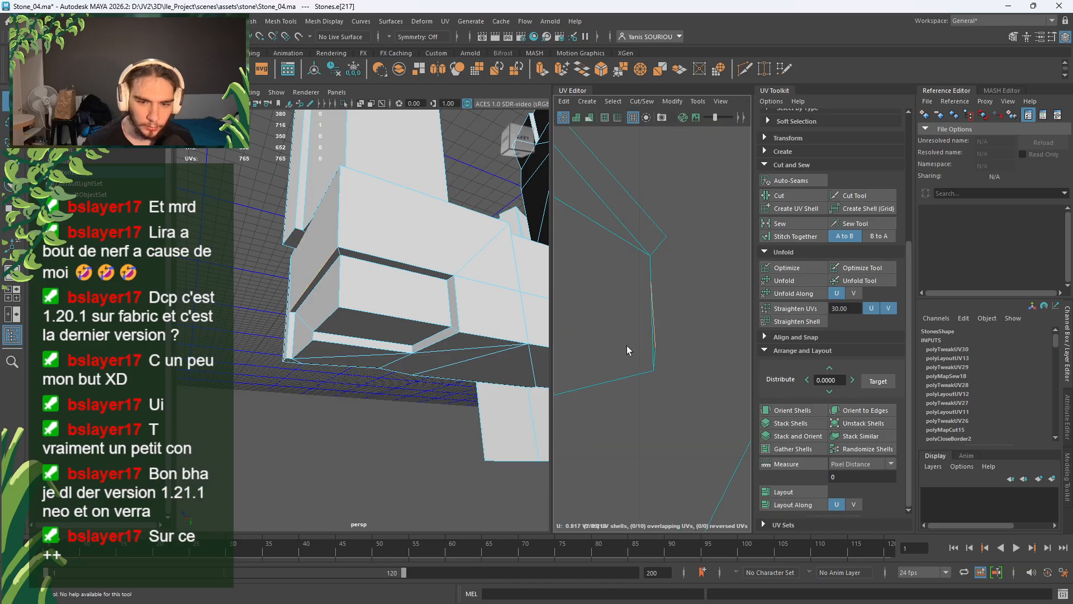
scroll(650, 332, down, 4)
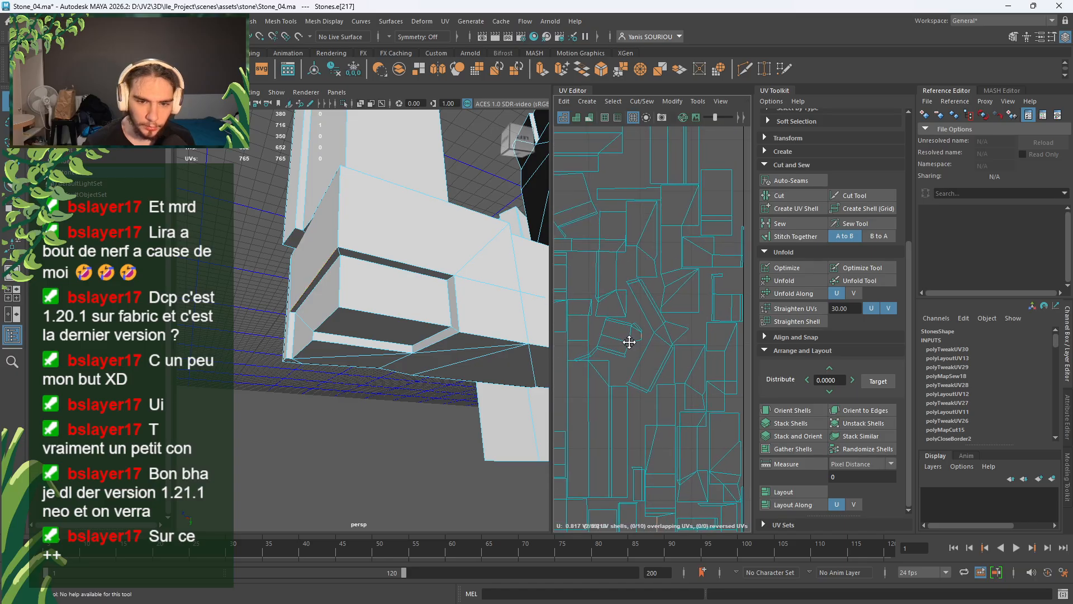
scroll(640, 350, up, 4)
alt+middle_drag(637, 346, 667, 357)
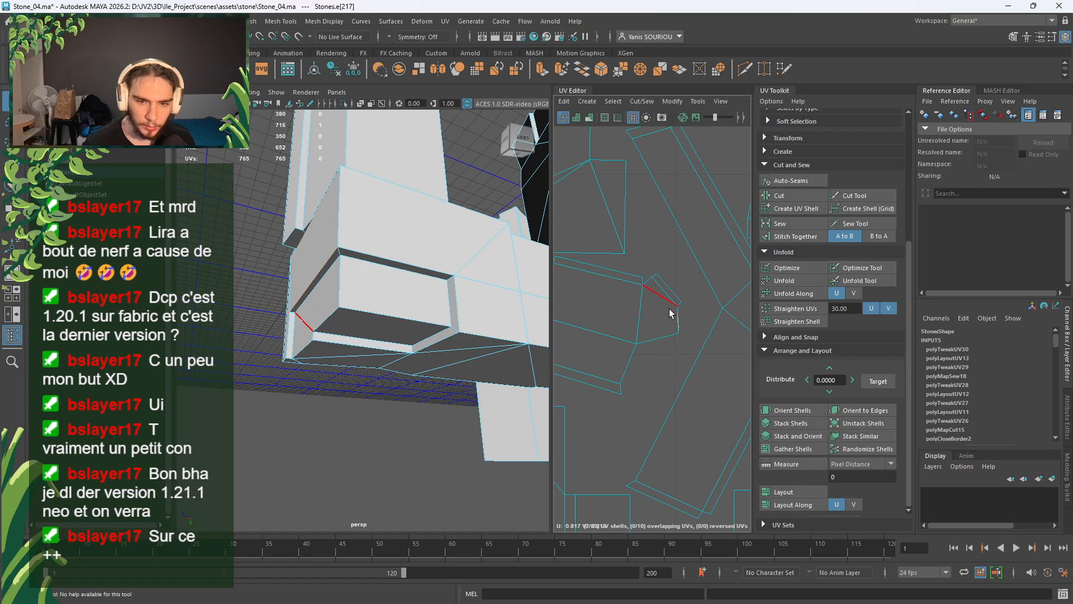
- Select the whole UV shell of the stone's recessed faces, unfold it repeatedly and frame it in the UV layout
right_drag(617, 328, 540, 305)
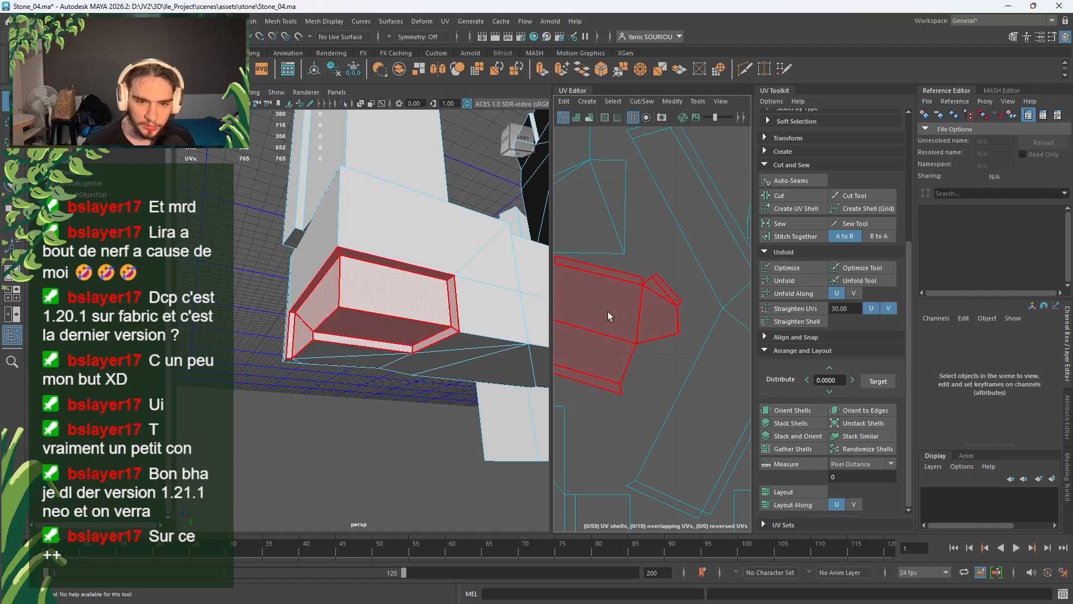
click(784, 280)
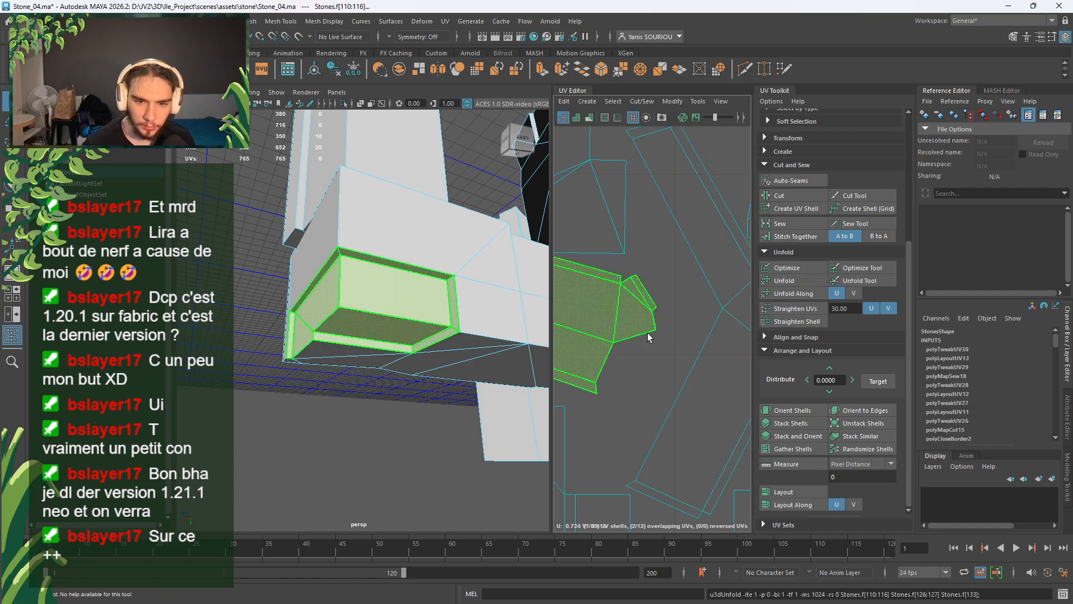
alt+middle_drag(700, 346, 766, 346)
click(800, 282)
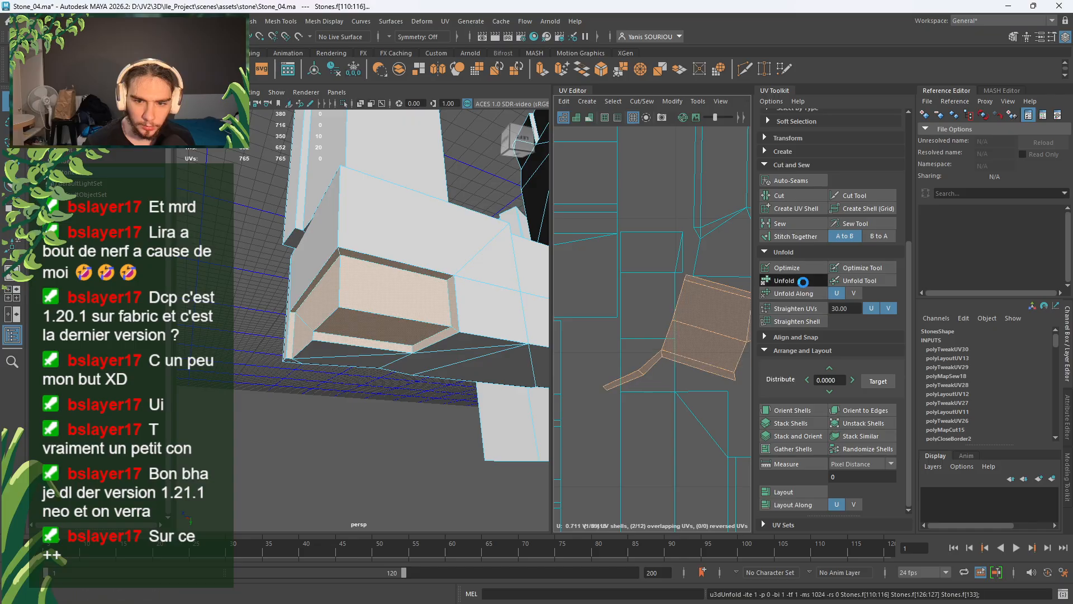
click(803, 283)
click(803, 283)
key(f)
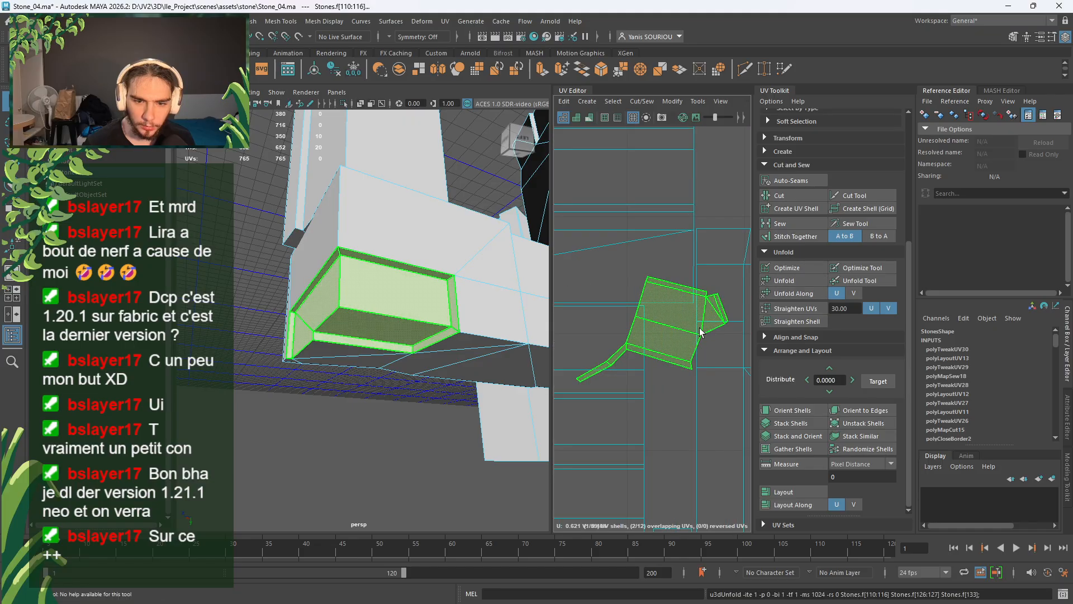
- Optimize the selected recess shell and unfold it again several times
scroll(698, 329, up, 3)
scroll(698, 332, down, 3)
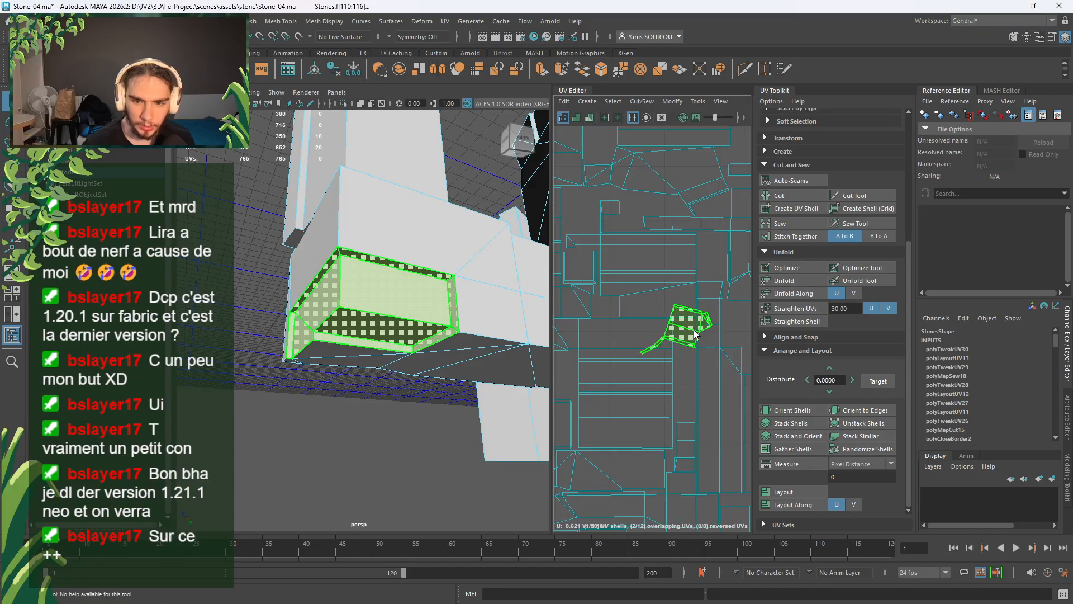
click(792, 272)
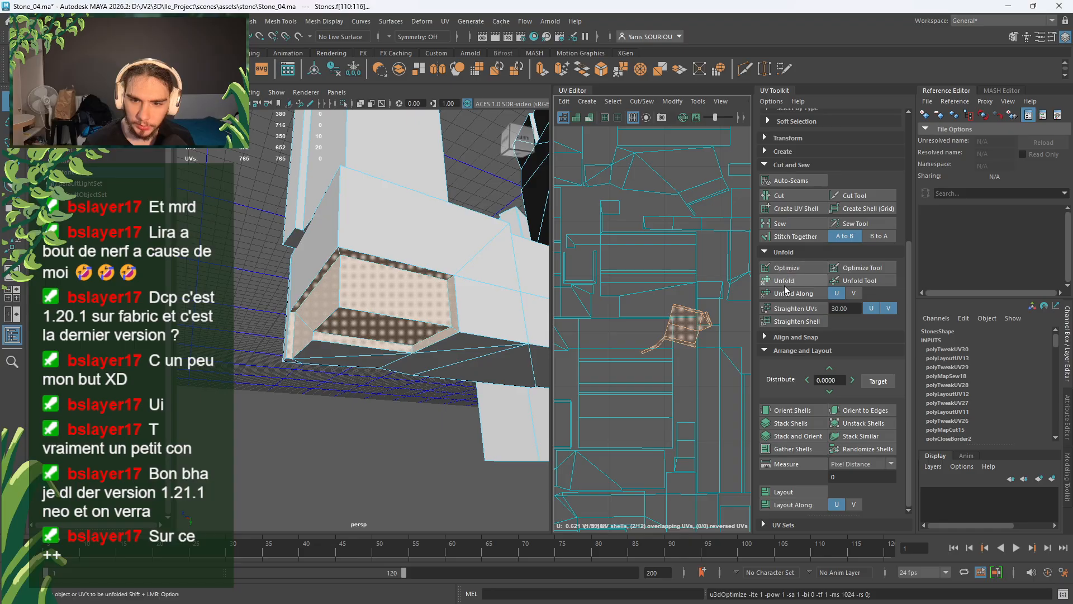
click(789, 281)
click(790, 282)
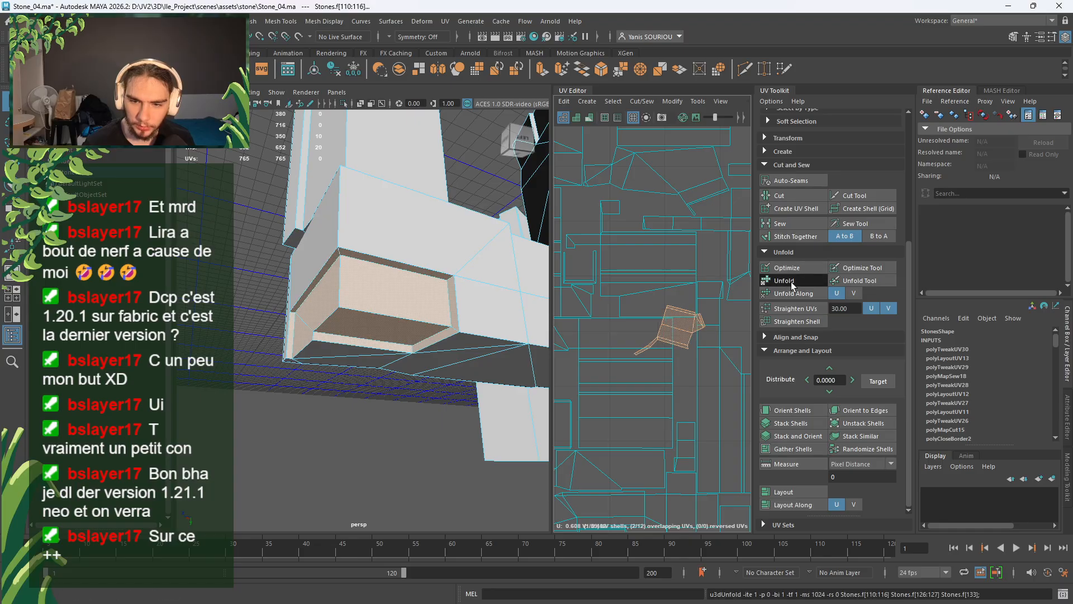
click(788, 283)
- Move the unfolded recess shell out of the packed layout into the empty space above the 0–1 tile
key(w)
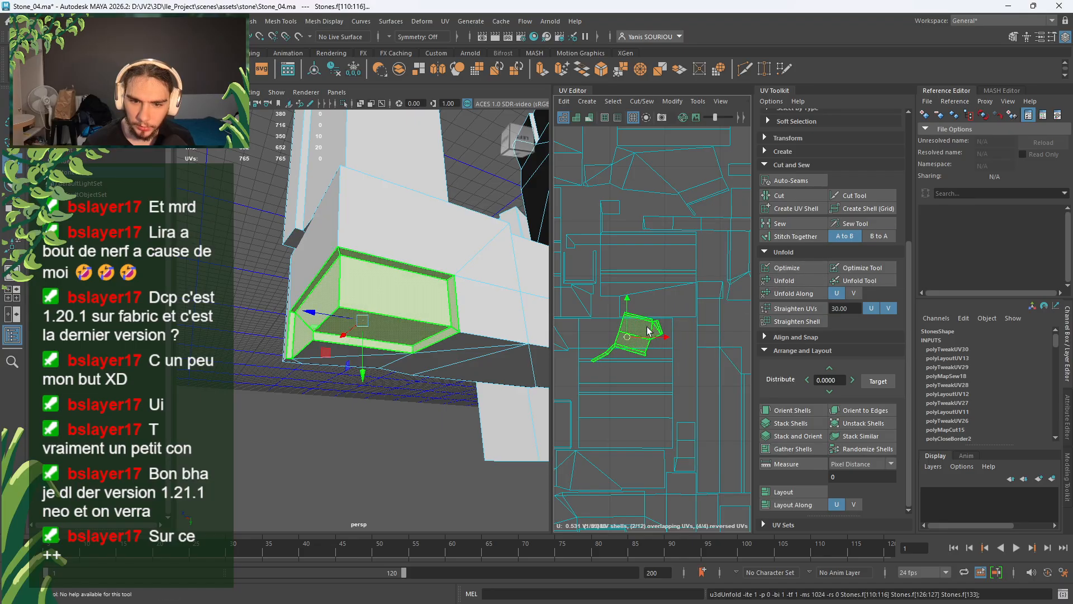
drag(628, 339, 706, 137)
middle_drag(687, 224, 674, 259)
alt+middle_drag(685, 234, 593, 439)
drag(599, 381, 646, 166)
alt+middle_drag(711, 235, 668, 356)
scroll(644, 334, up, 5)
scroll(644, 339, down, 3)
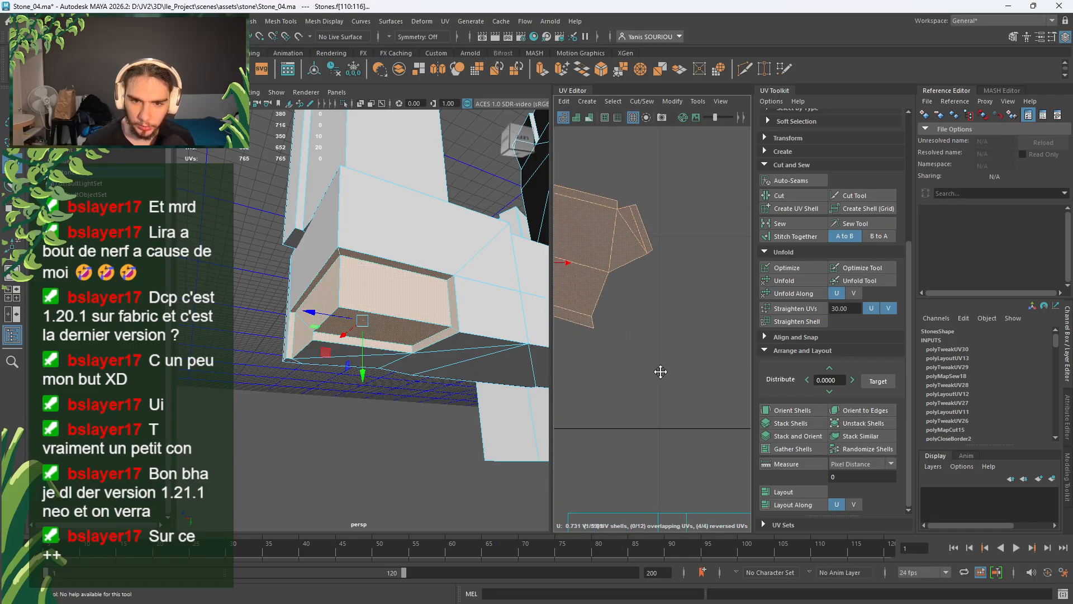
- Cut the recess shell along the edge between its main part and angled end, and unfold both resulting shells
right_drag(661, 364, 661, 313)
click(625, 268)
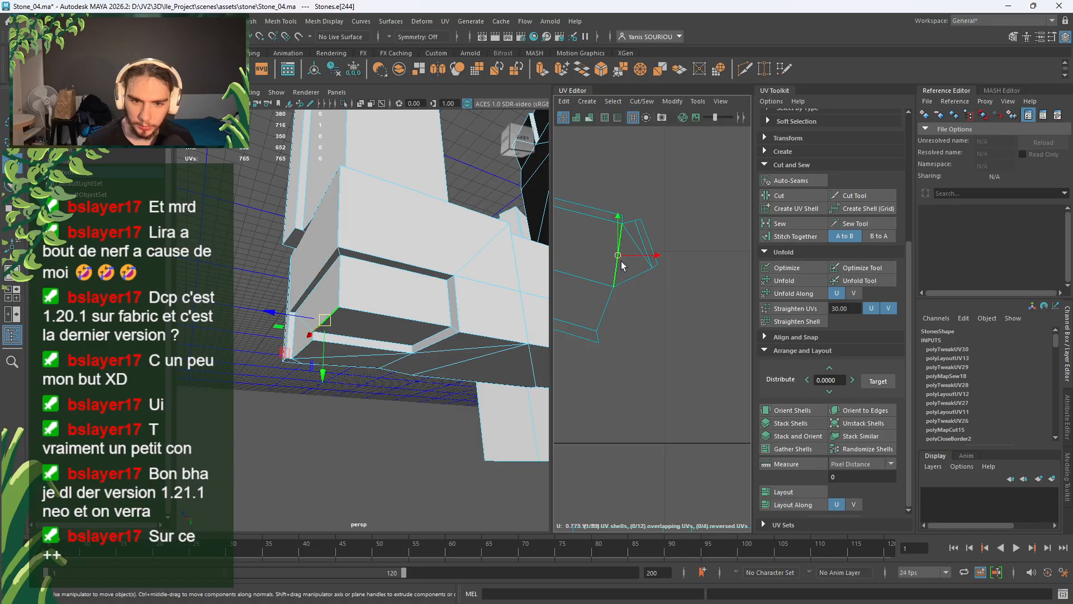
click(789, 195)
right_drag(676, 308, 648, 294)
click(636, 266)
click(810, 284)
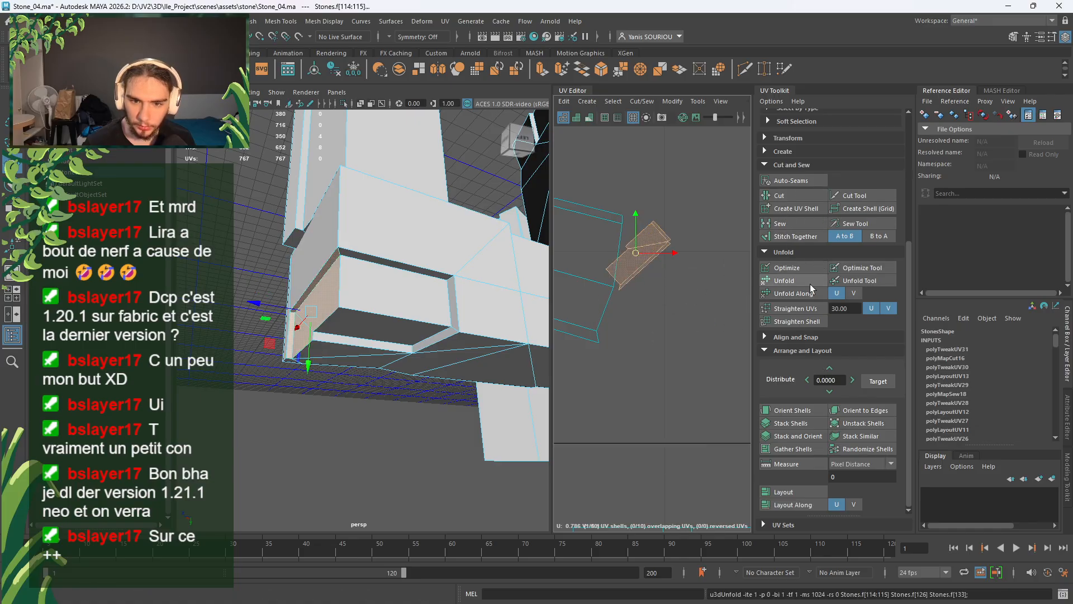
click(601, 295)
click(775, 279)
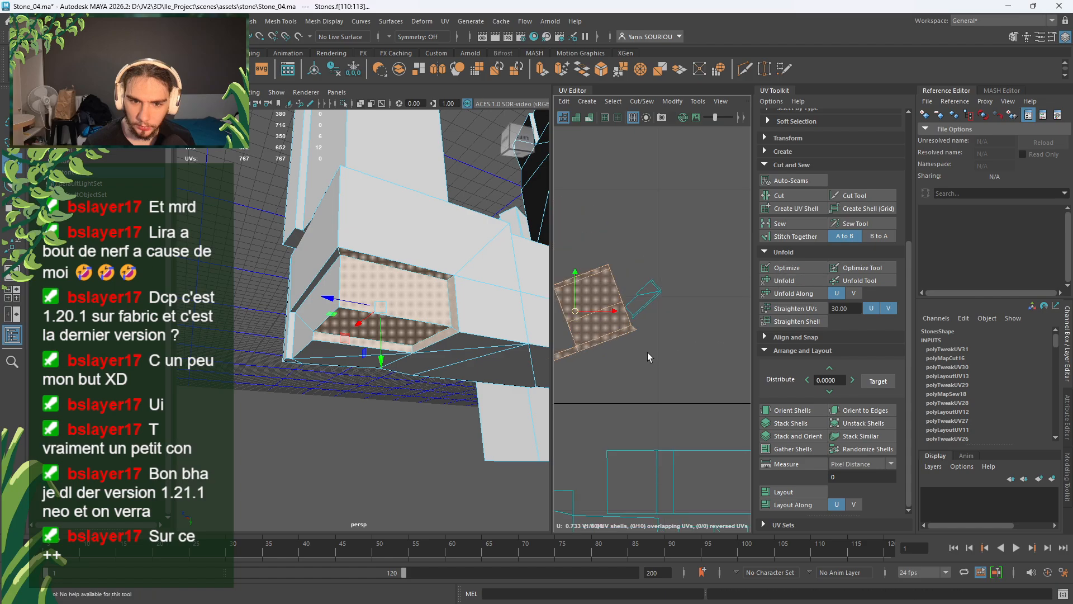
- Select all UV shells, unfold and orient them, and repack them in the 0–1 tile with Layout
scroll(642, 366, down, 4)
alt+middle_drag(643, 366, 649, 261)
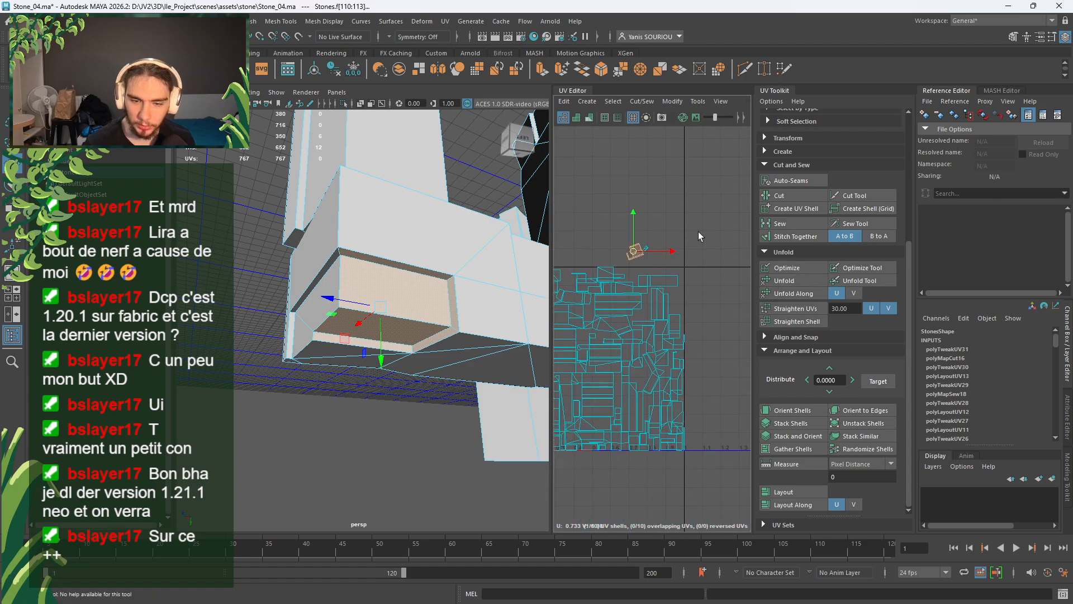
click(707, 200)
drag(725, 201, 446, 520)
click(784, 281)
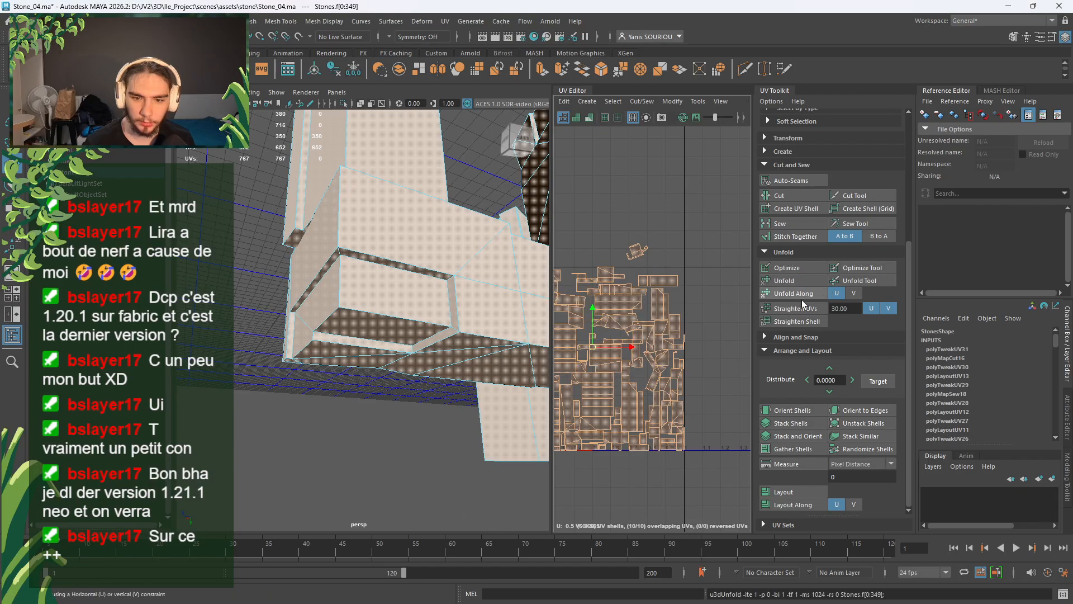
click(802, 414)
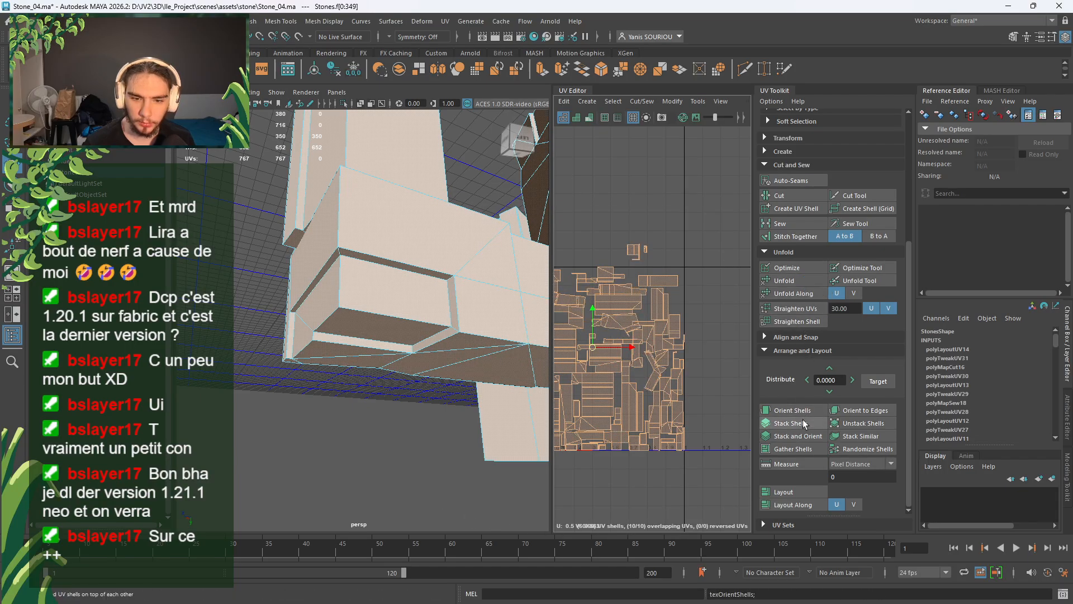
click(797, 492)
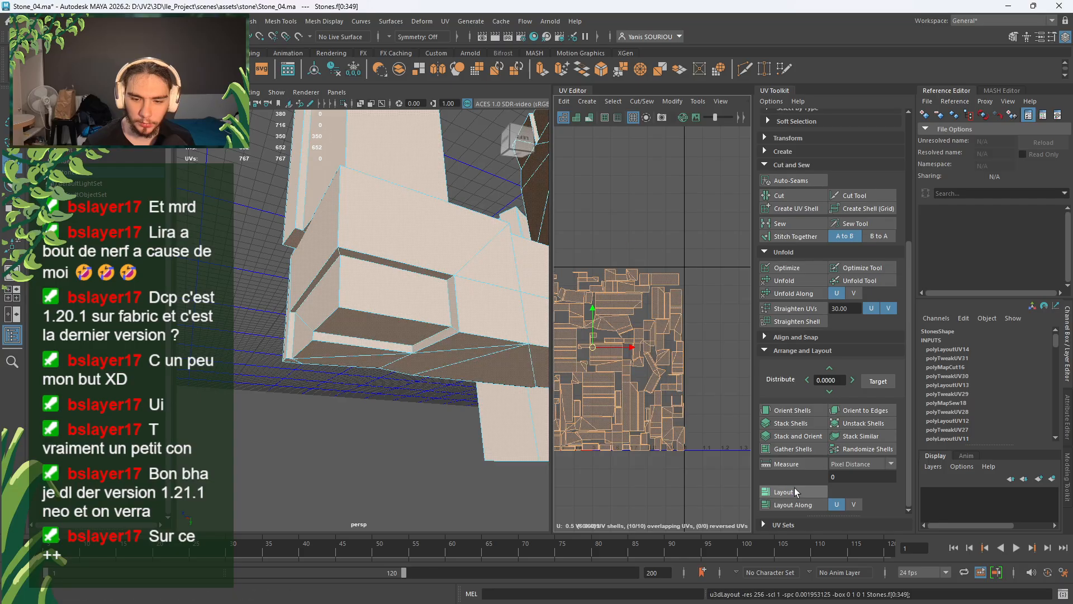
- Select the Y-shaped UV shell in the repacked layout and frame it in both the UV Editor and the viewport
click(631, 494)
alt+middle_drag(627, 490, 653, 378)
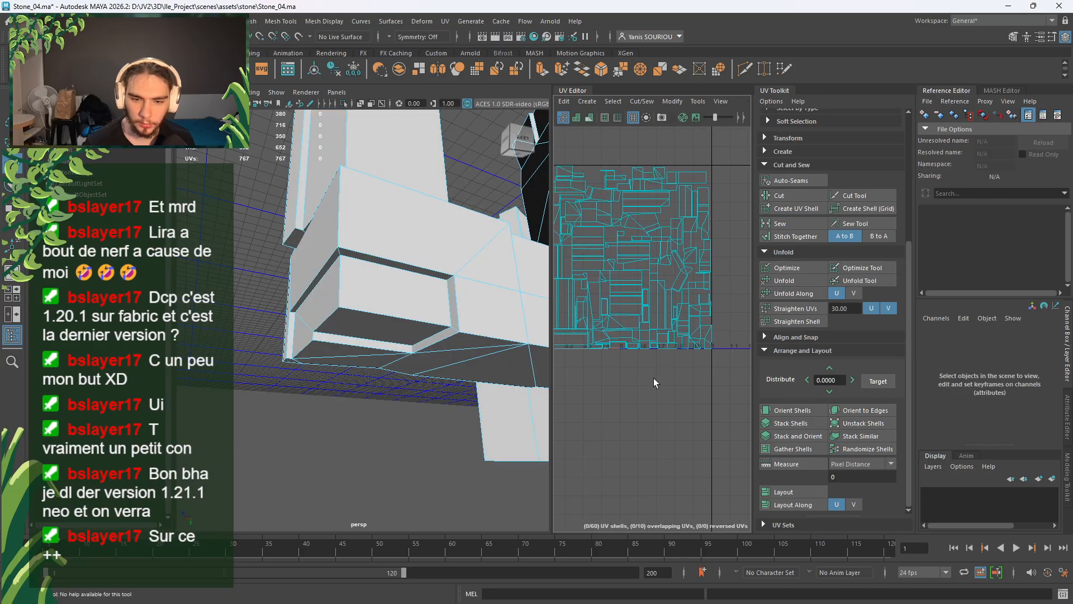
scroll(655, 382, up, 2)
click(695, 215)
key(f)
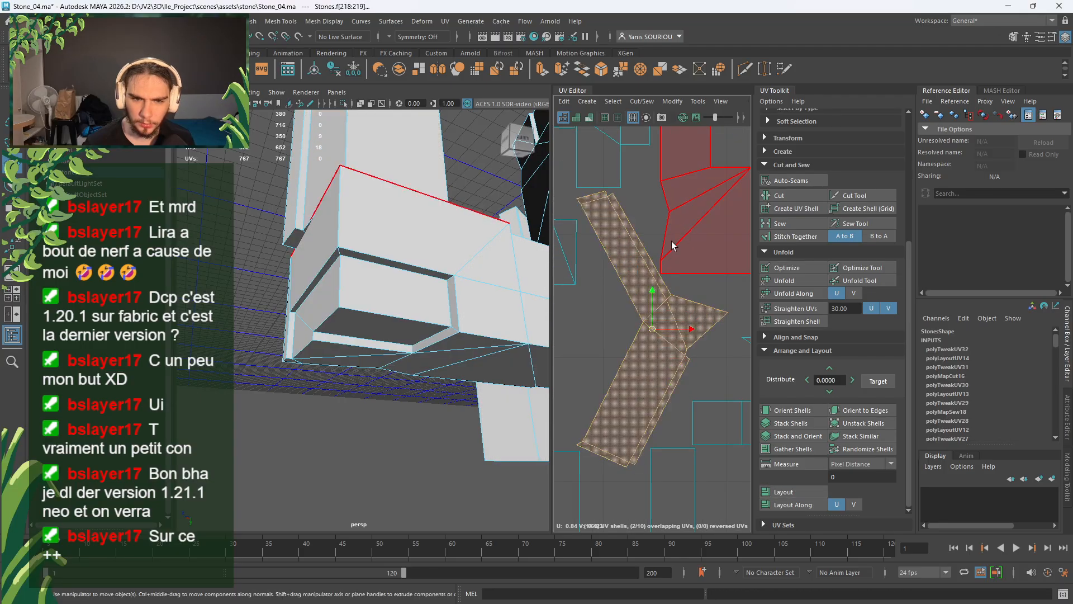
key(f)
mouse_move(403, 354)
alt+mouse_down()
mouse_move(417, 372)
mouse_move(462, 364)
mouse_move(582, 447)
mouse_move(527, 433)
mouse_move(567, 394)
mouse_move(618, 433)
mouse_move(599, 445)
mouse_move(603, 455)
mouse_move(384, 383)
mouse_move(388, 401)
mouse_move(426, 304)
mouse_move(410, 336)
alt+mouse_up()
- Examine the stone's recess edges one by one to locate where they lie in the Y-shaped UV shell
right_drag(414, 285, 410, 254)
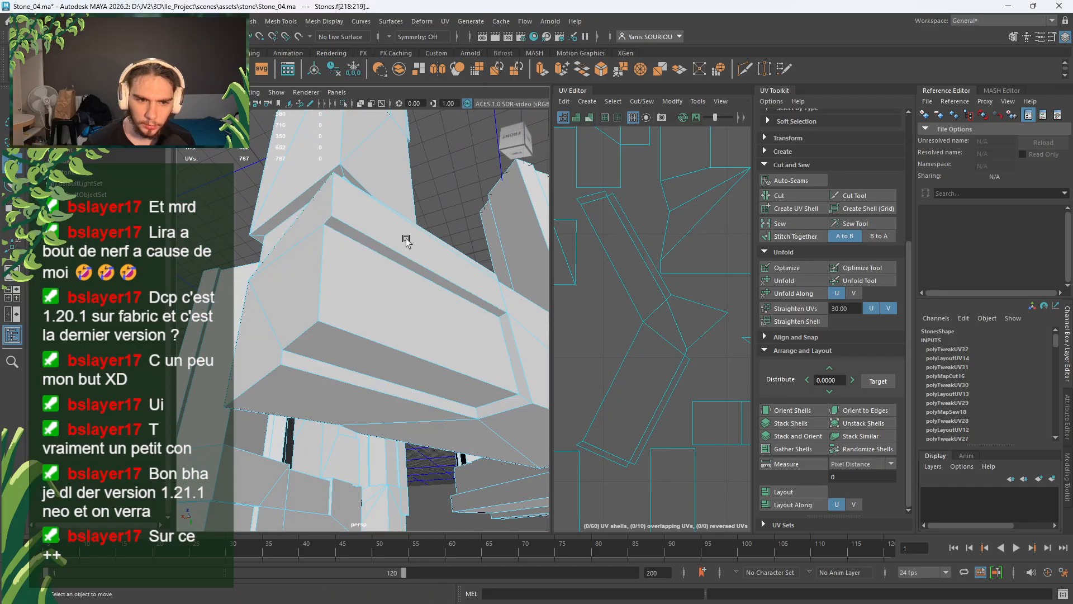
click(324, 270)
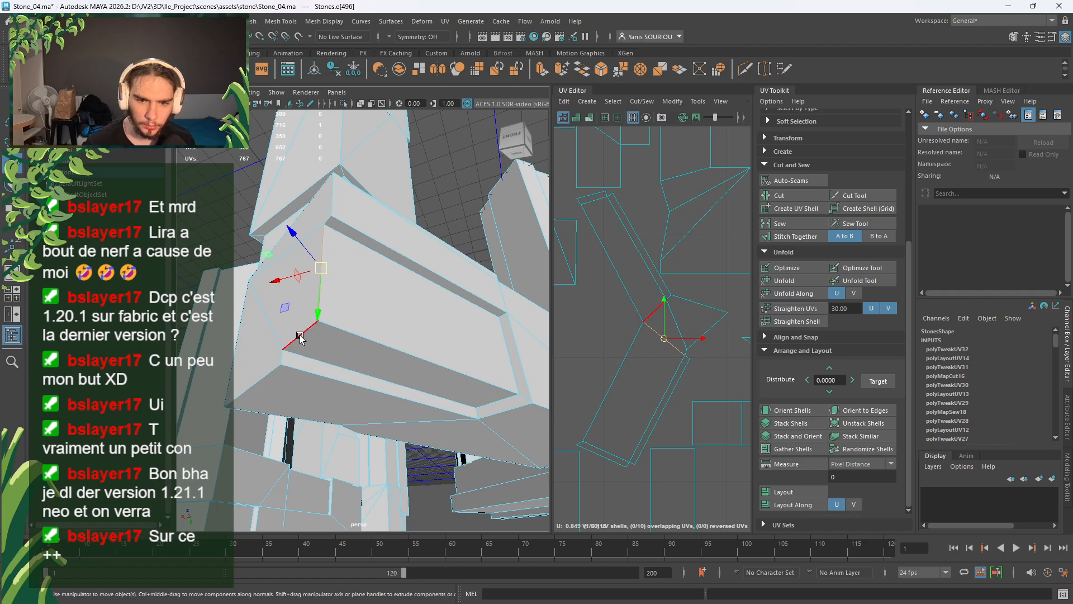
click(300, 334)
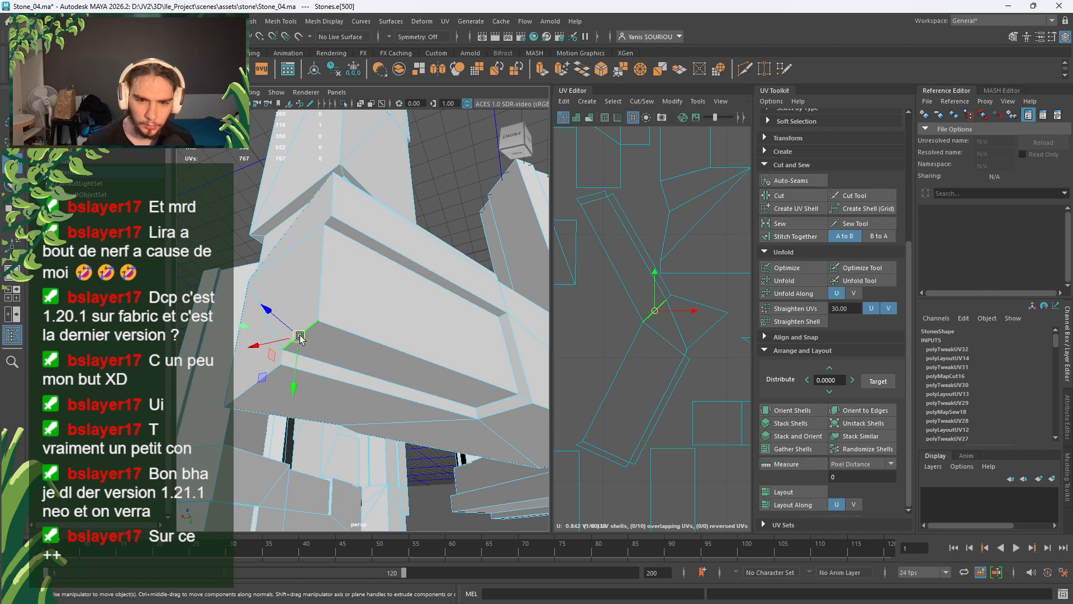
click(330, 327)
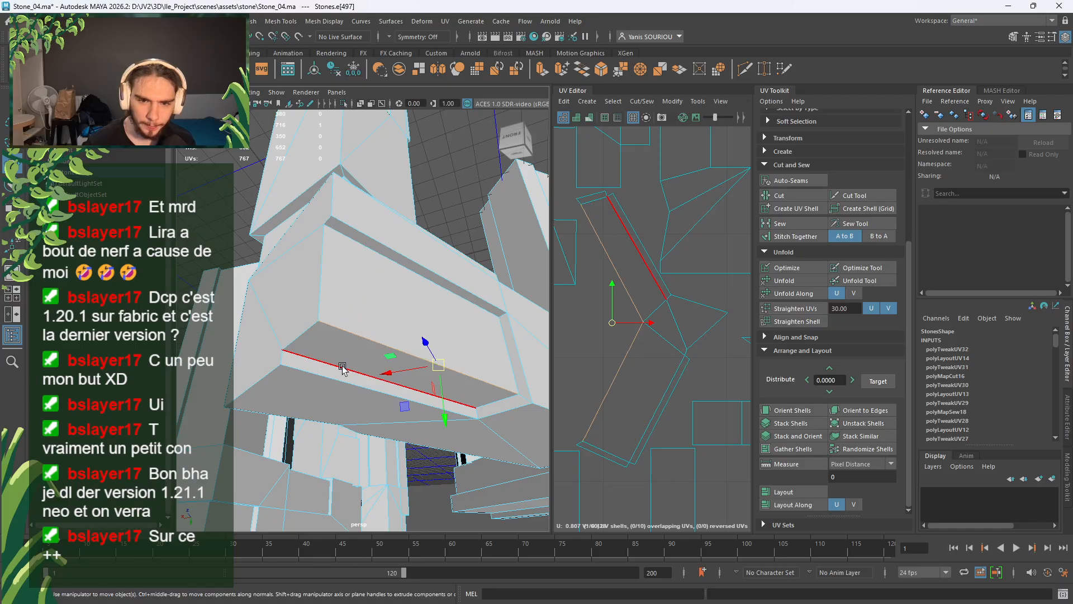
click(304, 223)
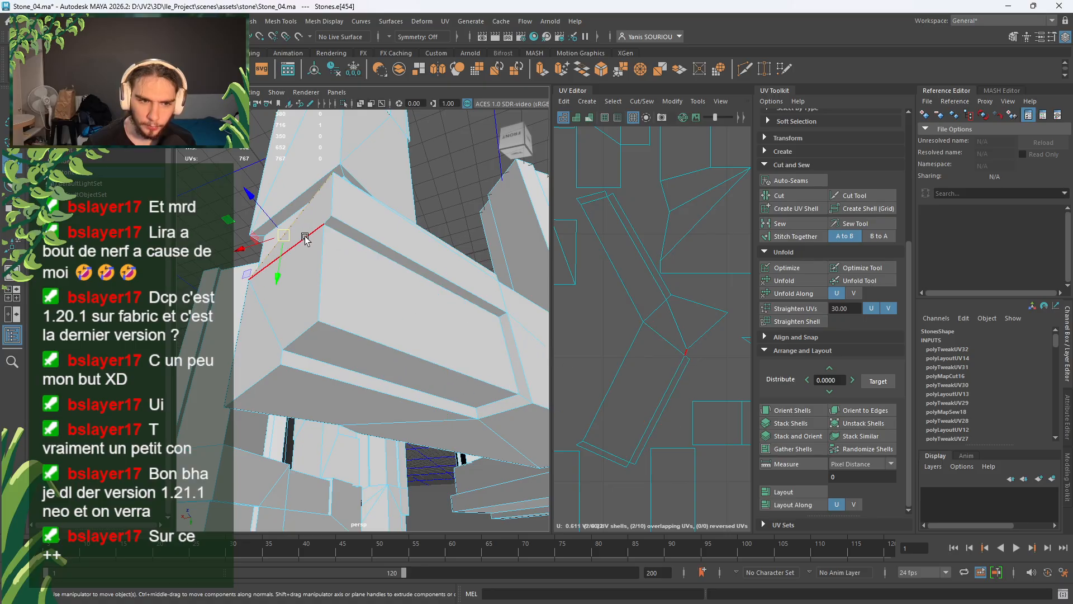
click(649, 387)
scroll(671, 413, down, 10)
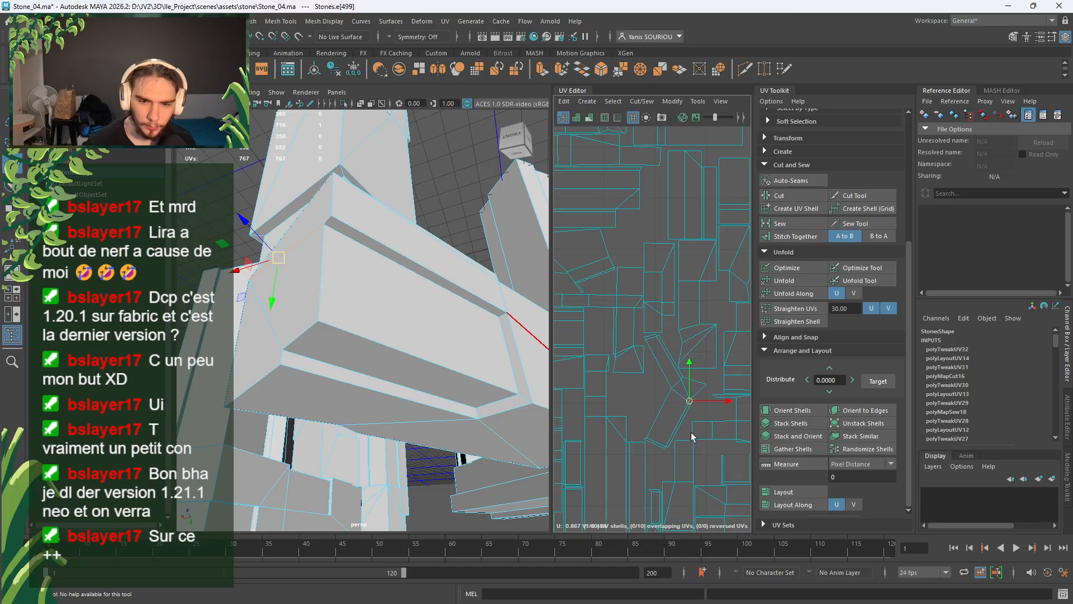
- Select the narrow face beside the stone's recess and inspect its sliver in the UV layout
right_drag(392, 276, 319, 250)
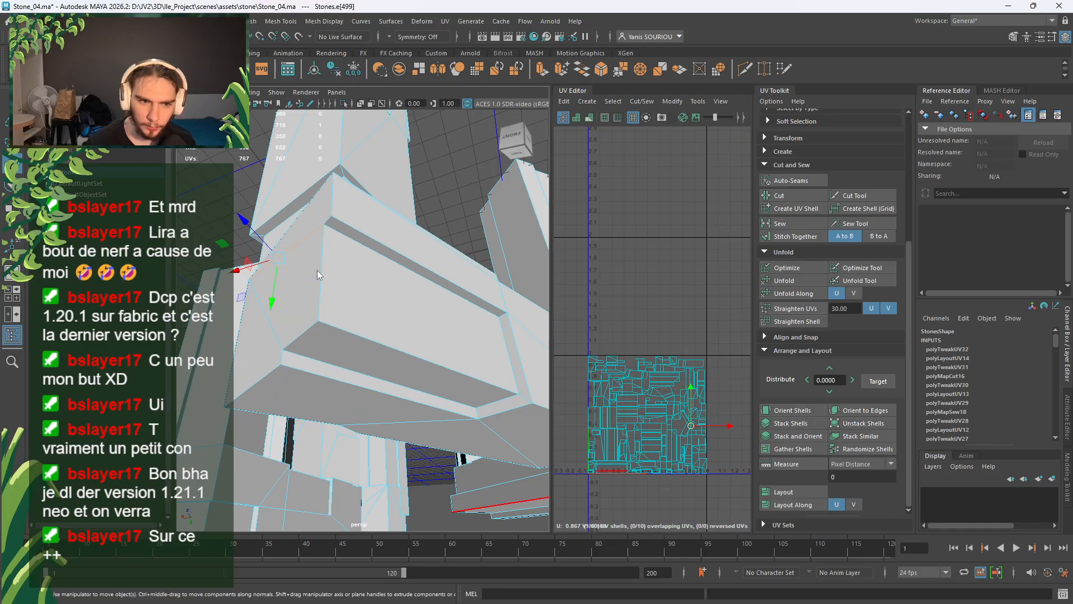
click(316, 215)
key(f)
key(f)
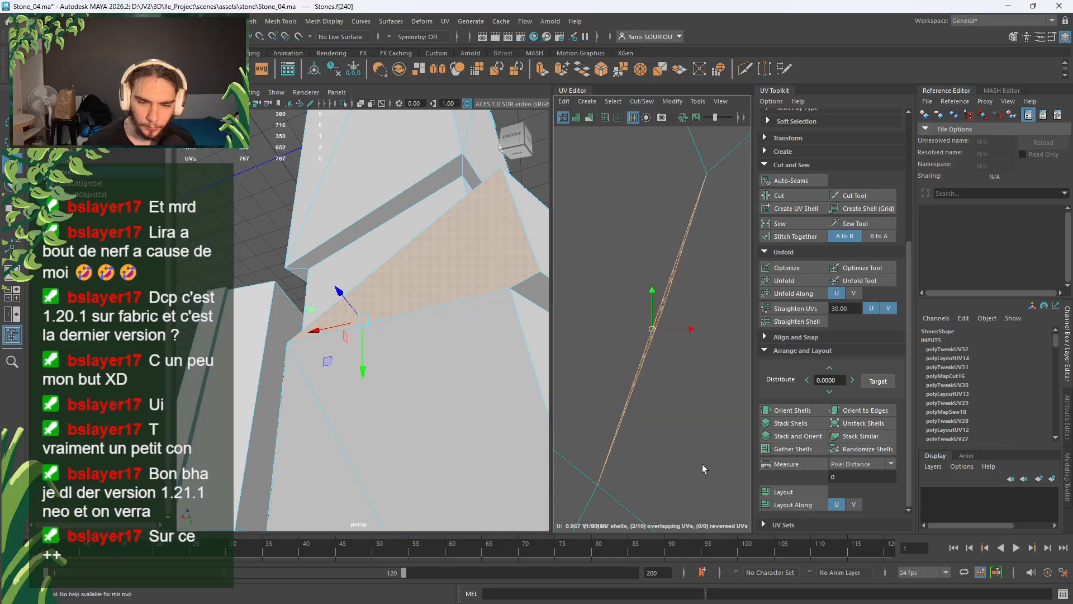
scroll(672, 396, down, 8)
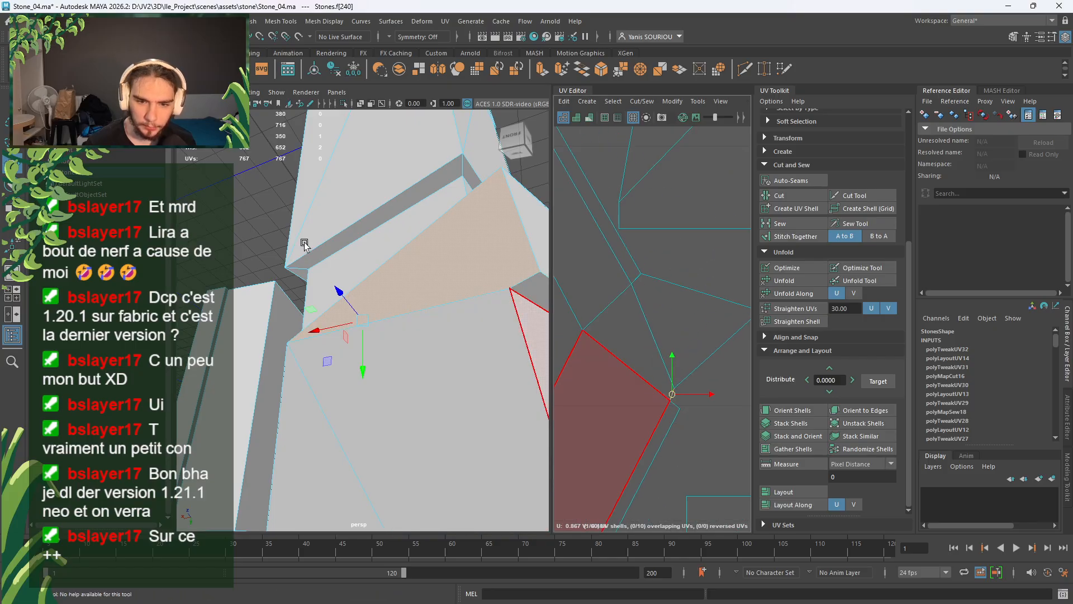
- Cut the Y-shaped UV shell along the two edges where the stone's end face meets the long recess faces
alt+drag(452, 328, 328, 220)
scroll(330, 224, down, 5)
right_drag(359, 276, 361, 241)
click(319, 273)
shift+click(294, 354)
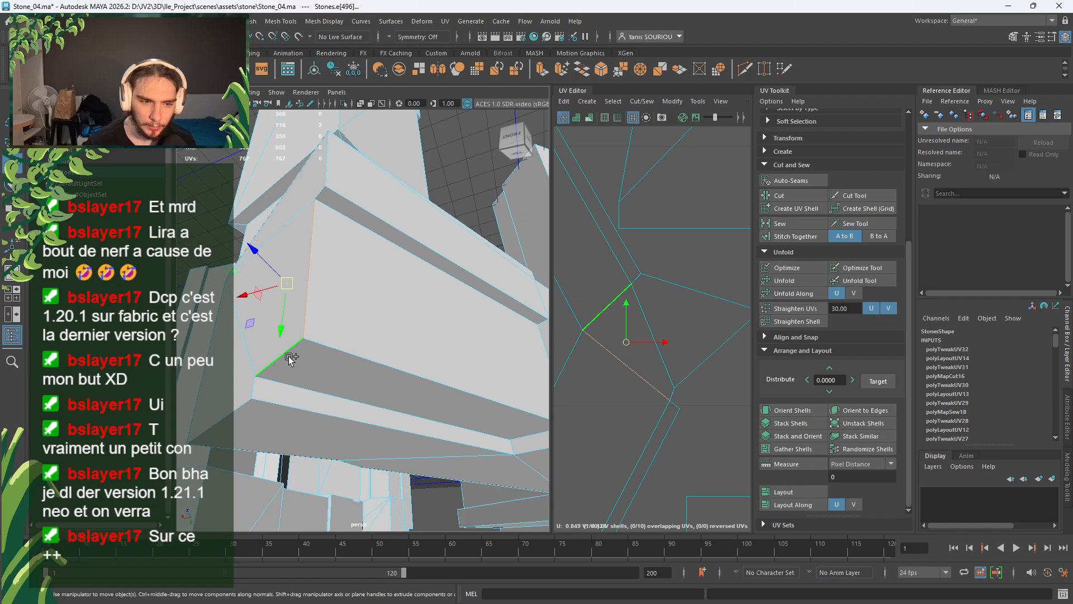
click(781, 207)
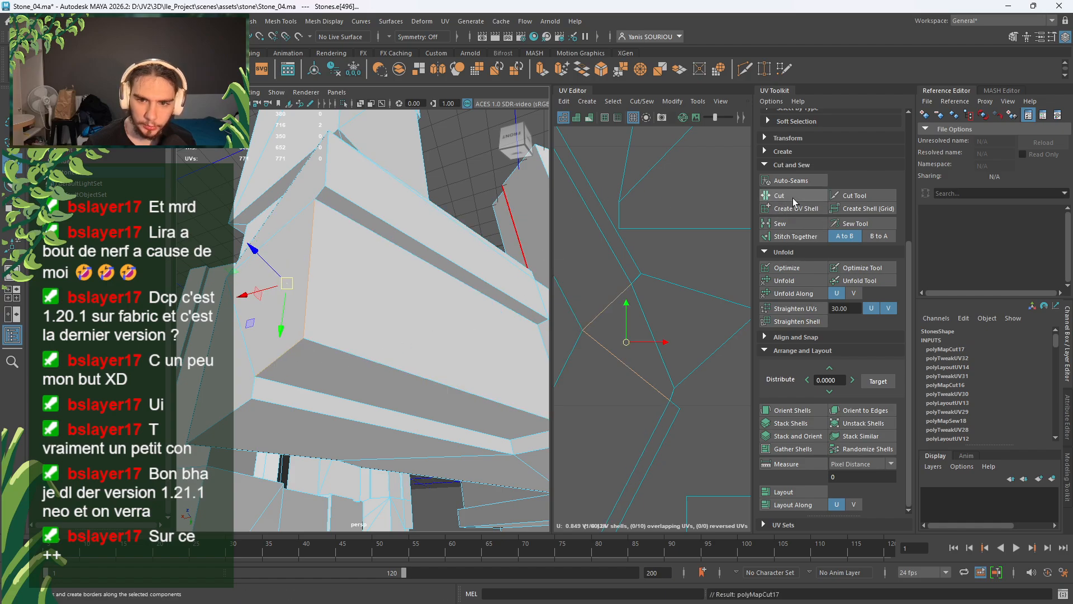
right_drag(698, 390, 674, 374)
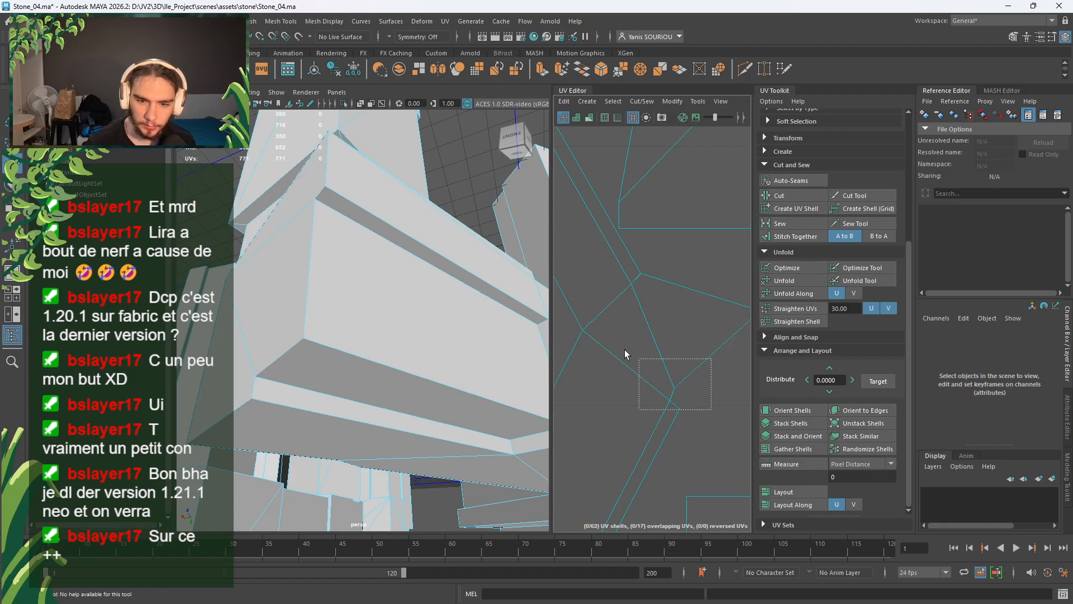
- Select all UV shells of the stones, orient them and repack them with Layout
click(624, 350)
scroll(698, 357, down, 6)
alt+middle_drag(697, 357, 723, 359)
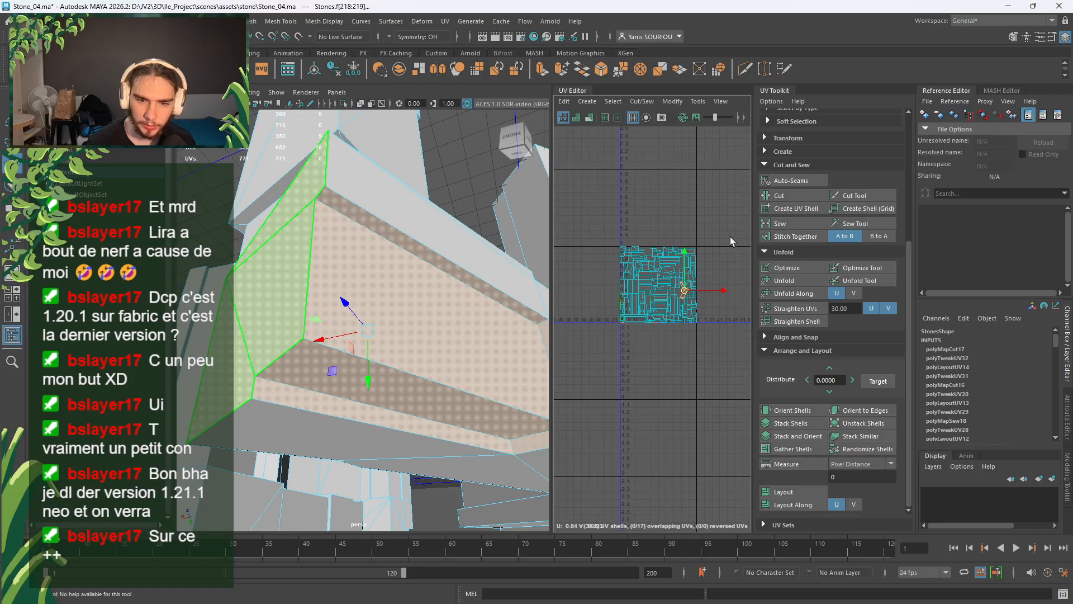
drag(561, 377, 727, 239)
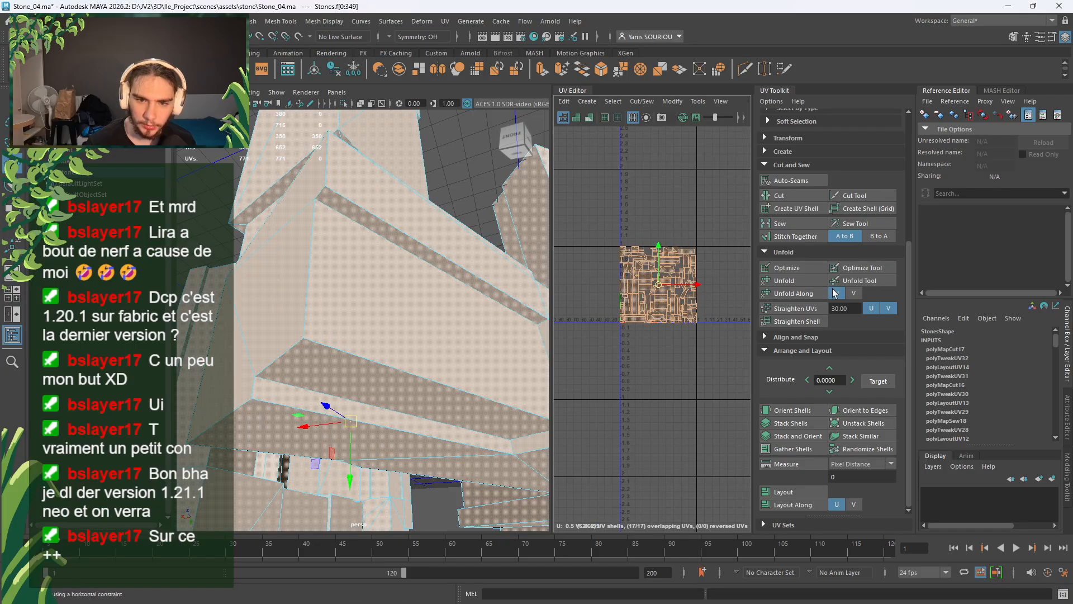
click(800, 410)
click(794, 495)
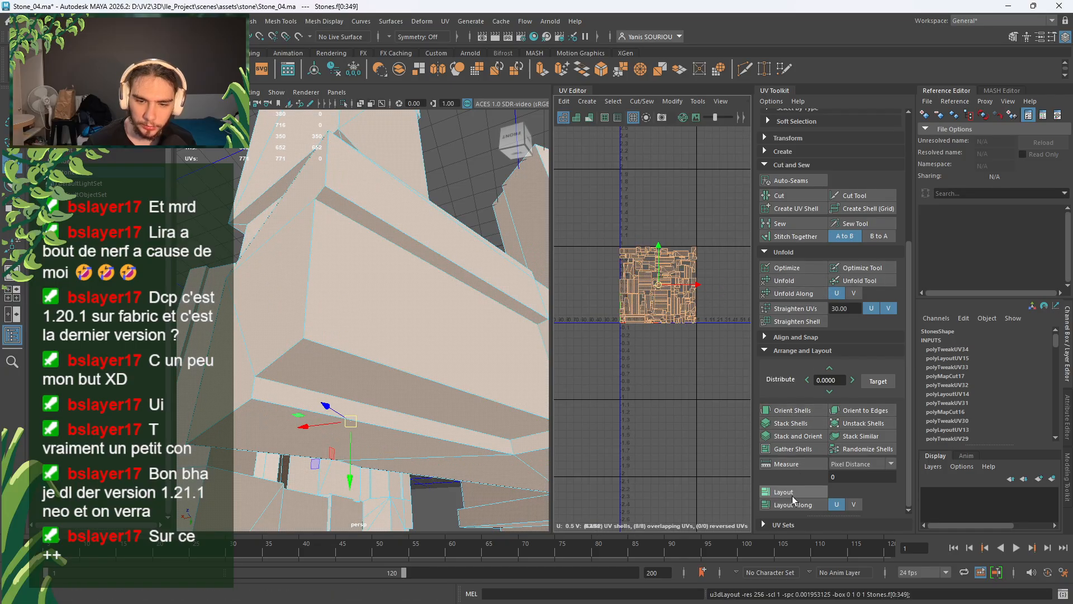
- Examine the repacked UV layout up close and compare its shells with the stones in the viewport
click(656, 408)
scroll(651, 295, up, 5)
alt+middle_drag(724, 282, 642, 237)
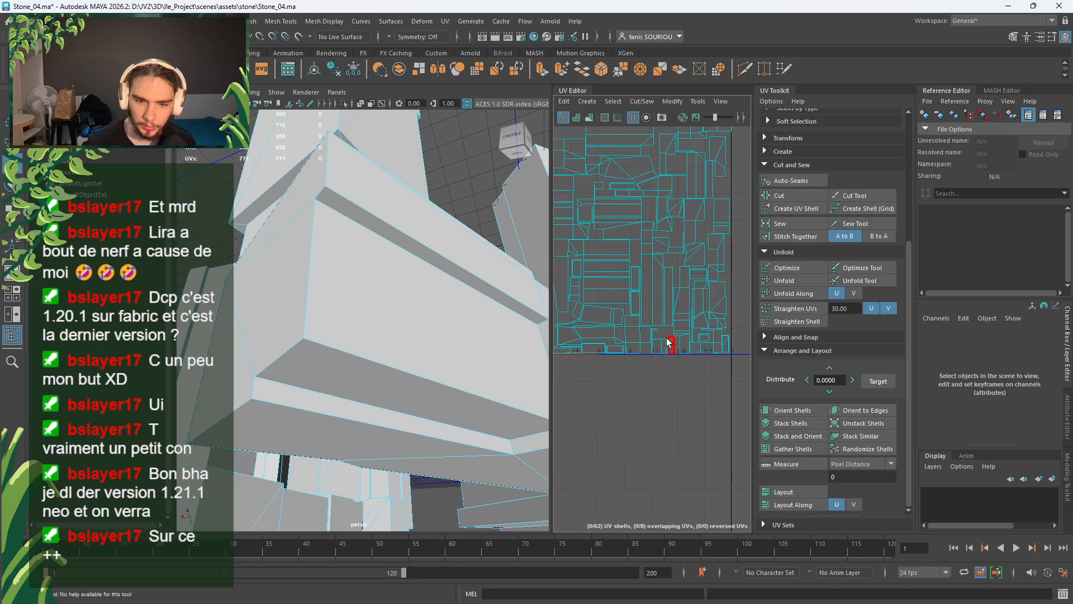
alt+middle_drag(640, 362, 621, 437)
alt+middle_drag(655, 240, 672, 316)
alt+middle_drag(599, 348, 772, 272)
alt+middle_drag(709, 339, 673, 386)
scroll(457, 337, down, 6)
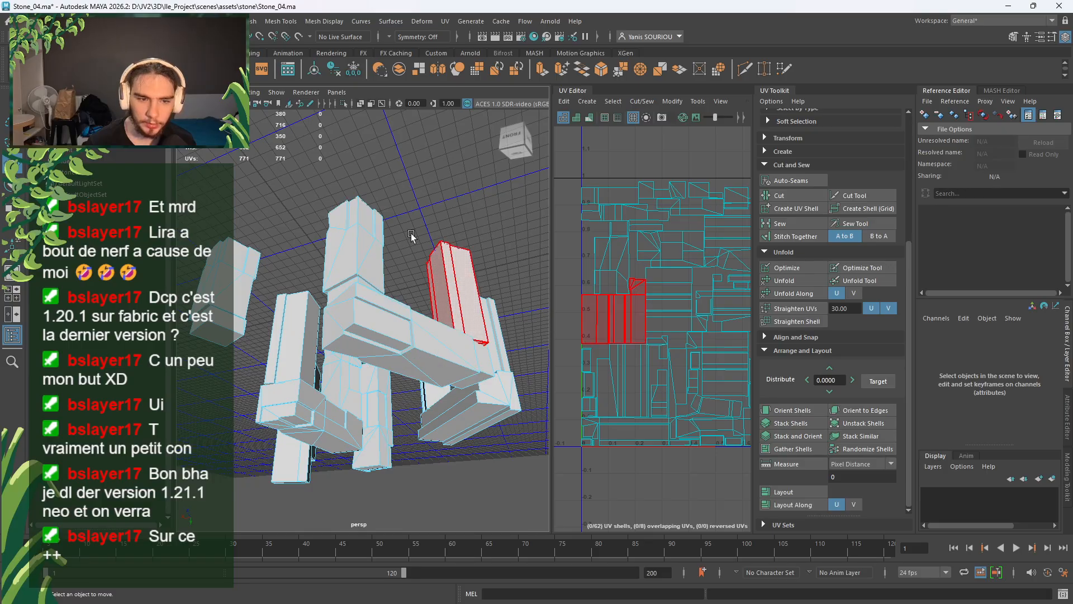
- Save the scene and return the stones to object mode with nothing selected
scroll(473, 351, down, 1)
mouse_move(475, 353)
alt+mouse_down()
mouse_move(467, 273)
mouse_move(469, 349)
alt+mouse_up()
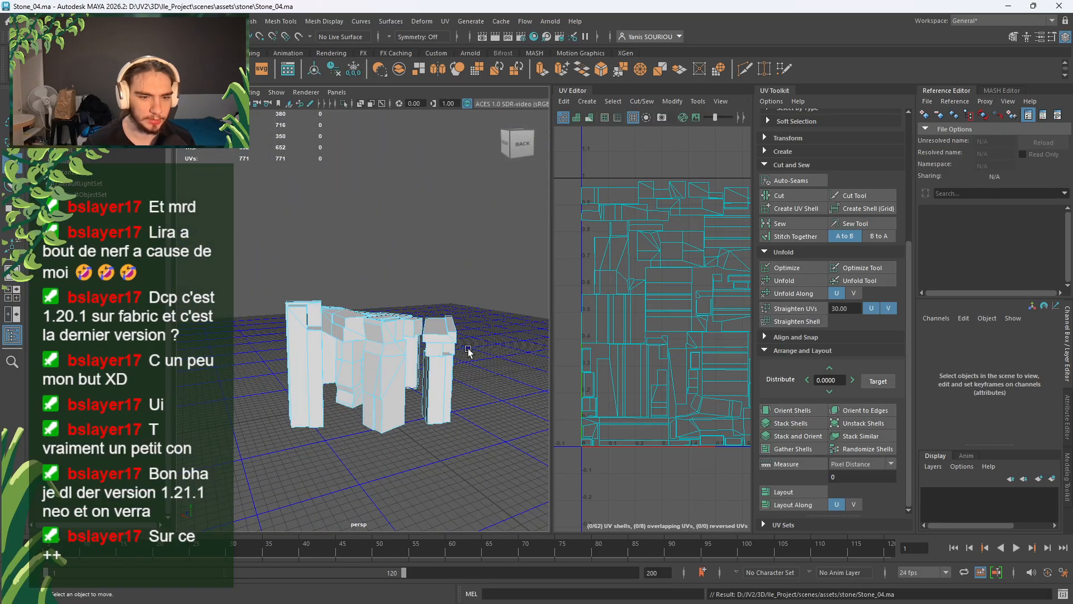
right_drag(490, 269, 502, 261)
click(503, 261)
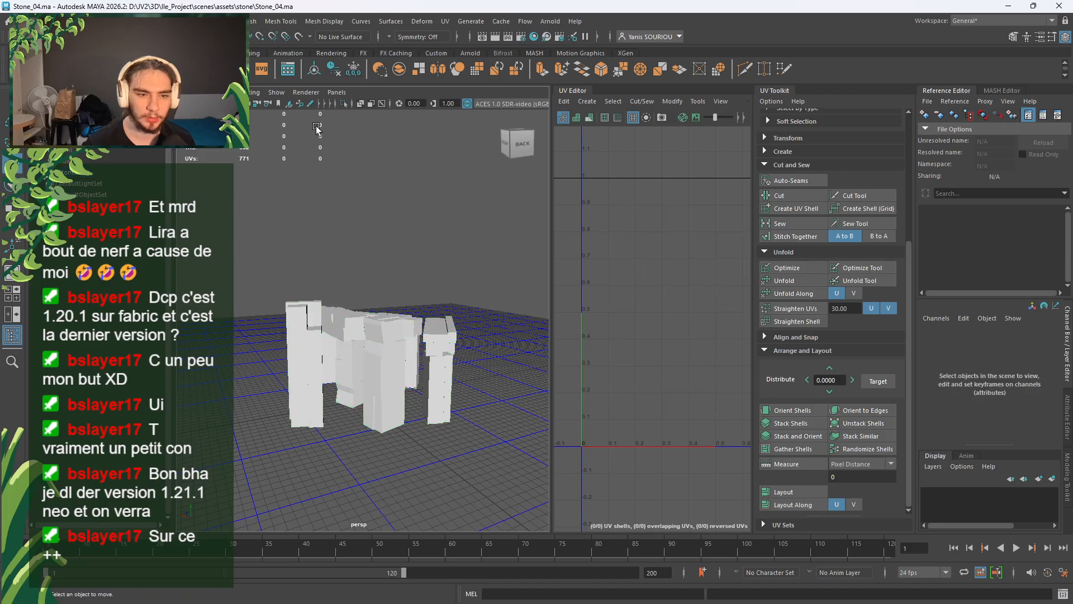